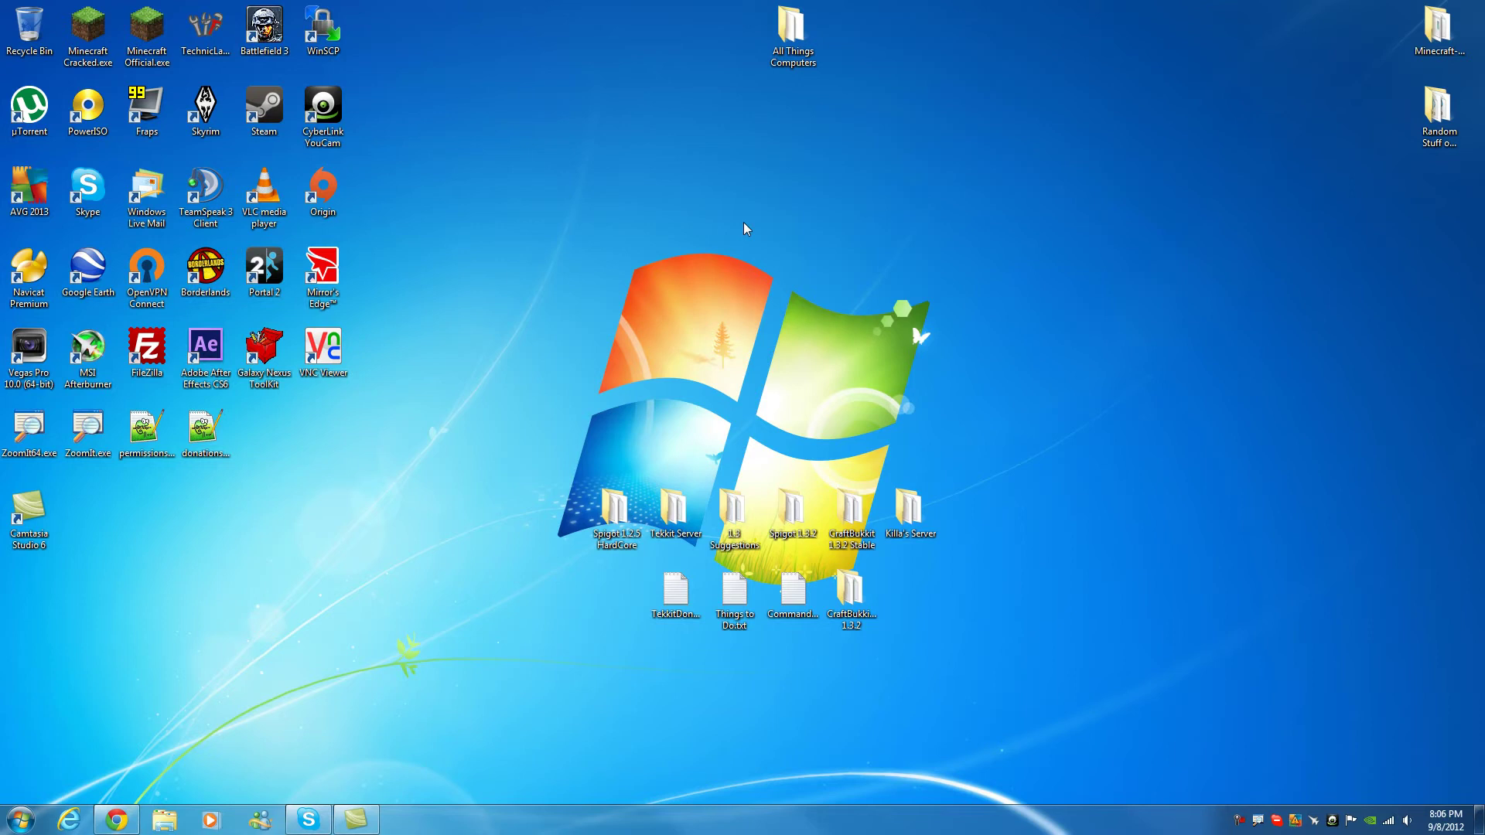
# Move the Camtasia Studio 6 desktop shortcut up into the row beside the donations file
pyautogui.moveTo(180, 480); pyautogui.dragTo(300, 443)
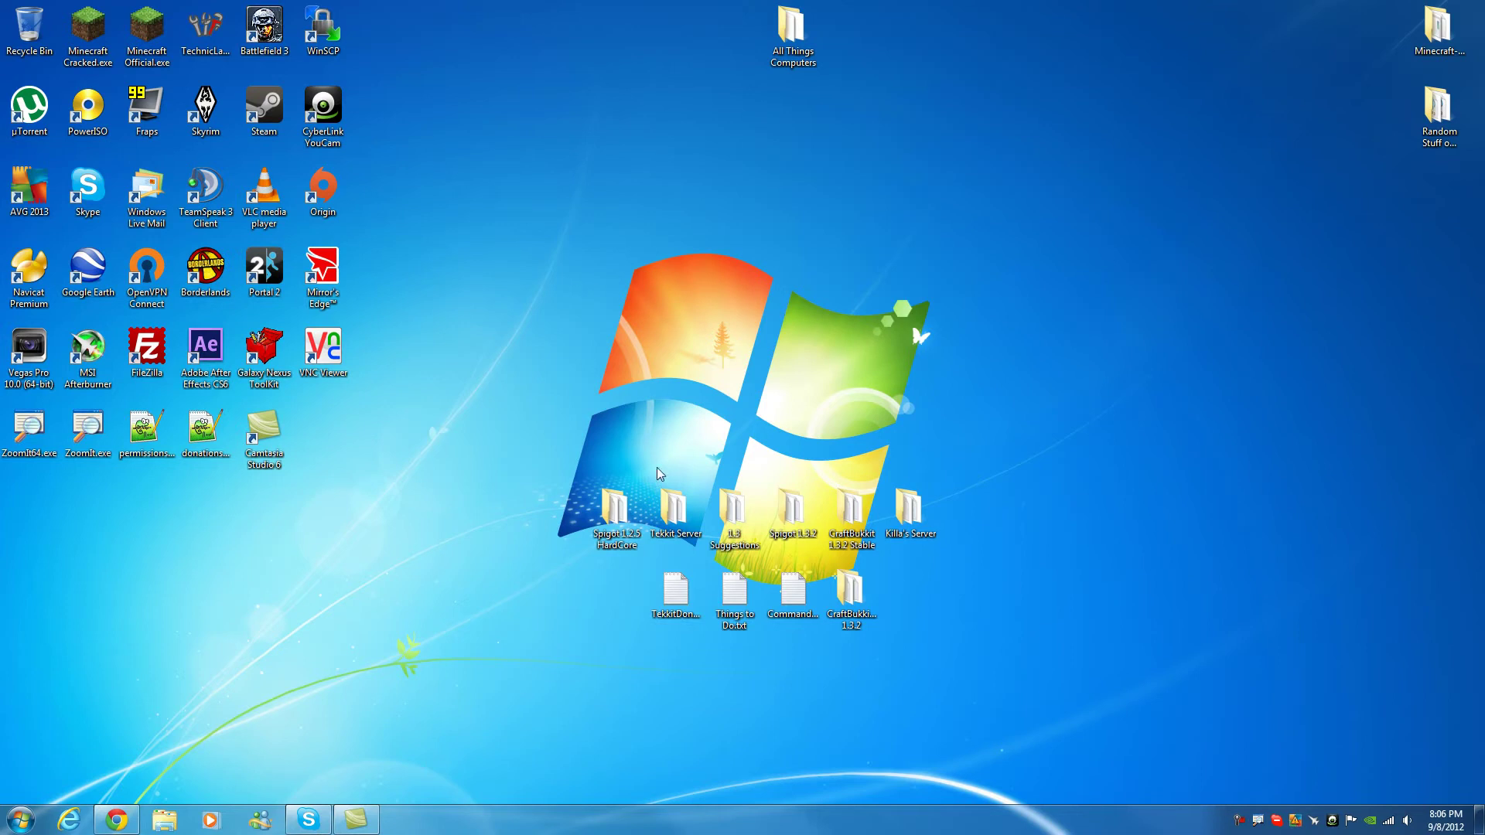
pyautogui.moveTo(515, 621); pyautogui.dragTo(1039, 409)
pyautogui.click(1183, 394)
pyautogui.rightClick(777, 263)
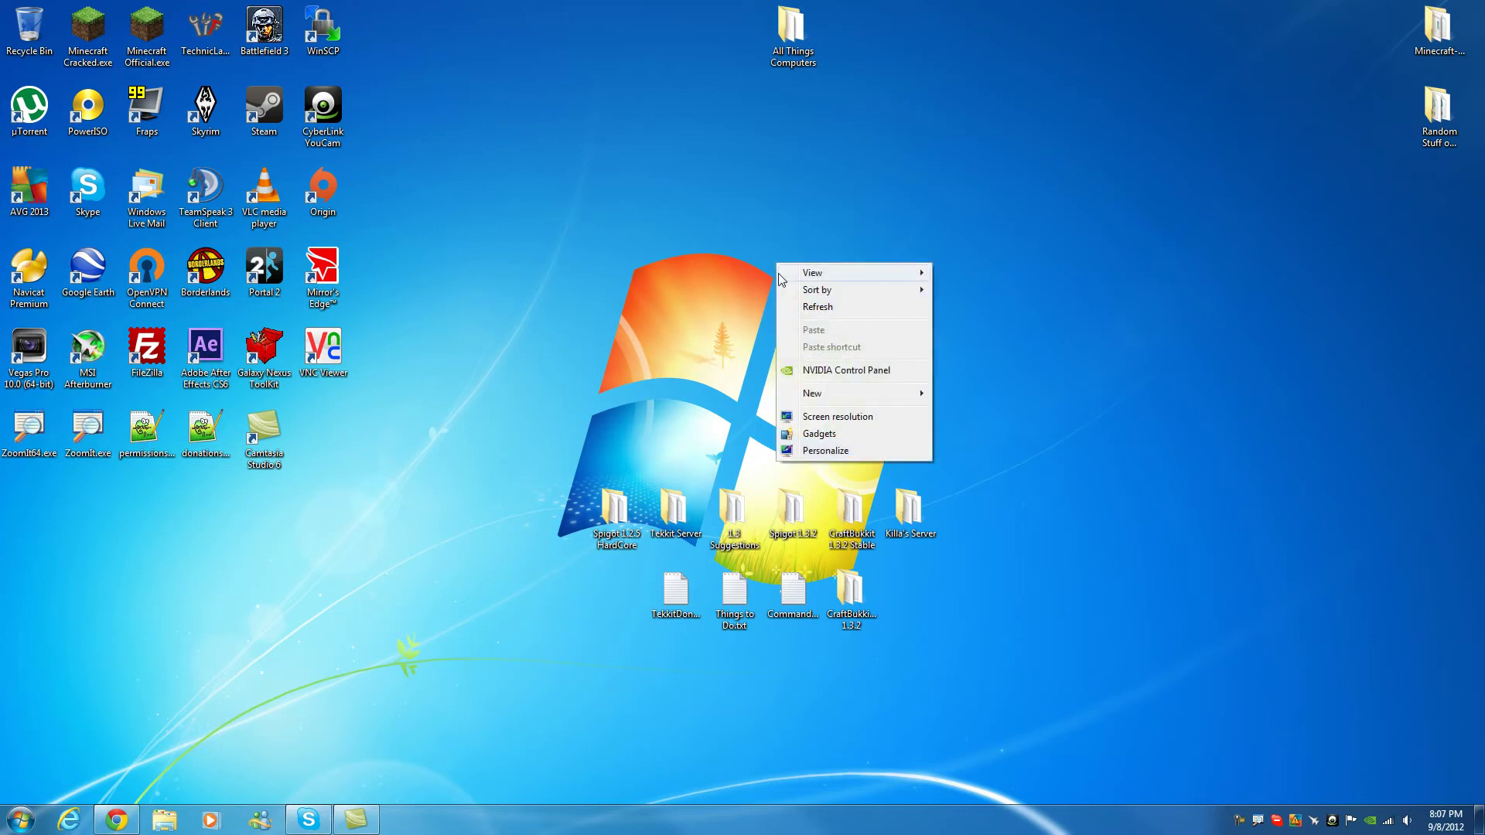
pyautogui.moveTo(778, 272)
pyautogui.click(683, 290)
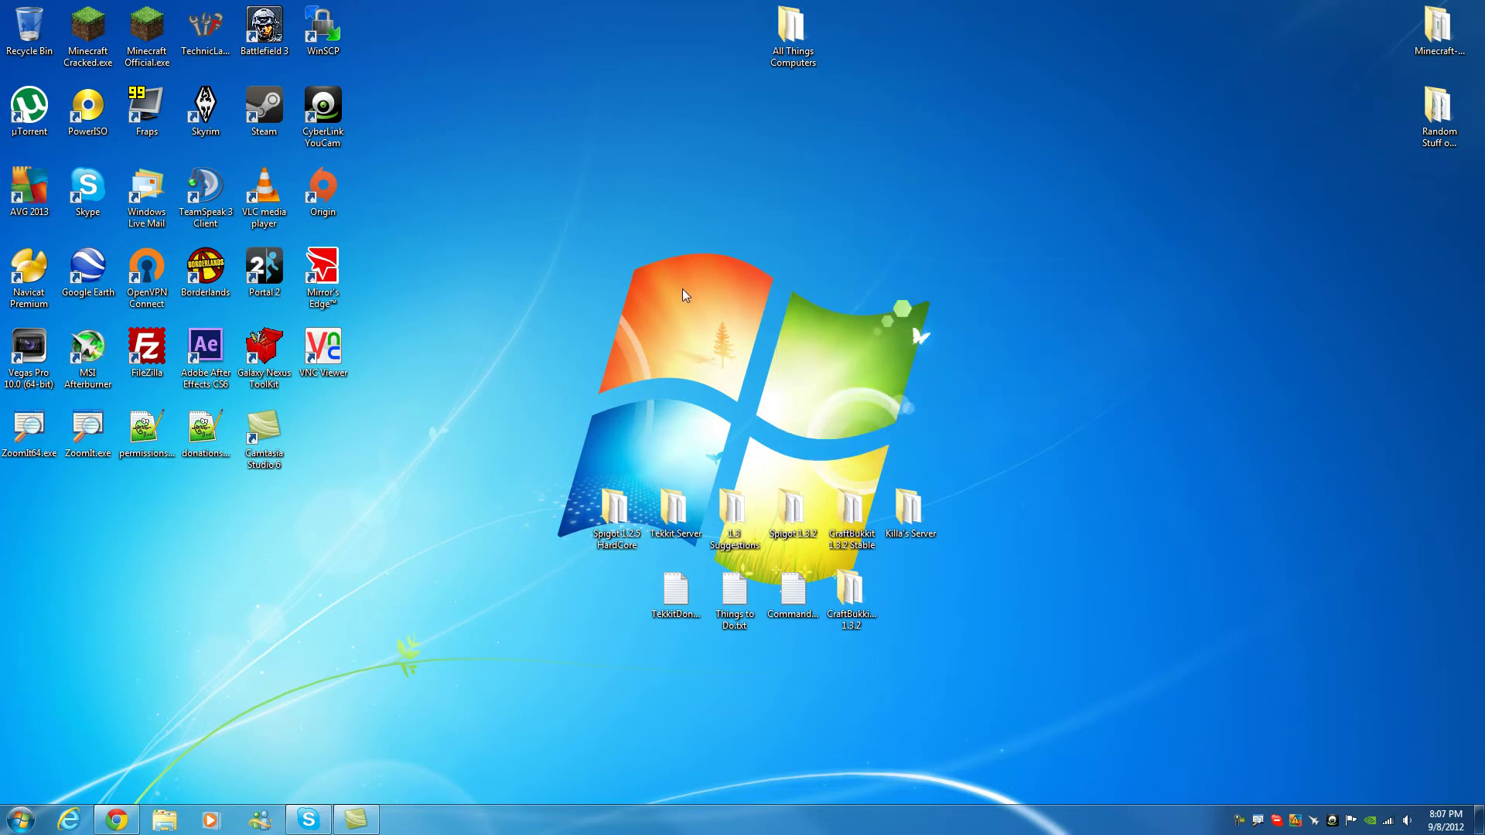
pyautogui.rightClick(781, 280)
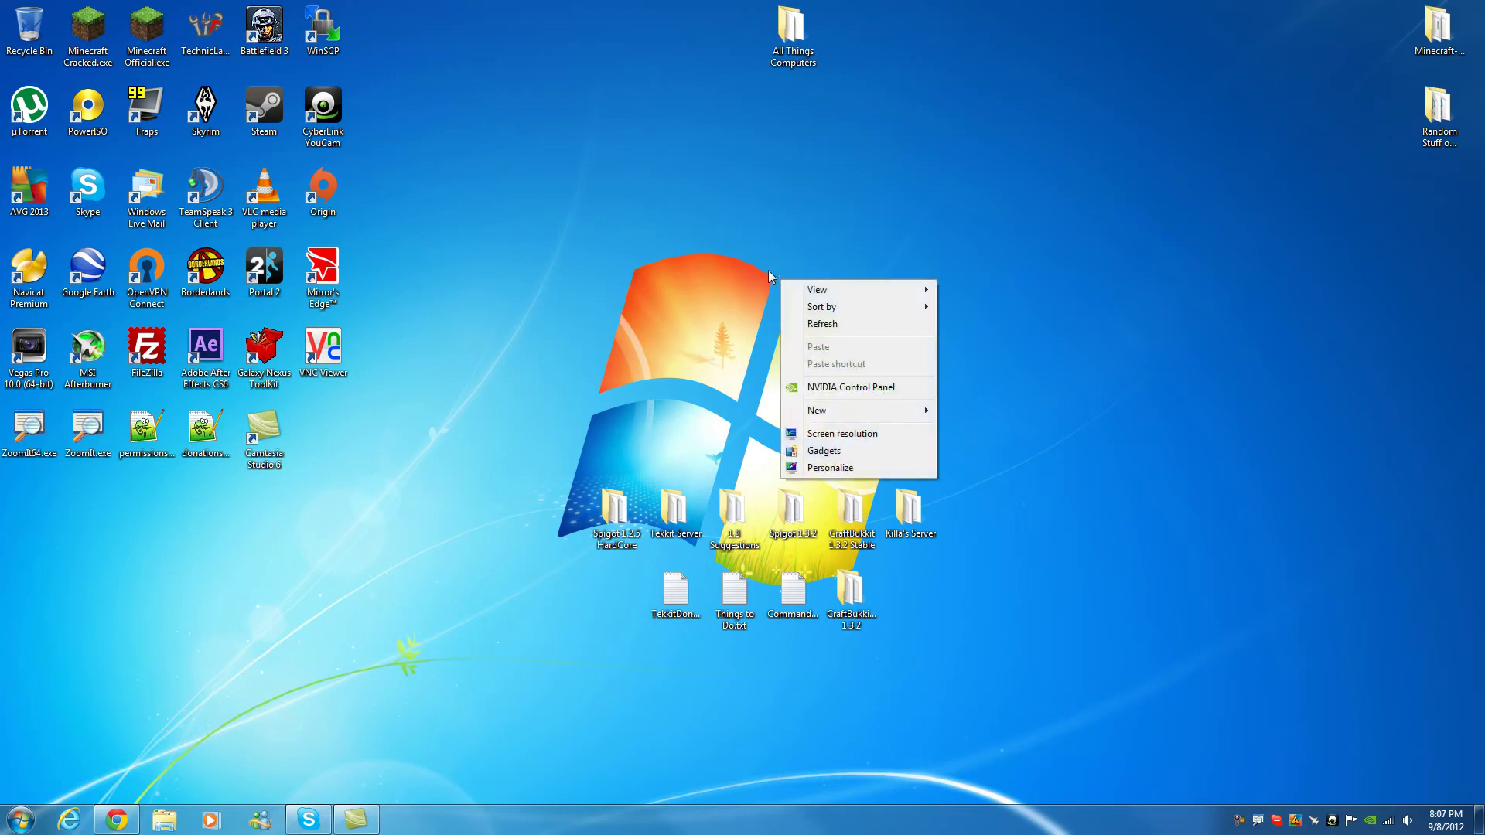
pyautogui.click(744, 243)
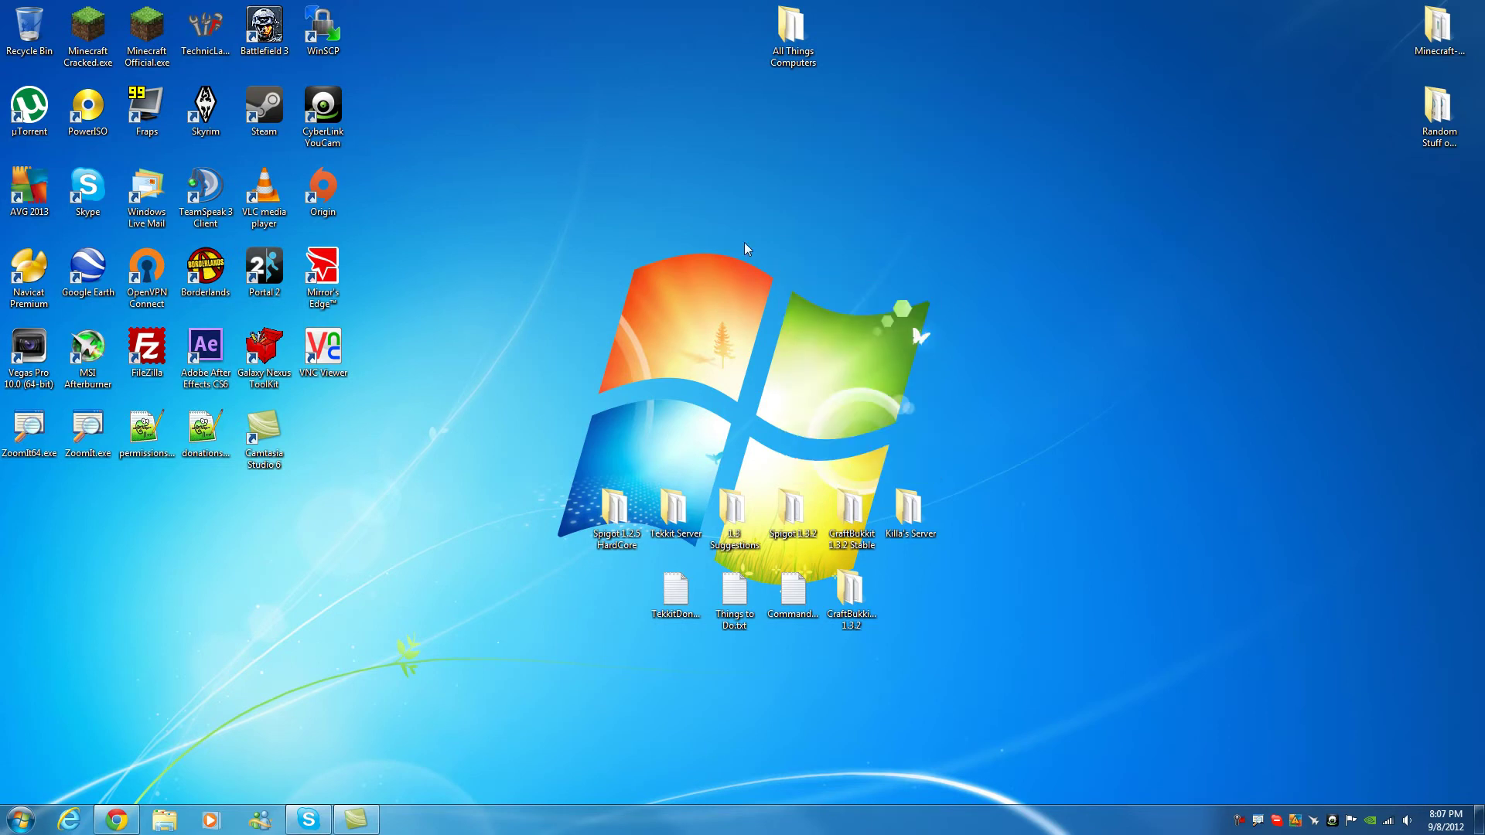
# Create a new folder on the desktop and name it Testing Server 1.3.2
pyautogui.rightClick(863, 301)
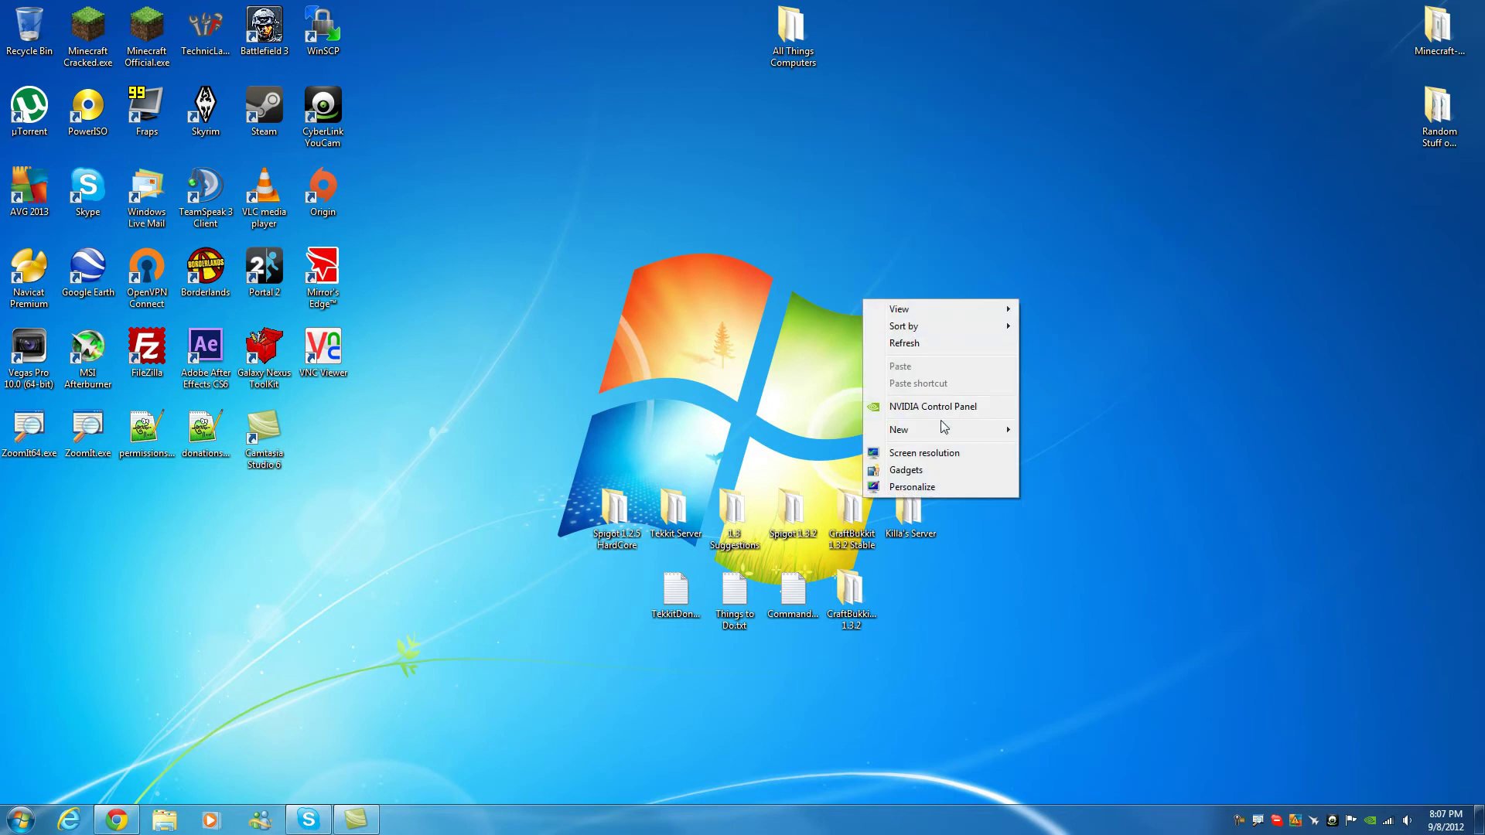
pyautogui.moveTo(938, 438)
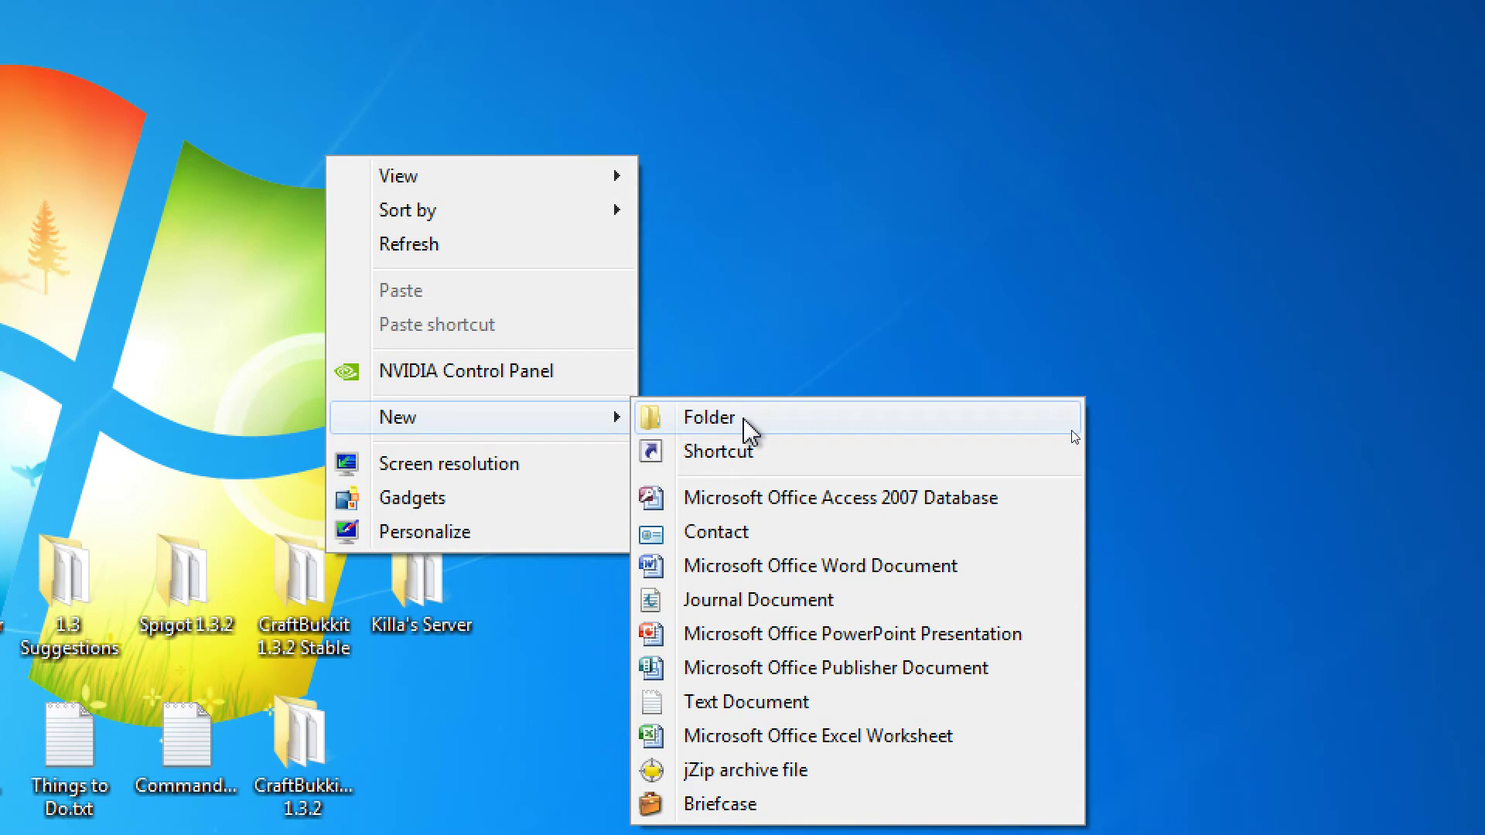
pyautogui.click(749, 431)
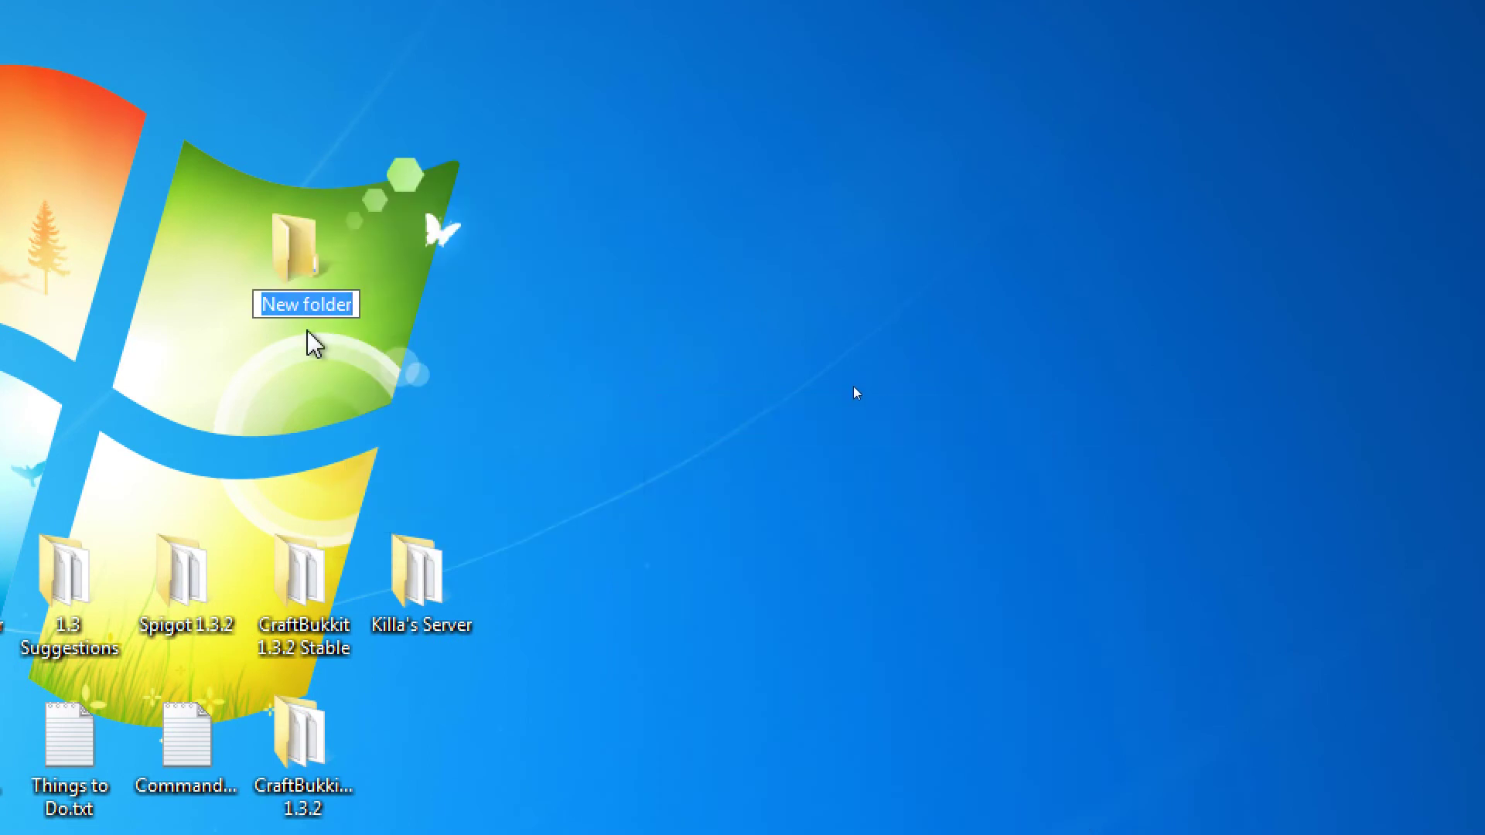
pyautogui.write('Testing ')
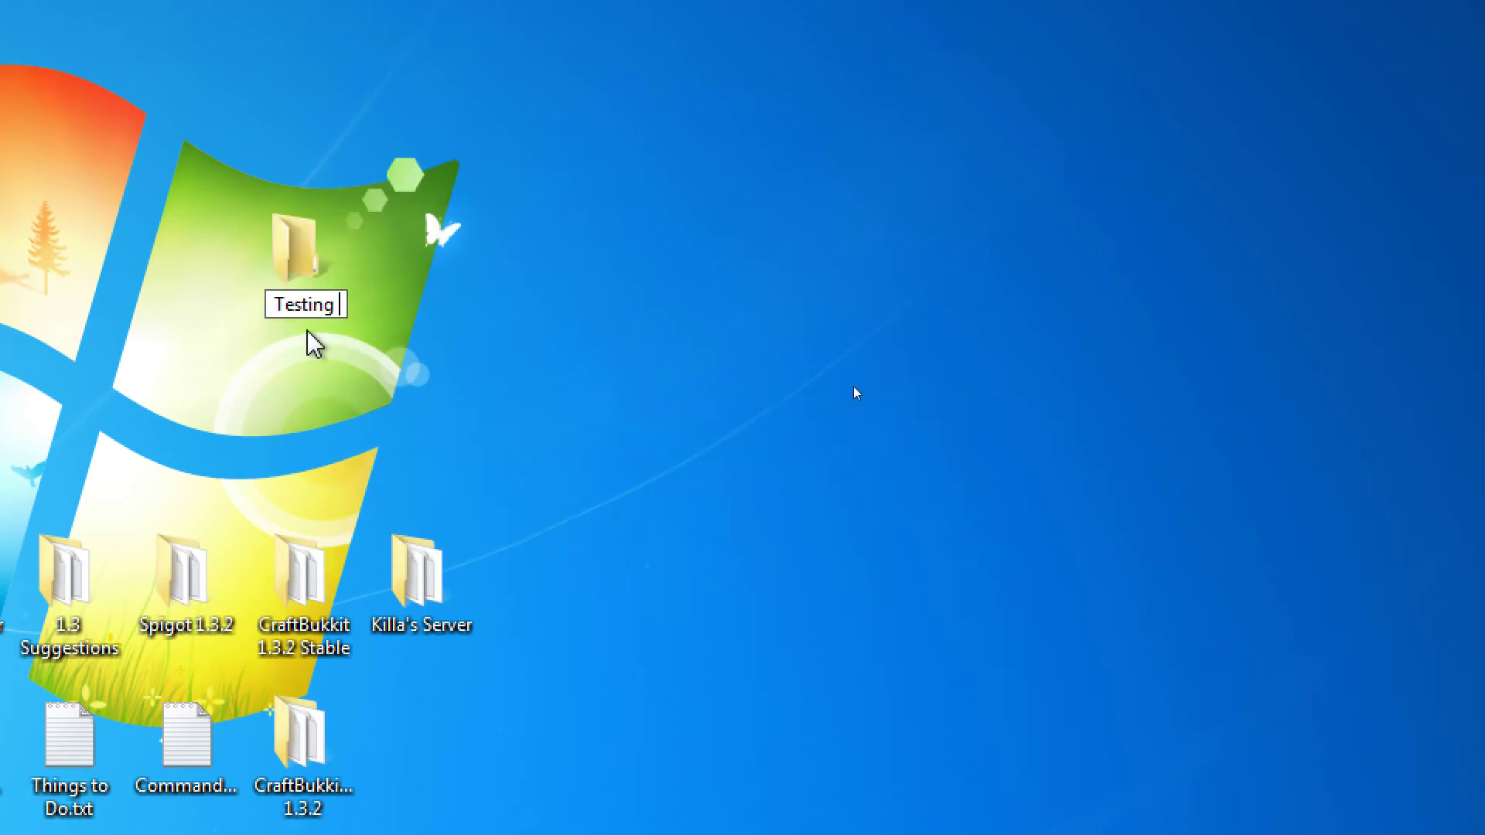
pyautogui.write('Server 1.3.2')
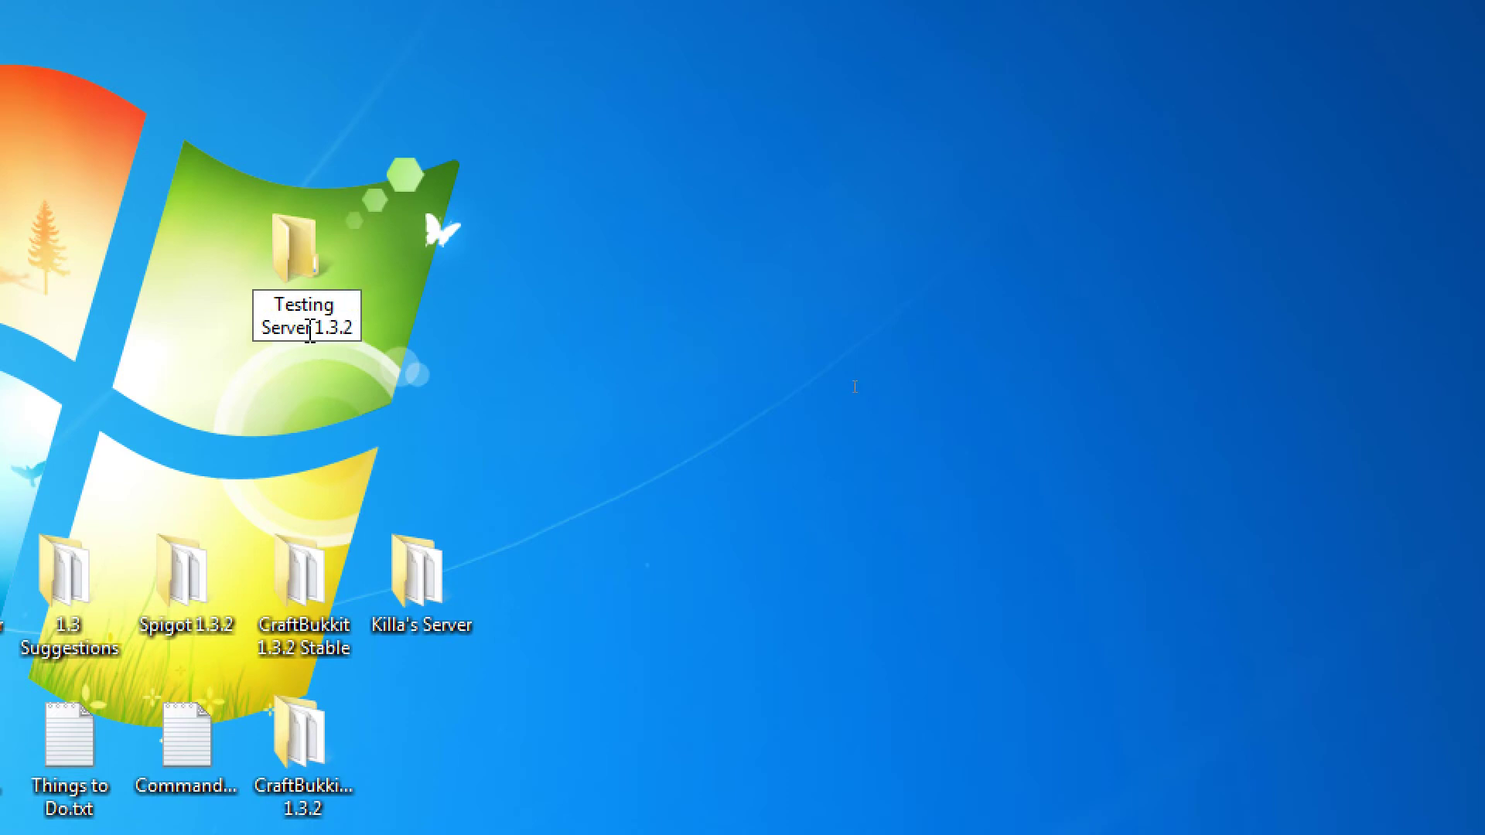
pyautogui.press('Return')
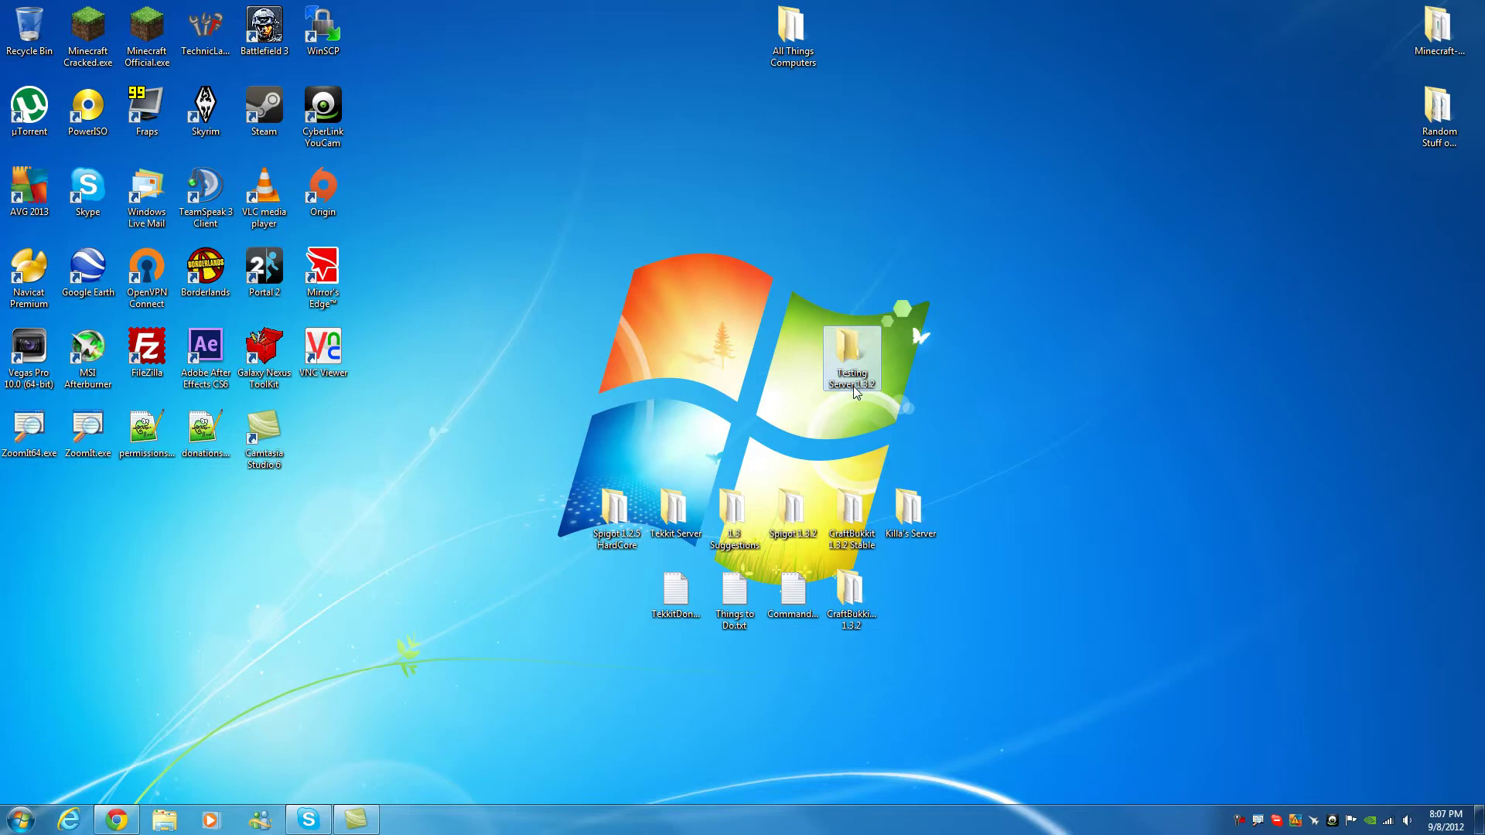
# Open the Testing Server 1.3.2 folder to view its contents, then close its window
pyautogui.doubleClick(852, 386)
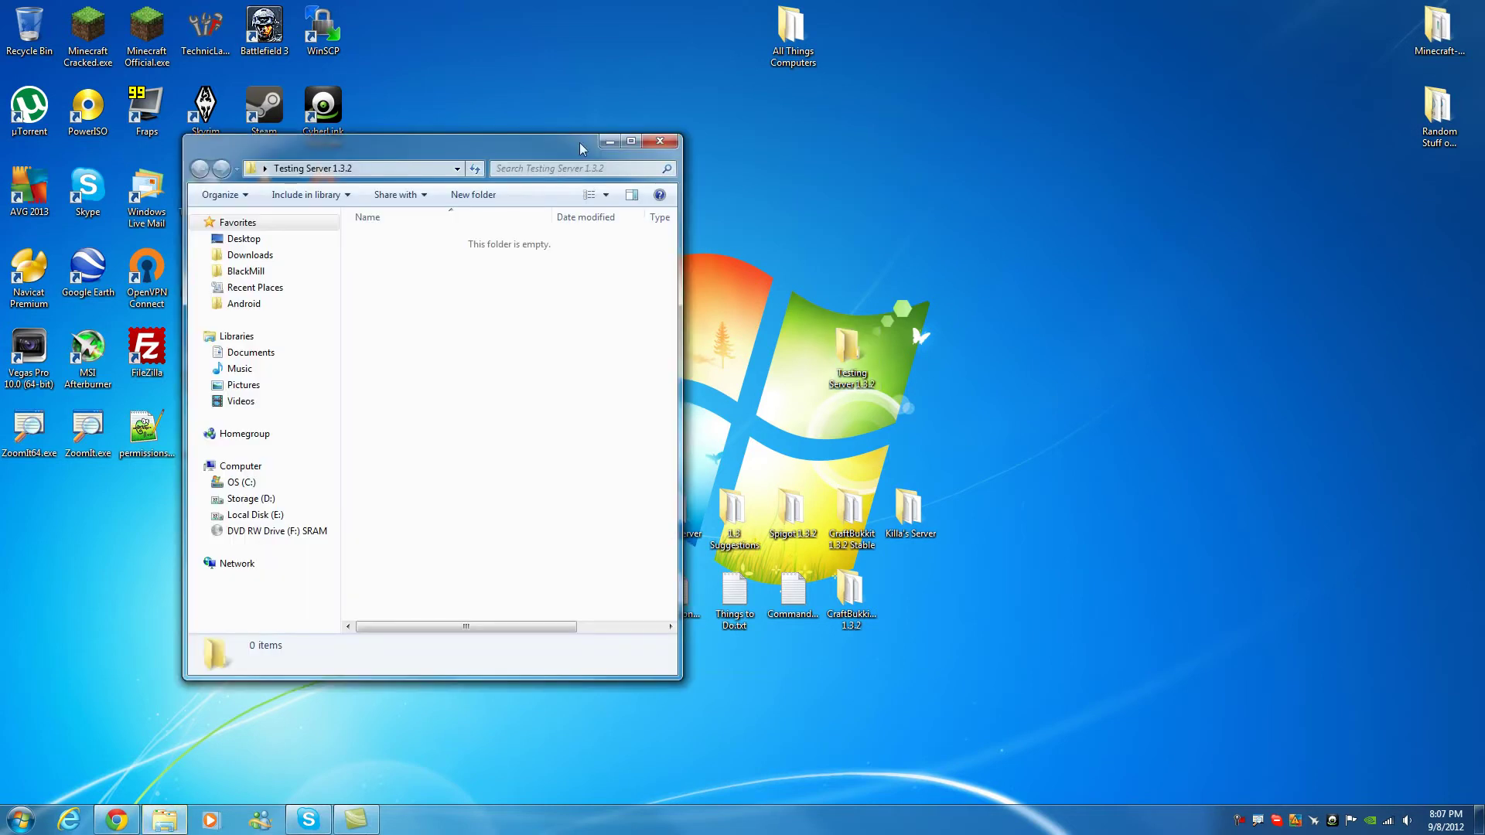
pyautogui.moveTo(467, 157); pyautogui.dragTo(1148, 172)
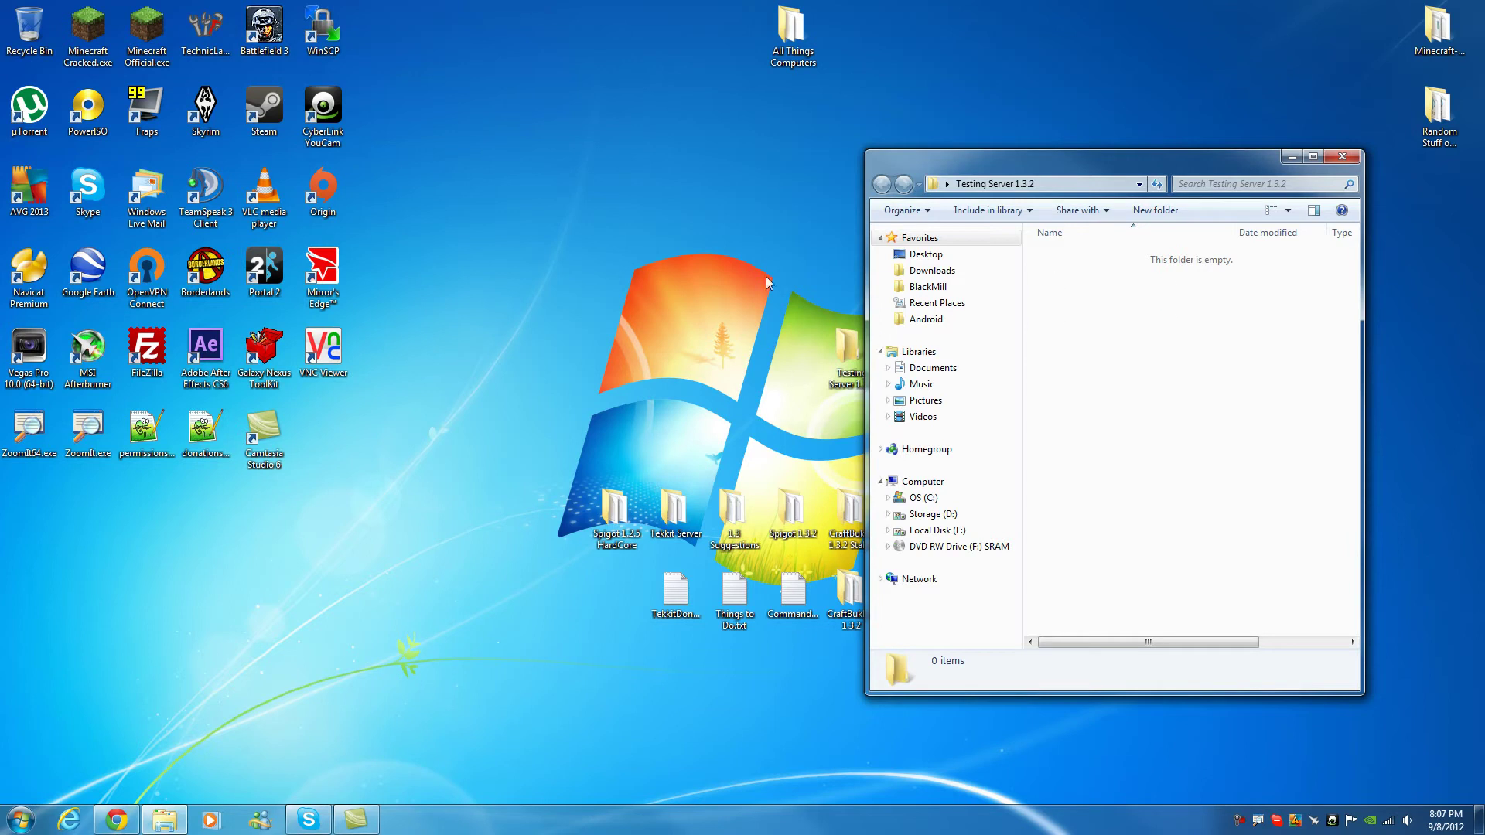
pyautogui.click(387, 394)
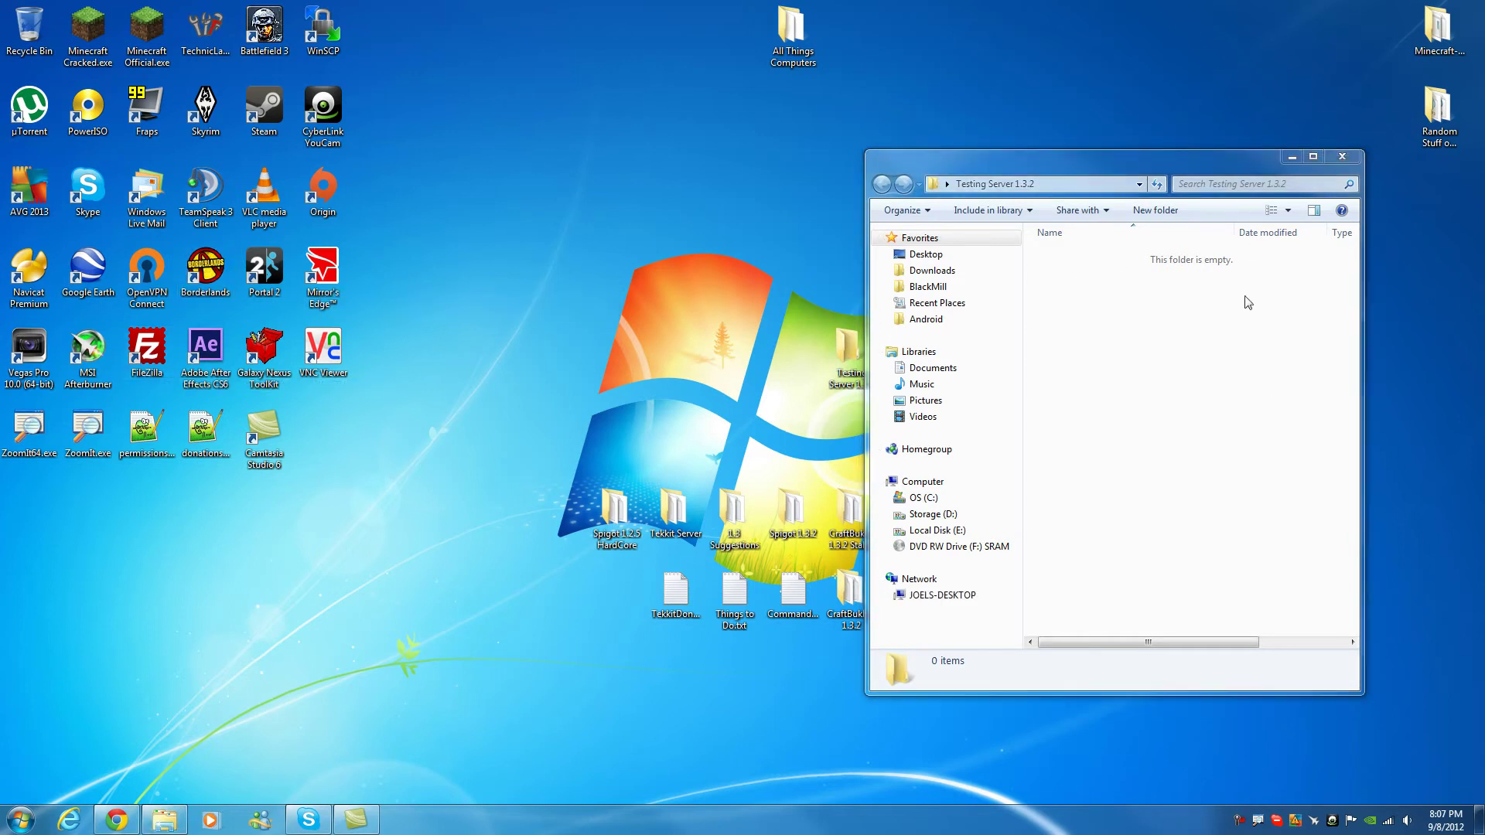
pyautogui.moveTo(1079, 163); pyautogui.dragTo(1114, 169)
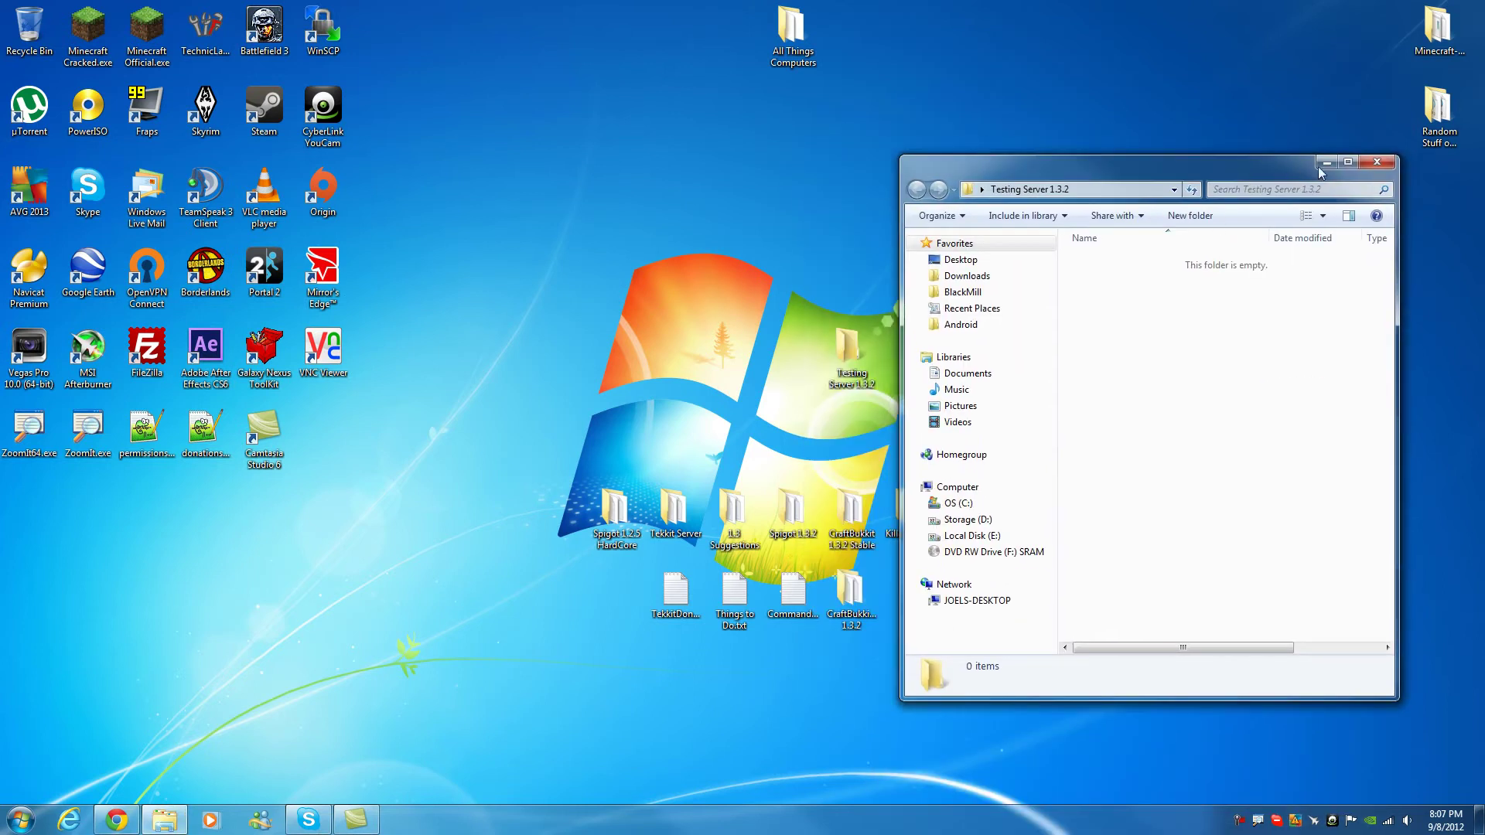
pyautogui.click(1377, 162)
# Look through the contents of the existing CraftBukkit 1.3.2 Stable server folder and close it
pyautogui.moveTo(475, 576); pyautogui.dragTo(955, 484)
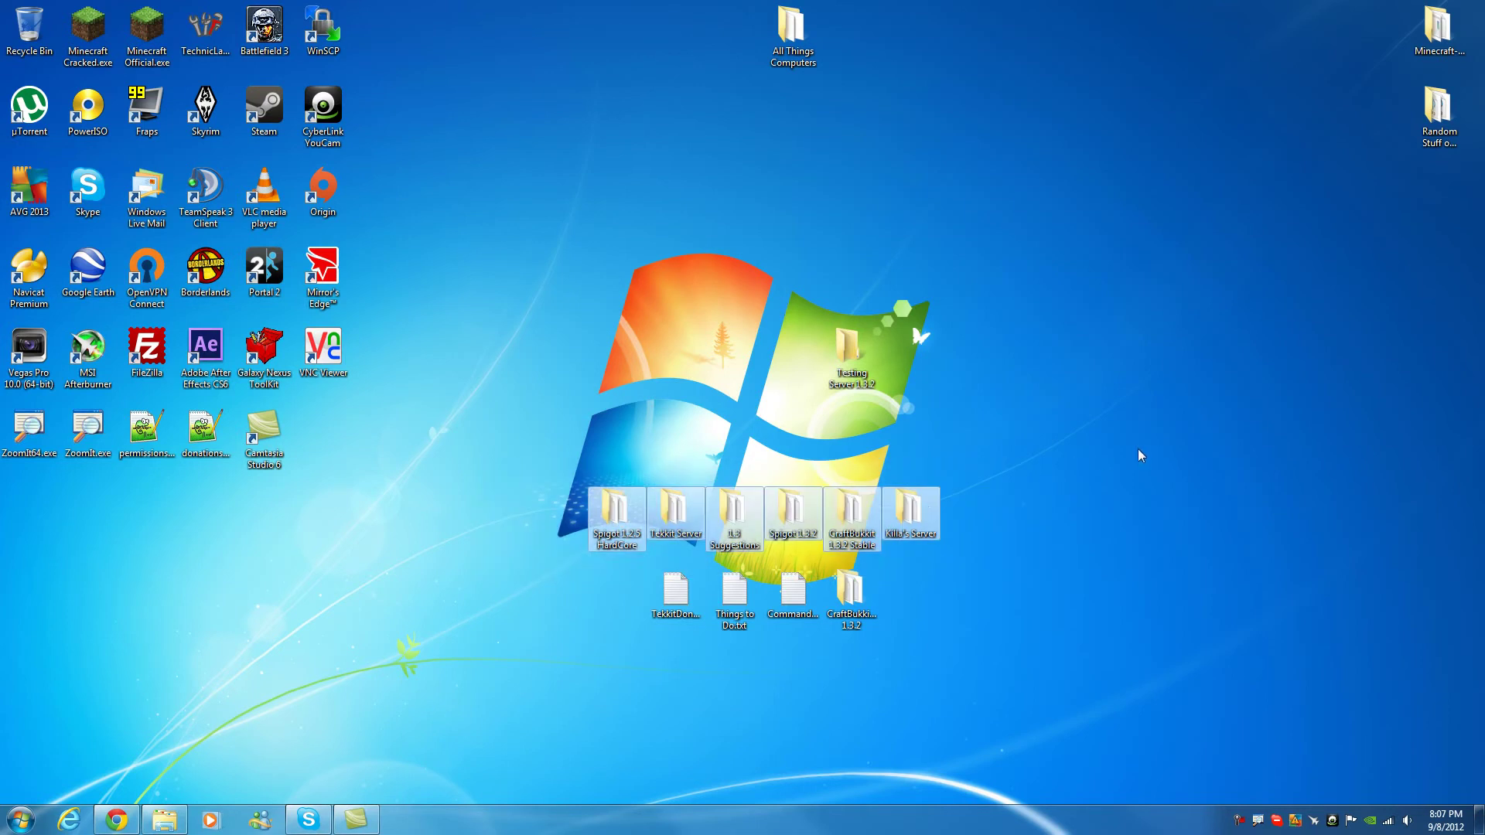
pyautogui.click(1102, 458)
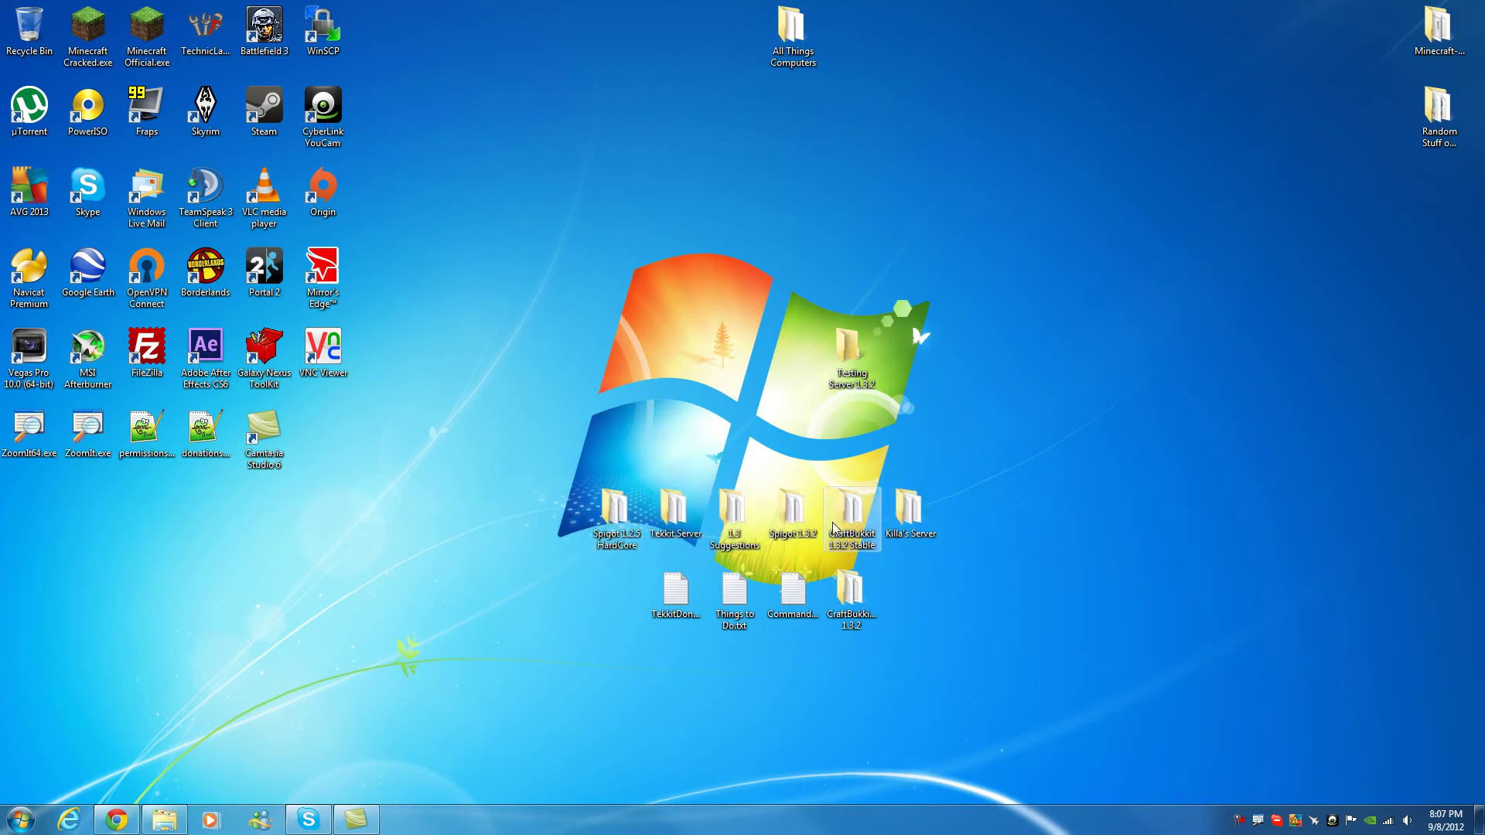
pyautogui.moveTo(857, 504)
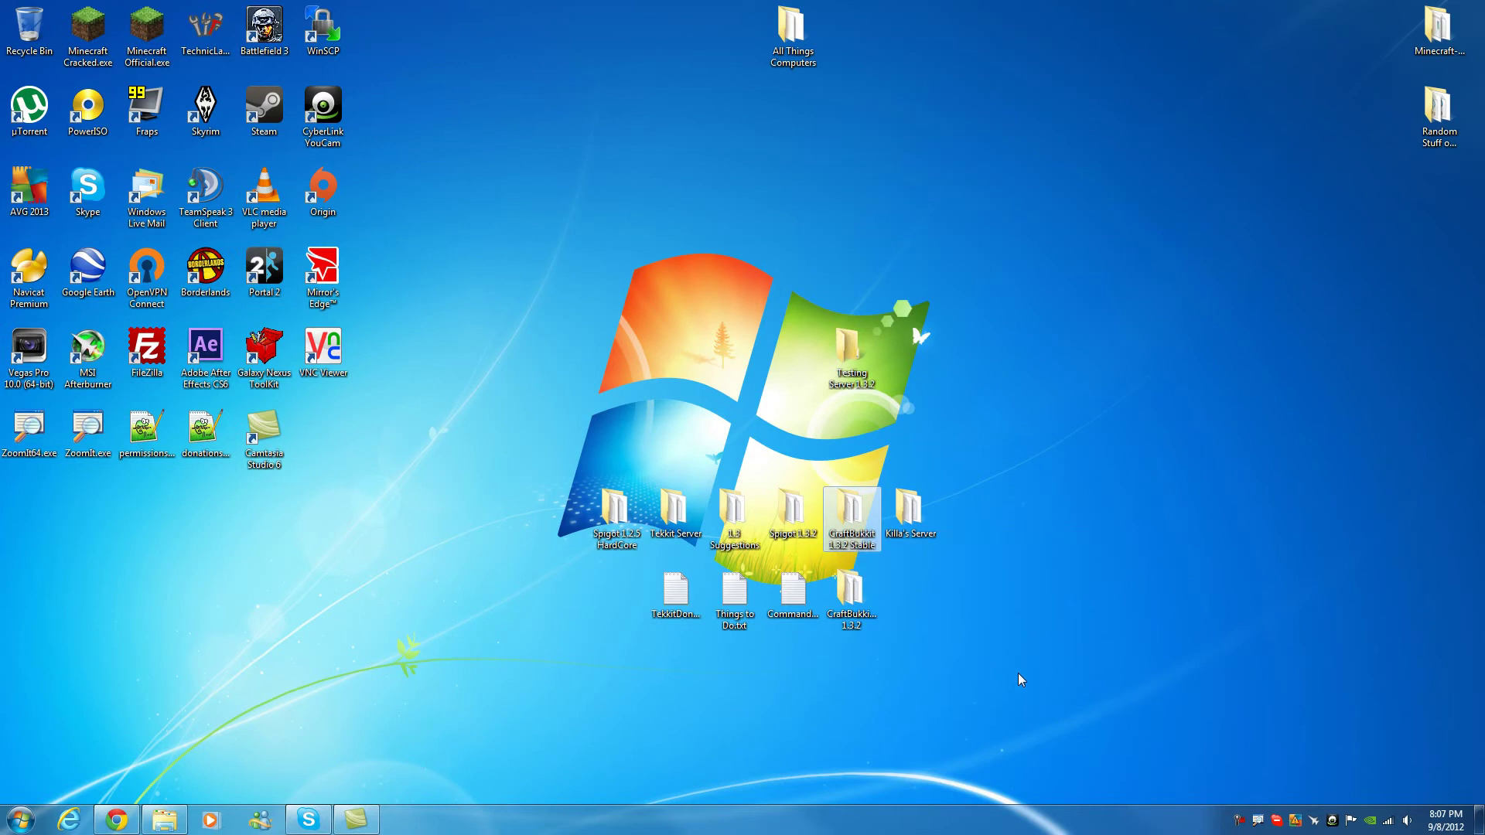
pyautogui.doubleClick(850, 506)
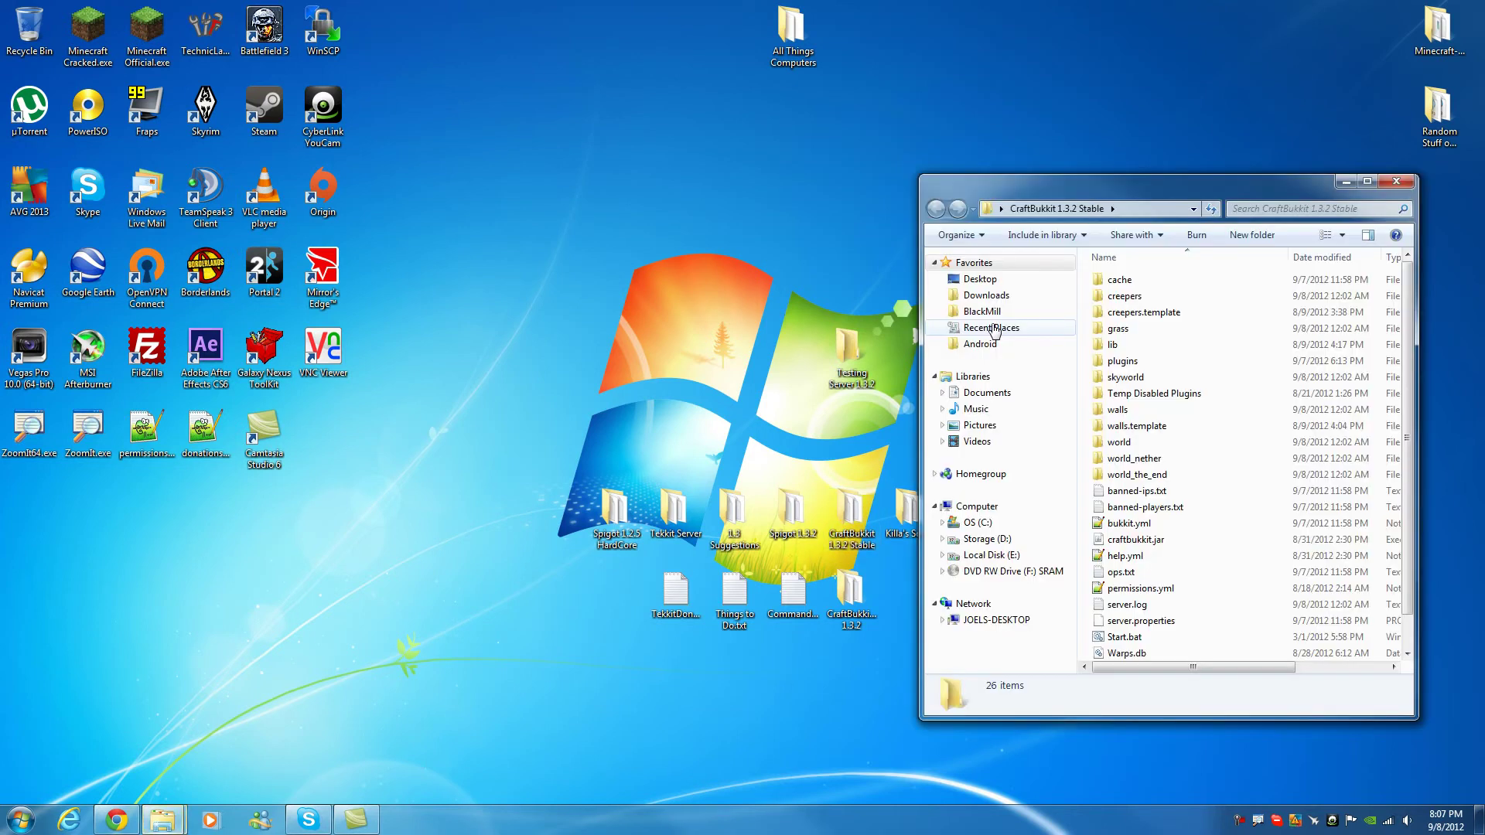
pyautogui.scroll(-1, 1293, 541)
pyautogui.scroll(1, 1294, 541)
pyautogui.click(1396, 181)
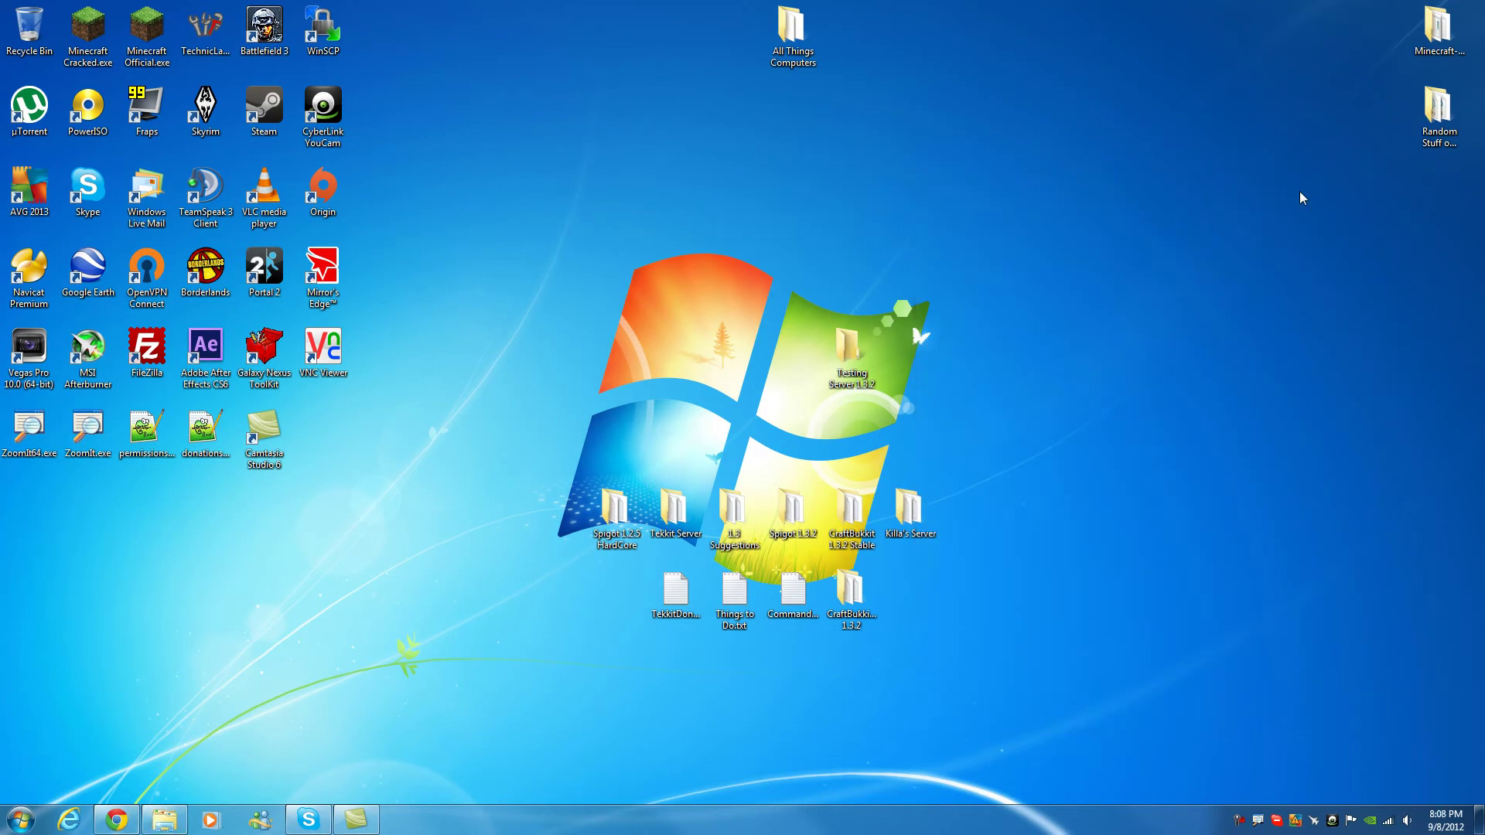
# Move the Testing Server 1.3.2 folder on the desktop to the spot above the 1.3 Suggestions folder
pyautogui.moveTo(859, 359); pyautogui.dragTo(728, 368)
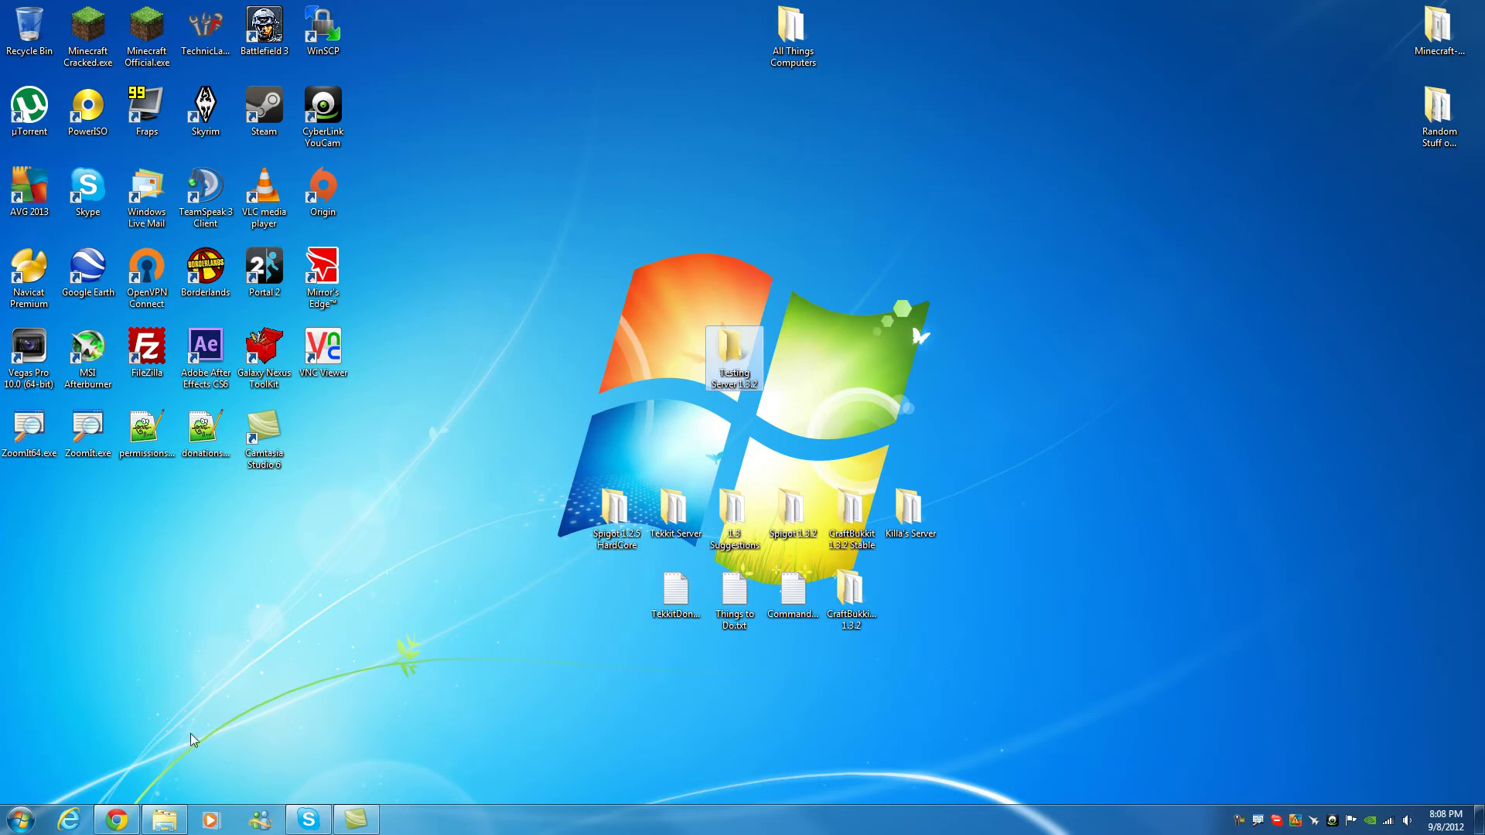
# Switch to a new Chrome window and go to dl.bukkit.org
pyautogui.middleClick(116, 818)
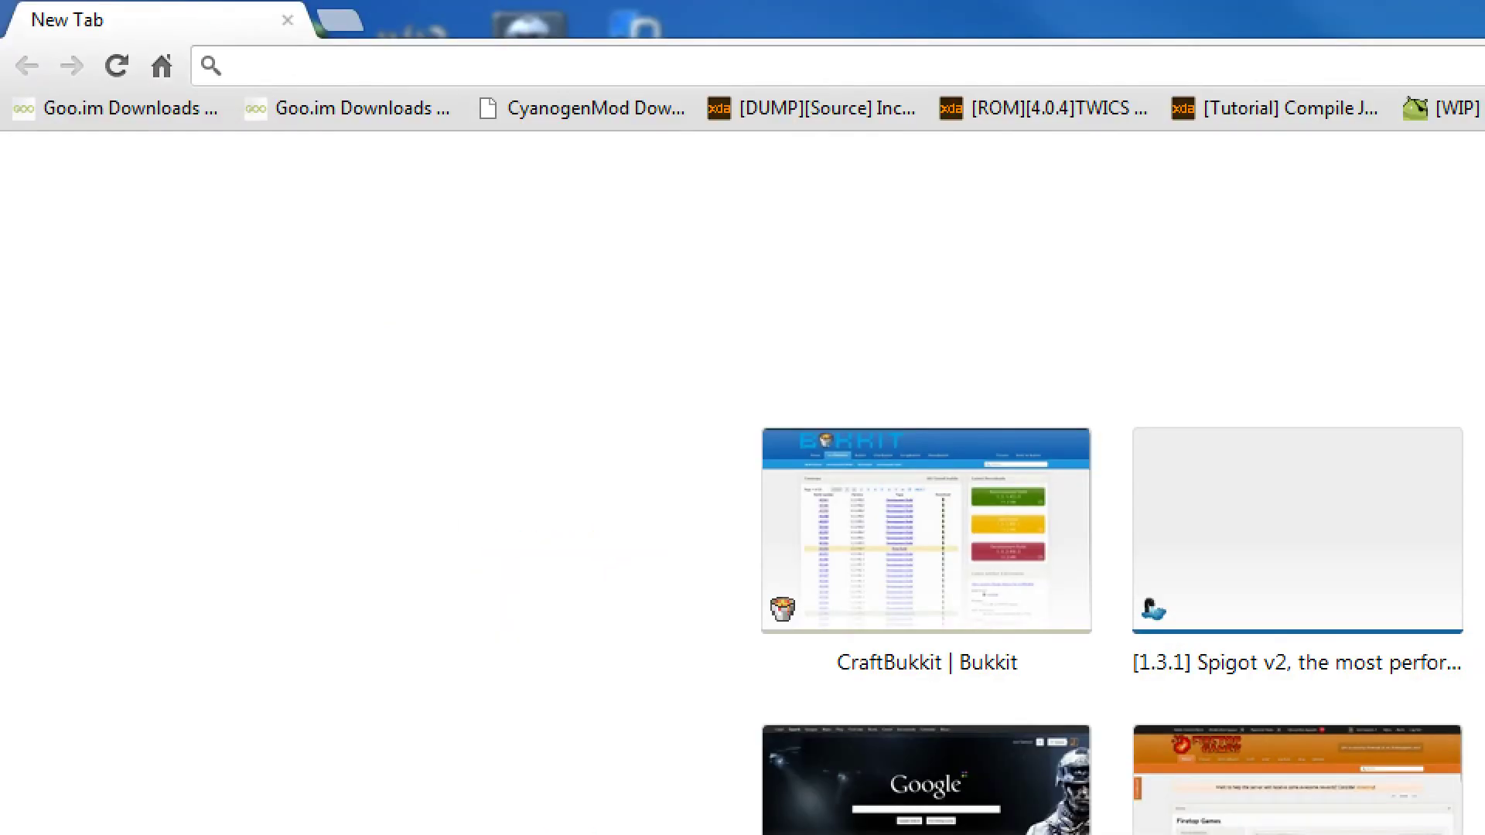
pyautogui.click(719, 66)
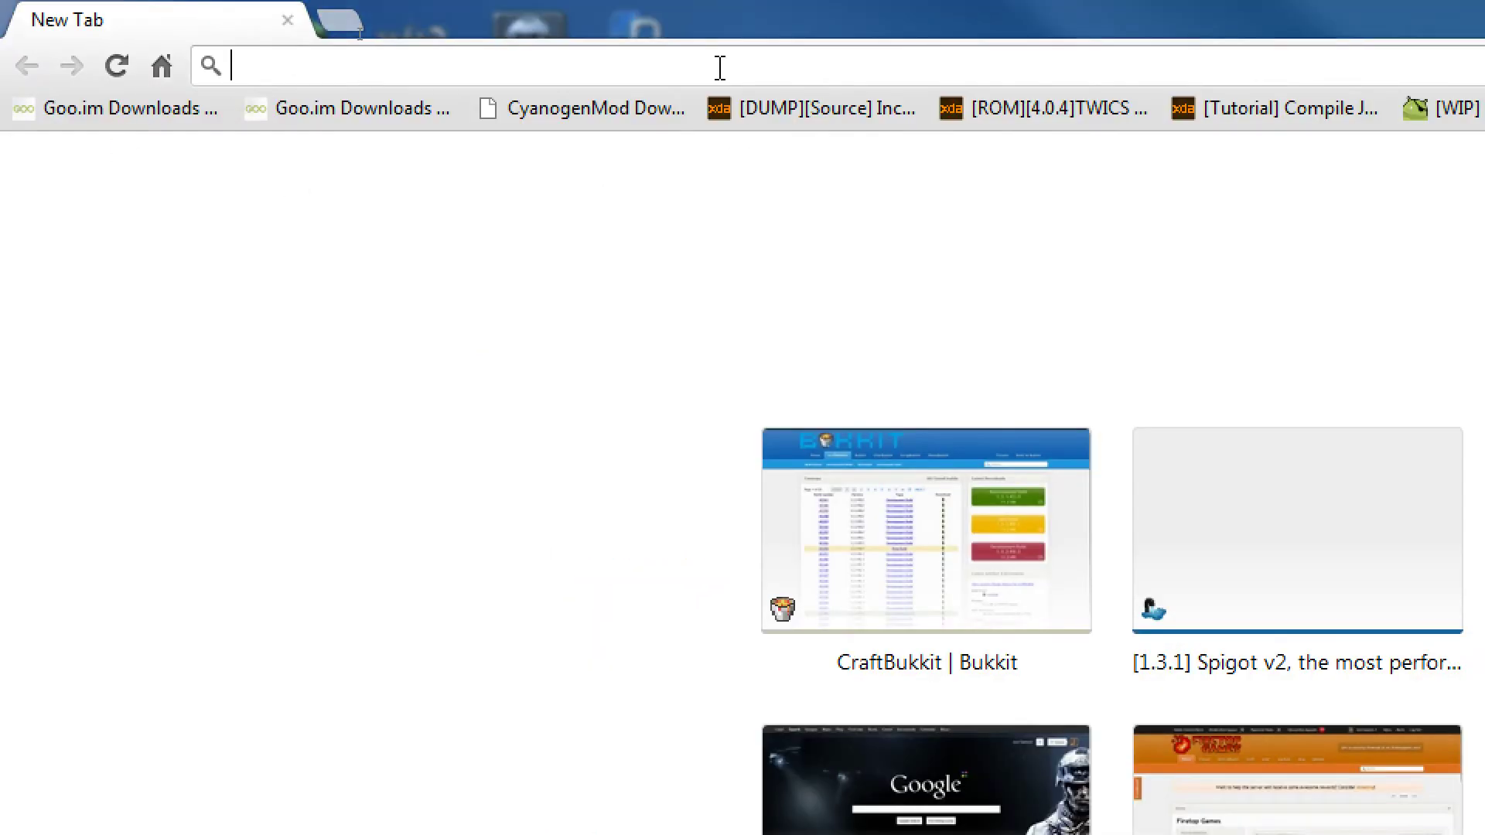
pyautogui.write('dl.bukkit.org')
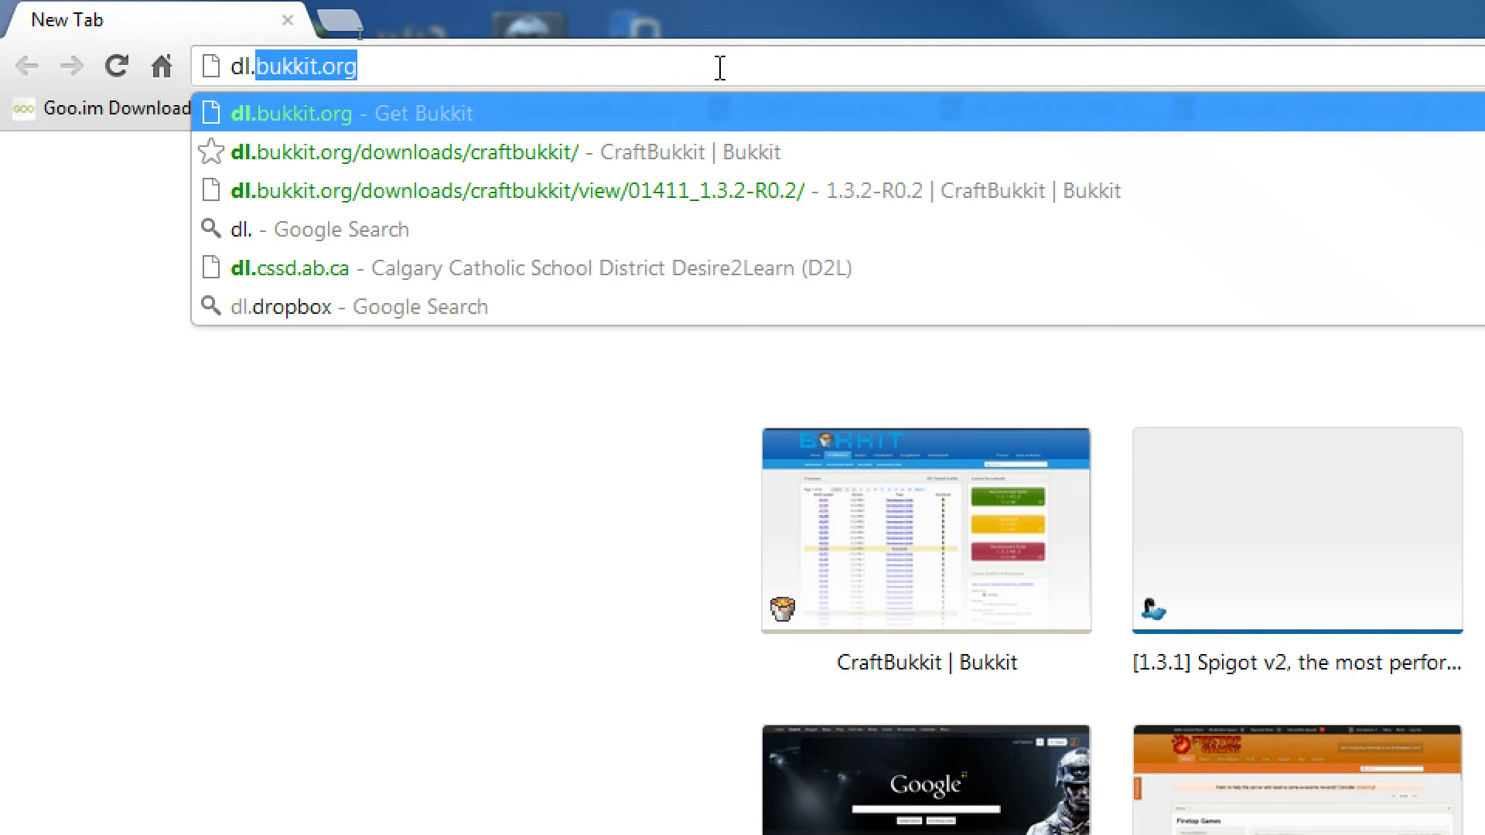
pyautogui.press('Right')
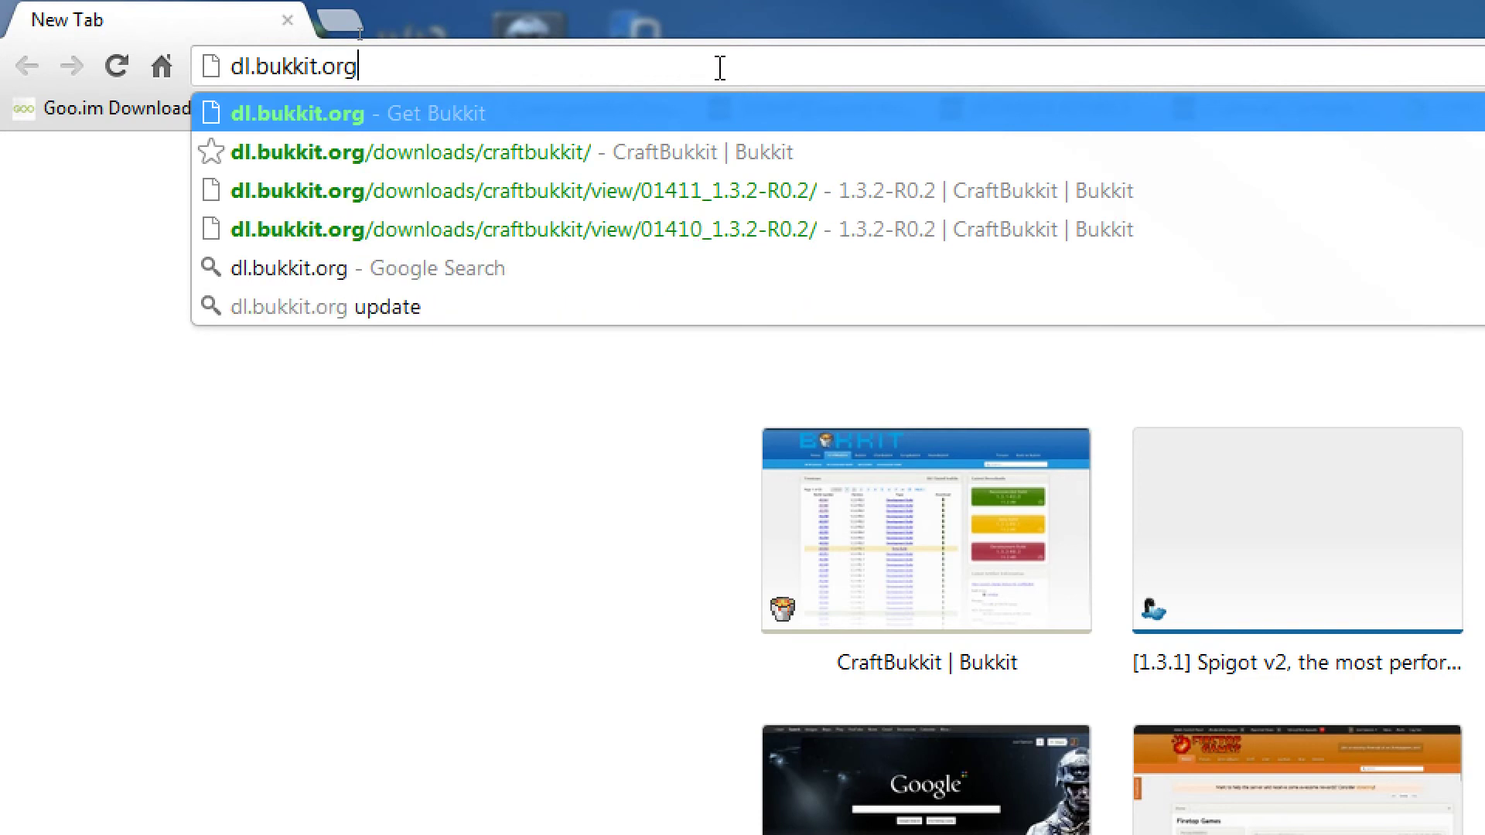
pyautogui.press('Return')
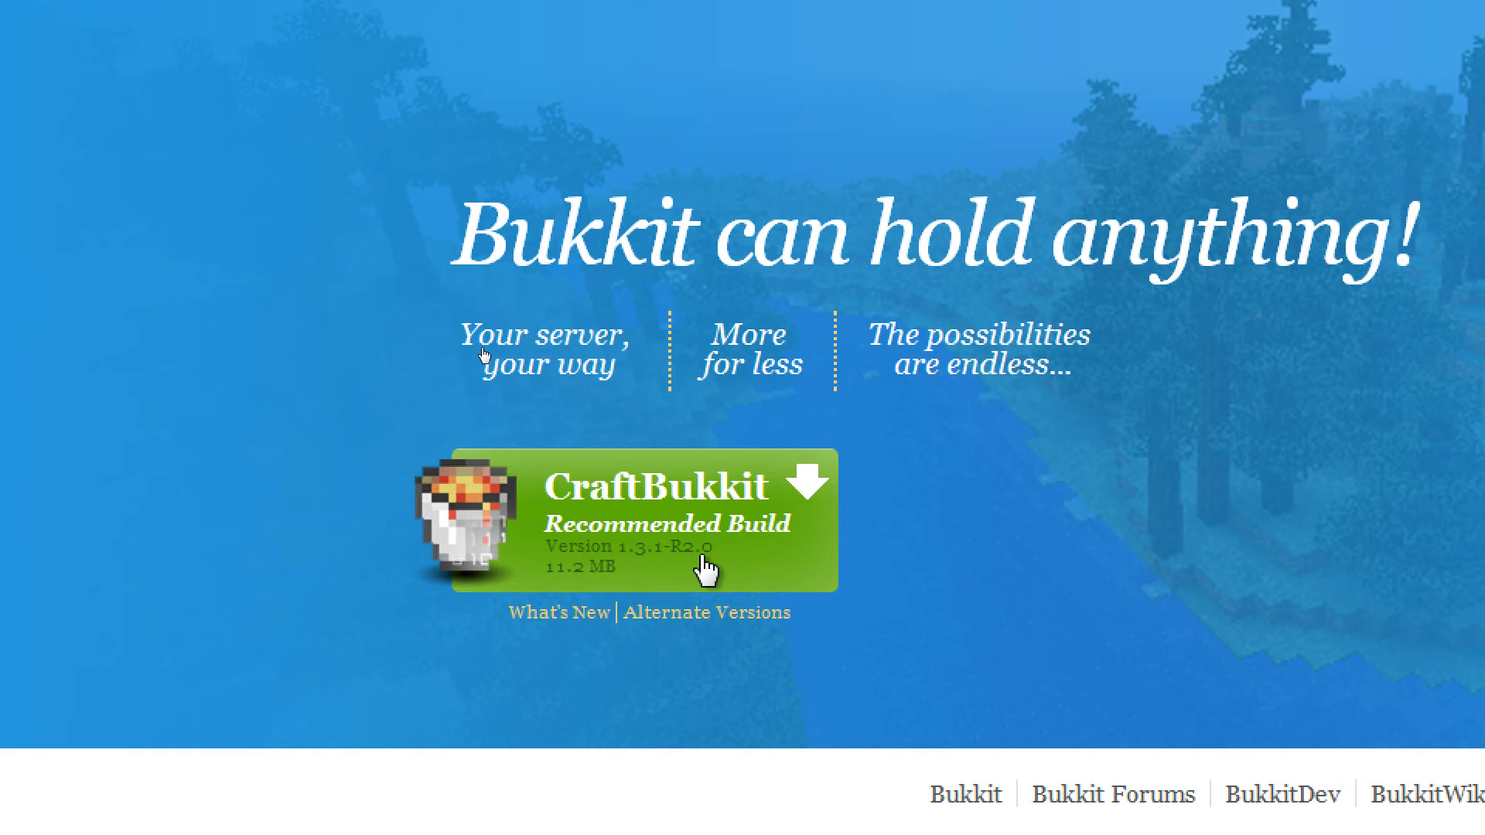
# Download the recommended CraftBukkit build 1.3.1-R2.0 and keep the jar file
pyautogui.click(706, 570)
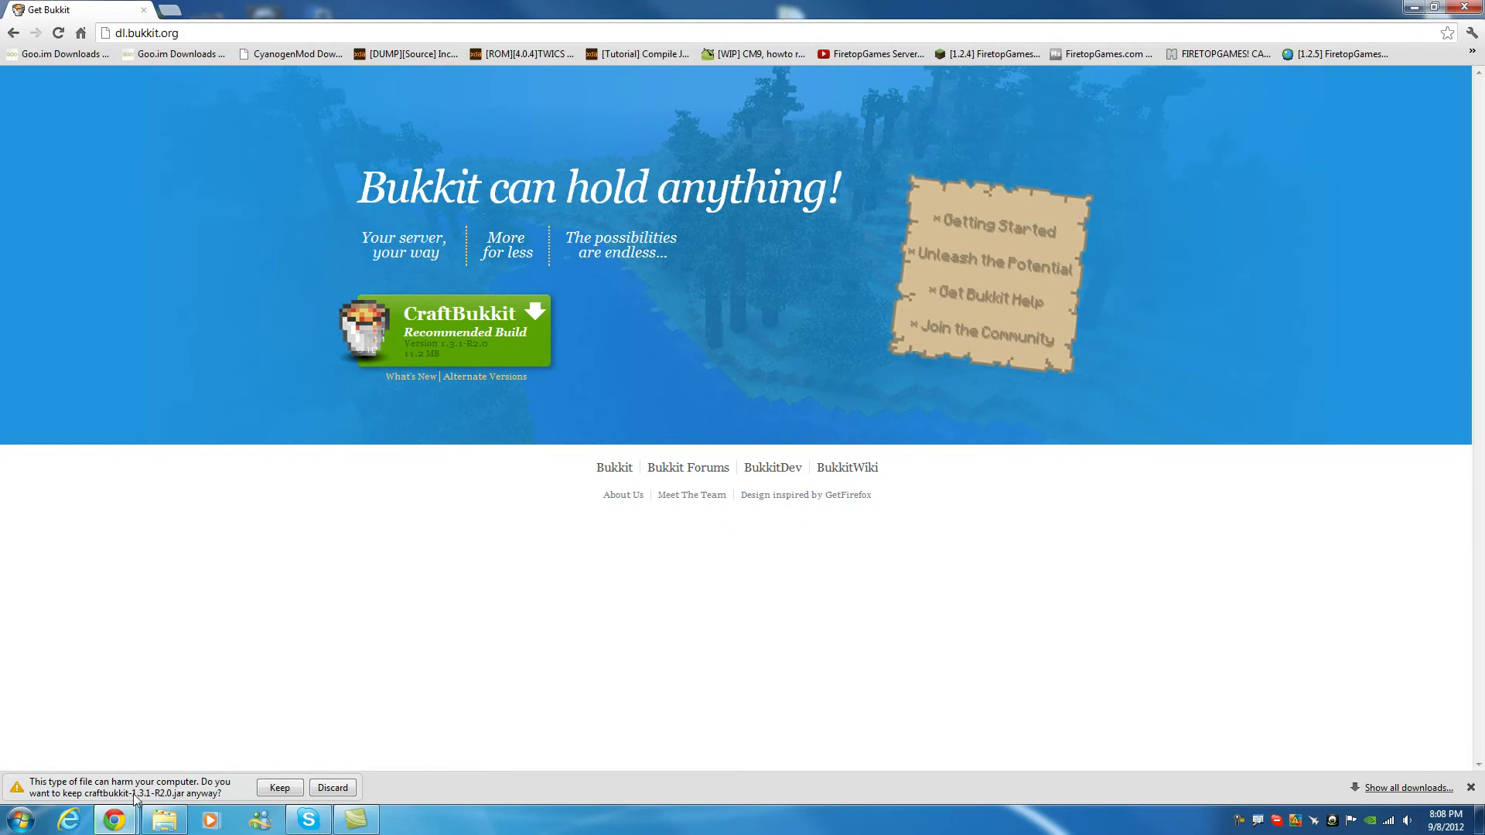
pyautogui.click(277, 787)
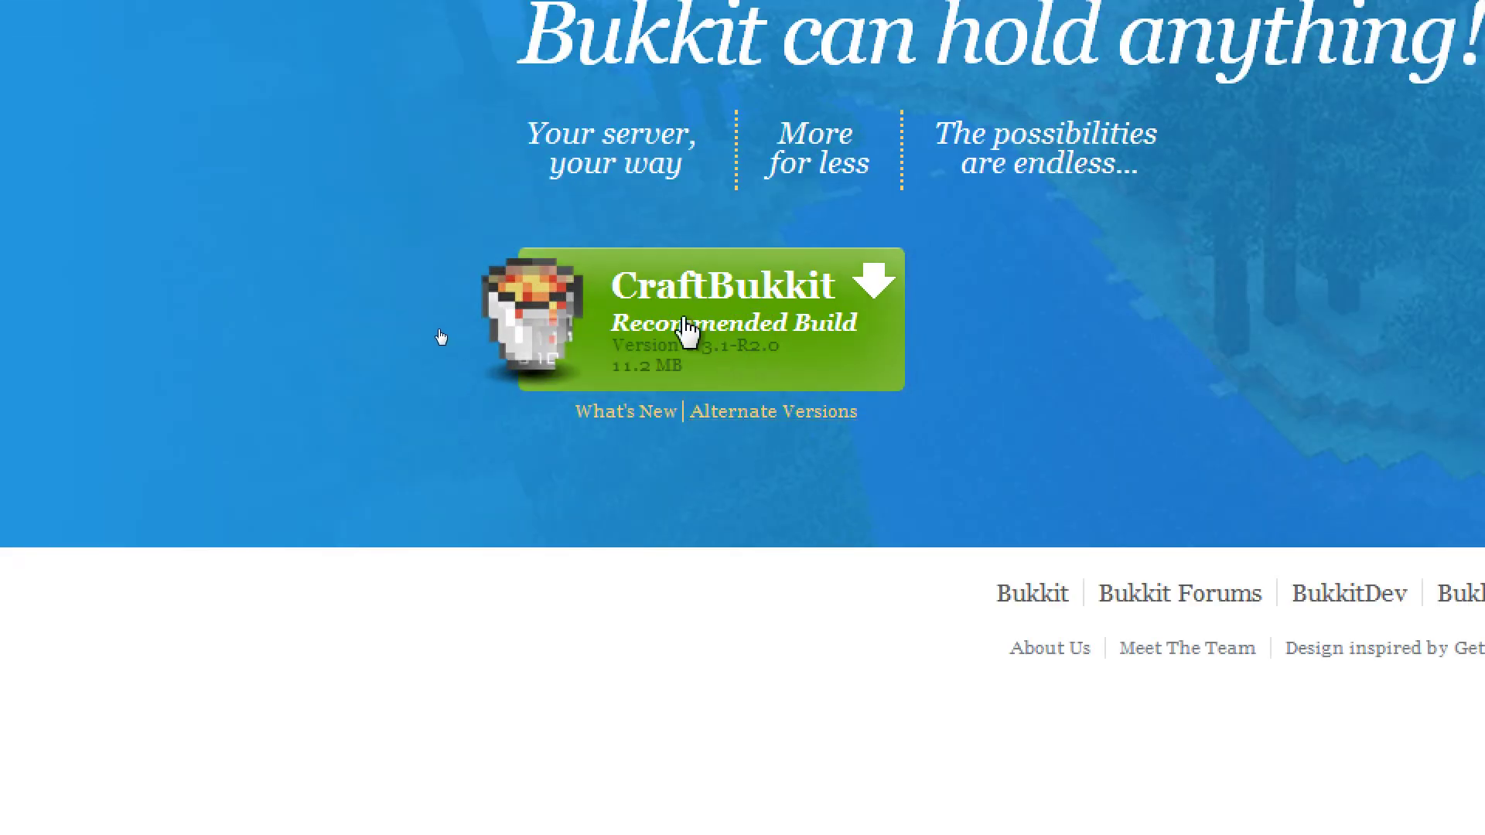
# Browse the alternate CraftBukkit versions and open the page of development build #2361, version 1.3.2-R0.2
pyautogui.click(791, 420)
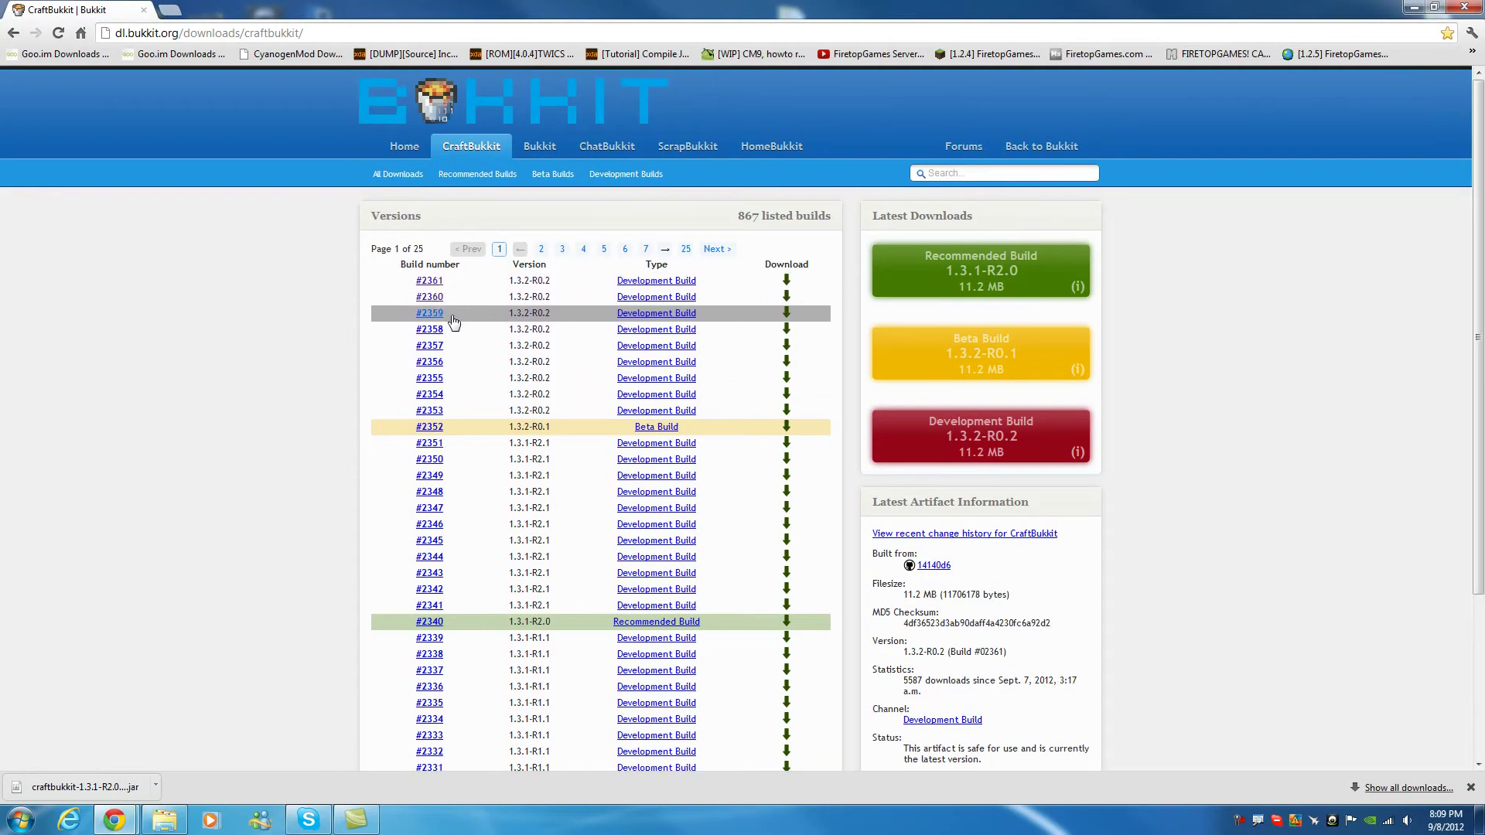
pyautogui.scroll(-3, 454, 333)
pyautogui.scroll(3, 446, 512)
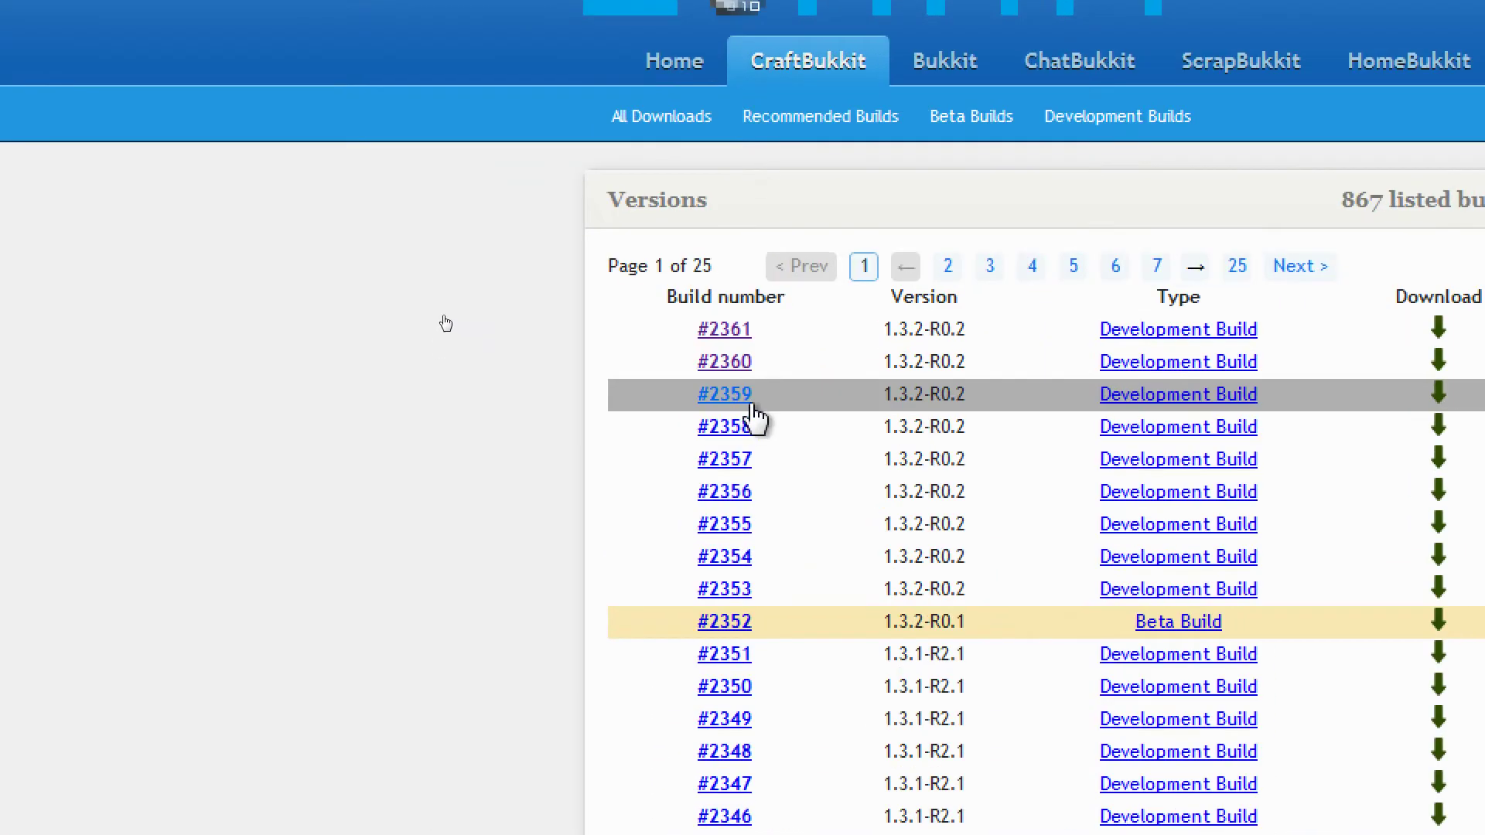
pyautogui.click(739, 331)
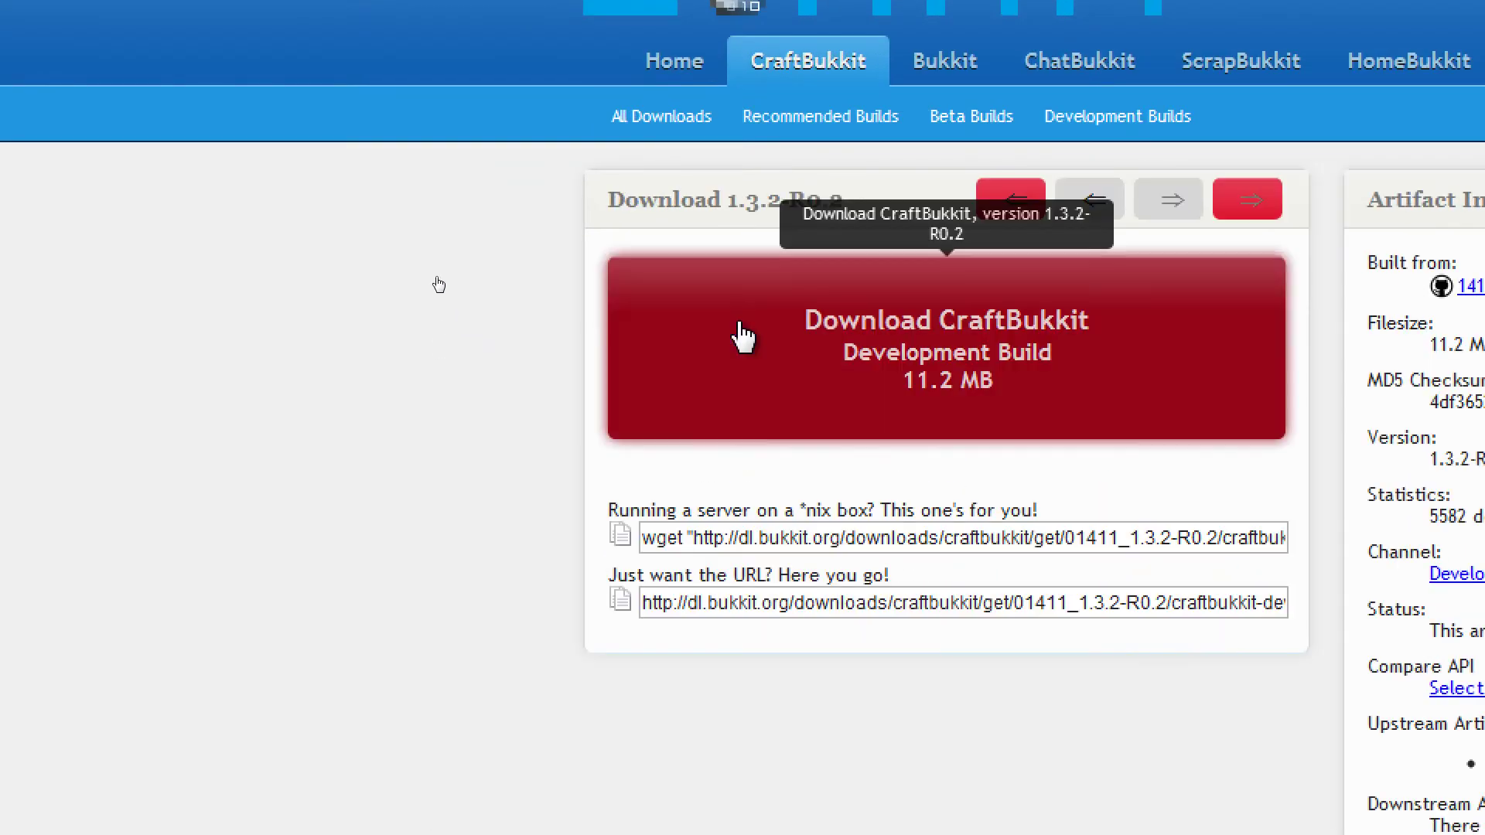
pyautogui.scroll(-5, 743, 334)
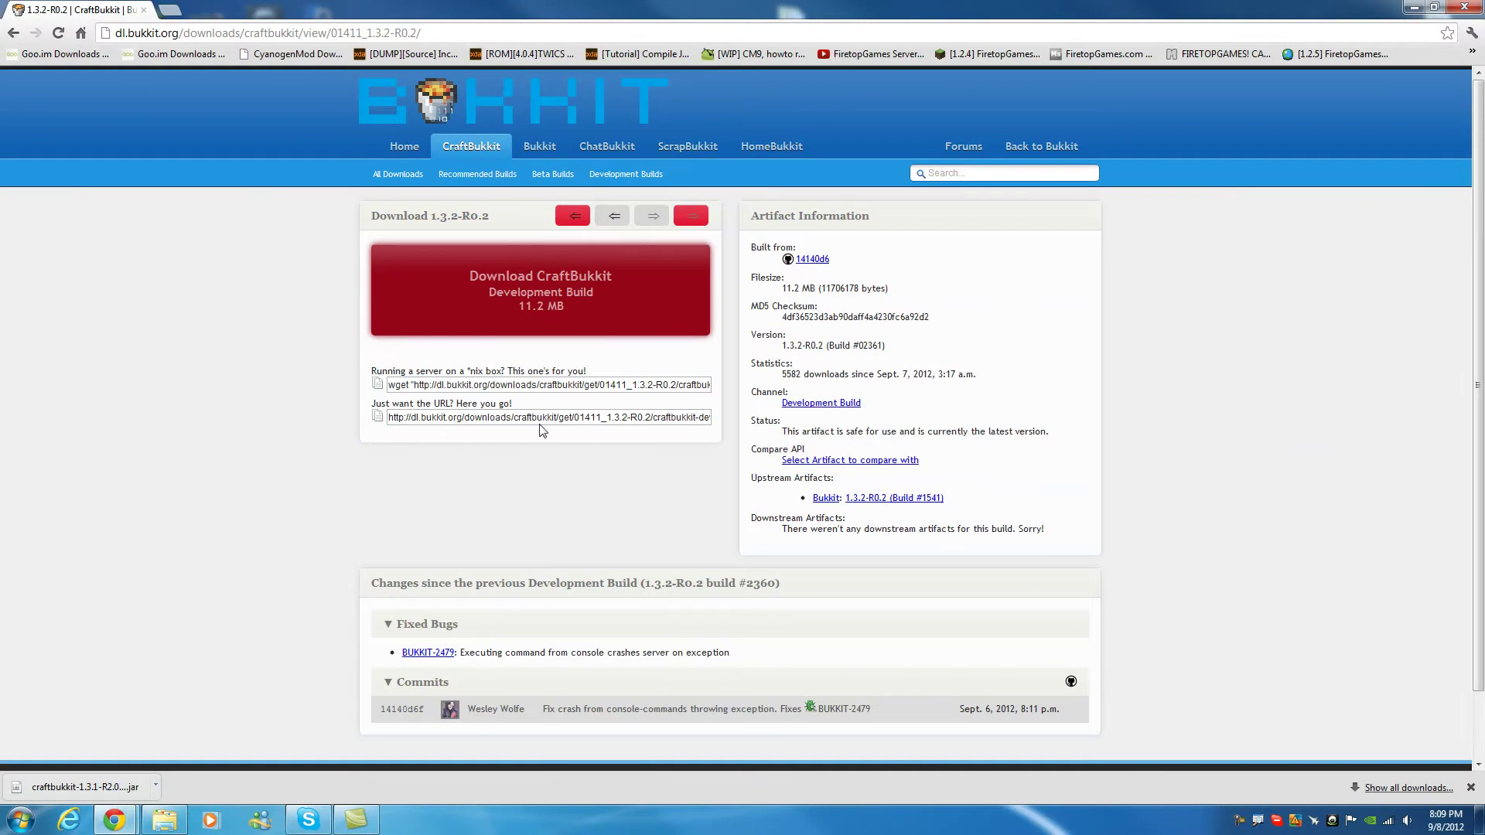
# Download the CraftBukkit 1.3.2-R0.2 development build and keep the jar file
pyautogui.click(541, 279)
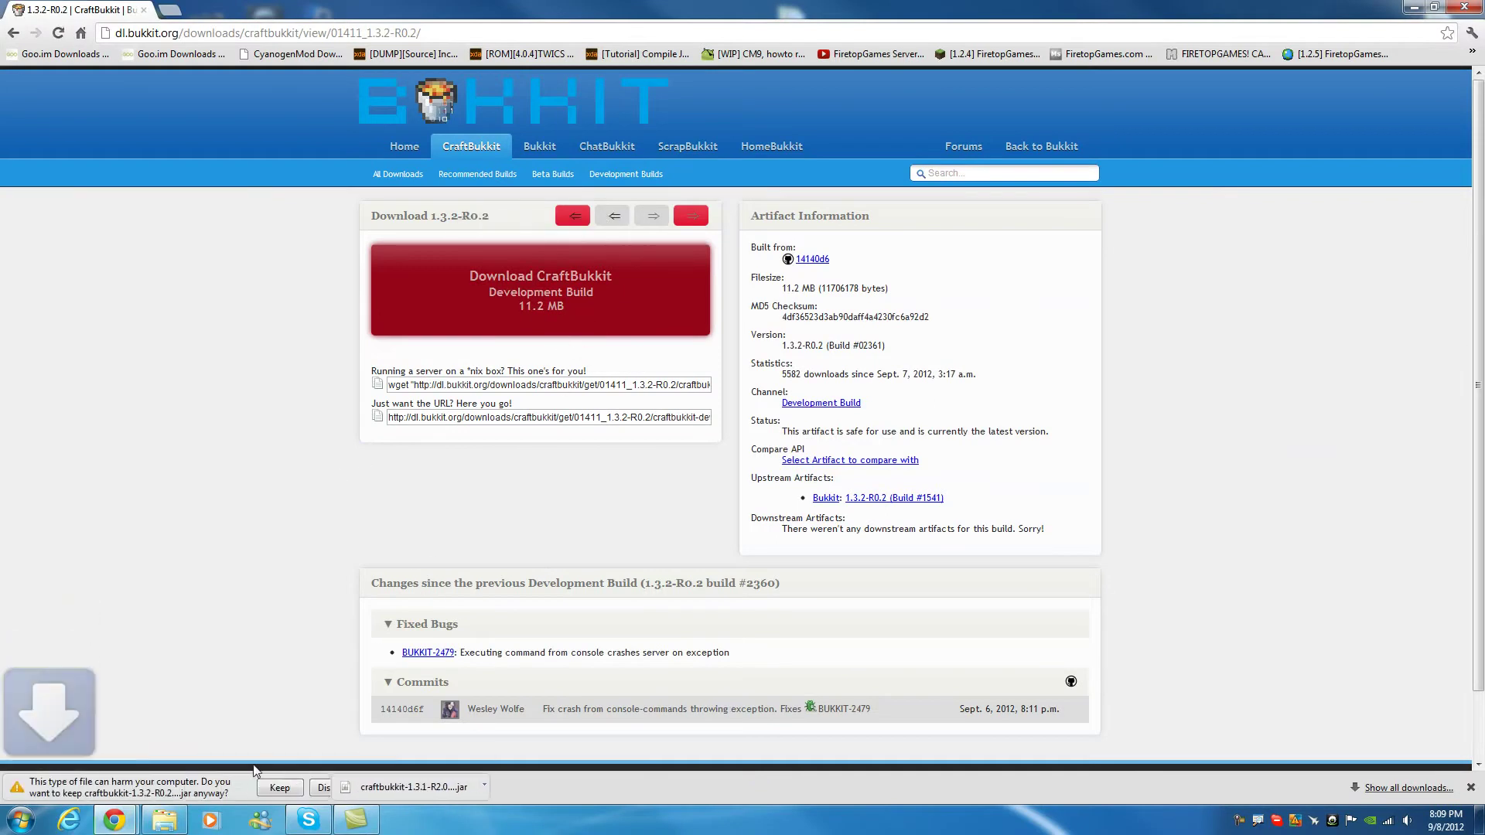
pyautogui.click(279, 787)
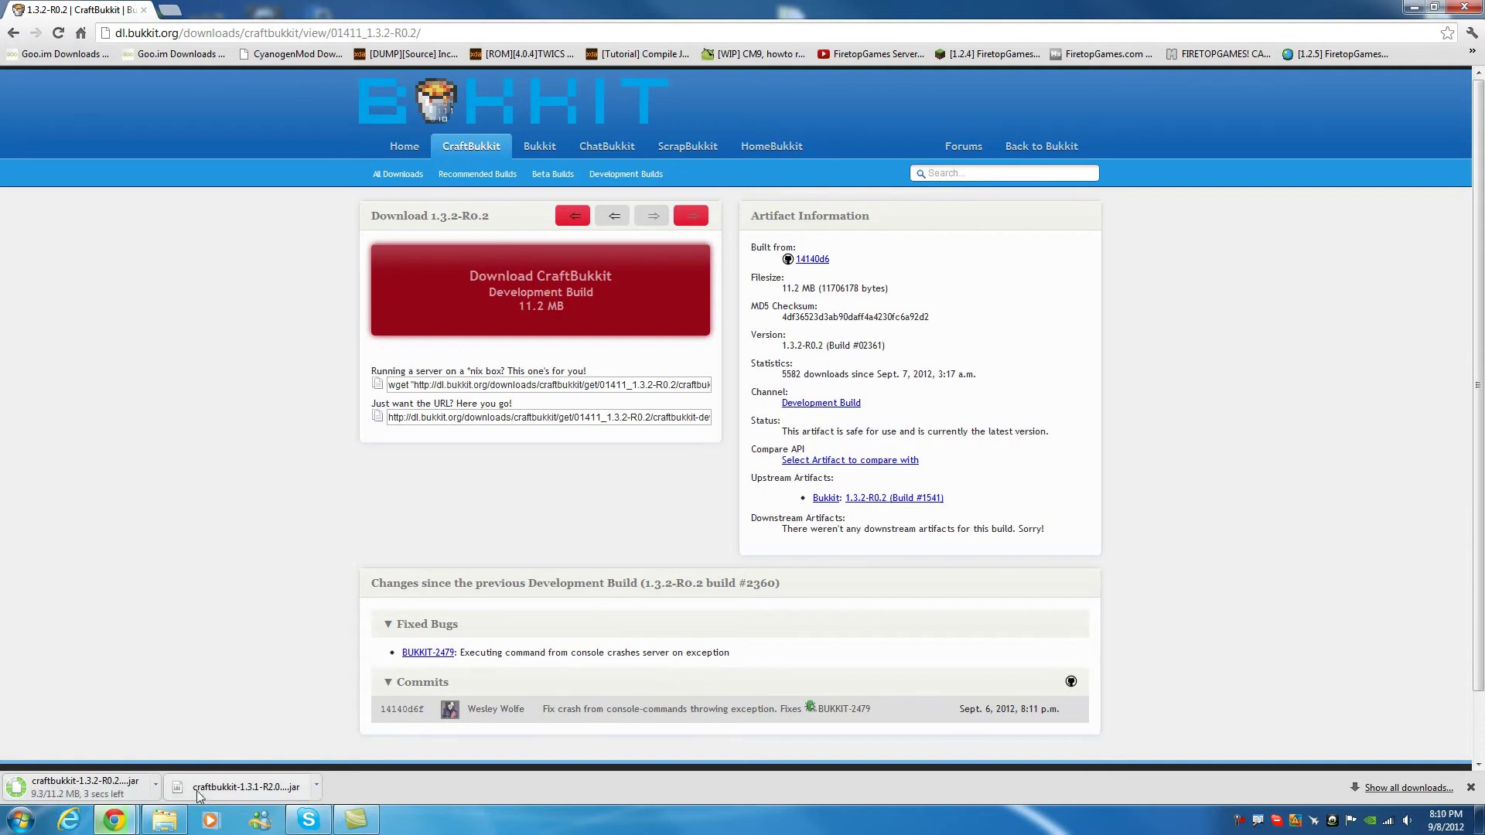
# Take the browser window out of full size and place it beside the Testing Server 1.3.2 desktop folder
pyautogui.moveTo(1002, 8); pyautogui.dragTo(351, 31)
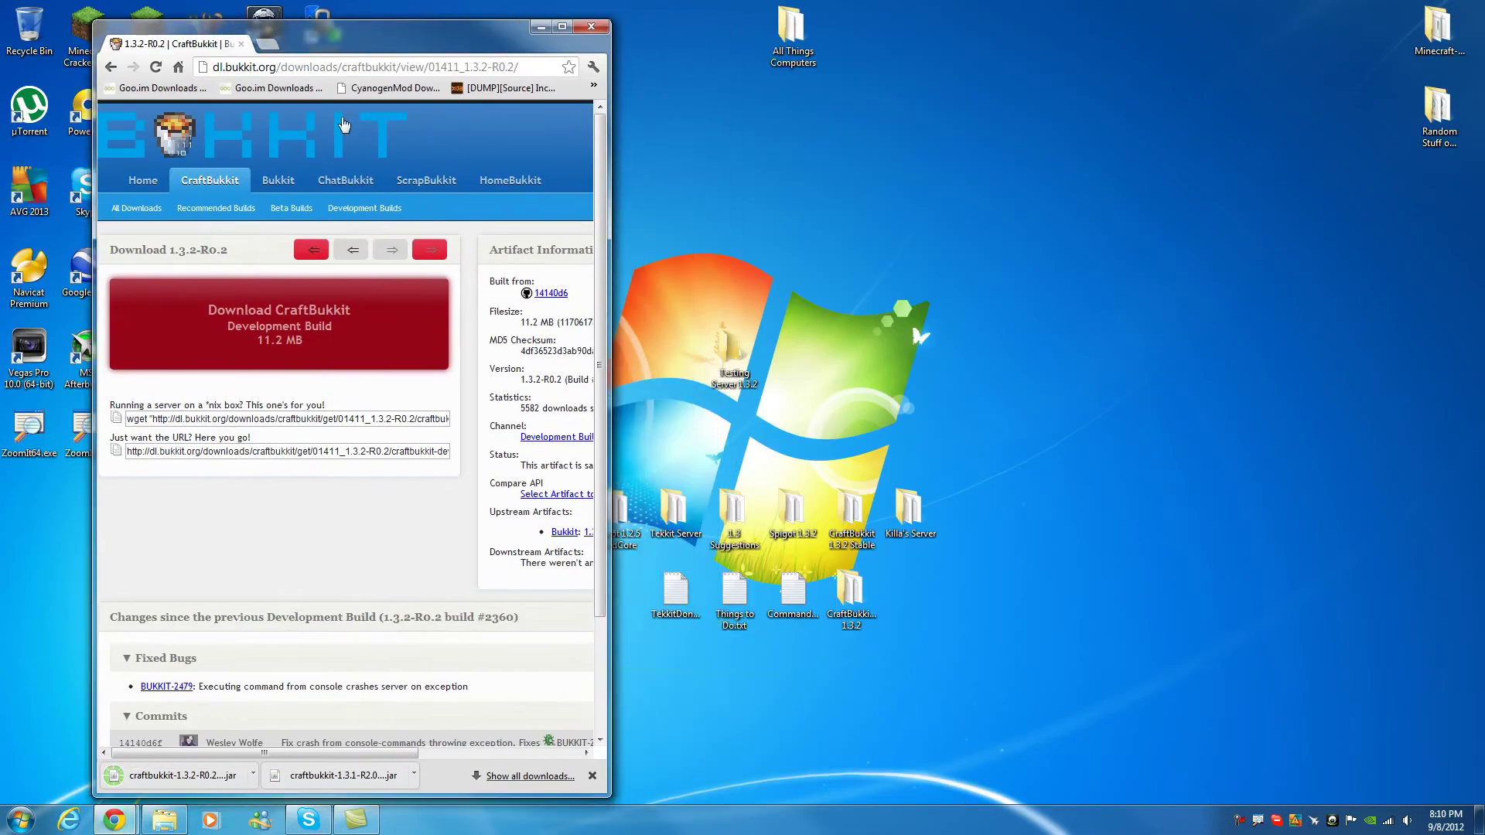
# Open the Testing Server 1.3.2 desktop folder and put the downloaded craftbukkit-1.3.2-R0.2 jar into it
pyautogui.click(738, 362)
pyautogui.doubleClick(738, 362)
pyautogui.moveTo(1114, 169); pyautogui.dragTo(928, 104)
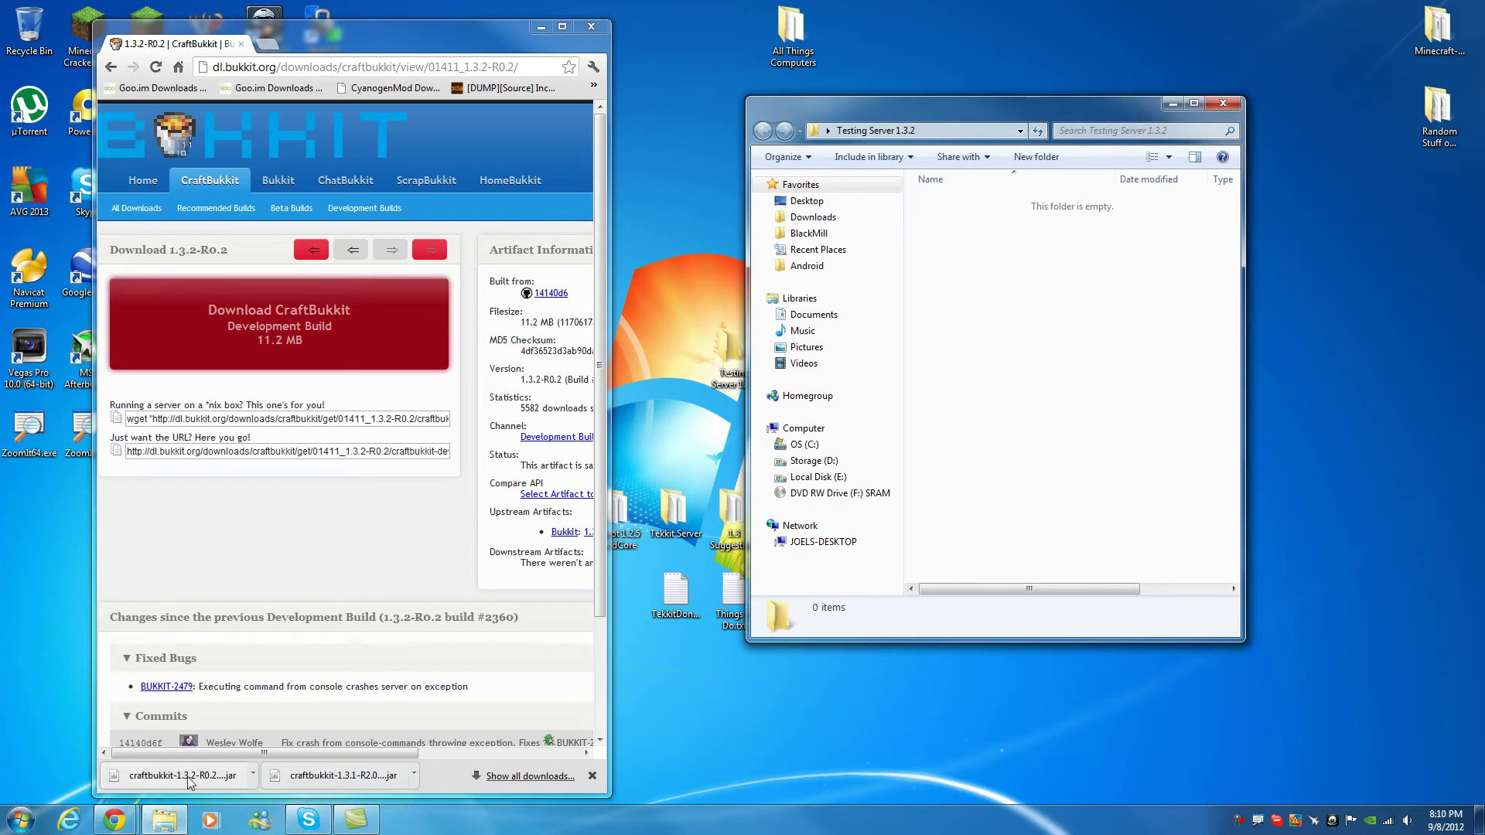
pyautogui.moveTo(155, 782); pyautogui.dragTo(1037, 316)
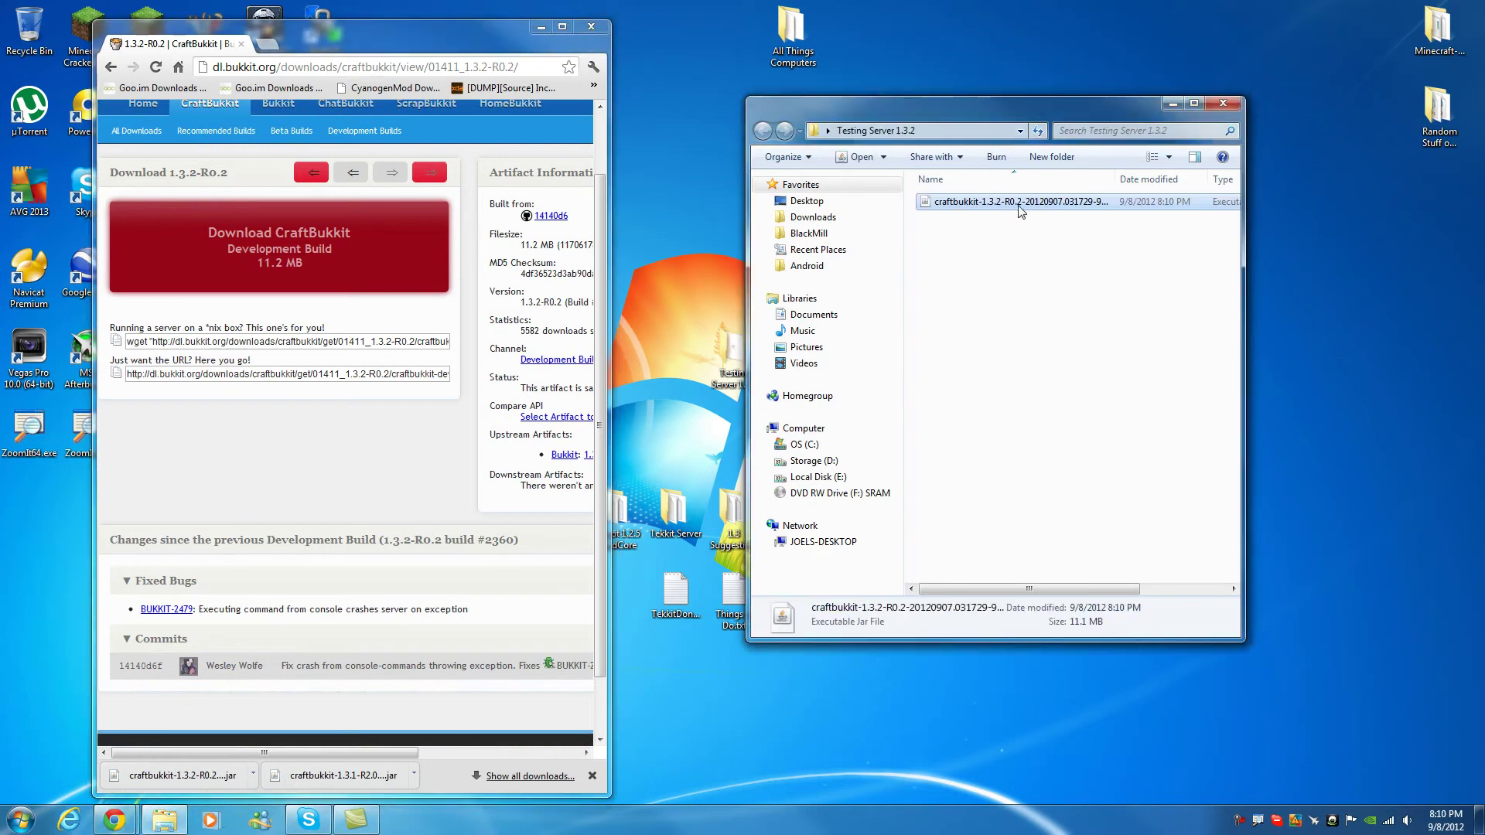
# Rename the CraftBukkit jar in the Testing Server 1.3.2 folder to craftbukkit.jar
pyautogui.rightClick(1045, 210)
pyautogui.click(1079, 464)
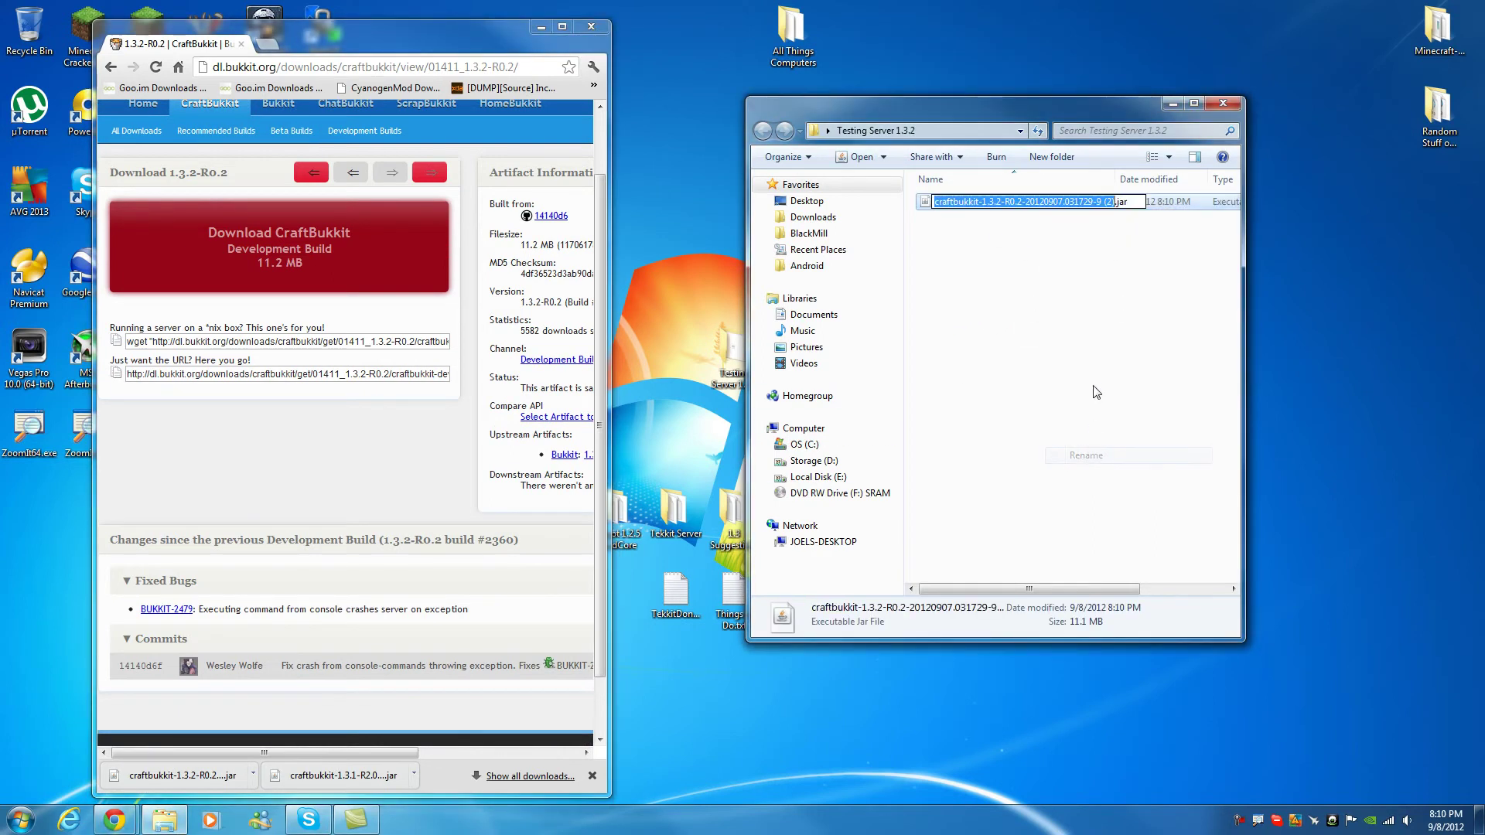
pyautogui.click(1116, 201)
pyautogui.moveTo(1088, 199); pyautogui.dragTo(996, 198)
pyautogui.press('BackSpace')
pyautogui.click(1121, 290)
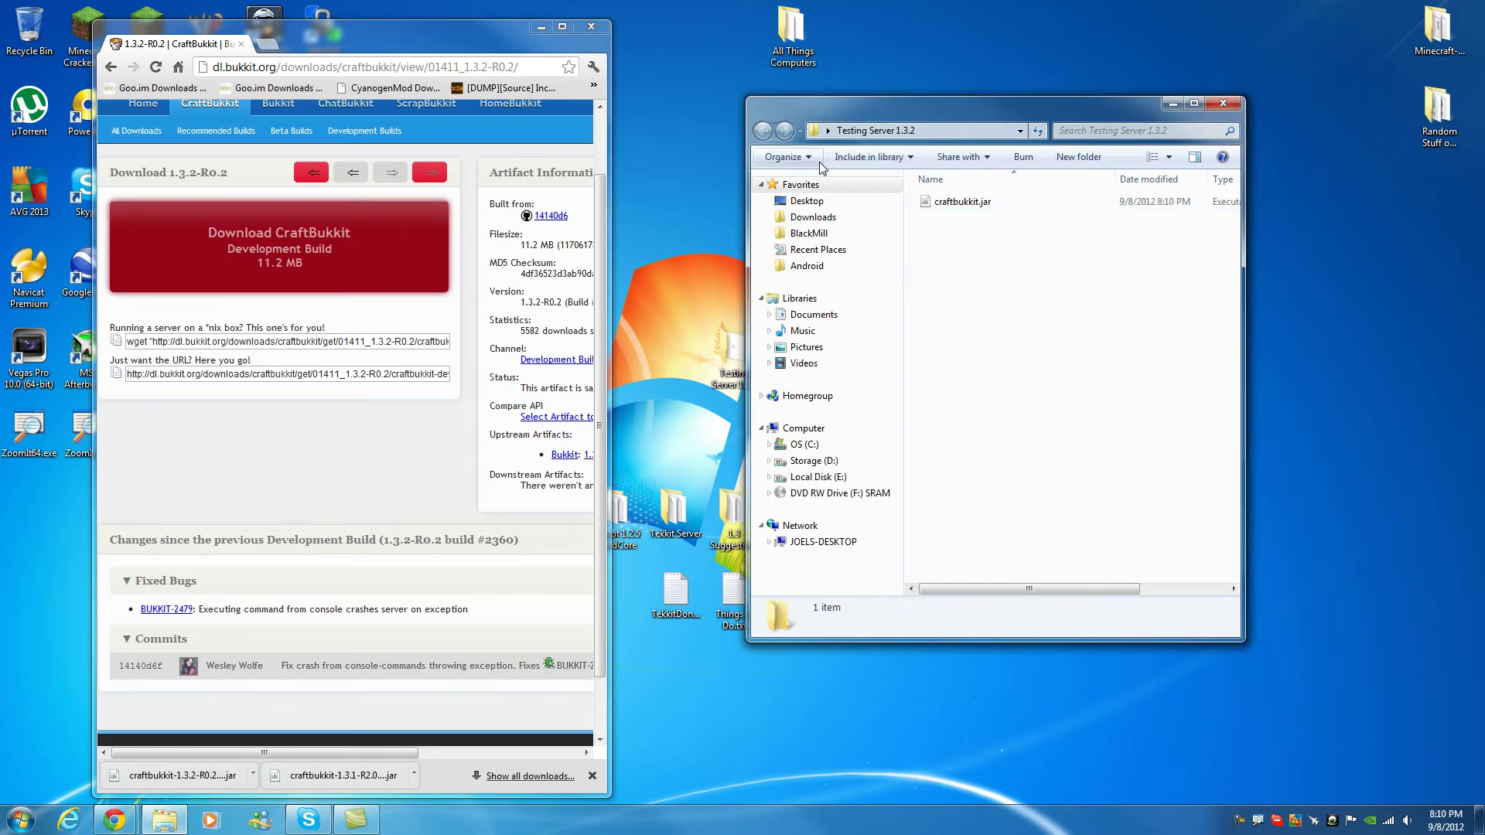
pyautogui.click(785, 156)
pyautogui.click(846, 309)
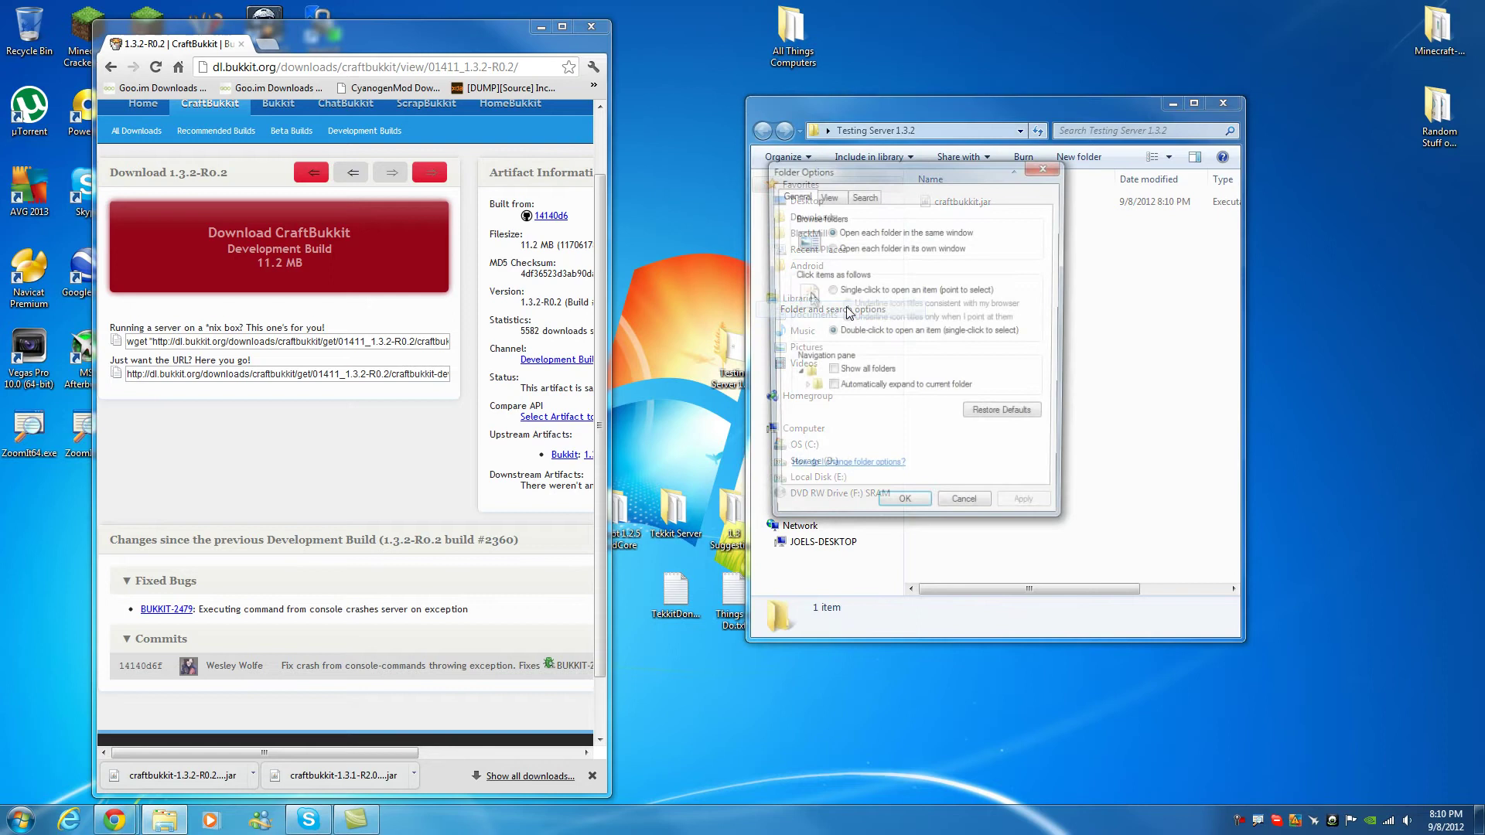
pyautogui.click(826, 195)
pyautogui.click(982, 512)
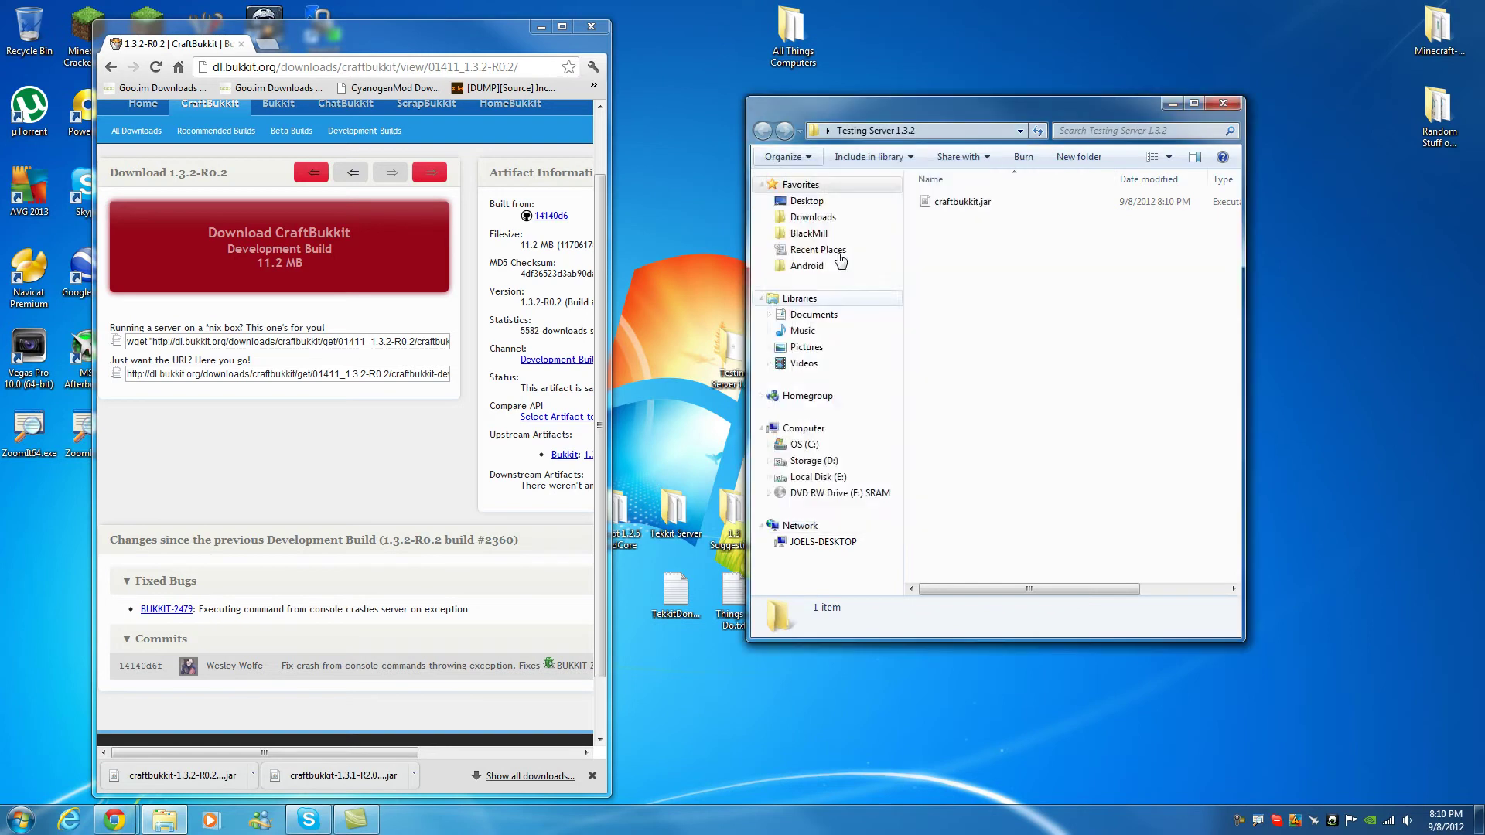
# In the folder view options, make sure "Hide extensions for known file types" is turned off and apply the settings
pyautogui.click(809, 157)
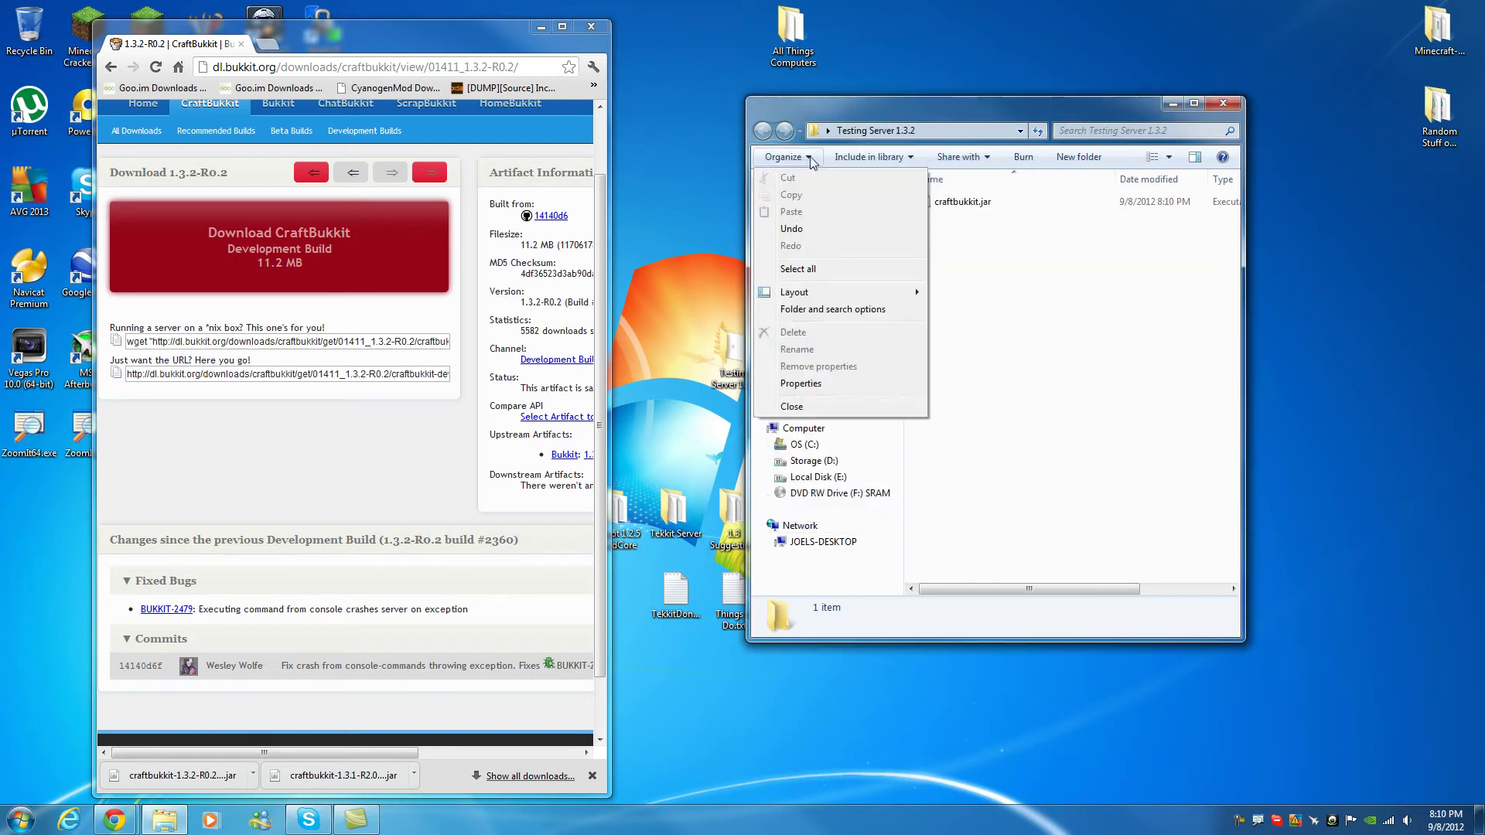
pyautogui.click(832, 310)
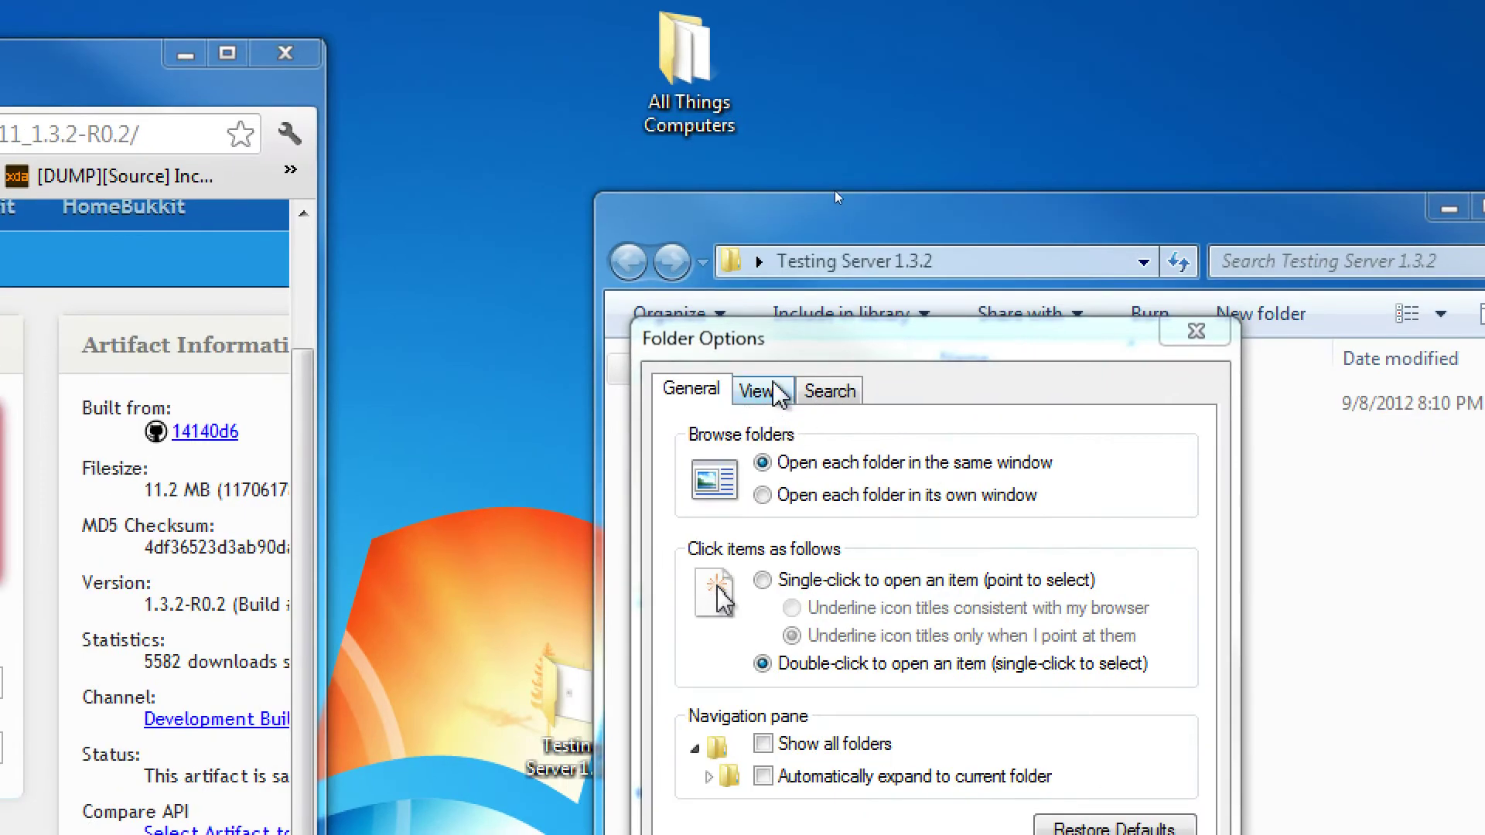
pyautogui.click(828, 196)
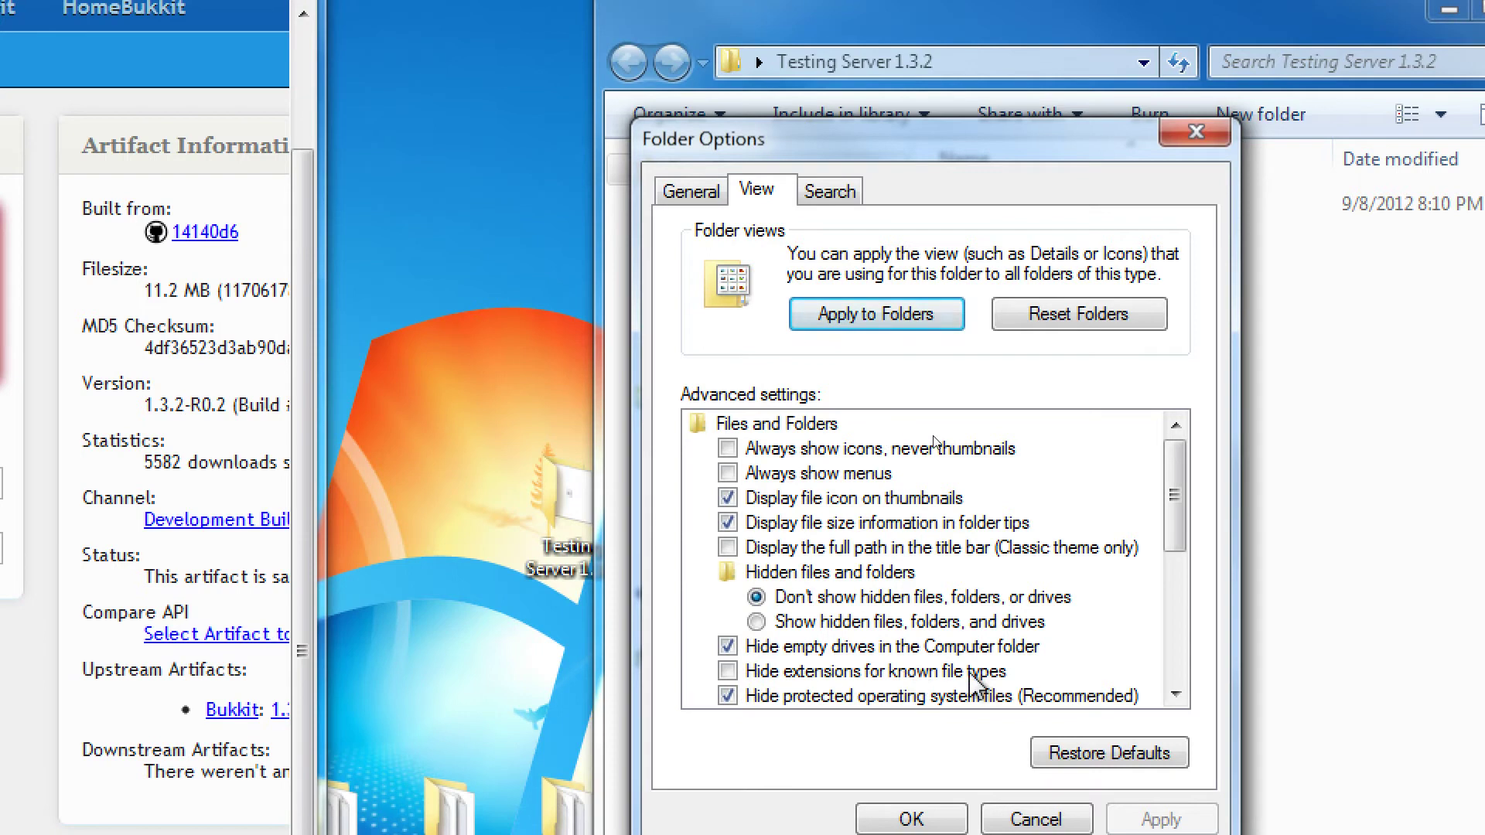
pyautogui.click(727, 671)
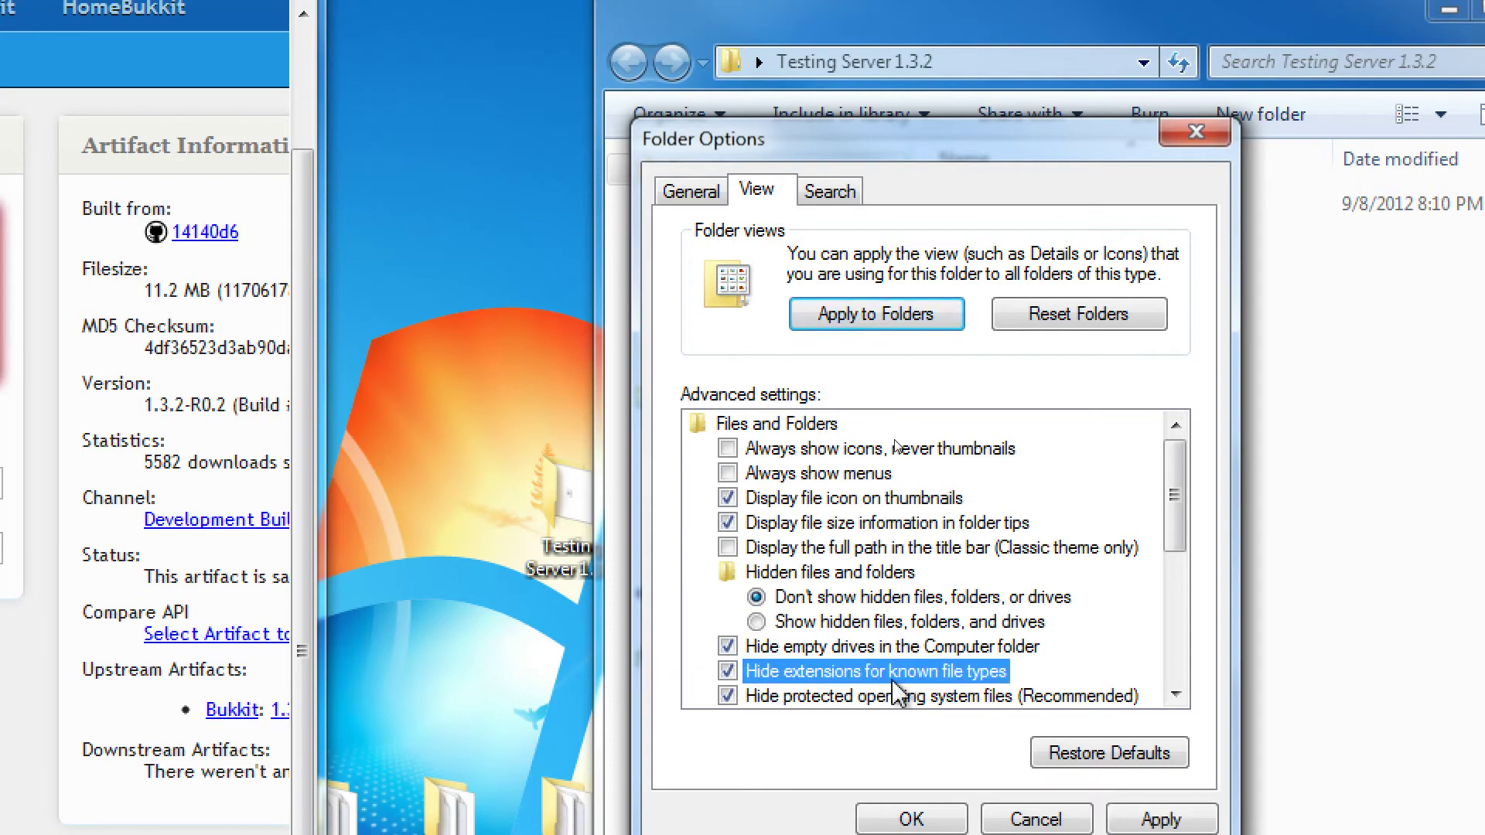
pyautogui.click(728, 672)
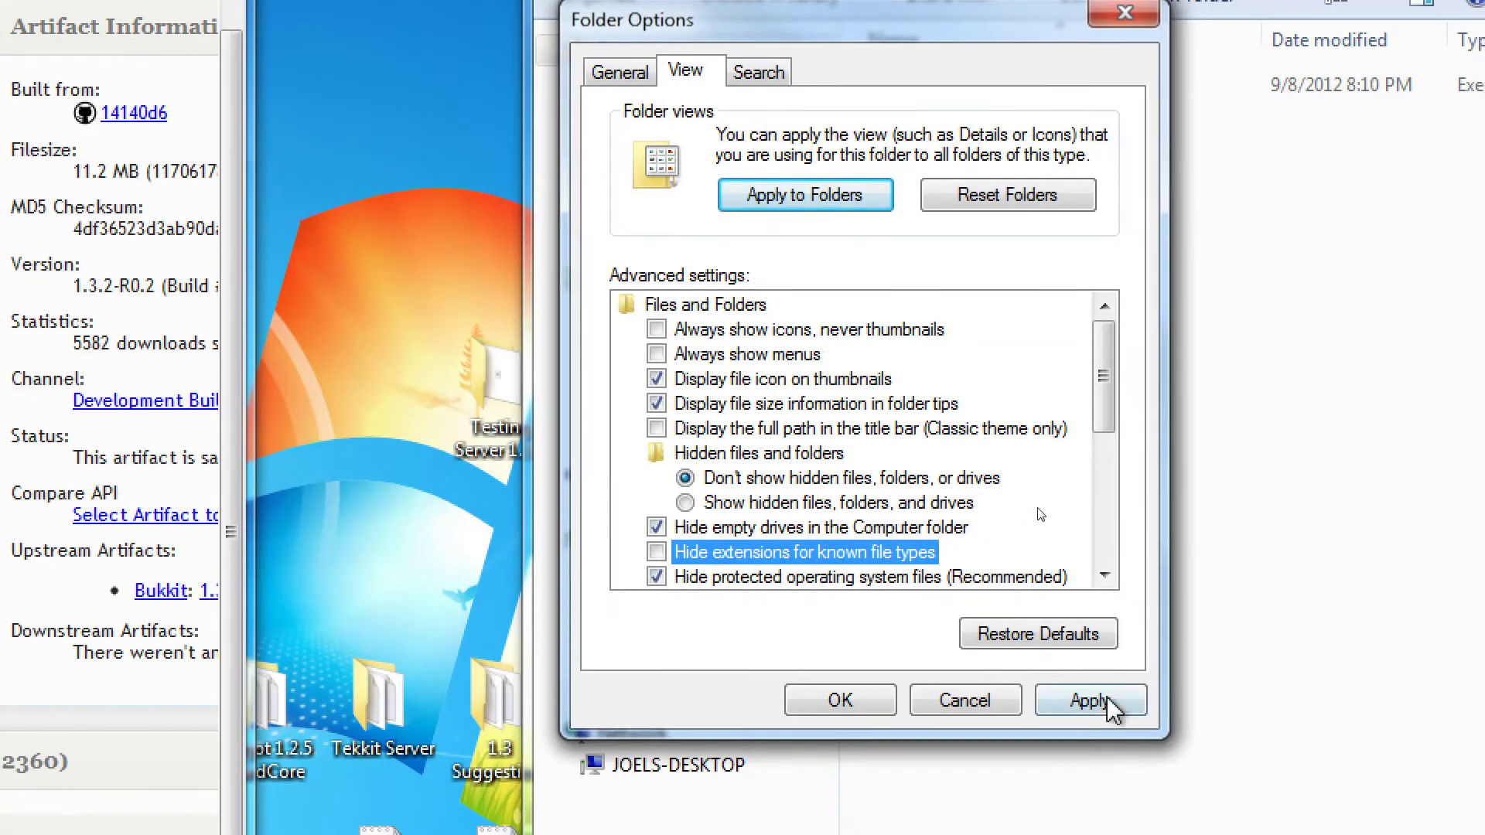
pyautogui.click(1162, 819)
pyautogui.click(874, 700)
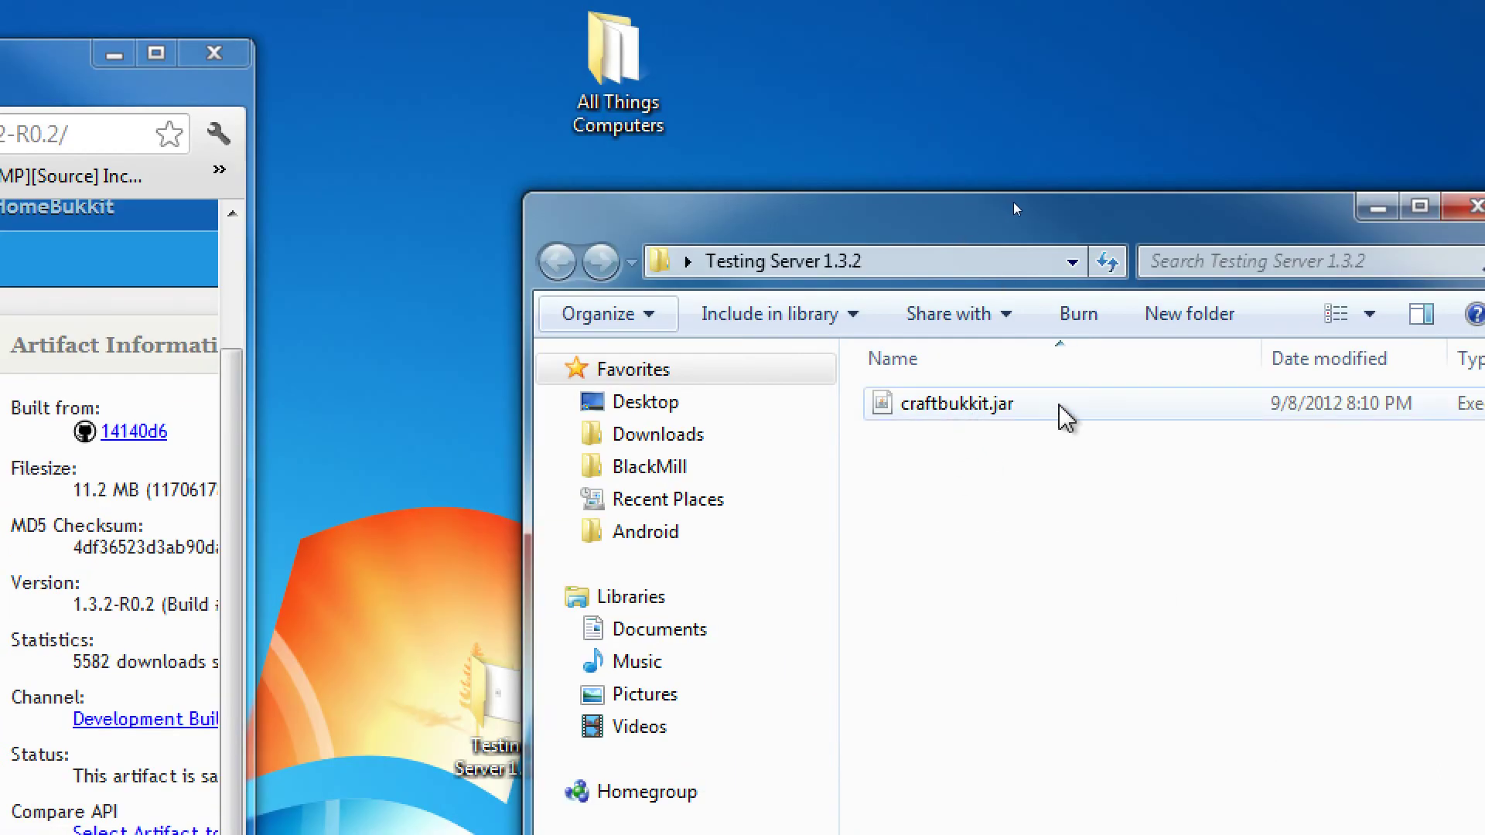
pyautogui.rightClick(1036, 423)
pyautogui.click(959, 544)
pyautogui.rightClick(965, 385)
pyautogui.click(946, 393)
pyautogui.rightClick(946, 393)
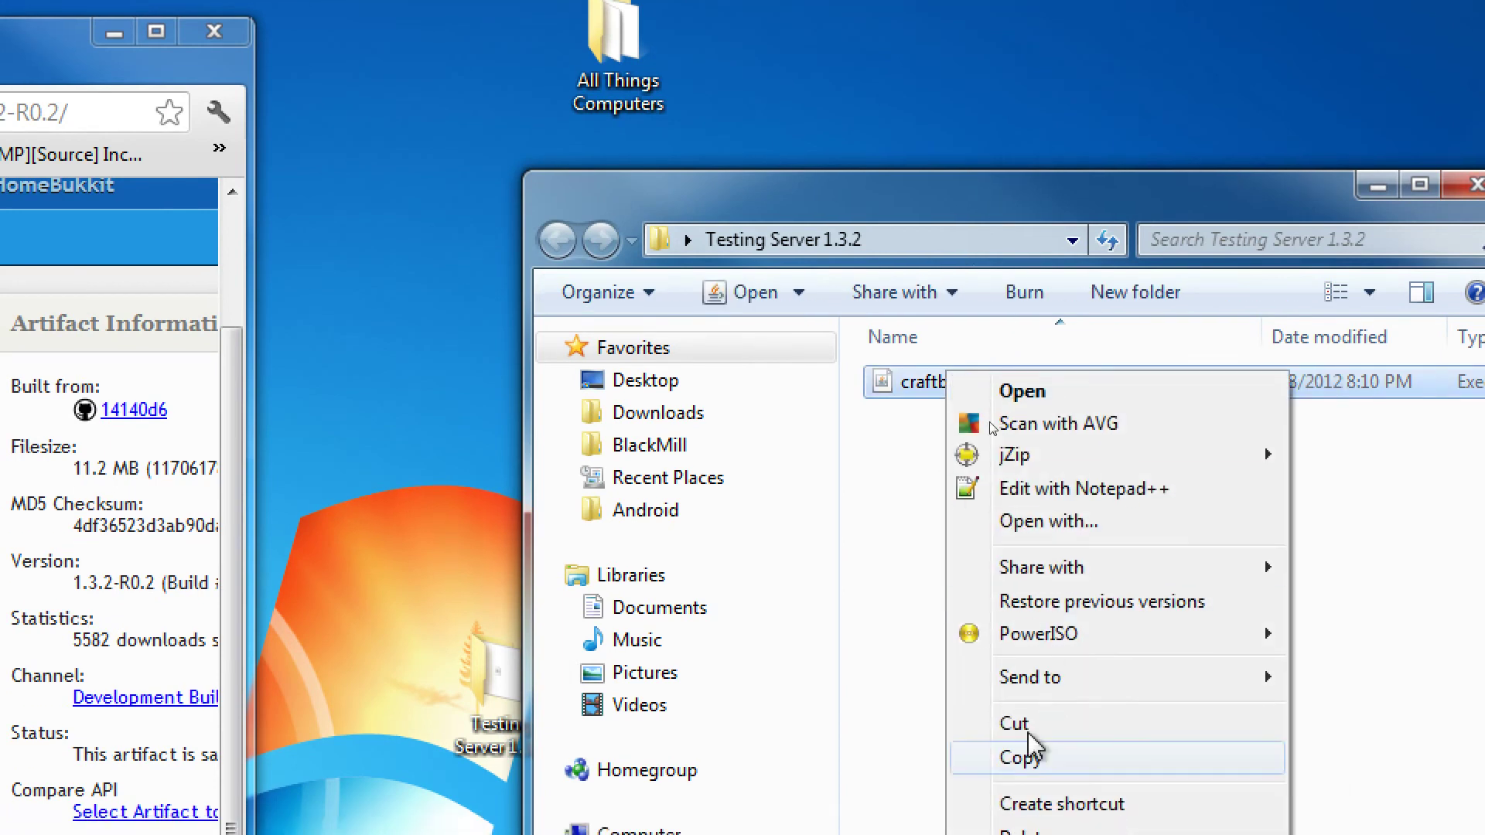
pyautogui.click(897, 198)
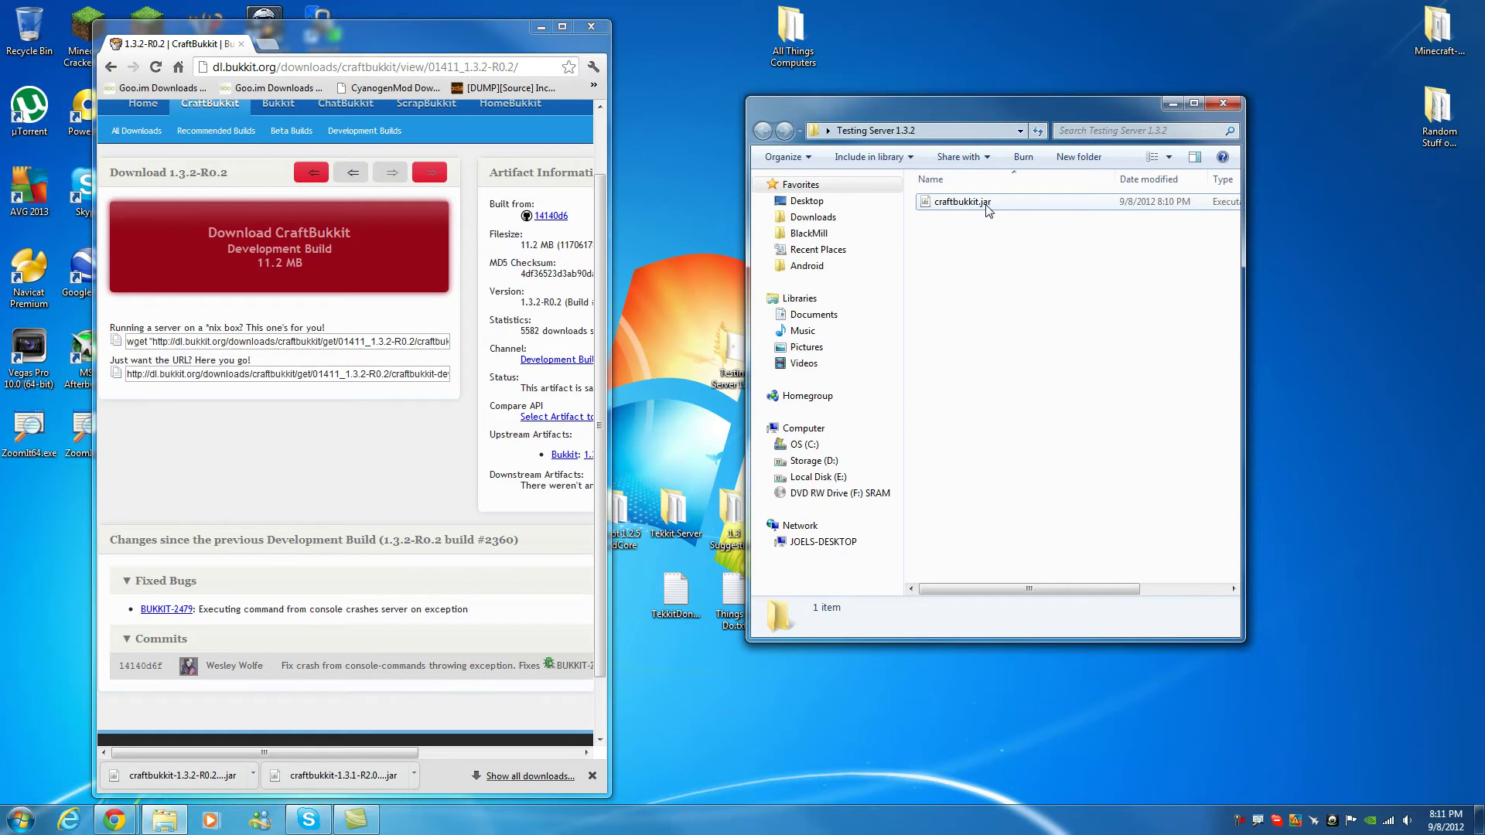
# Go to Google in the browser, enlarge the browser window to full size, and search for CraftBukkit
pyautogui.click(591, 776)
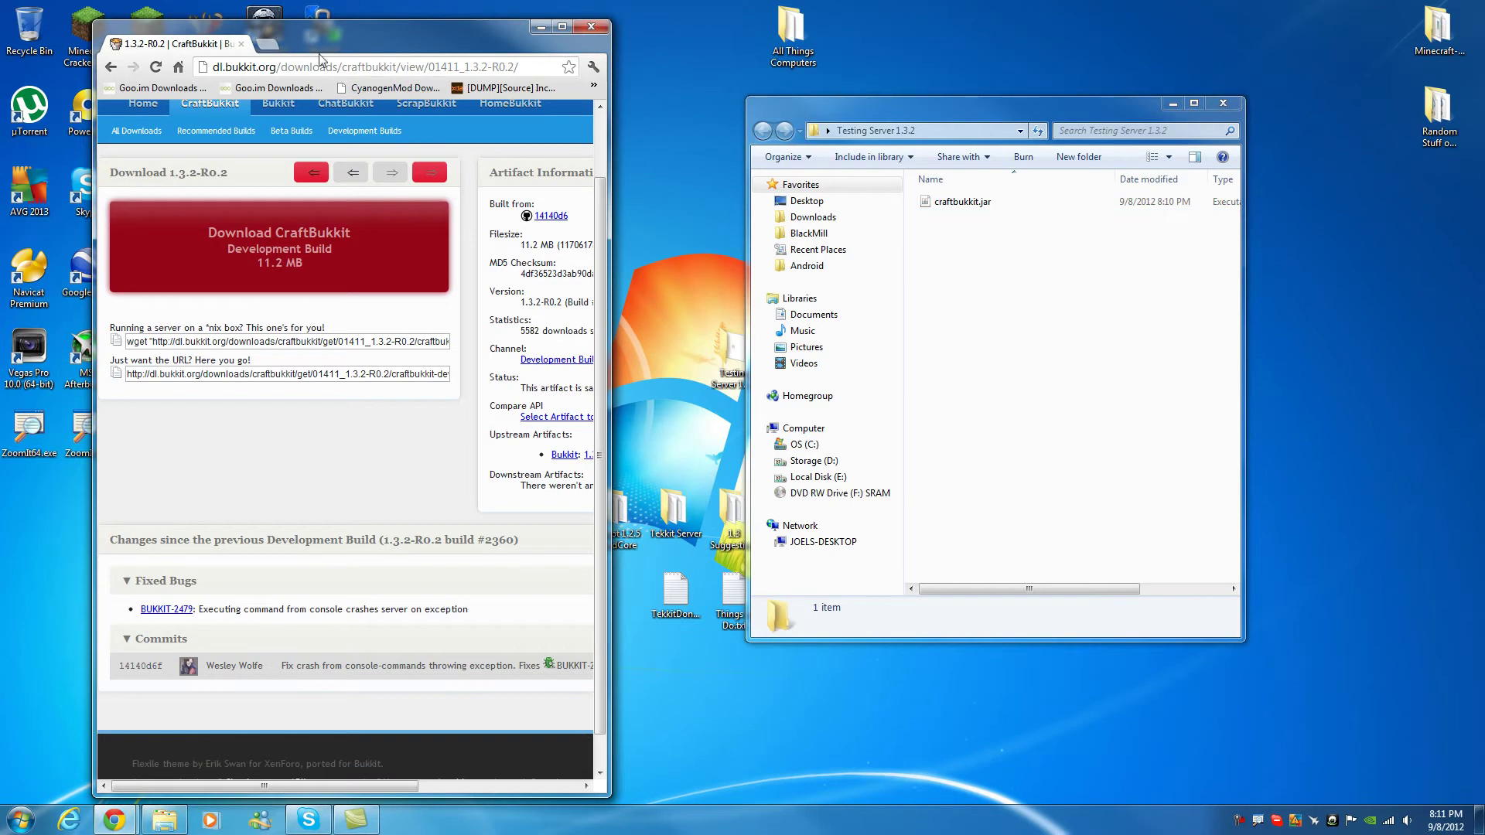
pyautogui.click(270, 67)
pyautogui.write('google')
pyautogui.press('Return')
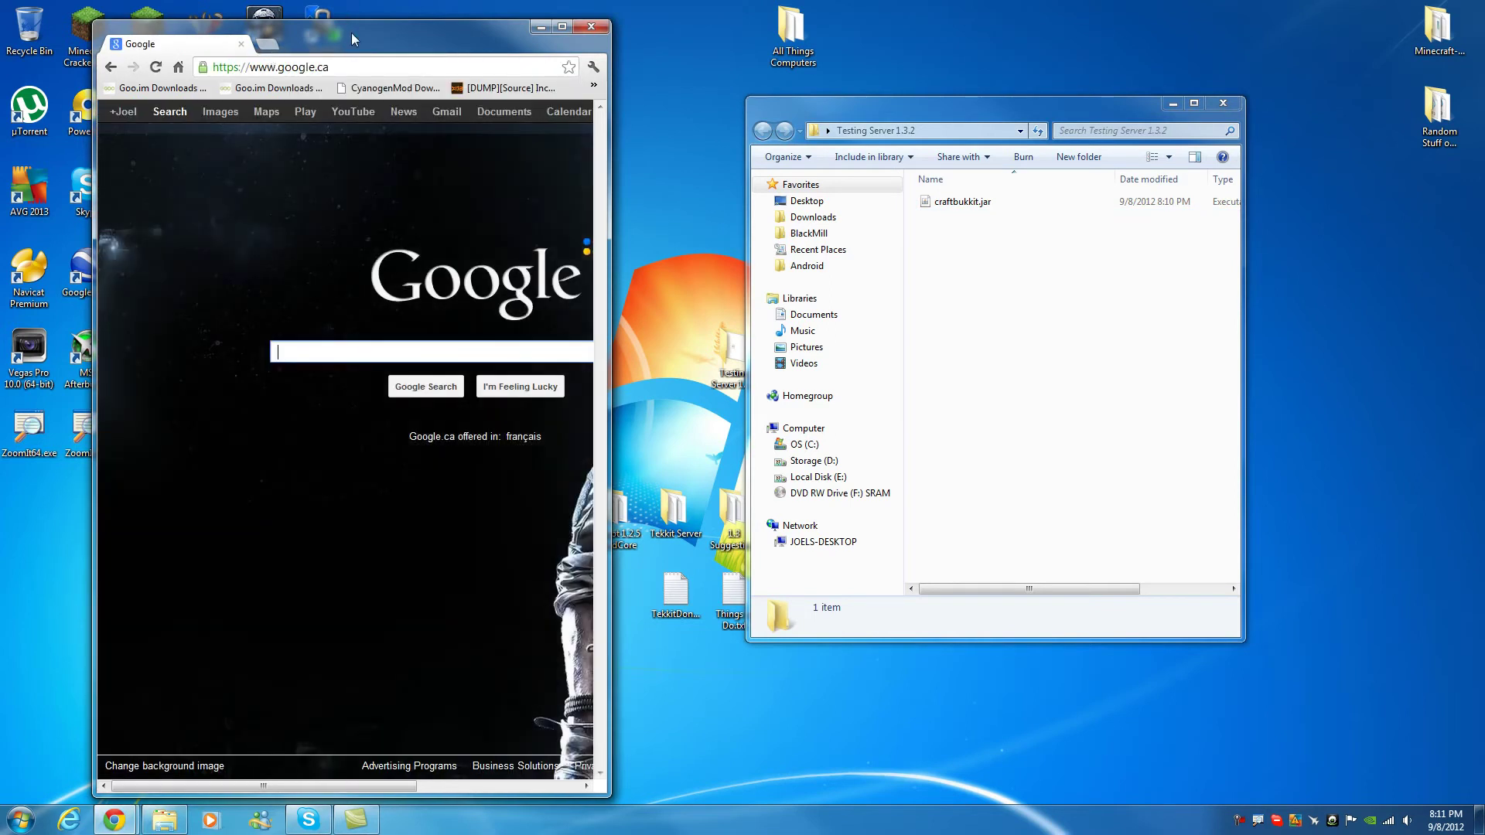
pyautogui.moveTo(352, 23); pyautogui.dragTo(418, 6)
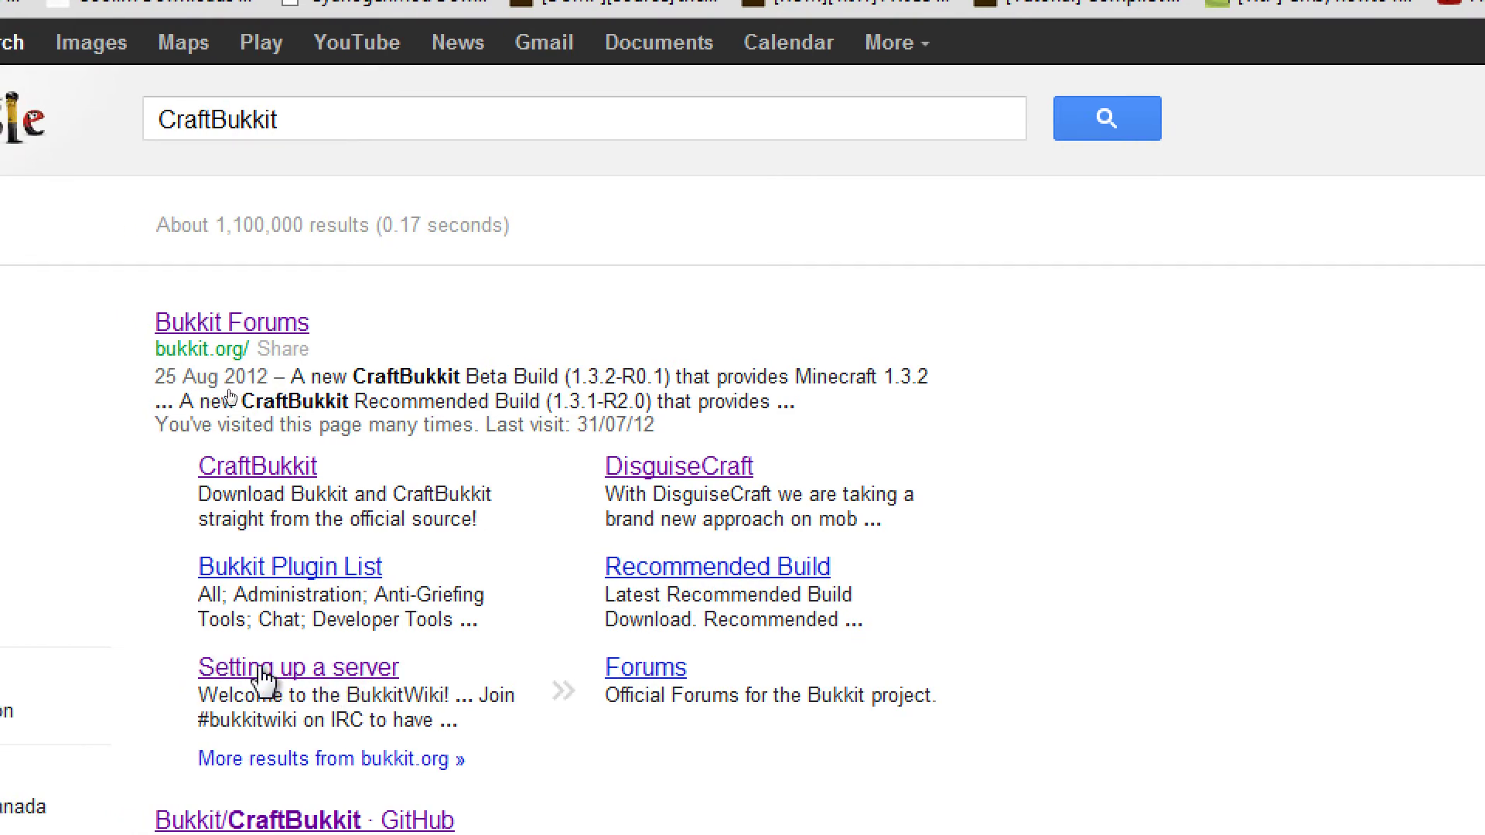
# Open the "Setting up a server" result from bukkit.org and review the first instructions in its Windows section
pyautogui.click(294, 671)
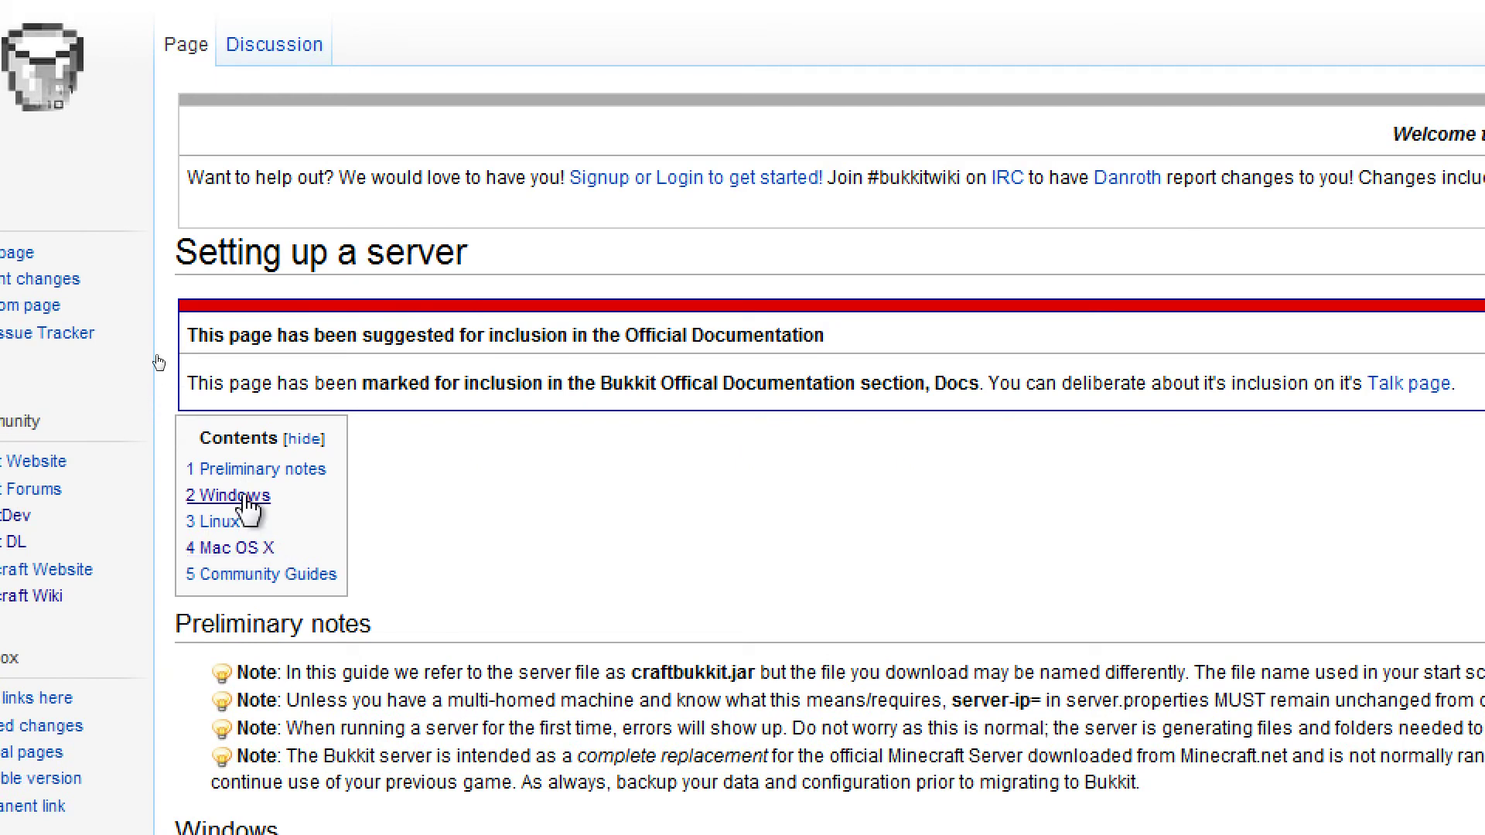
pyautogui.click(246, 500)
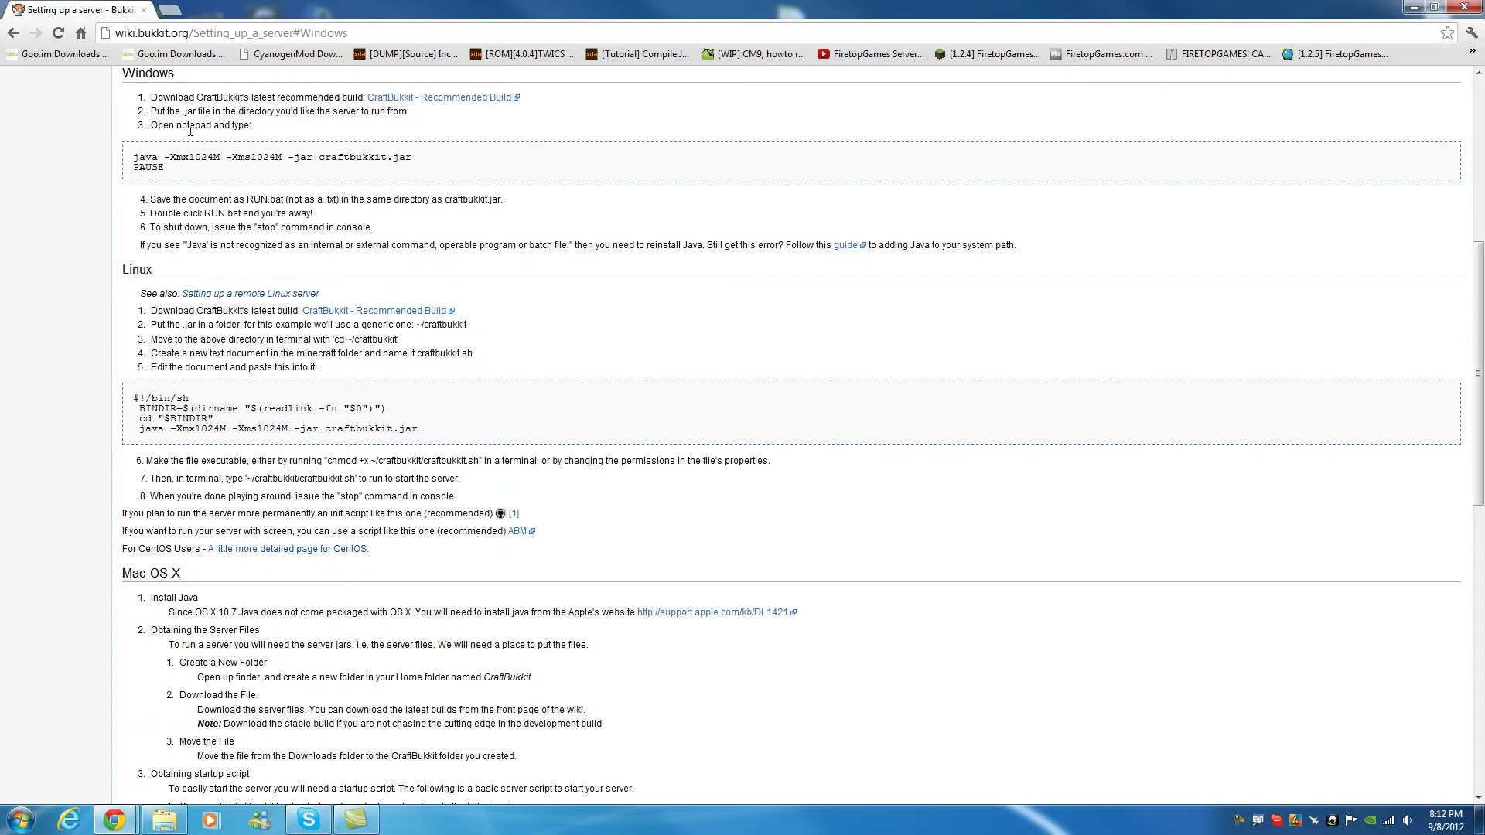
pyautogui.scroll(2, 190, 132)
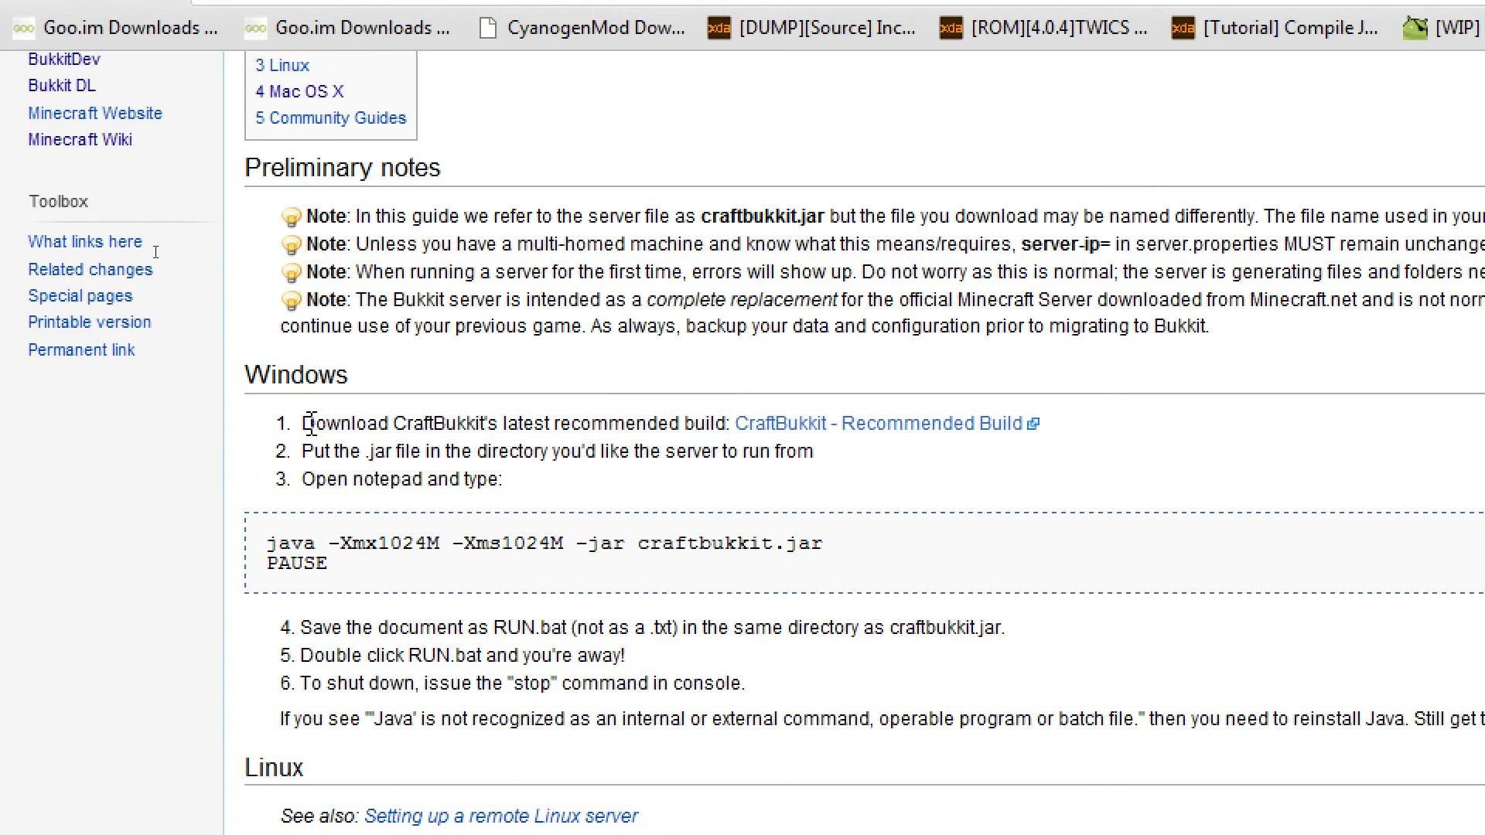
pyautogui.moveTo(303, 423); pyautogui.dragTo(992, 410)
pyautogui.moveTo(442, 452); pyautogui.dragTo(771, 464)
pyautogui.click(685, 451)
pyautogui.moveTo(313, 479); pyautogui.dragTo(507, 479)
# Copy the two-line Windows startup script, from "java -Xmx1024M" through "PAUSE", from the wiki page
pyautogui.moveTo(334, 570); pyautogui.dragTo(261, 541)
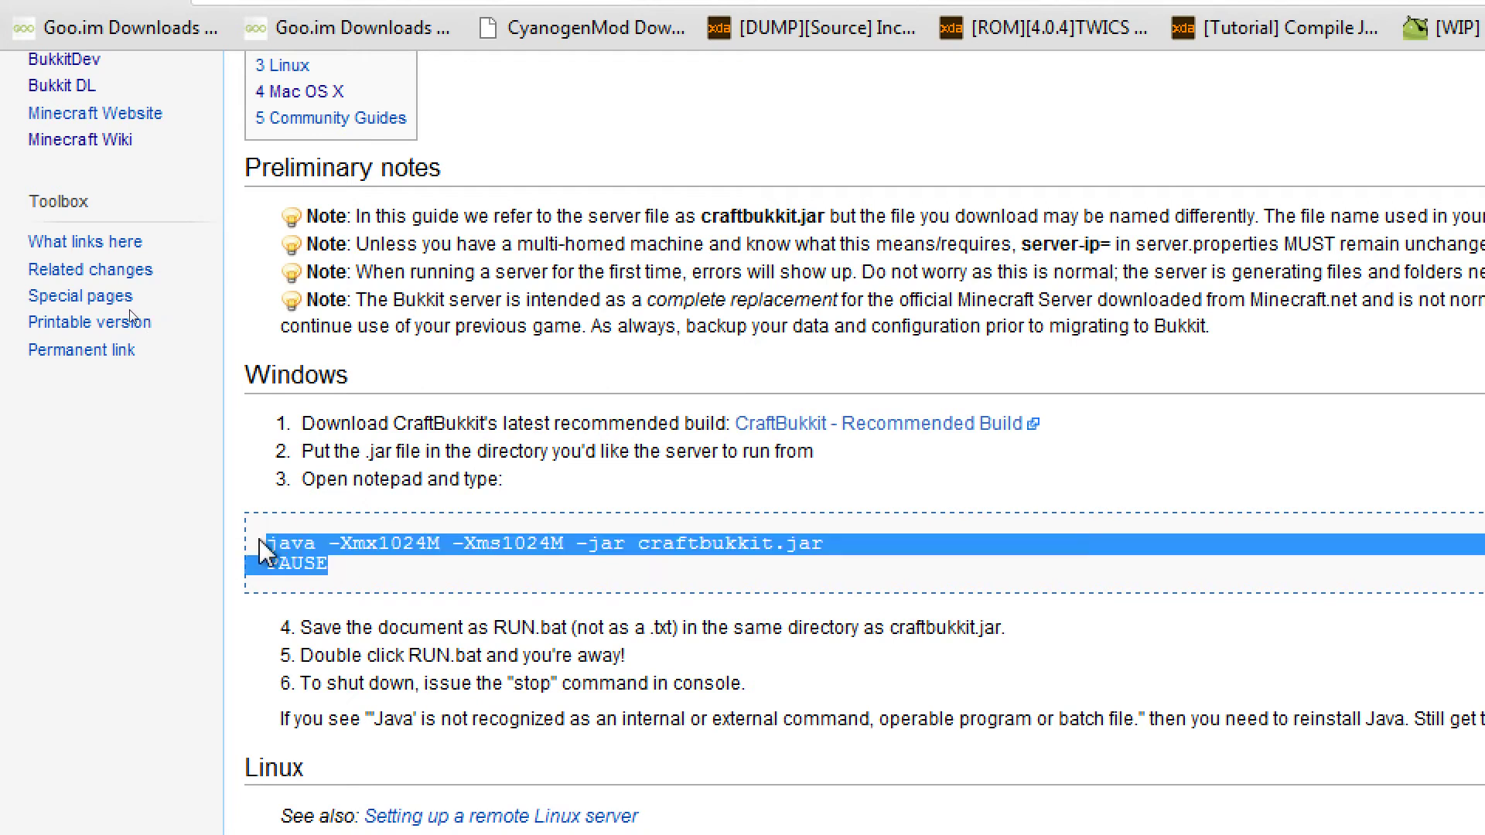
pyautogui.scroll(-2, 426, 530)
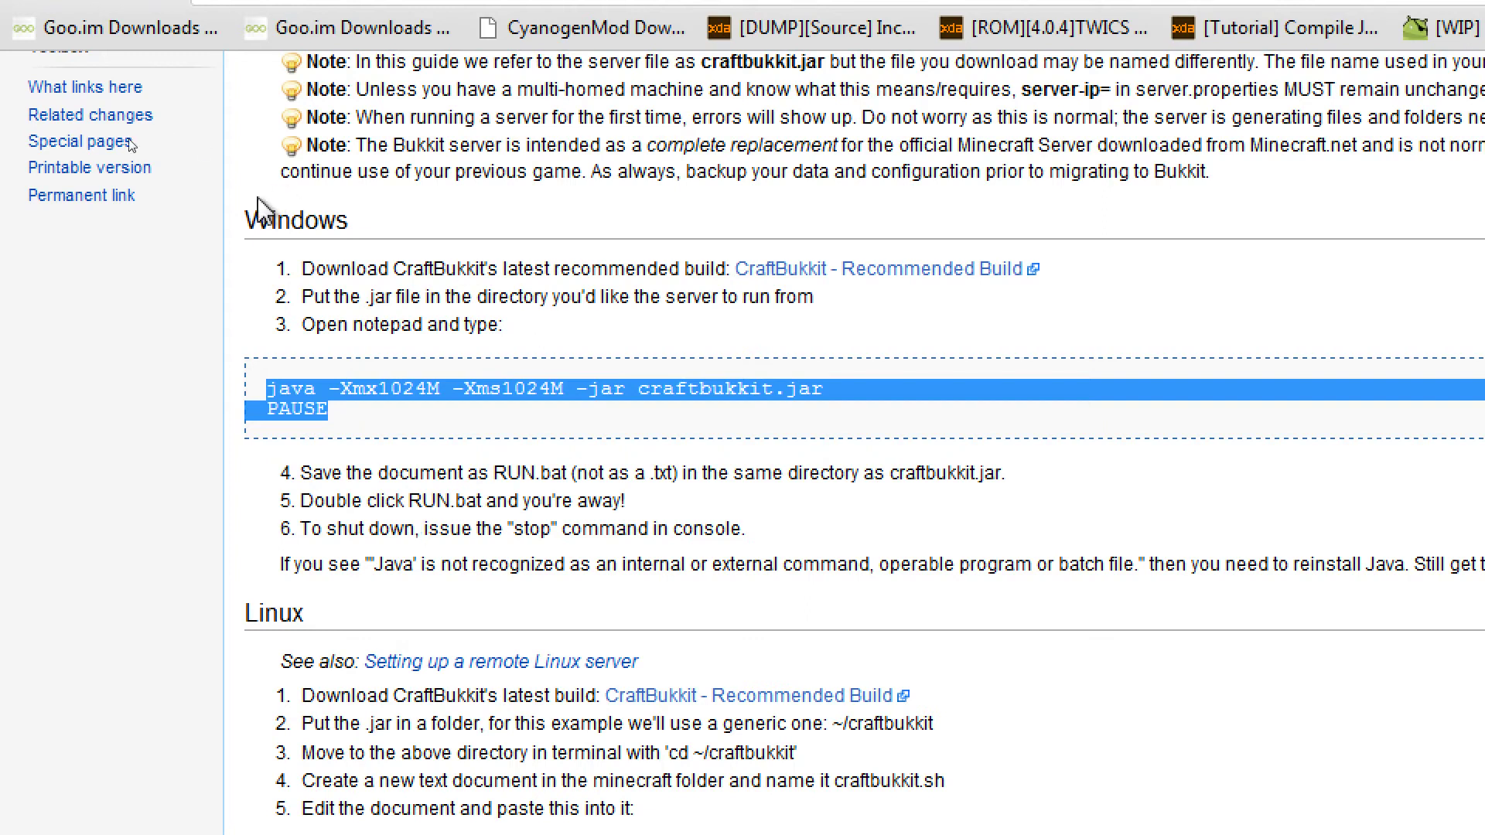
pyautogui.moveTo(363, 433); pyautogui.dragTo(270, 391)
pyautogui.hotkey('ctrl', 'c')
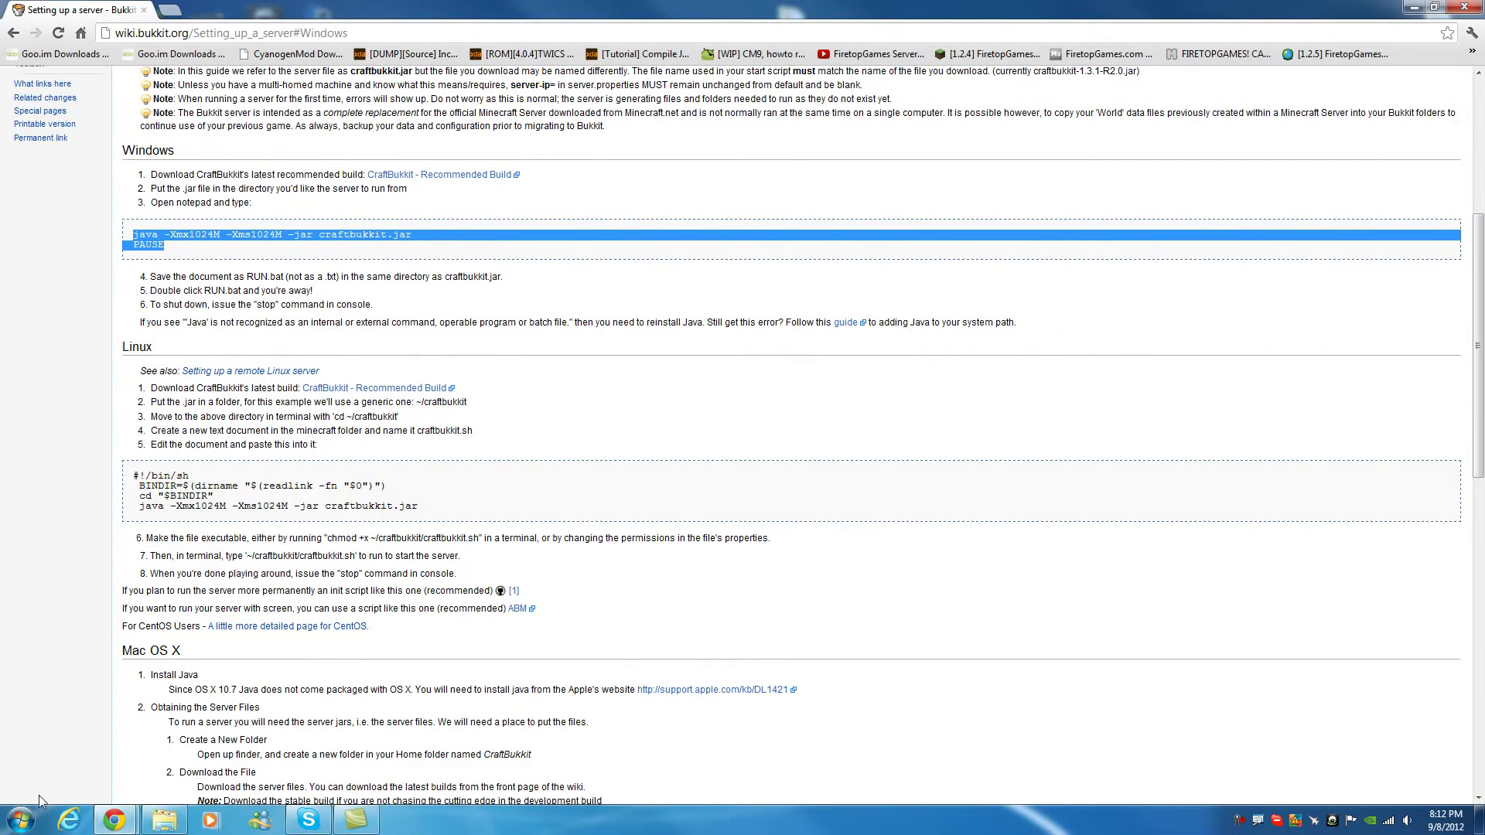
# Open Notepad beside the wiki instructions and paste the copied startup script into the blank document
pyautogui.click(21, 819)
pyautogui.write('notepad')
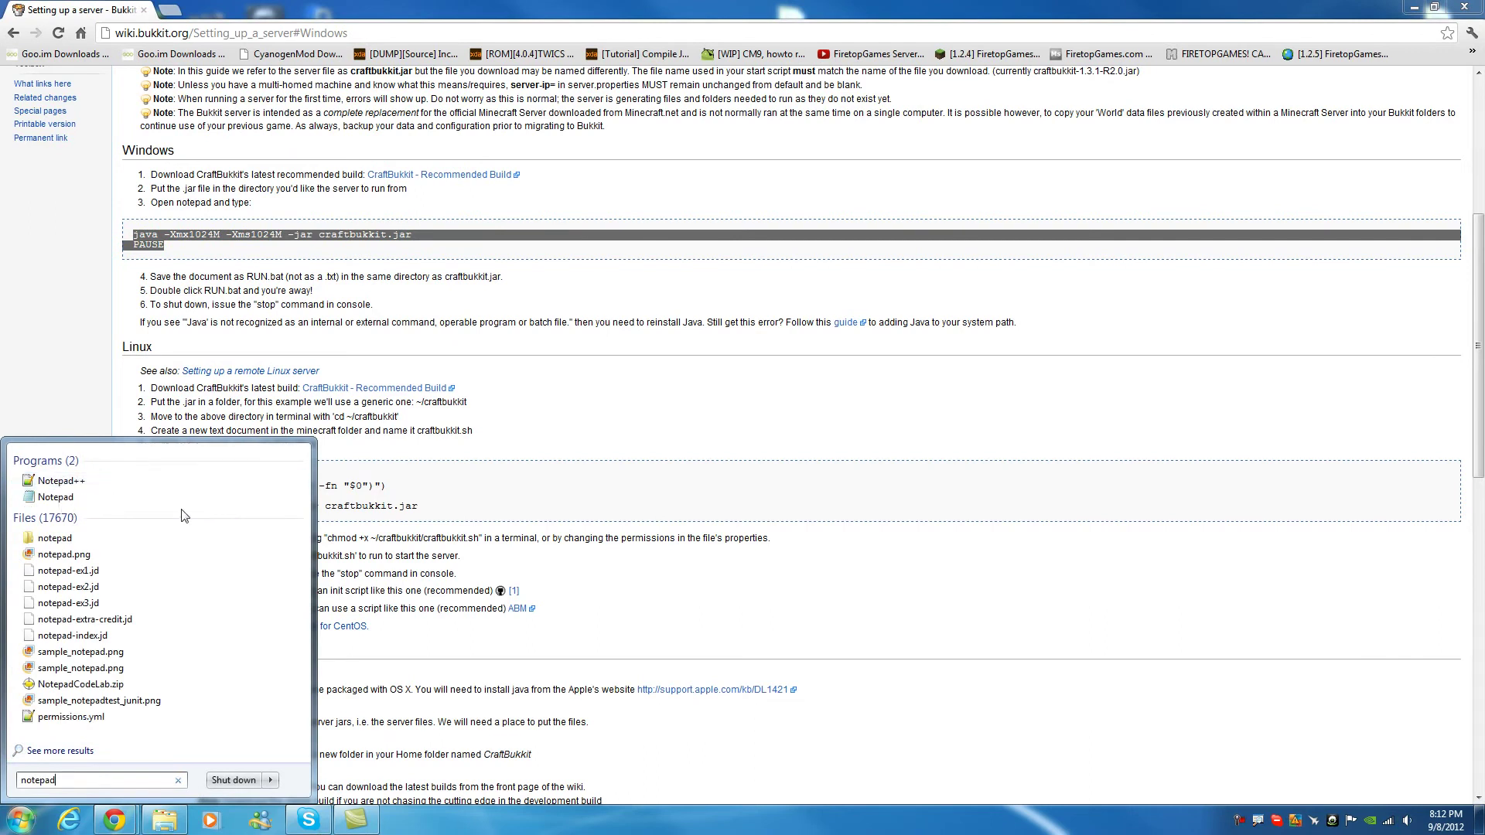
pyautogui.click(48, 499)
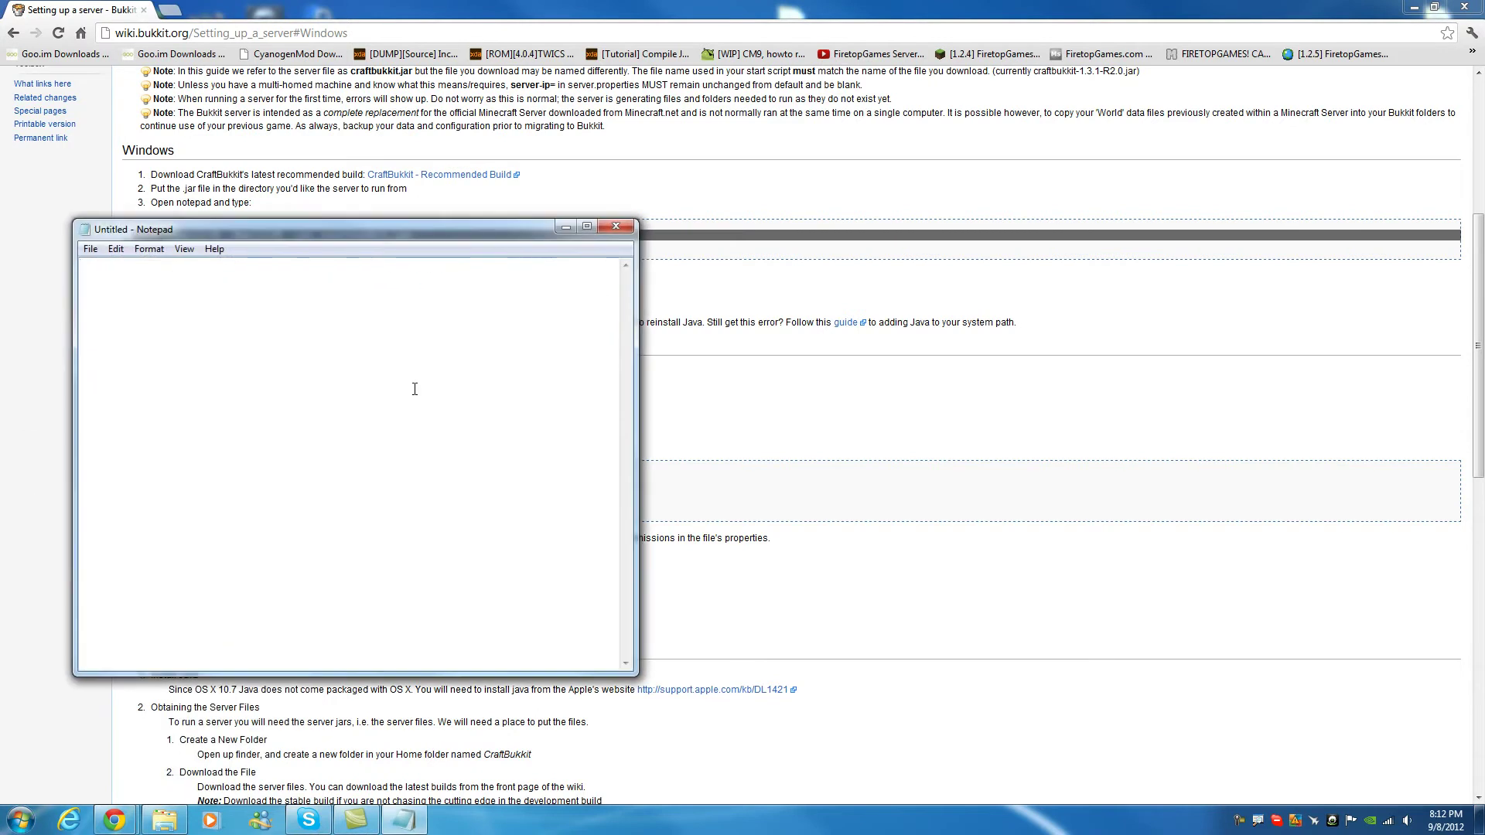
pyautogui.moveTo(338, 228); pyautogui.dragTo(1116, 236)
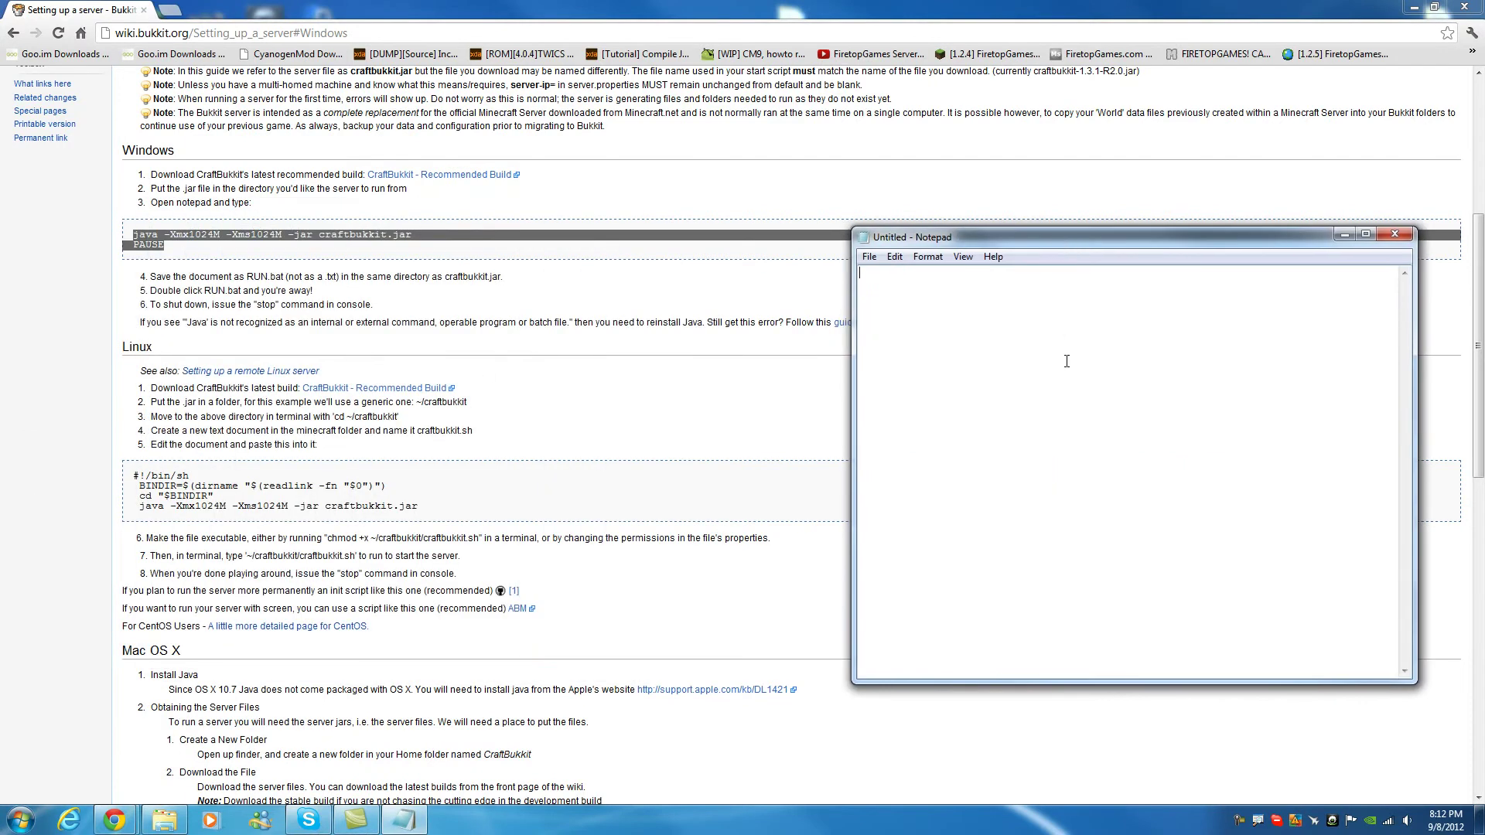
pyautogui.hotkey('ctrl', 'v')
# Start saving the script as a new file and browse to the Testing Server 1.3.2 folder on the desktop
pyautogui.click(868, 256)
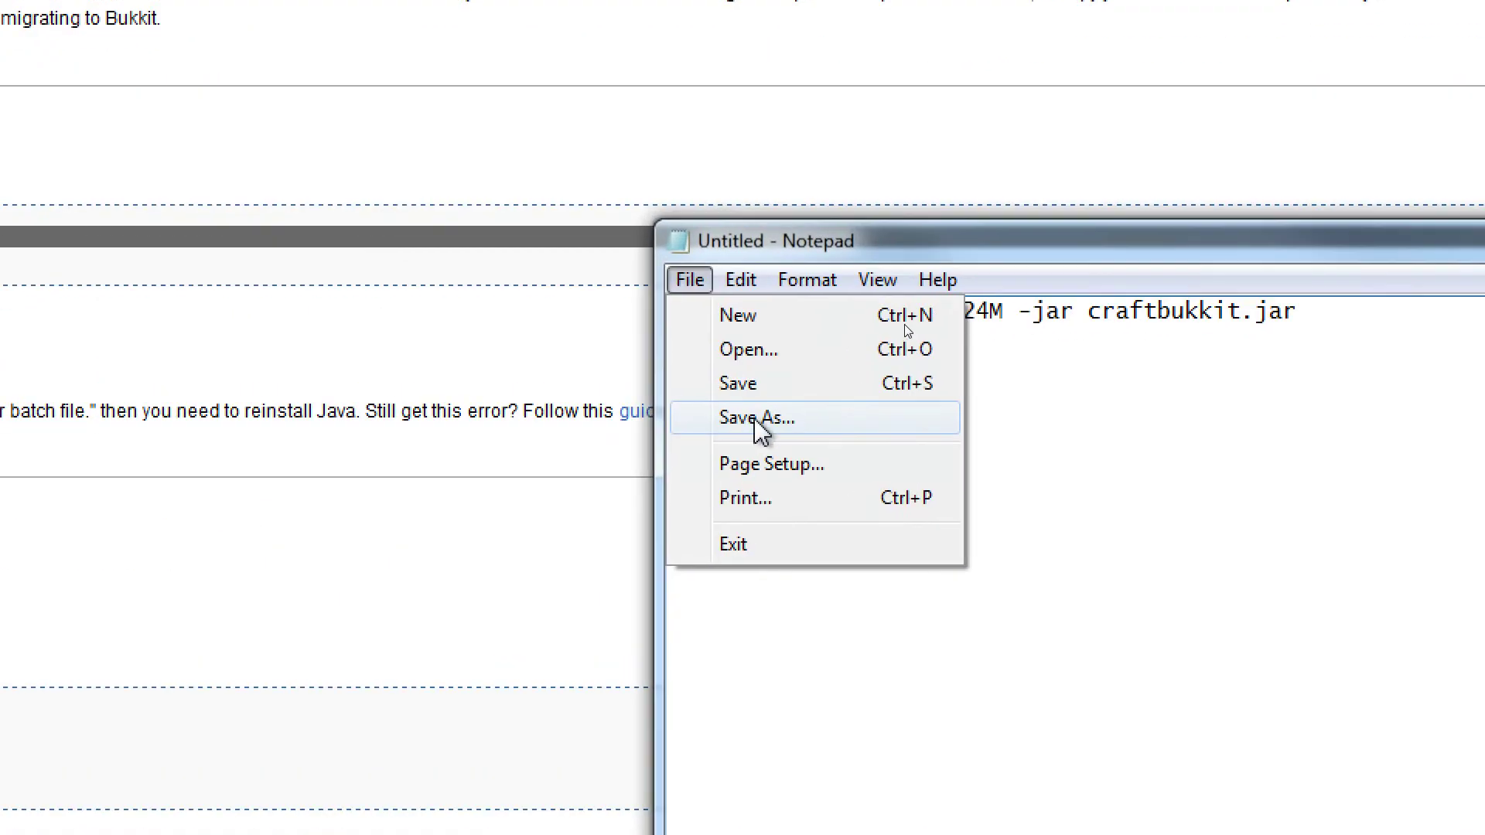
pyautogui.click(902, 325)
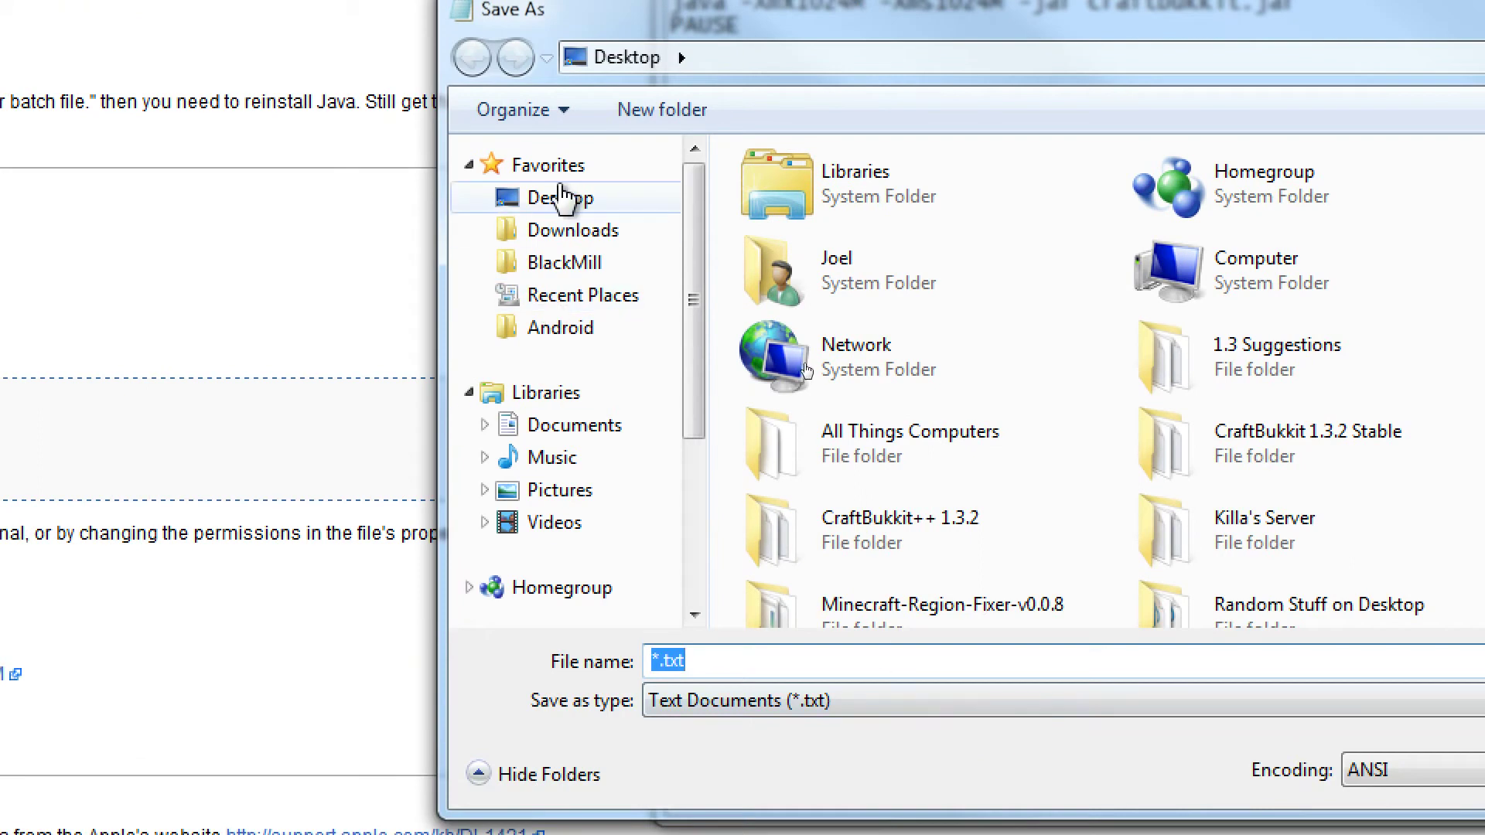
pyautogui.click(558, 508)
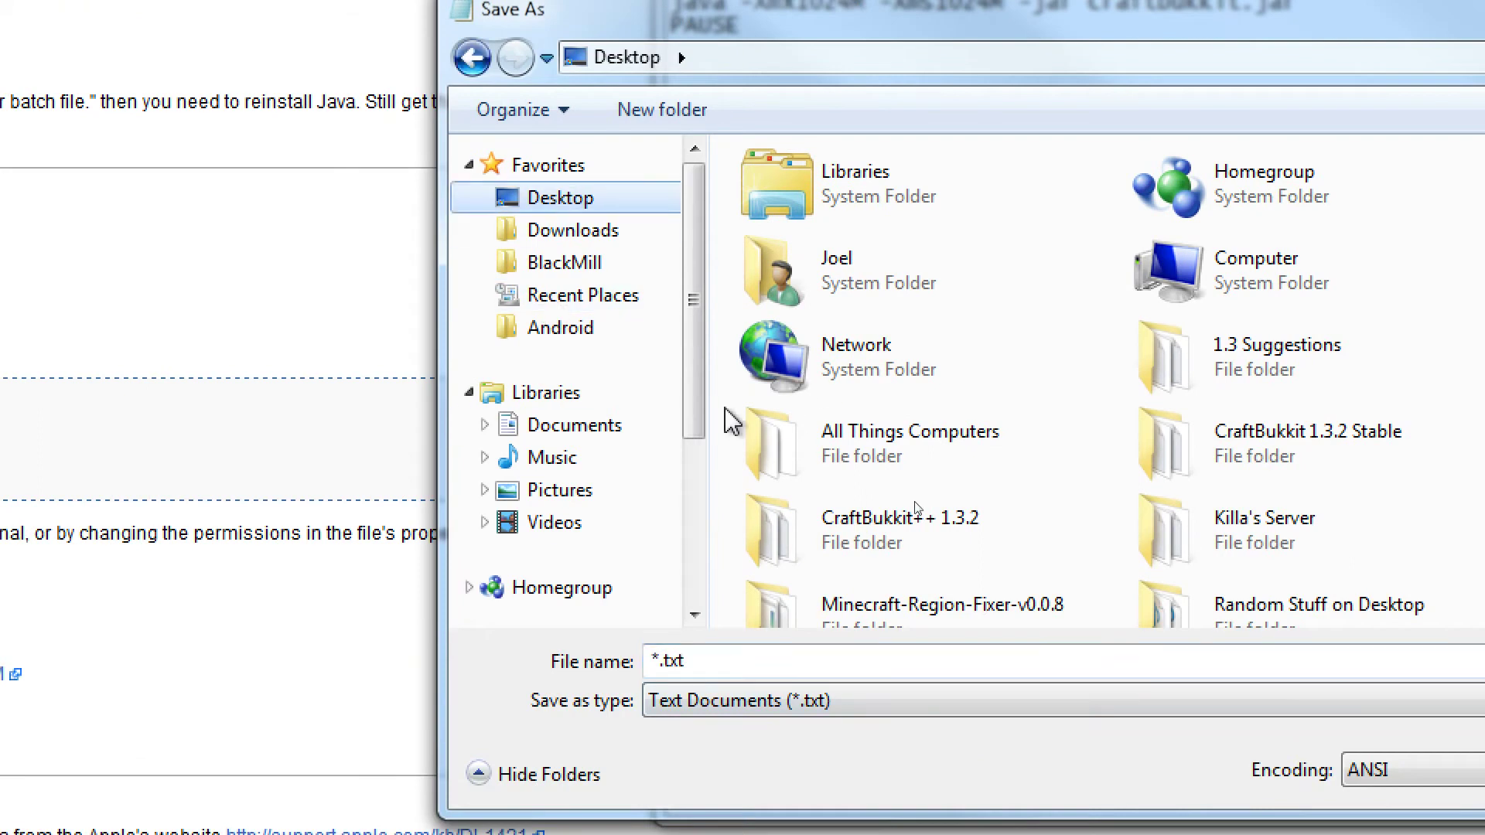
pyautogui.click(1289, 431)
pyautogui.press('t')
pyautogui.click(1307, 422)
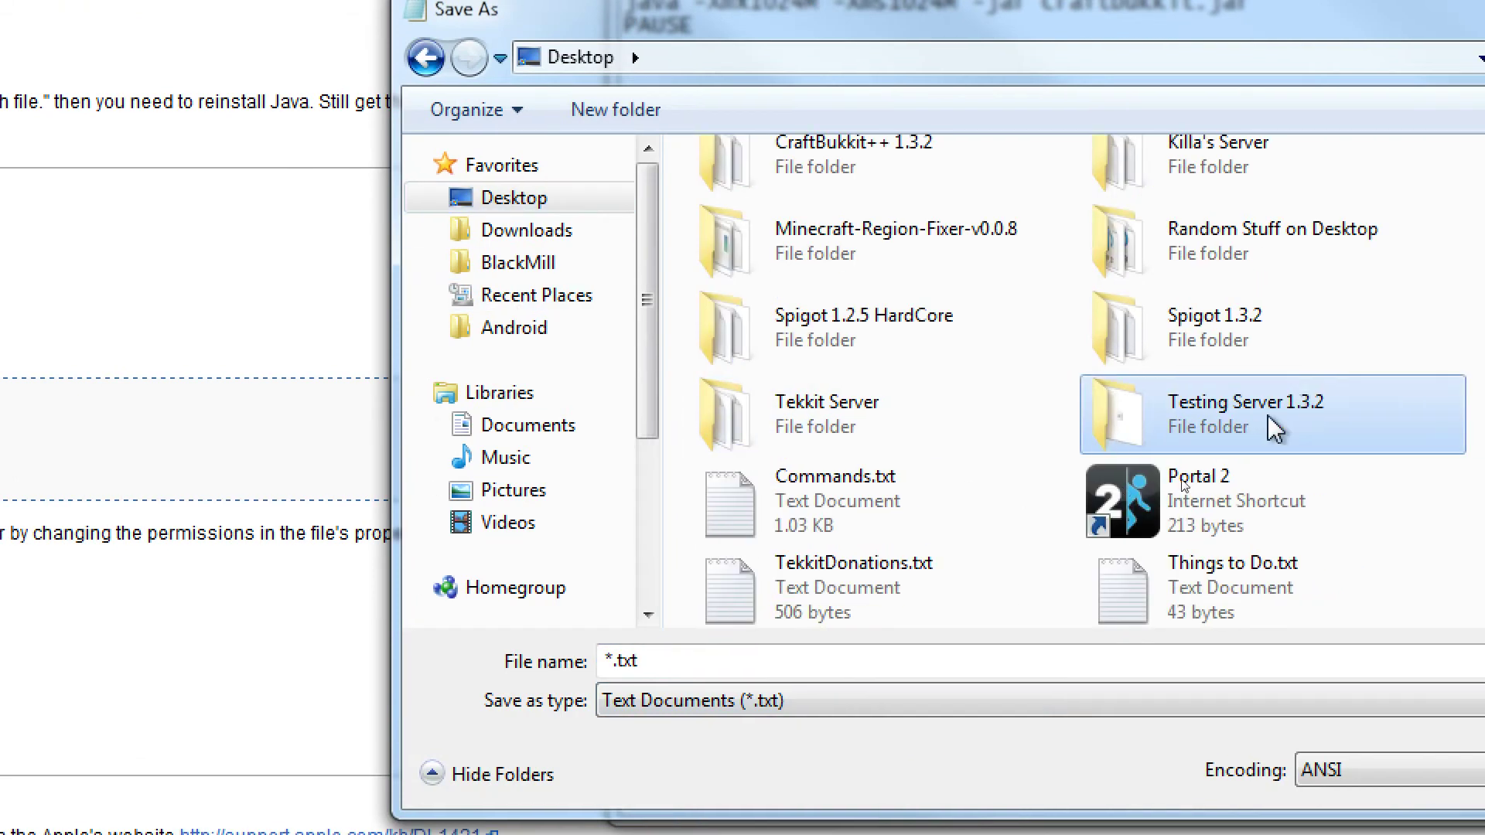
pyautogui.doubleClick(1268, 416)
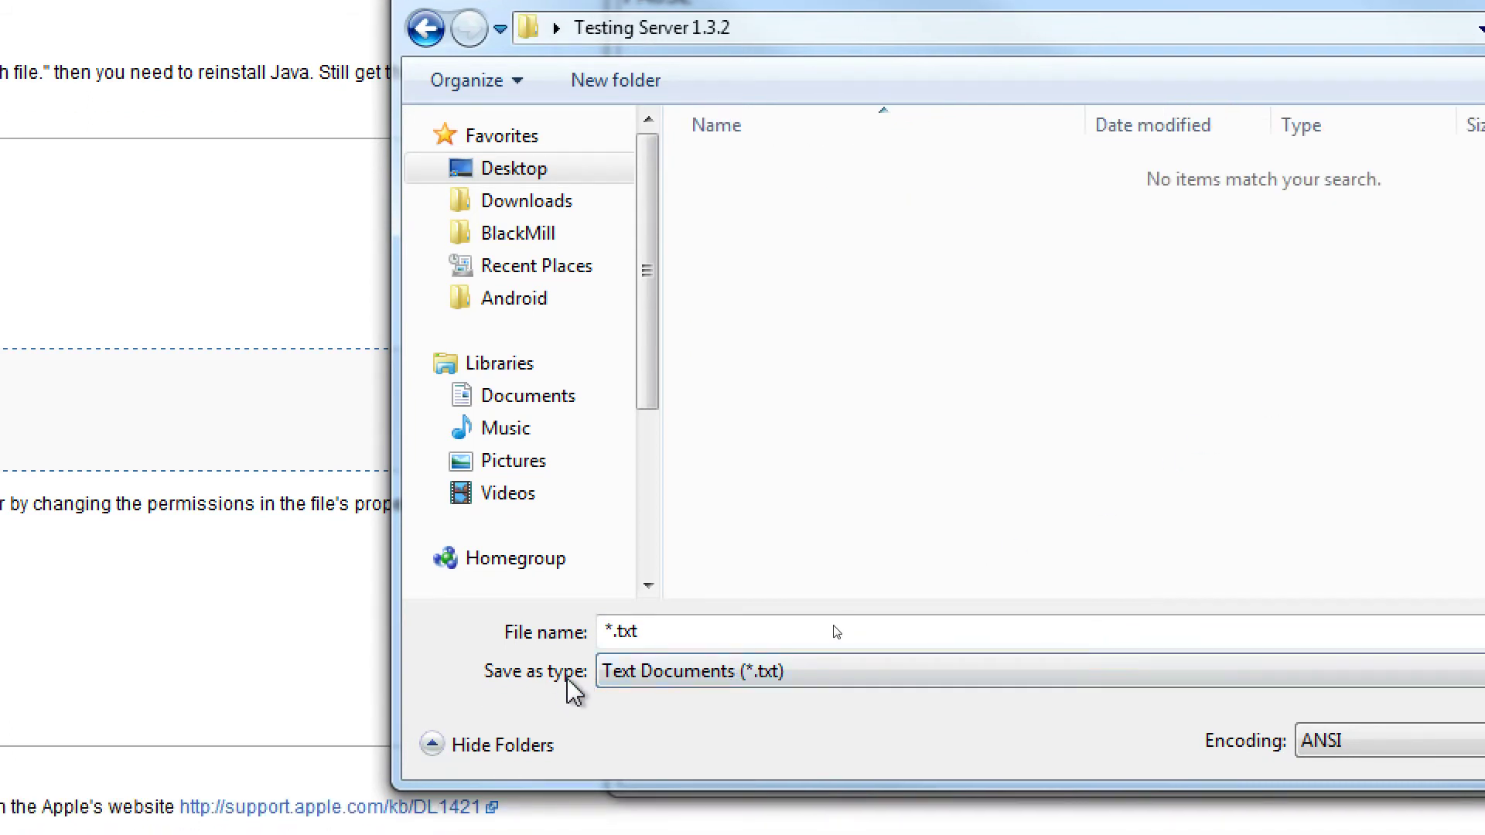
# Save the script as Start.bat with the file type All Files, and close Notepad
pyautogui.click(654, 674)
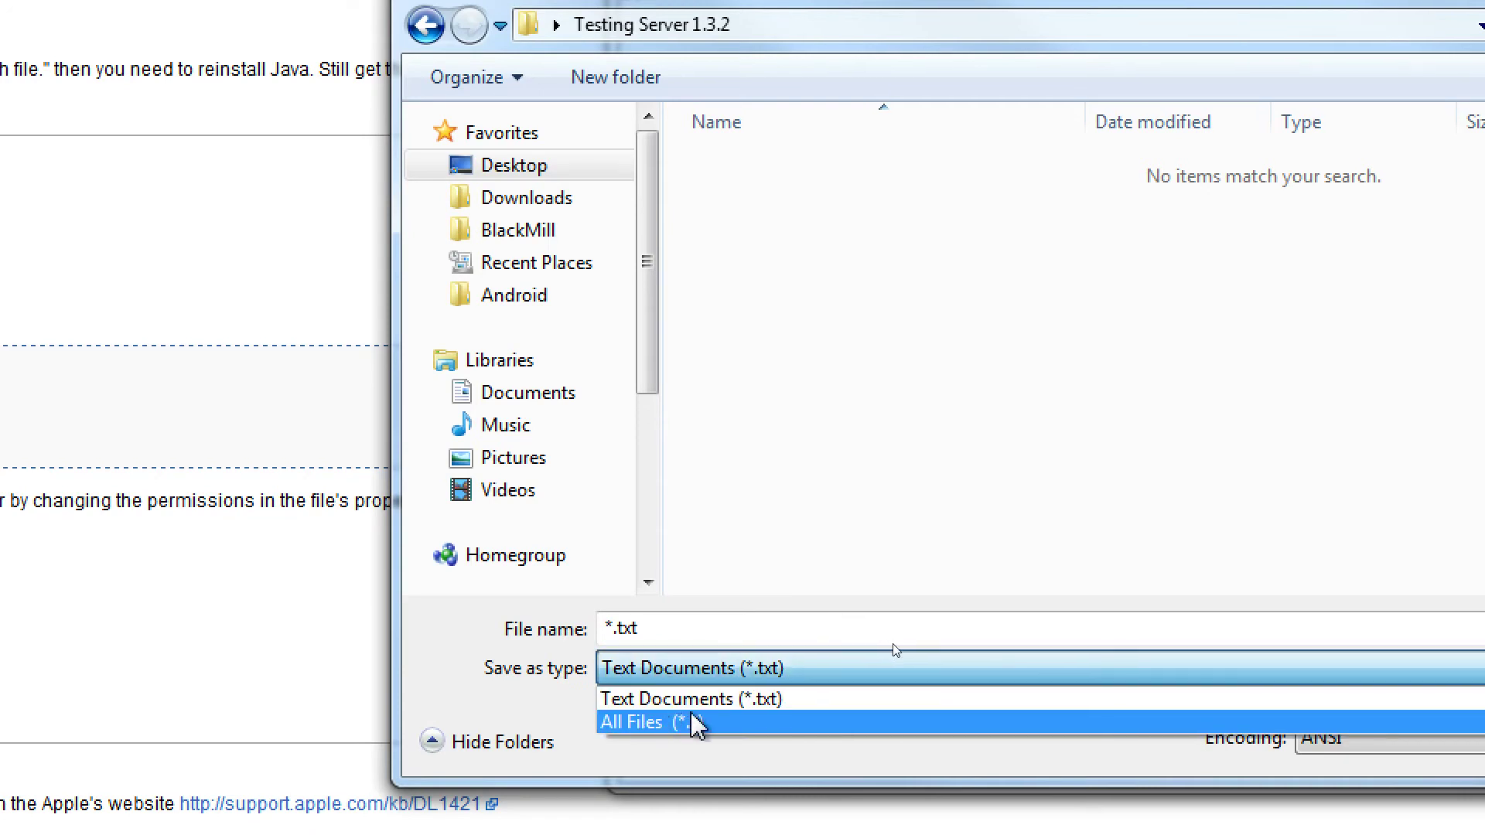
pyautogui.click(680, 727)
pyautogui.click(696, 631)
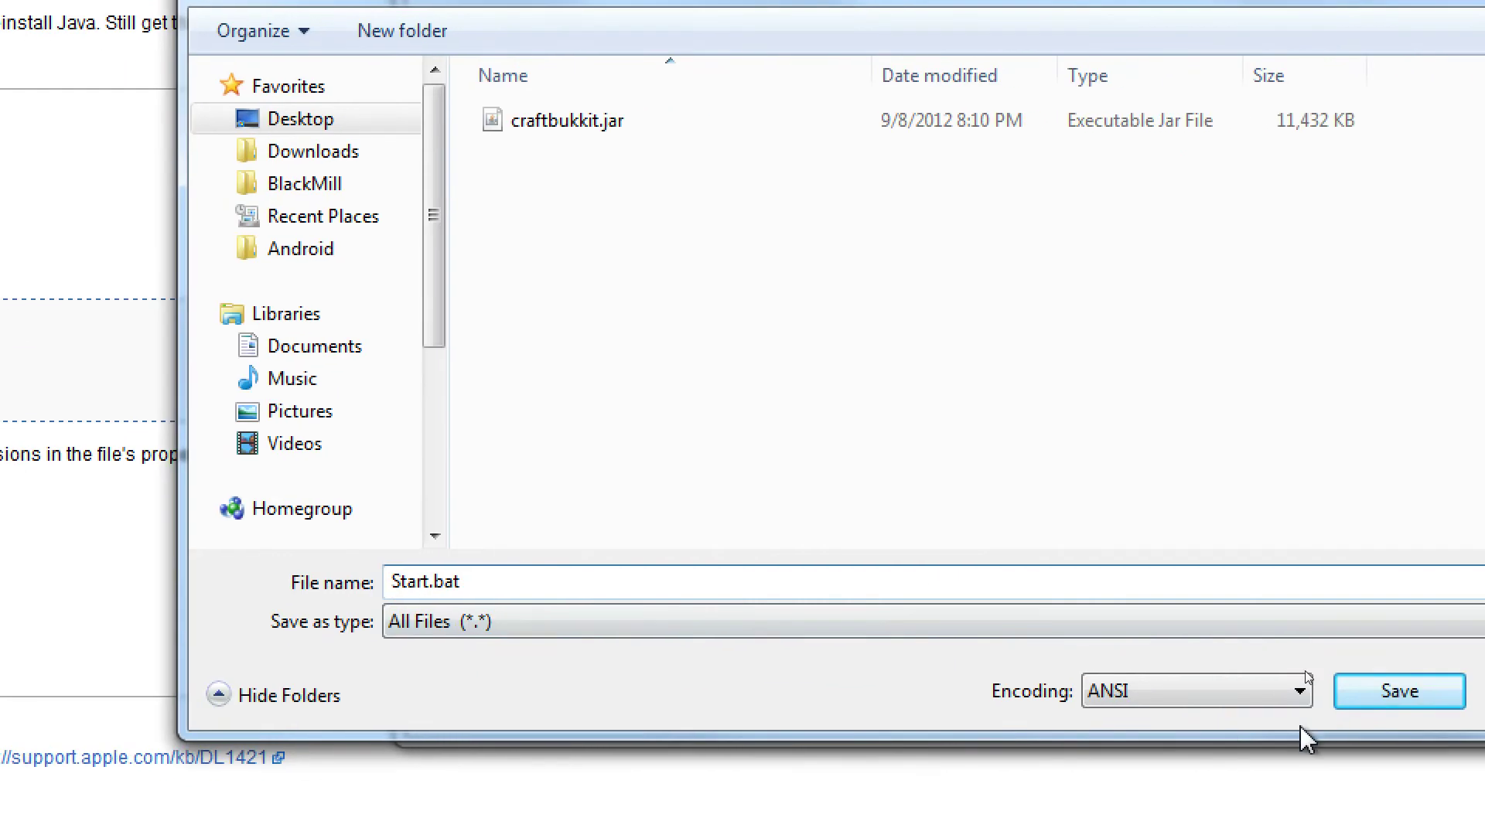
pyautogui.click(1307, 699)
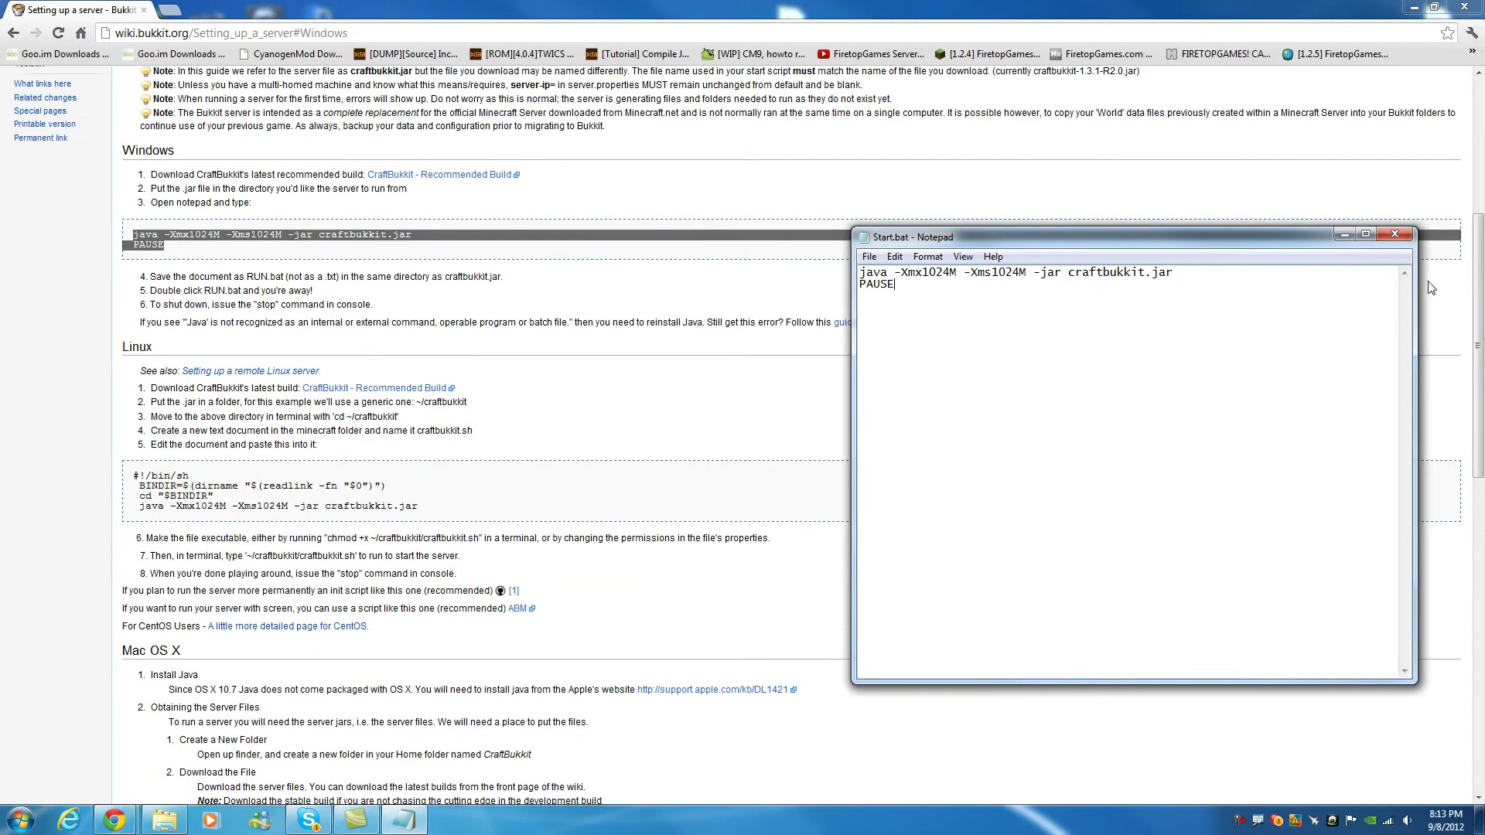
pyautogui.click(1408, 235)
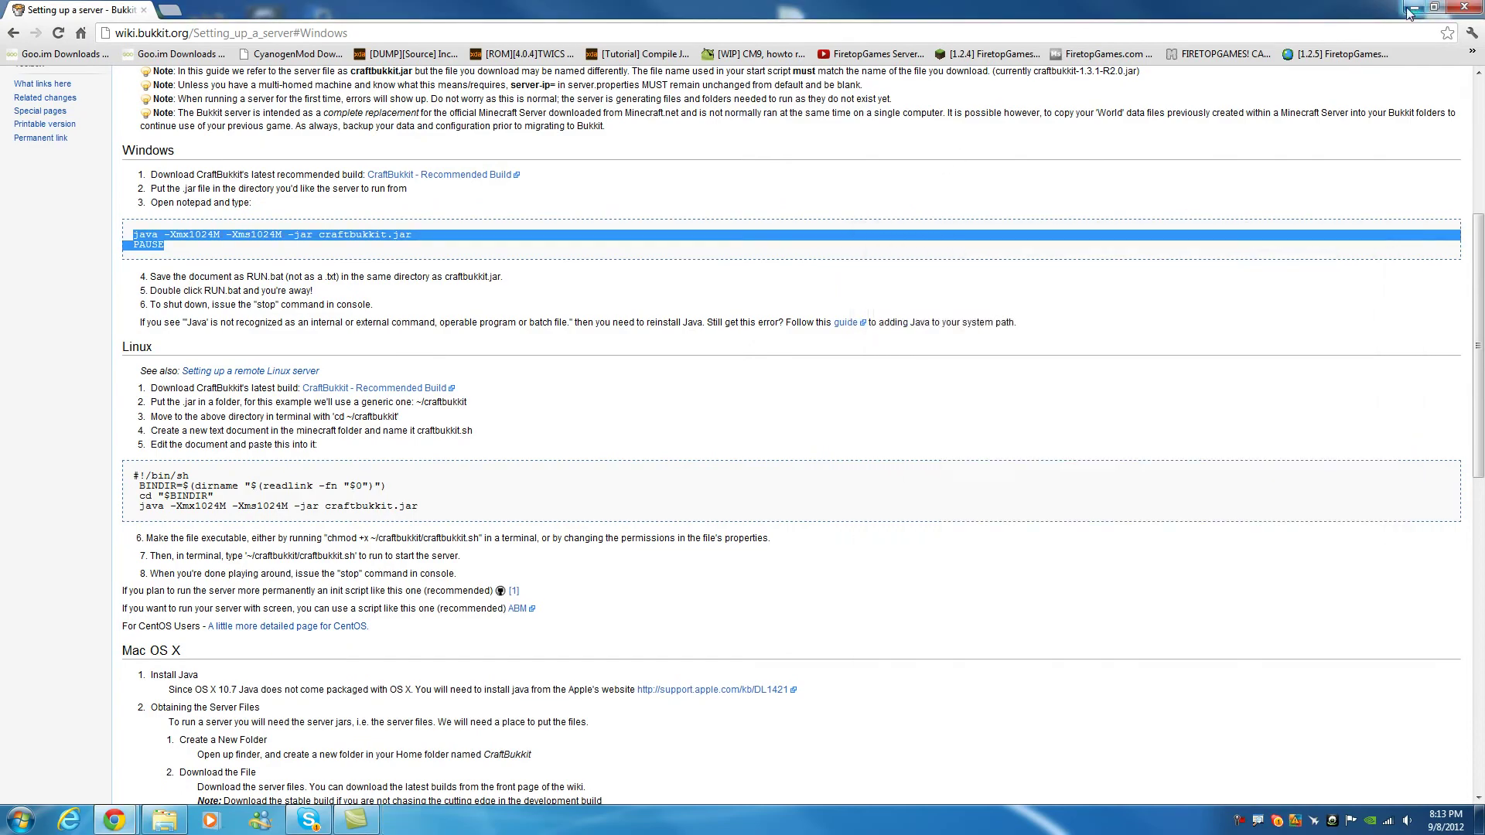
# Minimize the browser and arrange the Testing Server 1.3.2 folder beside the opened CraftBukkit 1.3.2 Stable folder on the desktop
pyautogui.click(1409, 11)
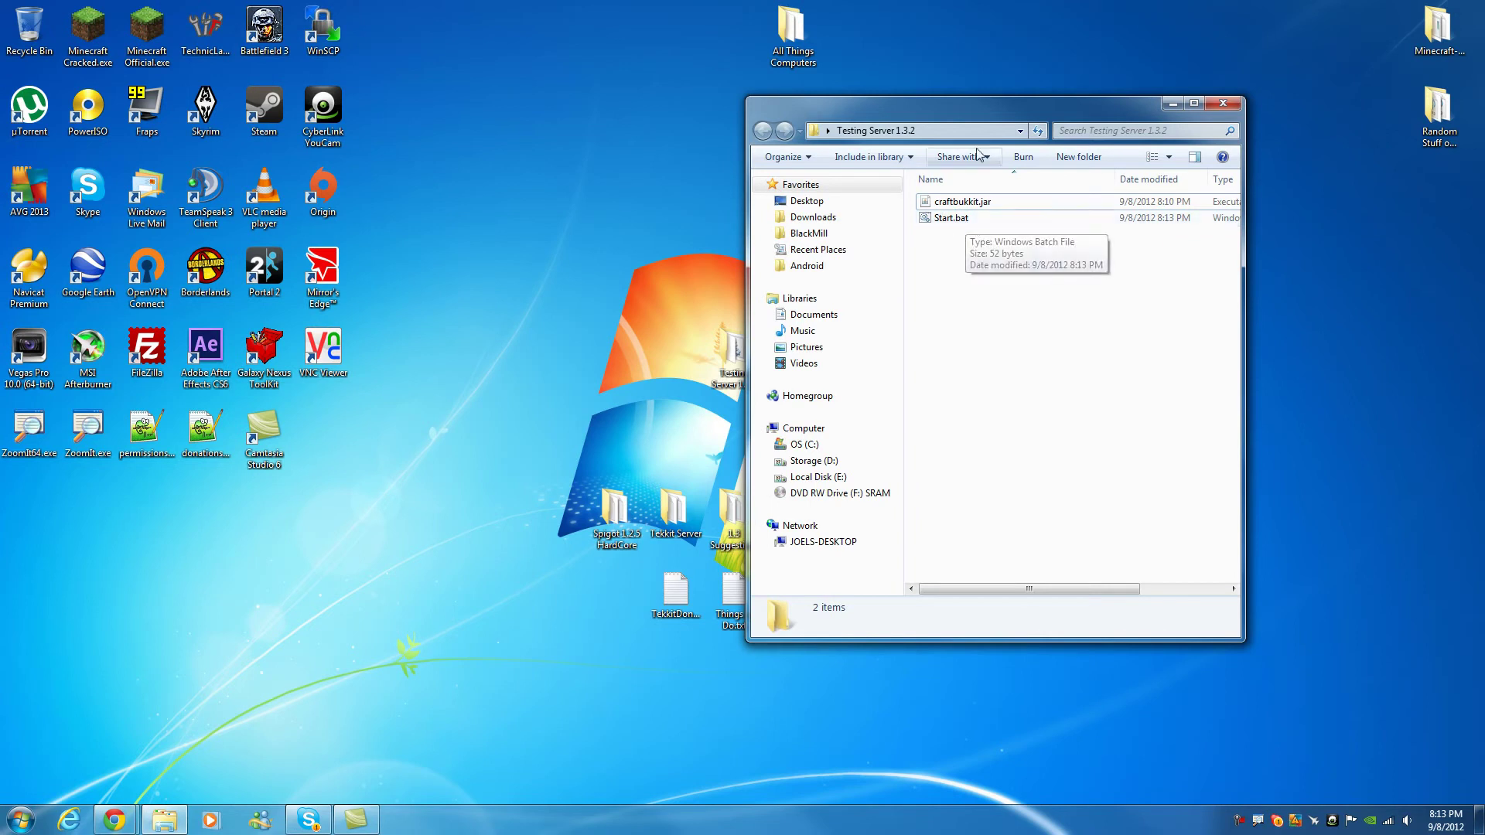
pyautogui.moveTo(995, 113); pyautogui.dragTo(1189, 170)
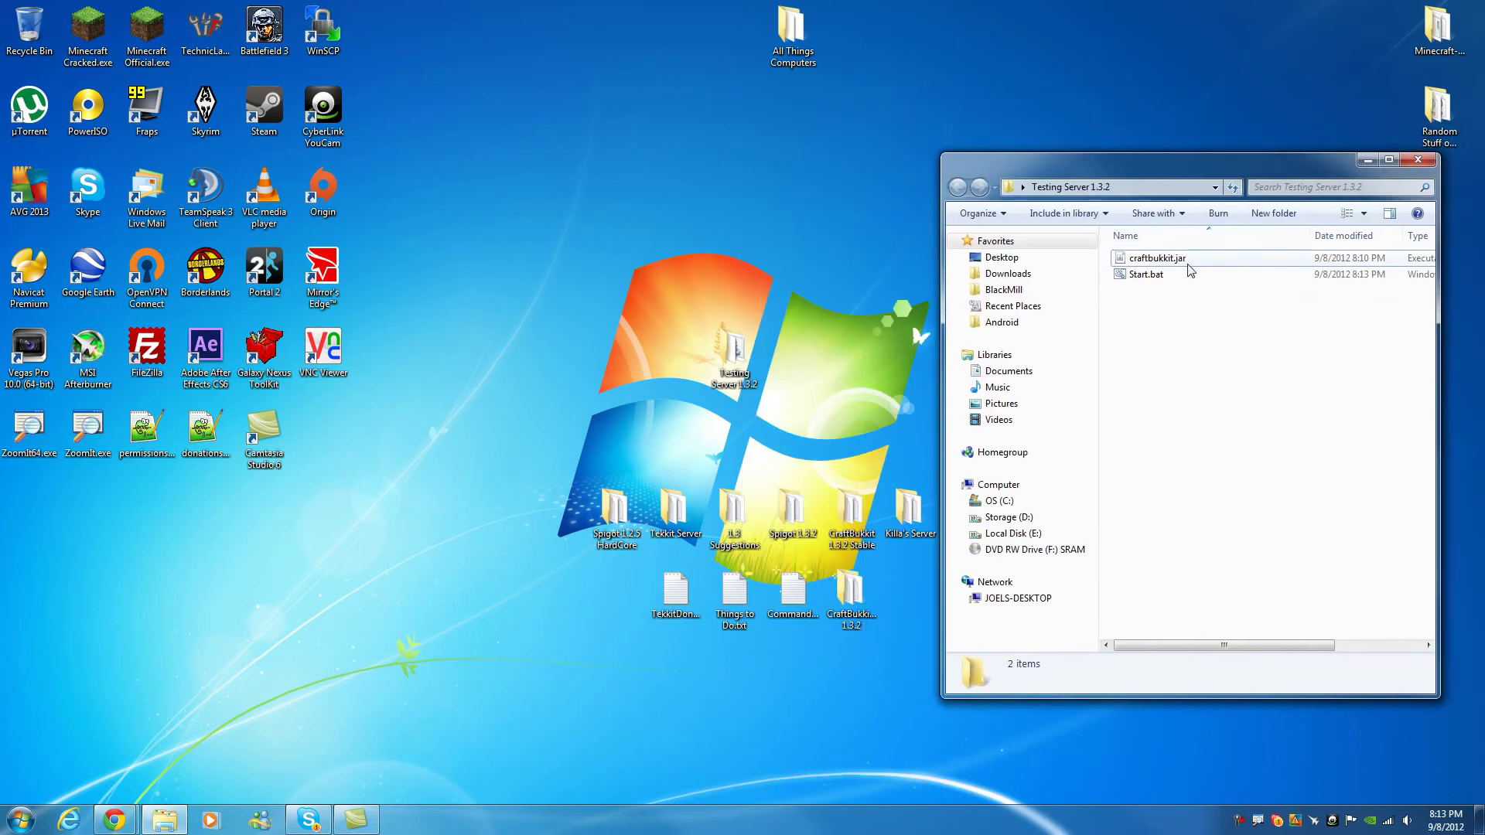
pyautogui.doubleClick(865, 499)
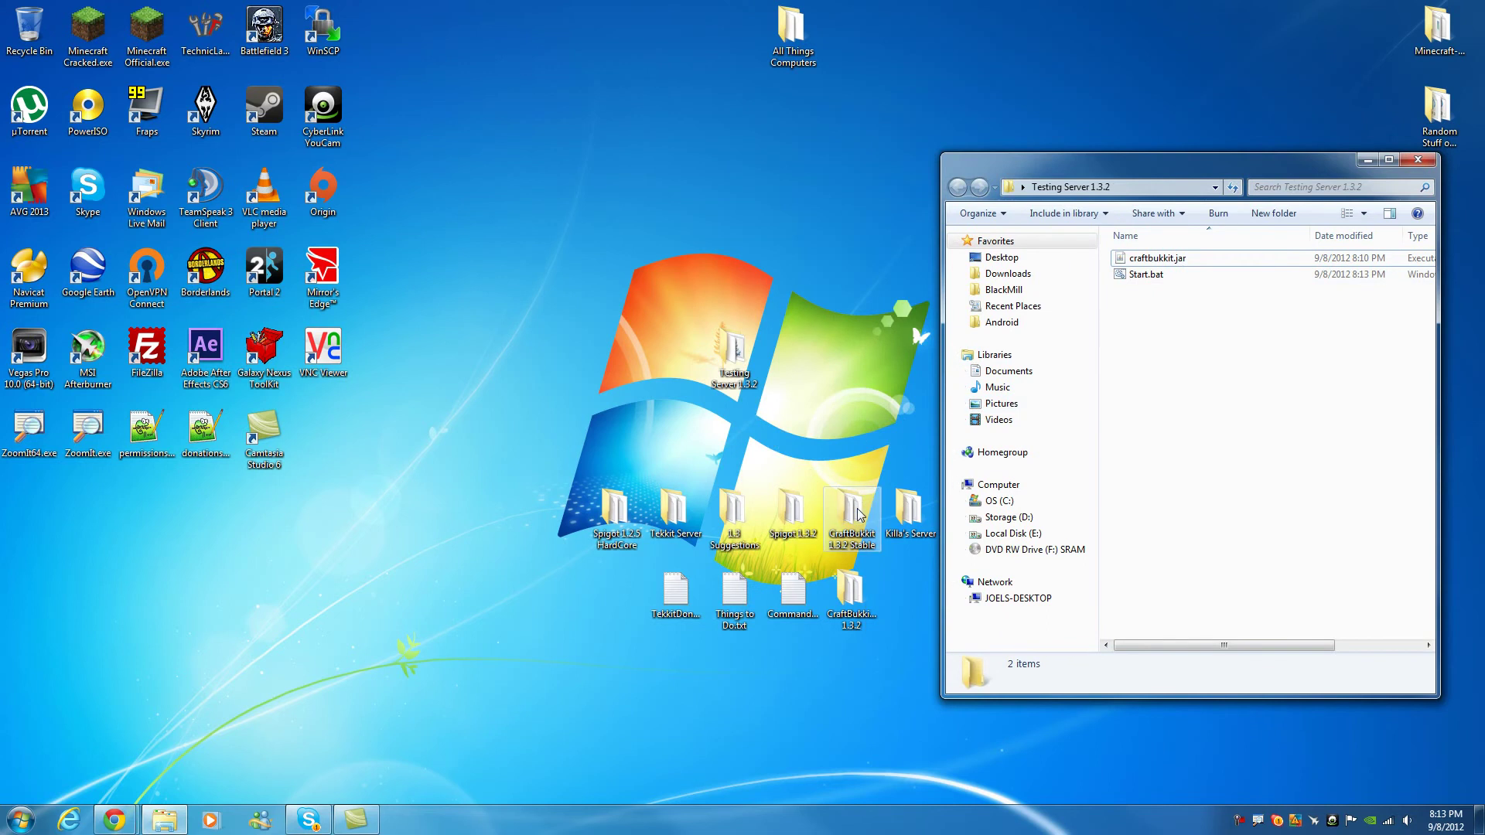
pyautogui.moveTo(1160, 184); pyautogui.dragTo(586, 136)
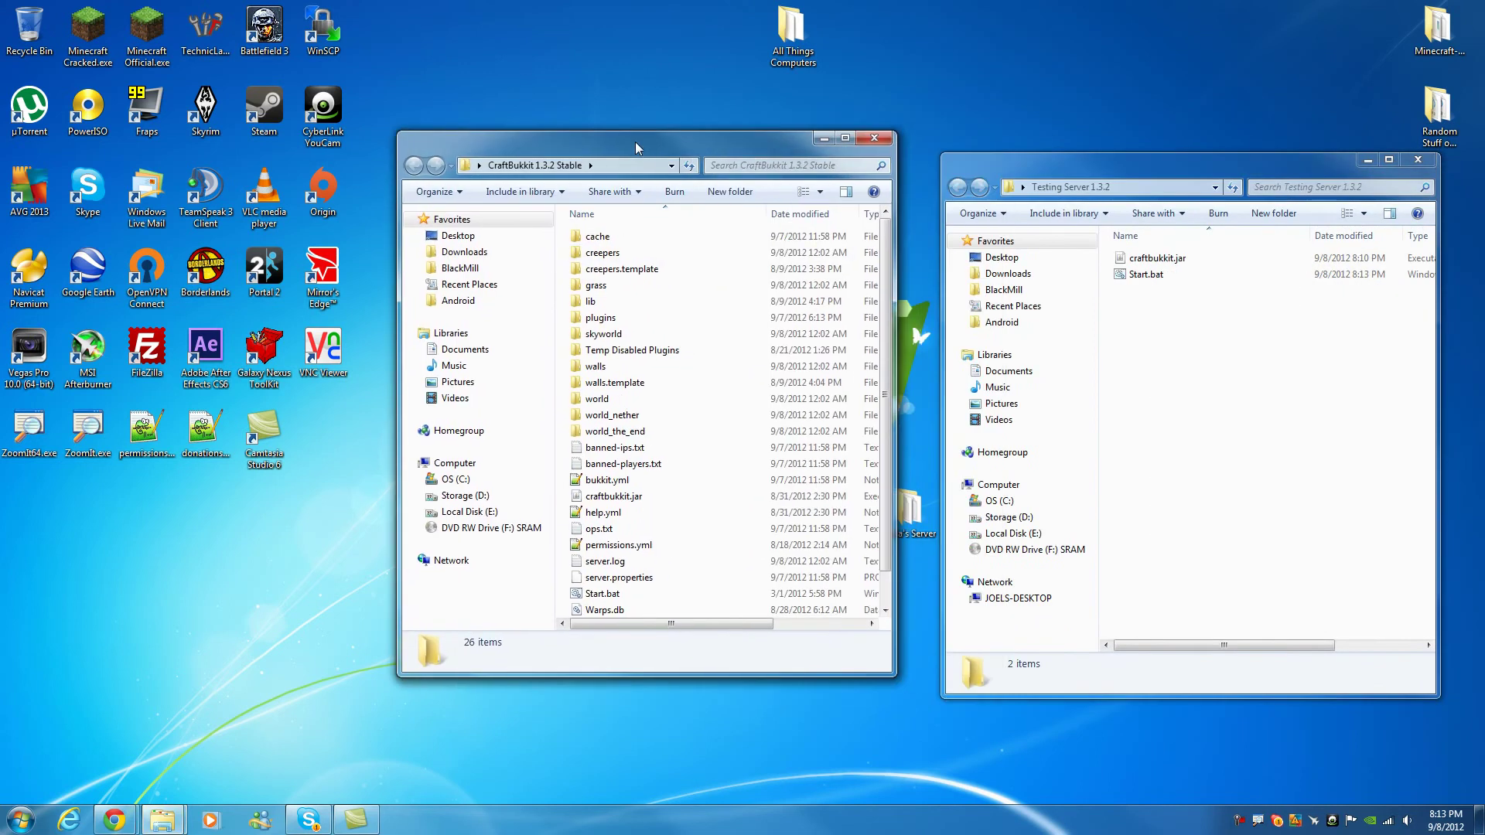
# Open Start.bat from the CraftBukkit 1.3.2 Stable folder and Start.bat from the Testing Server 1.3.2 folder in Notepad++
pyautogui.scroll(-1, 625, 598)
pyautogui.click(648, 576)
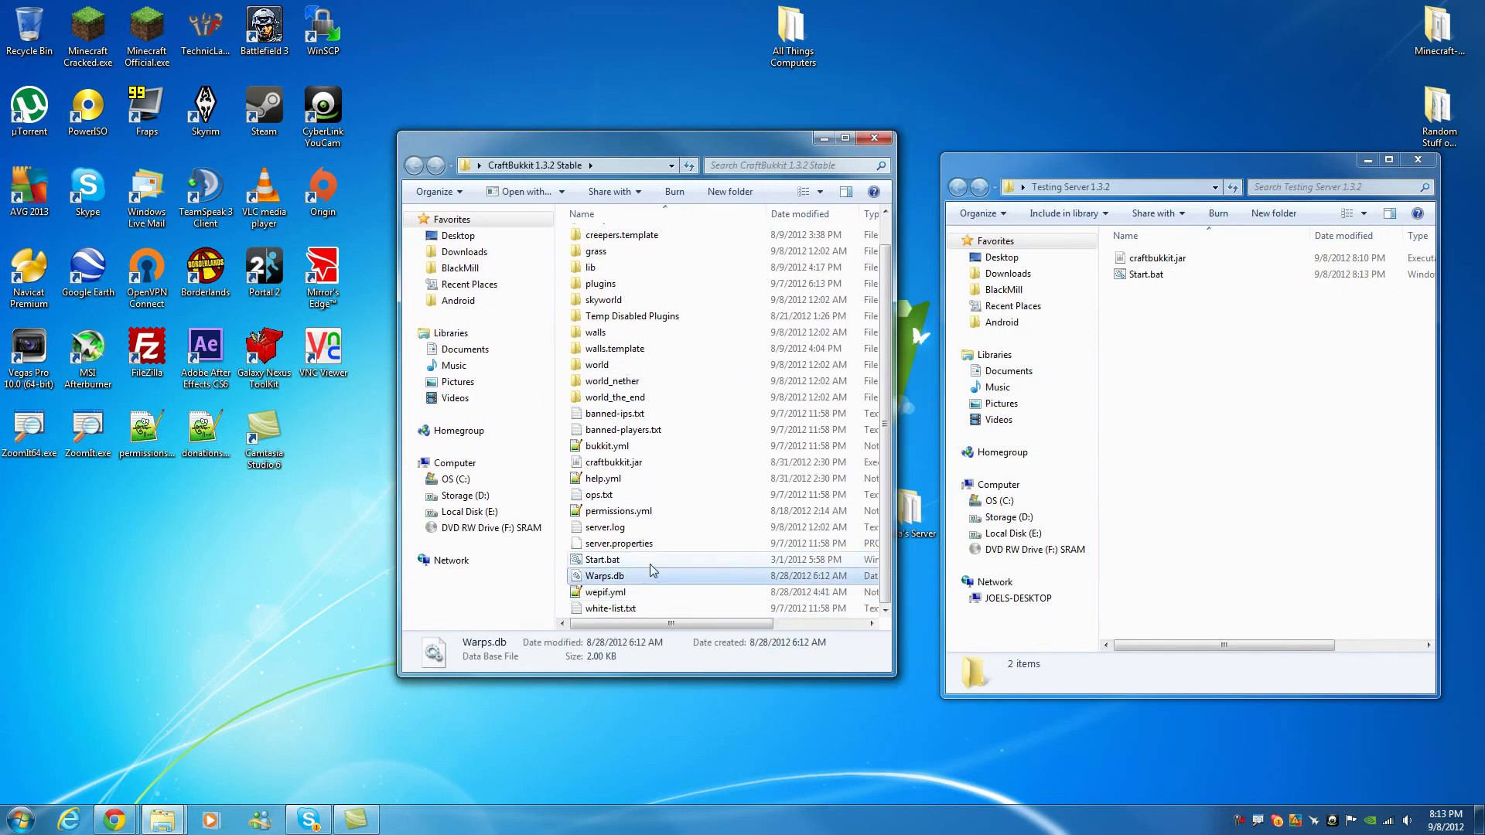
pyautogui.click(650, 564)
pyautogui.rightClick(651, 563)
pyautogui.click(747, 353)
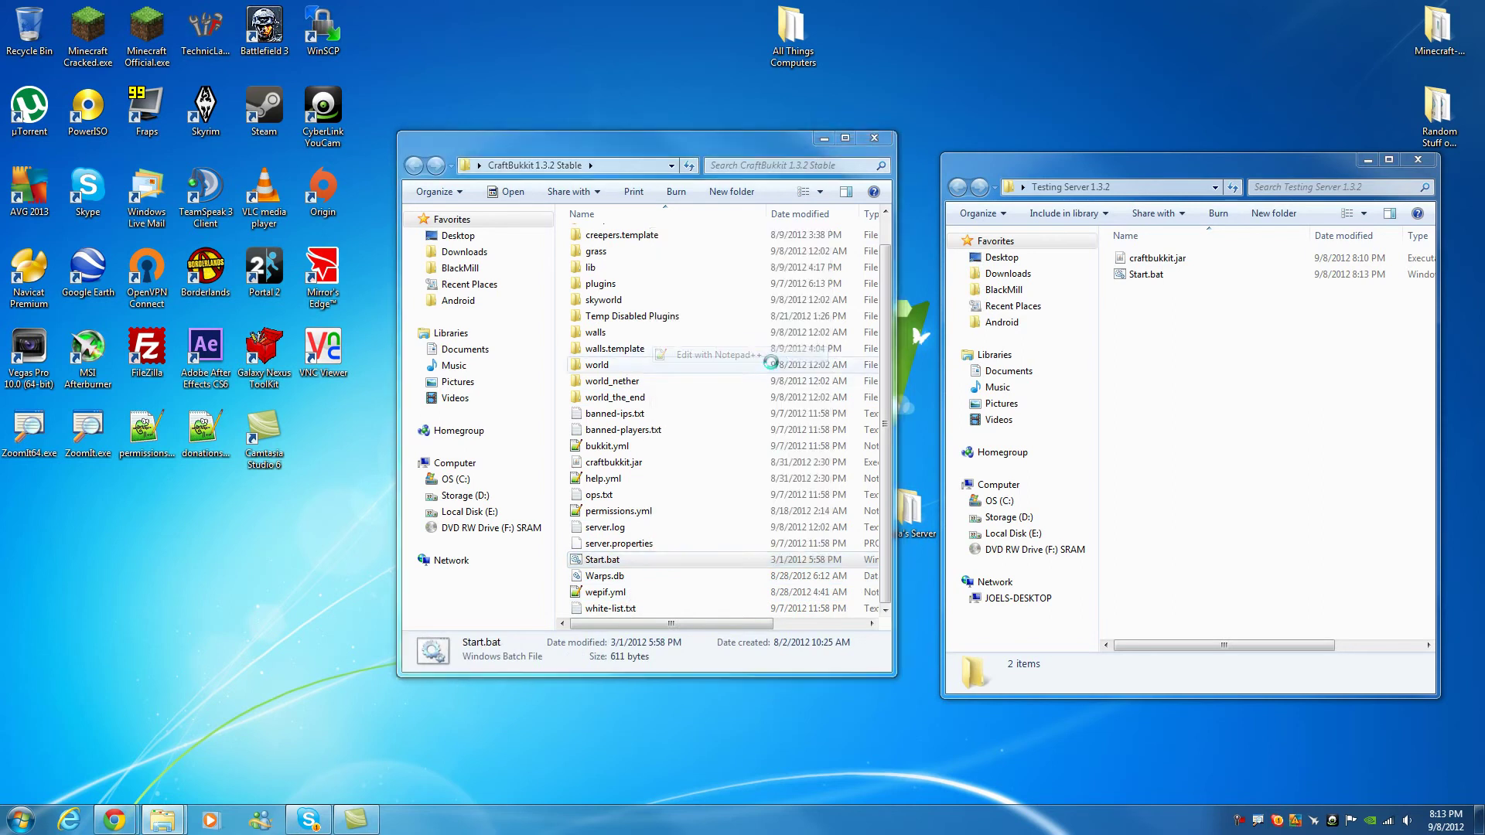
pyautogui.moveTo(860, 123); pyautogui.dragTo(670, 134)
pyautogui.click(1158, 280)
pyautogui.rightClick(1158, 277)
pyautogui.click(1225, 402)
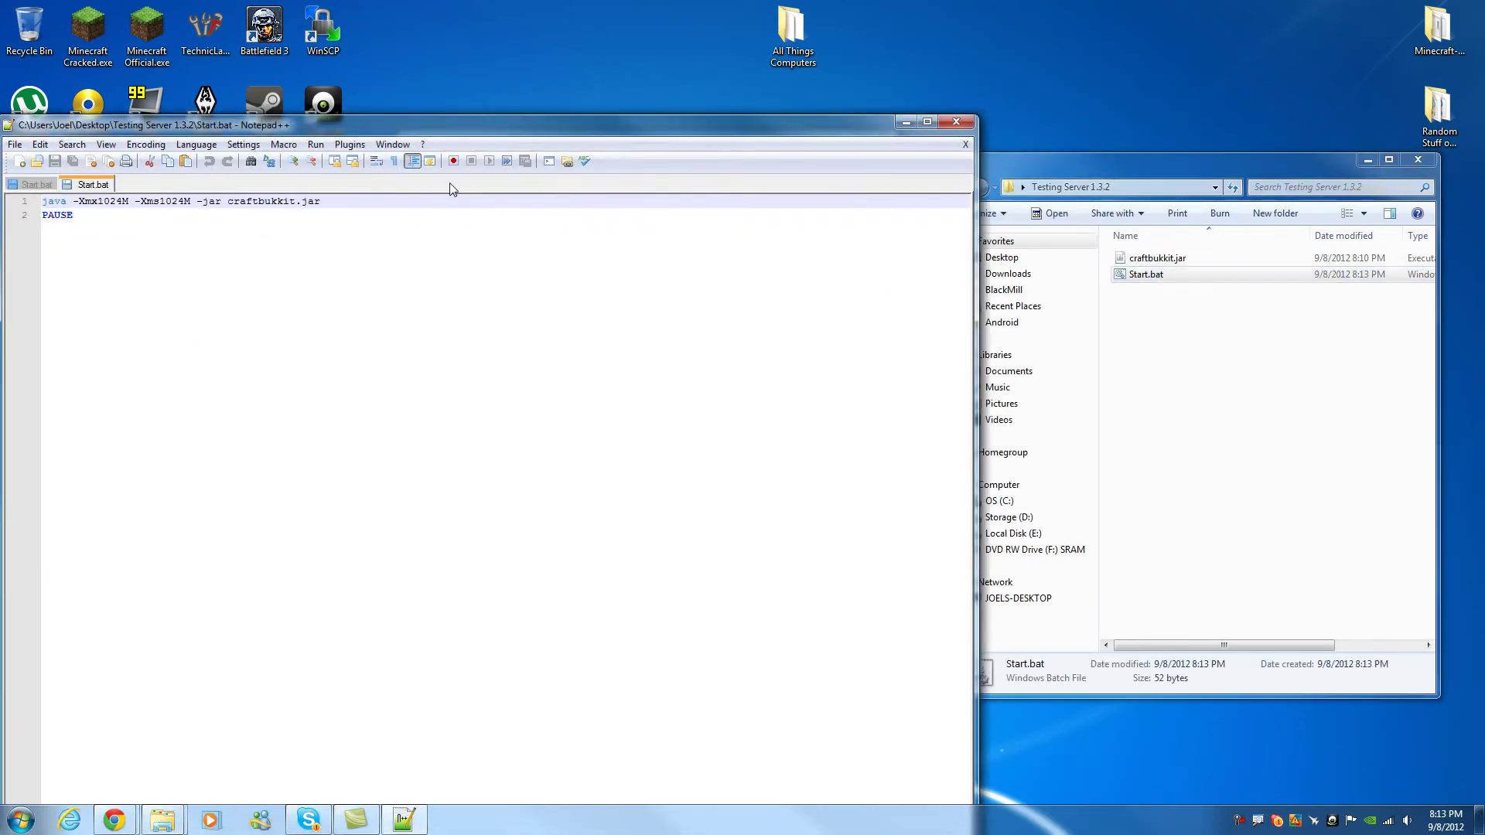
# Compare the launch commands of the two Start.bat scripts in a maximized Notepad++ window, and close the editor
pyautogui.moveTo(476, 134); pyautogui.dragTo(905, 136)
pyautogui.hotkey('ctrl', 'a')
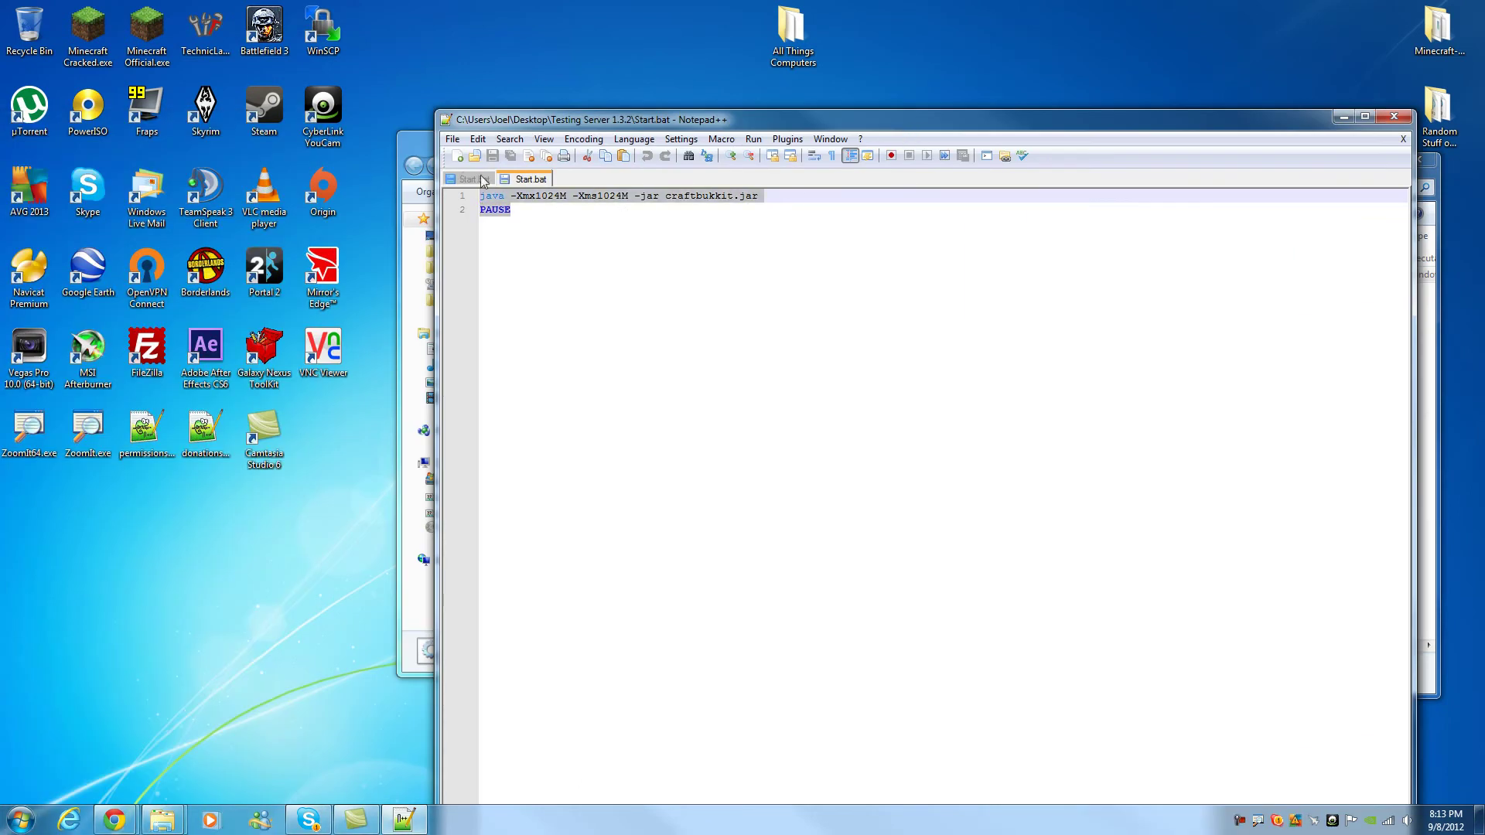
pyautogui.click(467, 180)
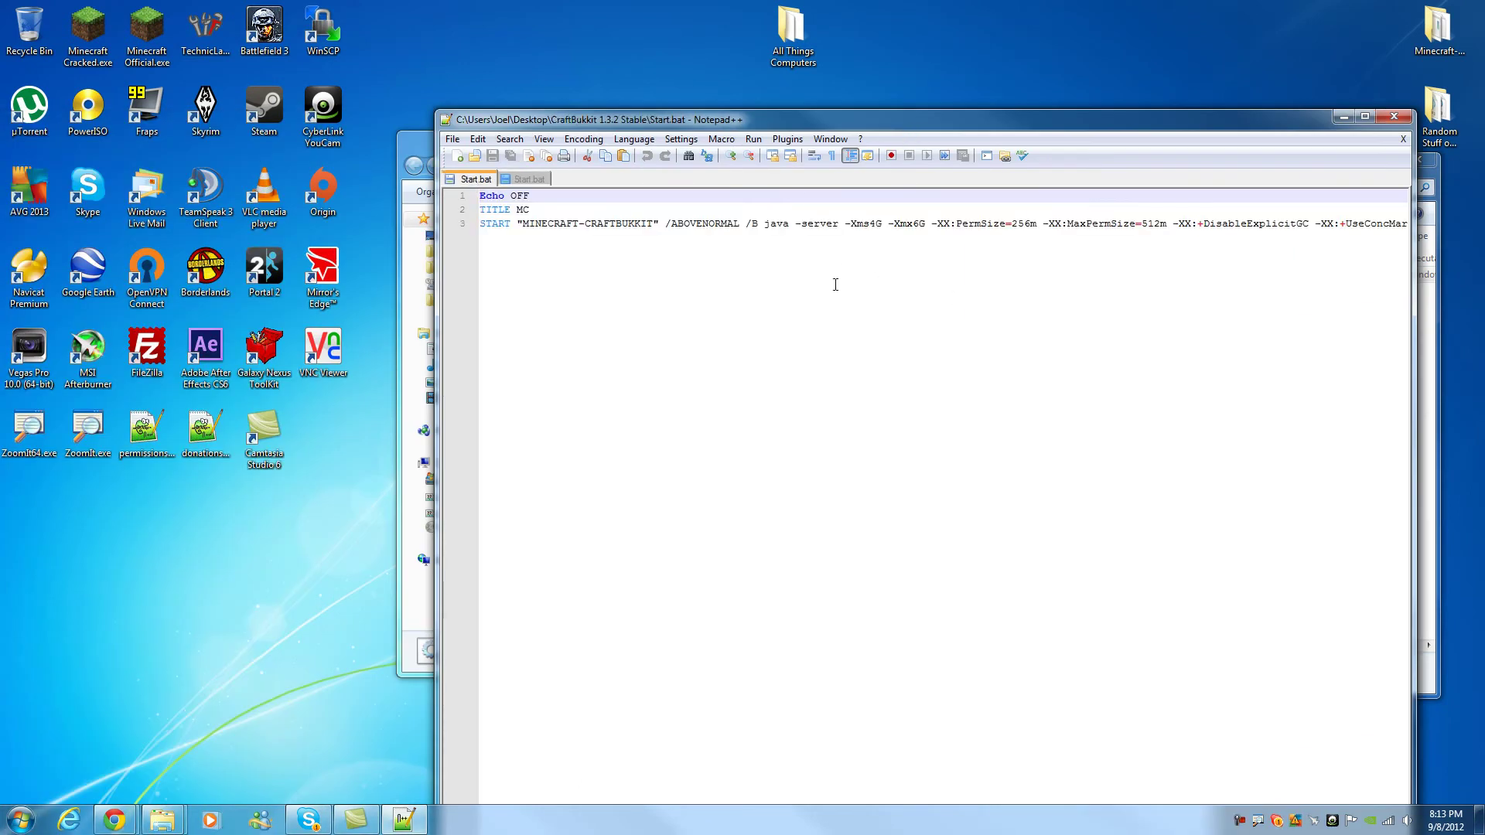
pyautogui.doubleClick(1002, 125)
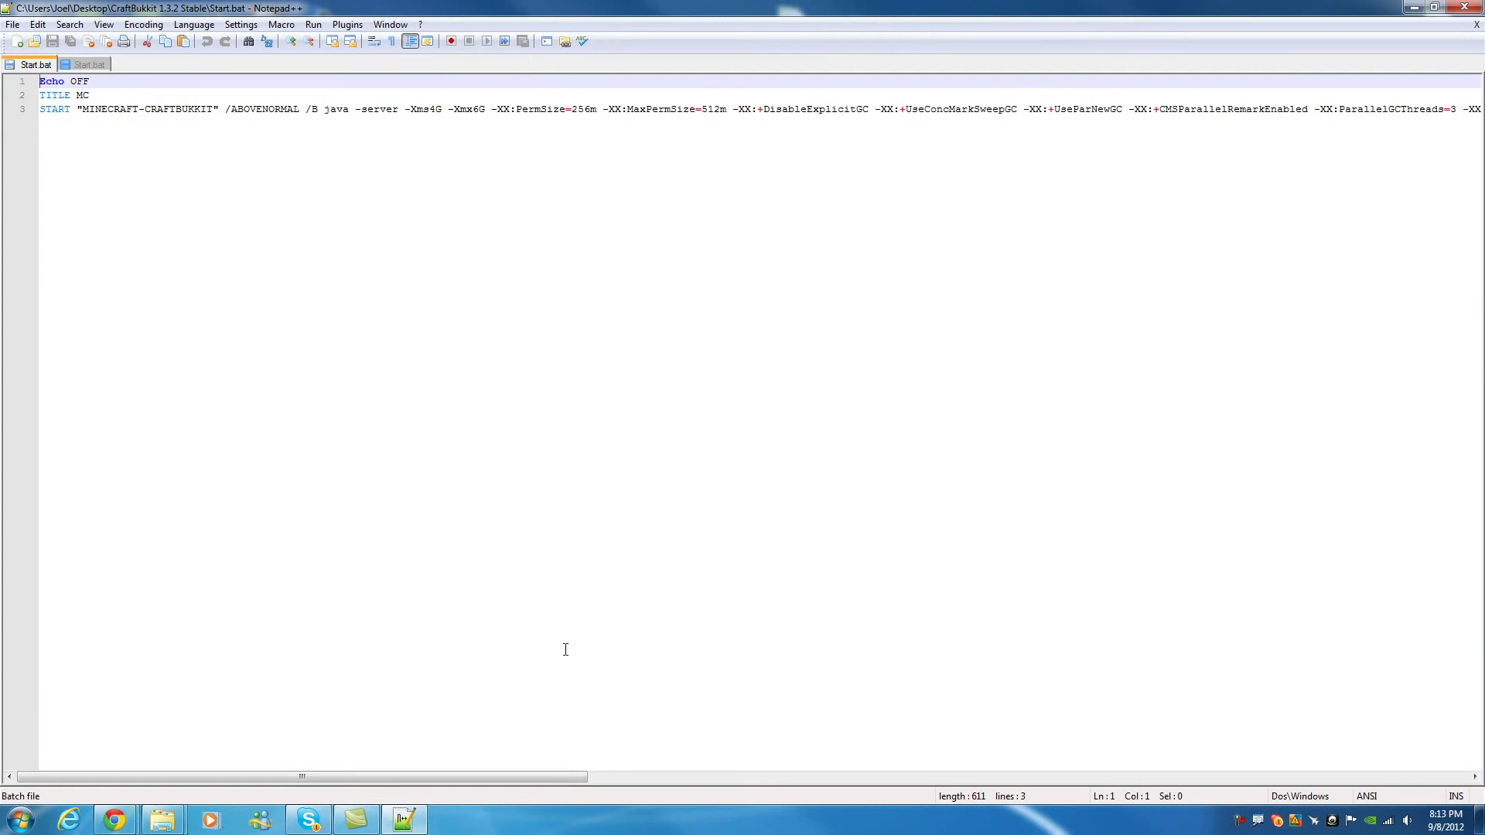
pyautogui.moveTo(513, 781); pyautogui.dragTo(390, 723)
pyautogui.click(88, 65)
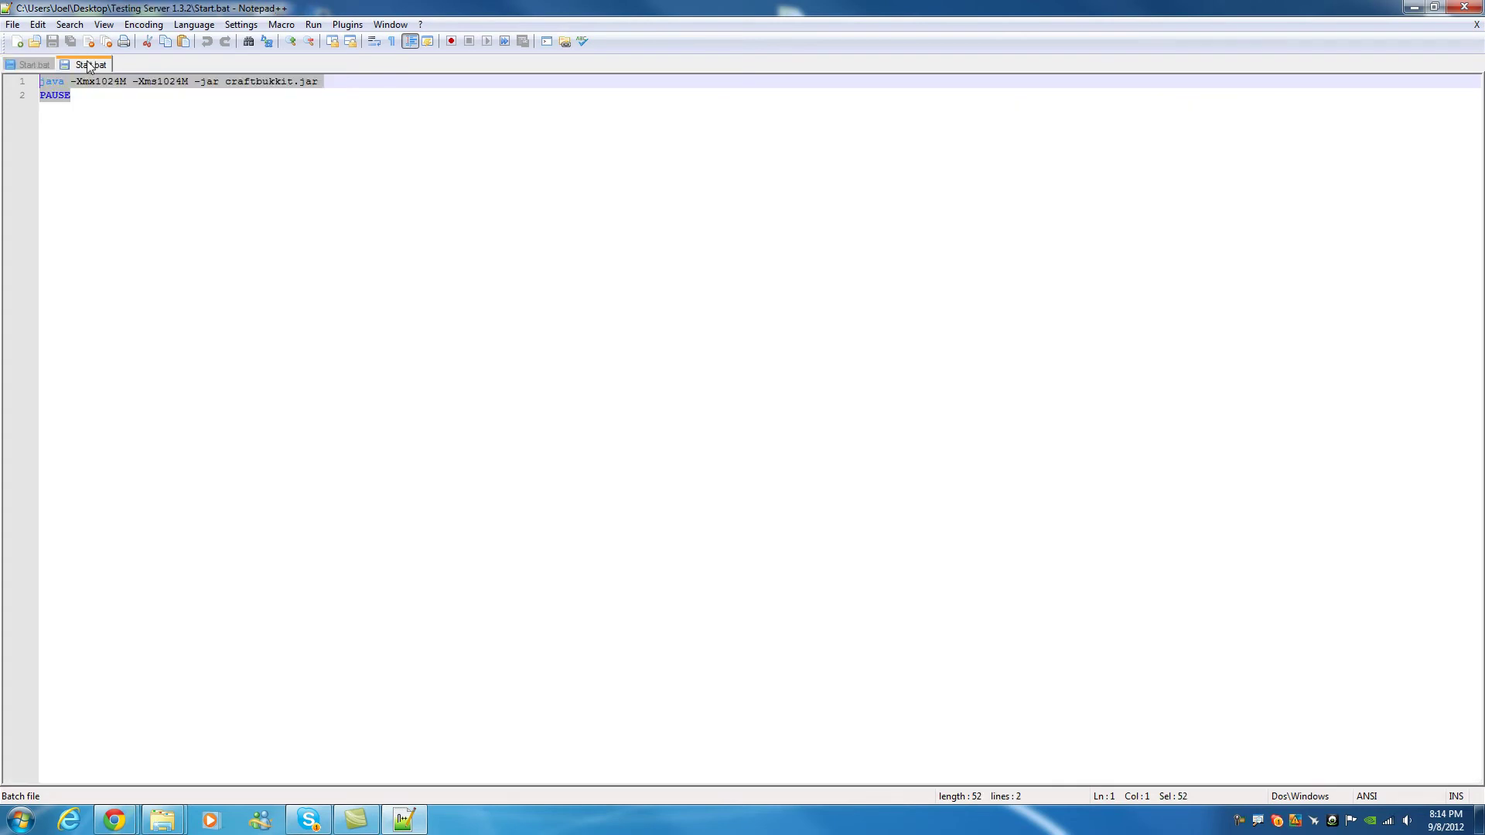
pyautogui.click(80, 94)
pyautogui.click(35, 65)
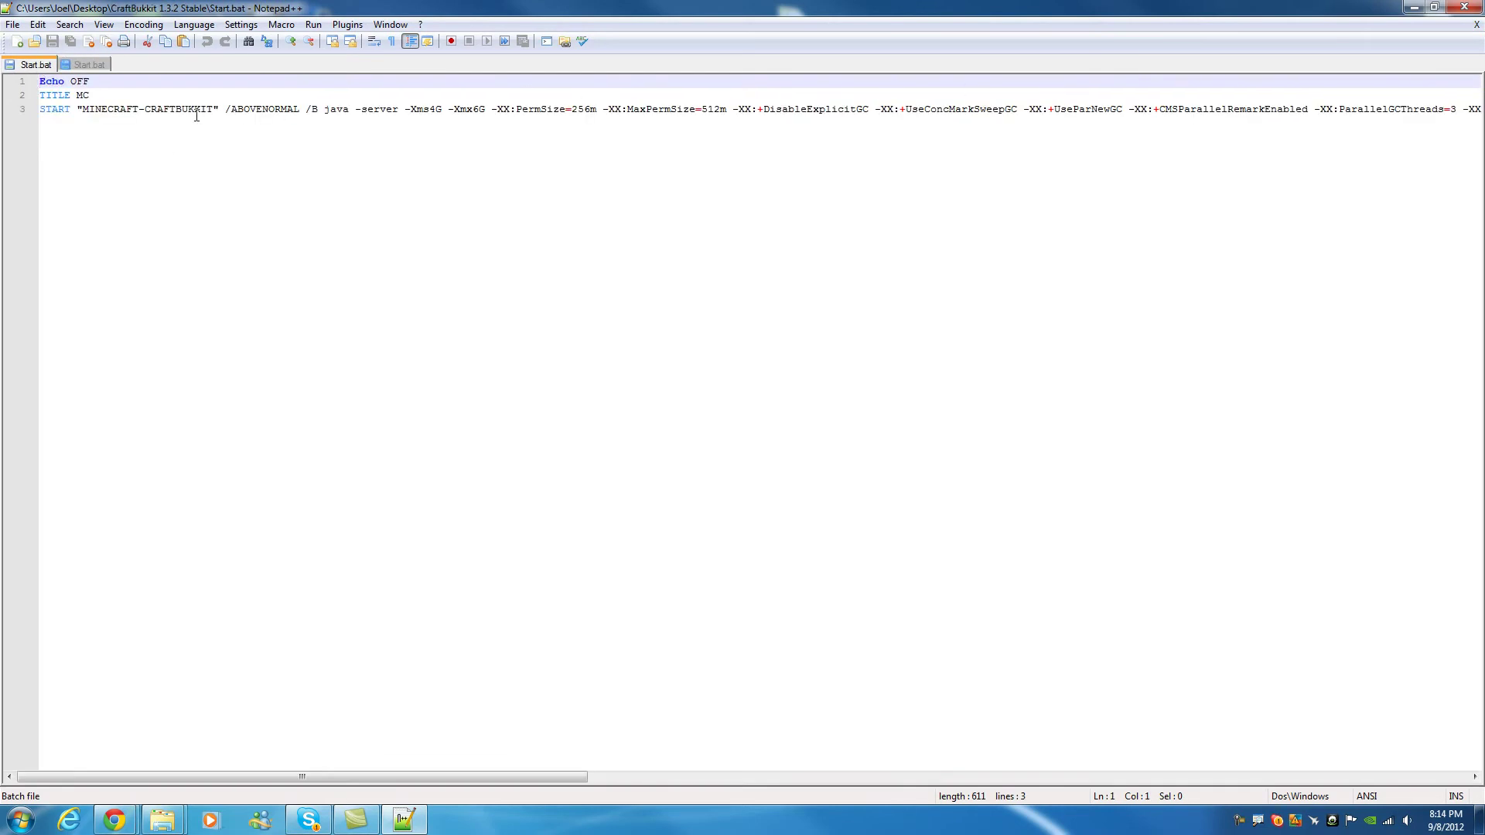
pyautogui.click(65, 65)
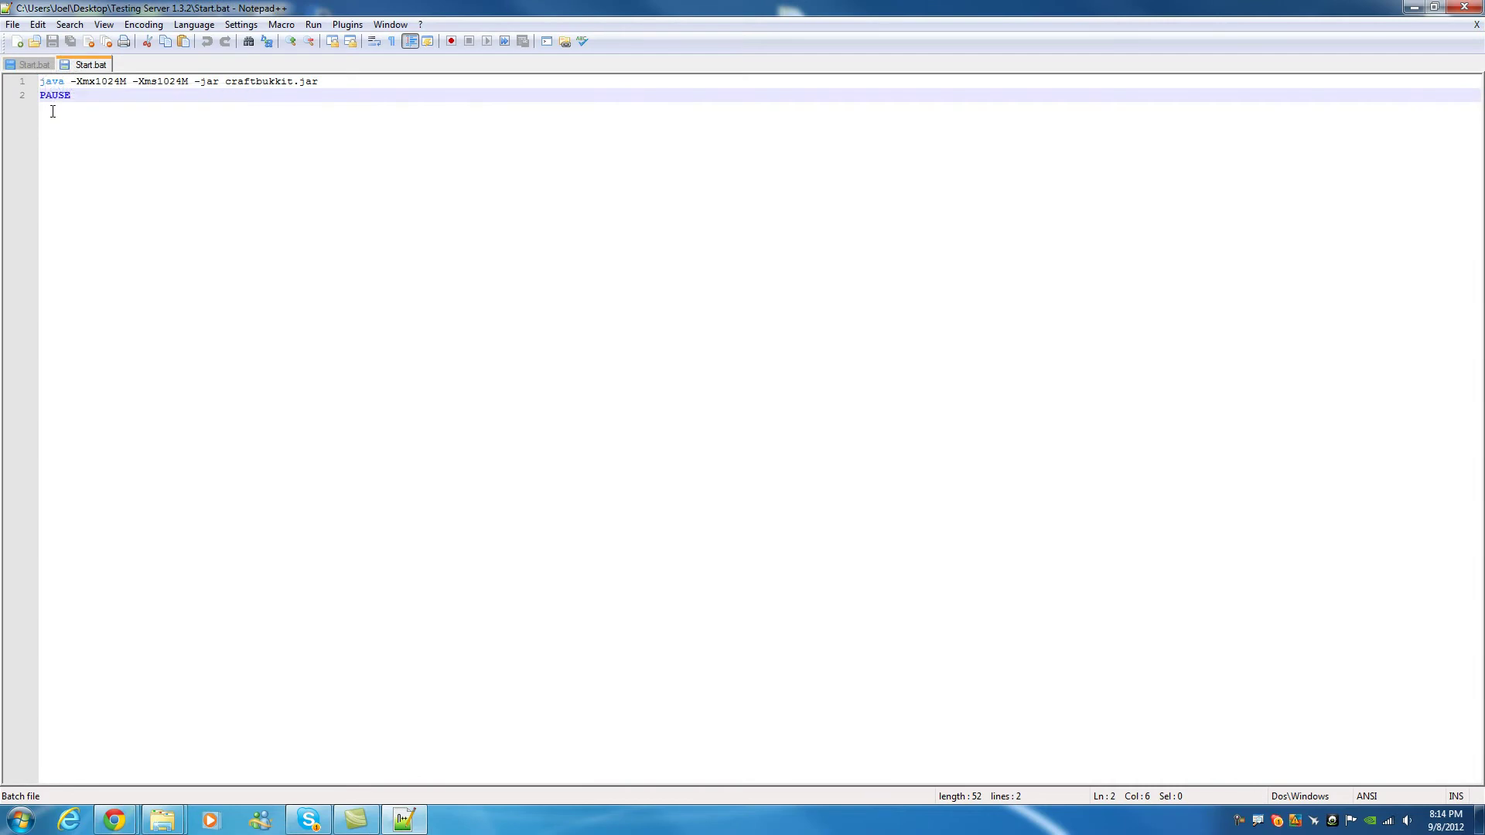
pyautogui.moveTo(82, 89); pyautogui.dragTo(27, 71)
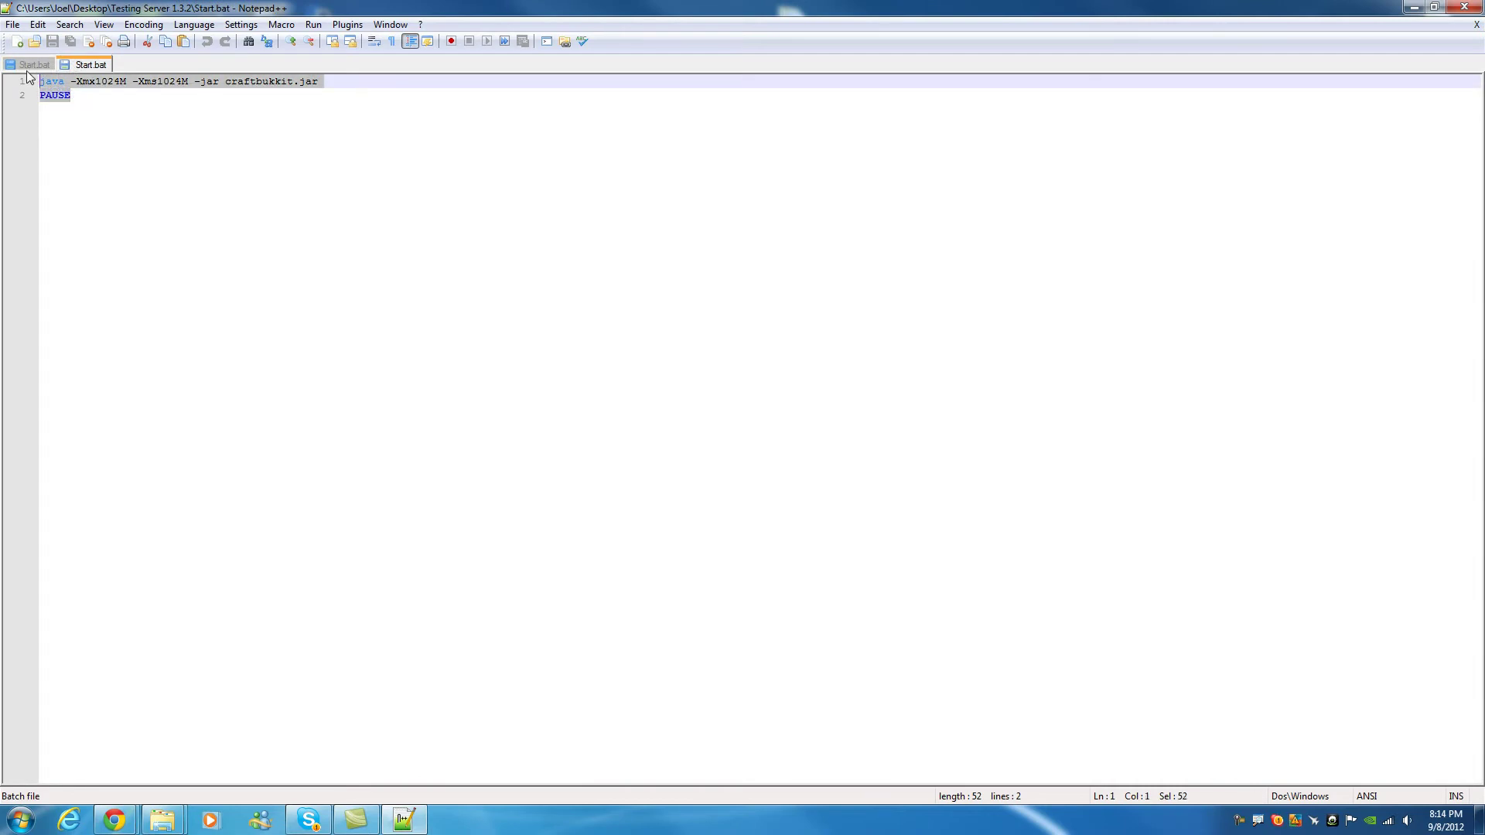
pyautogui.click(273, 97)
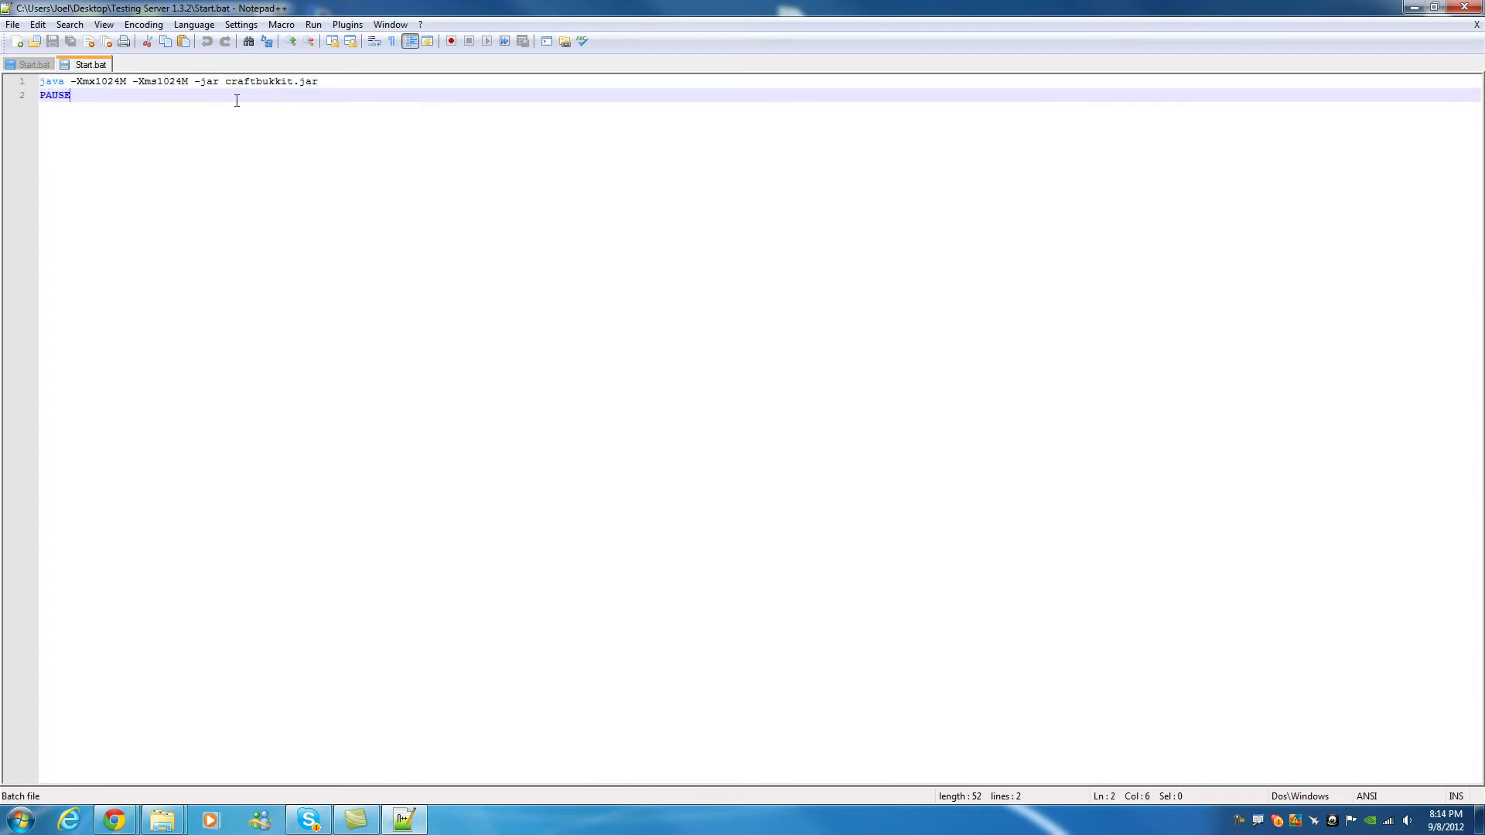
pyautogui.click(1476, 9)
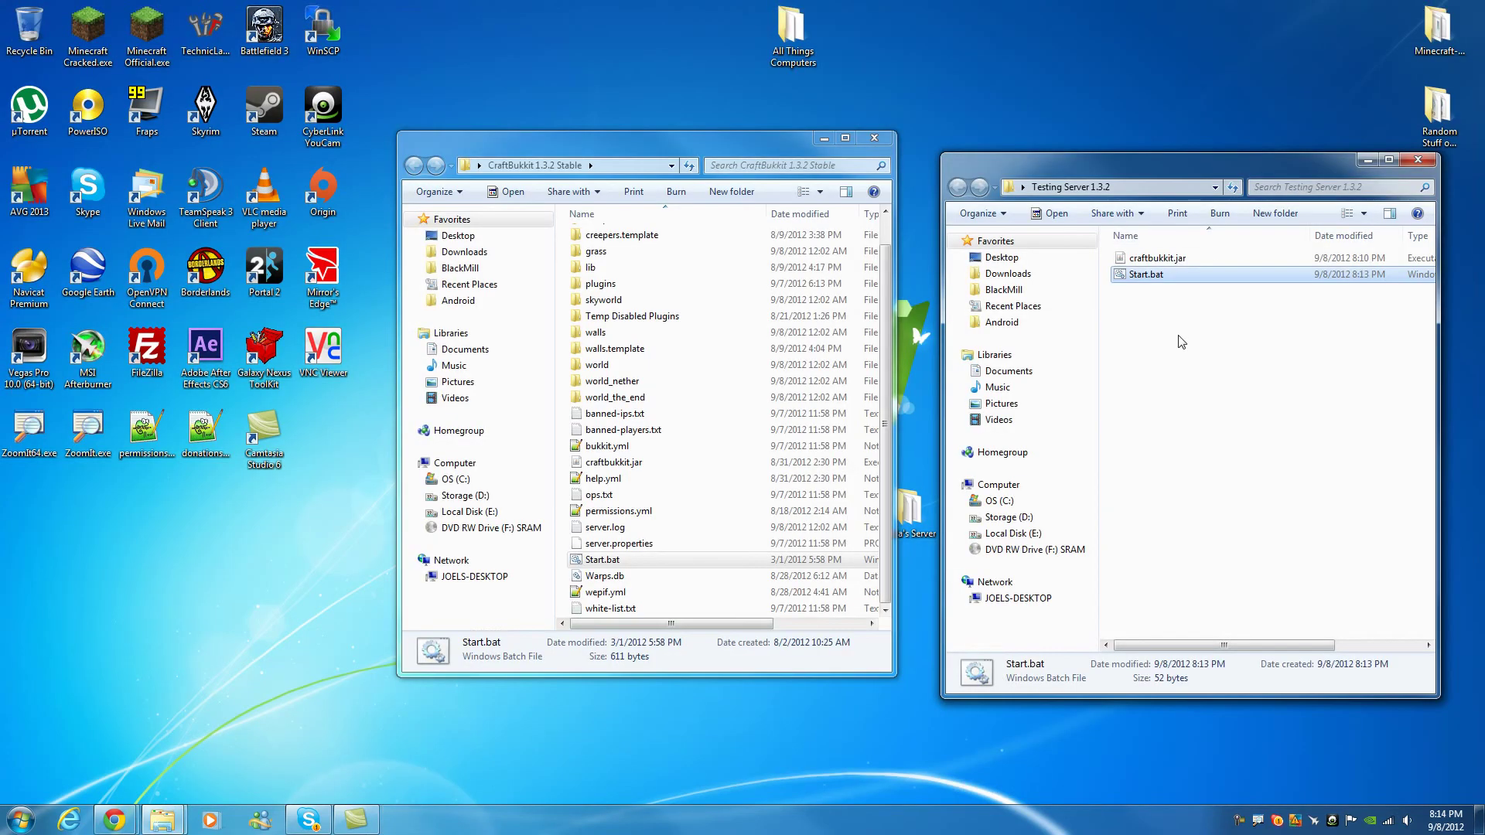
# Check the compatibility and privilege options in the properties of the test server's Start.bat, and close them without changes
pyautogui.click(1152, 277)
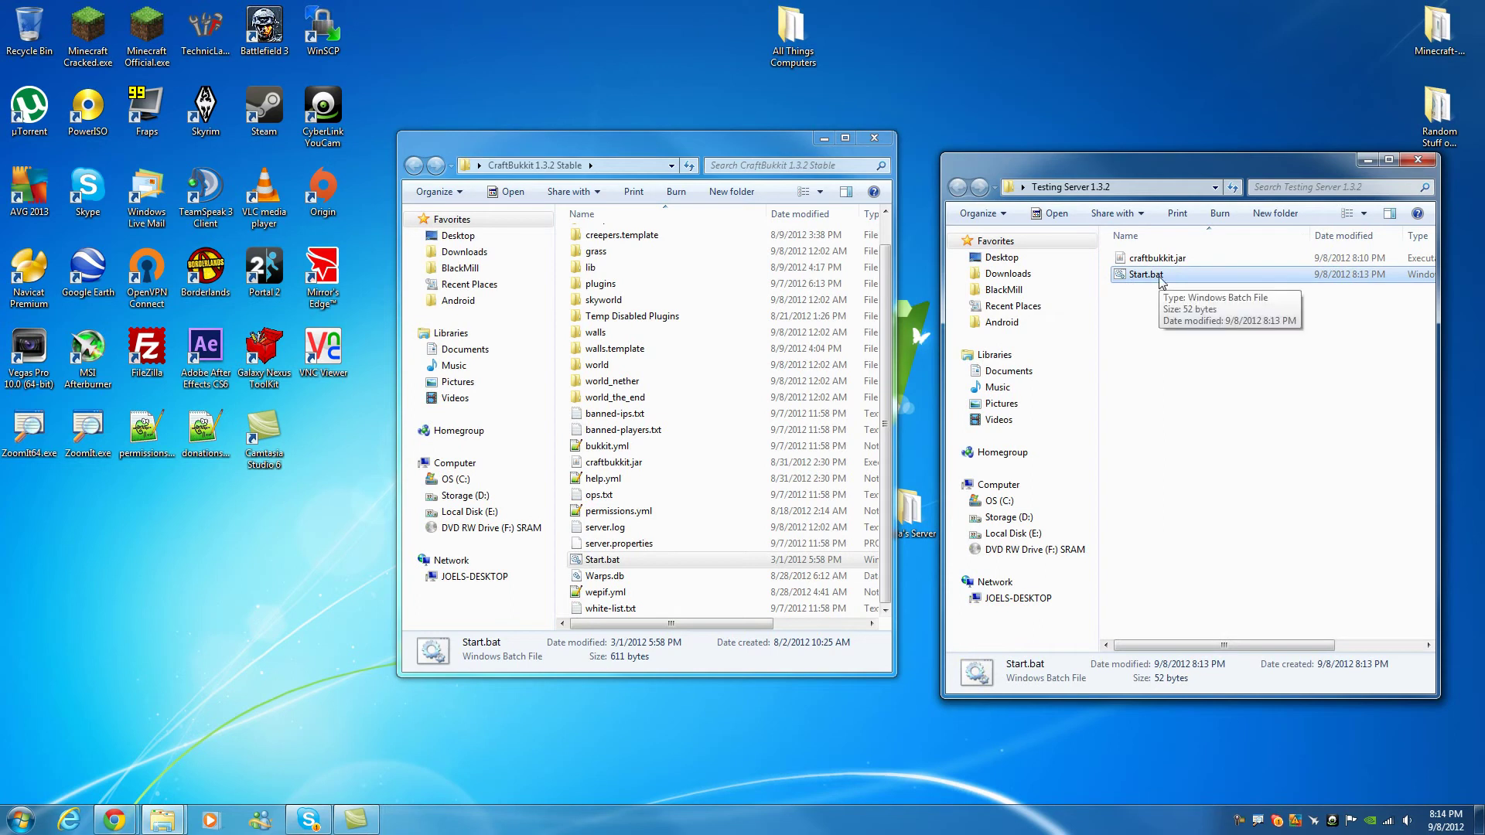
pyautogui.rightClick(1161, 281)
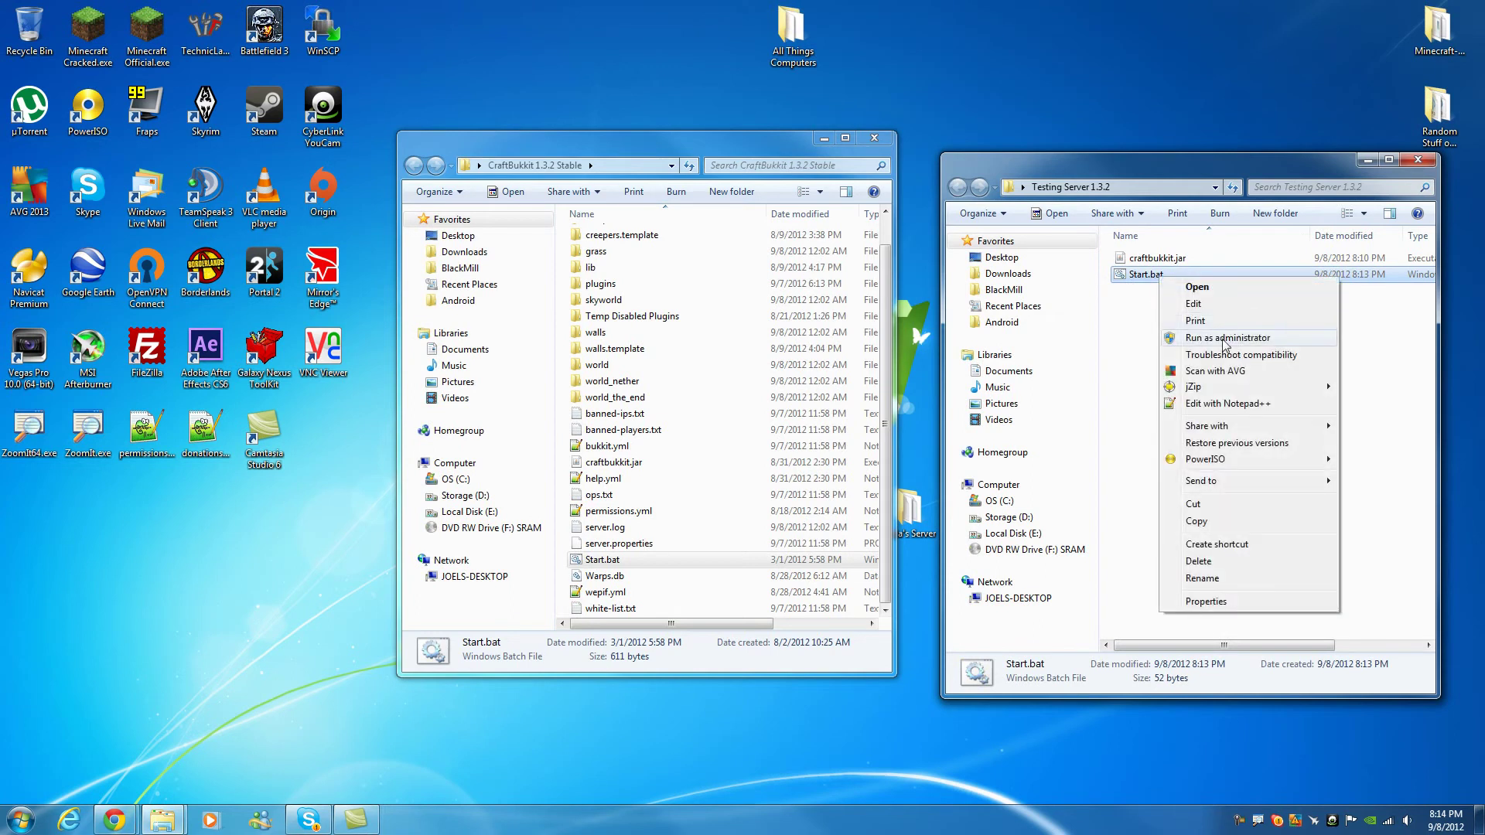
pyautogui.click(1213, 603)
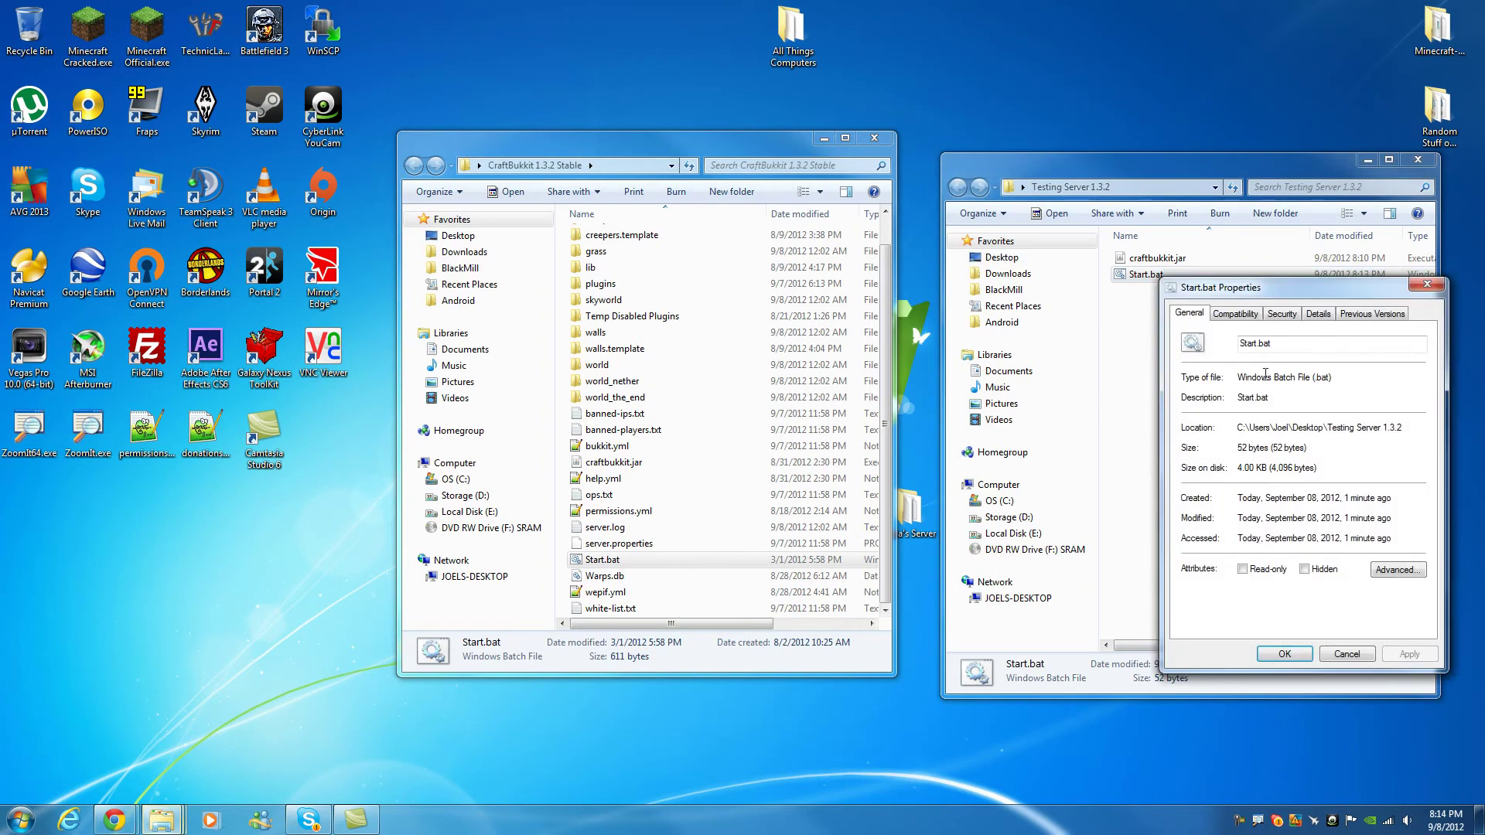
pyautogui.click(1235, 315)
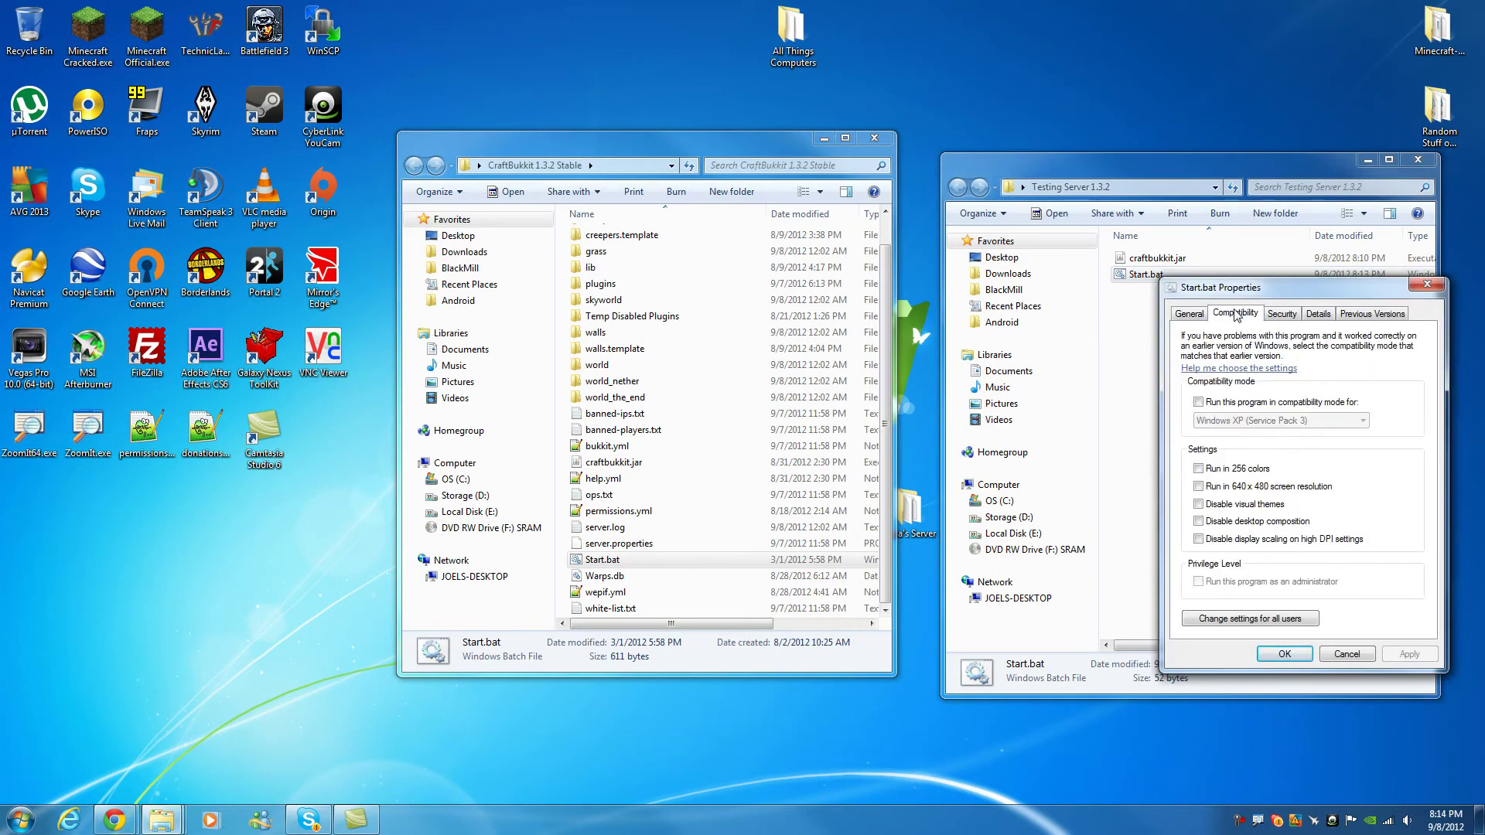
pyautogui.click(1426, 284)
# Run the test server's Start.bat as administrator, let startup finish, and shut the server down with the stop command
pyautogui.click(1143, 275)
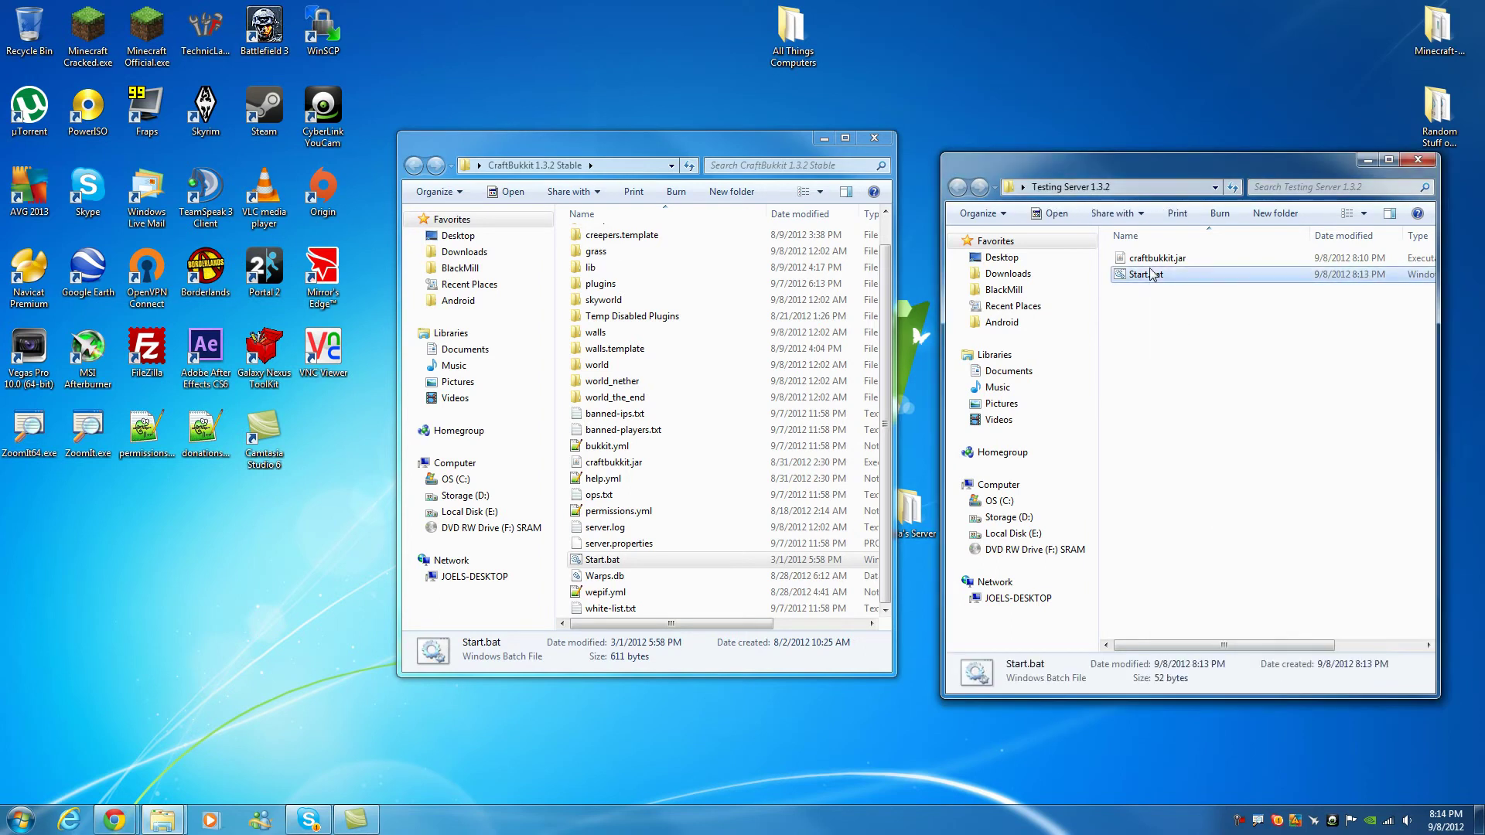
pyautogui.rightClick(1150, 272)
pyautogui.click(1230, 329)
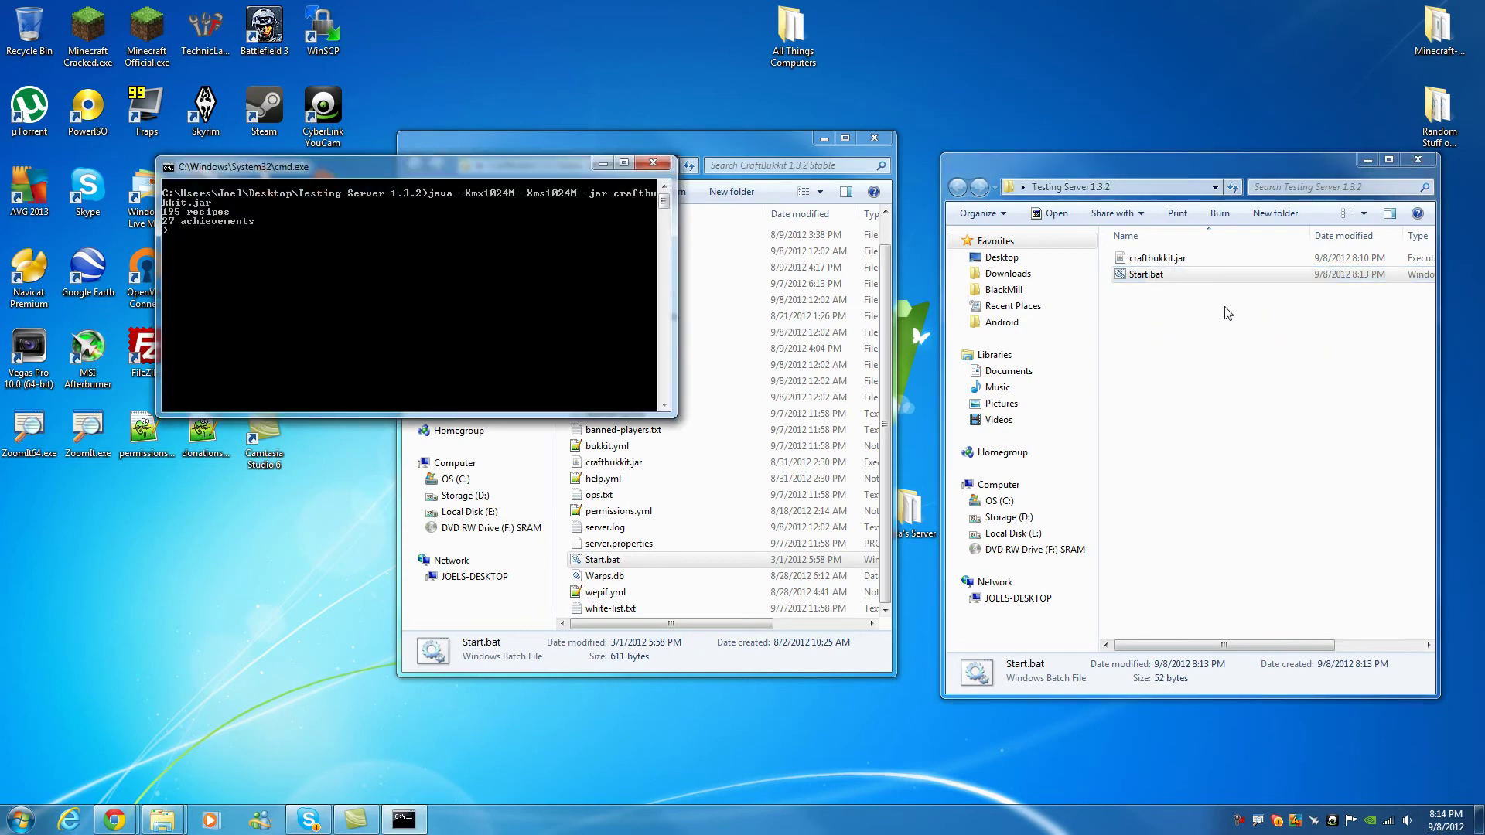
pyautogui.moveTo(464, 166); pyautogui.dragTo(823, 212)
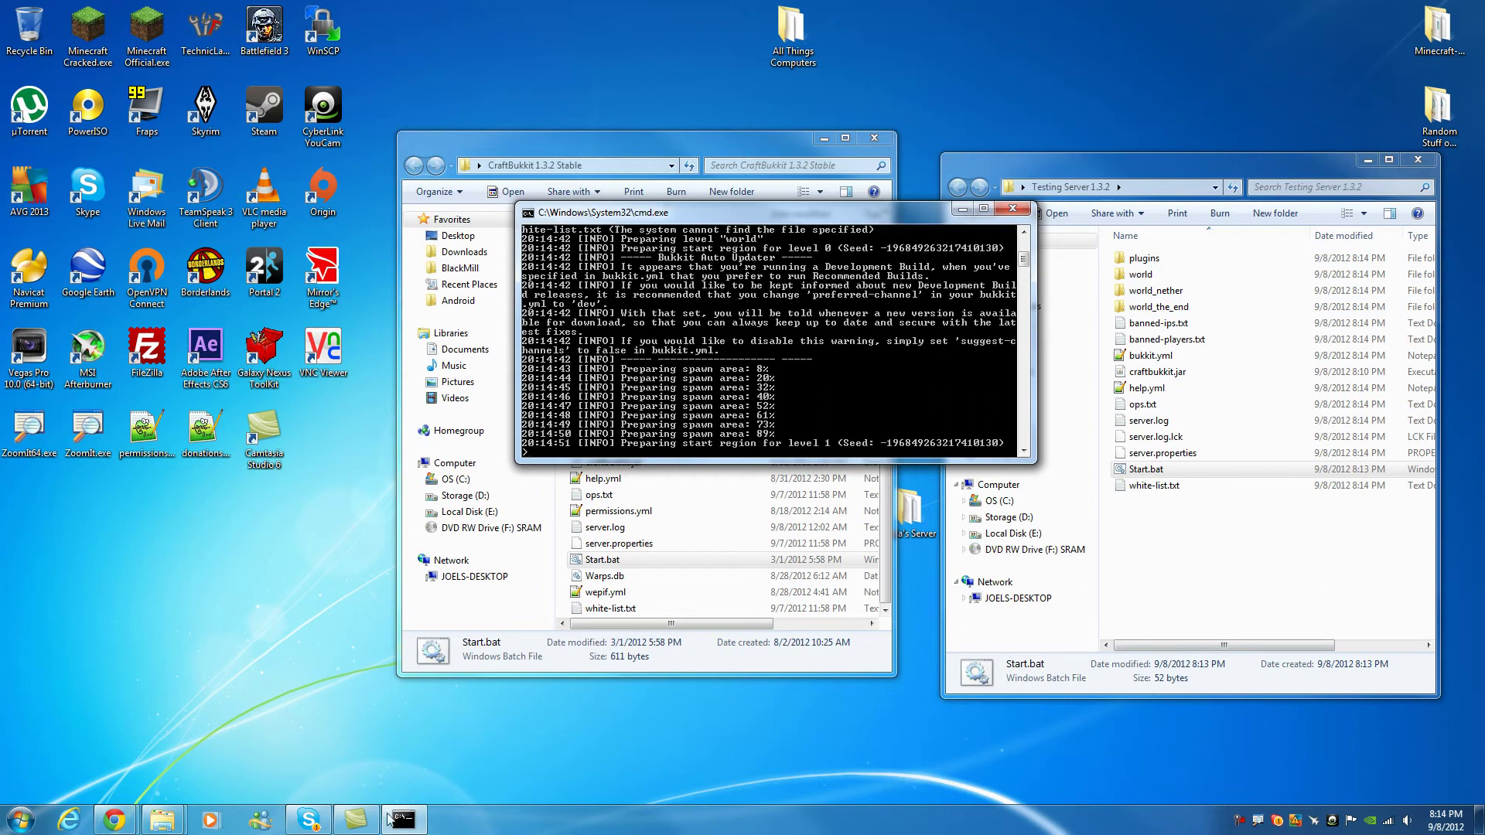
pyautogui.moveTo(353, 830)
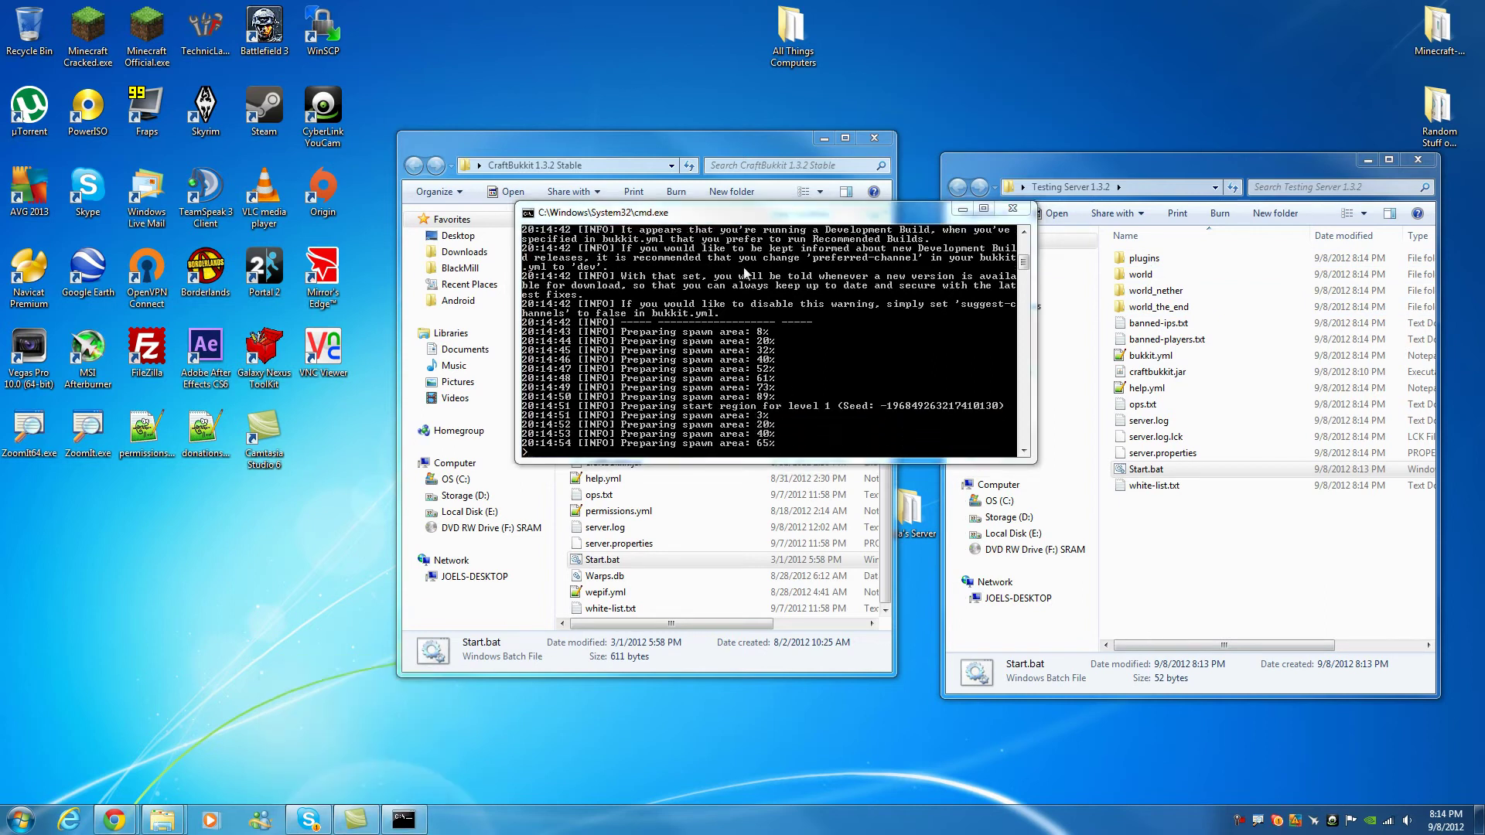
pyautogui.moveTo(858, 219); pyautogui.dragTo(561, 302)
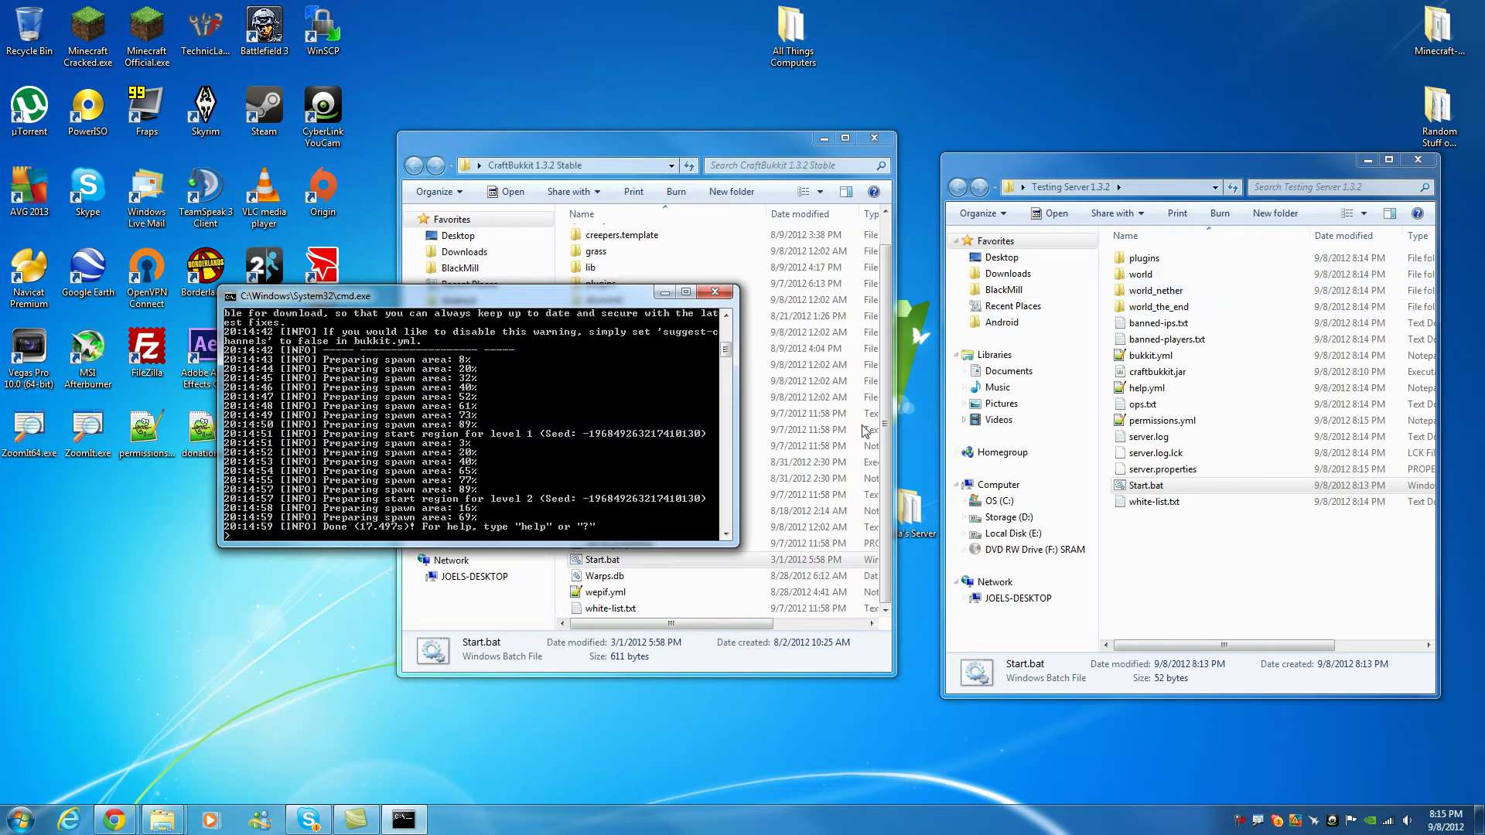
pyautogui.press('Return')
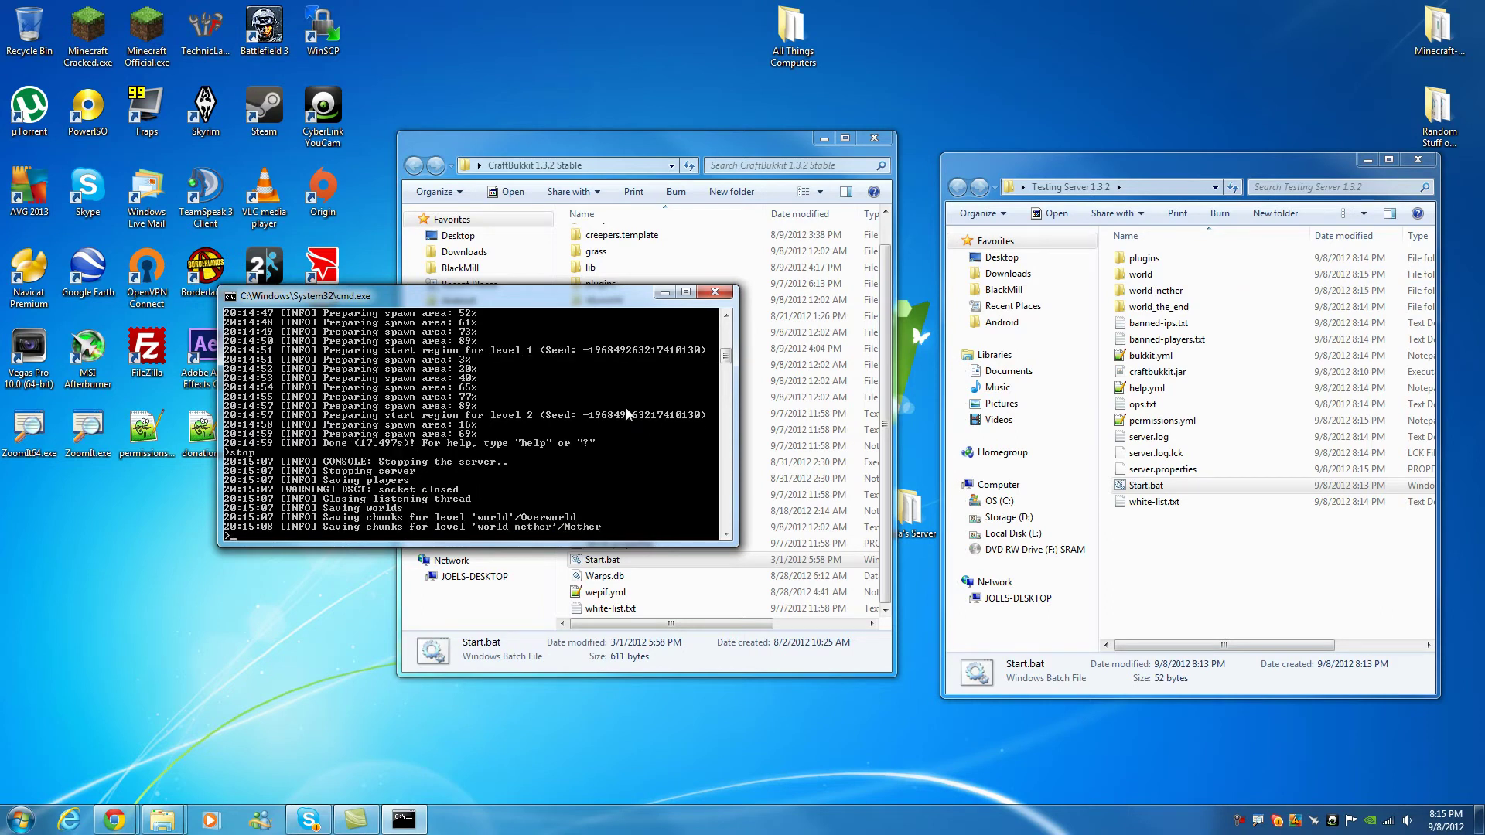
pyautogui.press('Return')
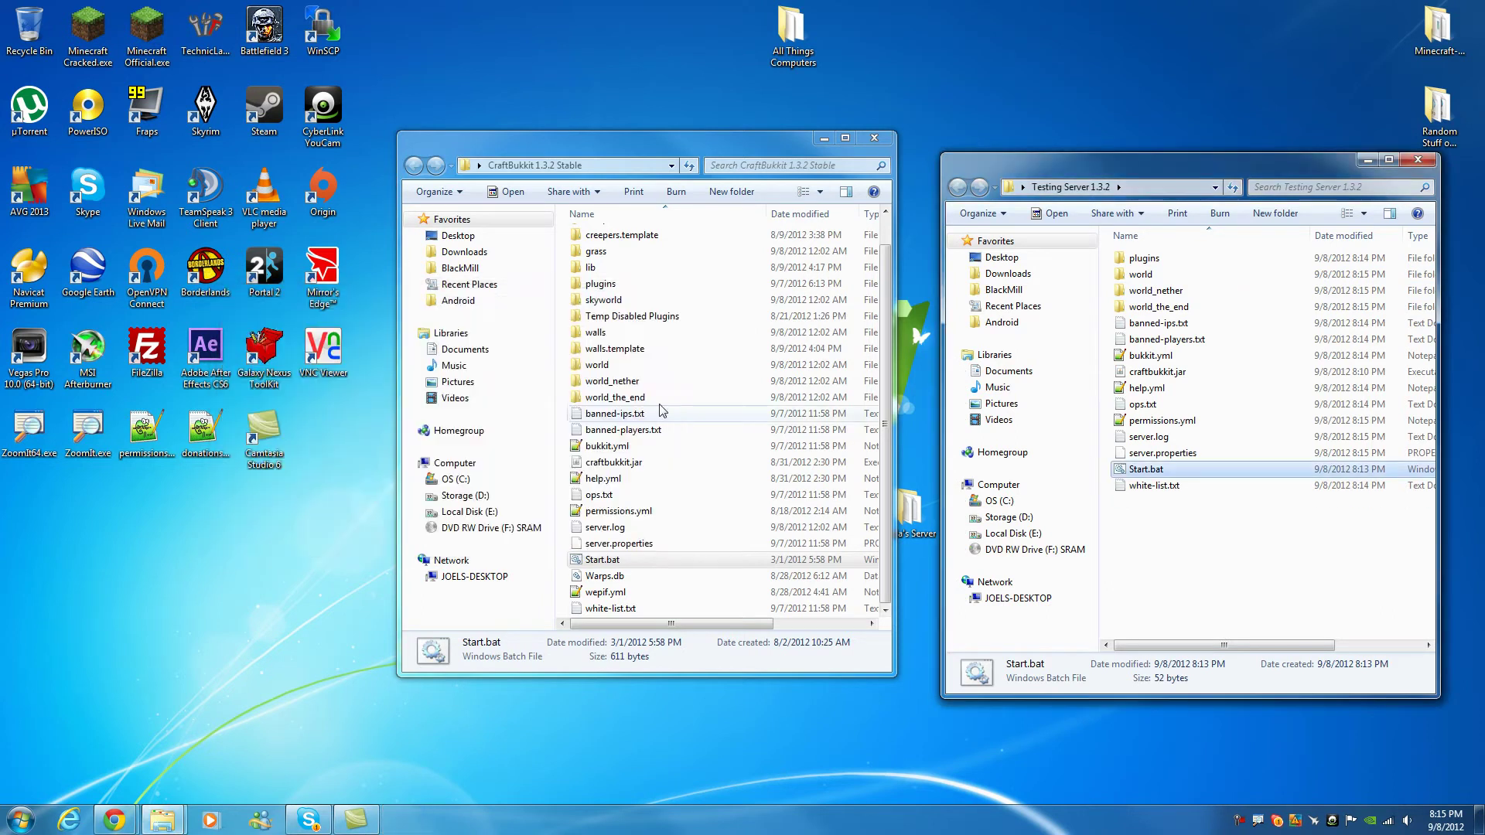
# Launch the test server again by opening Start.bat normally, stop it with the stop command, and dismiss the console
pyautogui.doubleClick(1192, 470)
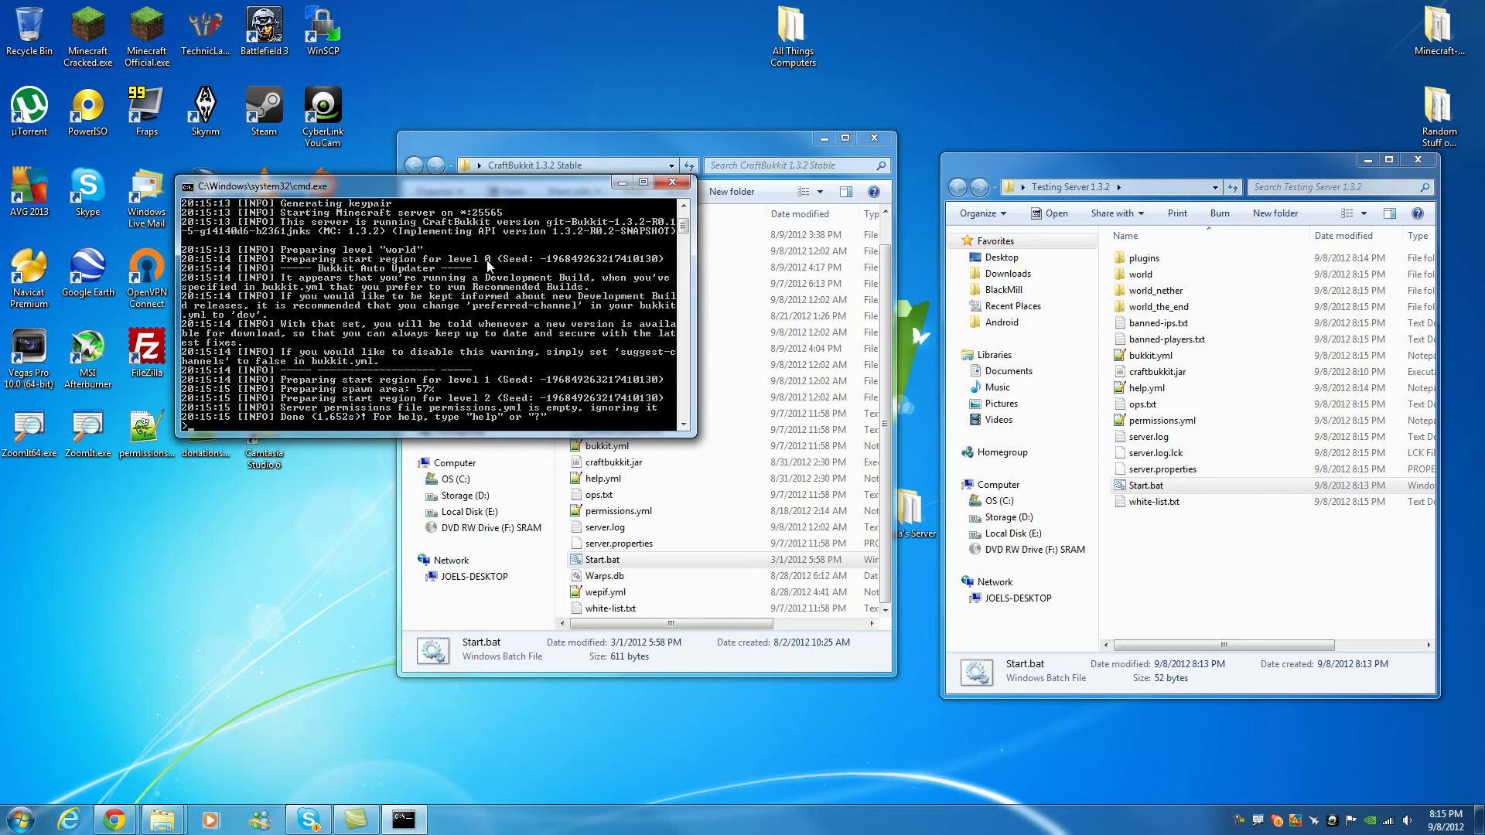
pyautogui.press('Return')
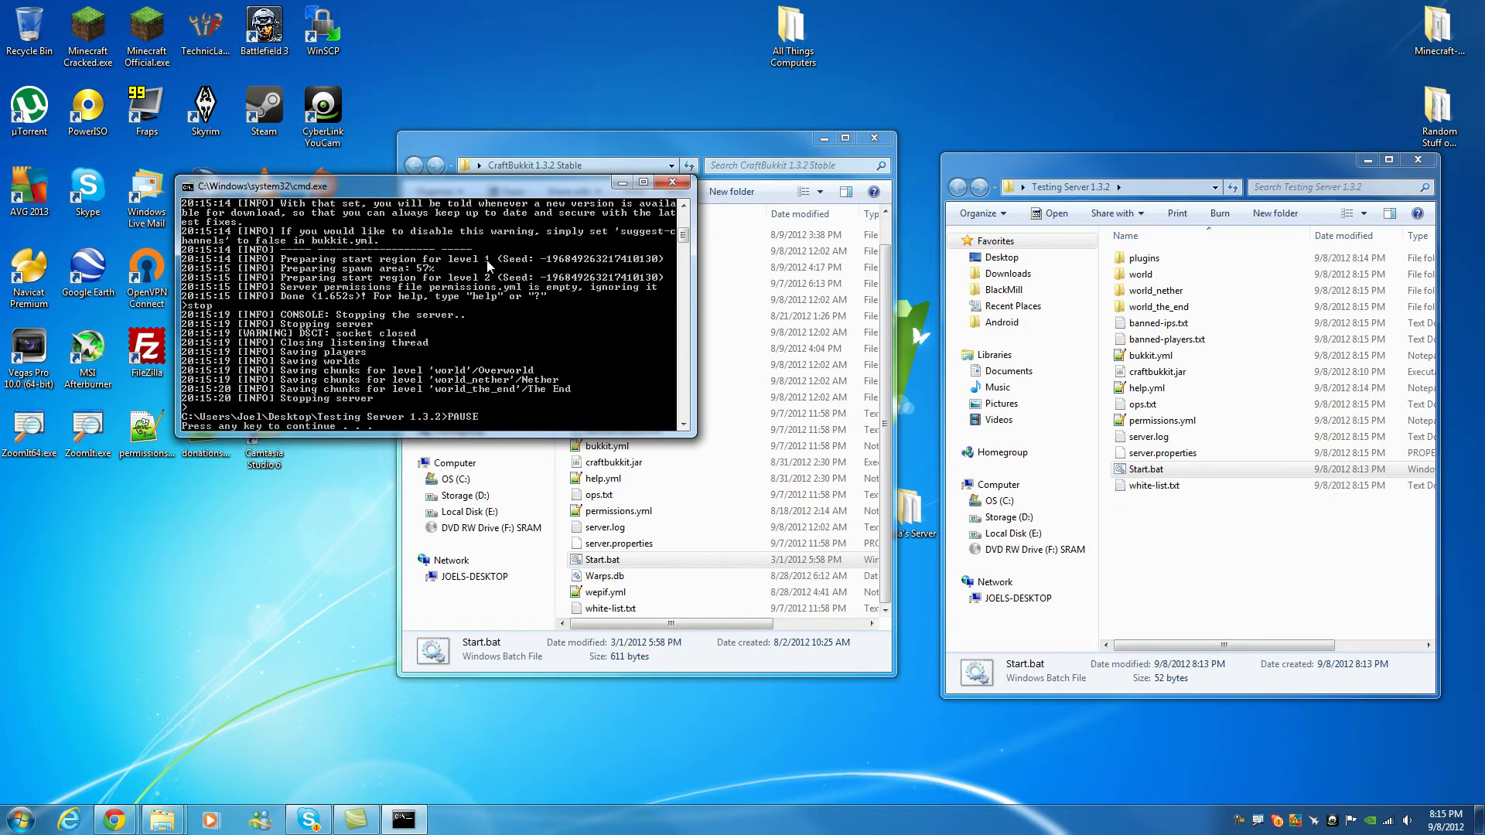
pyautogui.press('Return')
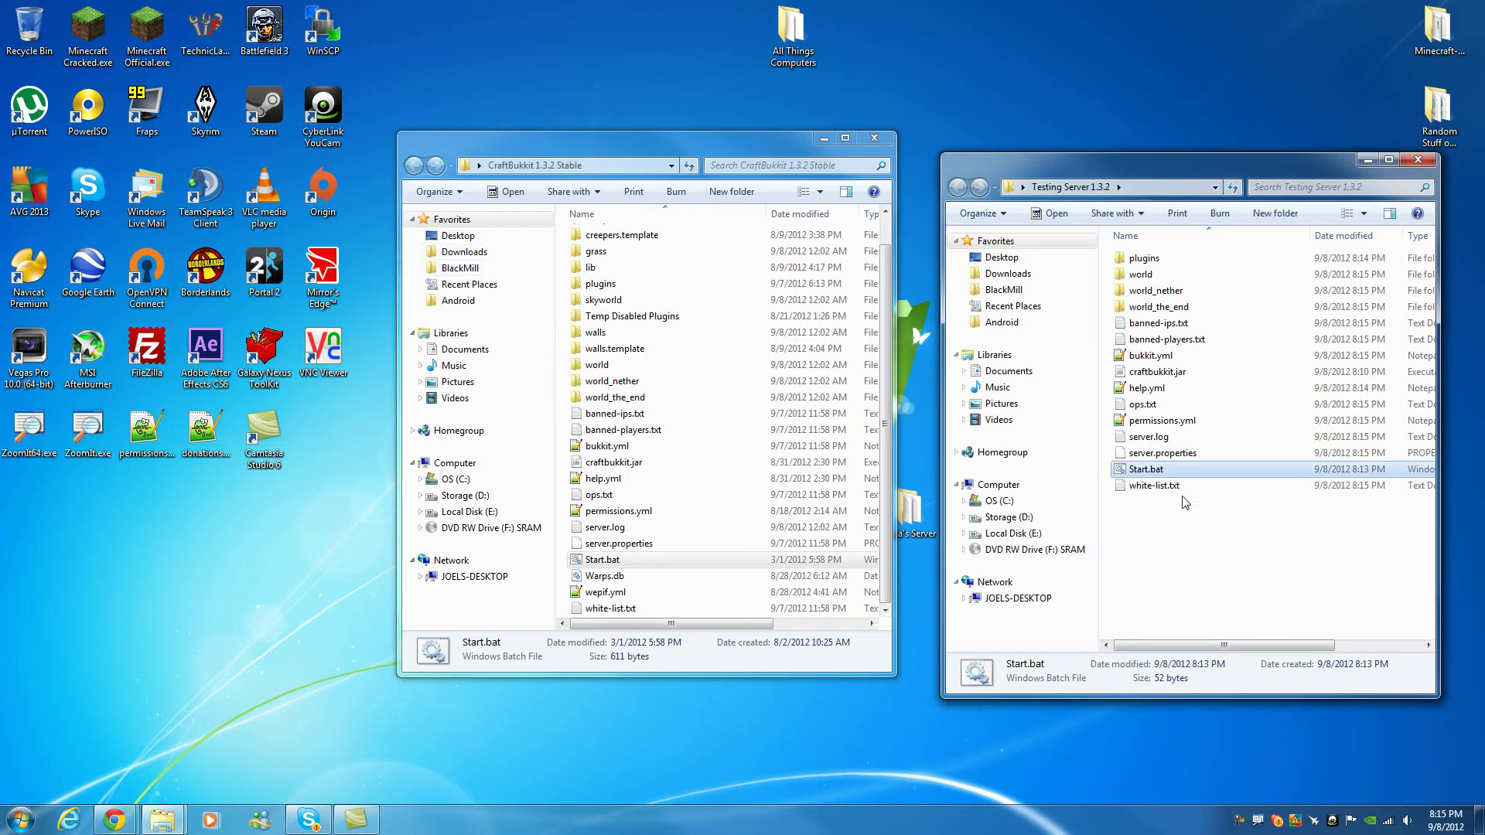
pyautogui.rightClick(1157, 474)
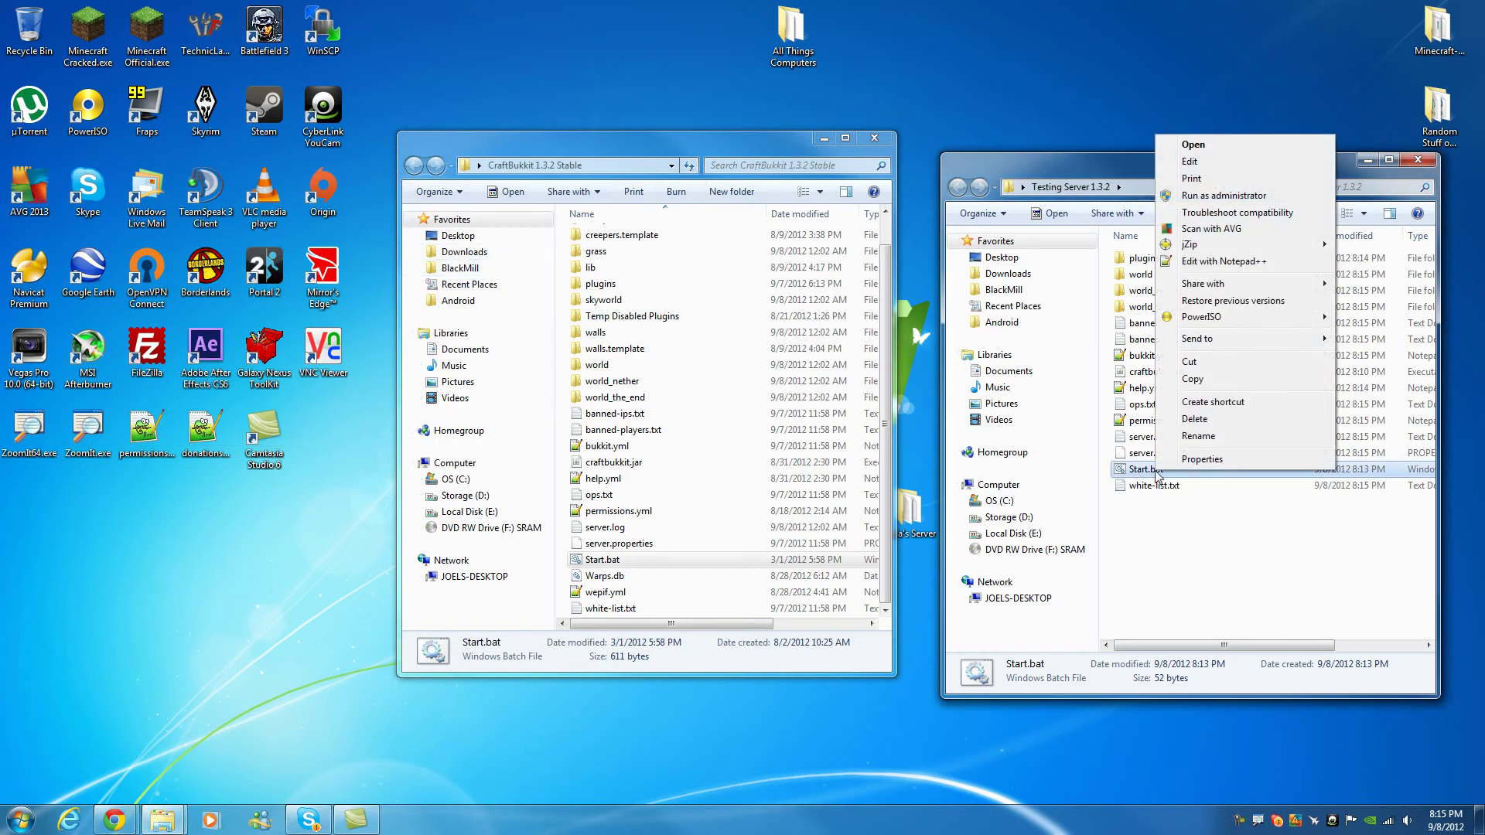
pyautogui.click(1164, 566)
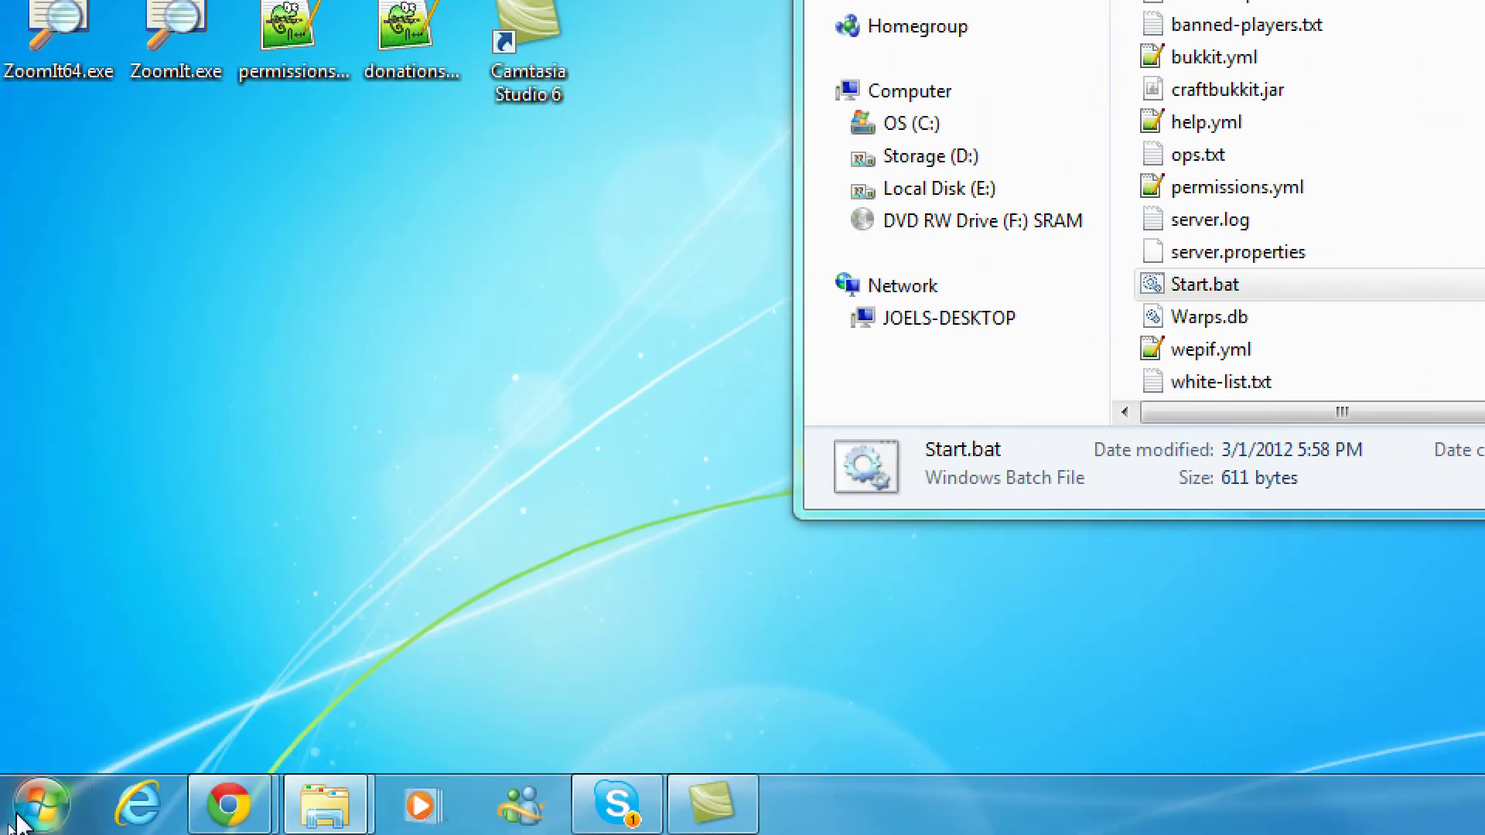
# Open the computer's system properties from the Start menu to check the installed memory and the operating system type
pyautogui.click(20, 818)
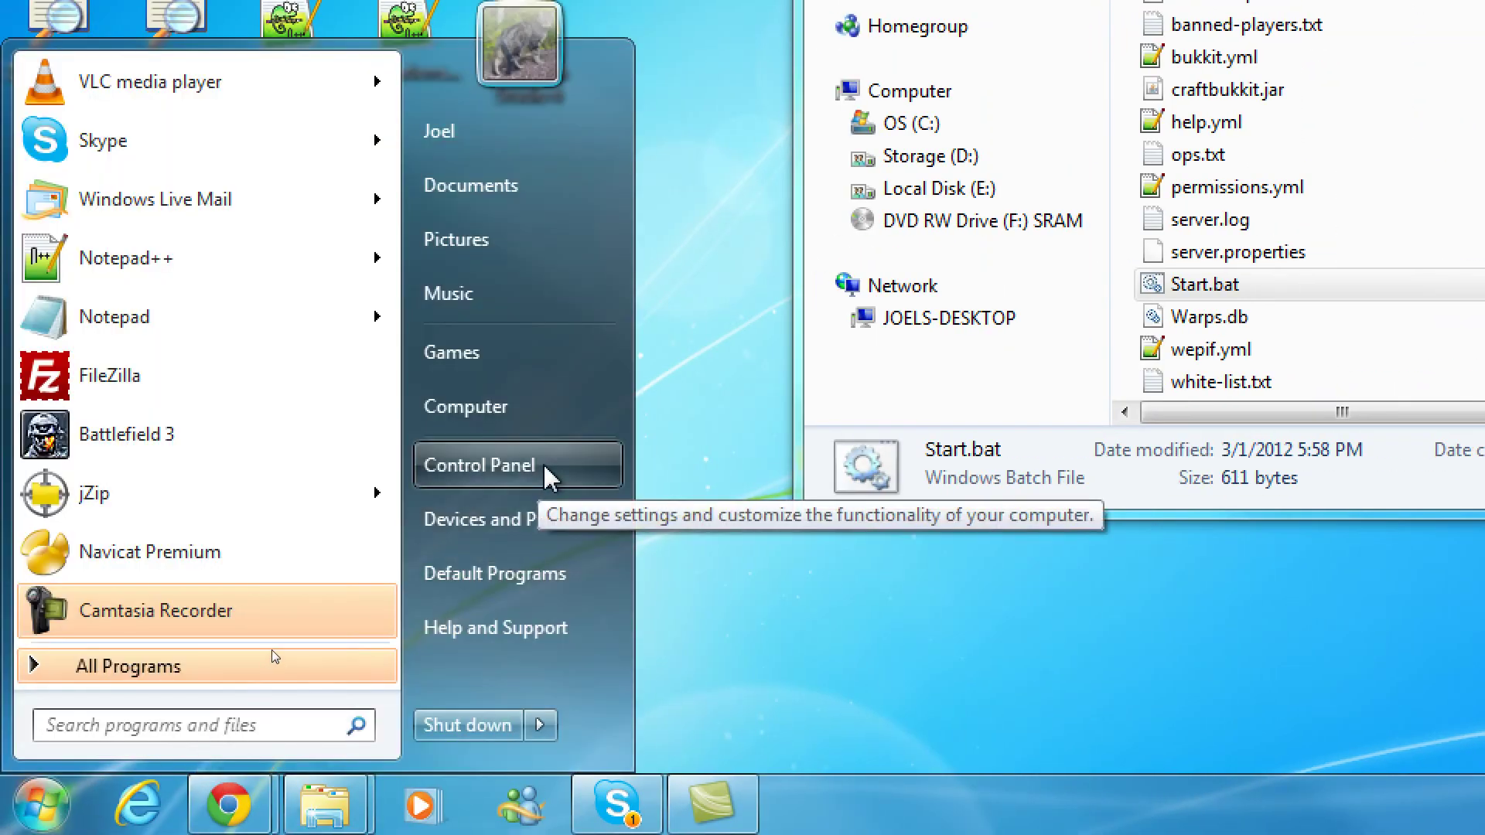
pyautogui.rightClick(569, 473)
pyautogui.rightClick(471, 461)
pyautogui.rightClick(503, 414)
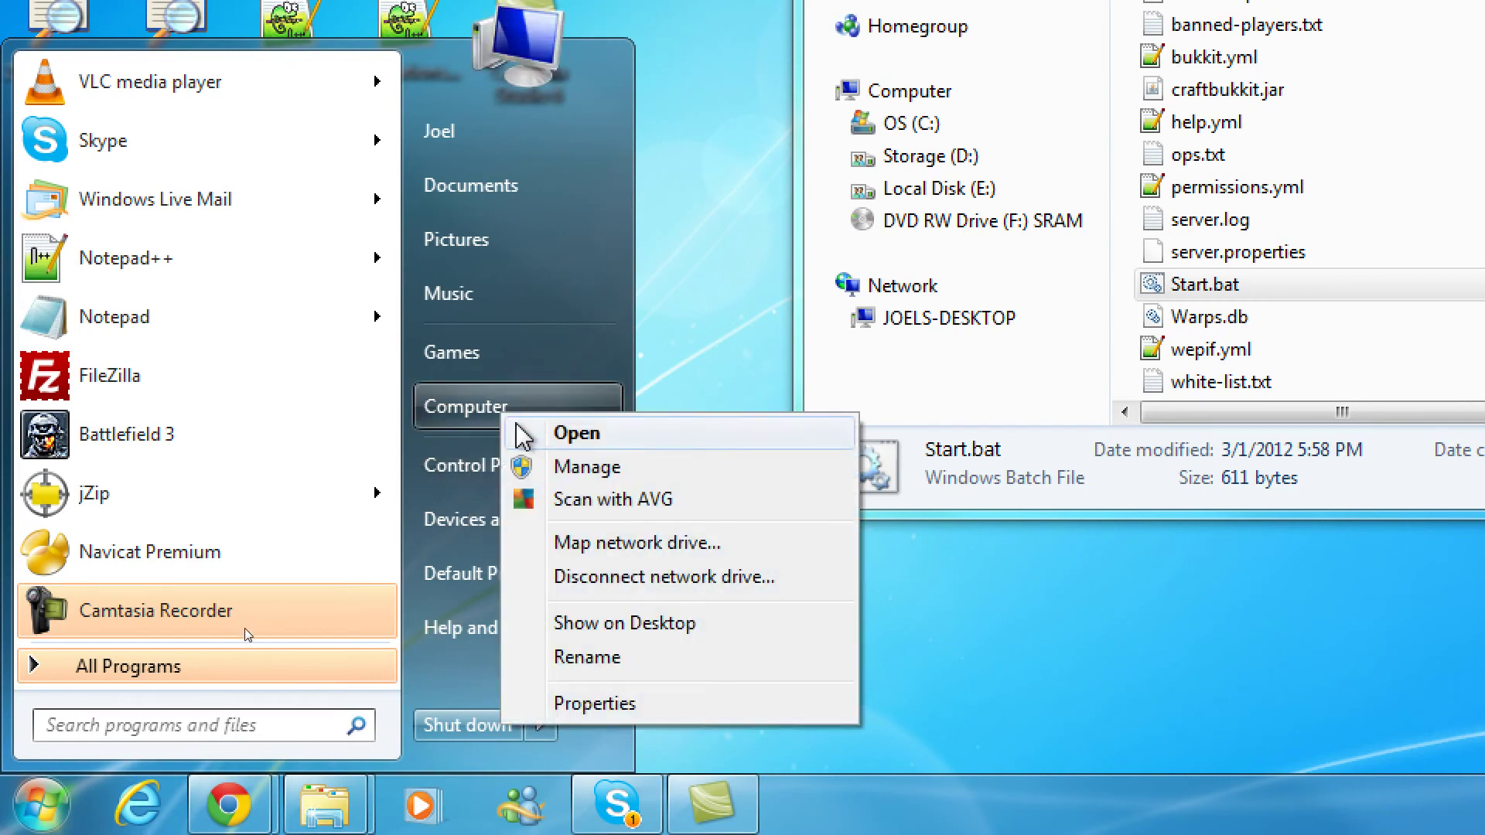
pyautogui.click(638, 704)
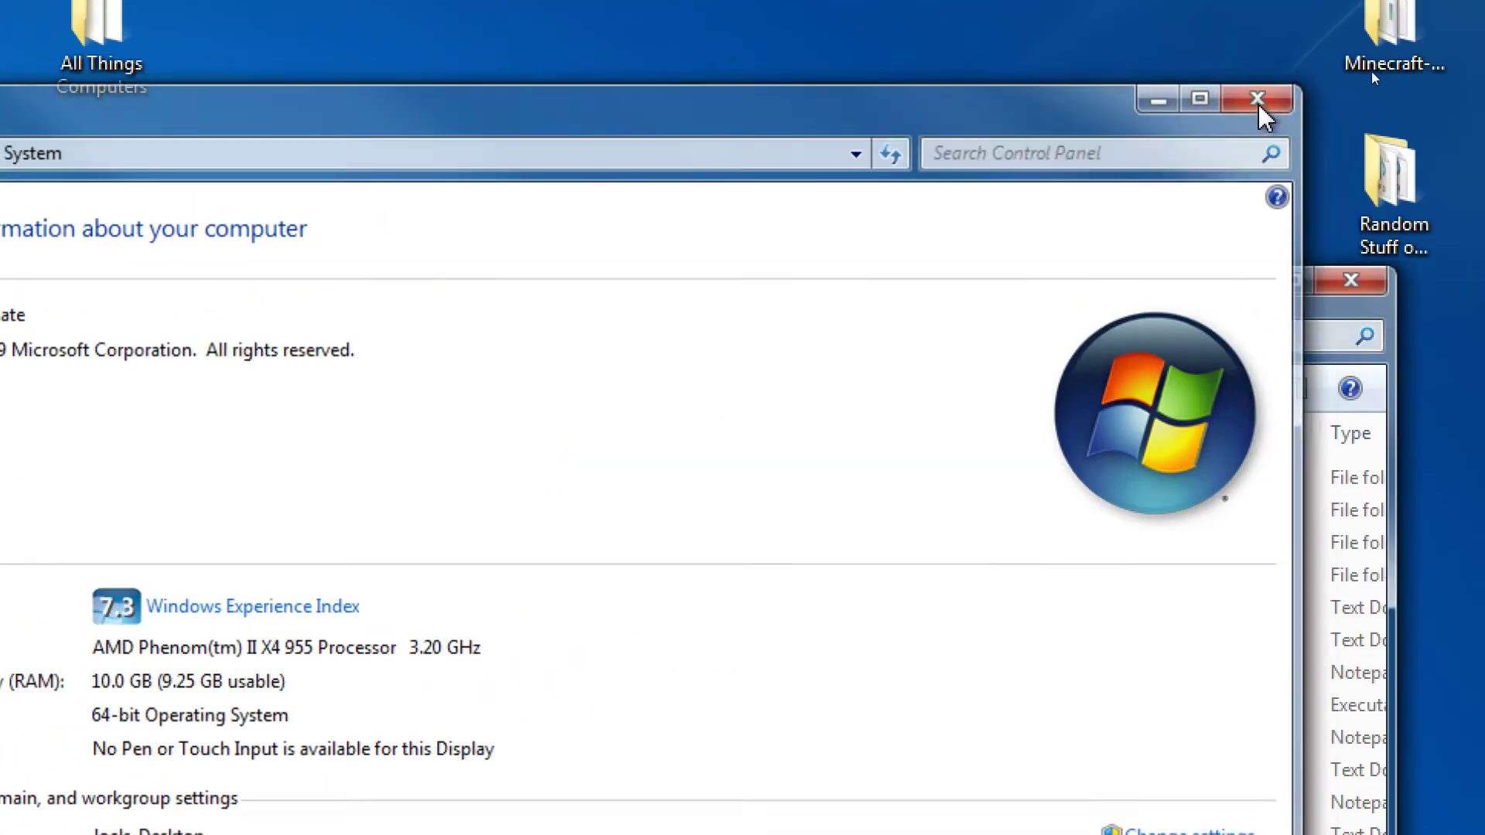
# Close the system properties and open the test server's Start.bat for editing in Notepad++
pyautogui.click(1258, 102)
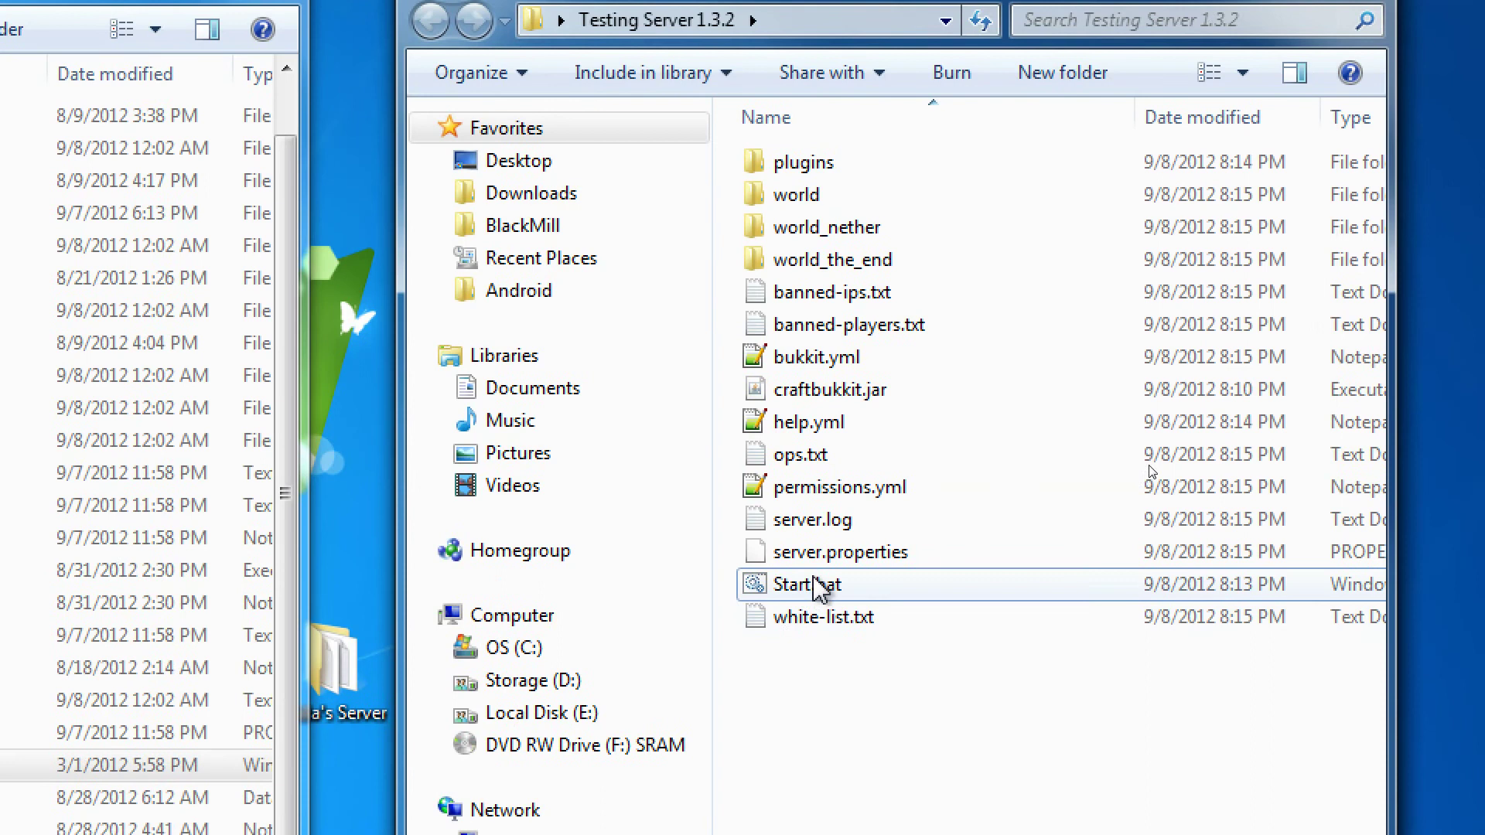
pyautogui.rightClick(818, 588)
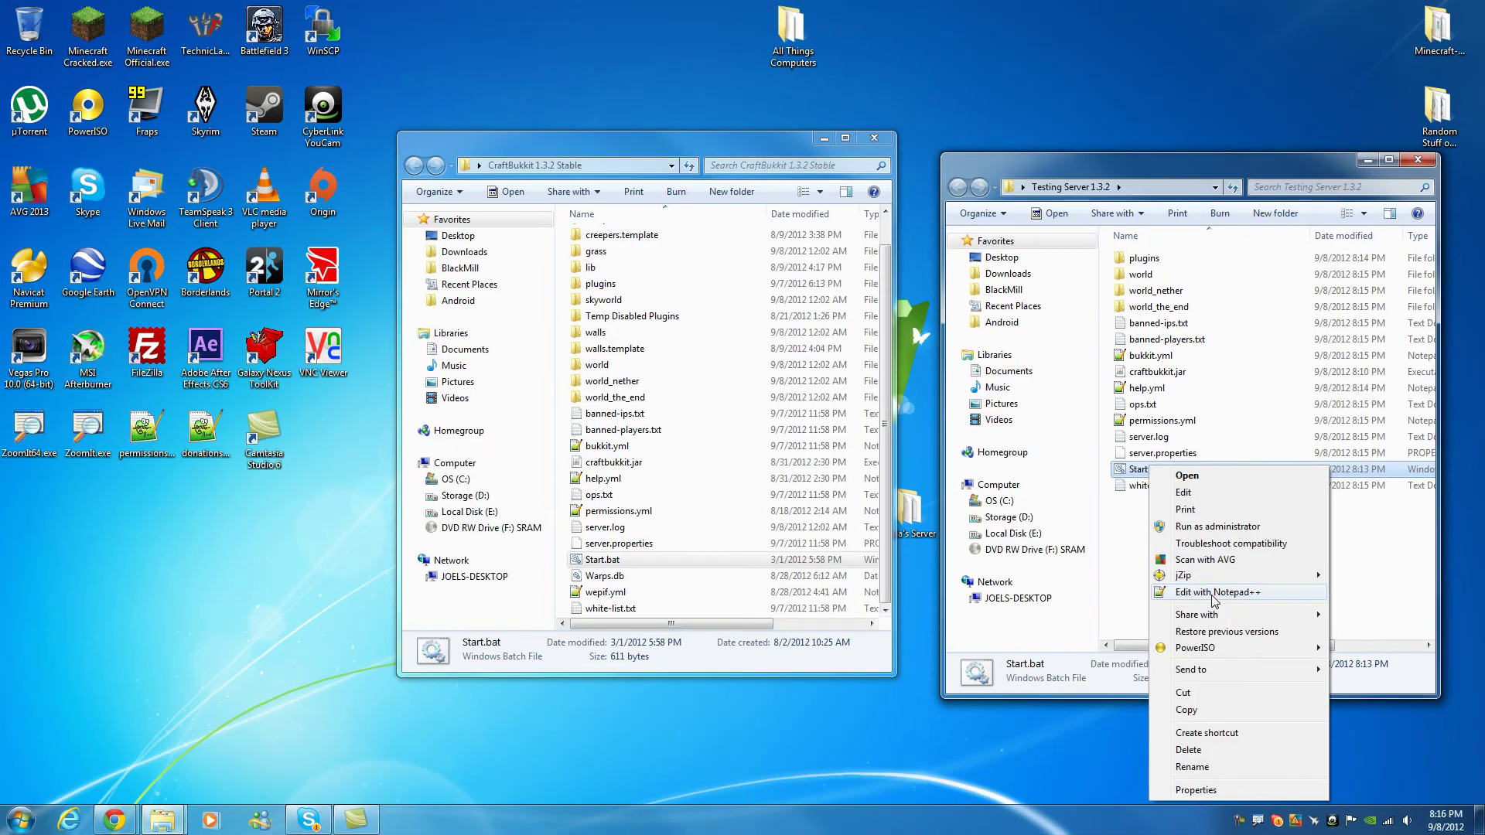
pyautogui.click(1213, 594)
pyautogui.moveTo(569, 5); pyautogui.dragTo(576, 100)
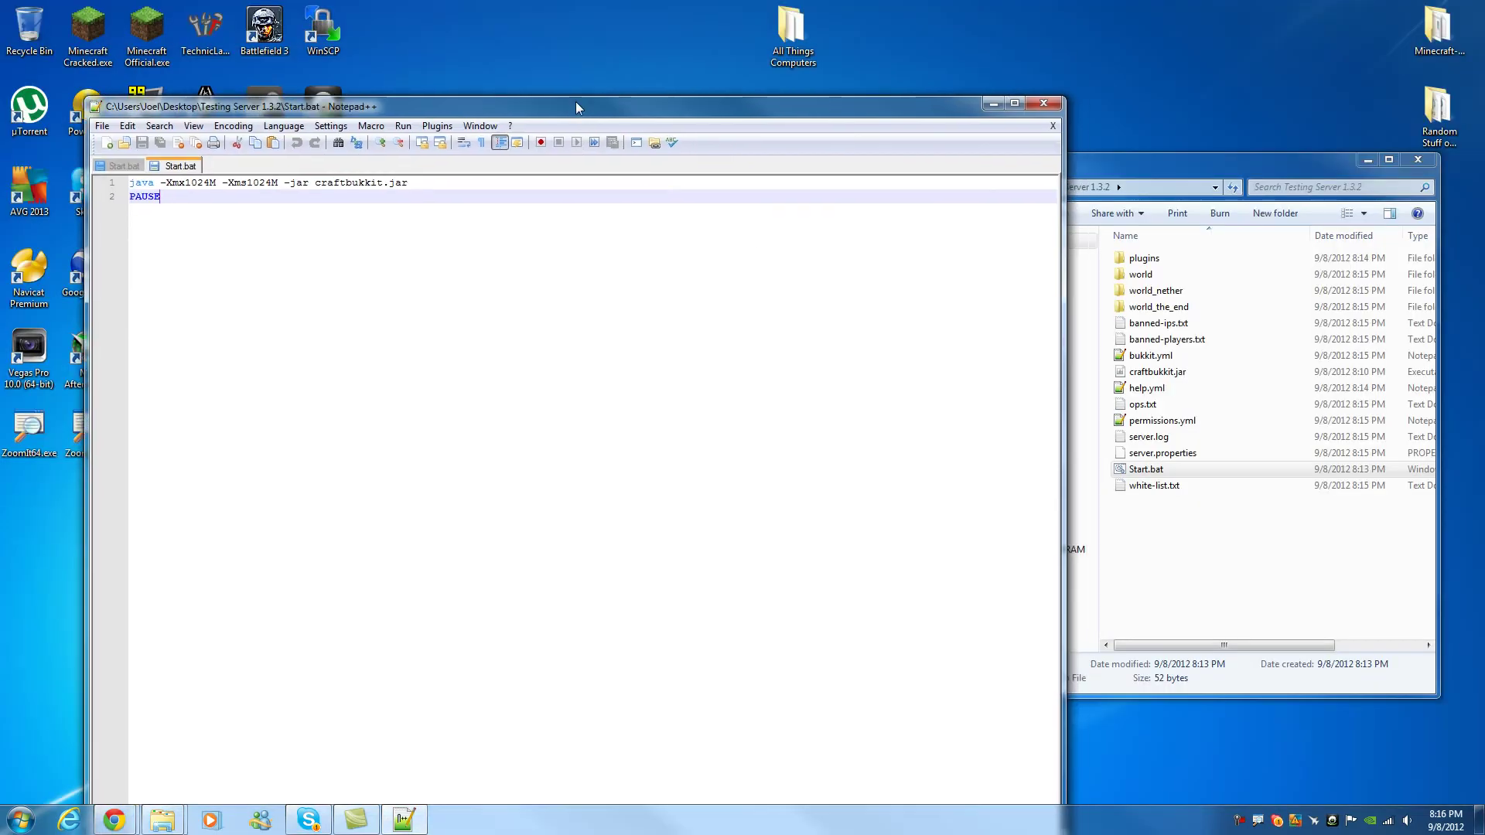
# Open the test server's Start.bat in plain Notepad to compare it with the Notepad++ view, and close Notepad
pyautogui.click(21, 816)
pyautogui.write('note')
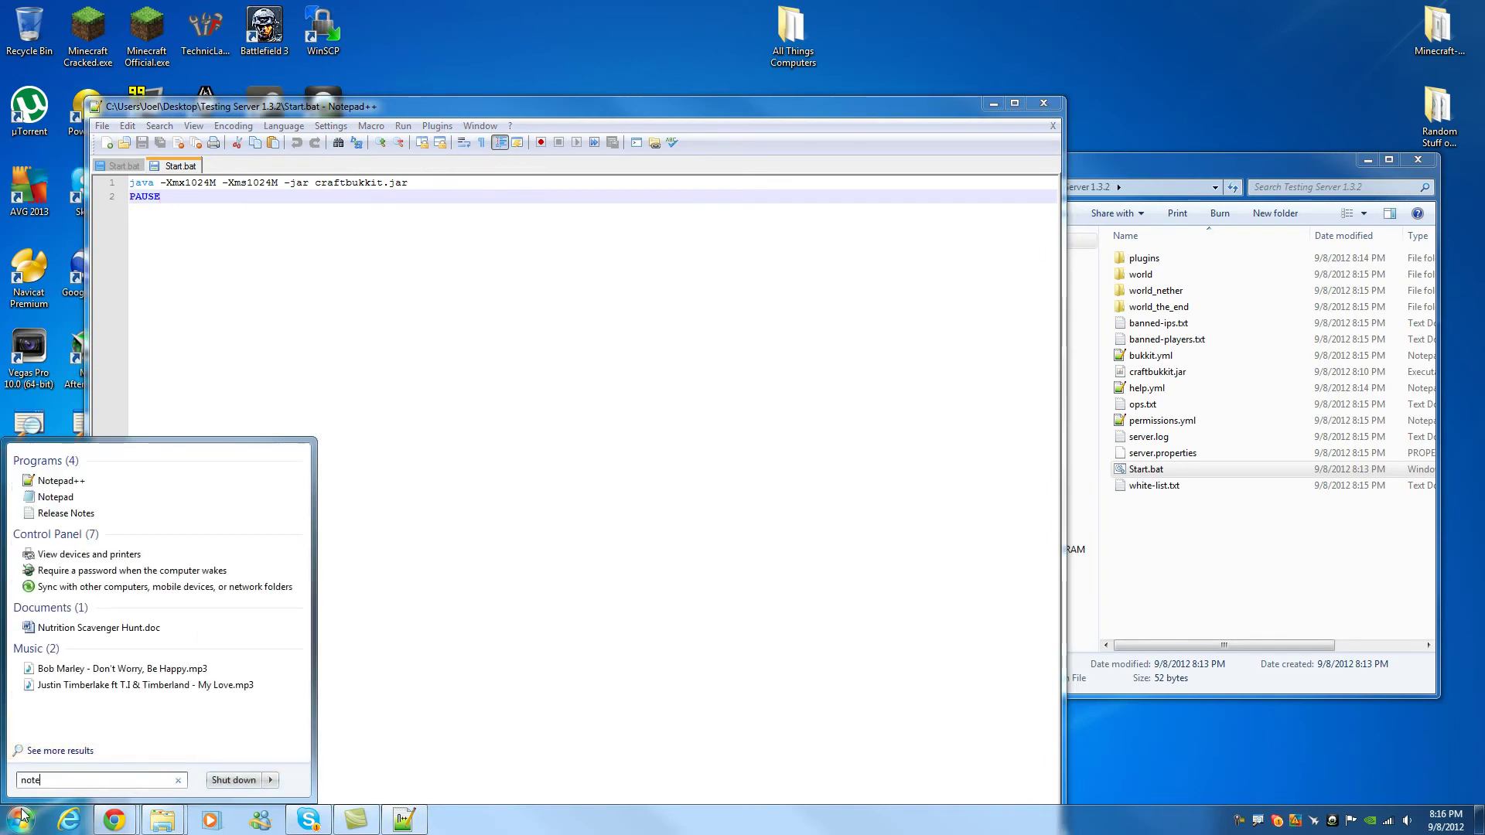
pyautogui.press('Return')
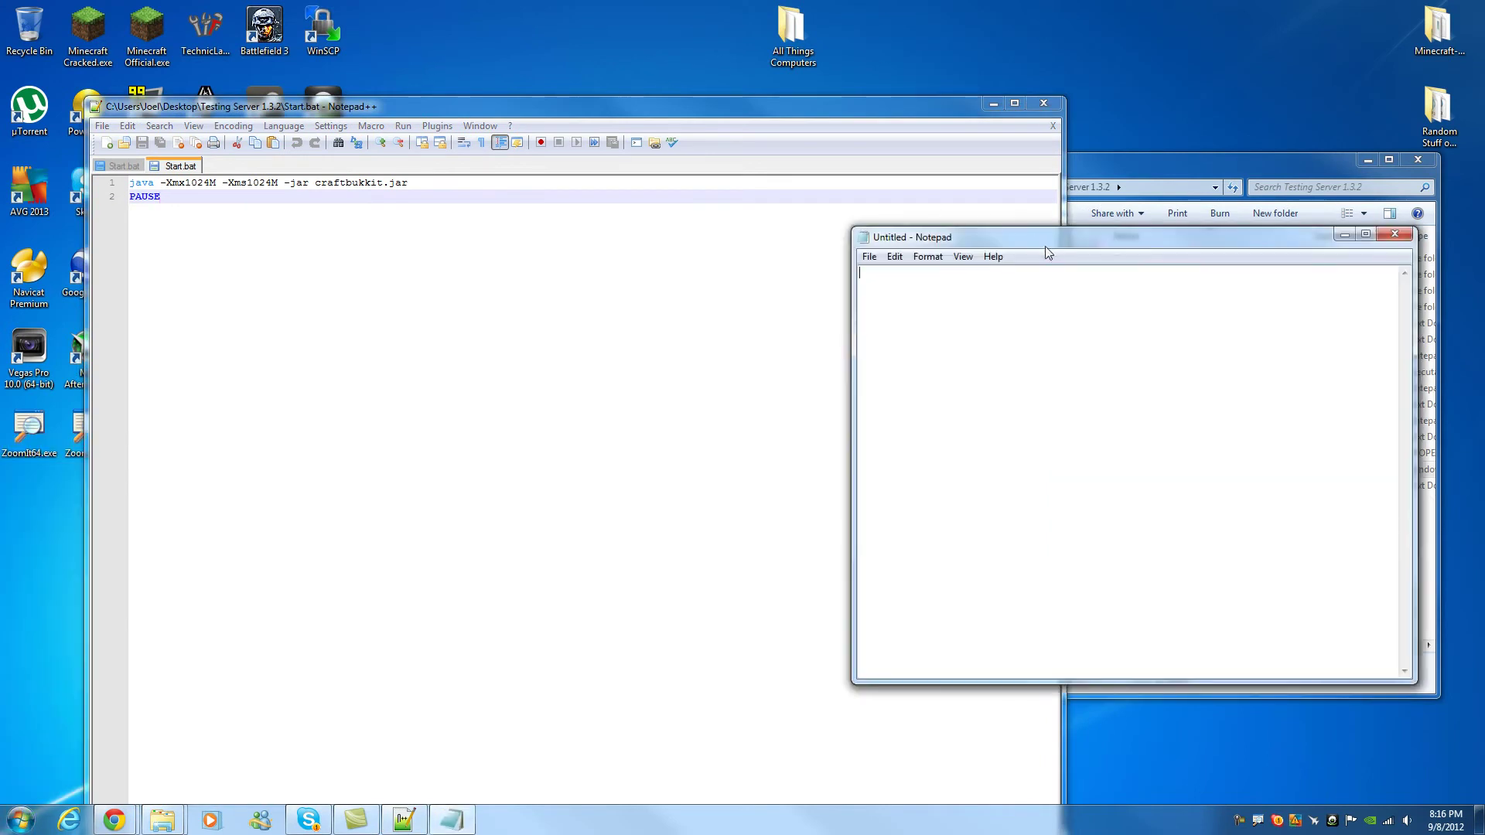
pyautogui.moveTo(1056, 244); pyautogui.dragTo(715, 247)
pyautogui.moveTo(1146, 469); pyautogui.dragTo(699, 451)
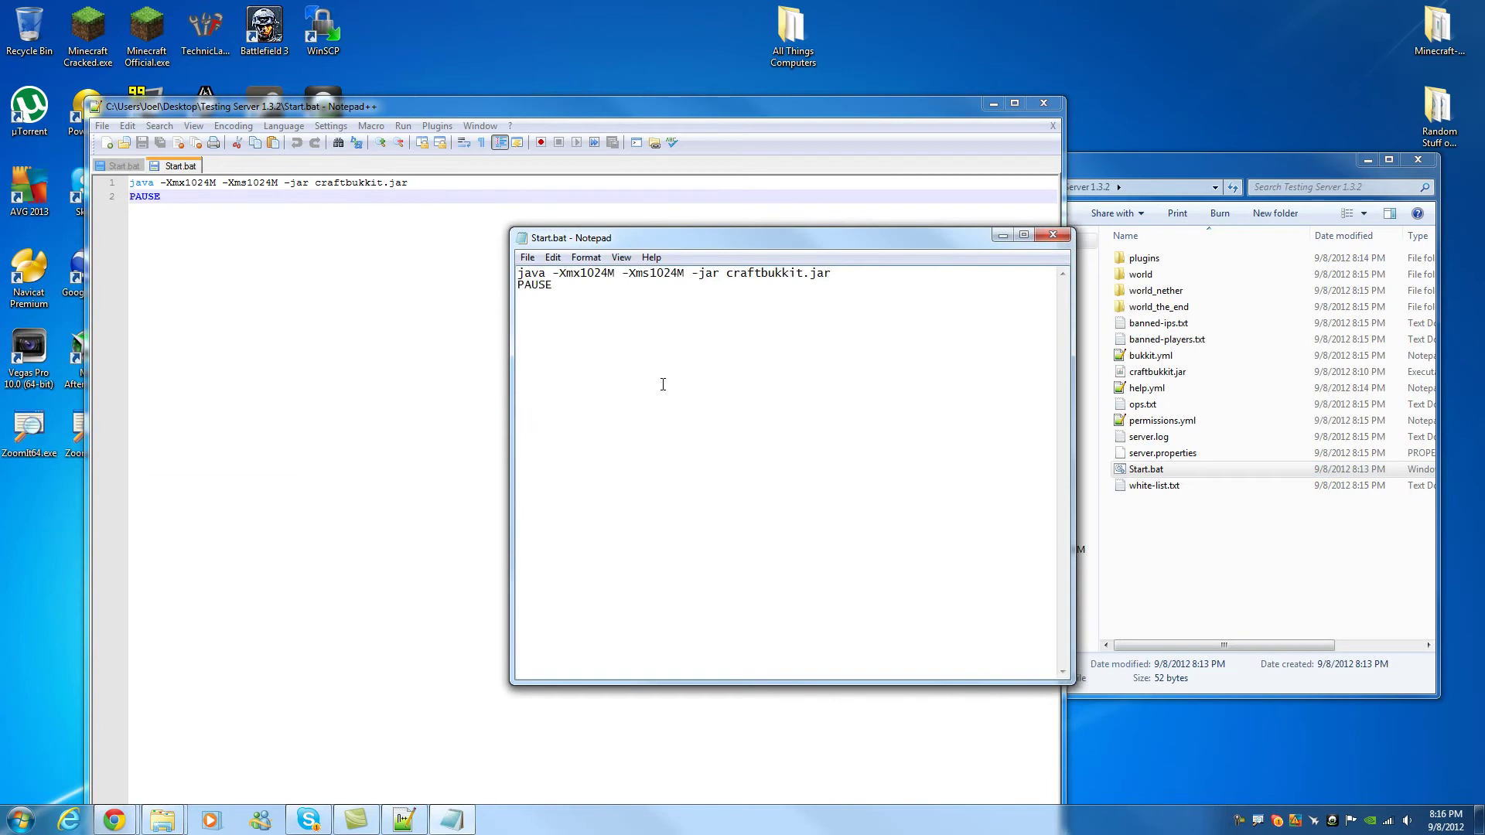
pyautogui.click(249, 193)
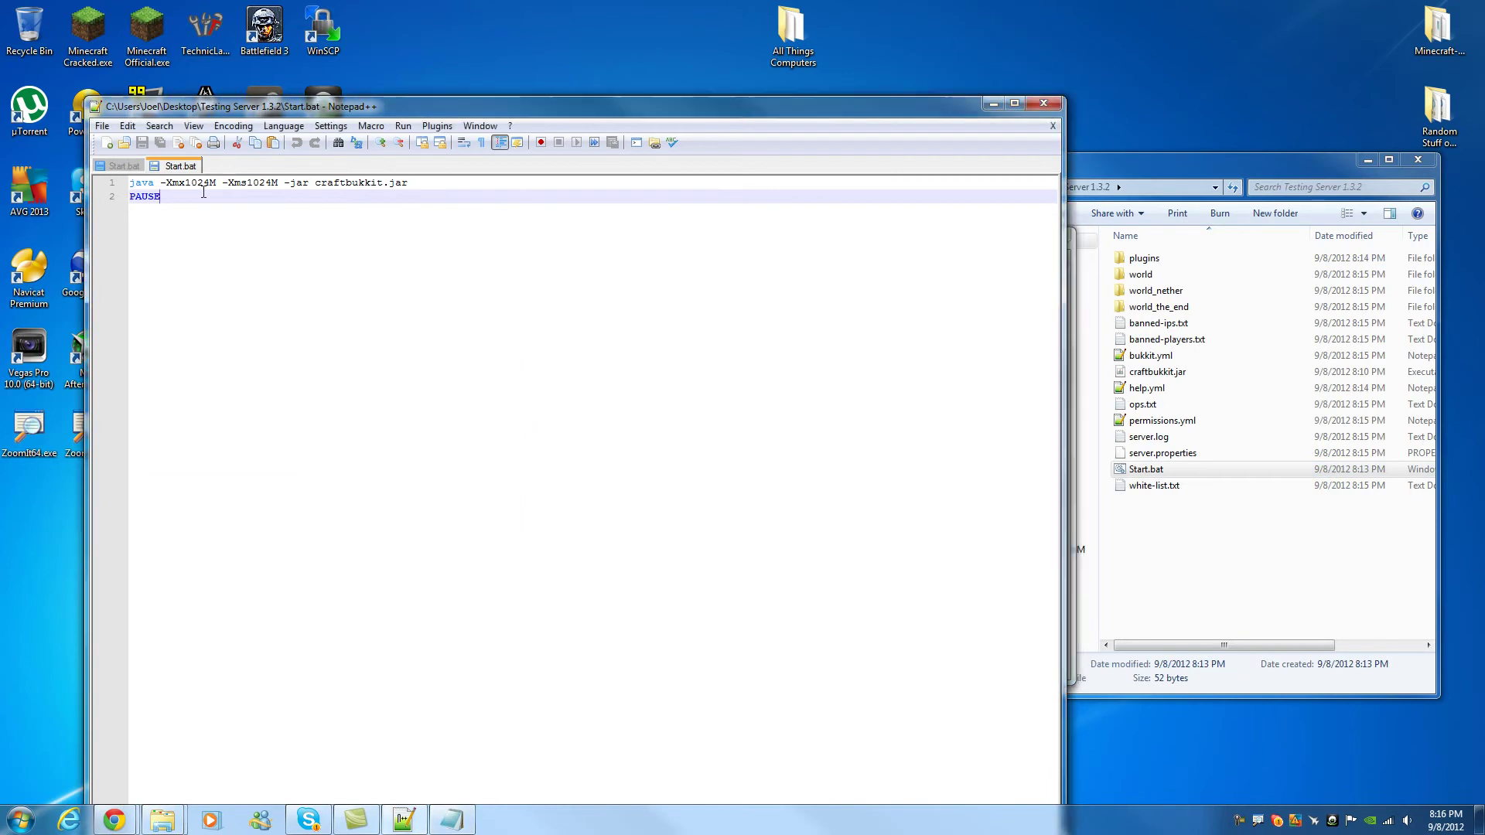
pyautogui.click(1069, 292)
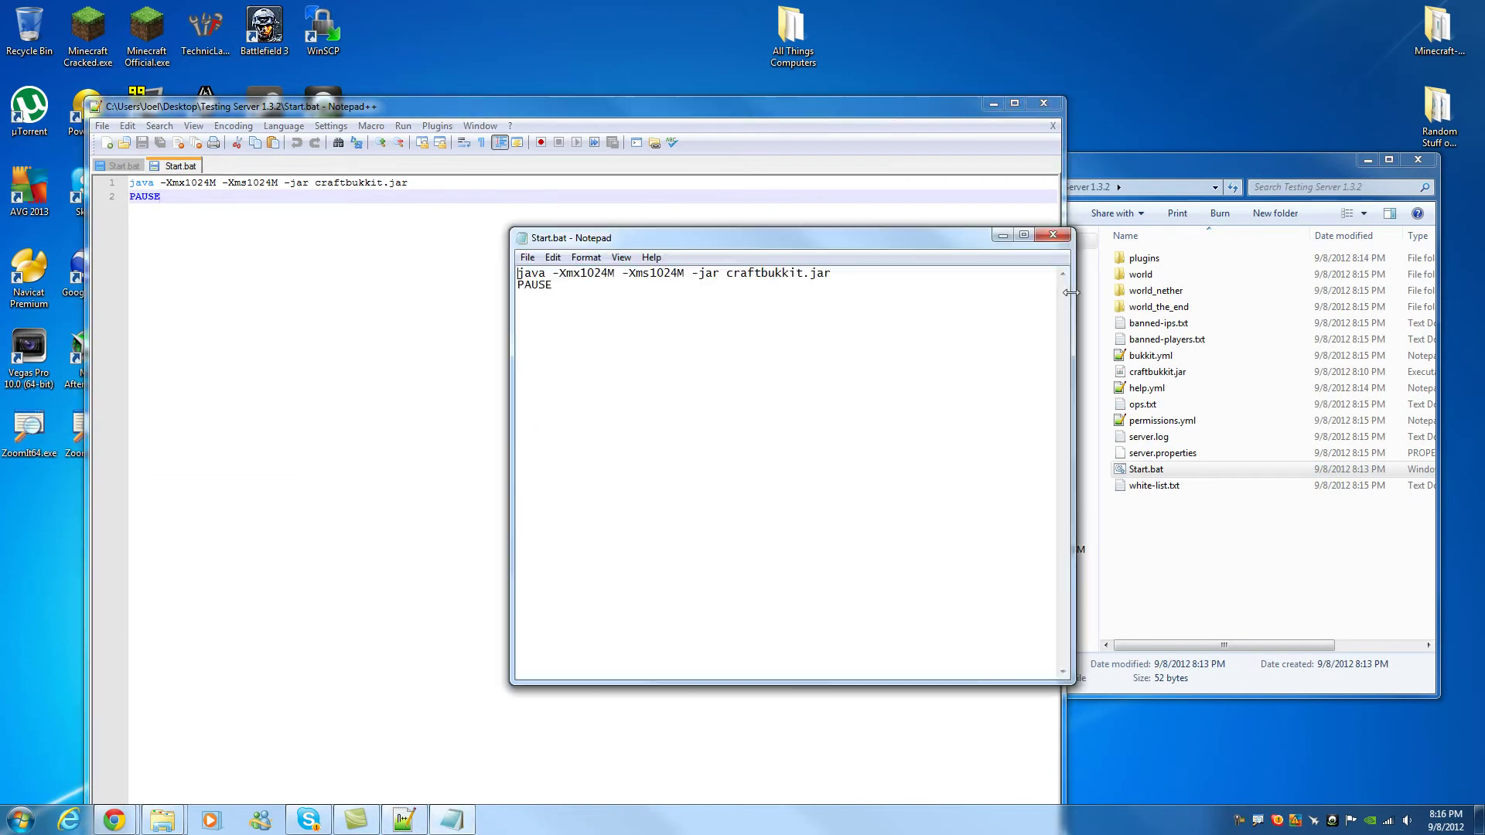
pyautogui.click(1071, 240)
pyautogui.moveTo(583, 104); pyautogui.dragTo(676, 119)
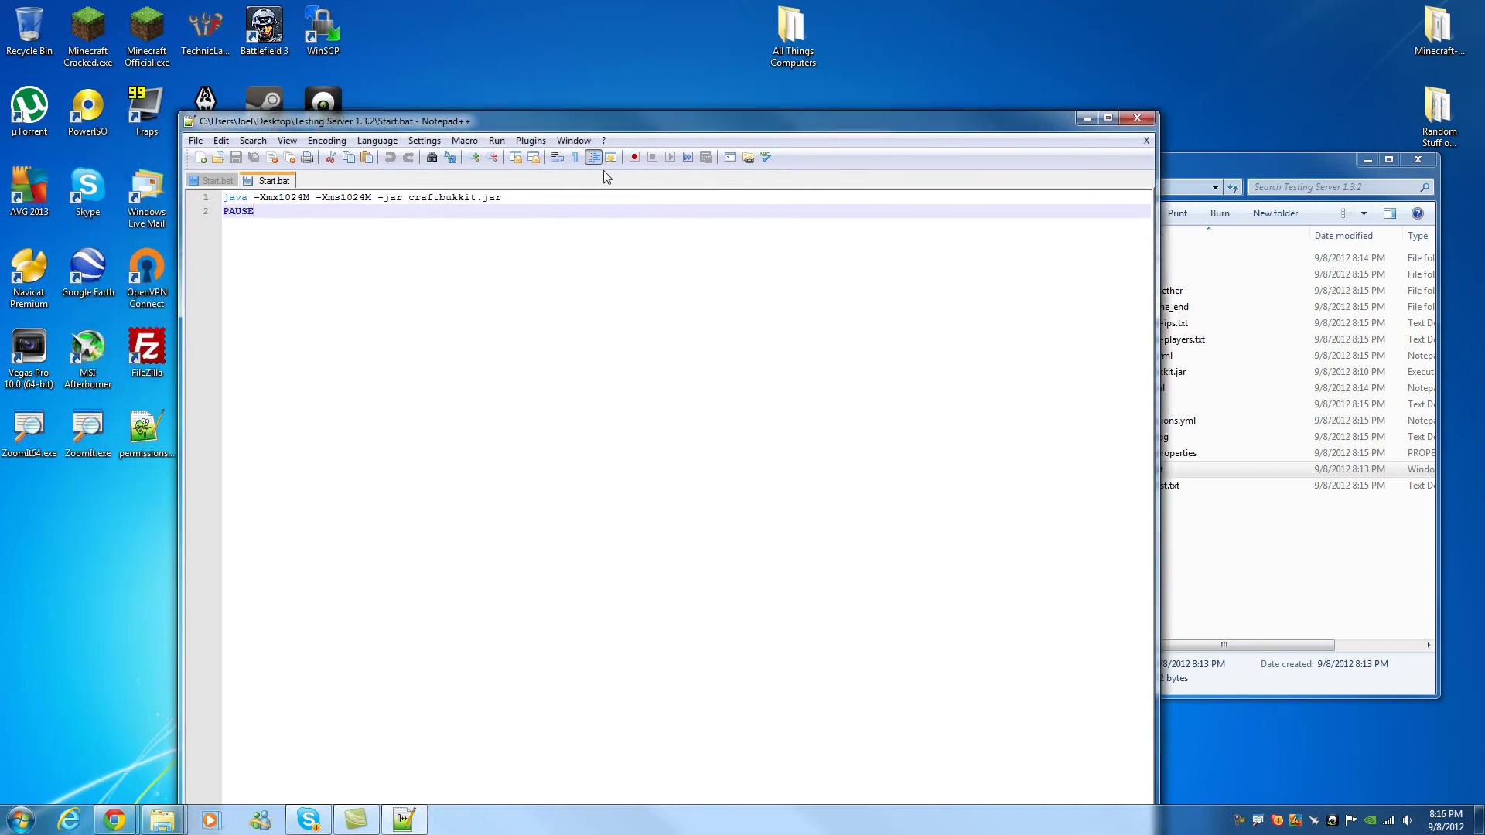
# Examine the -Xmx1024M and -Xms1024M memory arguments in the java line of Start.bat
pyautogui.click(260, 197)
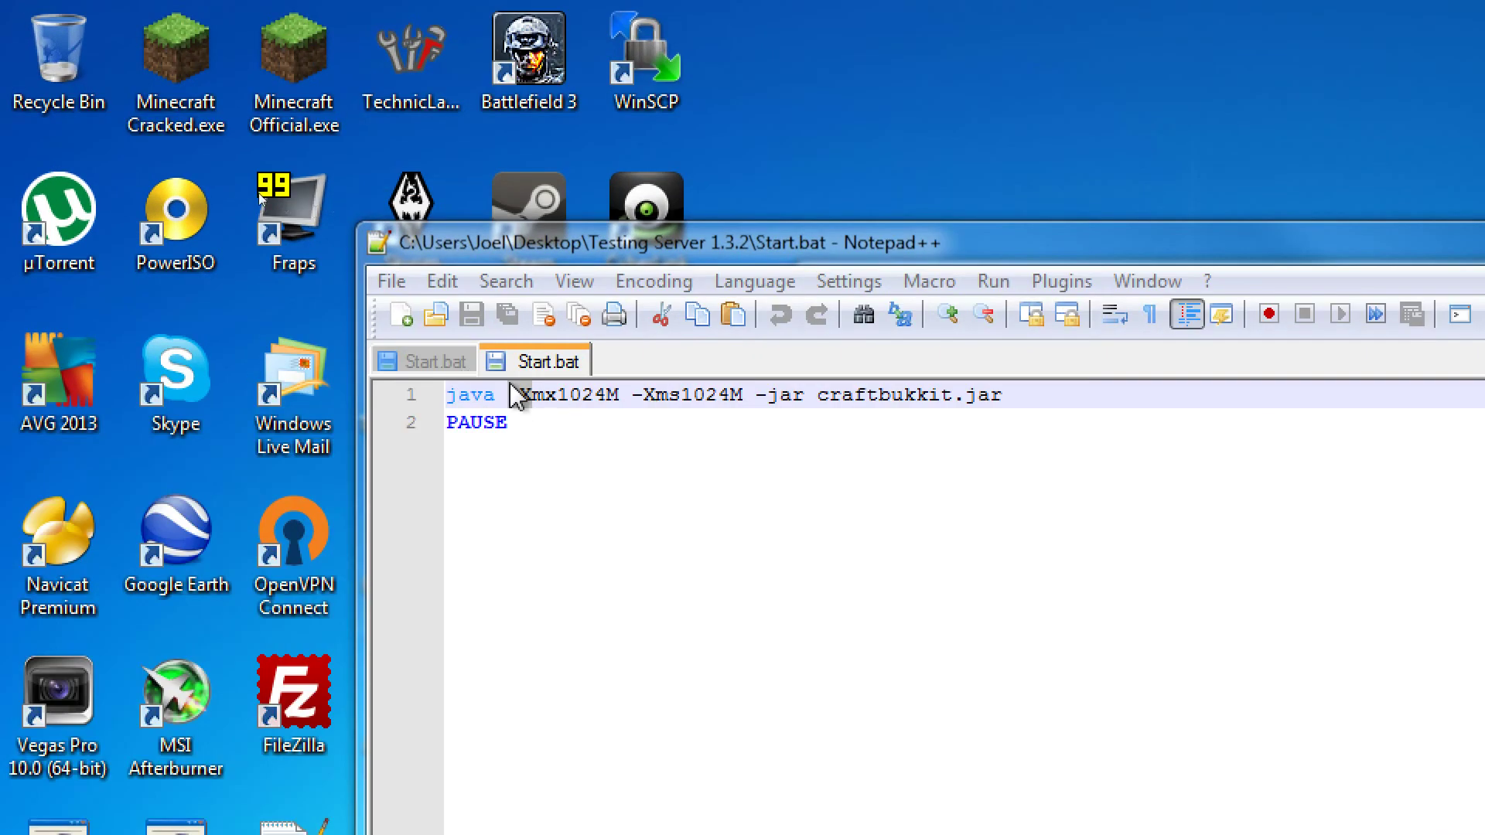
pyautogui.moveTo(513, 395); pyautogui.dragTo(533, 399)
pyautogui.moveTo(643, 395); pyautogui.dragTo(726, 396)
pyautogui.moveTo(513, 395); pyautogui.dragTo(621, 396)
pyautogui.click(673, 551)
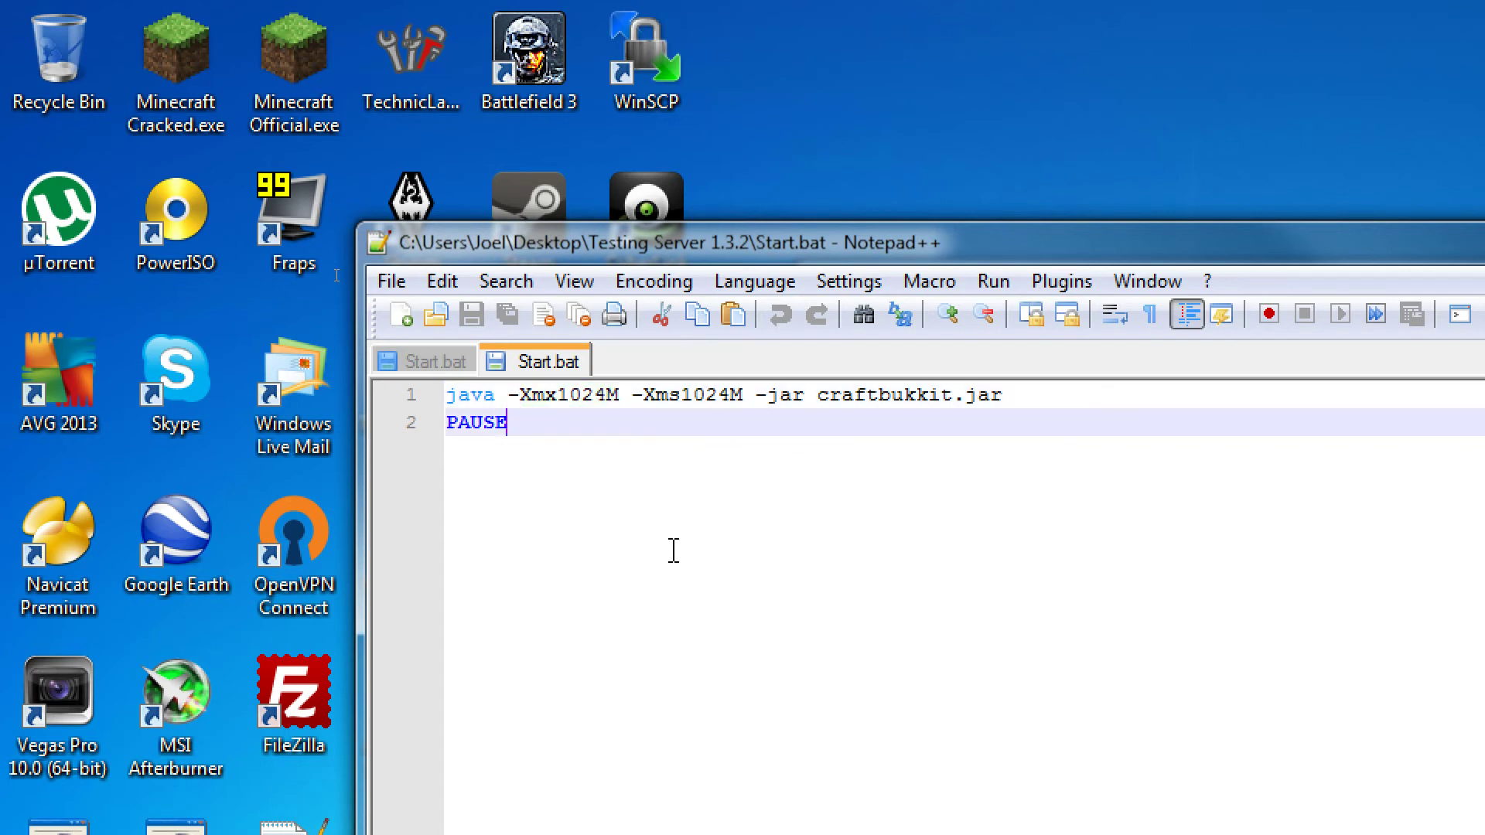
pyautogui.click(641, 396)
pyautogui.moveTo(642, 395)
pyautogui.mouseDown()
pyautogui.moveTo(744, 395)
pyautogui.moveTo(619, 395)
pyautogui.moveTo(644, 396)
pyautogui.mouseUp()
pyautogui.click(747, 395)
pyautogui.click(685, 499)
pyautogui.moveTo(619, 396); pyautogui.dragTo(563, 396)
pyautogui.doubleClick(563, 400)
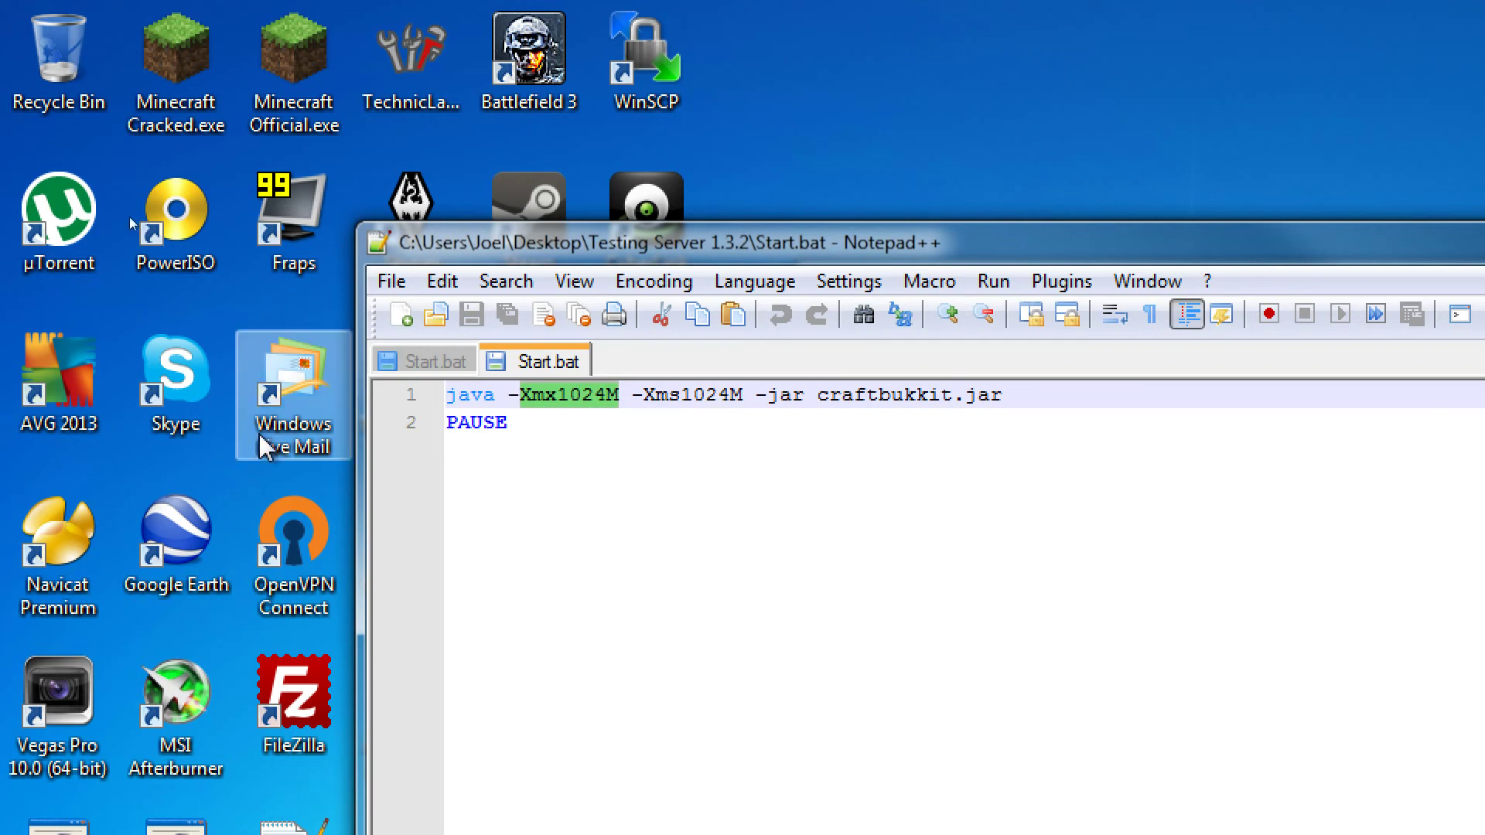
pyautogui.click(705, 456)
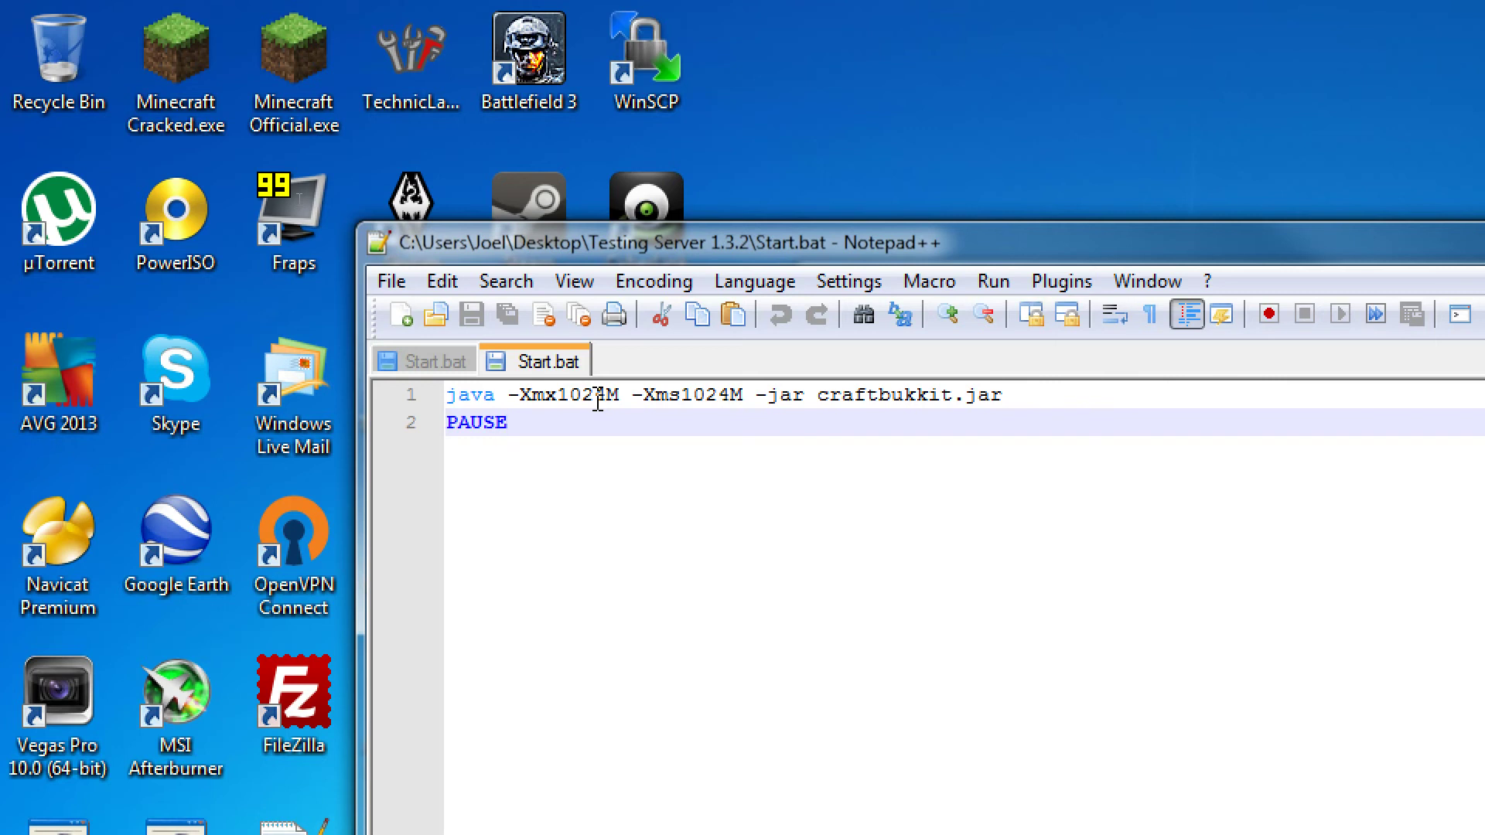
# Set the maximum memory argument in Start.bat to -Xmx8G, save the file, and close the editor
pyautogui.moveTo(605, 397); pyautogui.dragTo(556, 396)
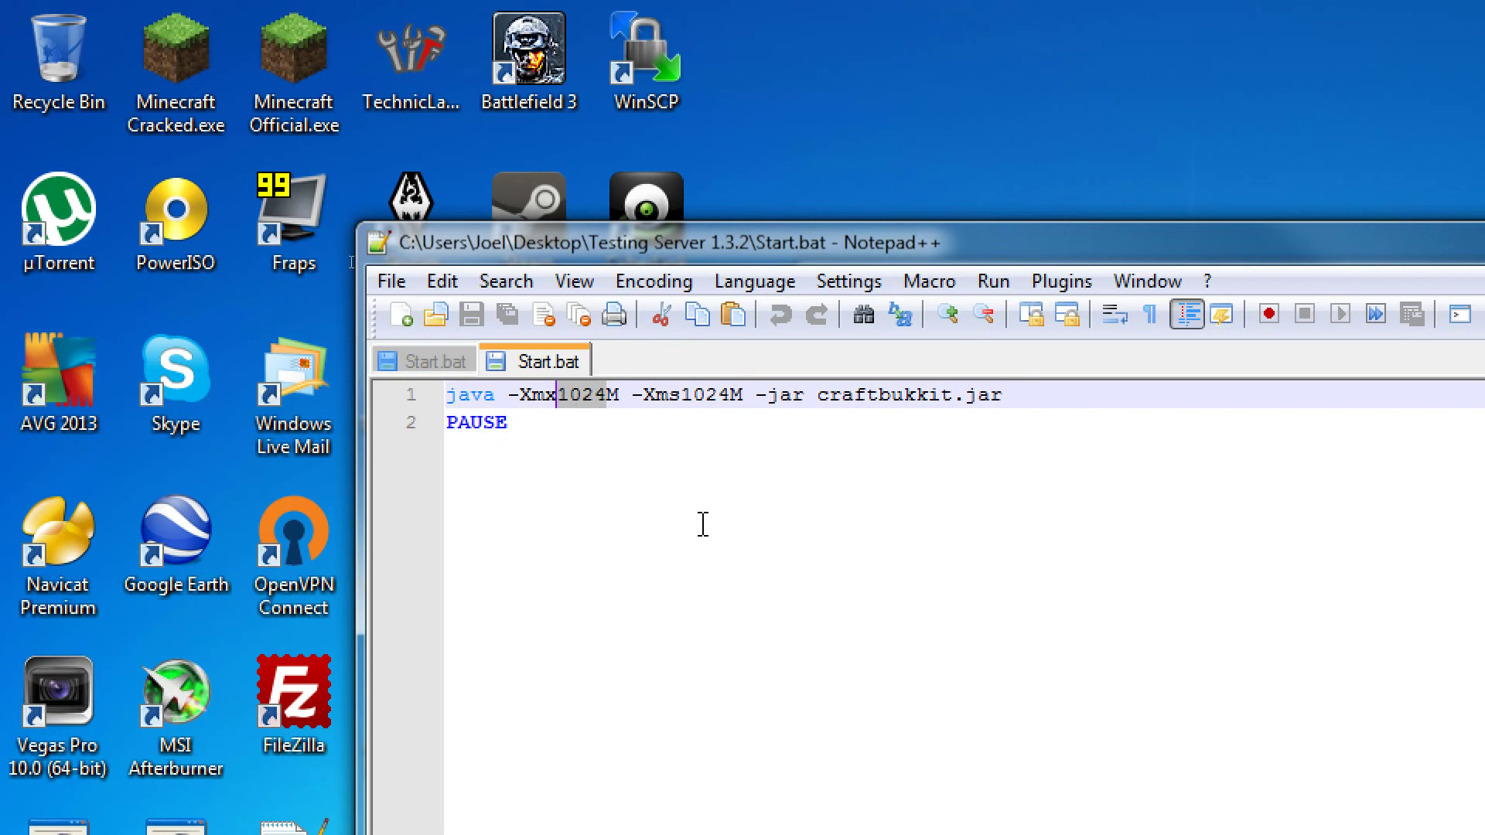
pyautogui.press('BackSpace')
pyautogui.write('8')
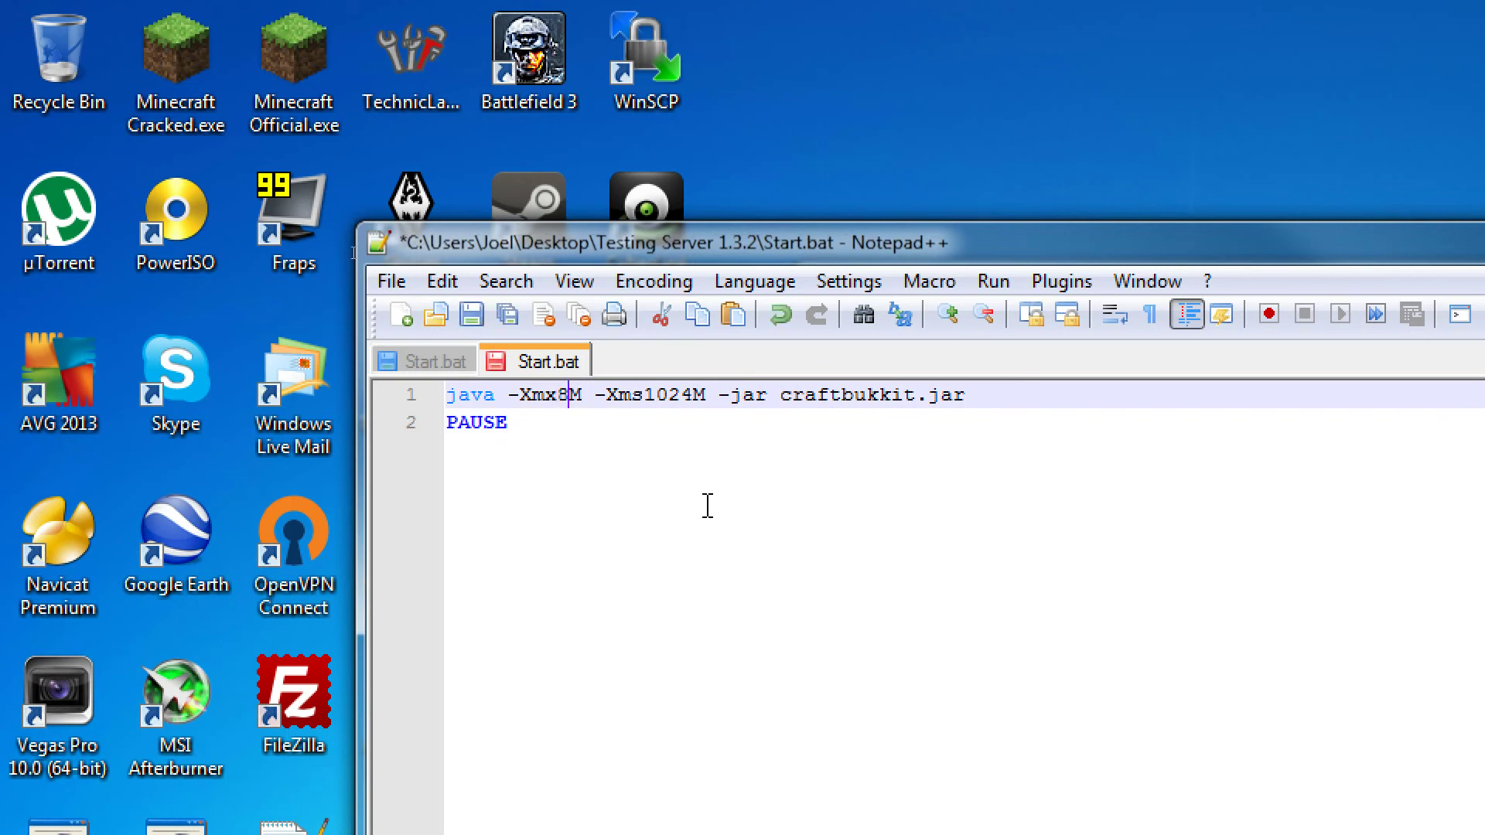
pyautogui.press('Delete')
pyautogui.write('G')
pyautogui.click(471, 314)
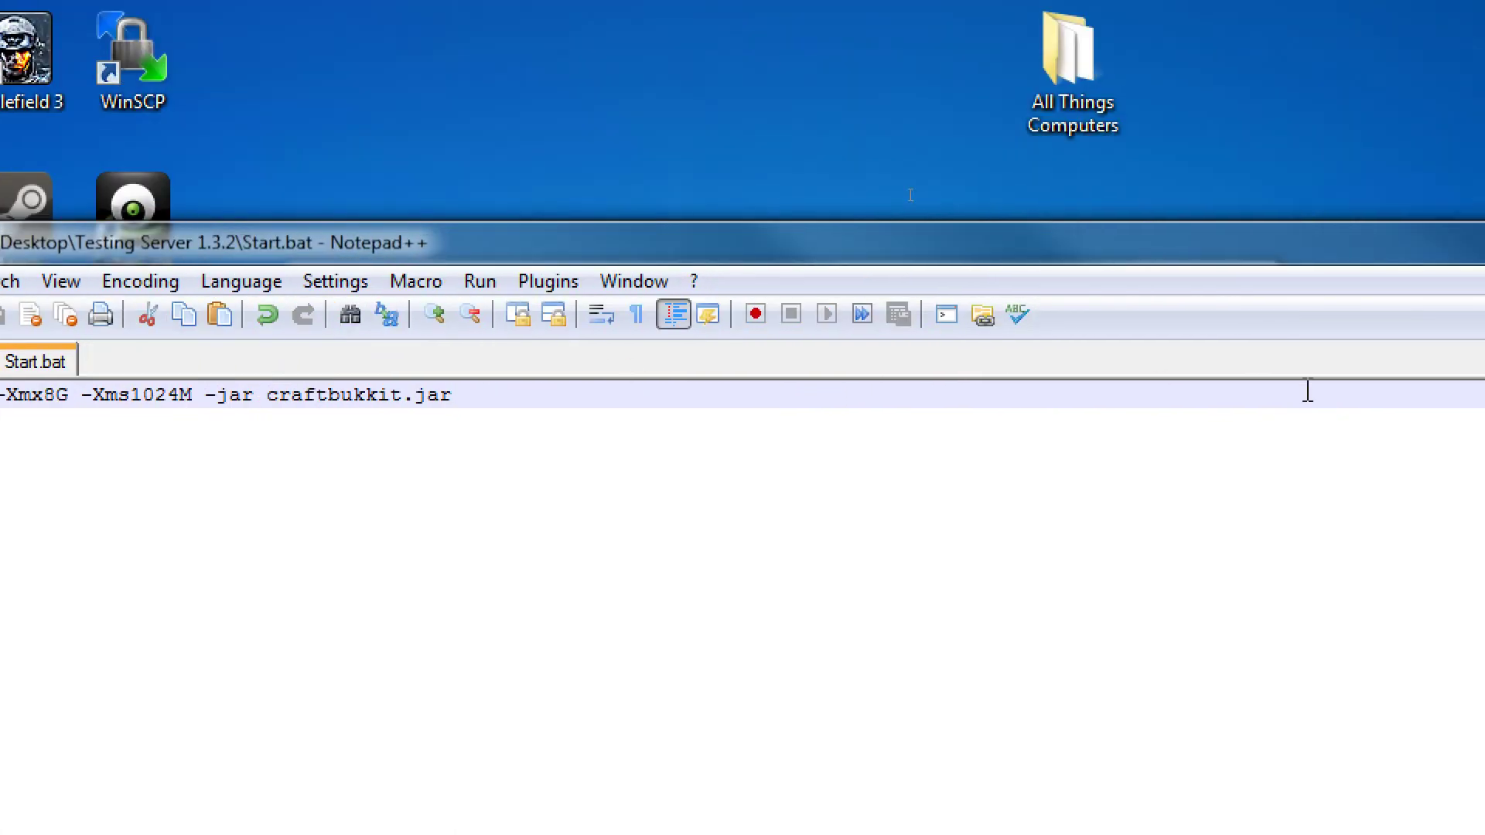
pyautogui.click(1303, 236)
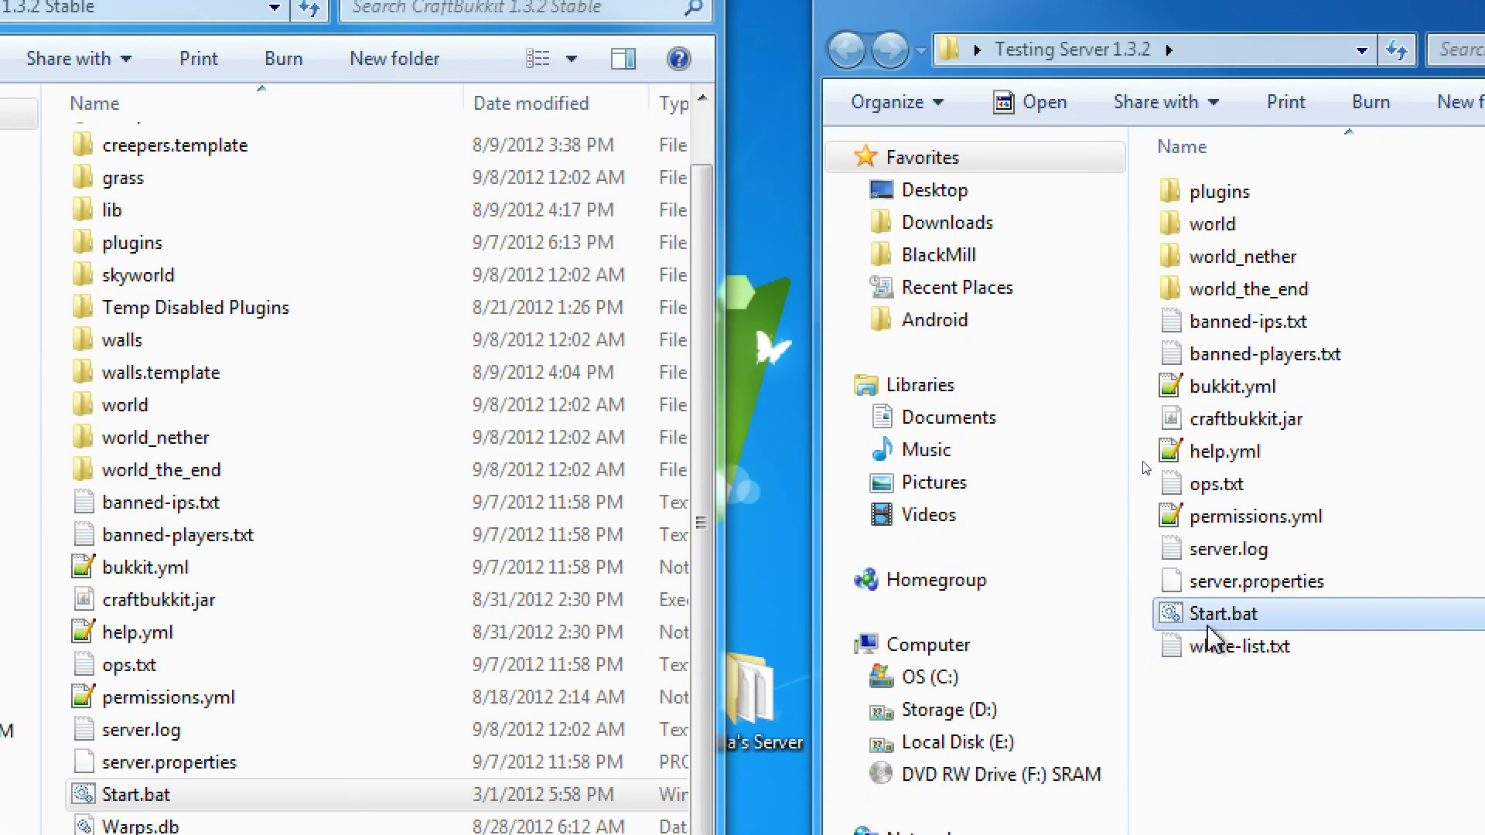
# Run the test server's Start.bat to check its console output, stop the server with the stop command, and dismiss the console
pyautogui.click(1230, 669)
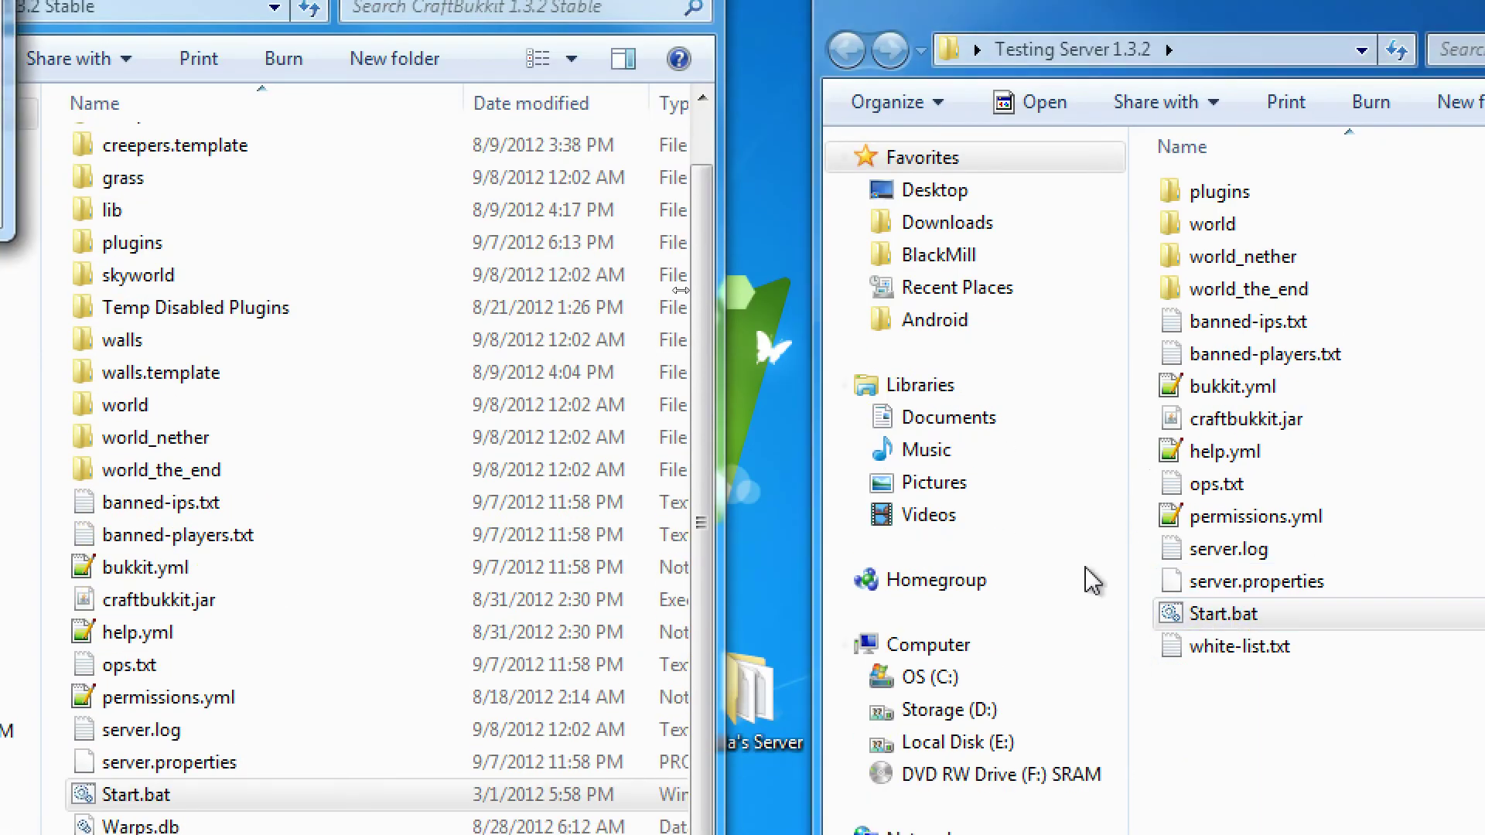
pyautogui.doubleClick(1235, 623)
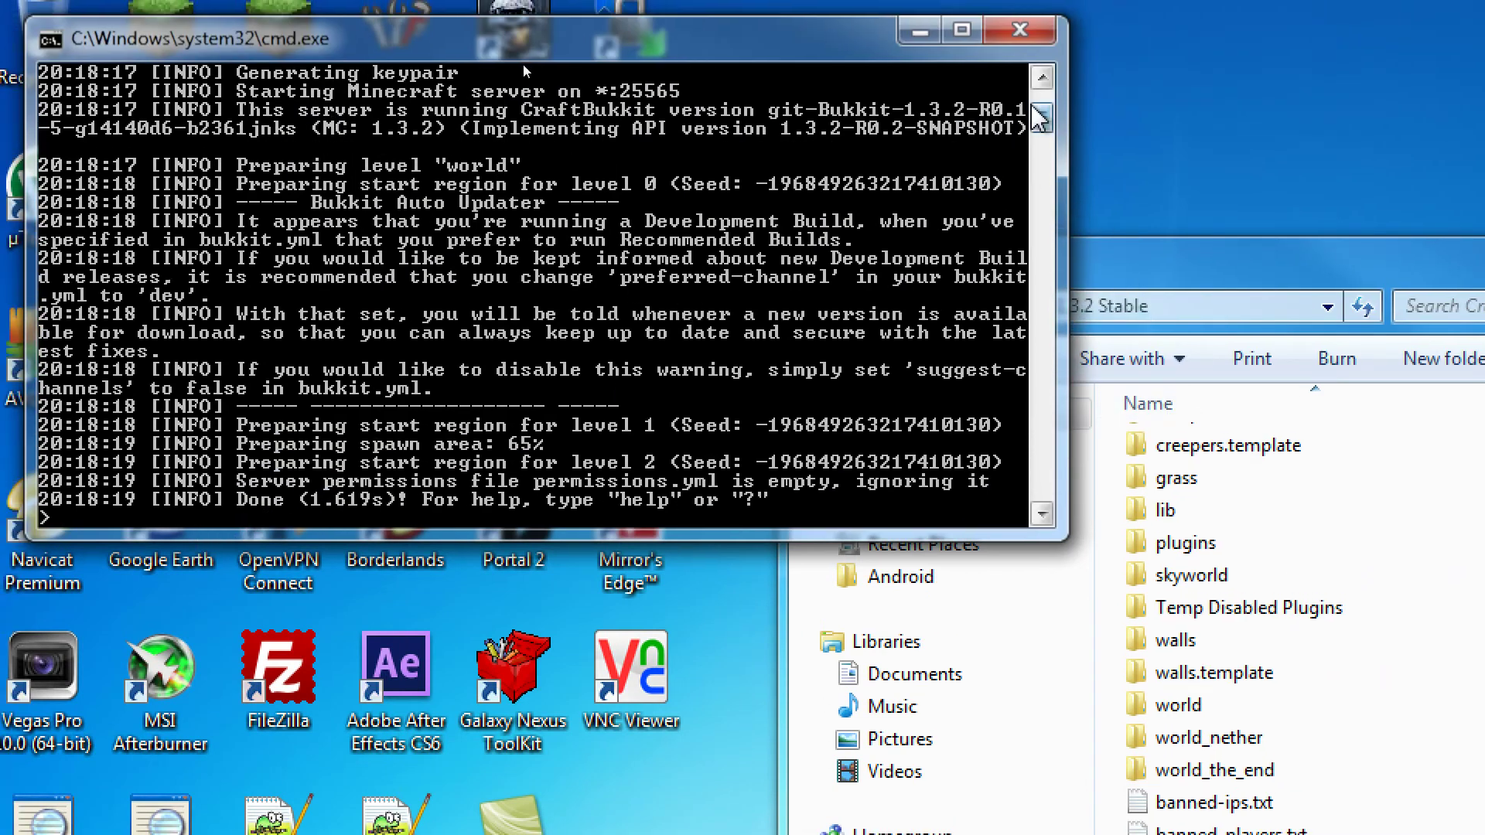
pyautogui.moveTo(1041, 113); pyautogui.dragTo(1040, 98)
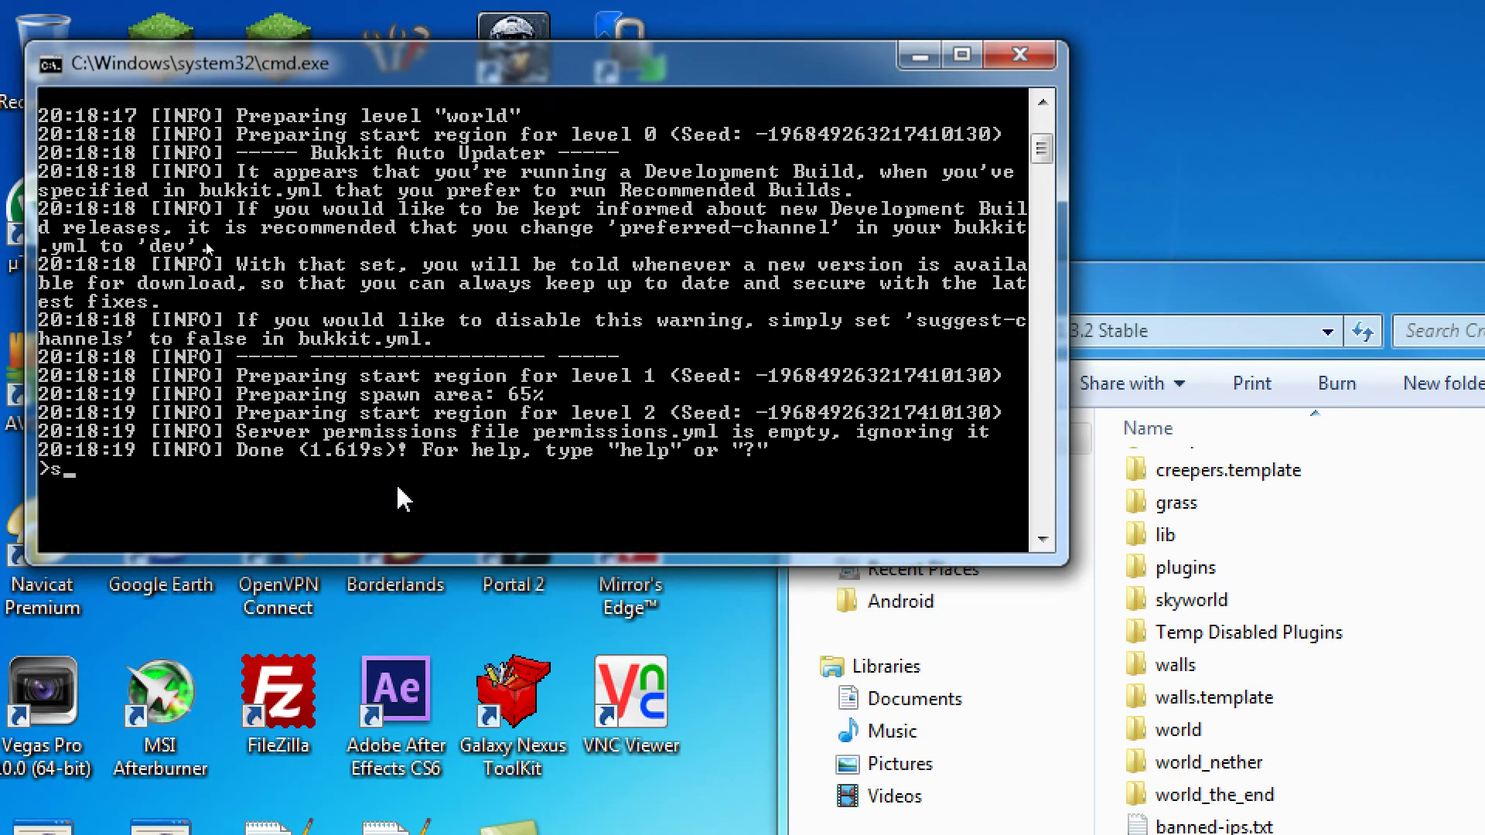
pyautogui.write('op')
pyautogui.press('Return')
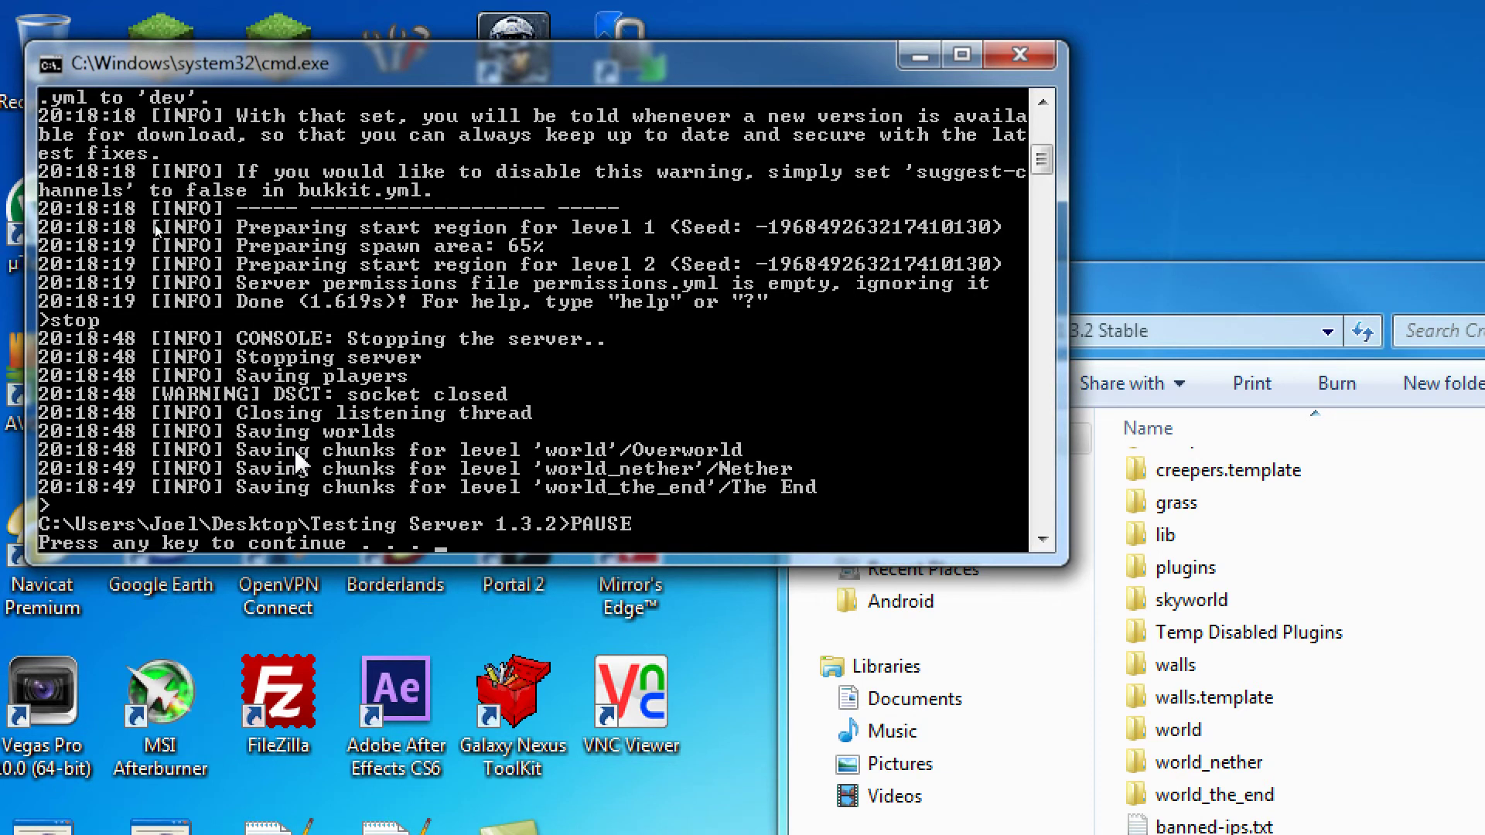
pyautogui.press('Return')
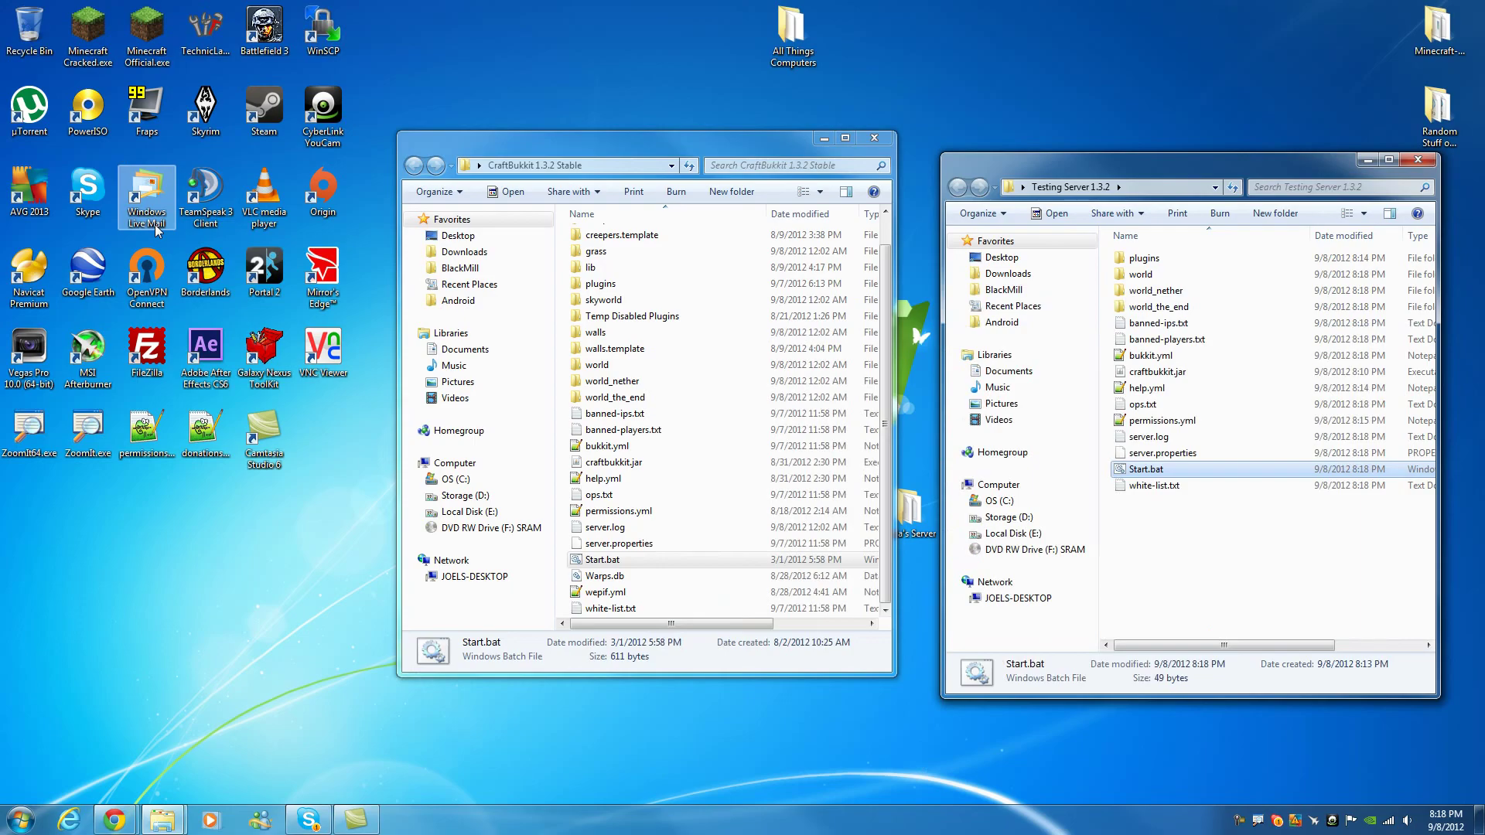
# Reopen the test server's Start.bat in Notepad++ and delete the amount after -Xmx
pyautogui.rightClick(1180, 470)
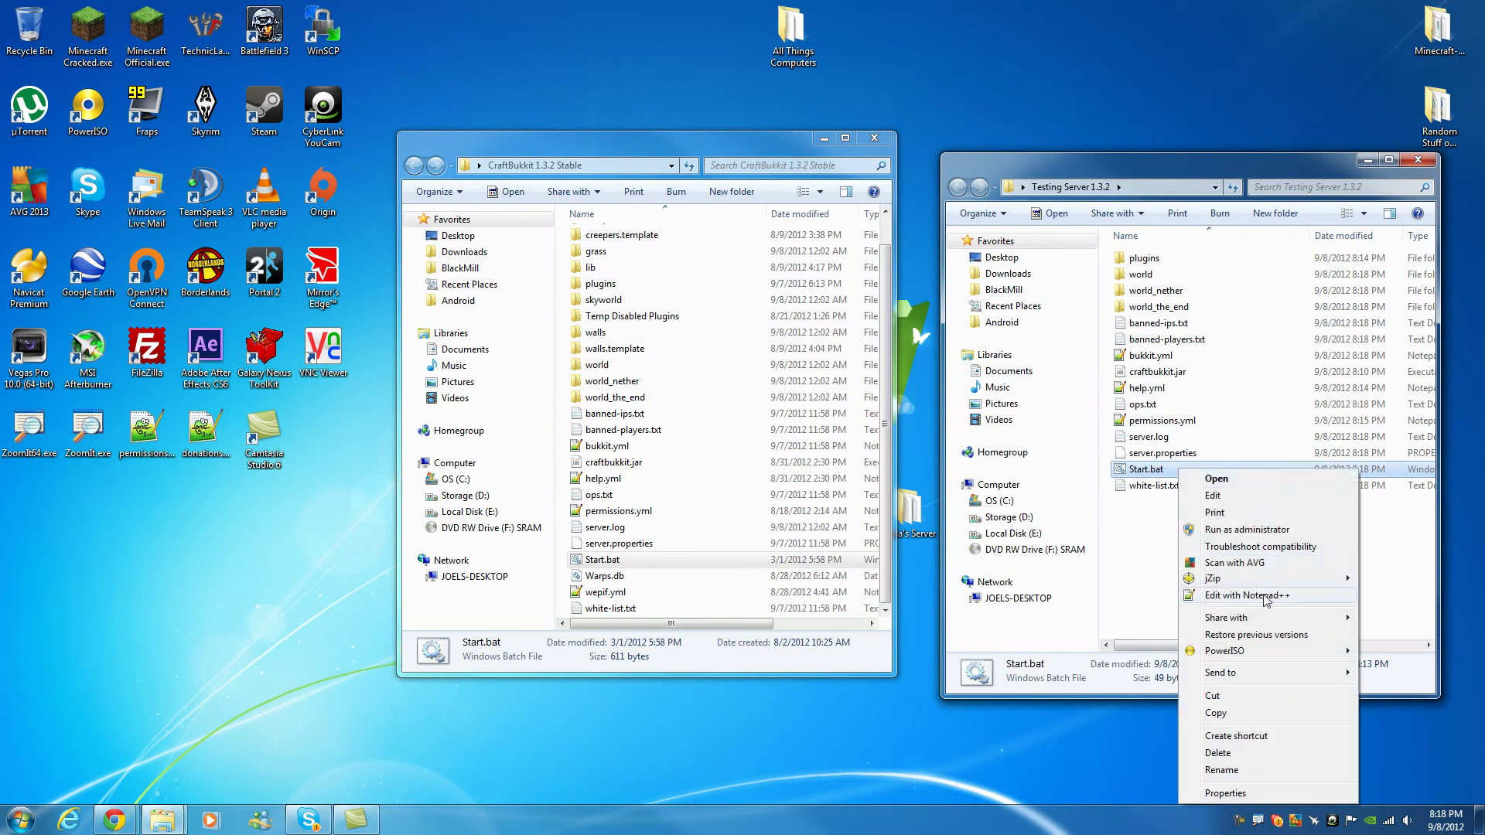
pyautogui.click(1237, 596)
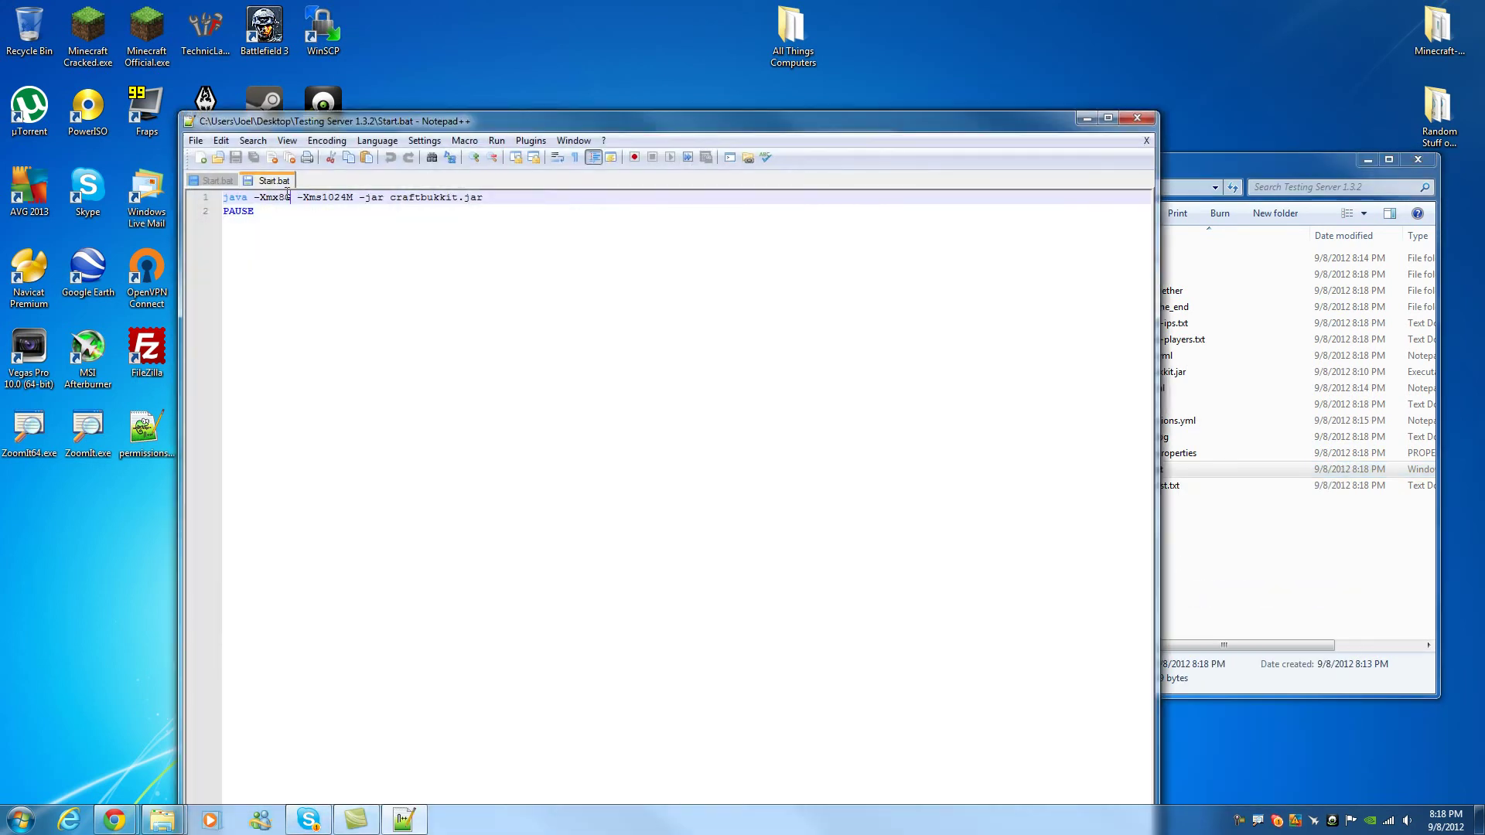
pyautogui.click(285, 199)
pyautogui.press('Delete')
pyautogui.press('BackSpace')
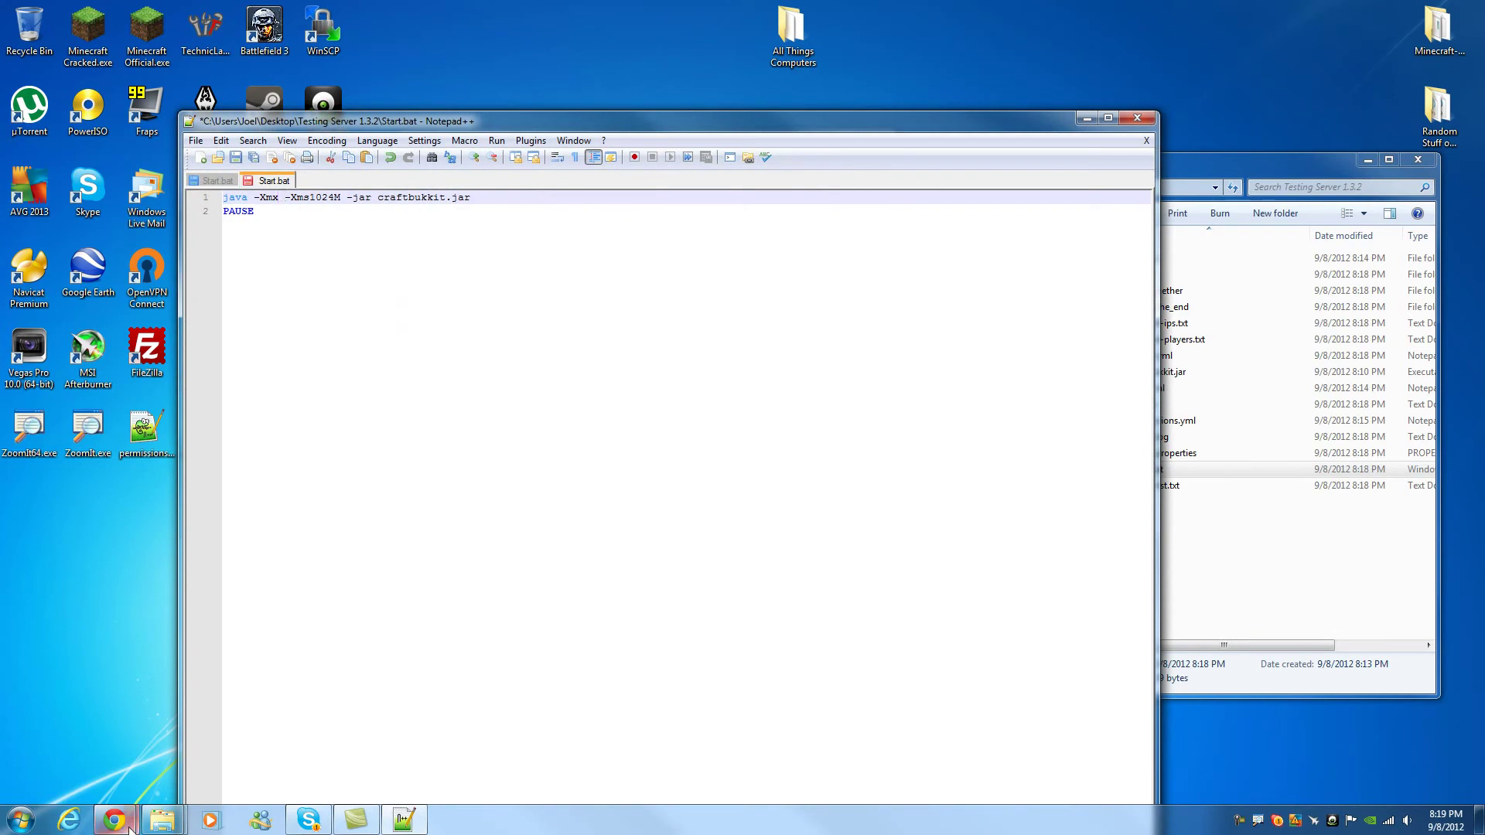
# Switch to Chrome and search Google for "8GB to MB" to look up the converted memory amount
pyautogui.moveTo(116, 820)
pyautogui.click(256, 748)
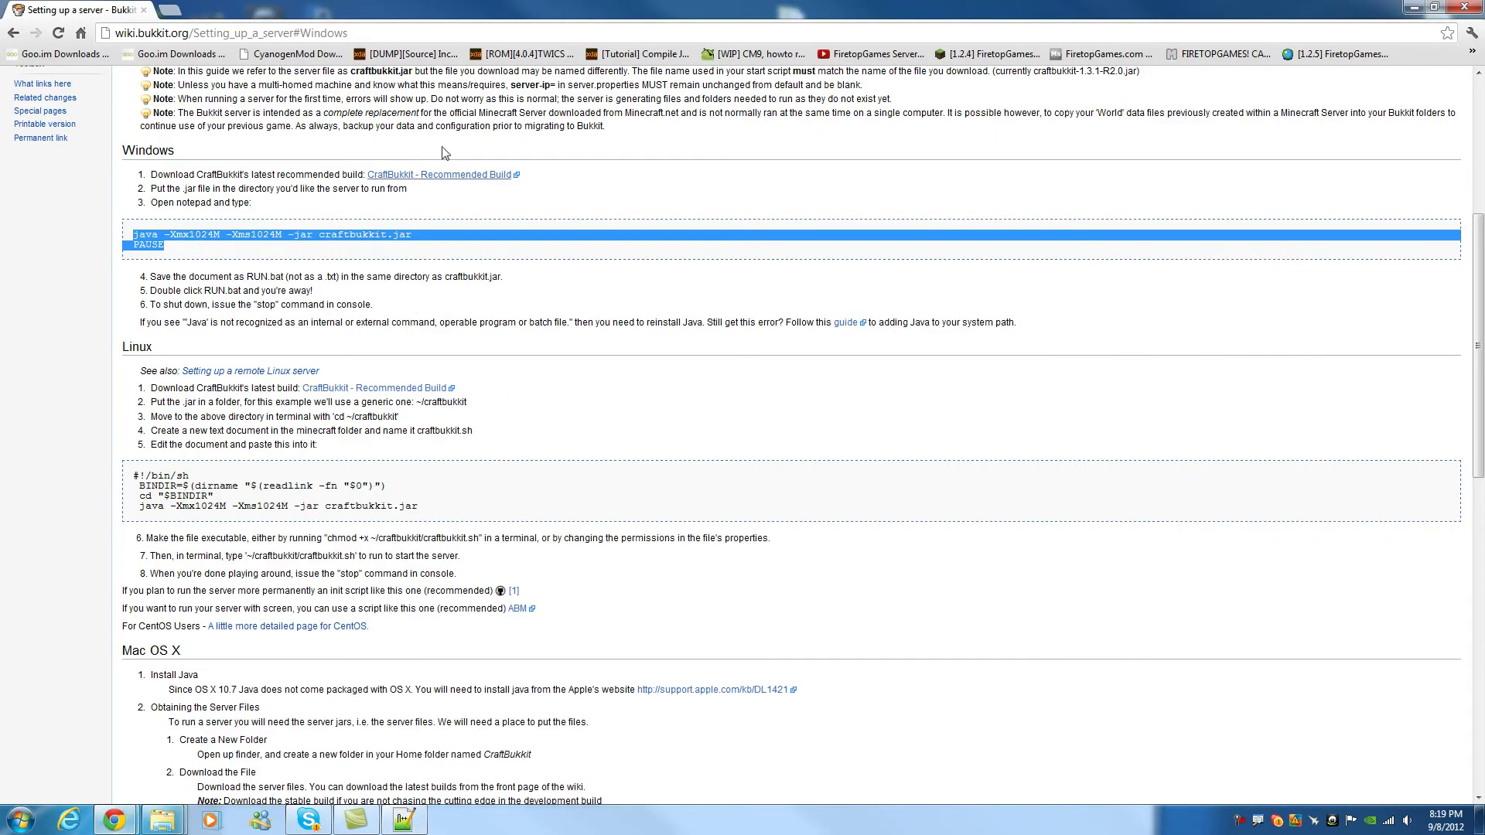
pyautogui.click(317, 34)
pyautogui.write('go')
pyautogui.press('Return')
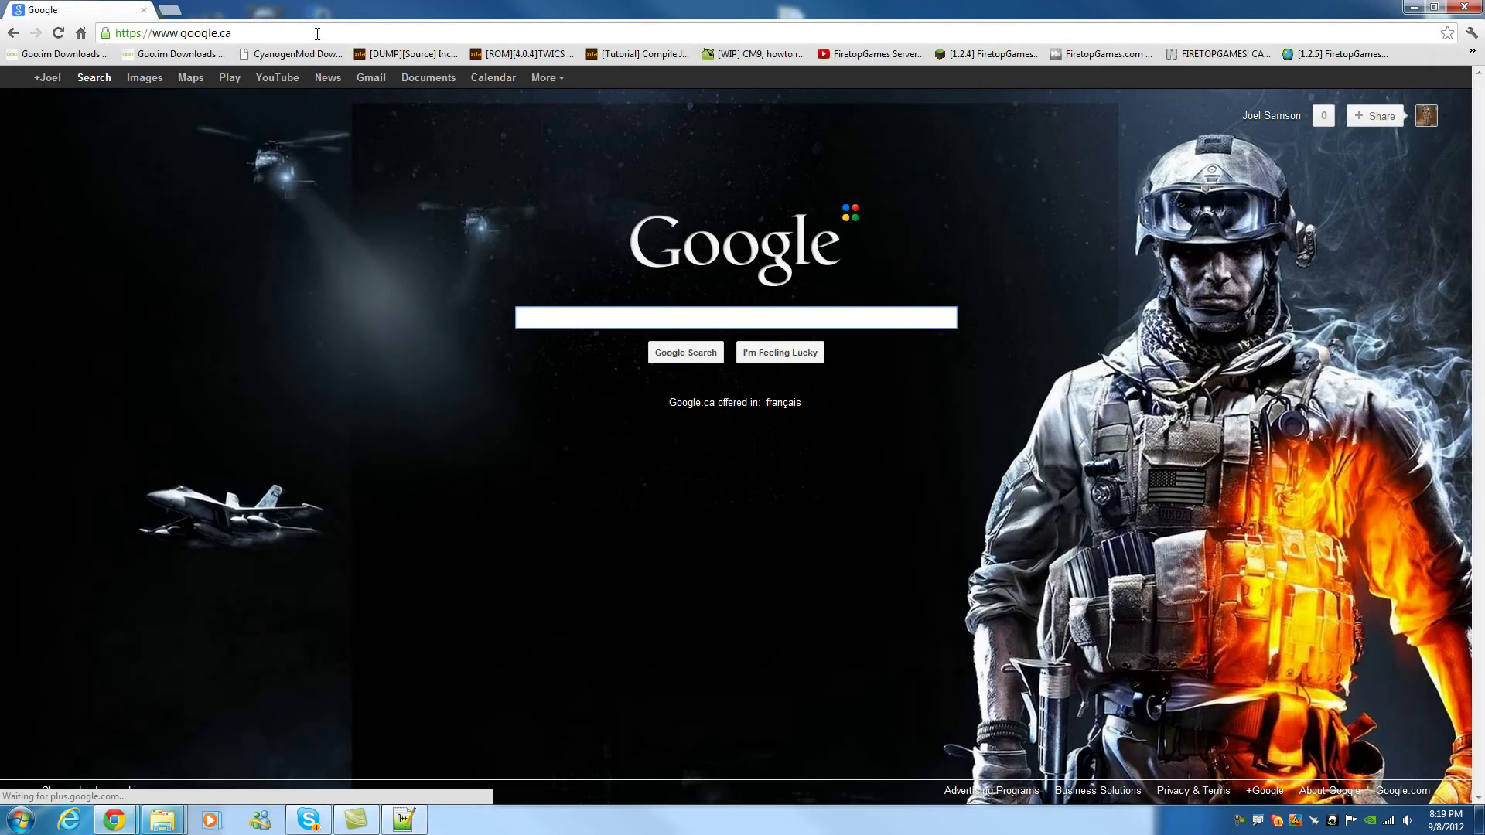
pyautogui.write('8GB')
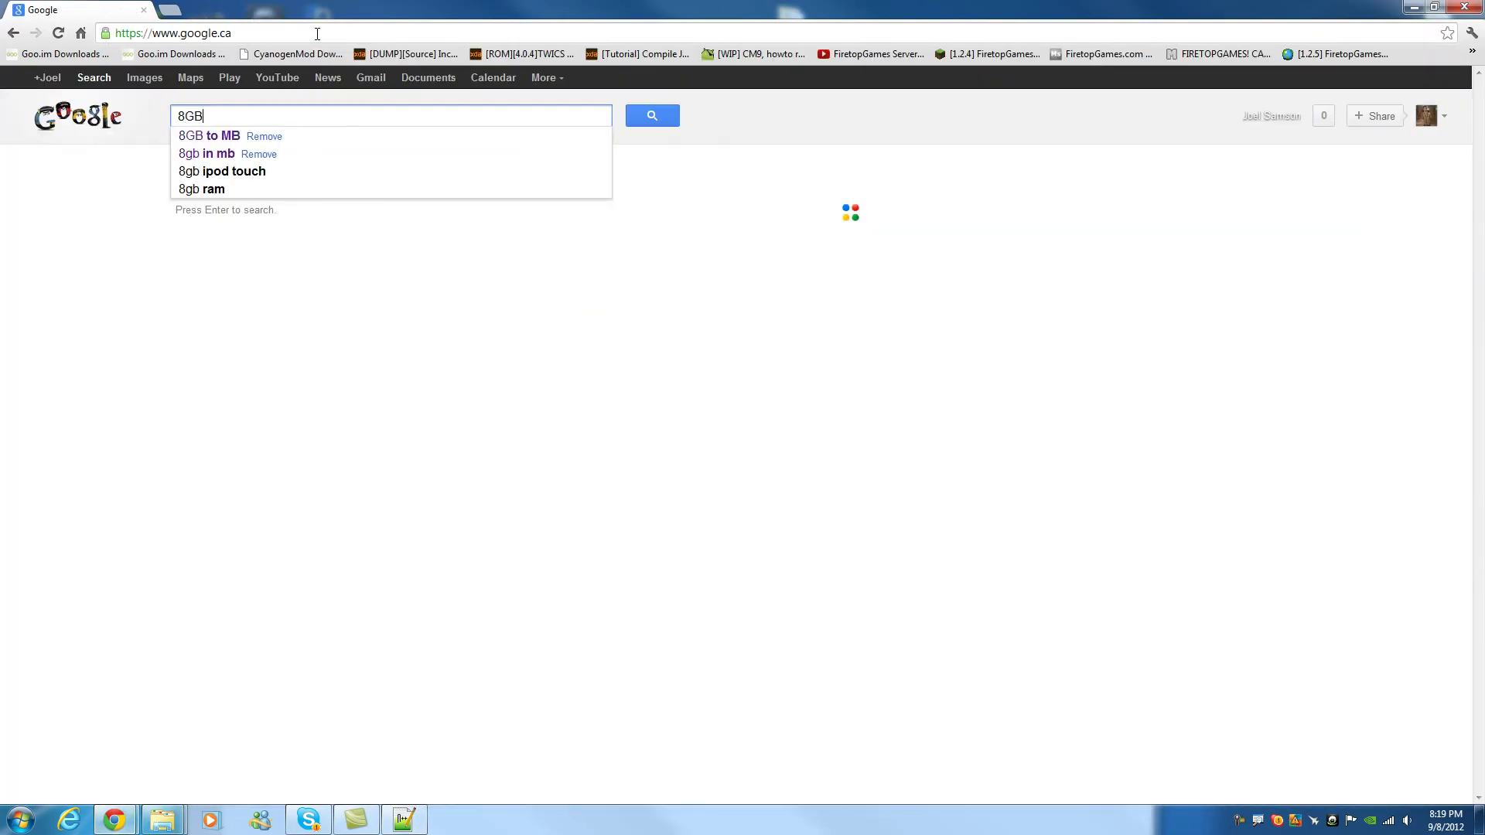
pyautogui.write(' to MB')
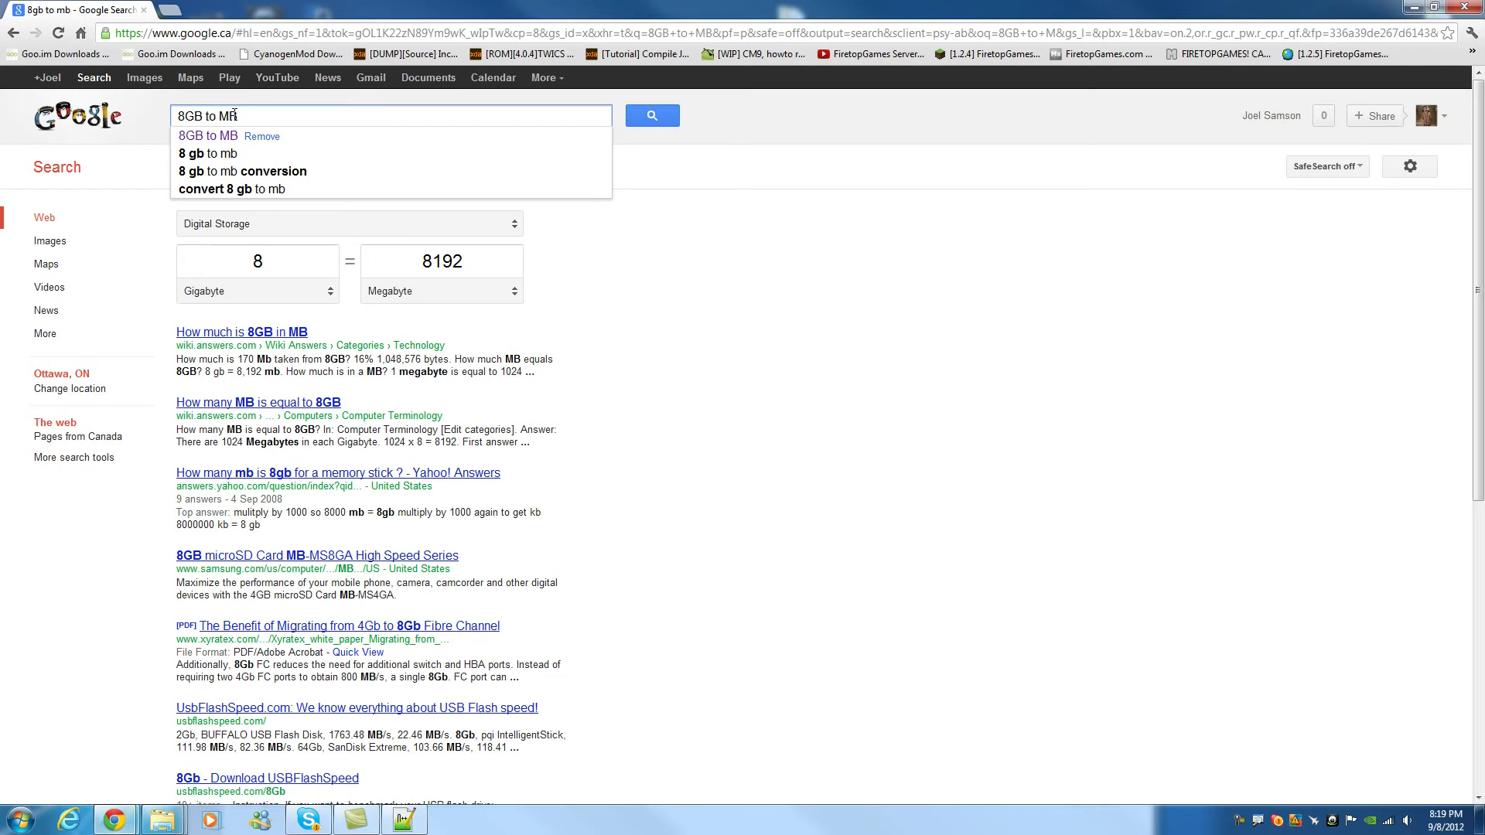
pyautogui.click(464, 258)
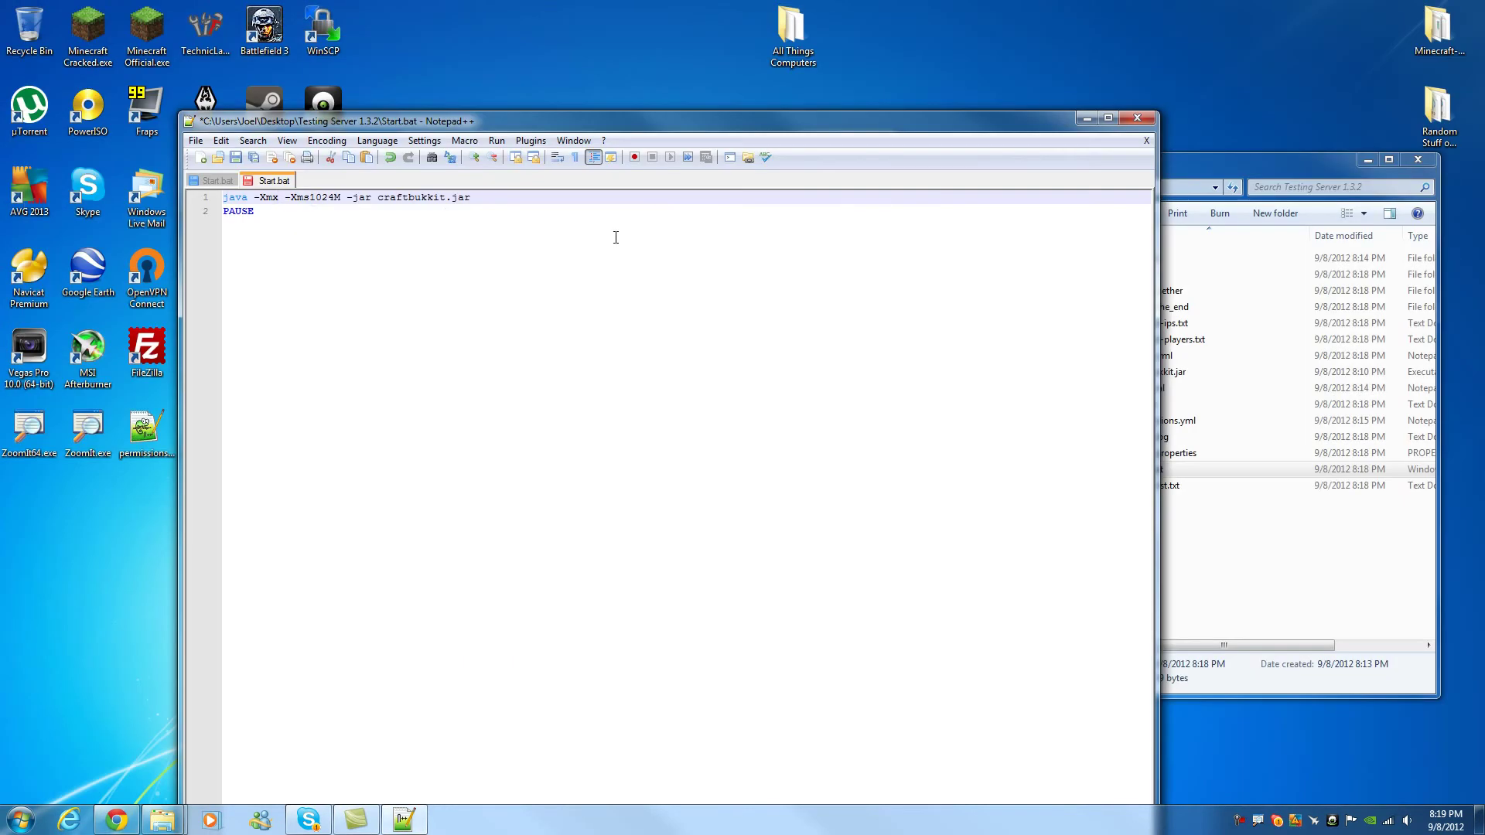
# Set the maximum memory argument in Start.bat to -Xmx8192M, save the file, and close Notepad++
pyautogui.write('8192')
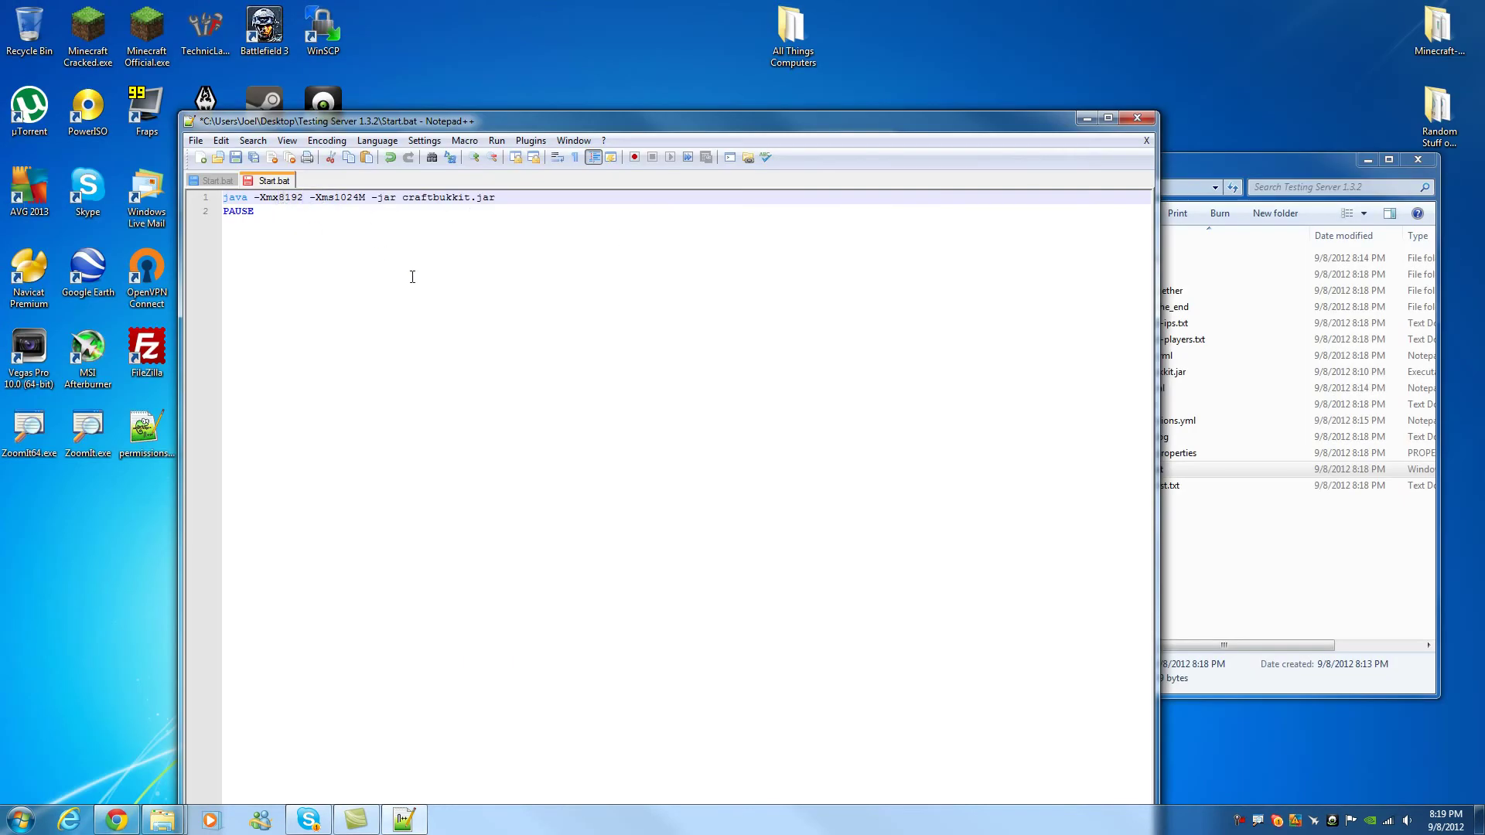
pyautogui.write('M')
pyautogui.moveTo(309, 198); pyautogui.dragTo(299, 199)
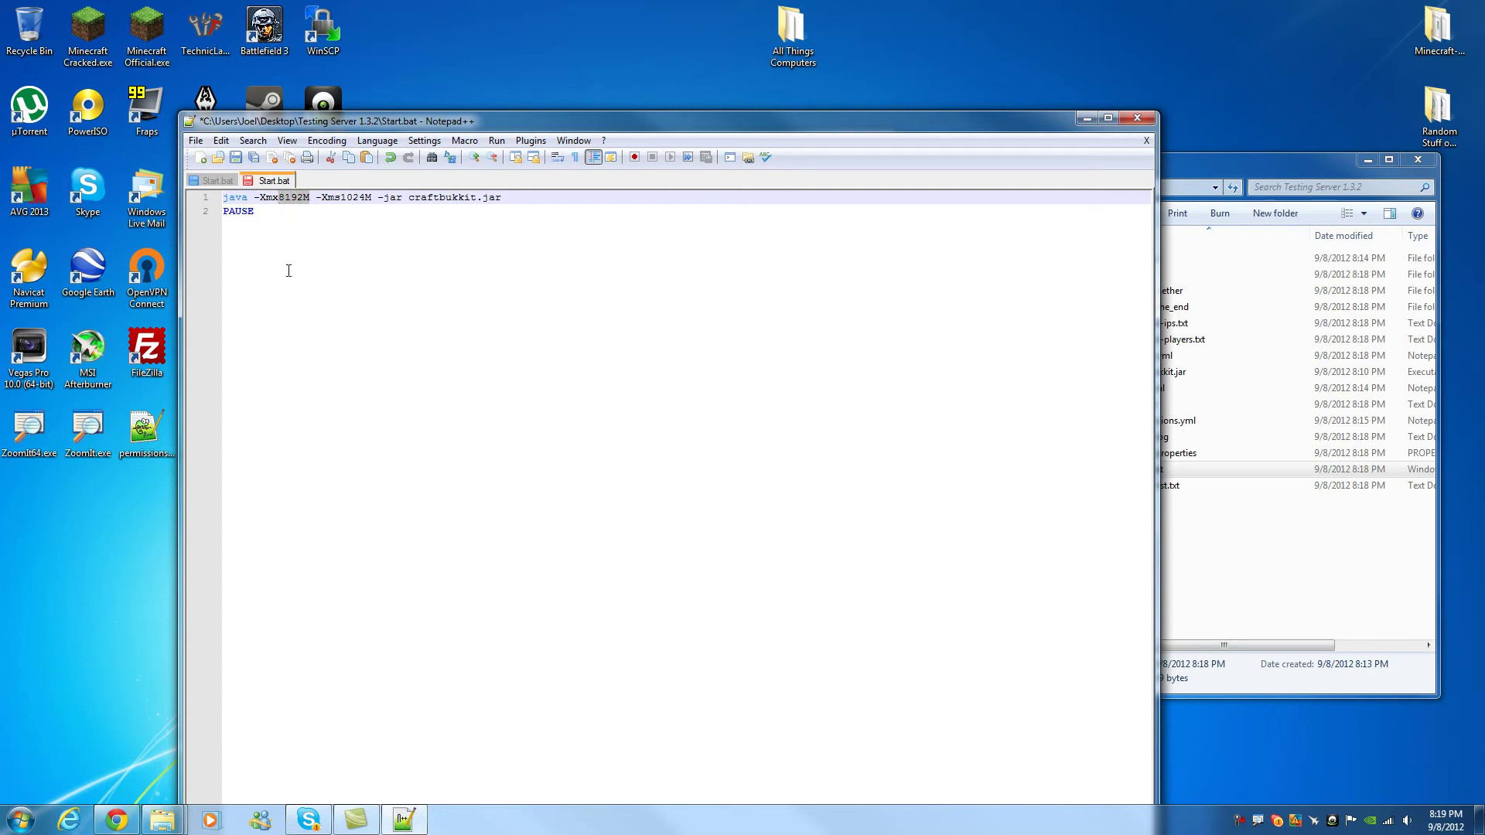
pyautogui.click(312, 235)
pyautogui.click(235, 158)
pyautogui.click(1137, 117)
# Run the test server's Start.bat to check its console output, stop the server with the stop command, and dismiss the console window
pyautogui.doubleClick(1145, 468)
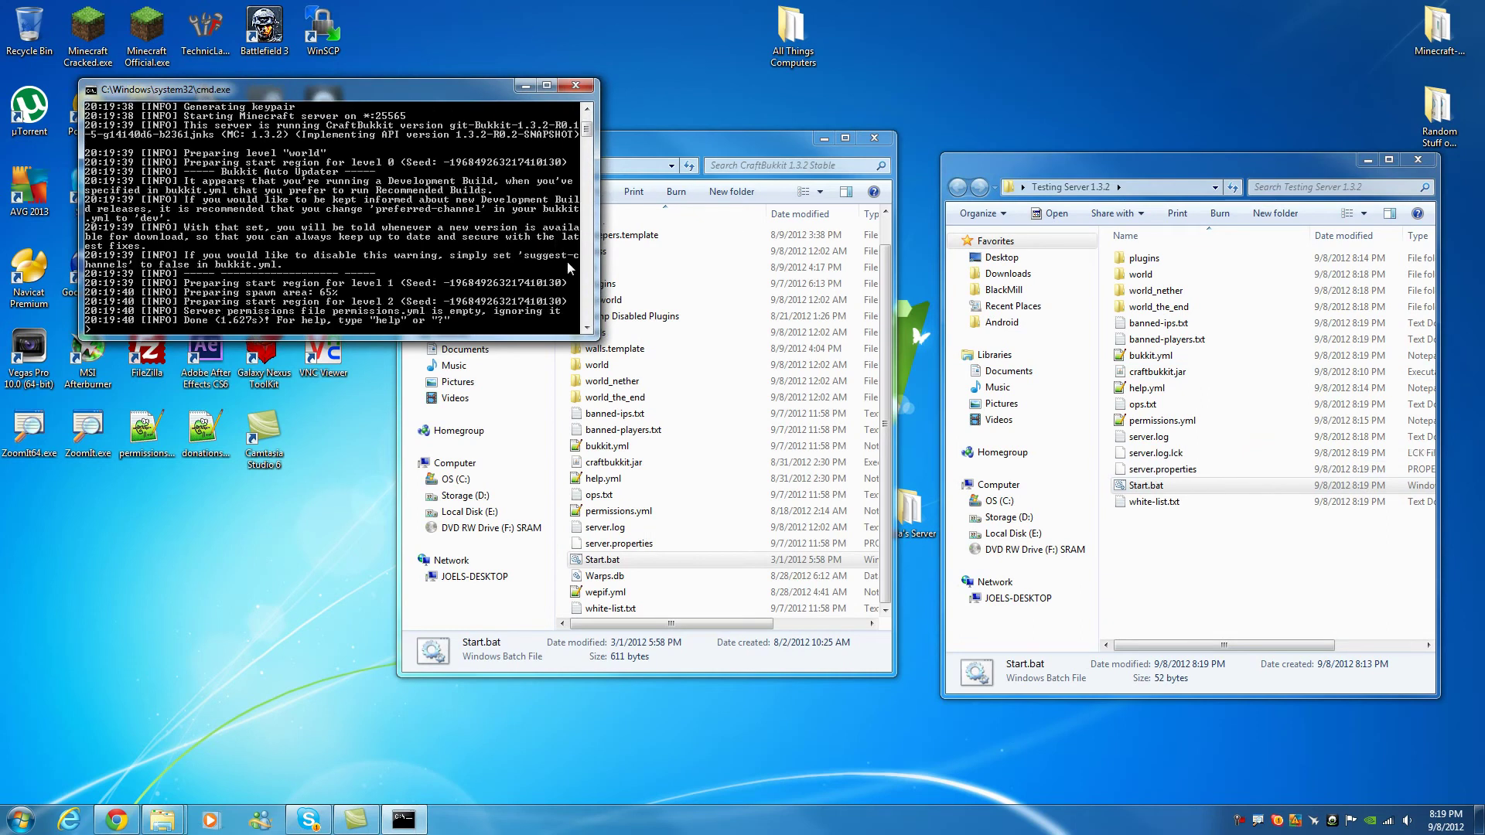
pyautogui.moveTo(590, 128); pyautogui.dragTo(593, 117)
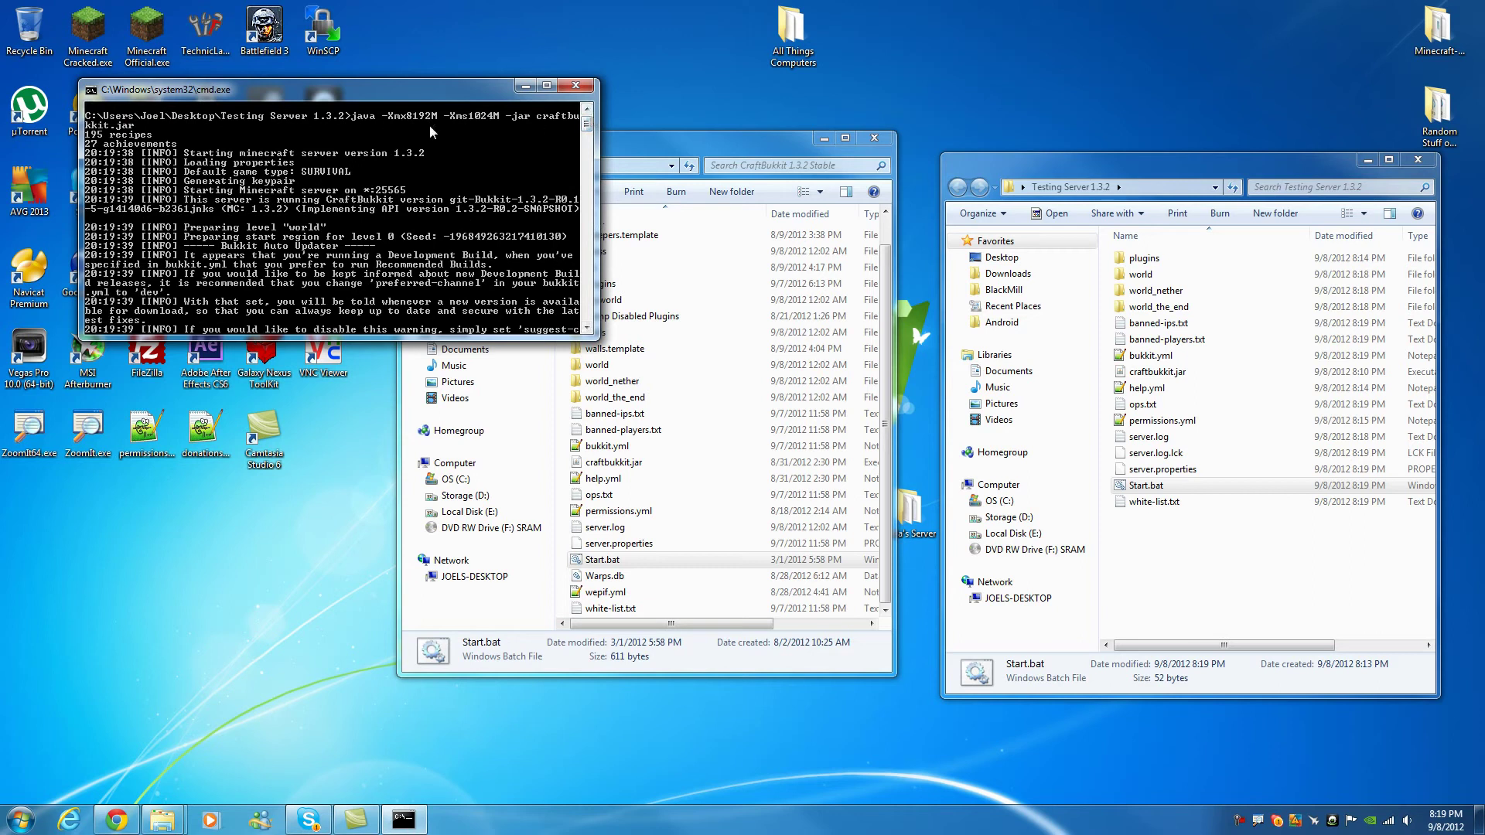
pyautogui.moveTo(588, 128); pyautogui.dragTo(586, 138)
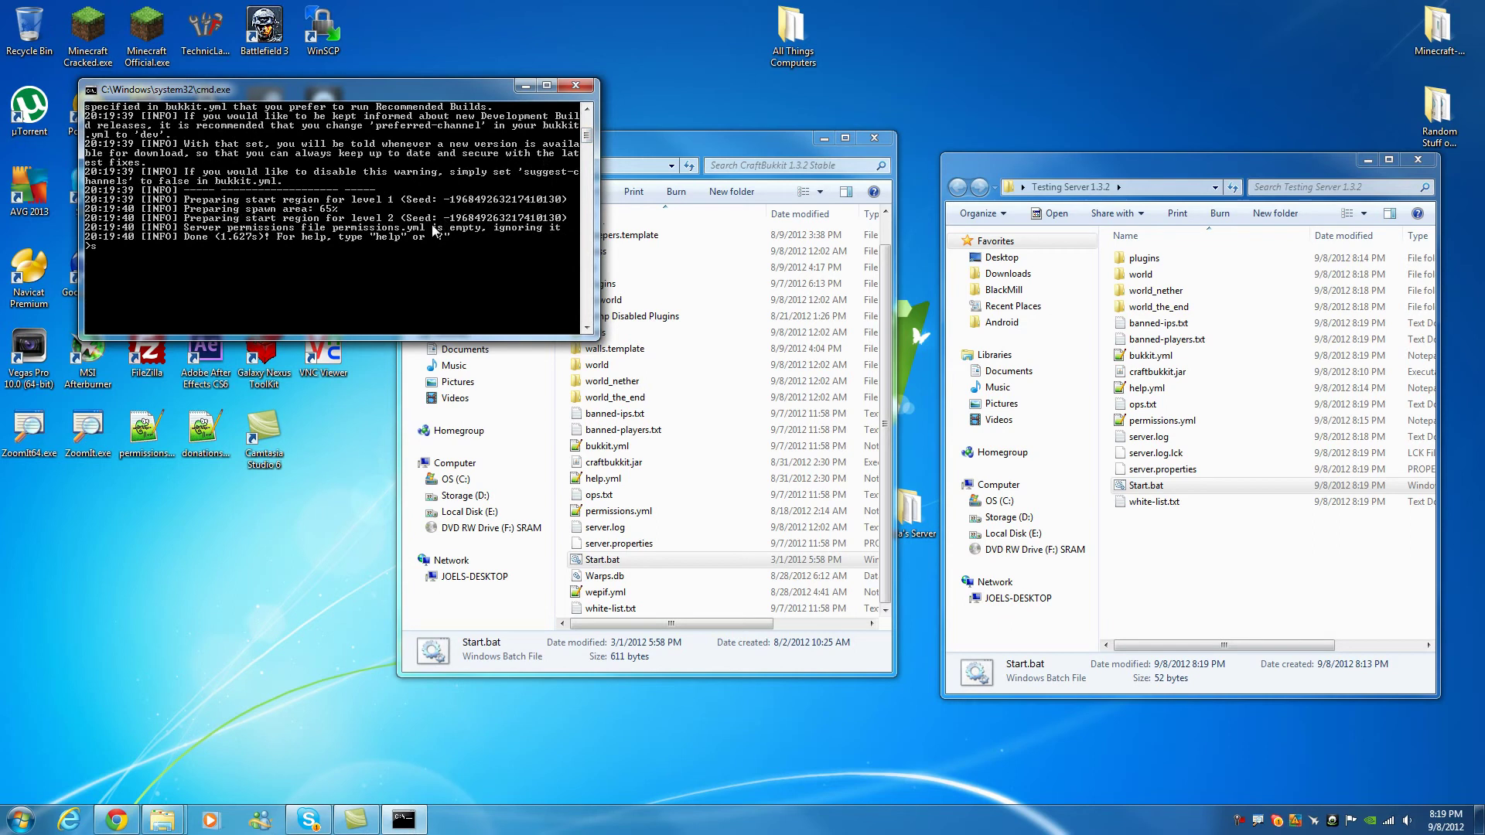
pyautogui.write('p')
pyautogui.press('Return')
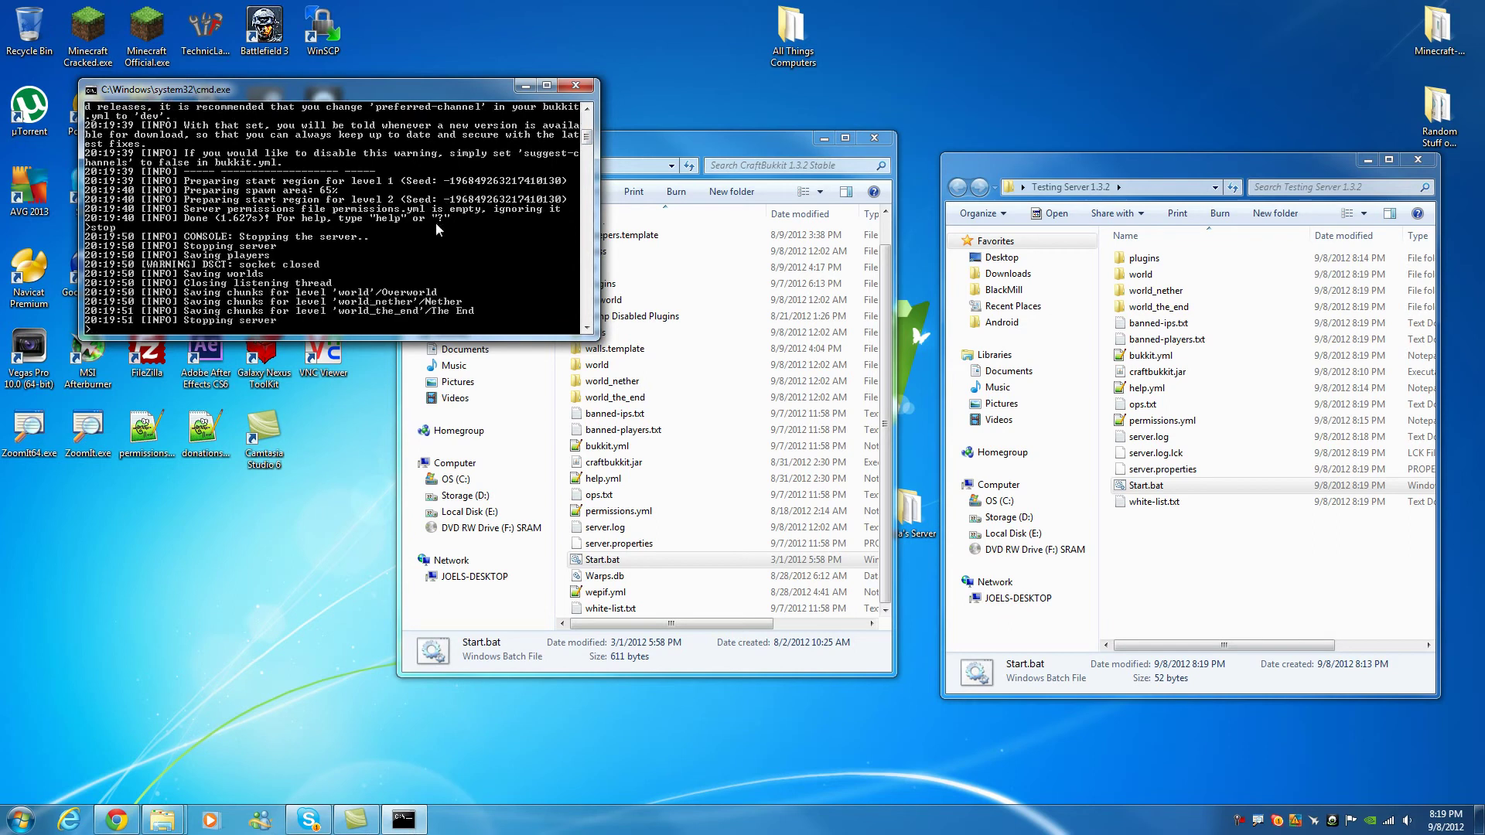
pyautogui.press('Return')
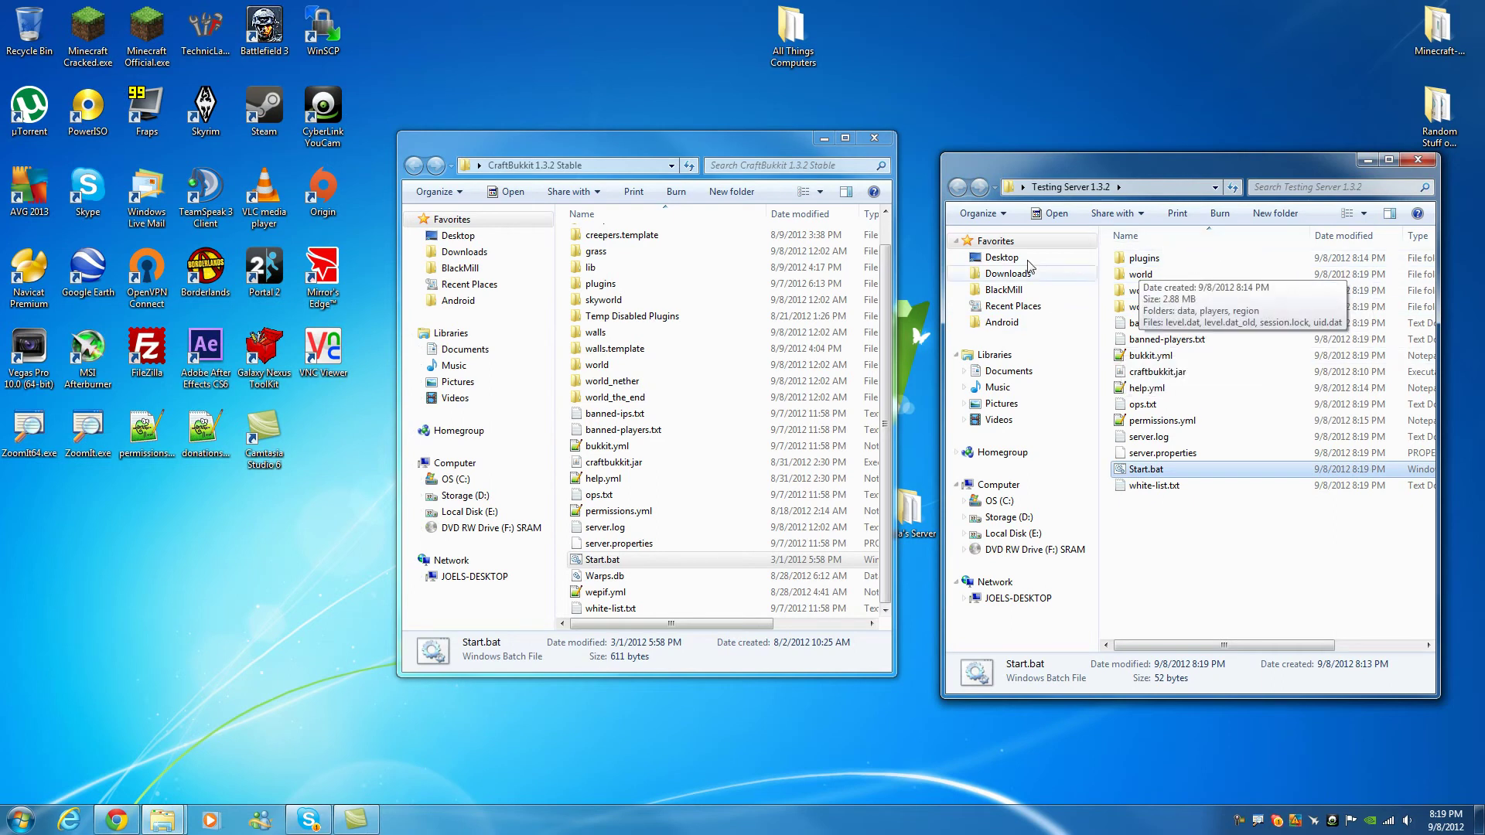
# Maximize the Testing Server 1.3.2 folder window and look inside its plugins and world folders
pyautogui.click(861, 145)
pyautogui.moveTo(1121, 159); pyautogui.dragTo(876, 1)
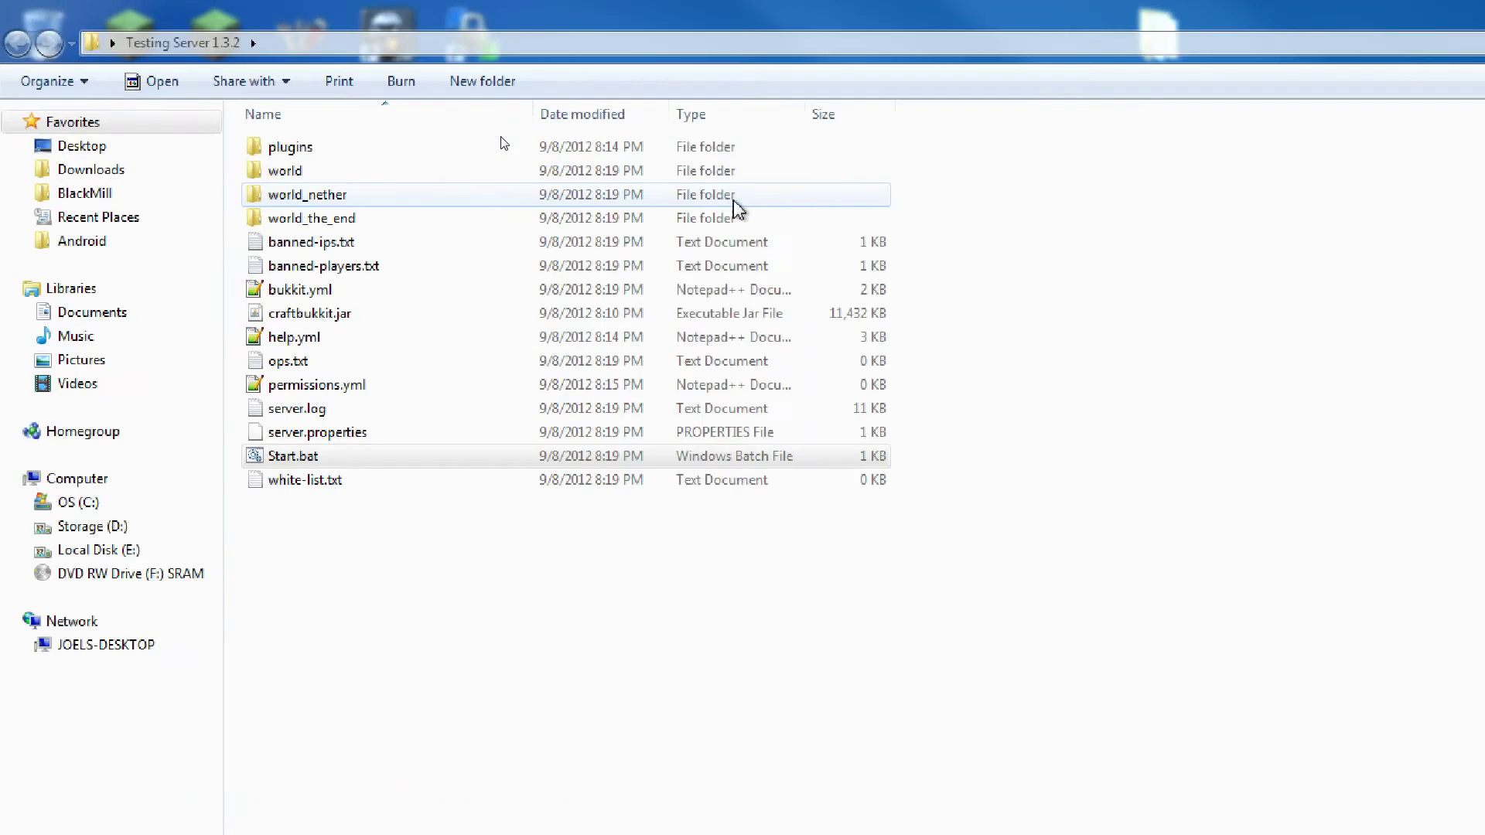
pyautogui.click(213, 104)
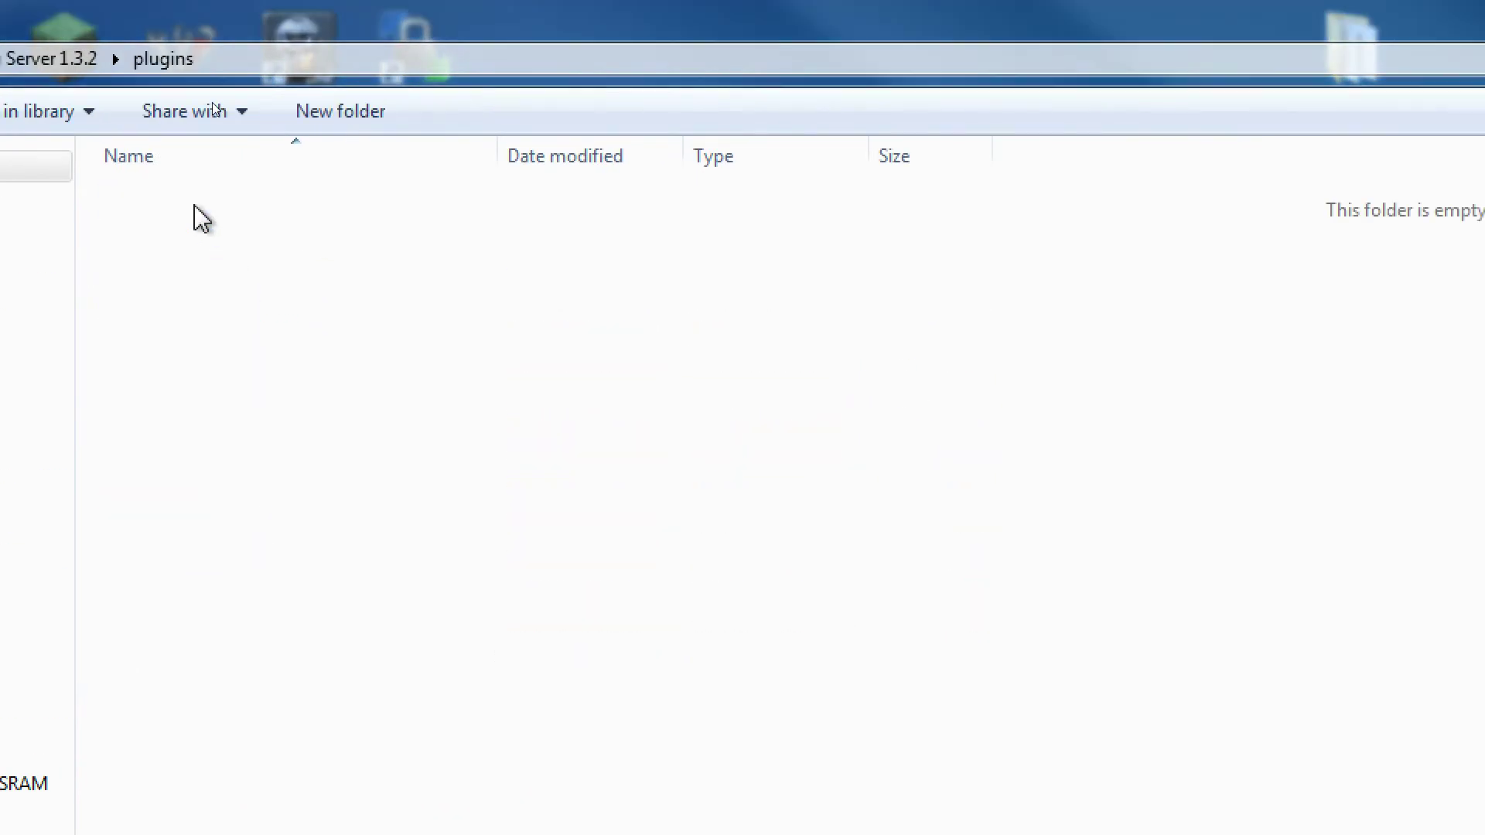
pyautogui.click(189, 65)
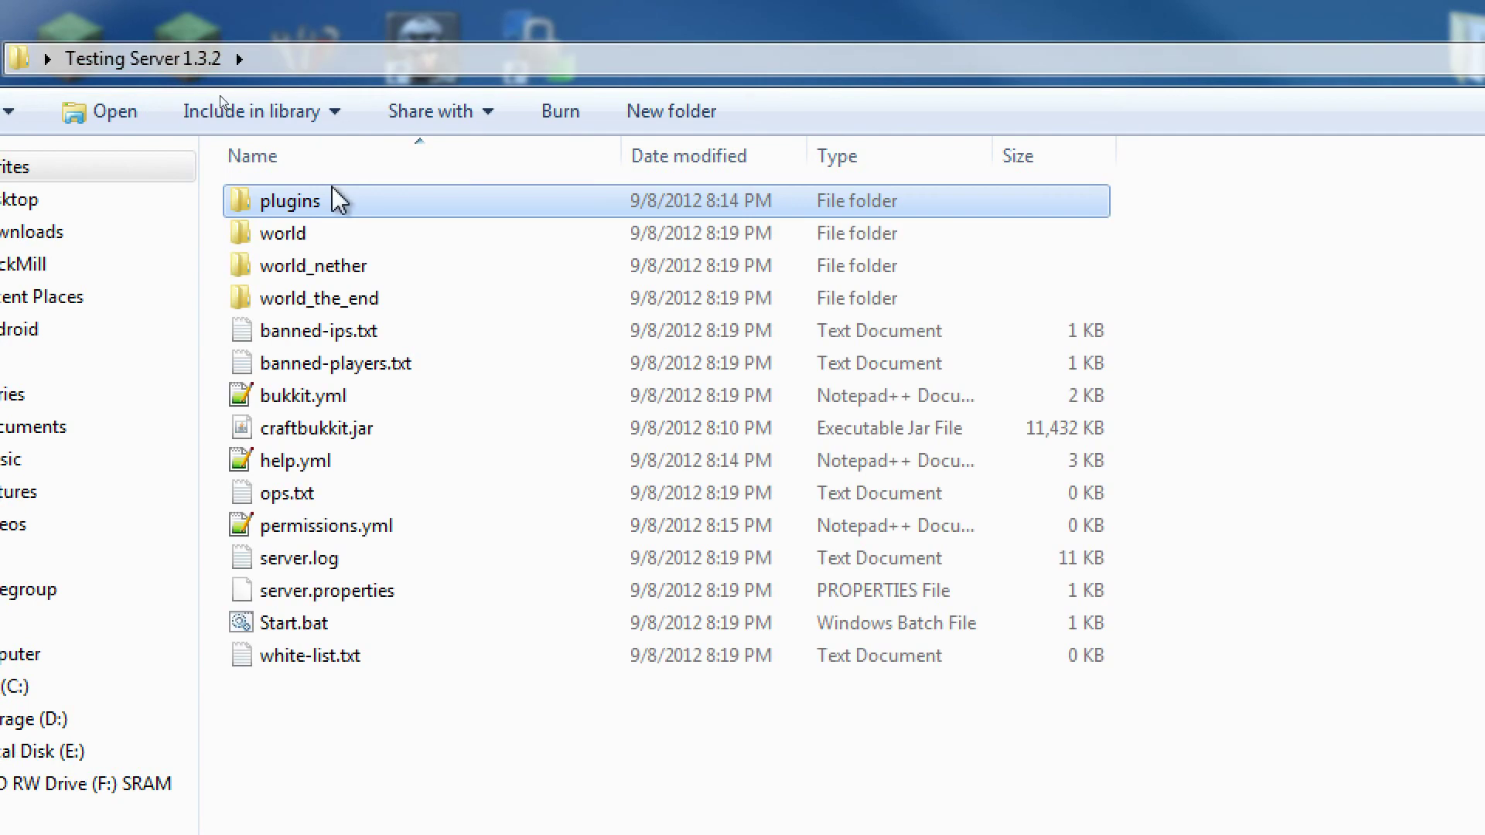
pyautogui.click(341, 232)
pyautogui.doubleClick(337, 236)
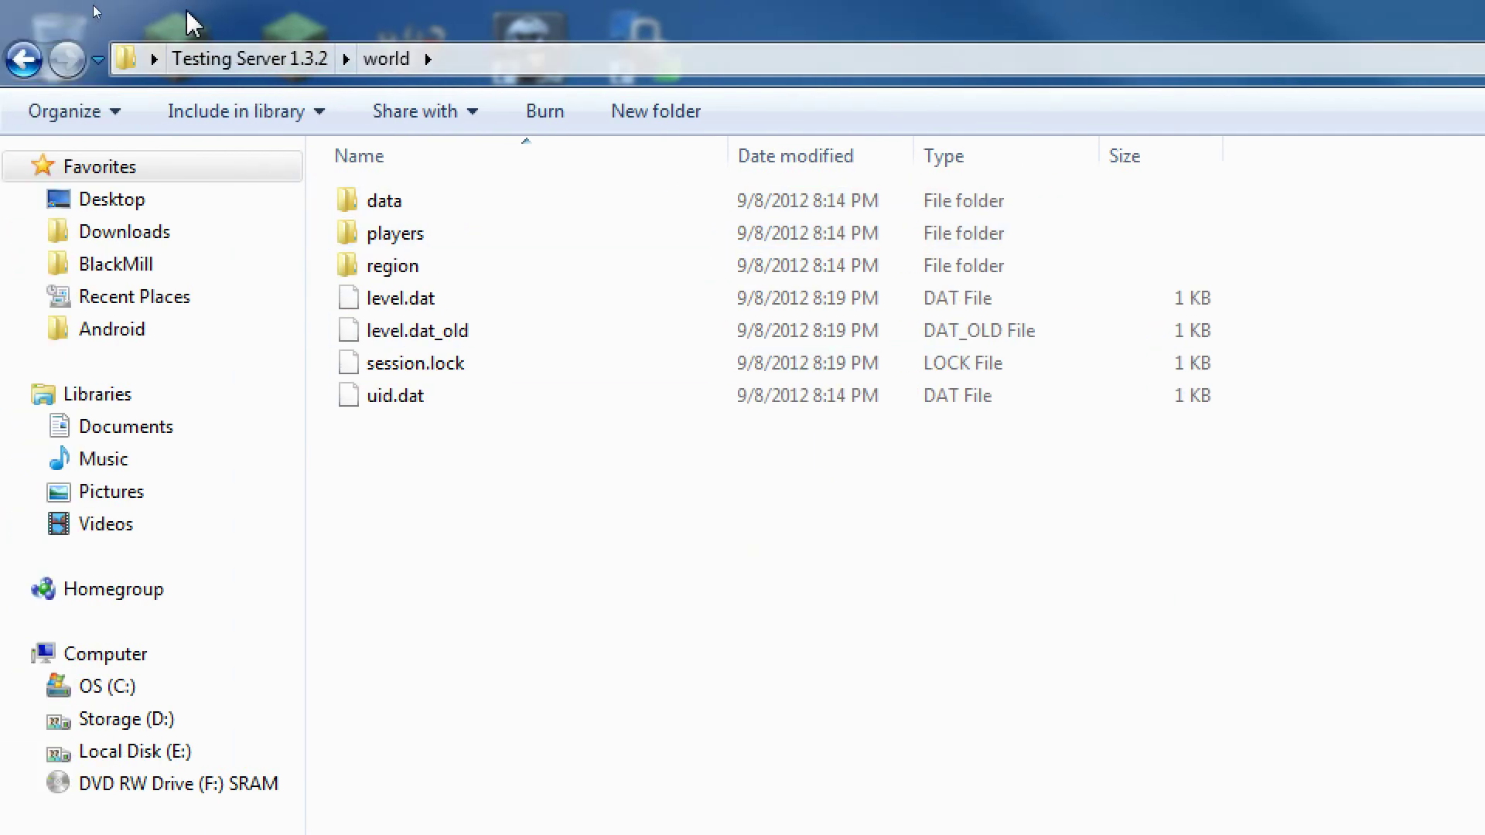
pyautogui.click(304, 59)
# Go over the world_nether and world_the_end folders and the ban lists, opening banned-ips.txt for viewing and closing it
pyautogui.click(435, 276)
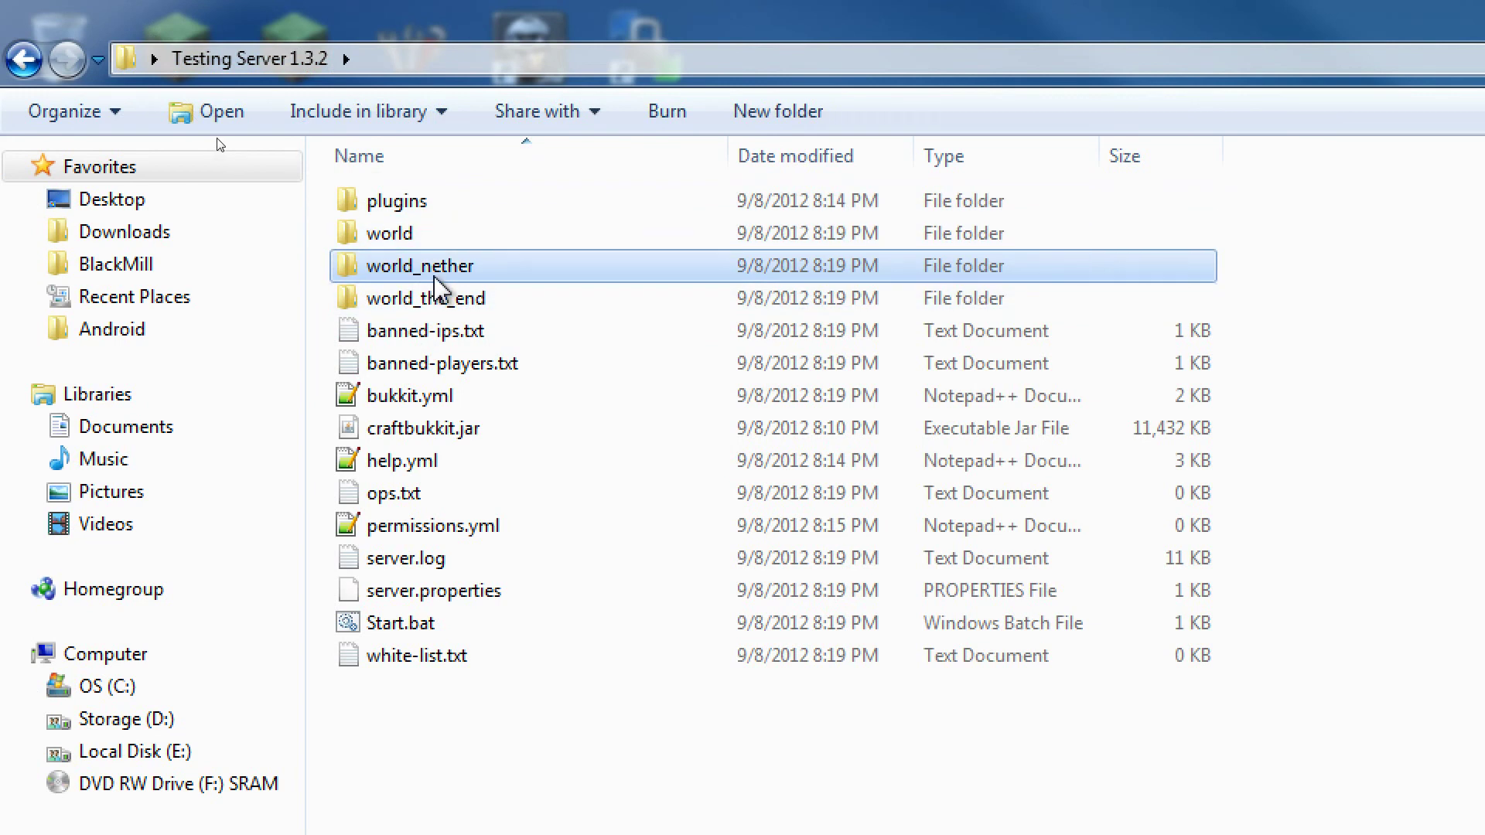
pyautogui.click(448, 311)
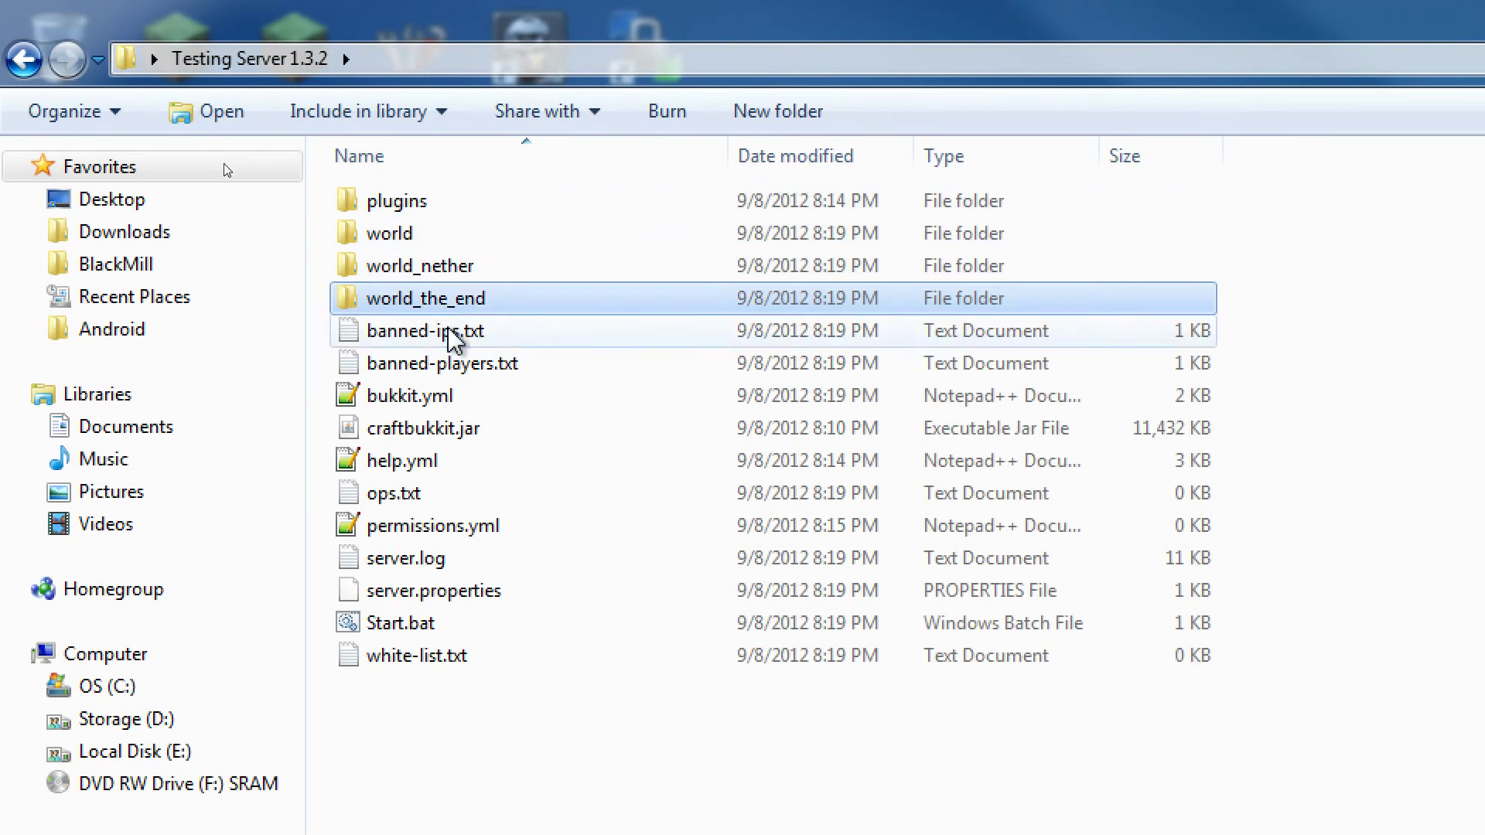
pyautogui.click(461, 337)
pyautogui.click(468, 365)
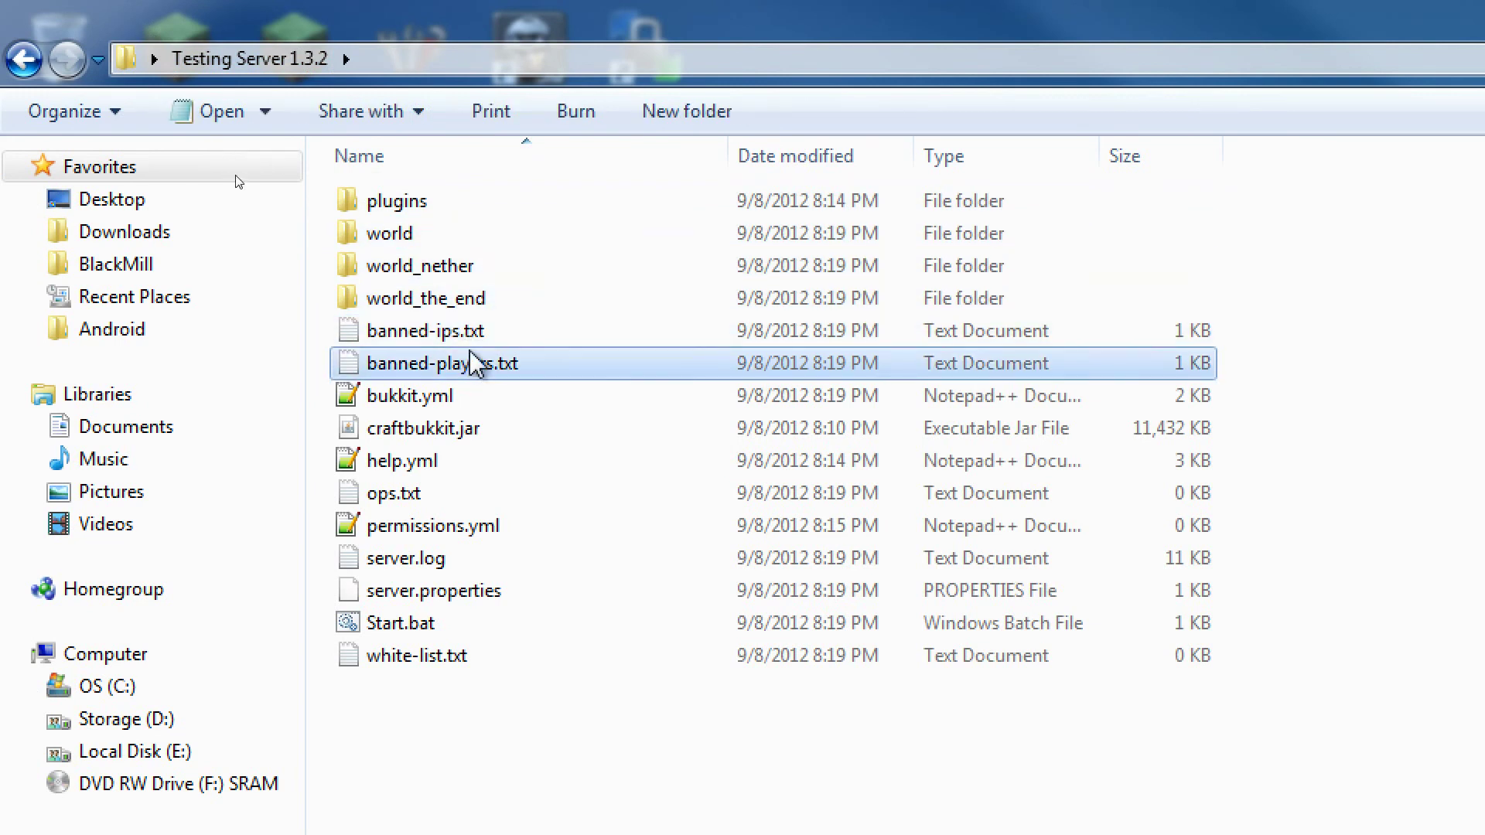
pyautogui.rightClick(481, 332)
pyautogui.click(689, 534)
pyautogui.moveTo(1001, 256); pyautogui.dragTo(221, 195)
pyautogui.click(1152, 193)
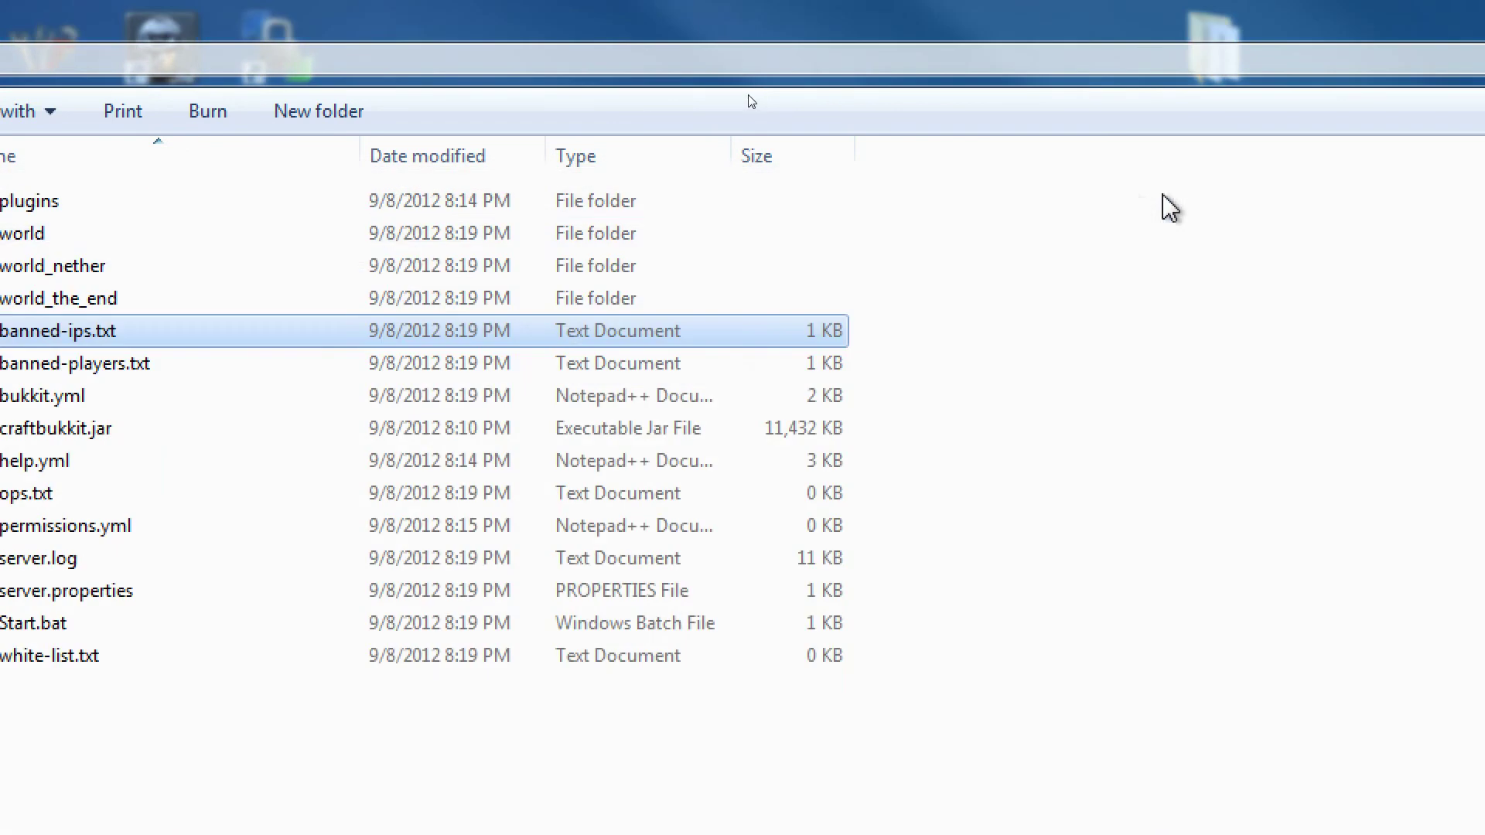
# Go through the server files from banned-players.txt to ops.txt, and open permissions.yml in Notepad++ to view it, closing it again
pyautogui.click(153, 373)
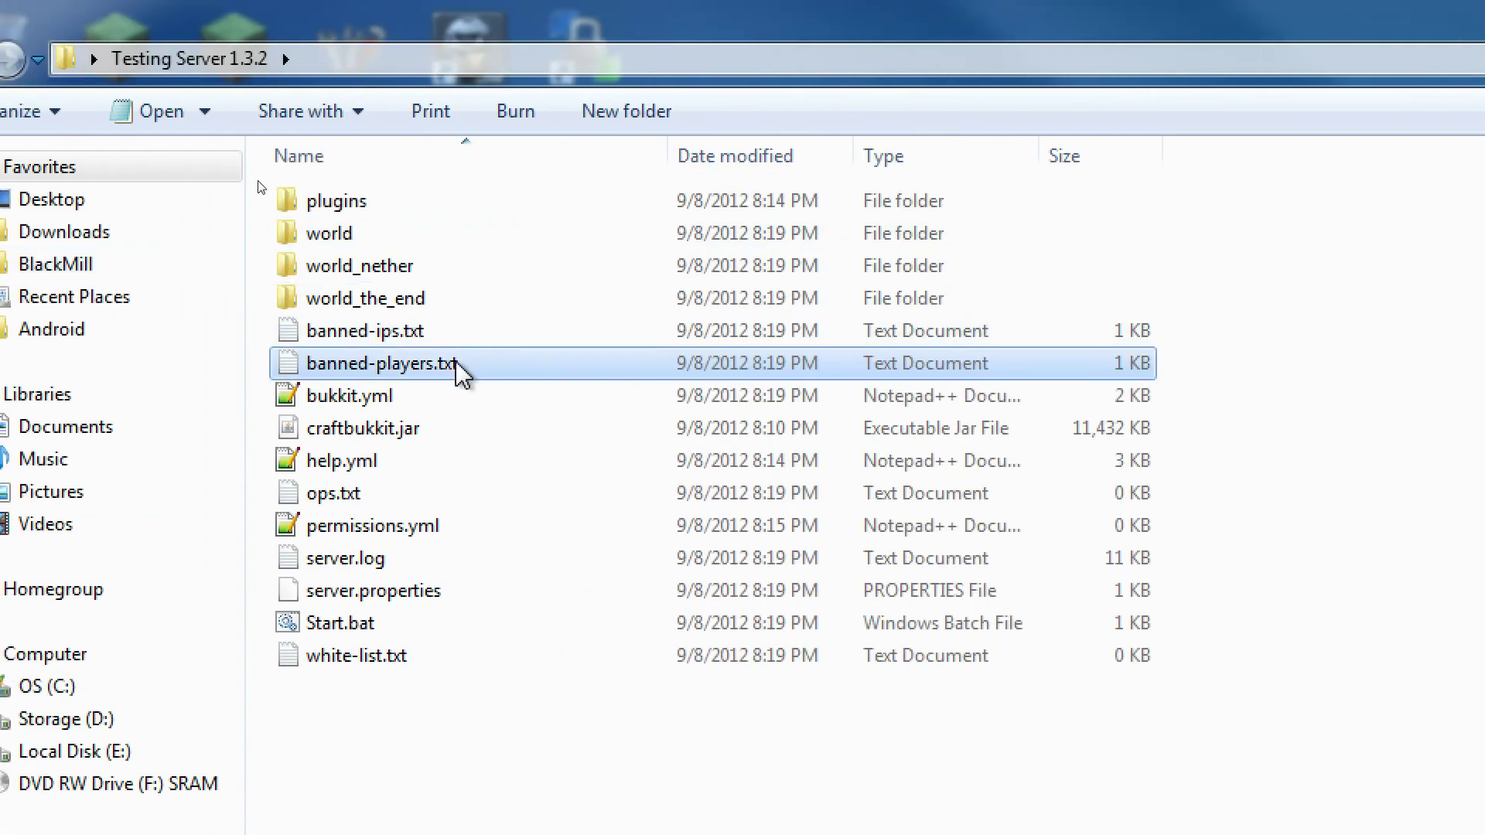
pyautogui.click(429, 404)
pyautogui.click(410, 431)
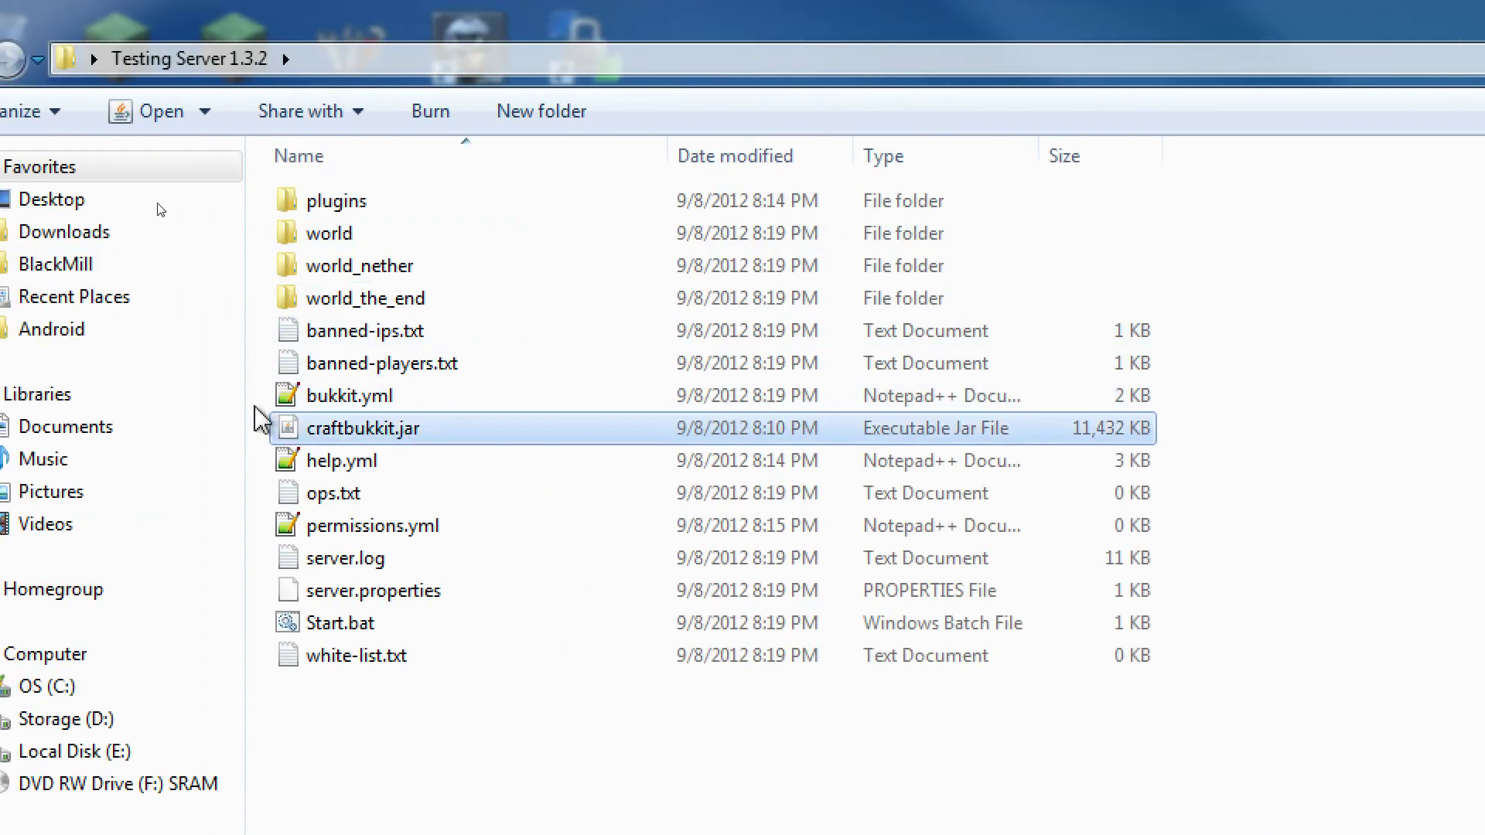
pyautogui.click(318, 466)
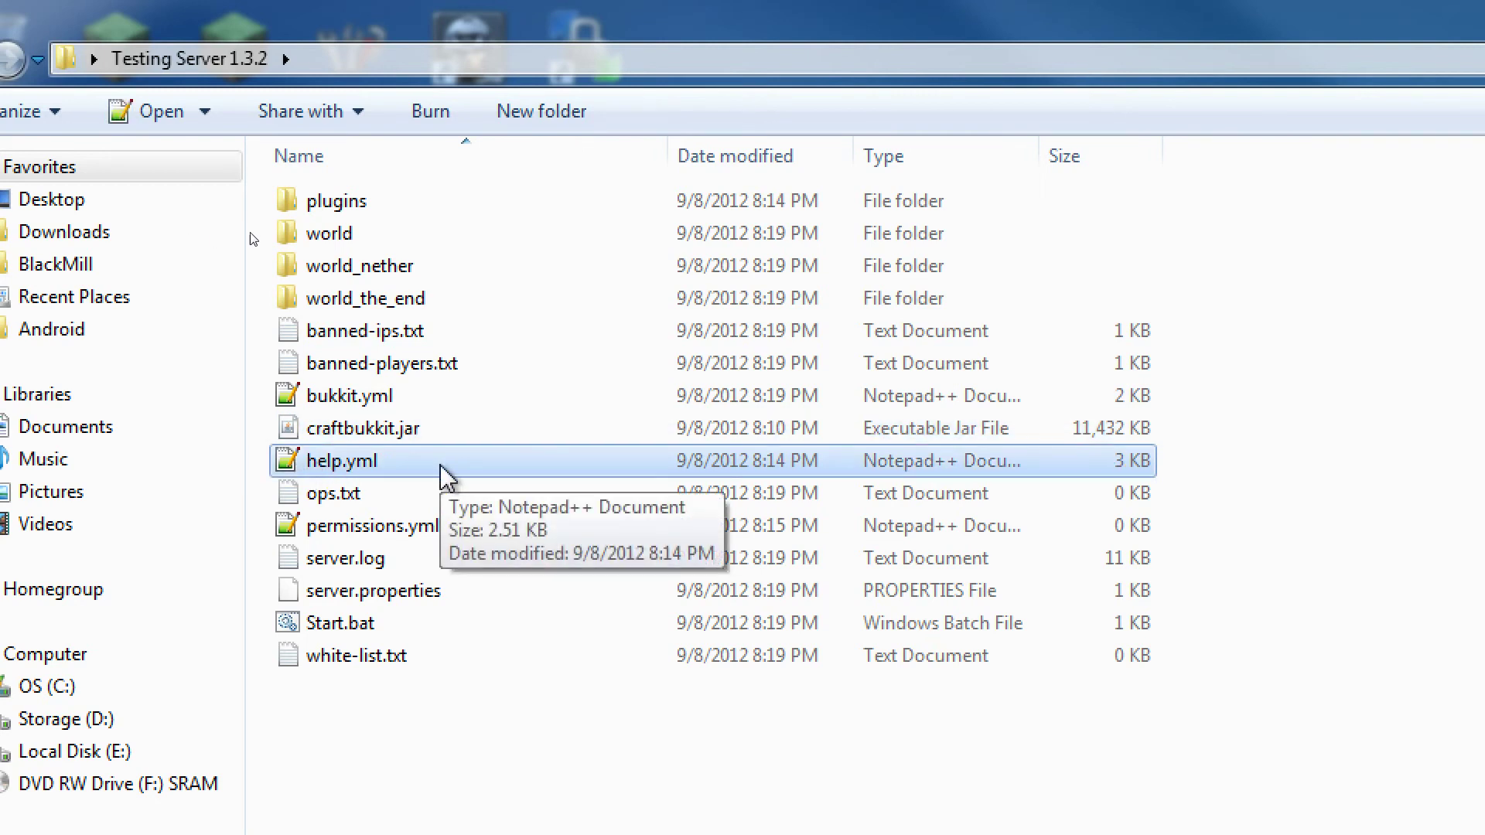
pyautogui.click(381, 497)
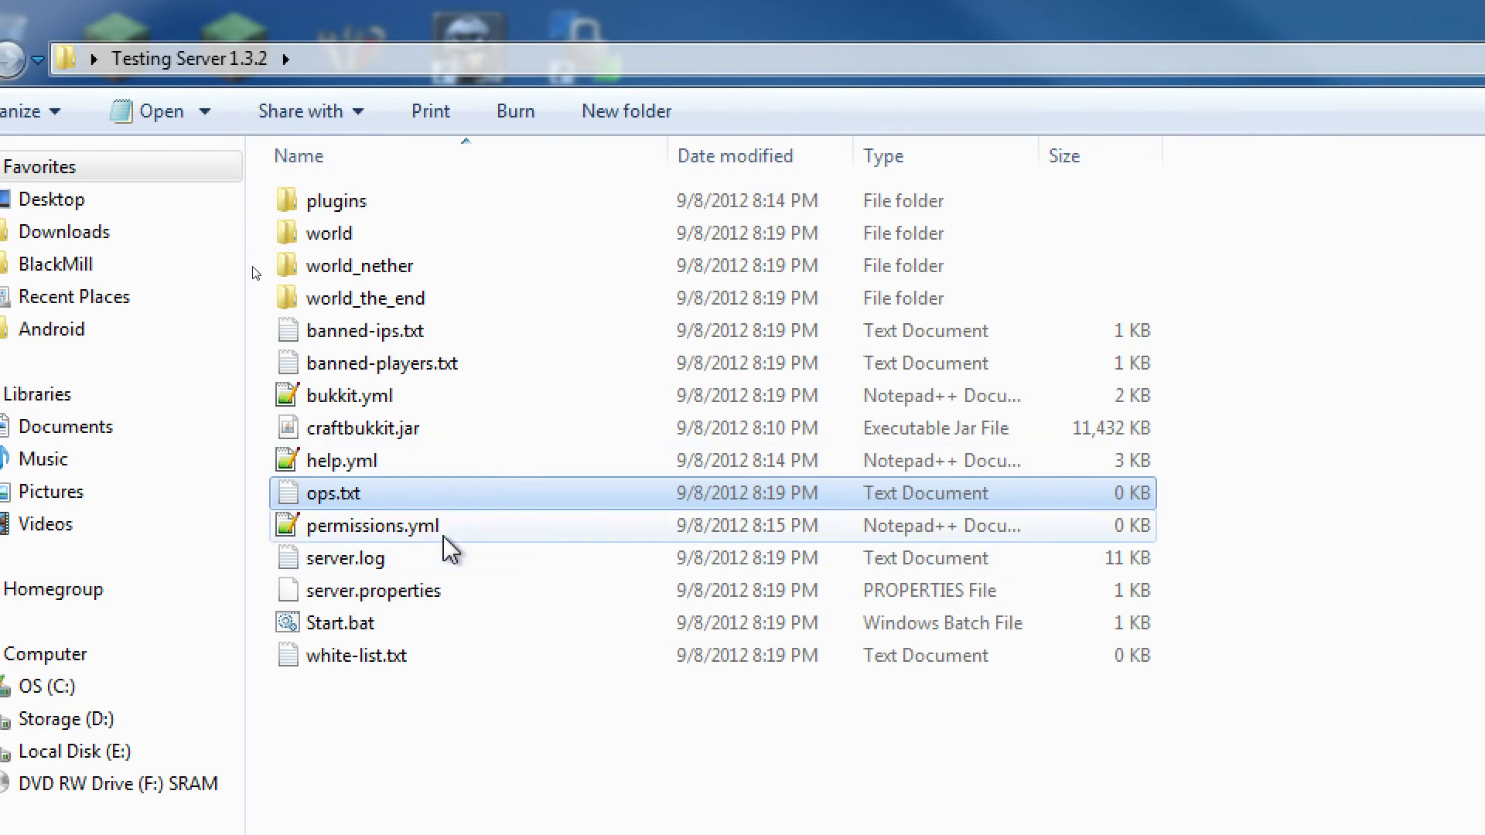
pyautogui.doubleClick(415, 533)
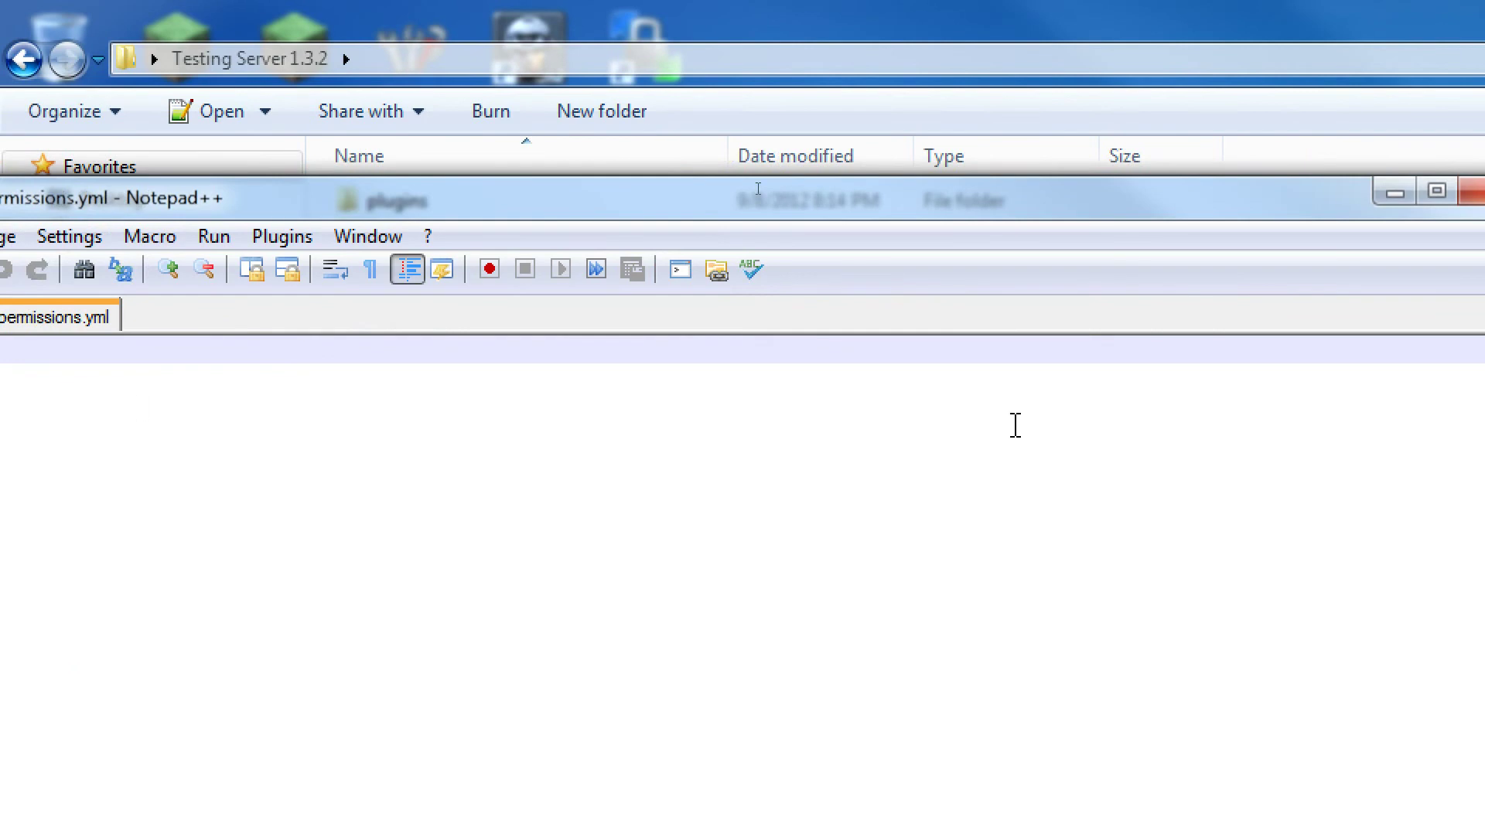
pyautogui.click(432, 191)
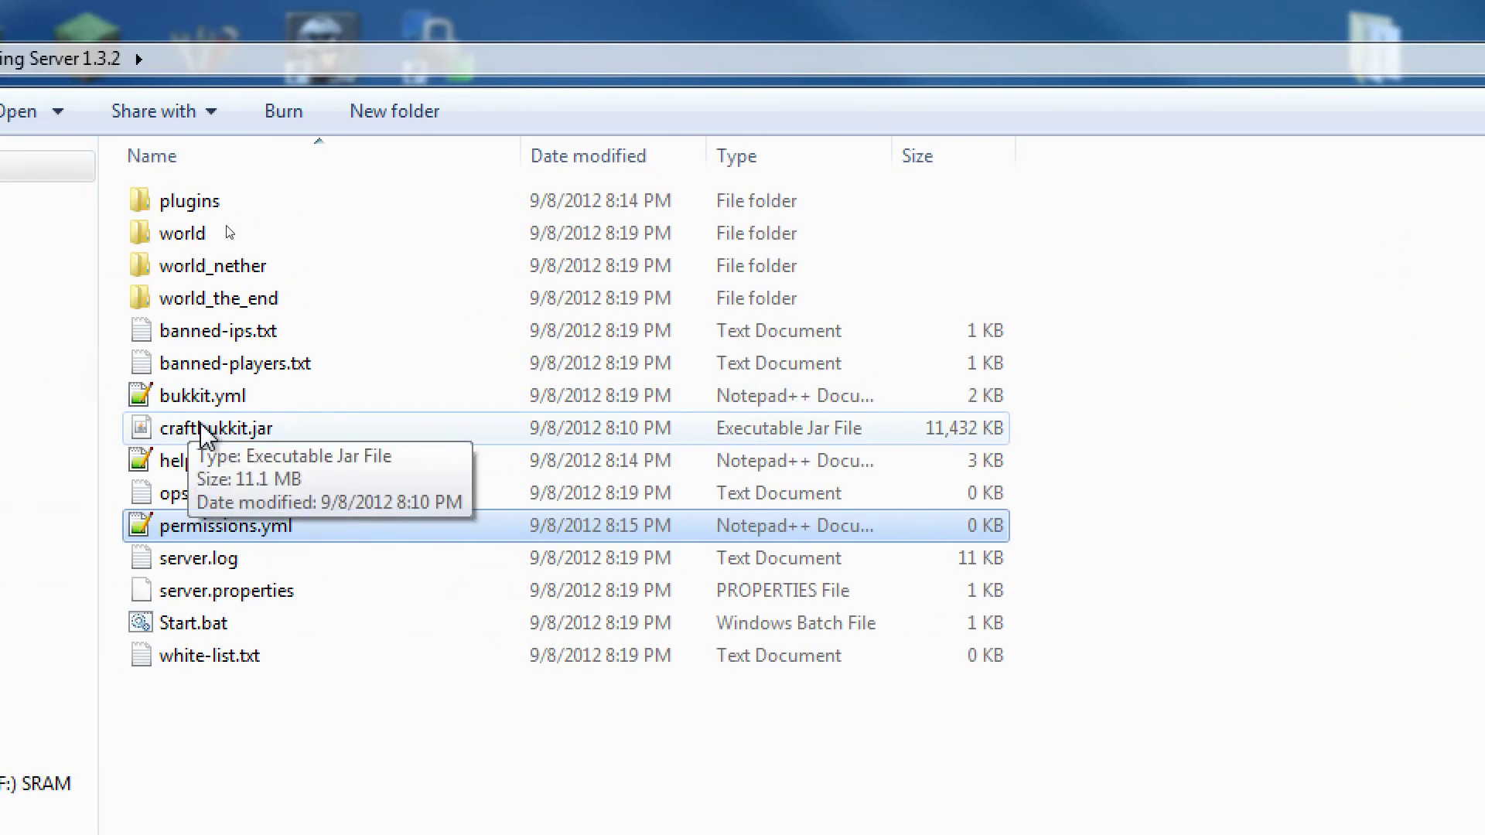
# Delete server.log from the Testing Server 1.3.2 folder
pyautogui.click(257, 565)
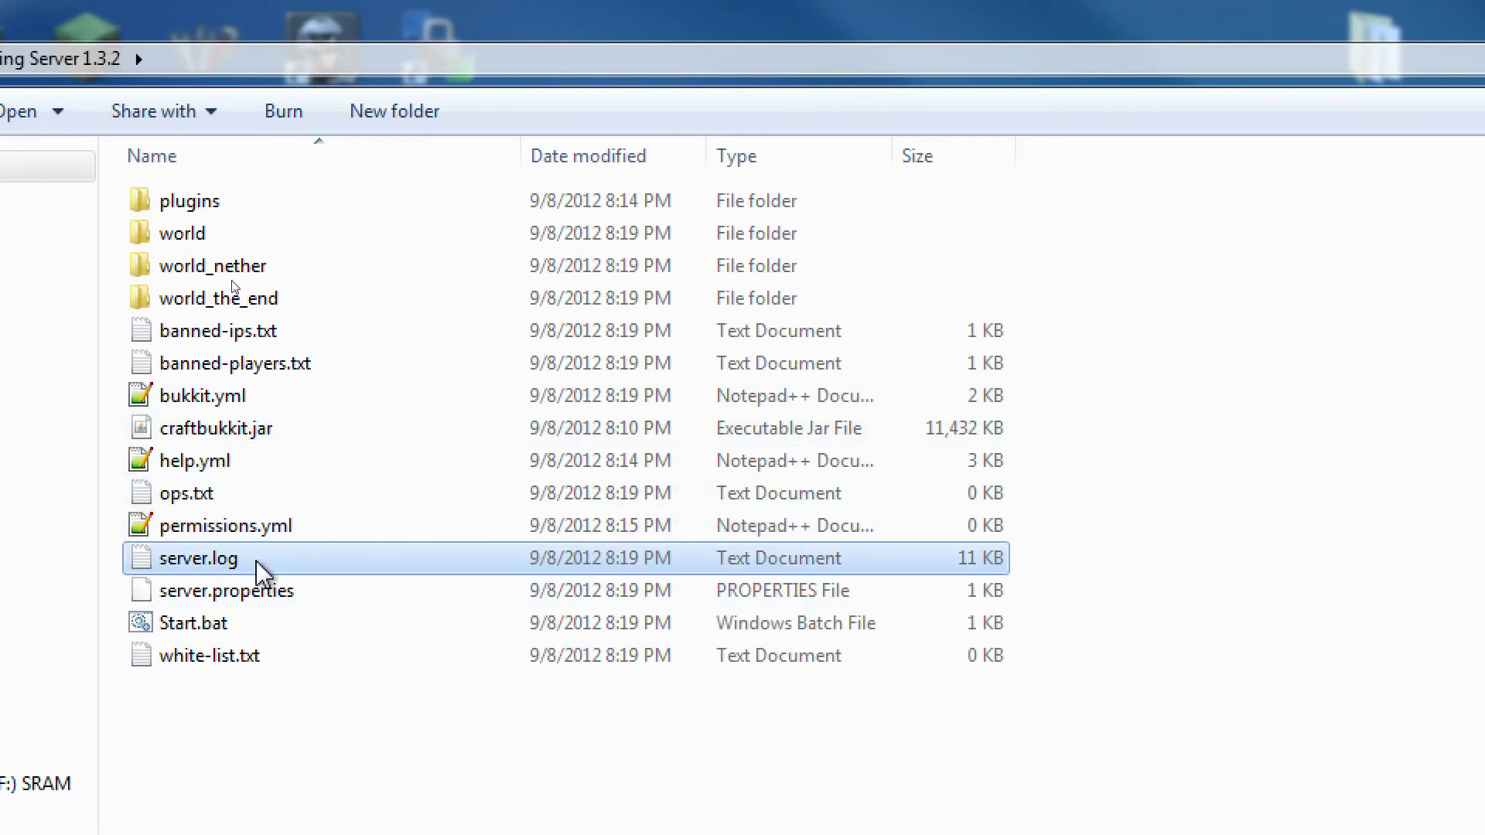
pyautogui.press('Delete')
pyautogui.press('Return')
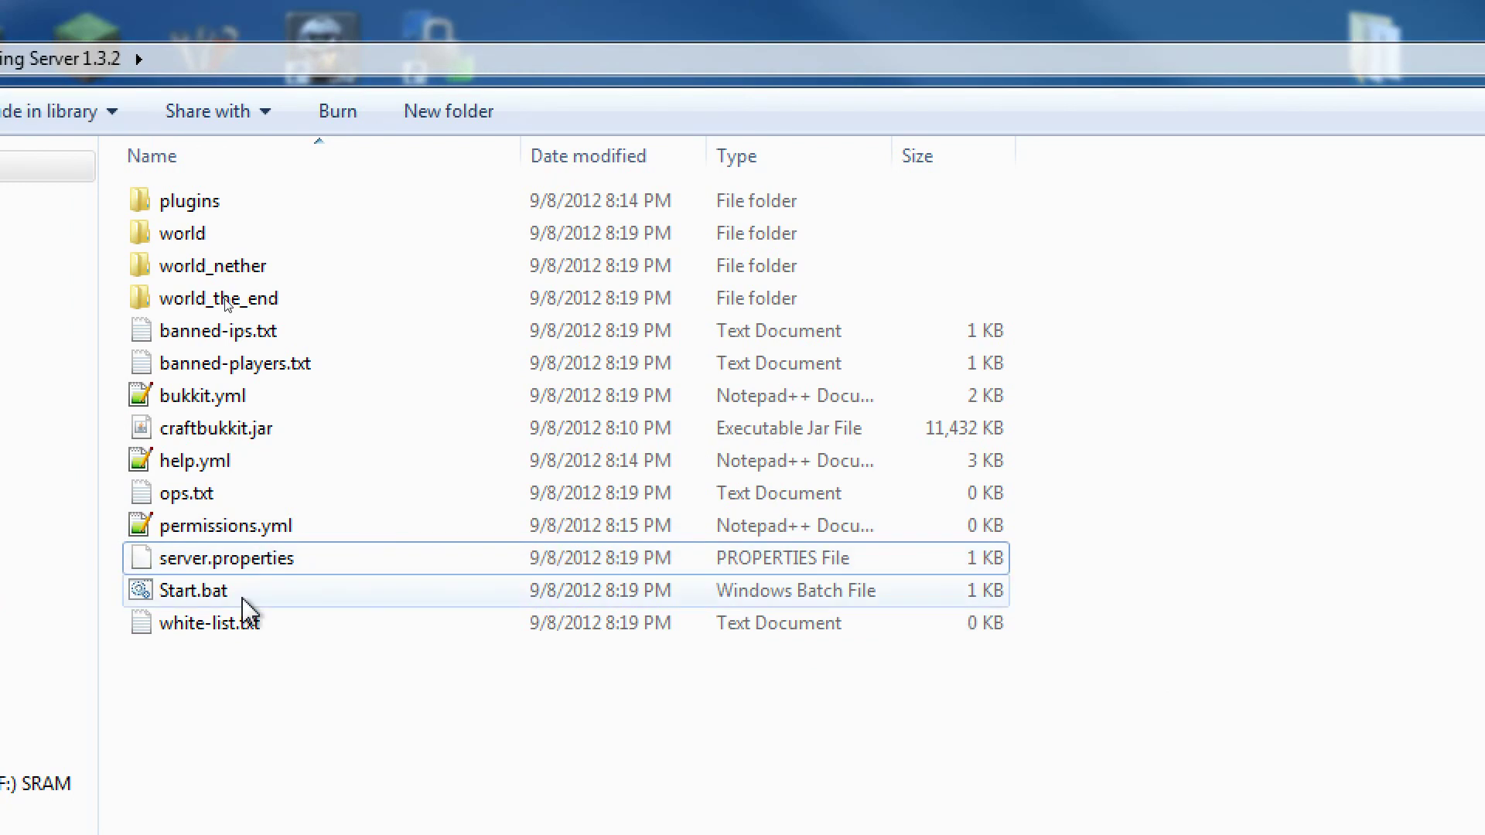
pyautogui.click(199, 622)
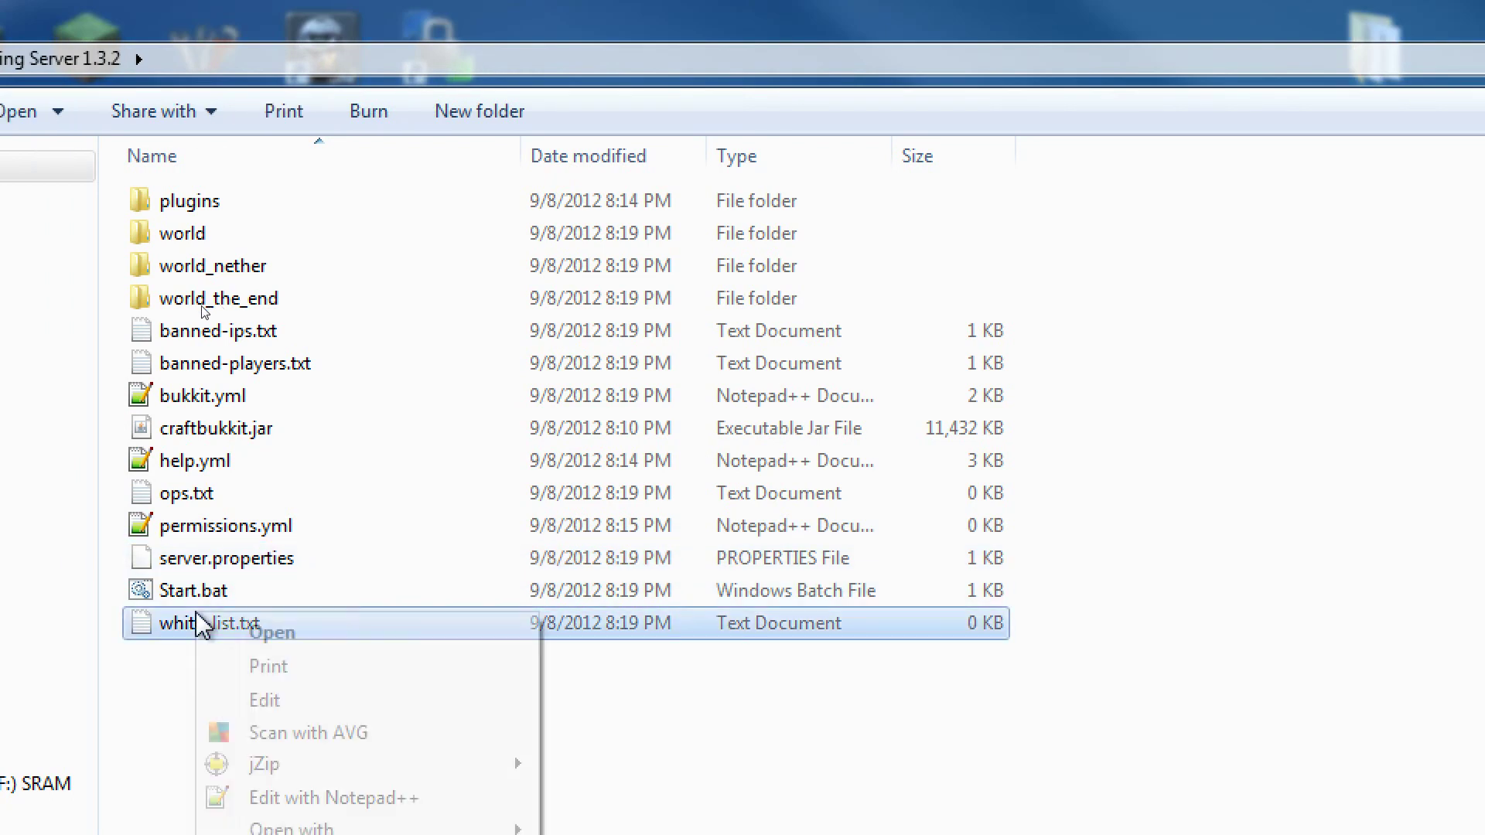
pyautogui.rightClick(197, 614)
pyautogui.click(151, 689)
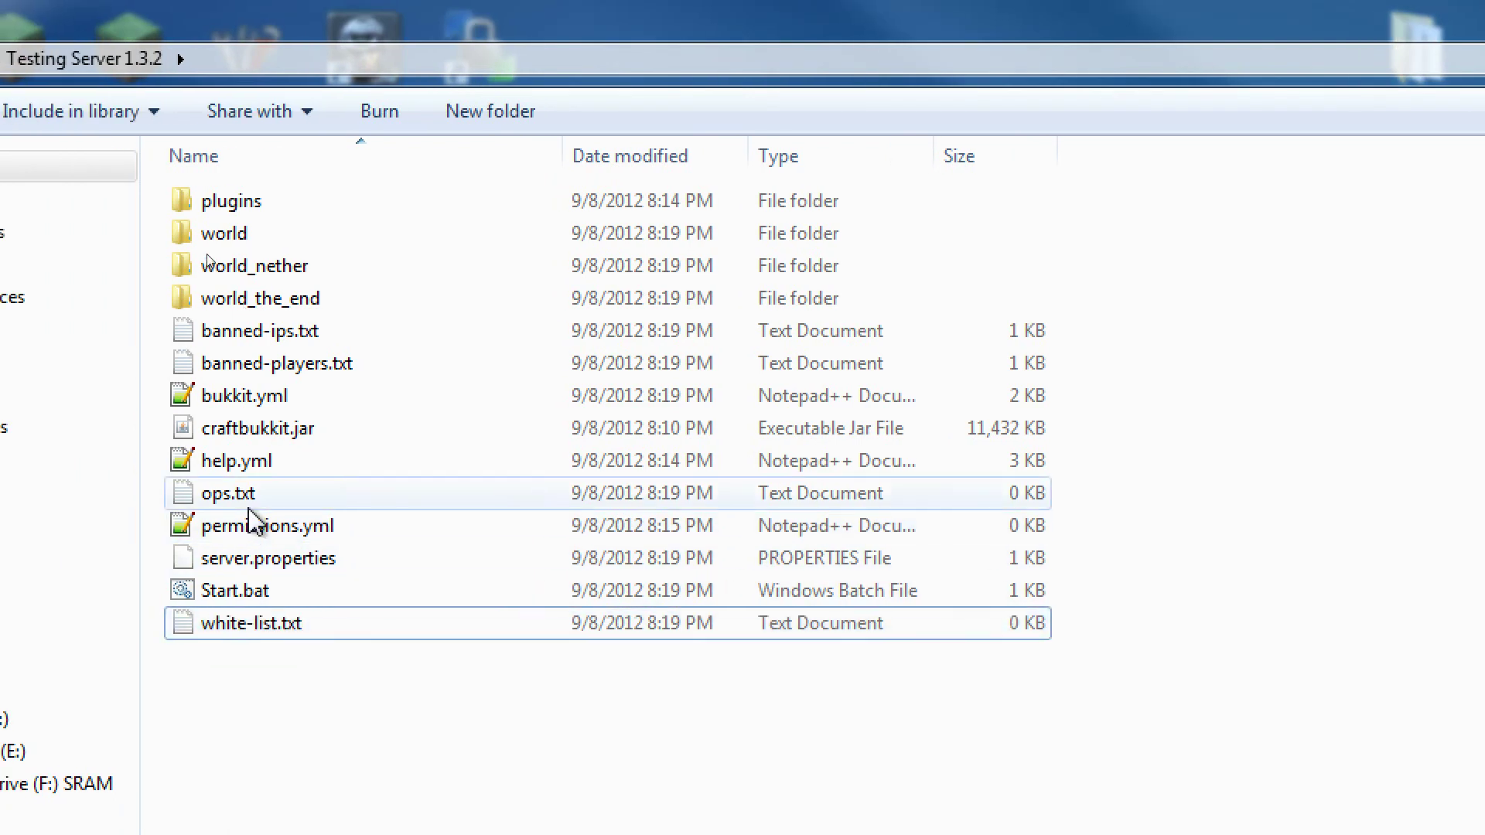
pyautogui.click(263, 554)
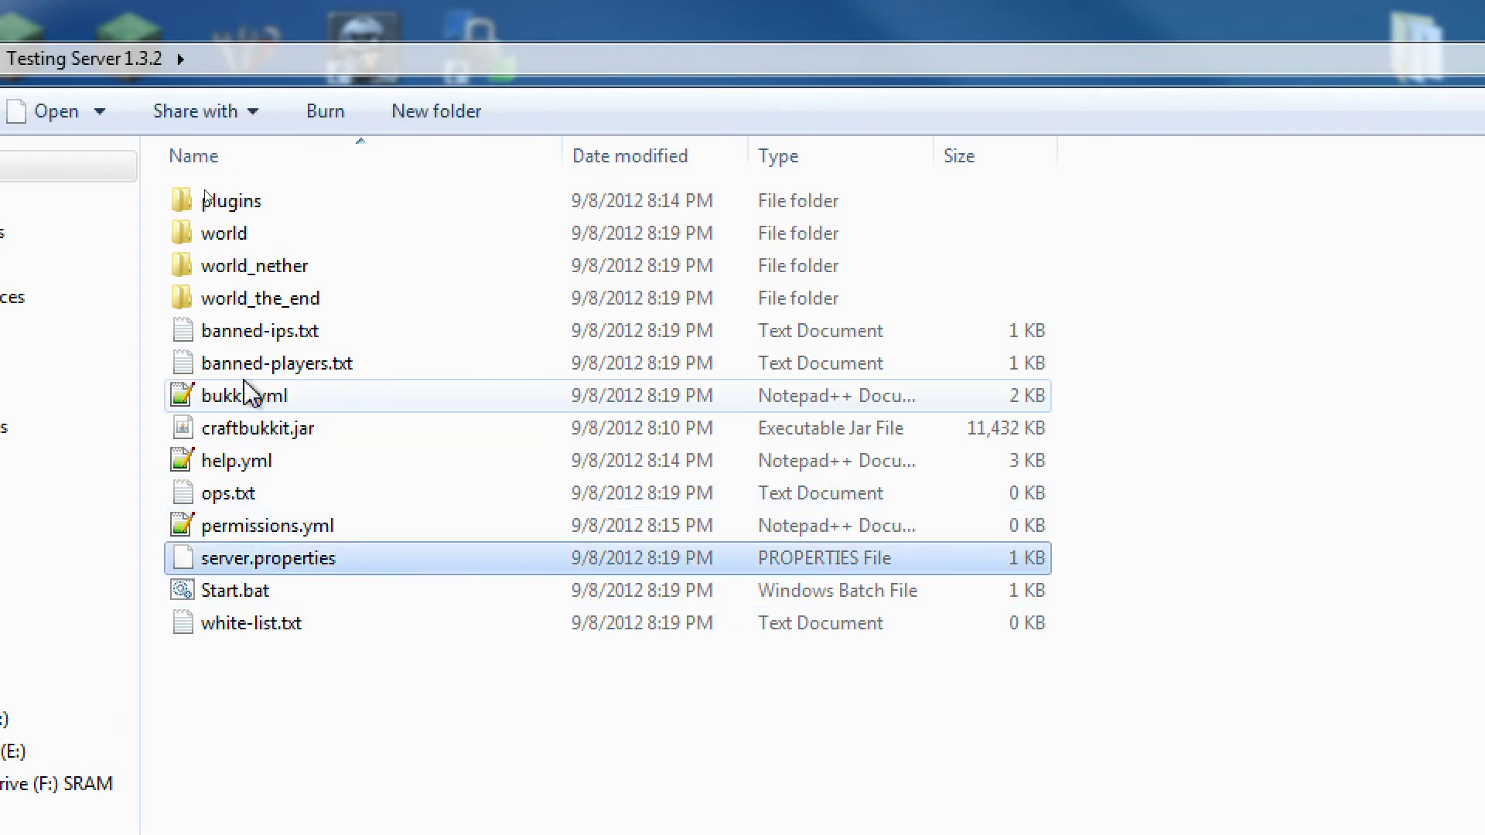
# Delete the world, world_nether and world_the_end folders from the test server folder
pyautogui.click(251, 233)
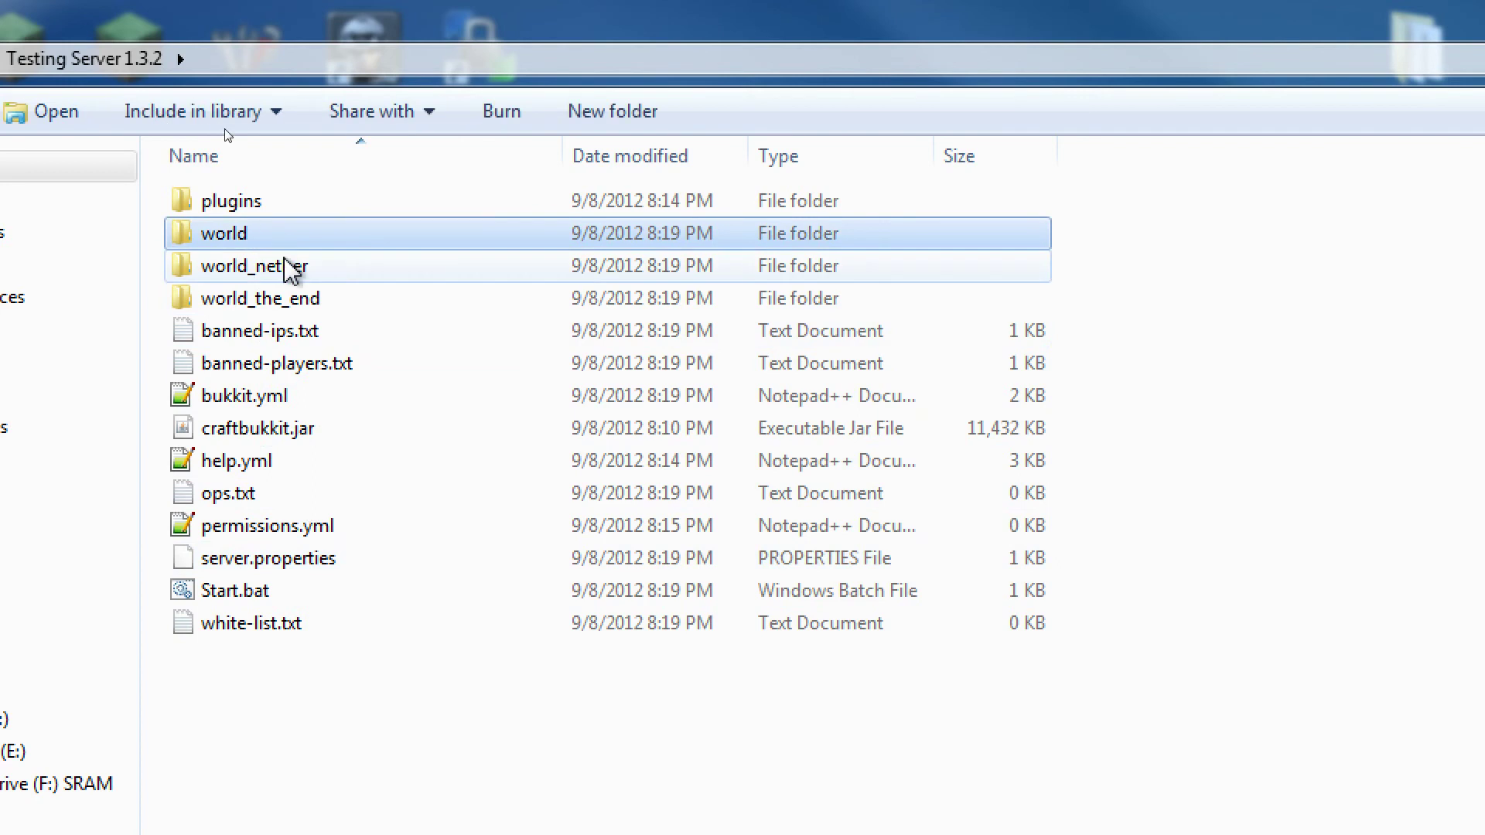
pyautogui.keyDown('shift'); pyautogui.click(272, 303); pyautogui.keyUp('shift')
pyautogui.press('Delete')
pyautogui.press('Return')
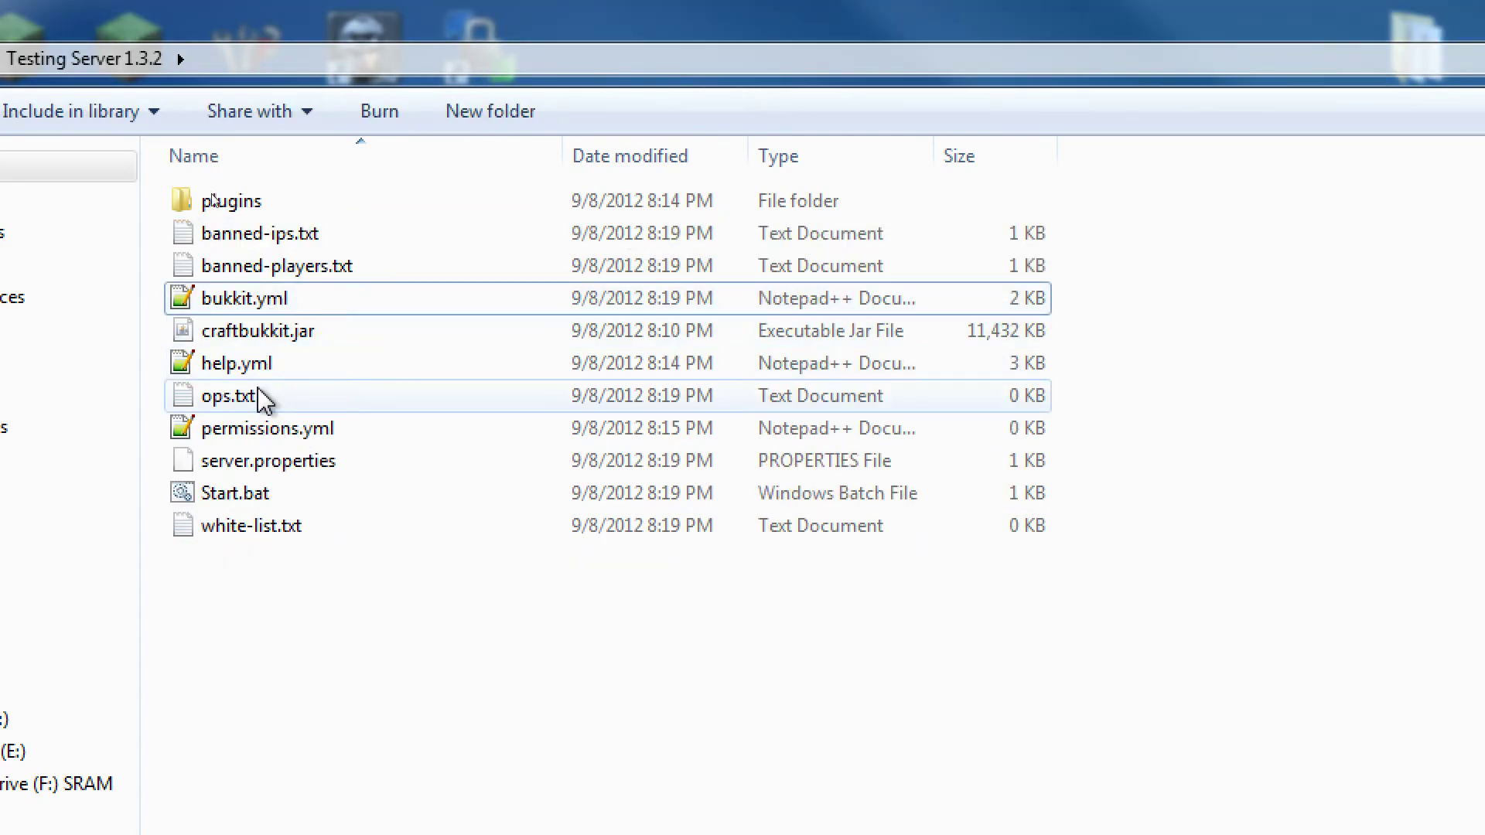
# Enable "Hide extensions for known file types" in the folder view options and apply the change
pyautogui.click(240, 464)
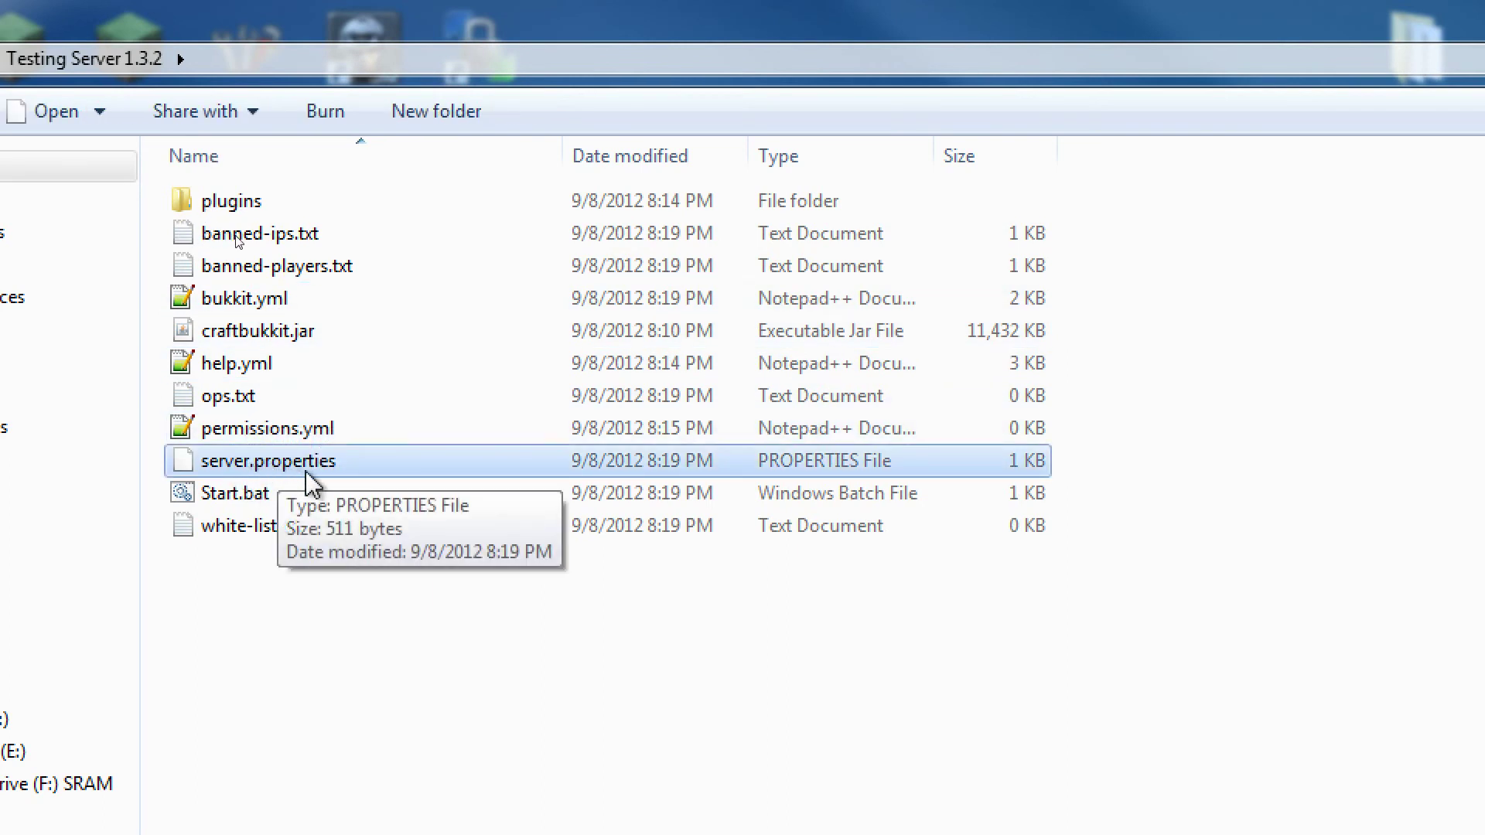
pyautogui.click(99, 112)
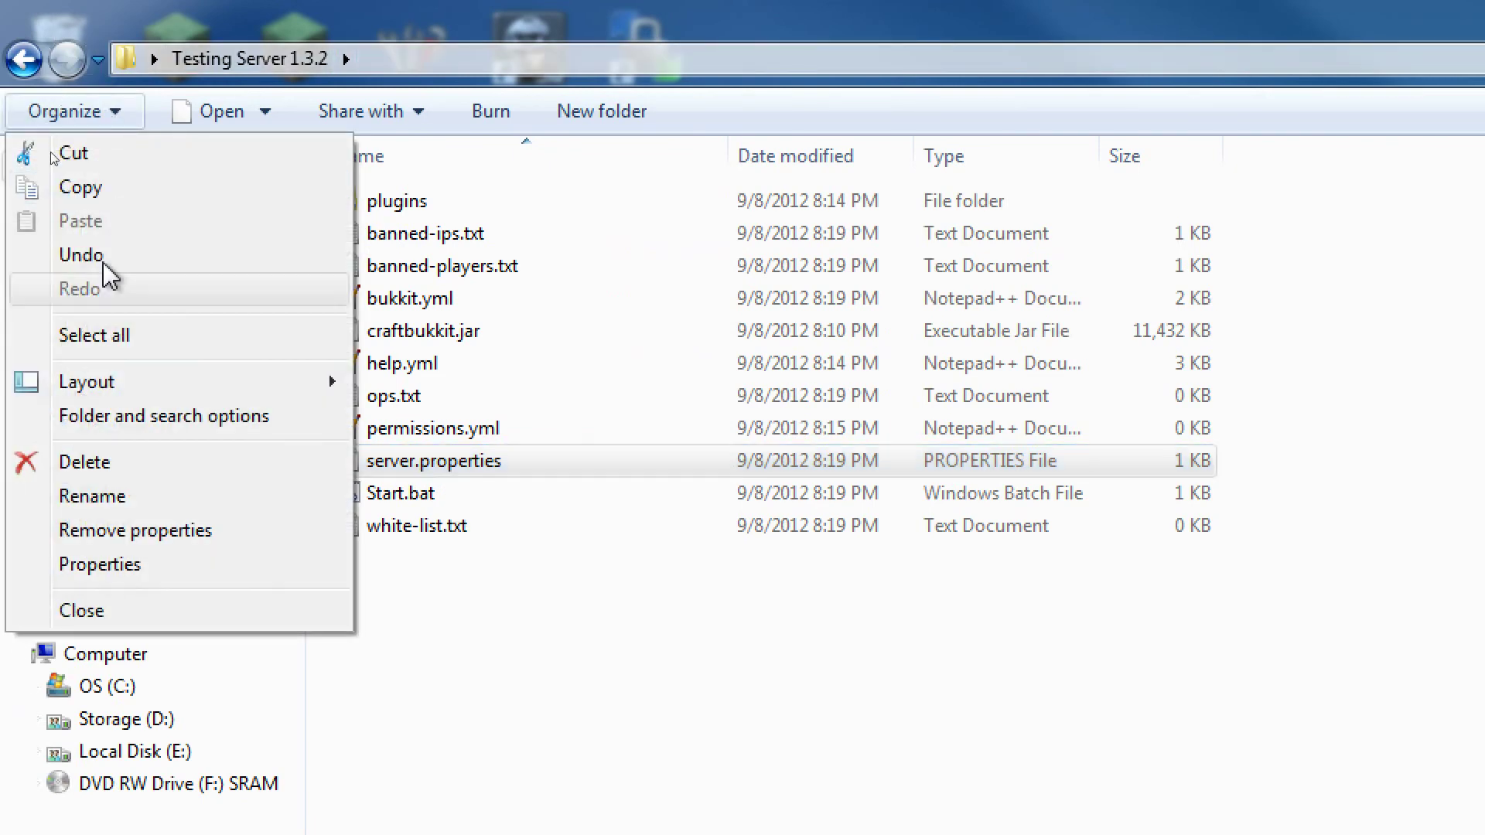
pyautogui.click(116, 417)
pyautogui.click(154, 197)
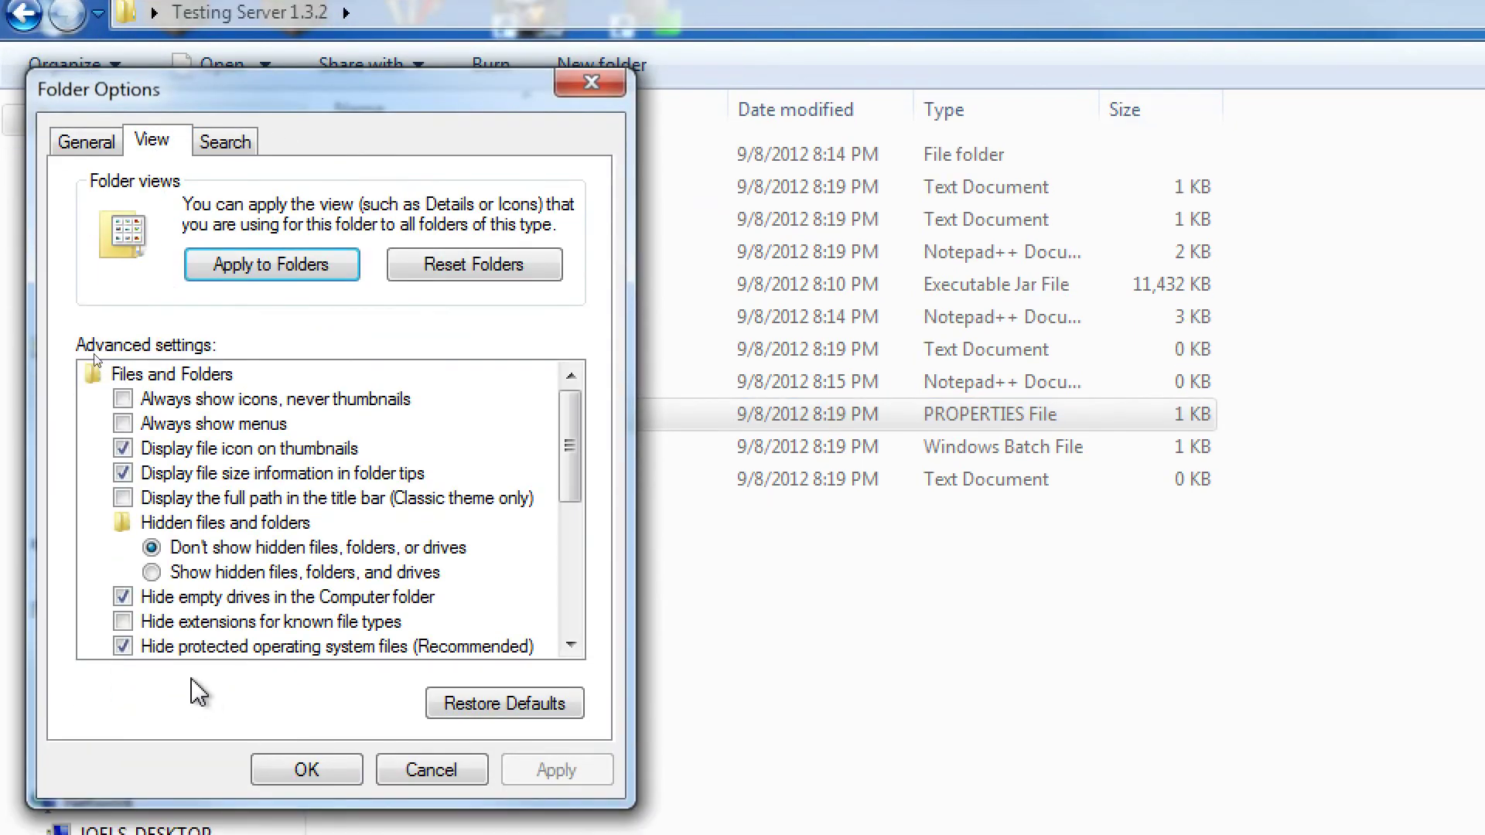
pyautogui.click(213, 668)
pyautogui.click(568, 673)
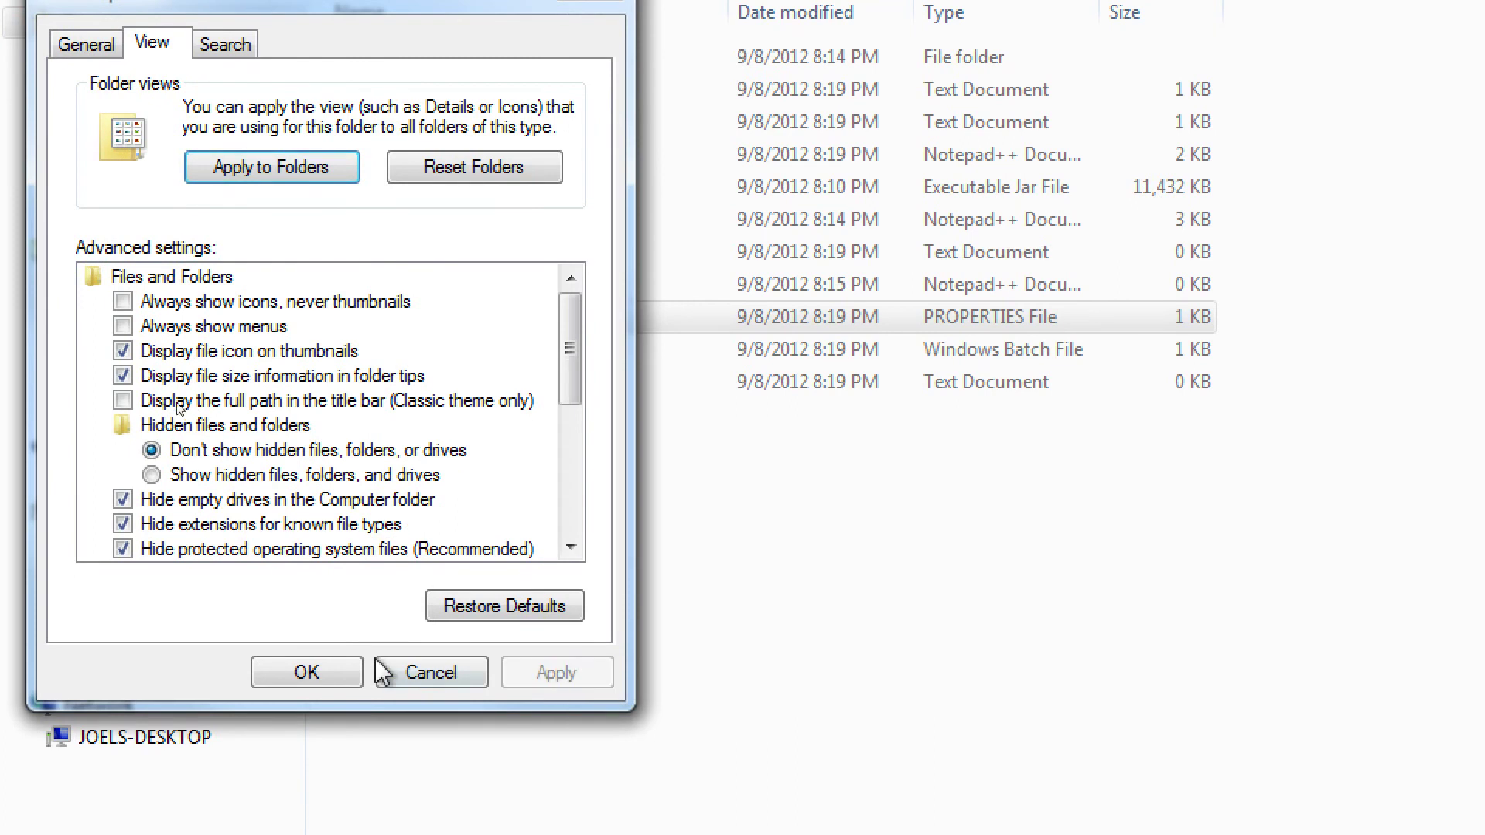
pyautogui.click(283, 673)
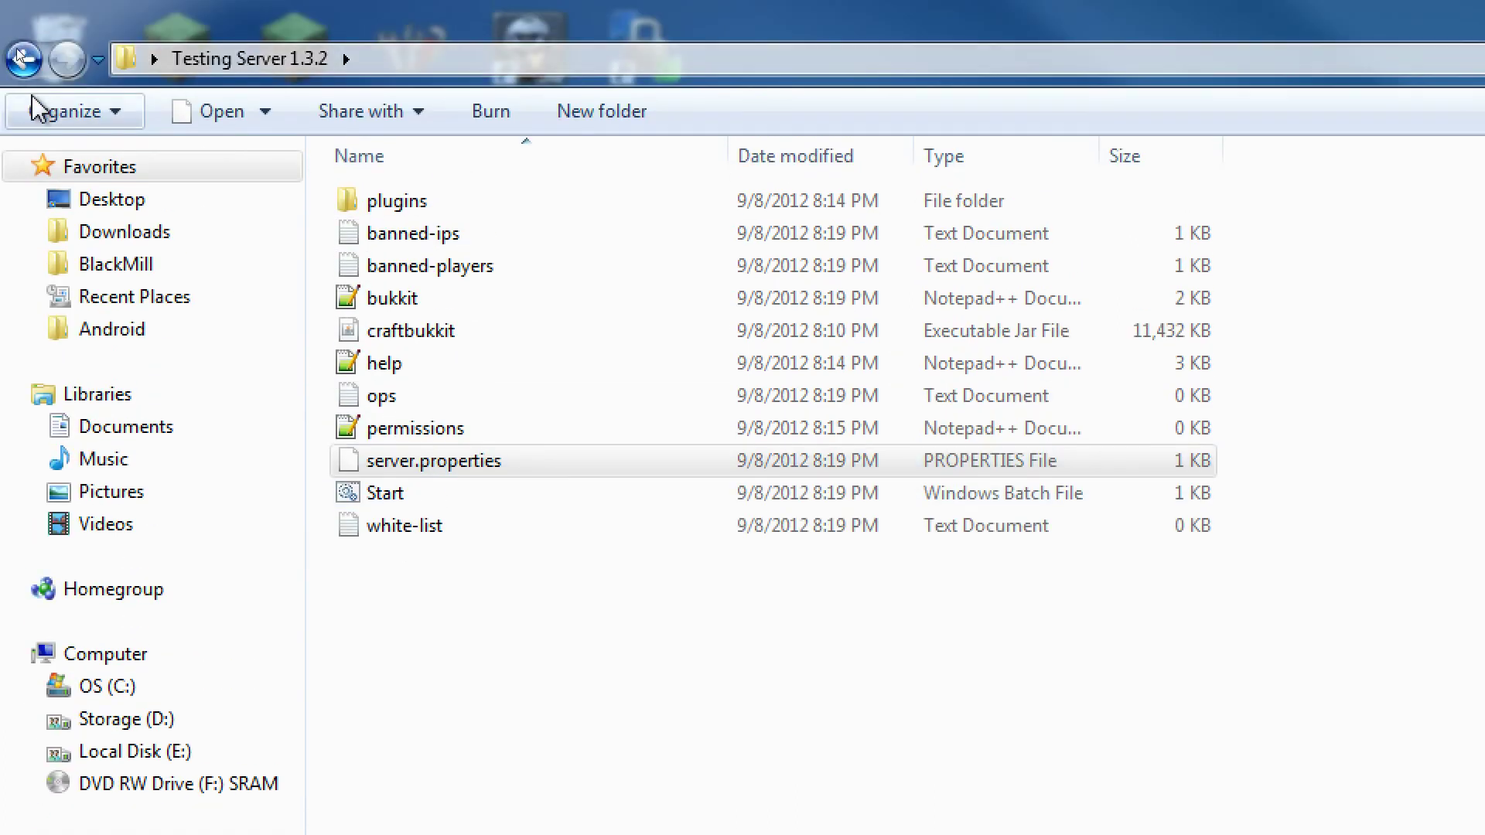
pyautogui.click(35, 108)
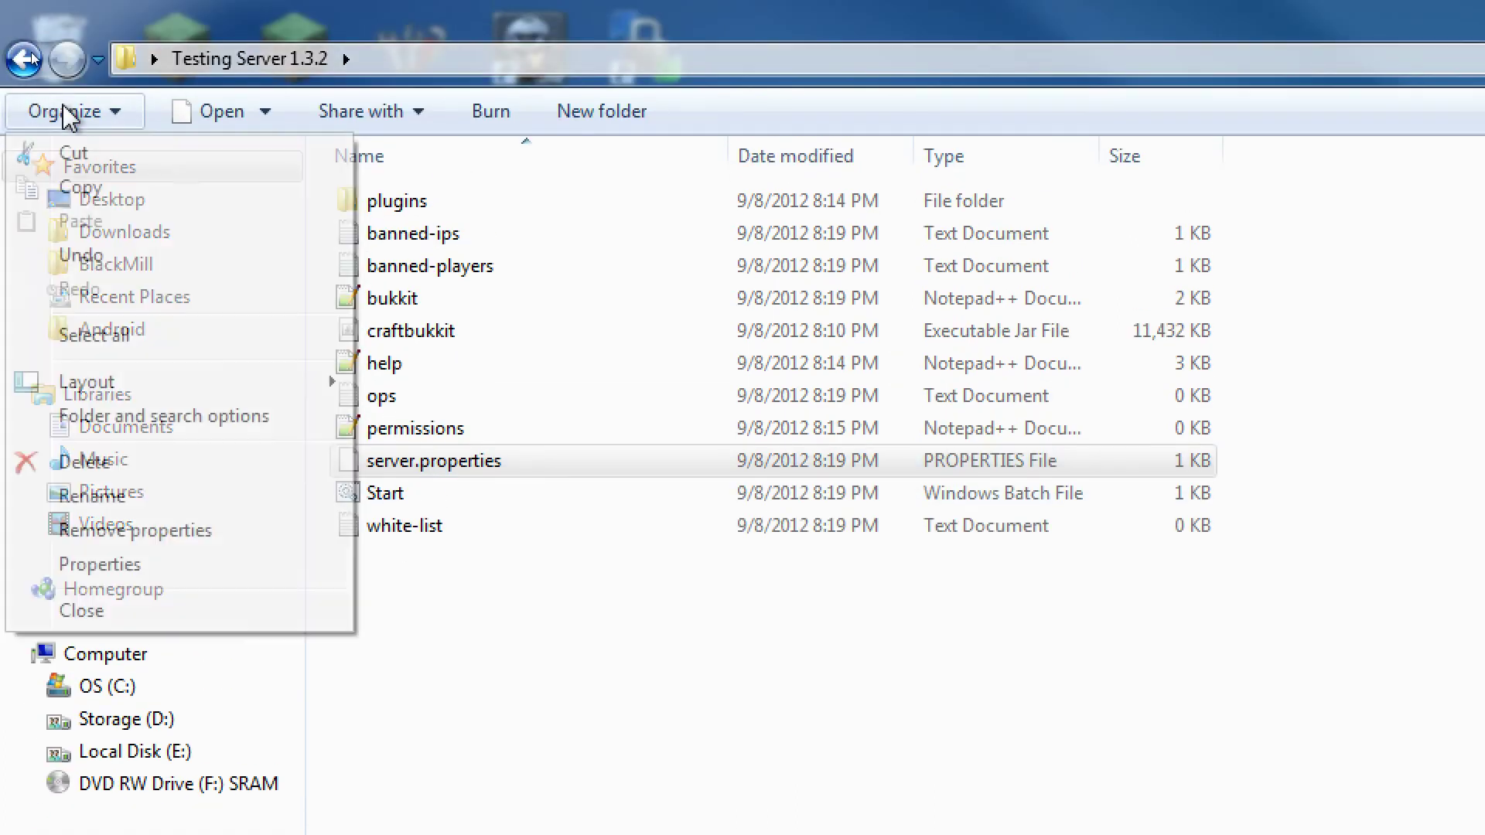
pyautogui.click(563, 424)
pyautogui.click(467, 429)
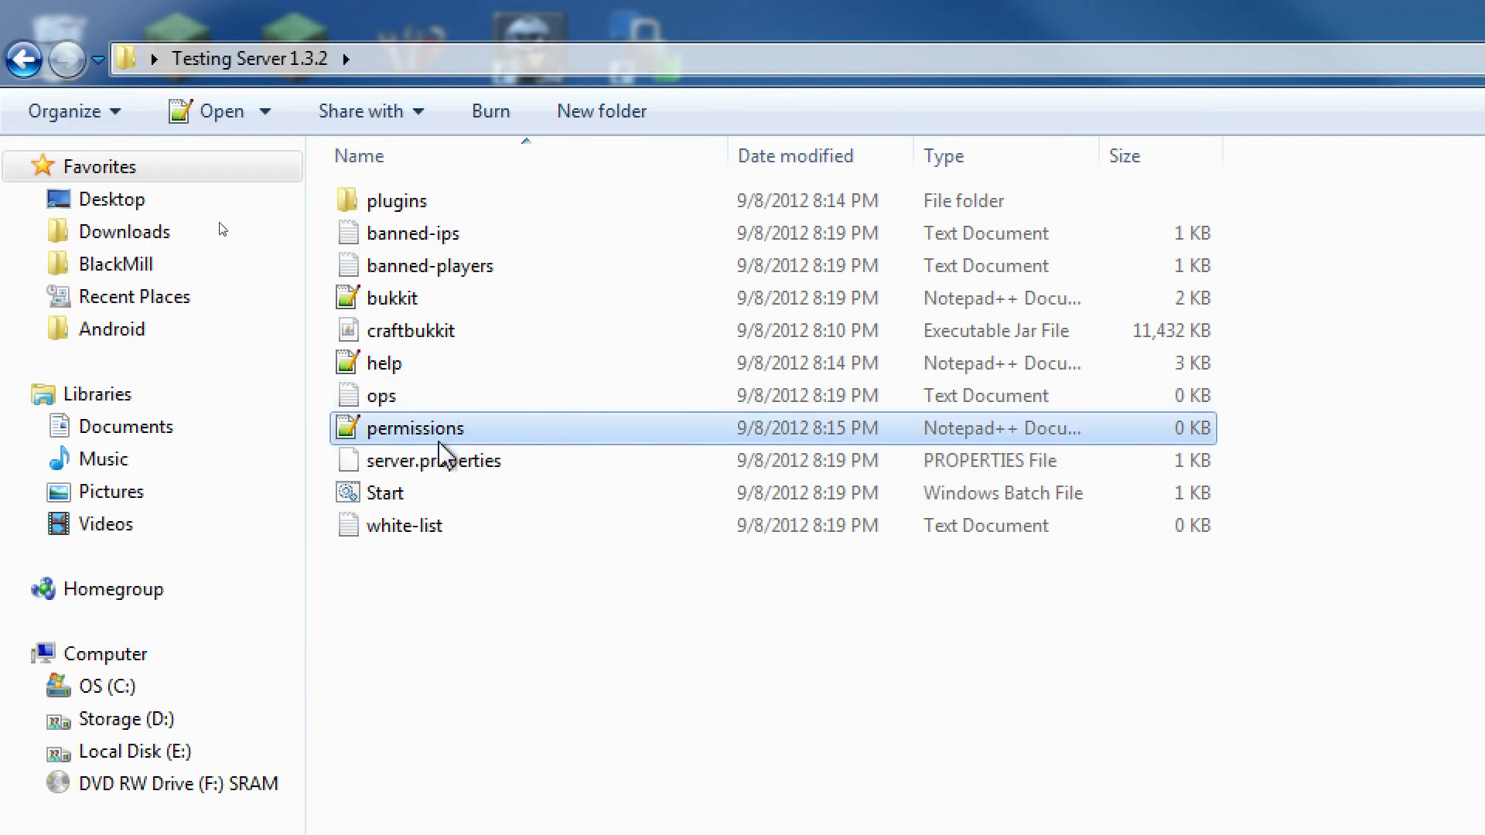
pyautogui.click(447, 464)
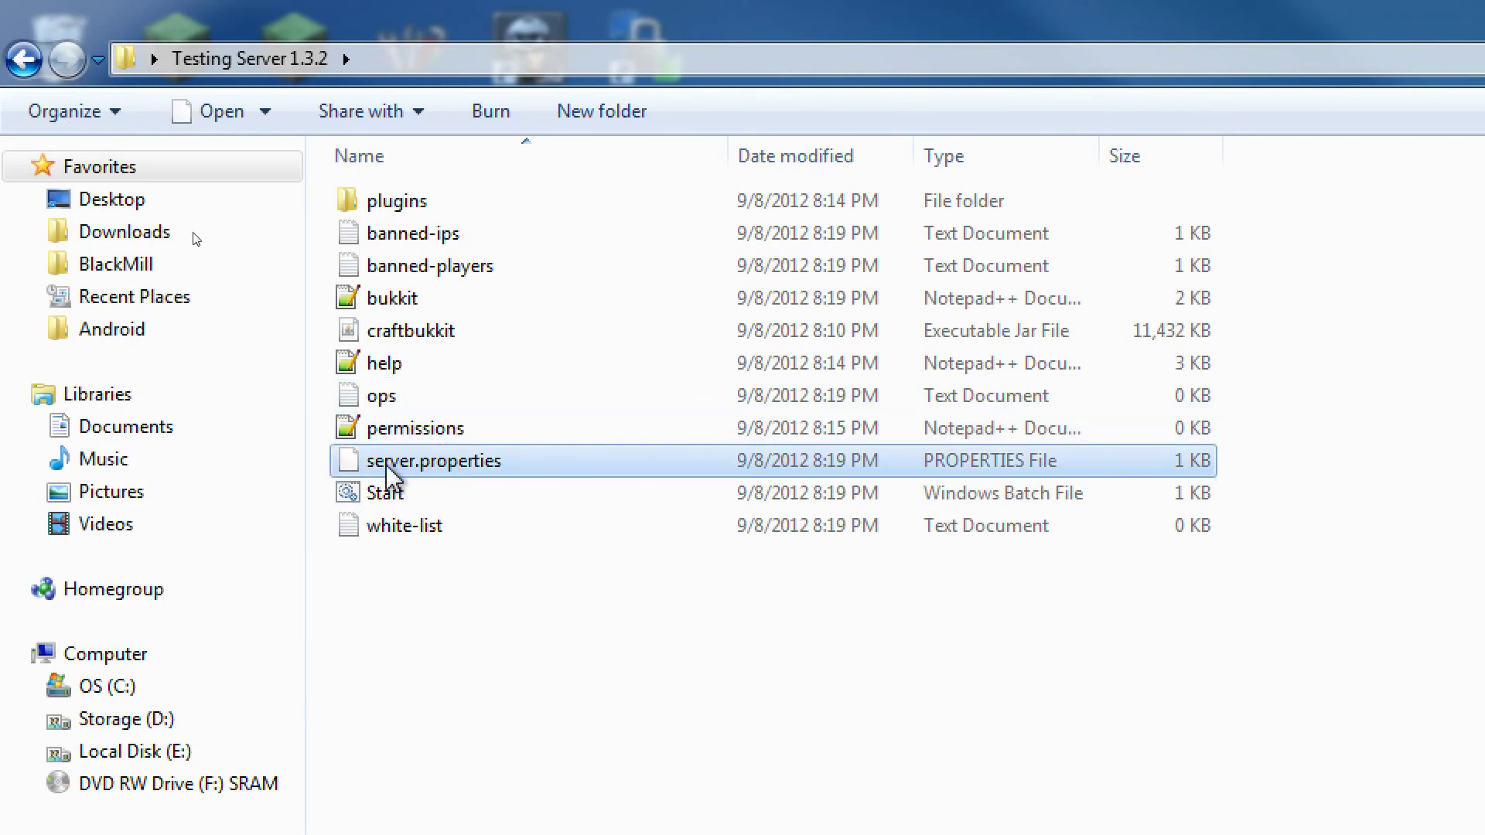
pyautogui.rightClick(471, 465)
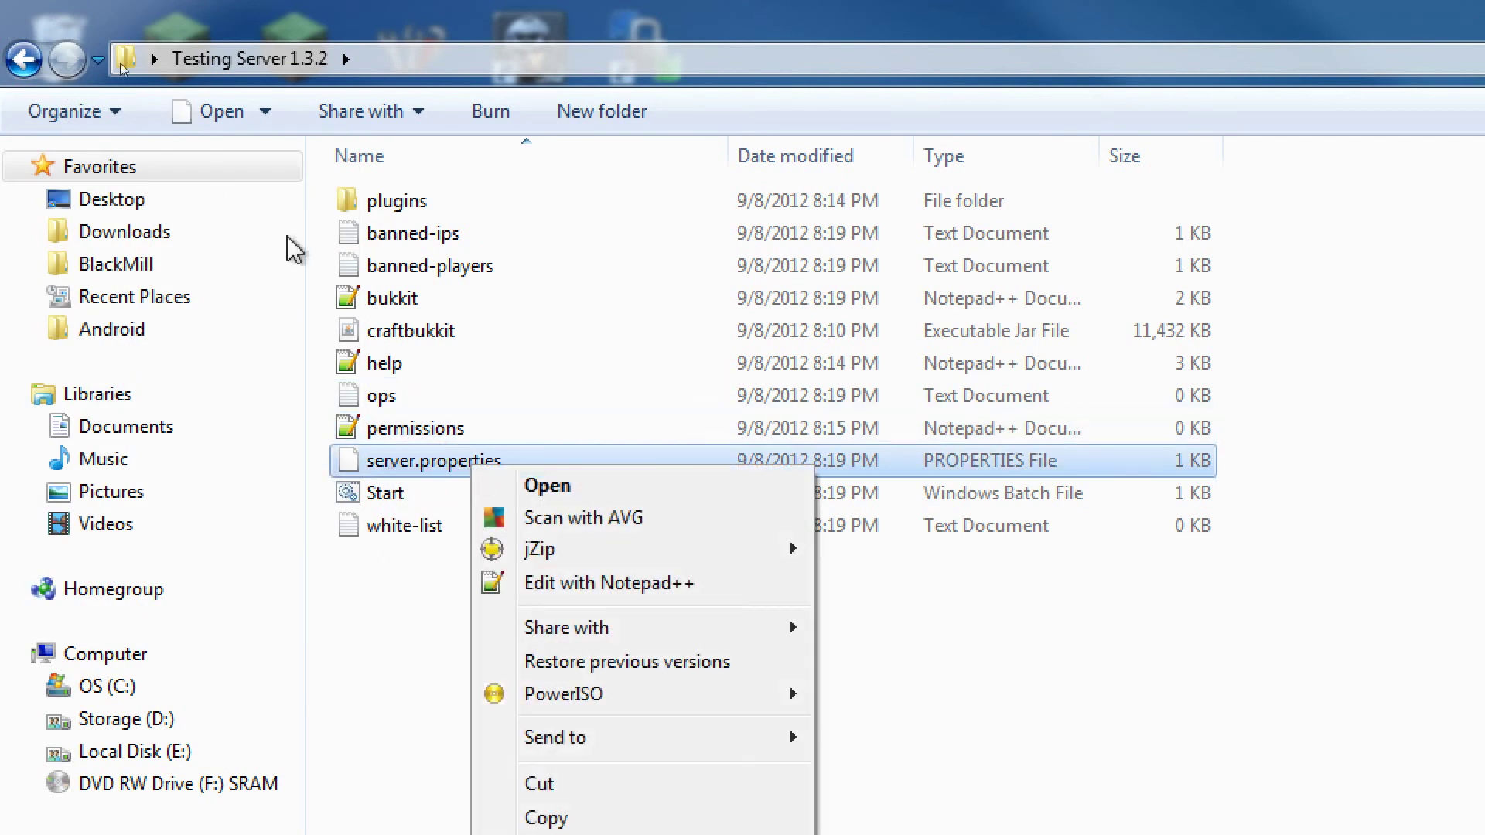
# Turn off "Hide extensions for known file types" in the folder view options, apply the change and close the options
pyautogui.click(51, 122)
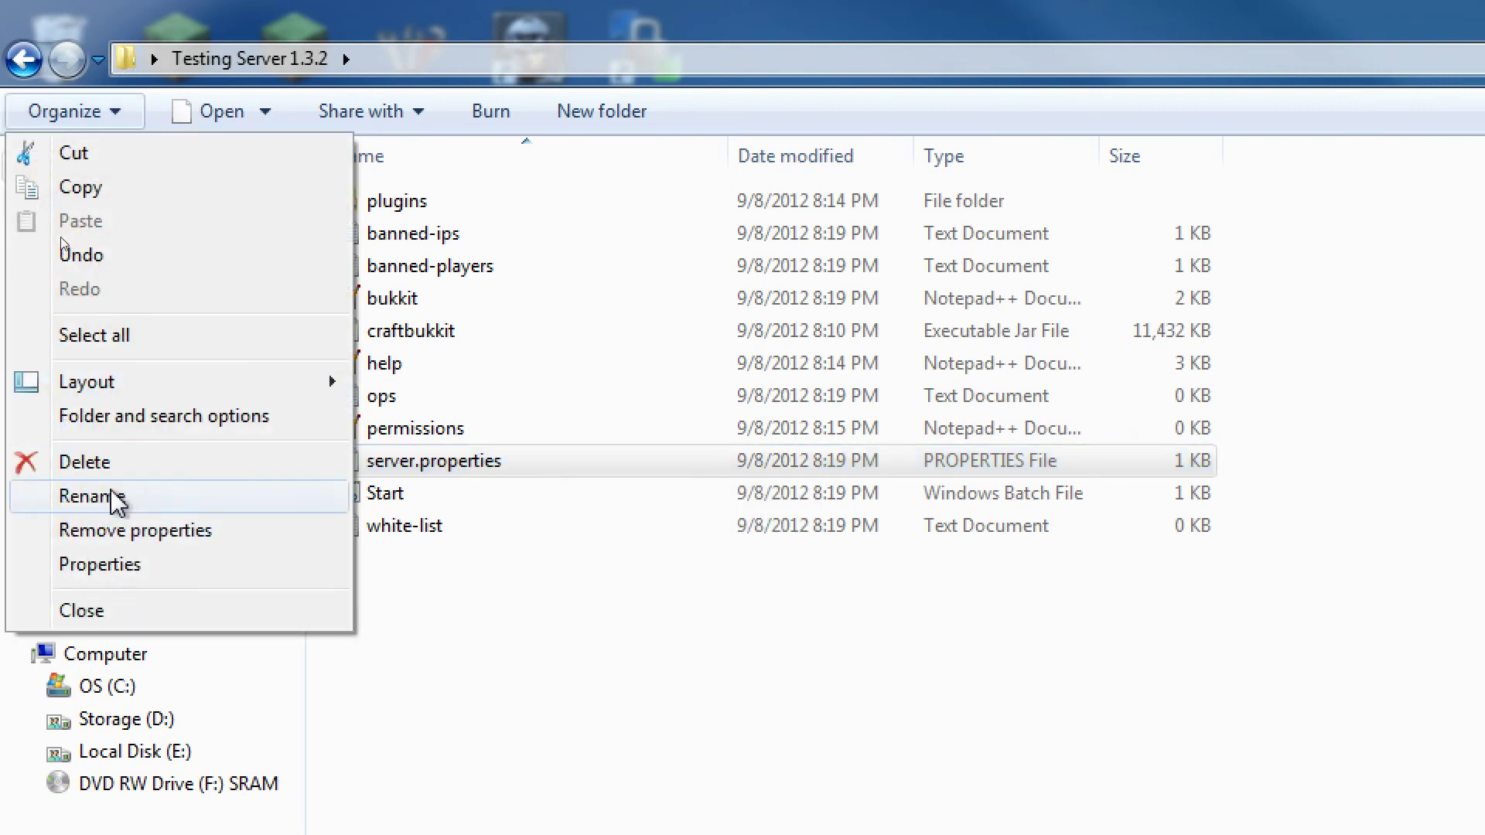
pyautogui.click(164, 418)
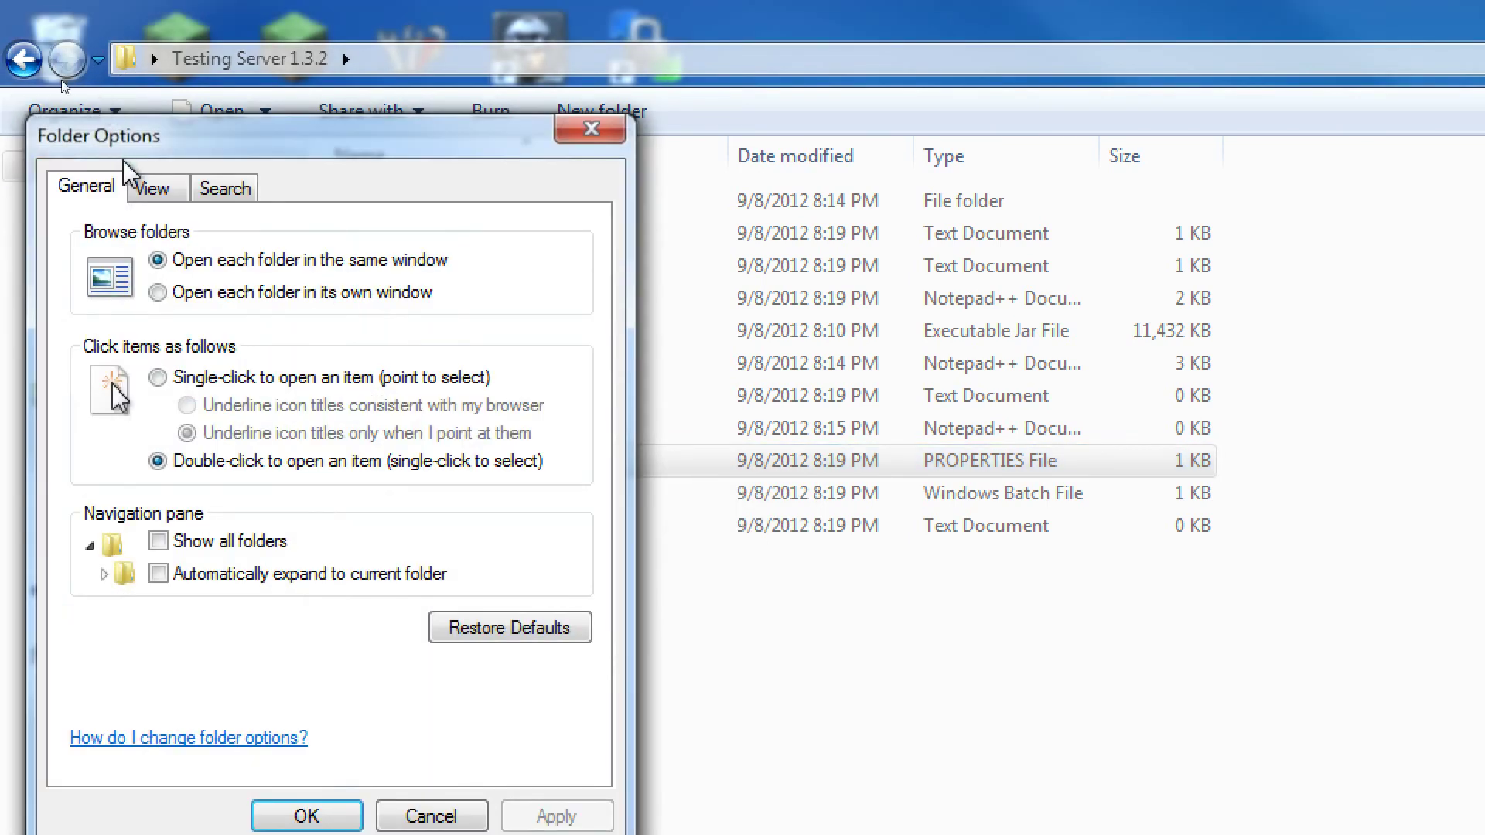
pyautogui.click(151, 188)
pyautogui.click(178, 669)
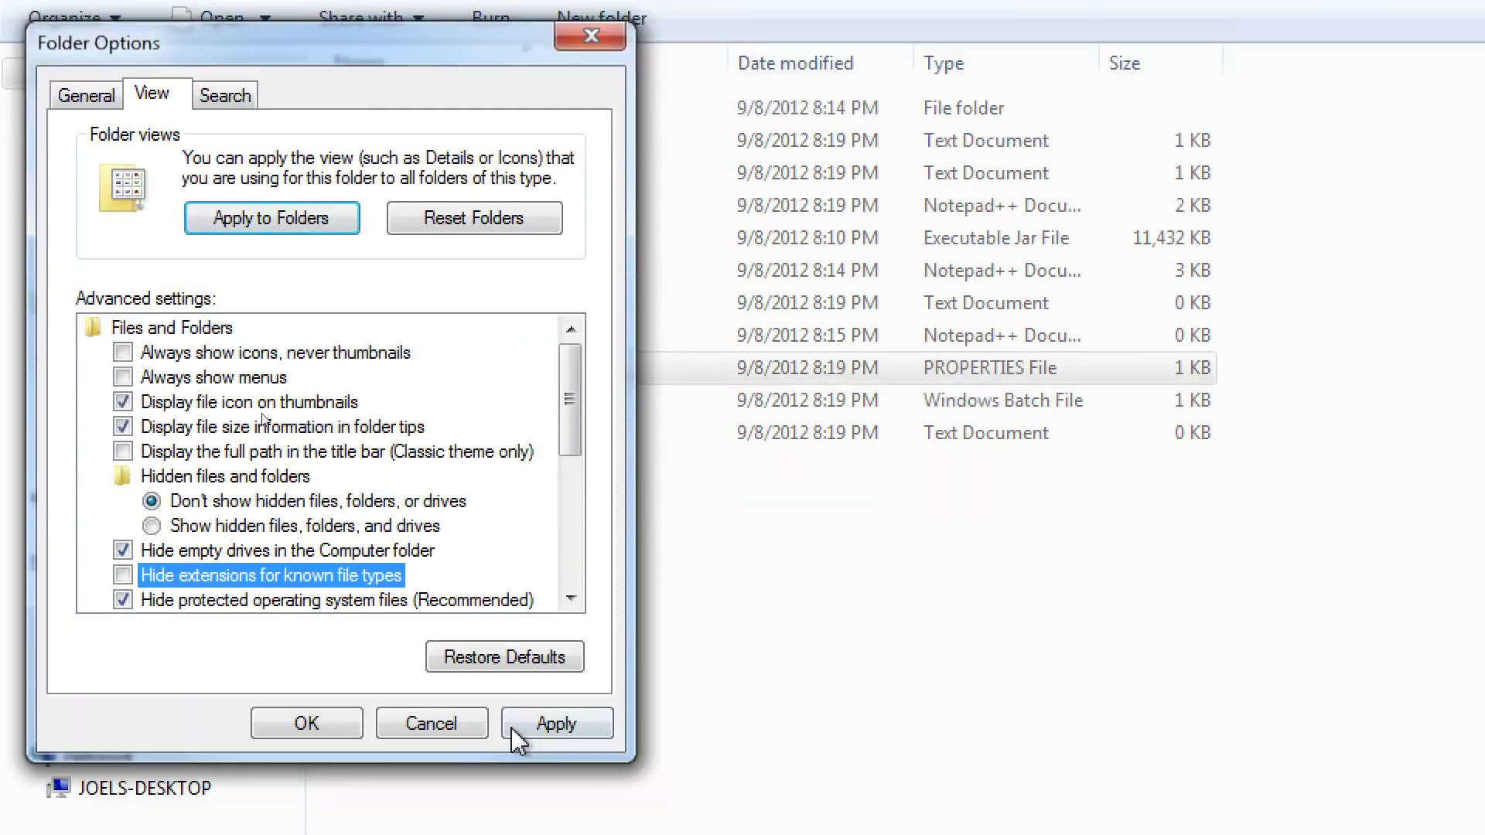
pyautogui.click(556, 793)
pyautogui.click(306, 793)
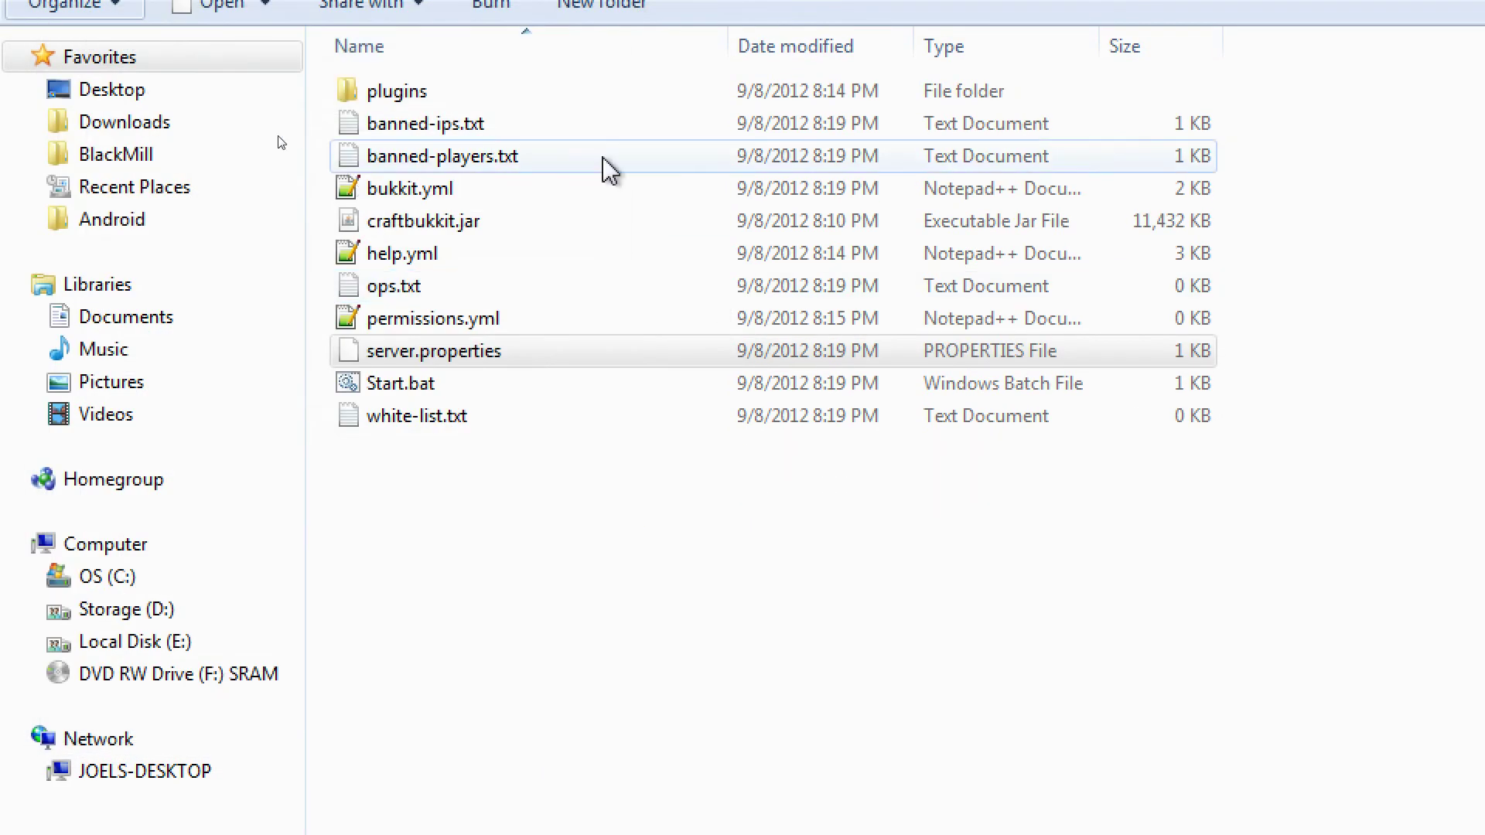
# Try to open server.properties with its default program, cancel, then open it in Notepad and move that window aside
pyautogui.doubleClick(429, 352)
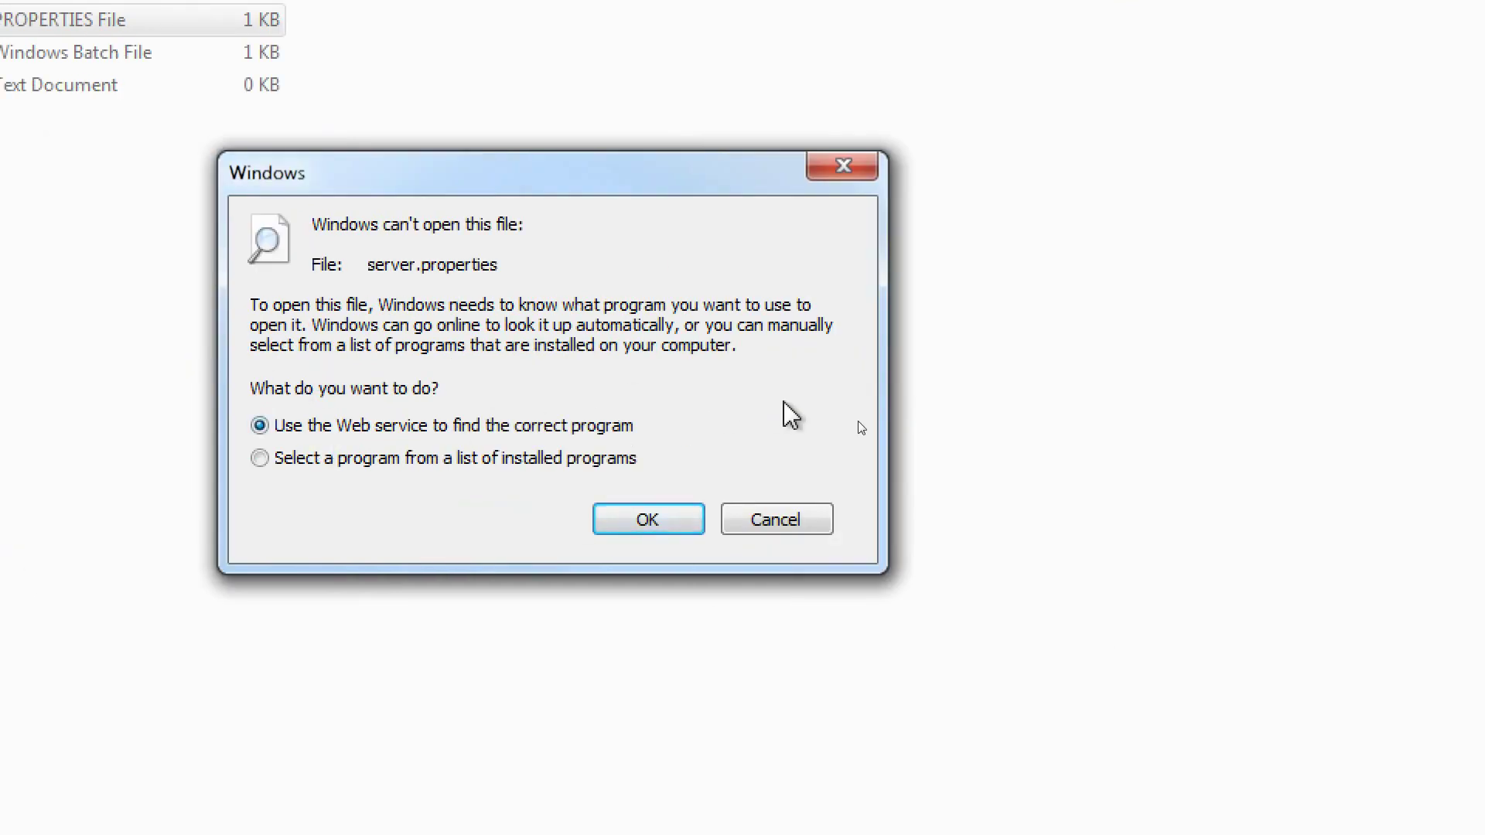
pyautogui.click(789, 528)
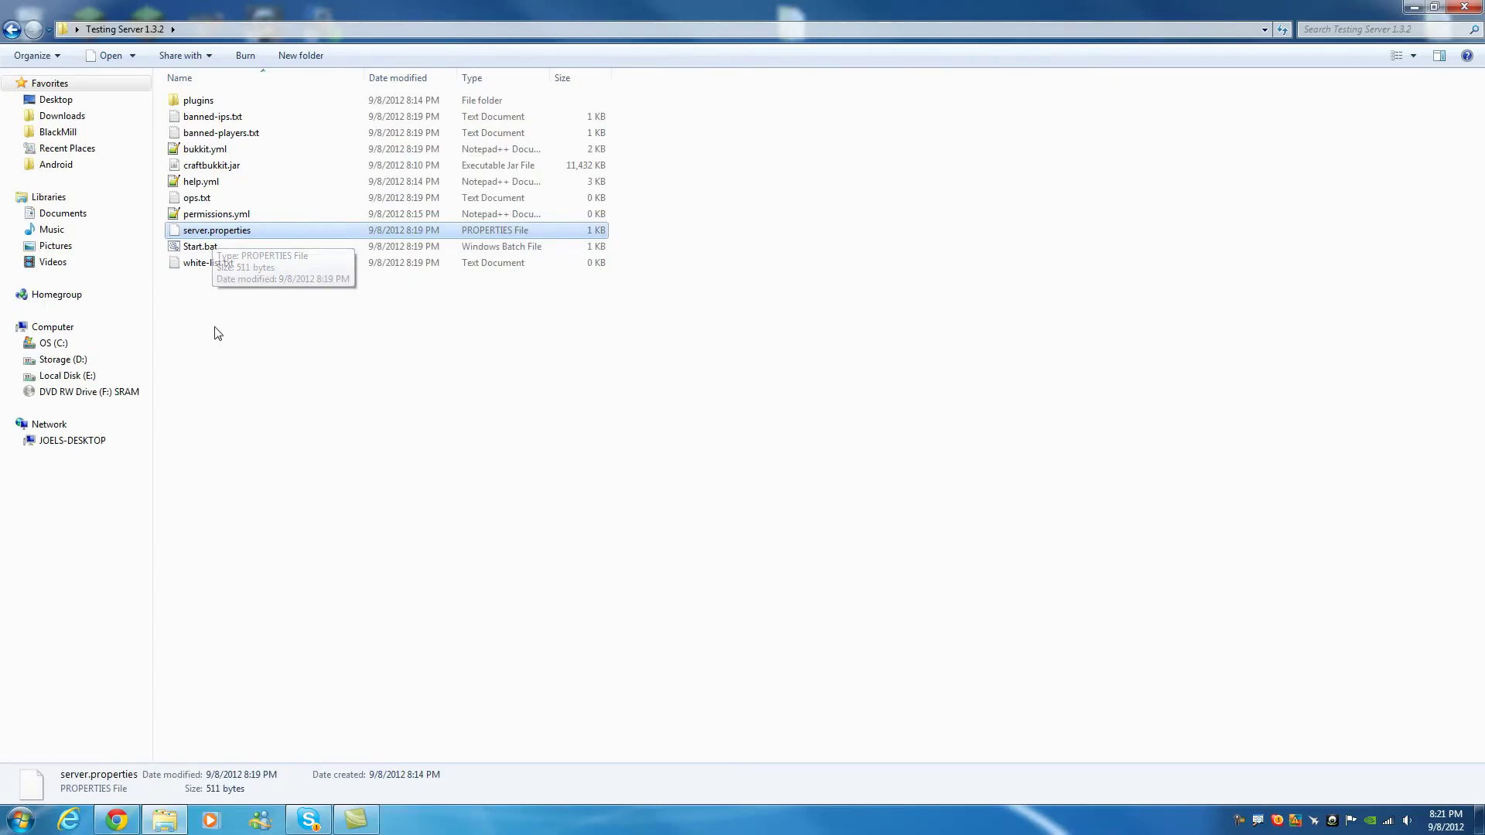
pyautogui.click(32, 825)
pyautogui.write('note')
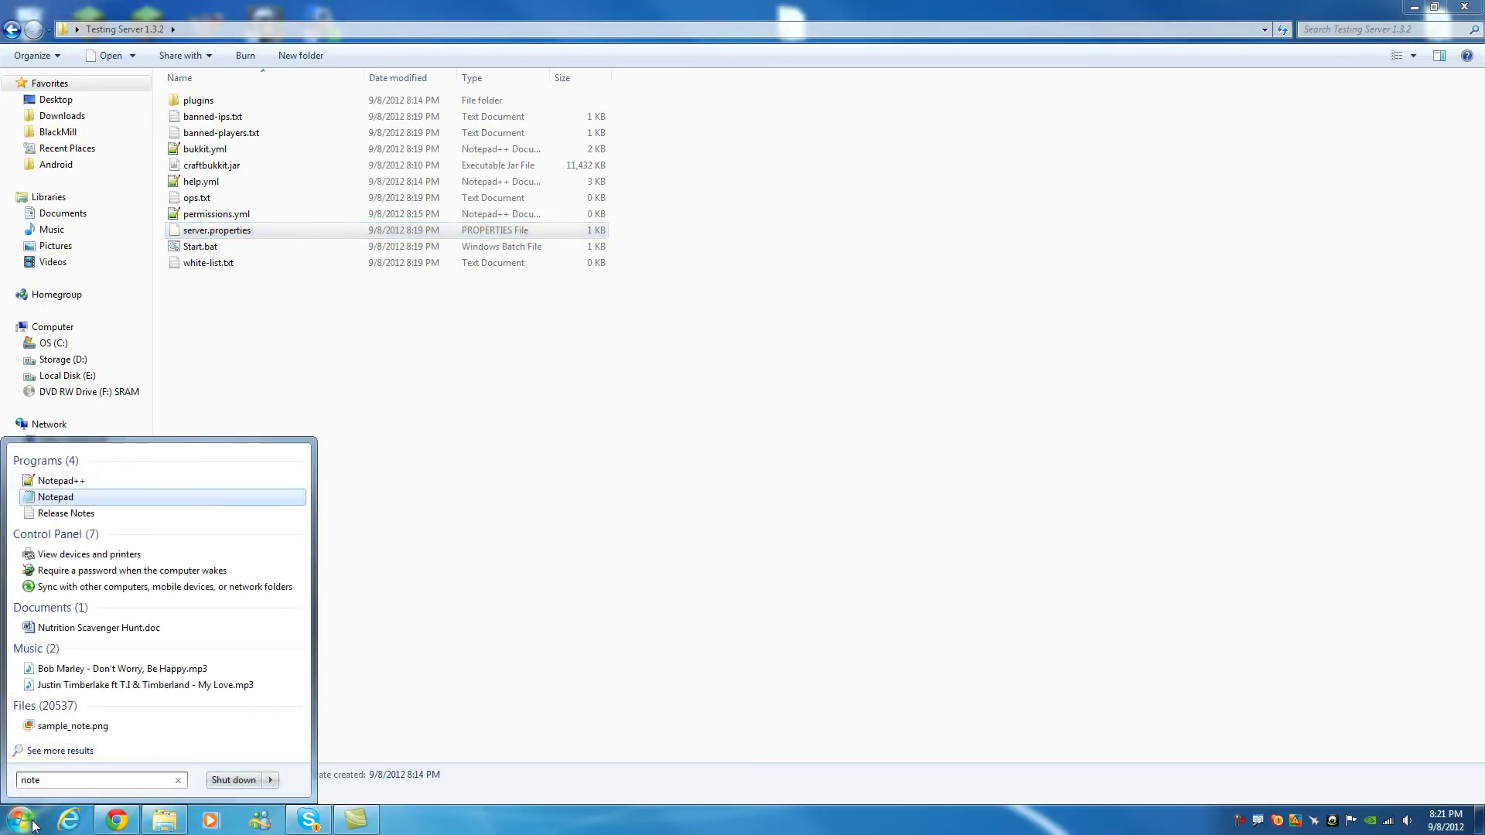
pyautogui.press('Return')
pyautogui.moveTo(236, 232); pyautogui.dragTo(665, 366)
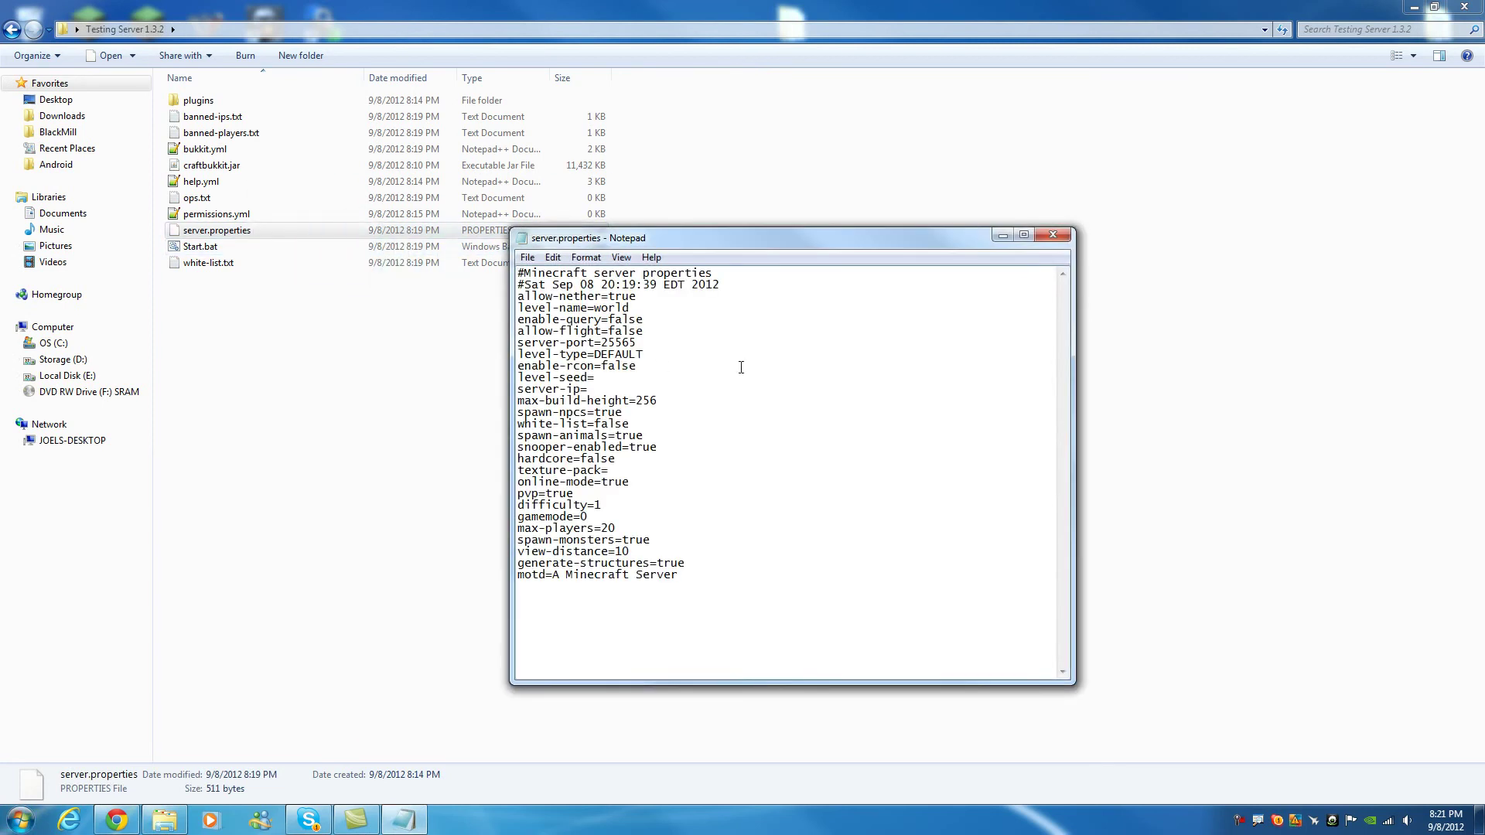
pyautogui.moveTo(710, 246); pyautogui.dragTo(1112, 217)
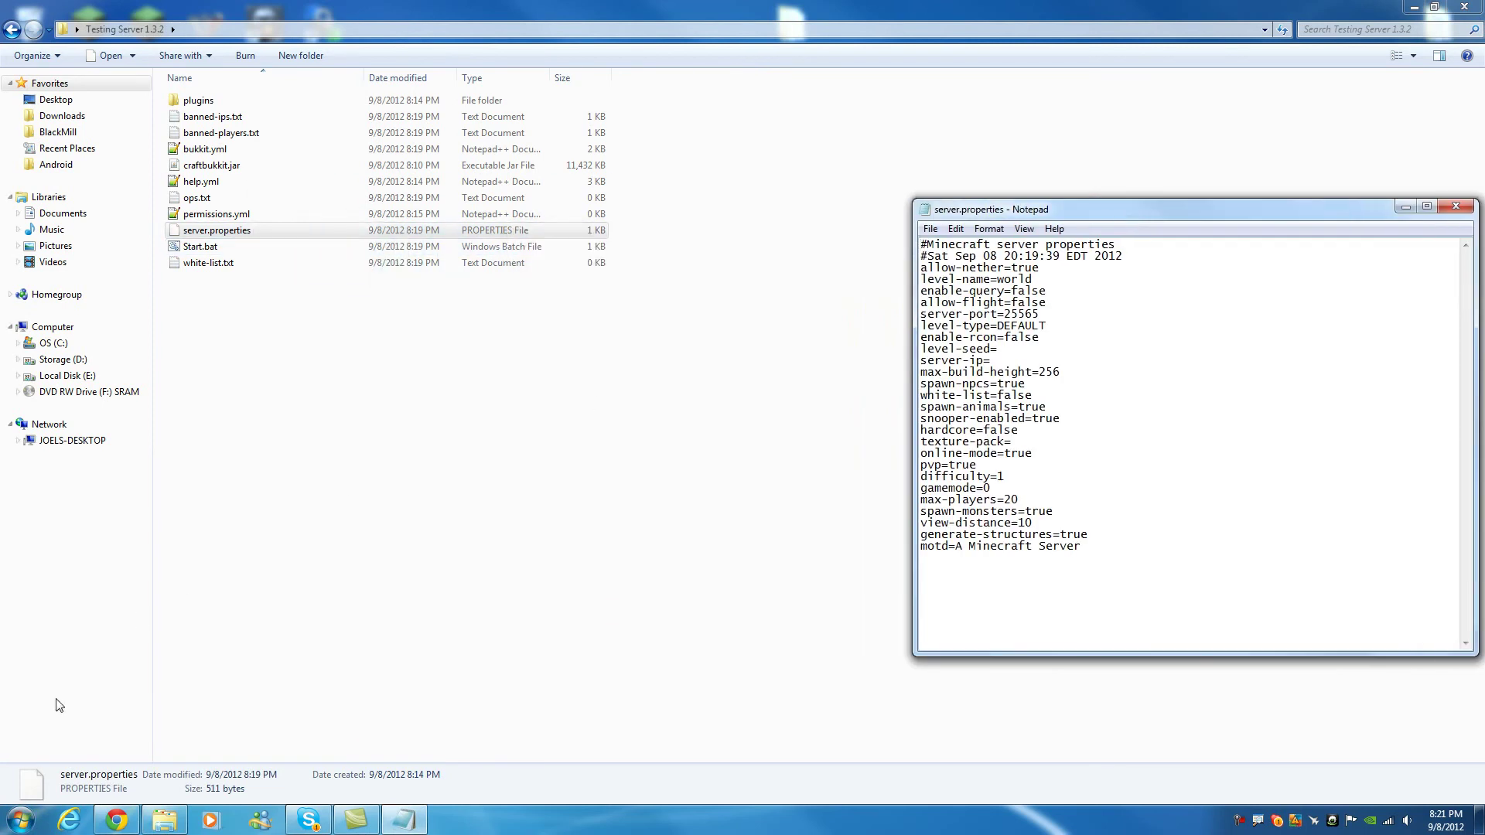
# Open server.properties in Notepad++ and bring the Notepad copy alongside it to compare the two editors
pyautogui.rightClick(234, 231)
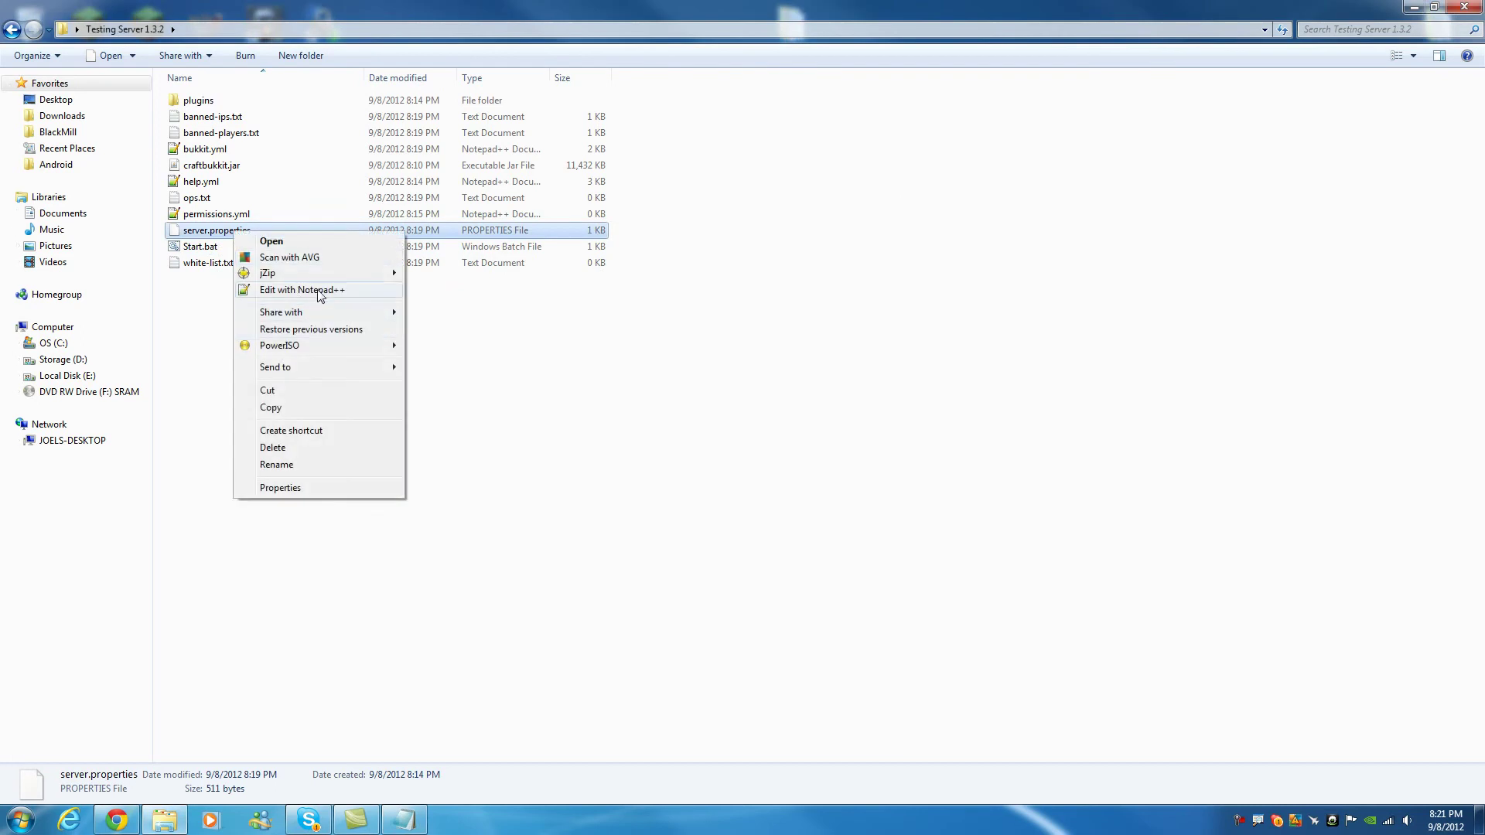
pyautogui.click(315, 292)
pyautogui.moveTo(368, 114); pyautogui.dragTo(841, 160)
pyautogui.click(394, 826)
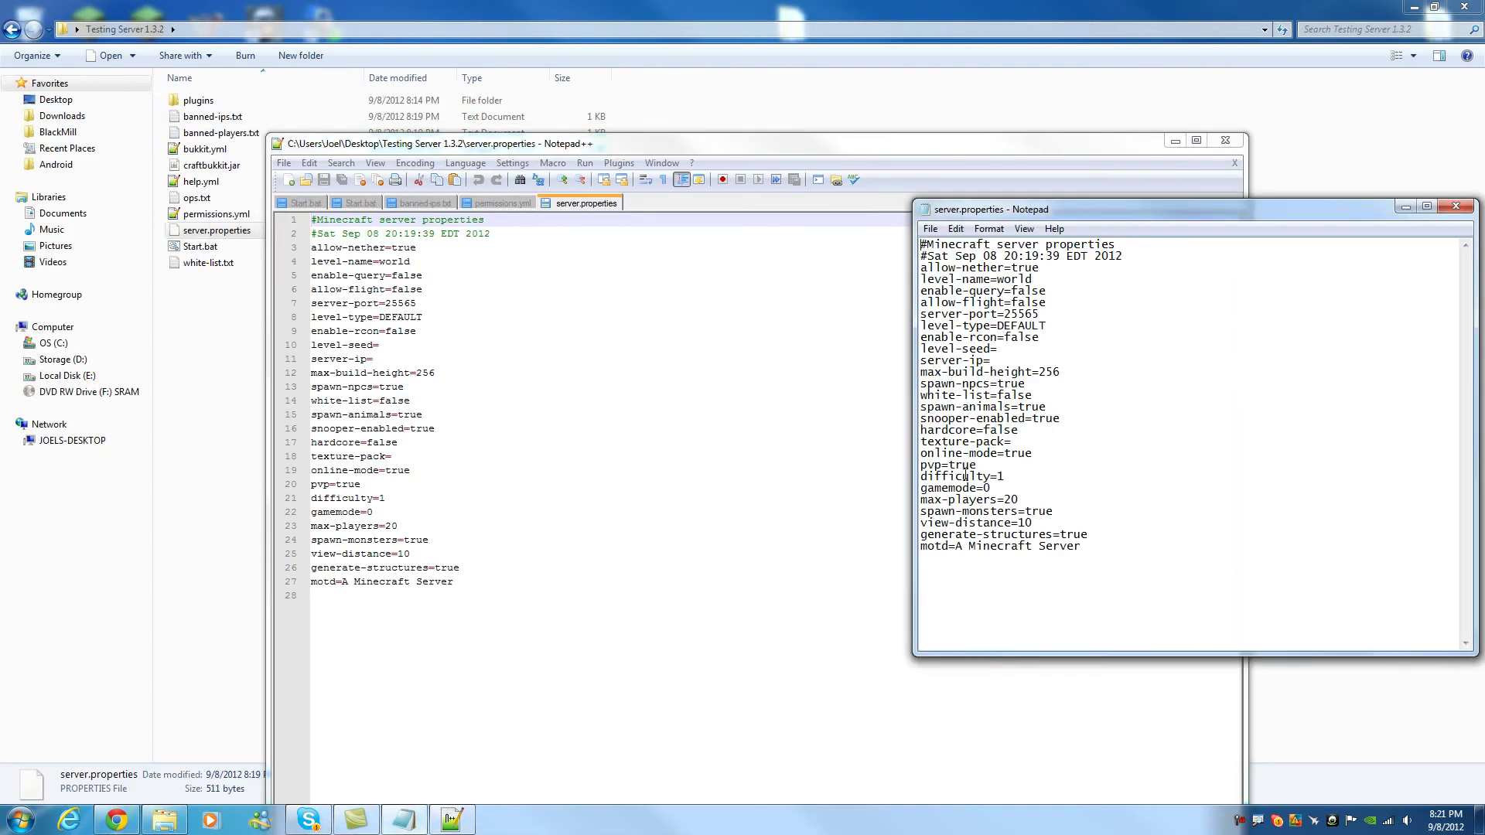
# Examine the server.properties text in Notepad++ and look through its available syntax languages without choosing one
pyautogui.moveTo(612, 561); pyautogui.dragTo(321, 210)
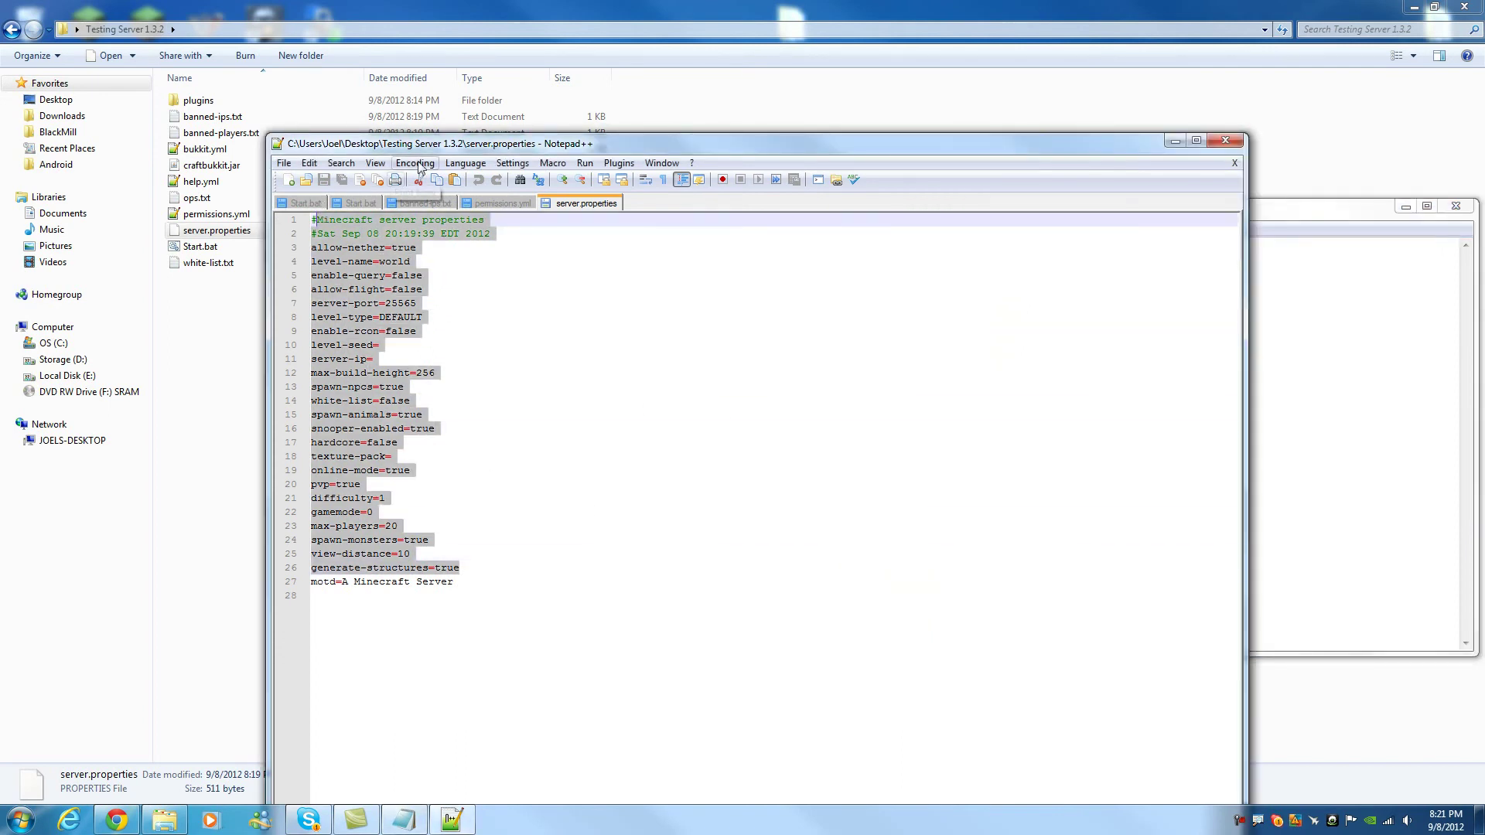
pyautogui.click(455, 164)
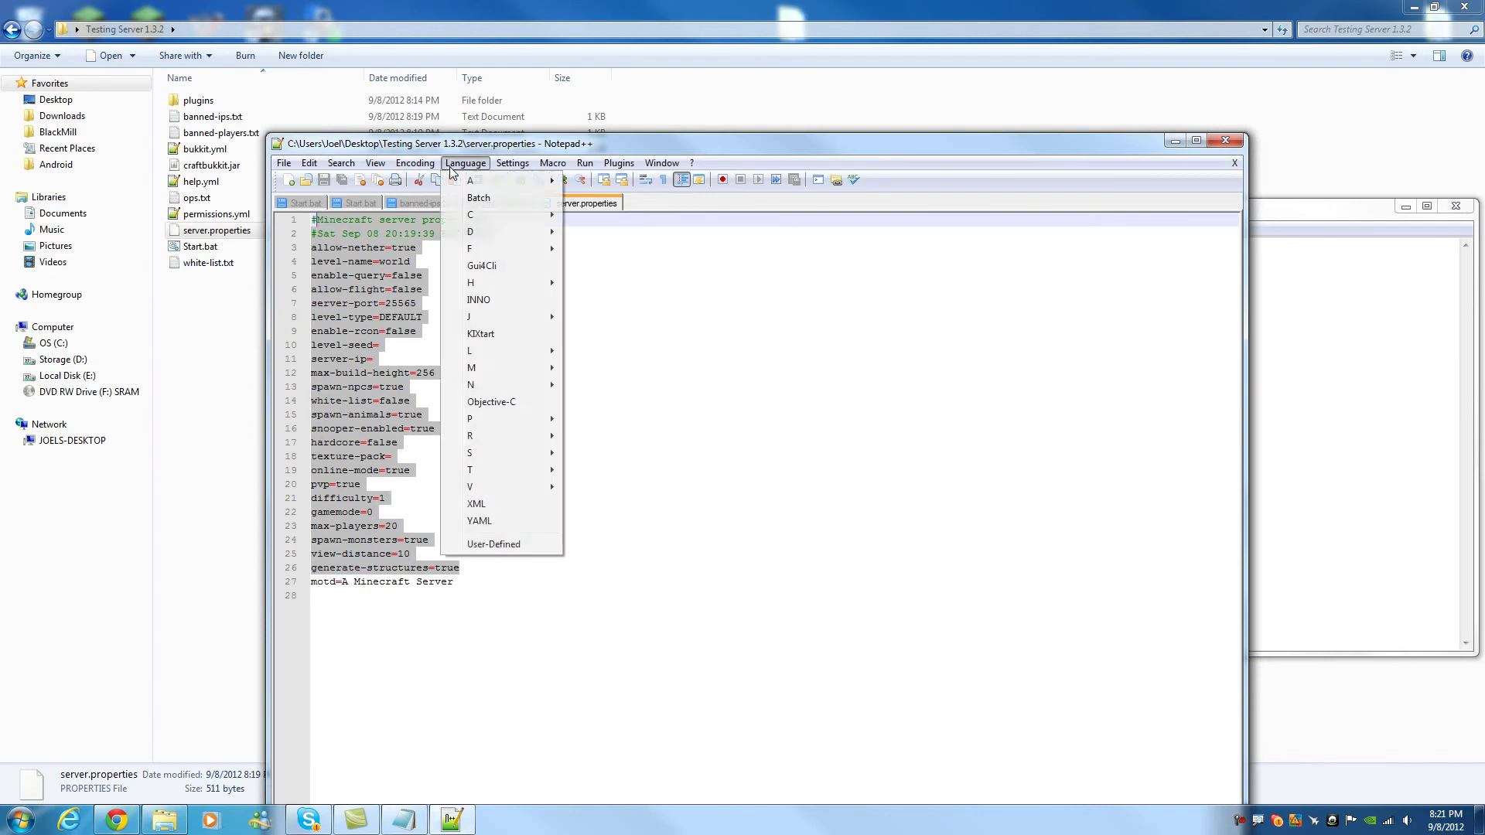
pyautogui.moveTo(524, 222)
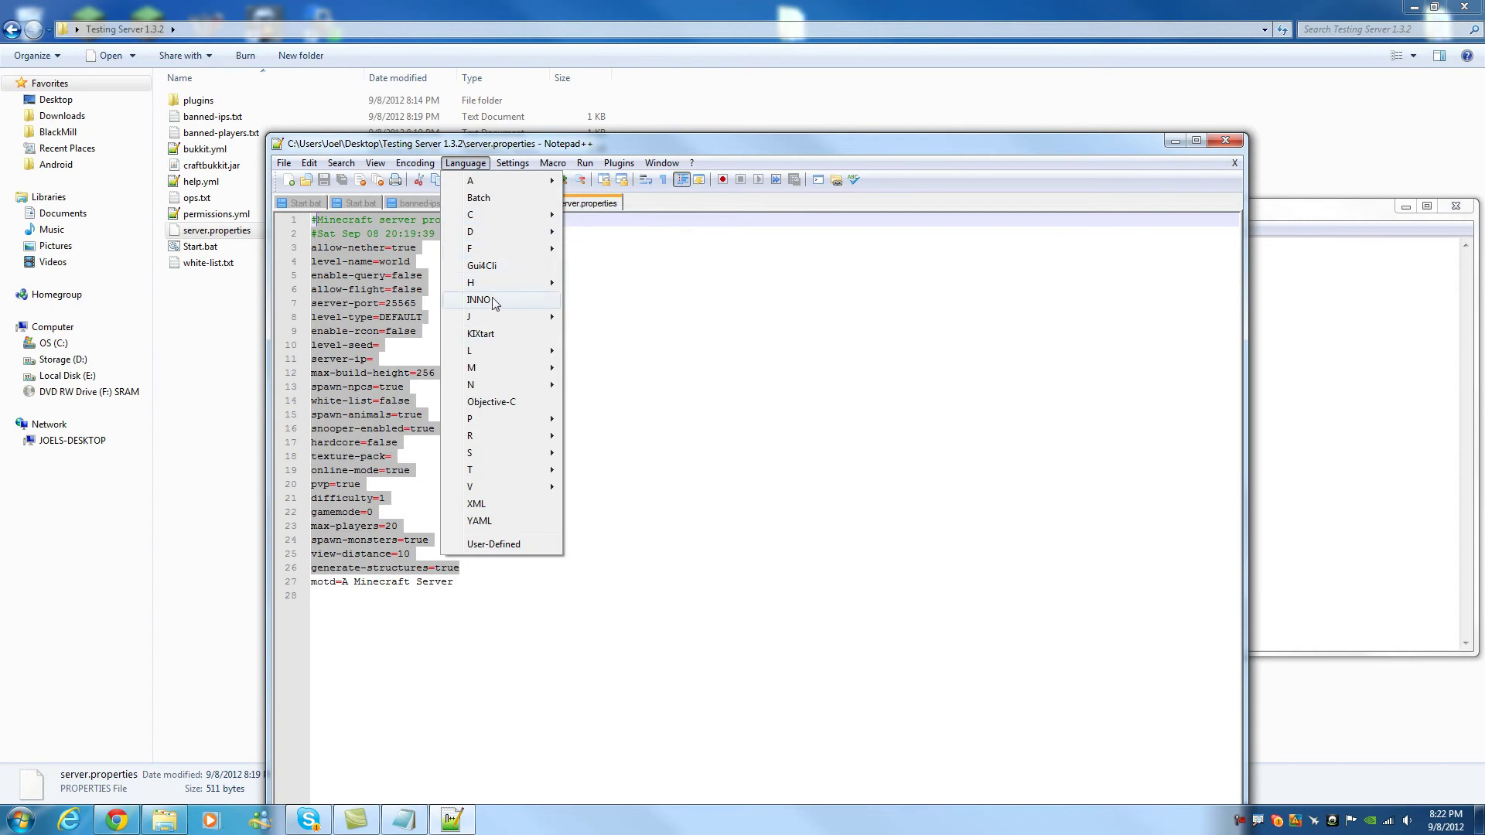
pyautogui.moveTo(499, 283)
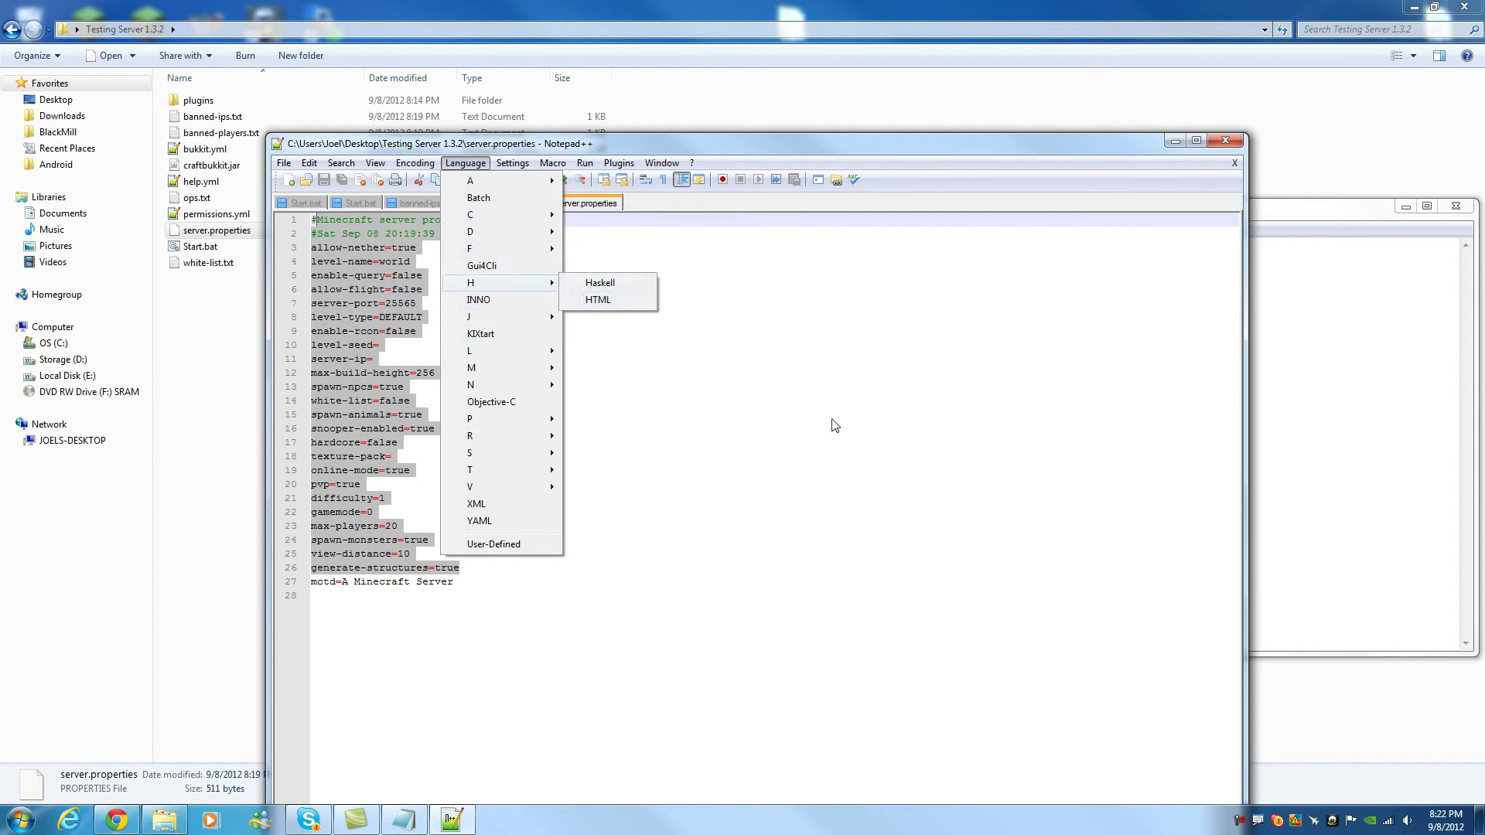
pyautogui.click(635, 322)
pyautogui.moveTo(689, 600); pyautogui.dragTo(356, 209)
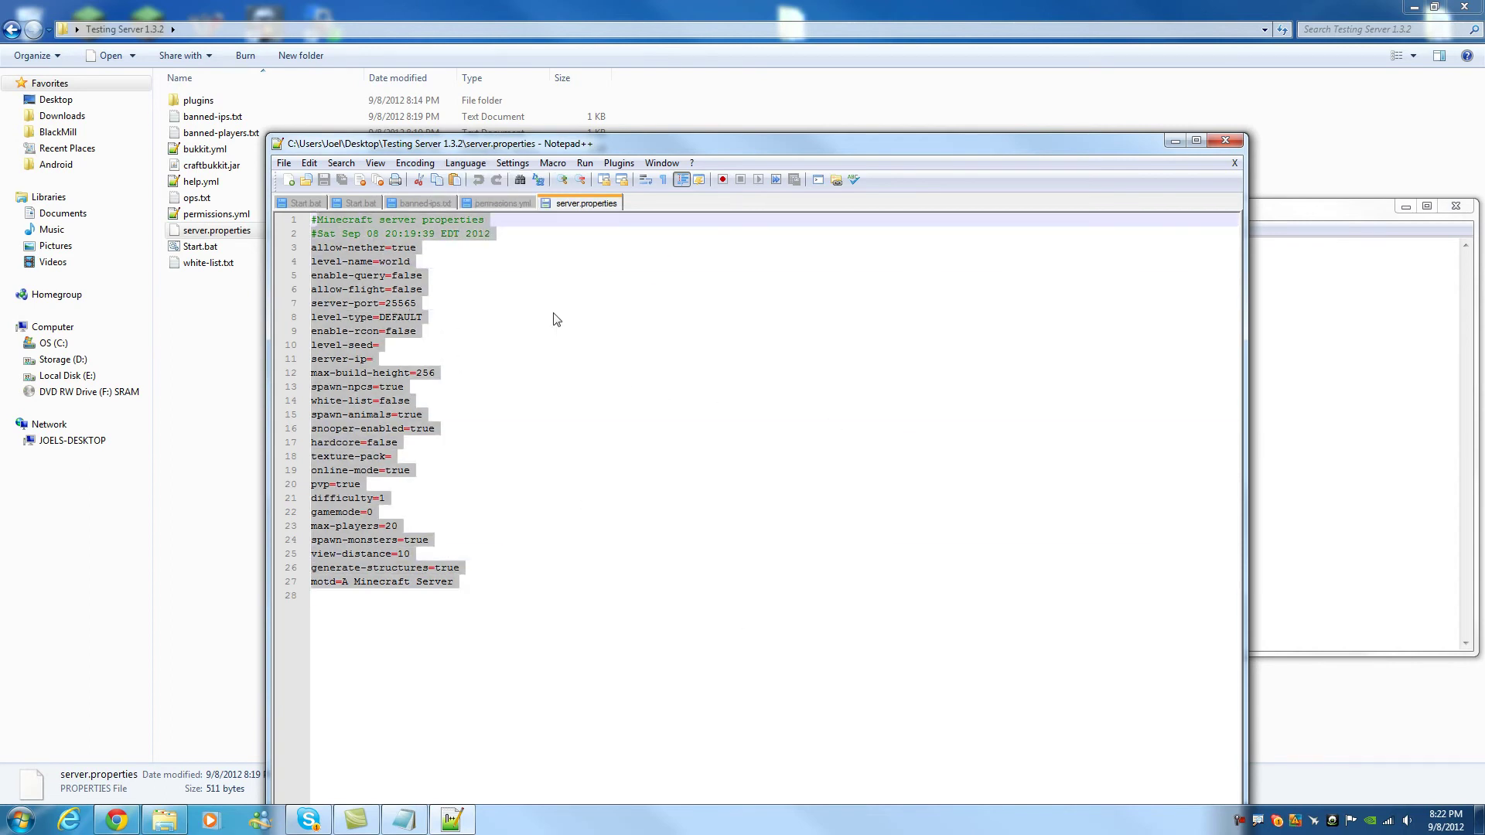
pyautogui.click(631, 390)
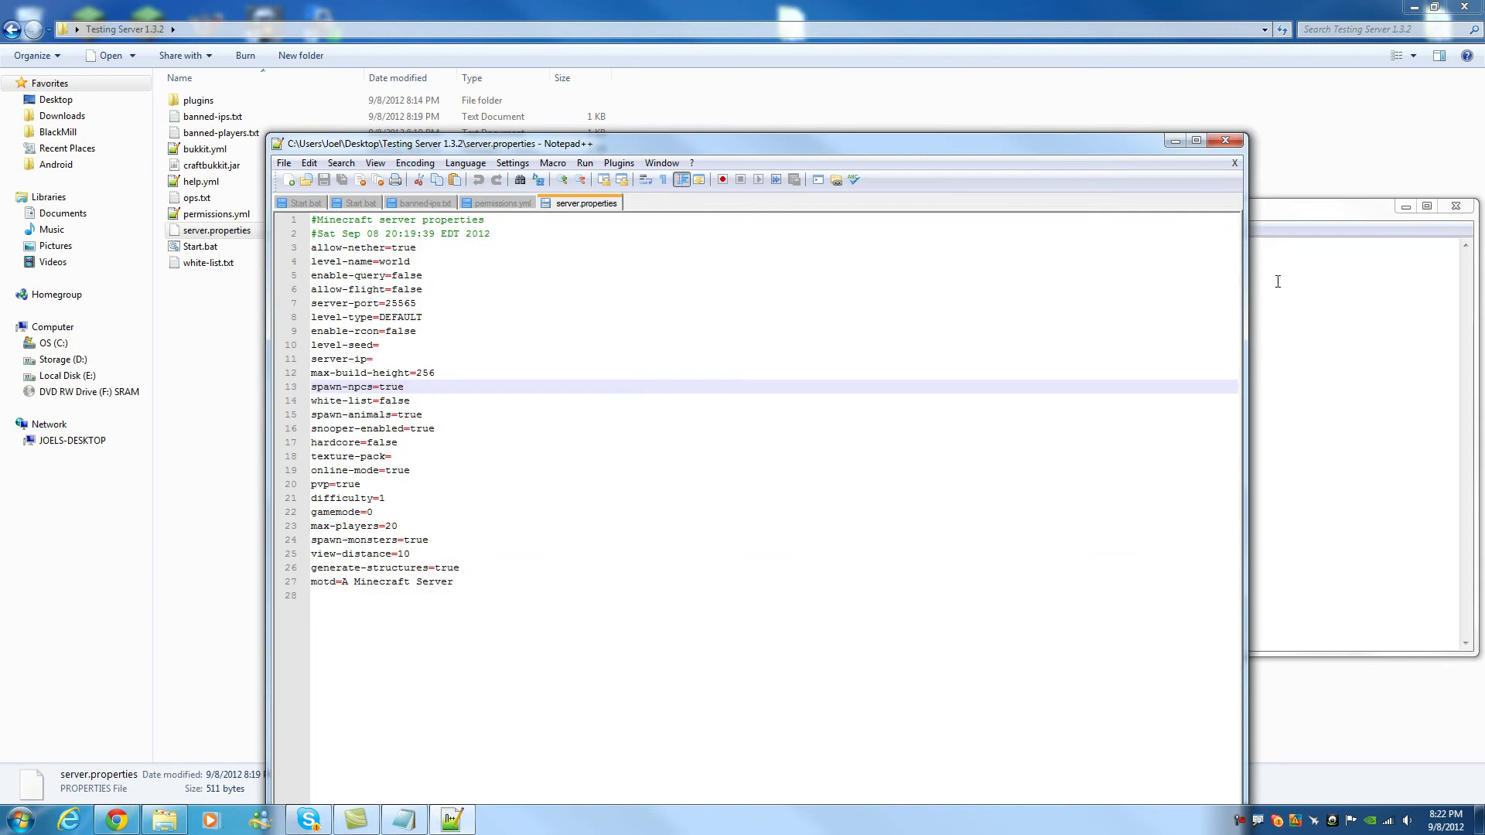
# Close server.properties in both Notepad and Notepad++
pyautogui.click(1277, 282)
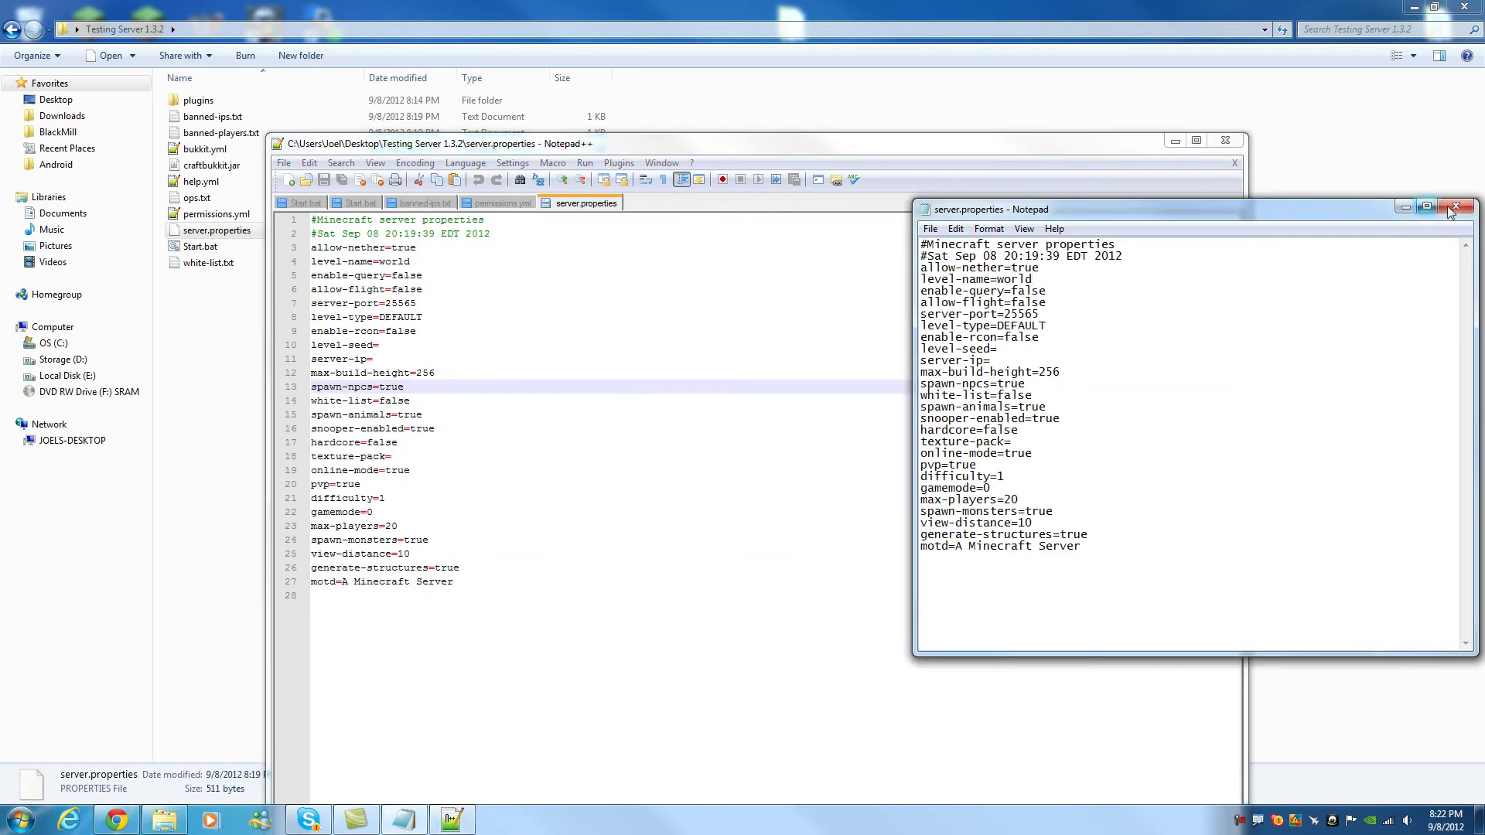
pyautogui.click(1443, 209)
pyautogui.click(1237, 142)
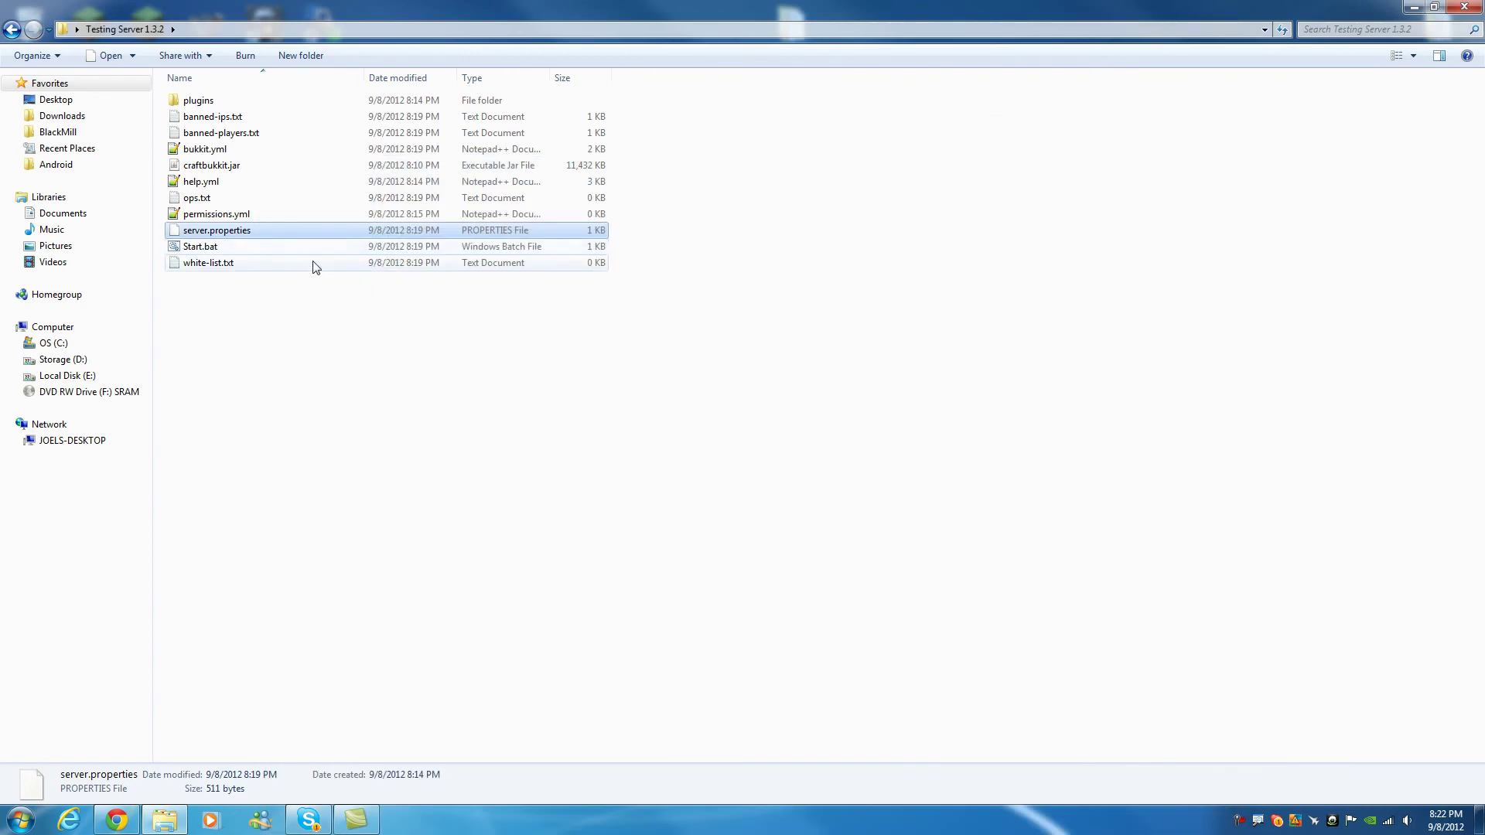
# Start Notepad and open bukkit.yml from the Testing Server 1.3.2 folder in it
pyautogui.click(226, 150)
pyautogui.click(24, 821)
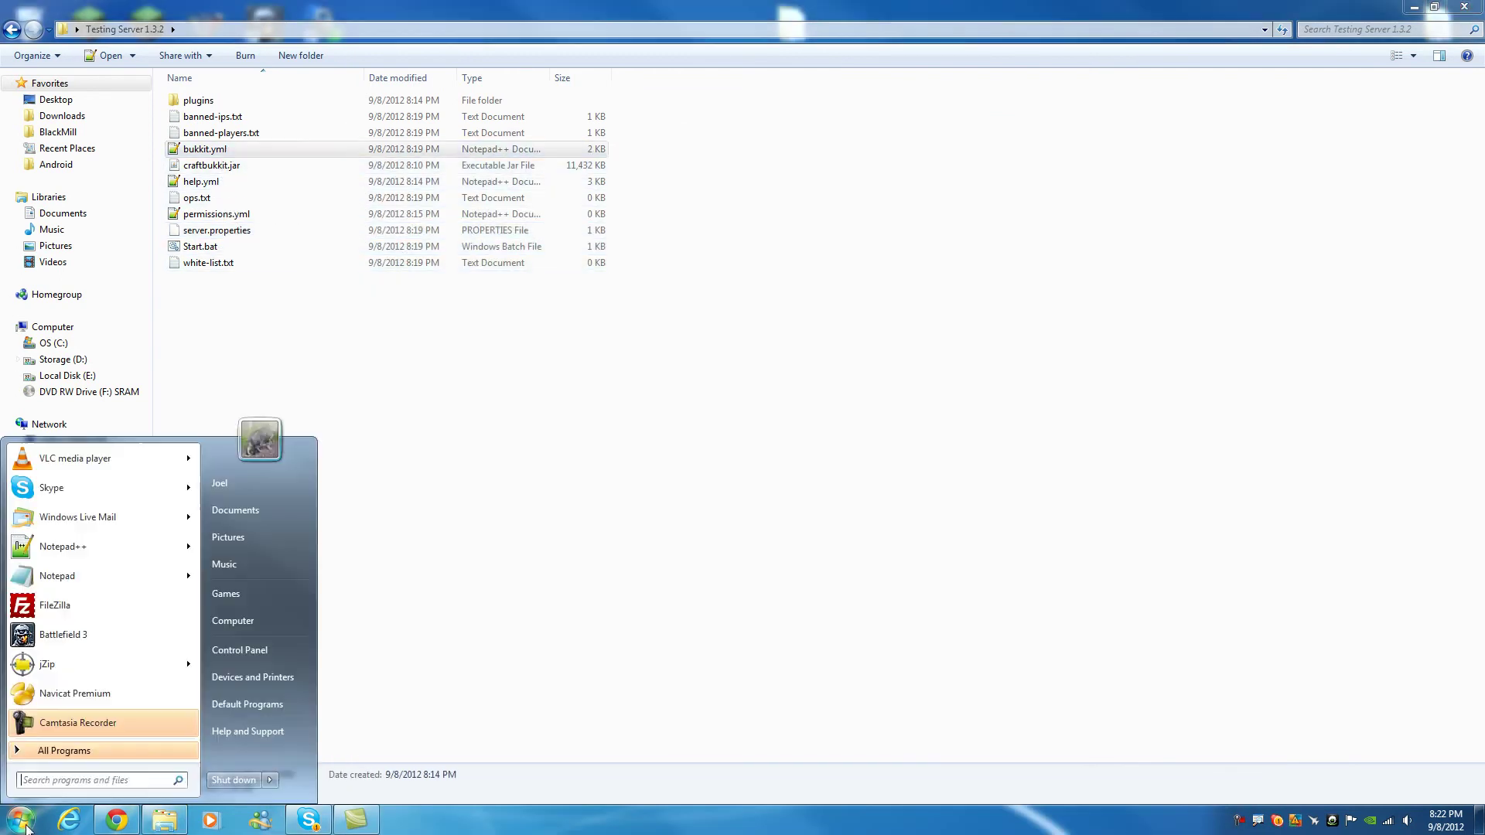
pyautogui.write('note')
pyautogui.press('Return')
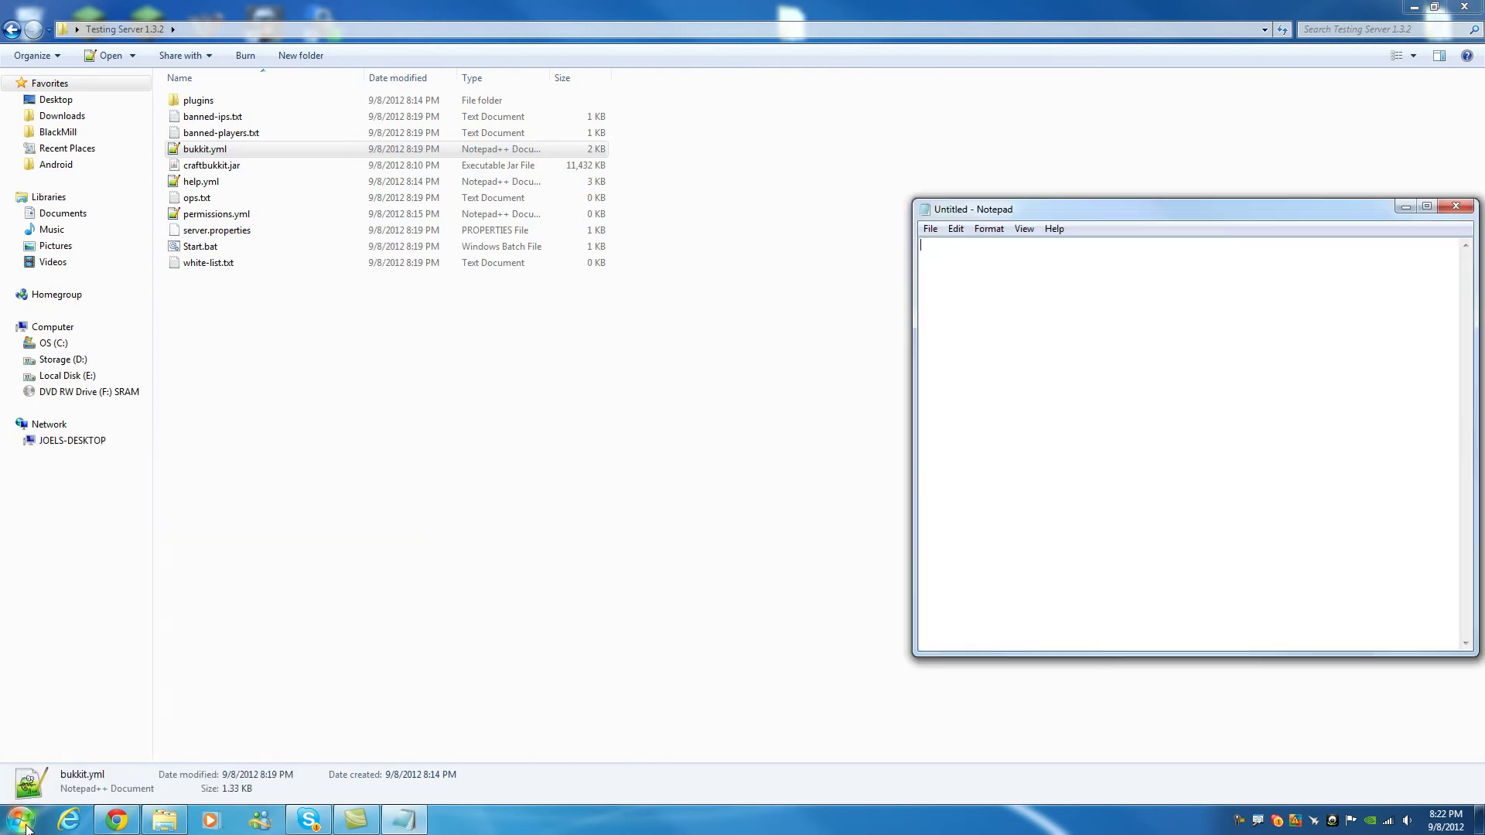
pyautogui.moveTo(195, 153); pyautogui.dragTo(1105, 384)
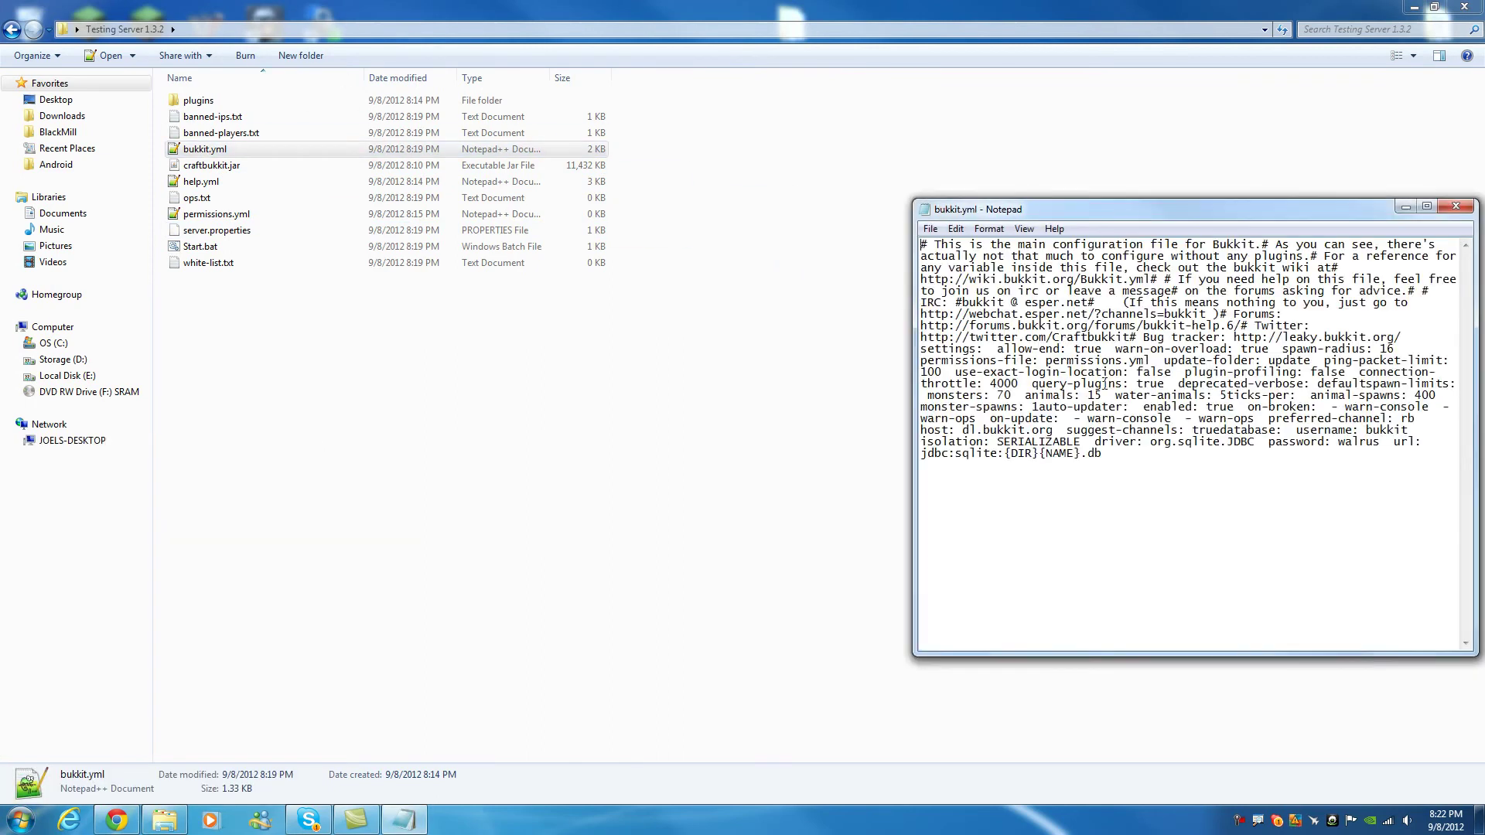
# Open bukkit.yml in Notepad++ as well and compare its settings layout with the Notepad copy
pyautogui.rightClick(198, 147)
pyautogui.click(235, 153)
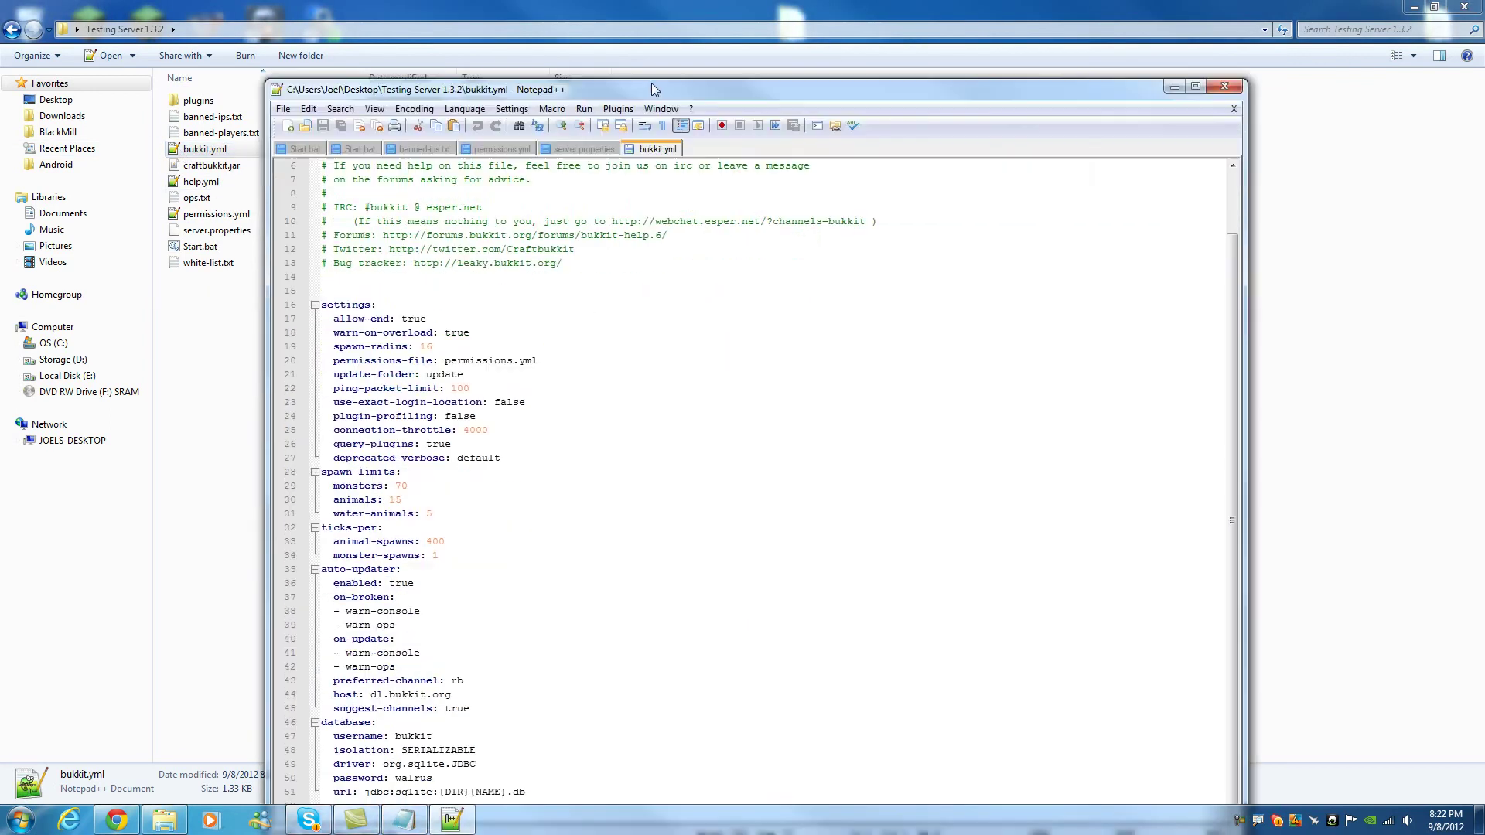
pyautogui.click(402, 821)
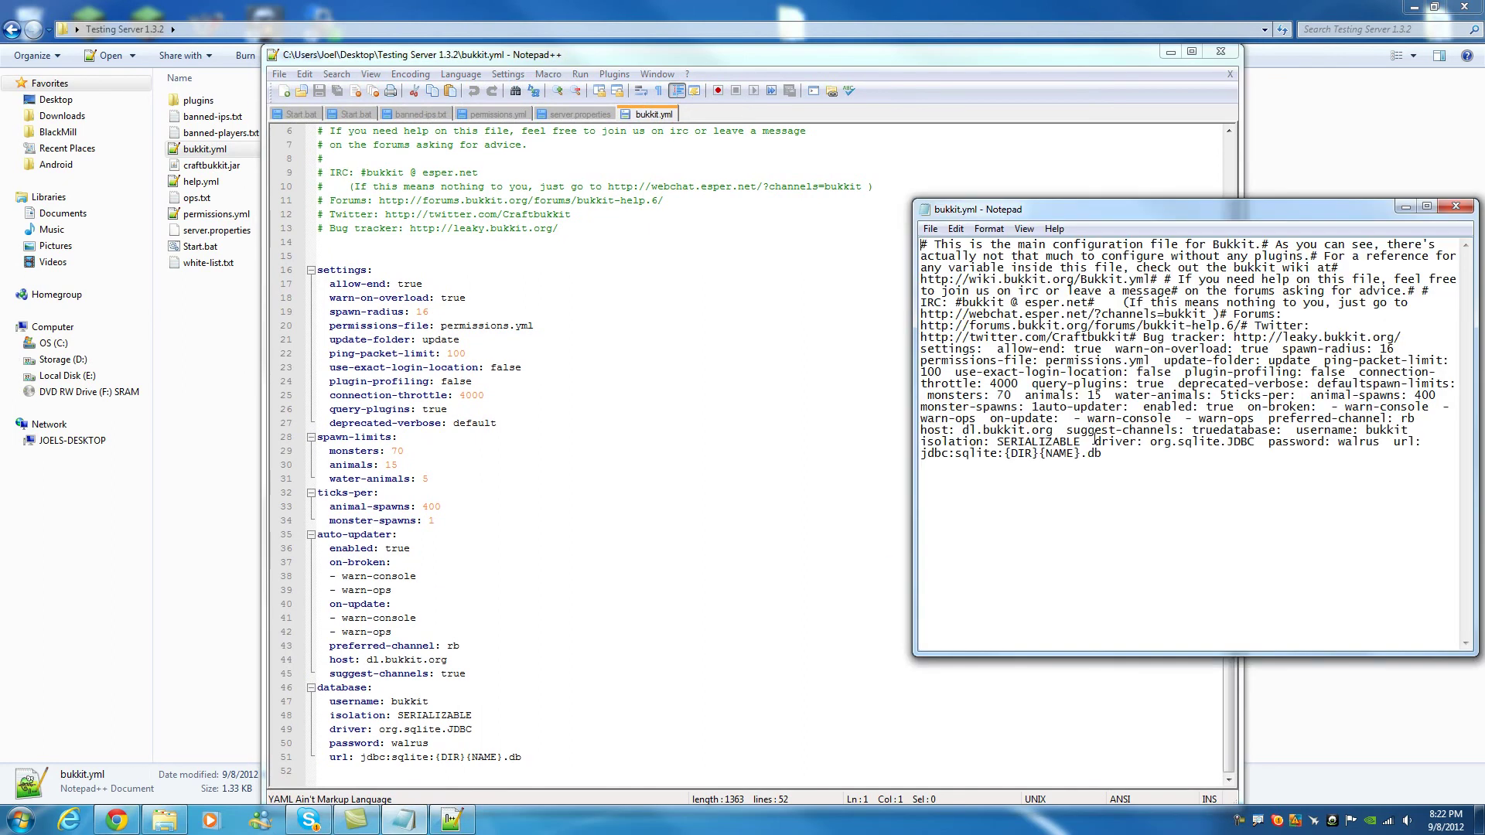
pyautogui.moveTo(342, 285); pyautogui.dragTo(453, 617)
pyautogui.moveTo(1324, 475); pyautogui.dragTo(975, 246)
pyautogui.click(1074, 493)
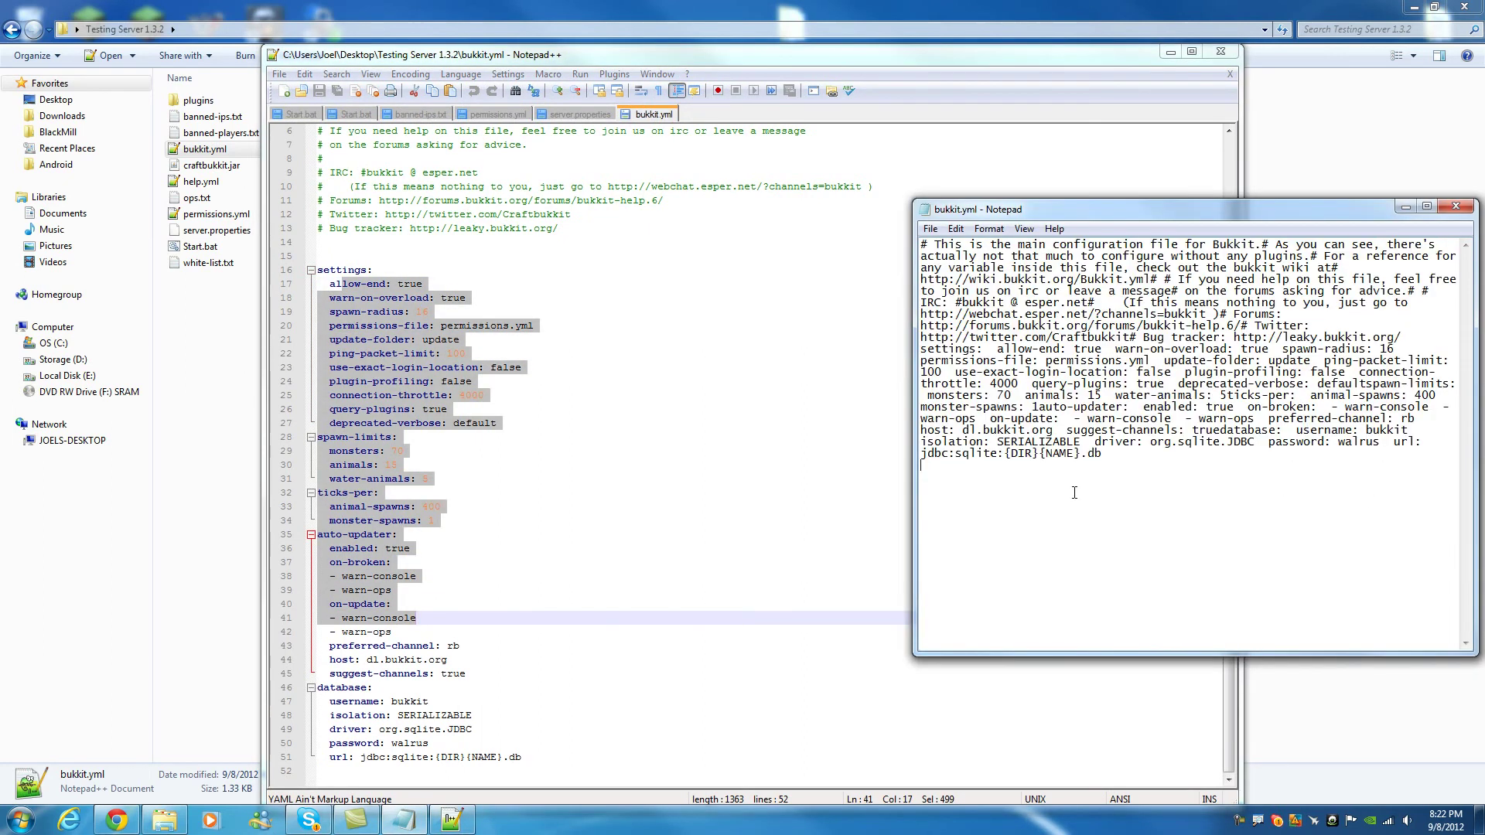
# Close both the Notepad and Notepad++ windows showing bukkit.yml
pyautogui.click(1455, 207)
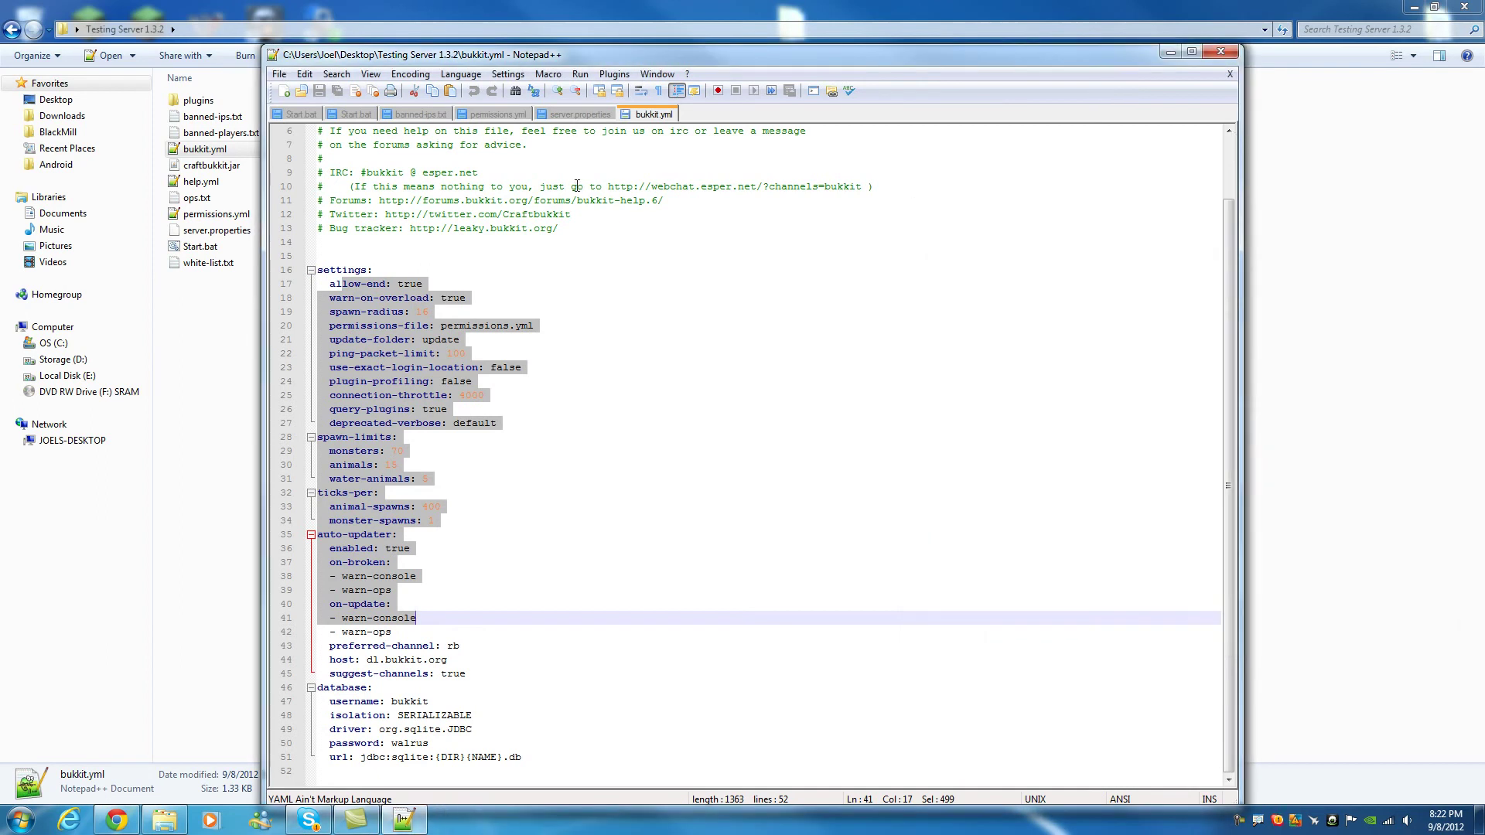
pyautogui.click(1221, 57)
pyautogui.click(594, 341)
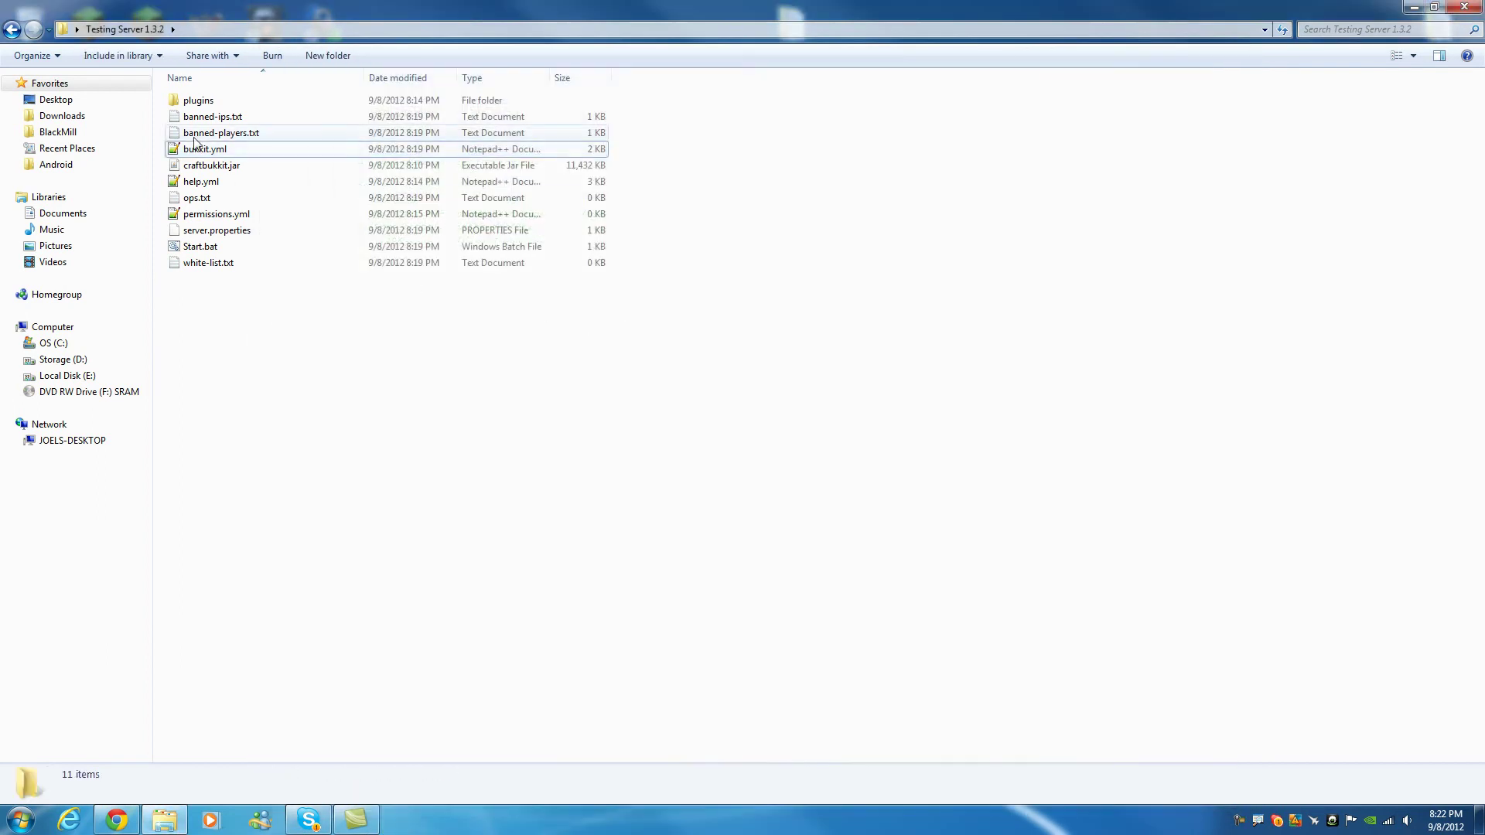
# Open server.properties from the server folder for editing in Notepad++
pyautogui.click(218, 230)
pyautogui.rightClick(226, 230)
pyautogui.click(309, 283)
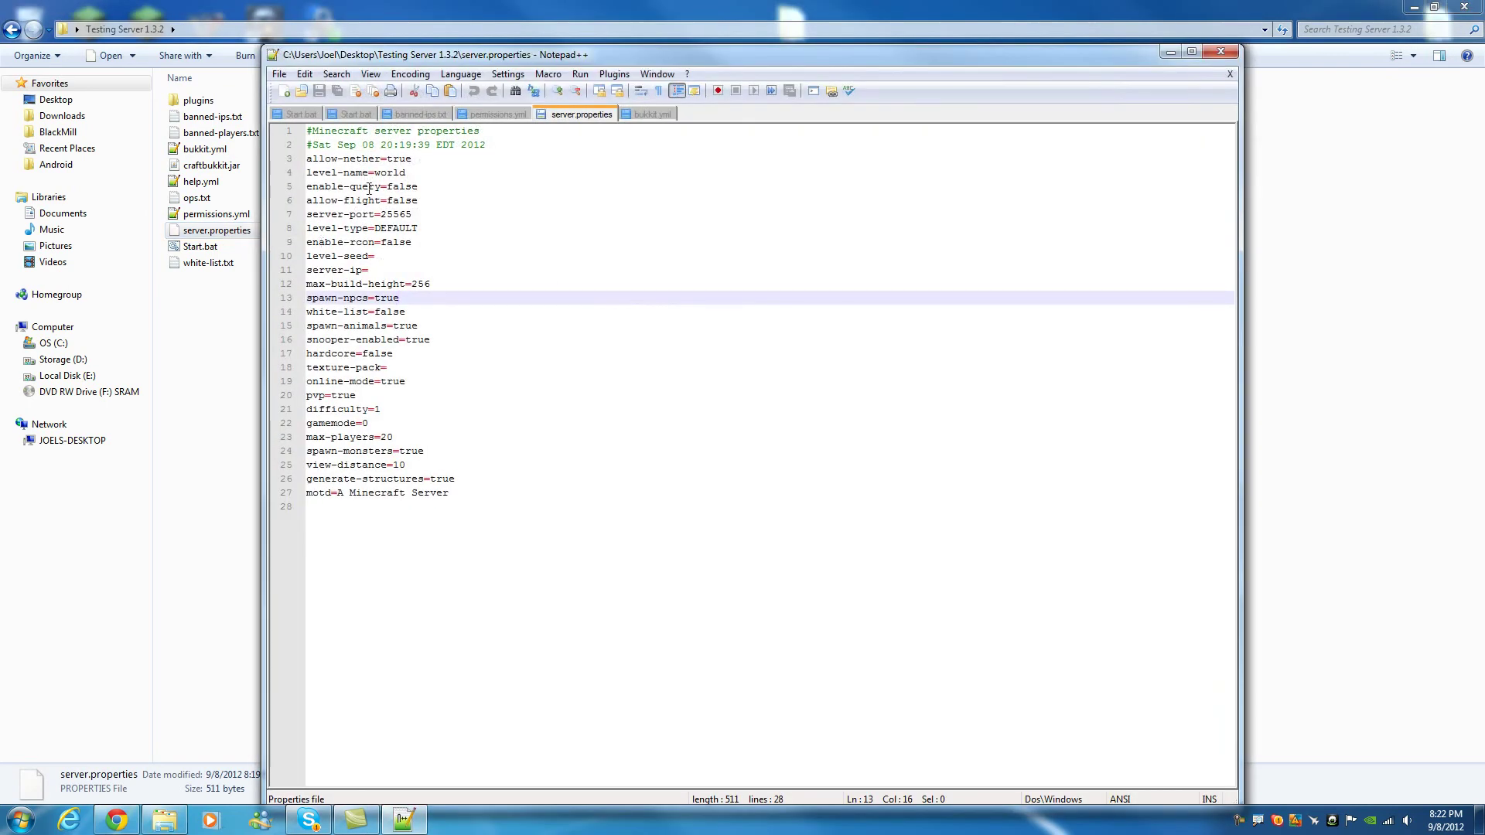
# Erase the end of the allow-nether value and restore it as true
pyautogui.click(440, 163)
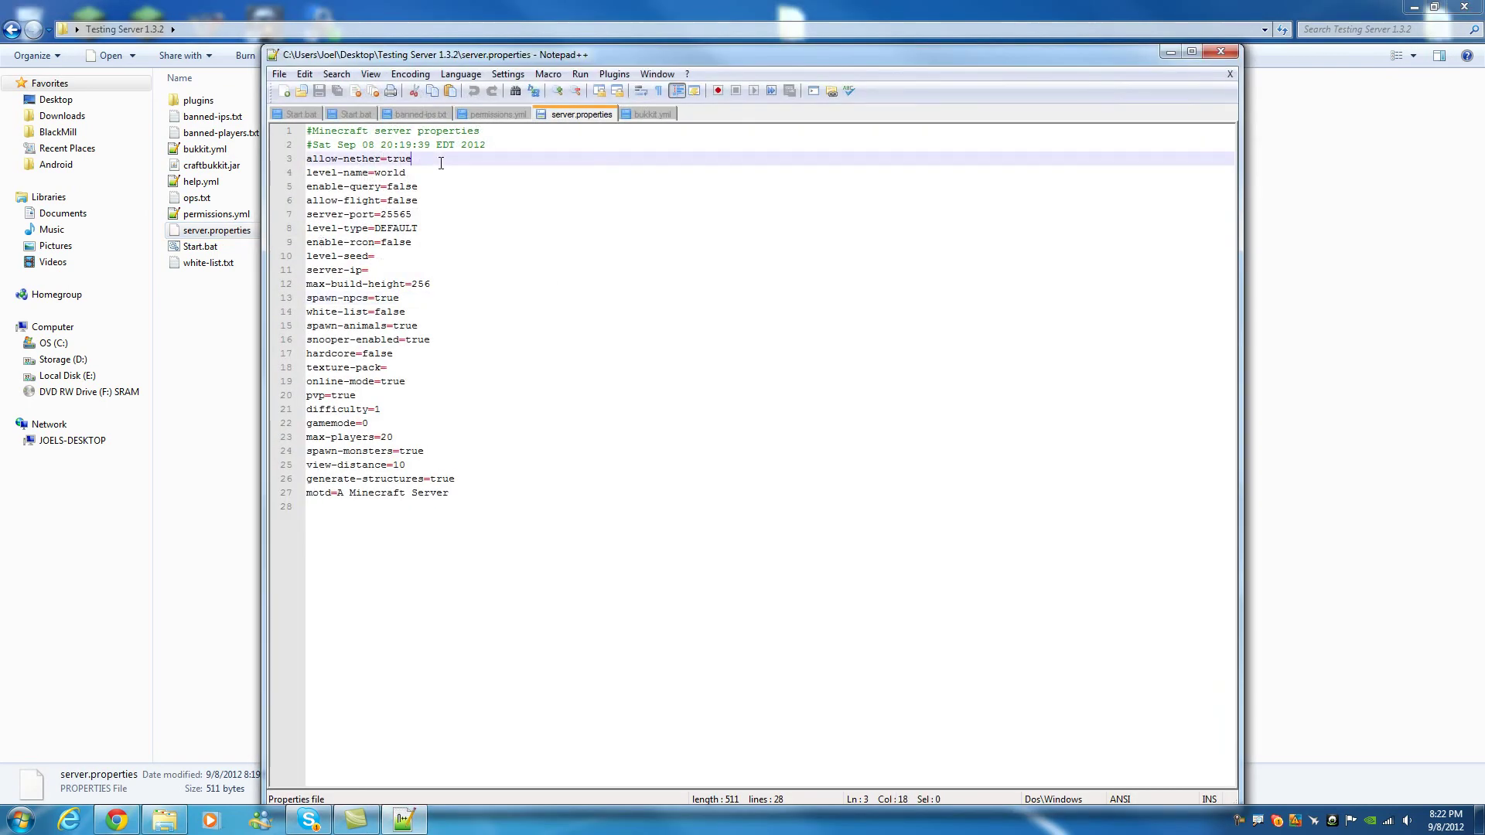
pyautogui.press('BackSpace')
pyautogui.press('BackSpace')
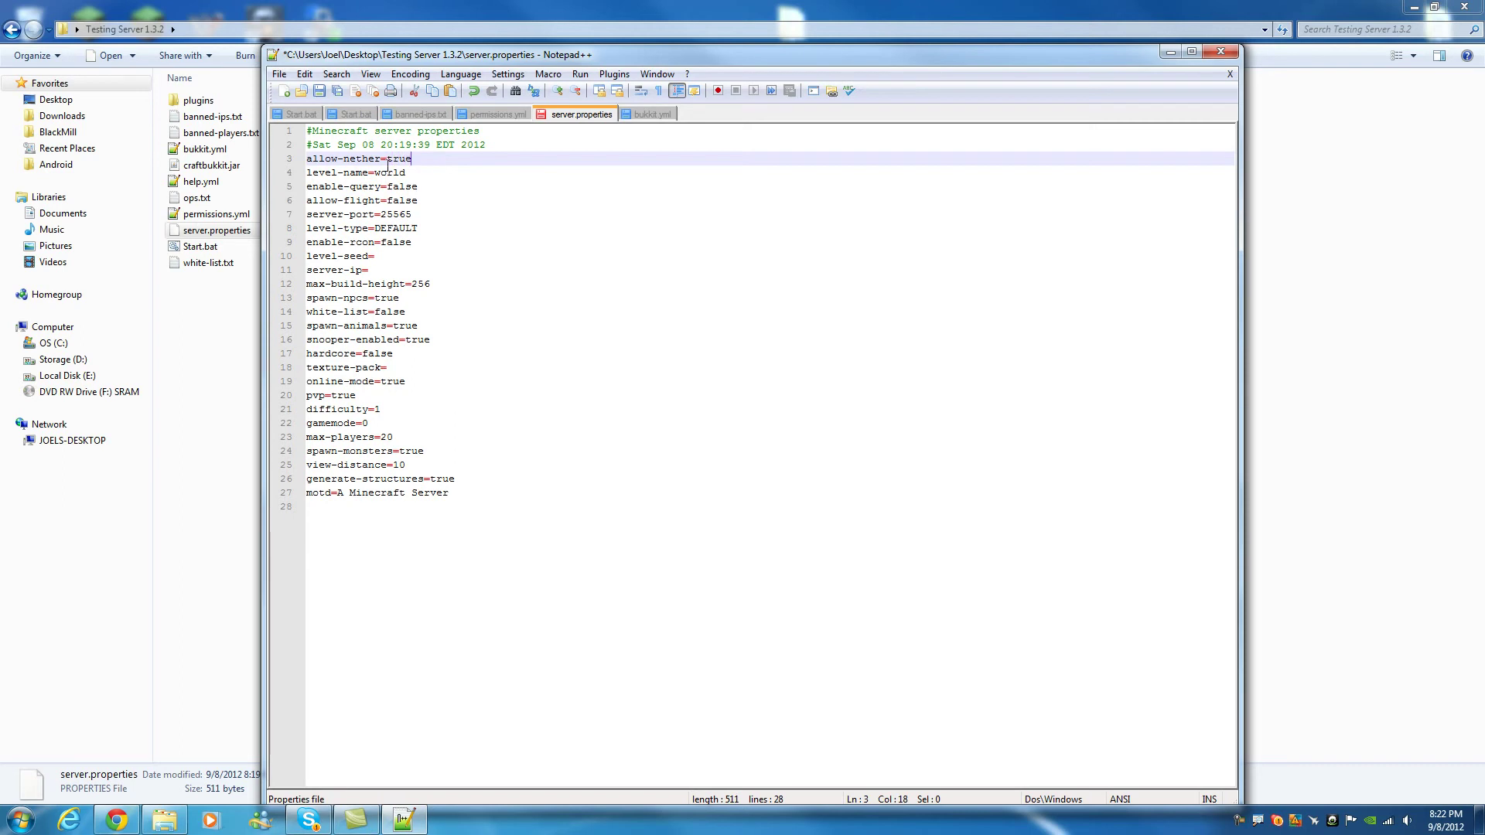
# Set enable-query to true in server.properties
pyautogui.click(418, 174)
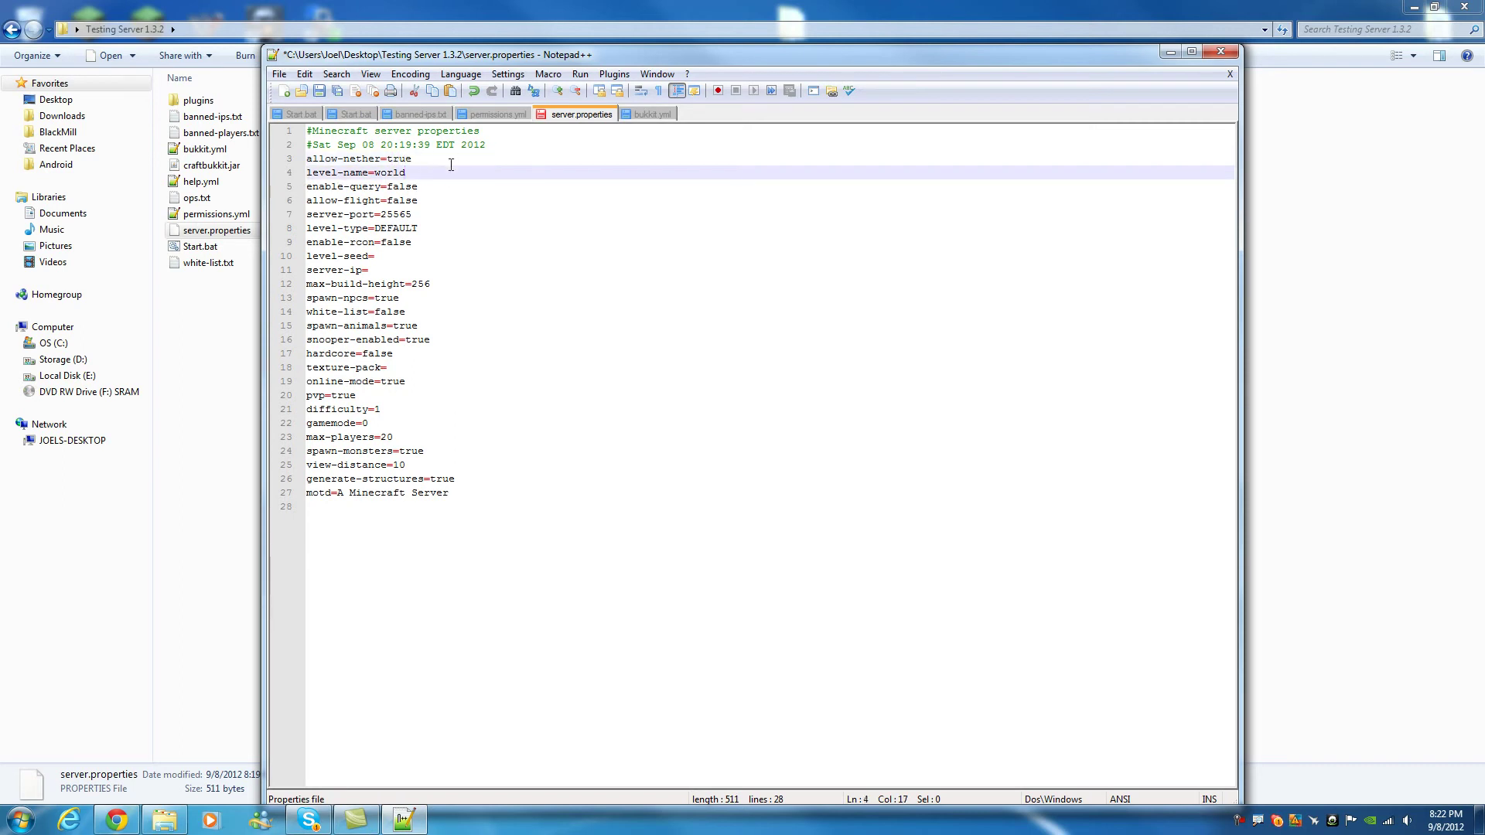
pyautogui.moveTo(418, 188); pyautogui.dragTo(387, 189)
pyautogui.write('true')
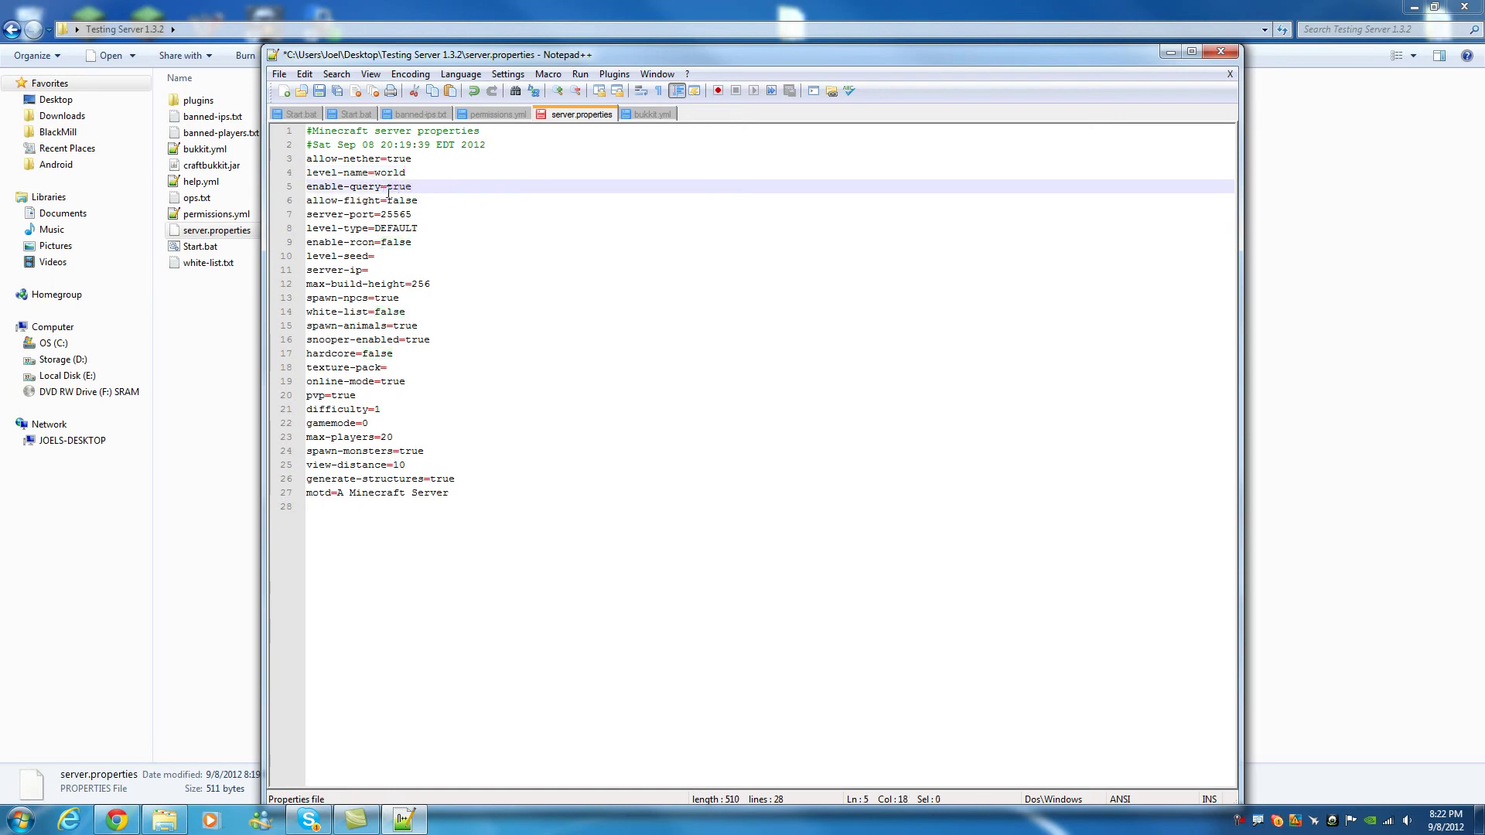
# Set max-players to 100 in server.properties
pyautogui.click(411, 465)
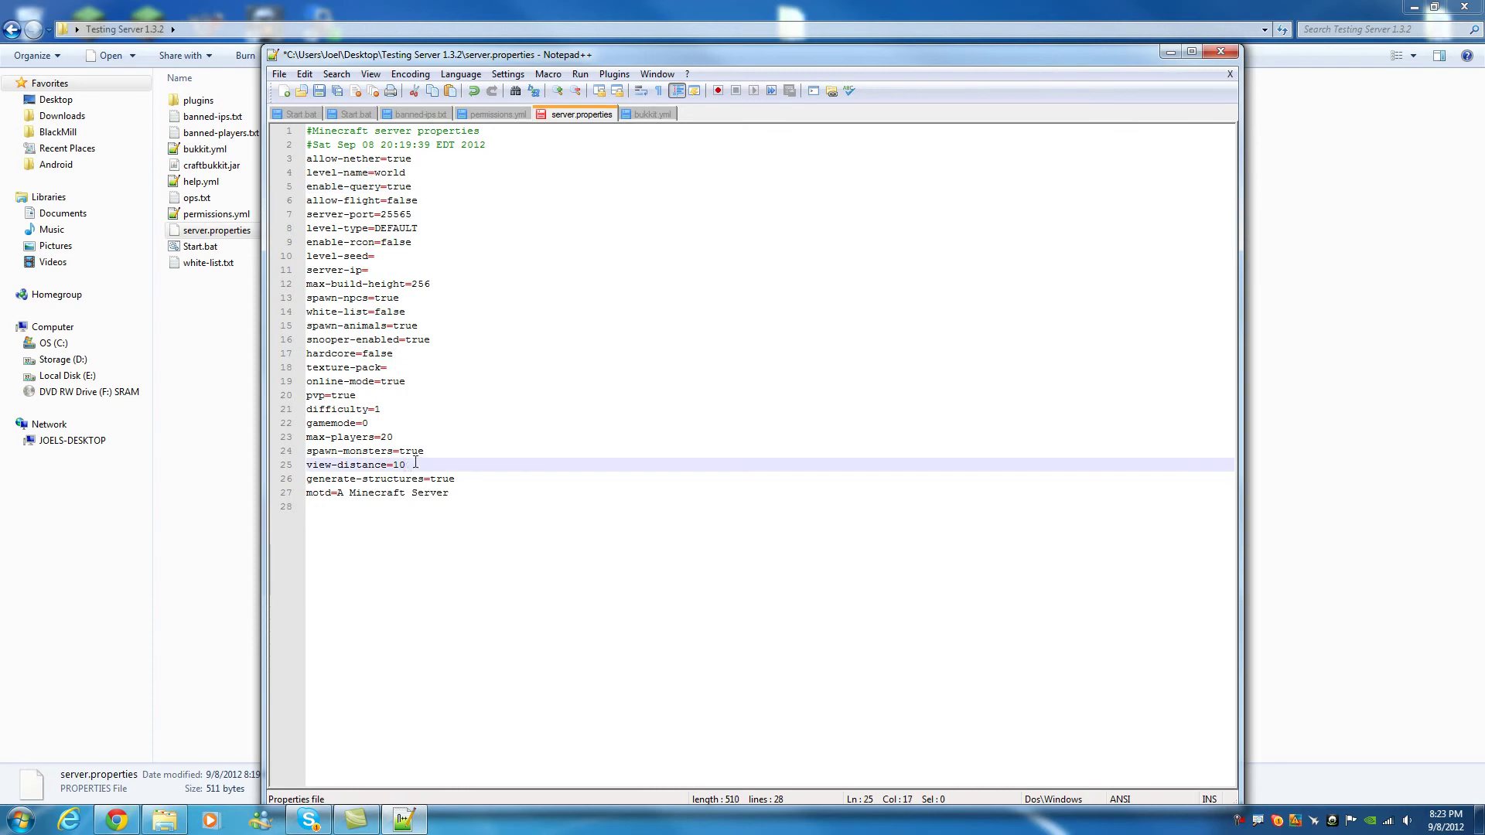
pyautogui.click(391, 437)
pyautogui.press('BackSpace')
pyautogui.press('BackSpace')
pyautogui.write('100')
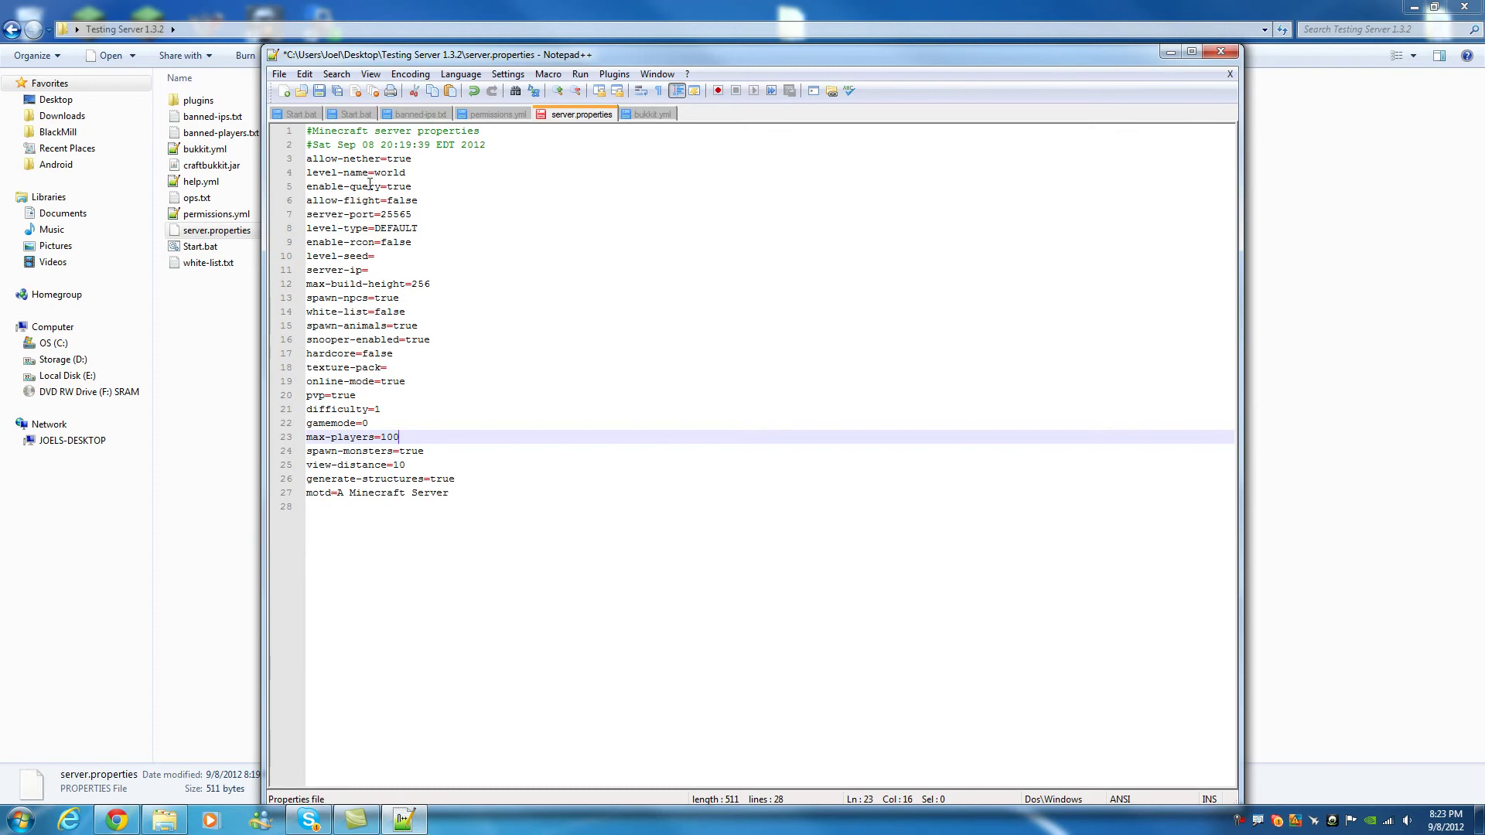
# Change the allow-flight setting to true
pyautogui.moveTo(412, 186); pyautogui.dragTo(387, 181)
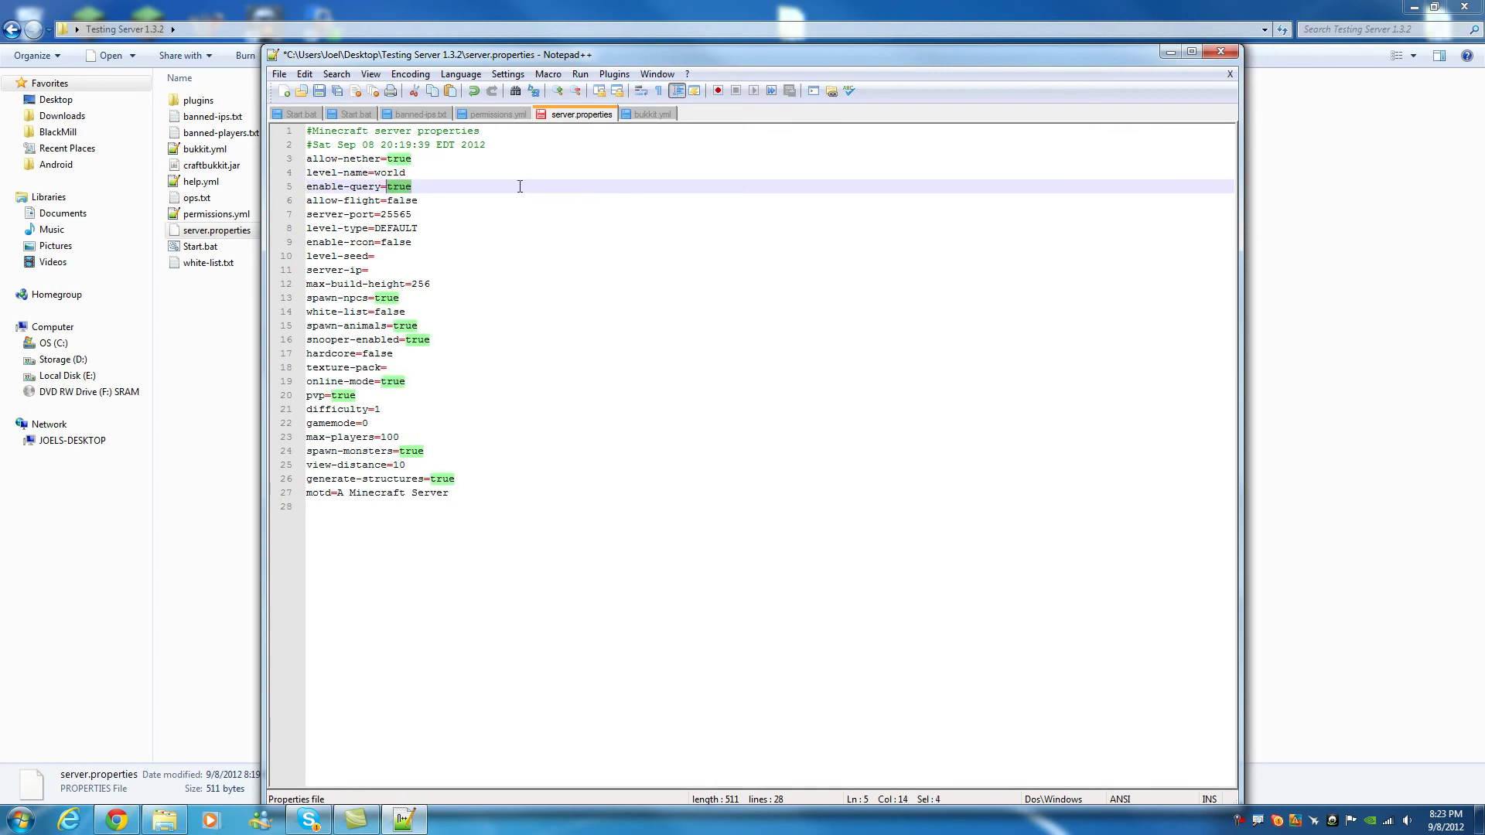
pyautogui.doubleClick(389, 201)
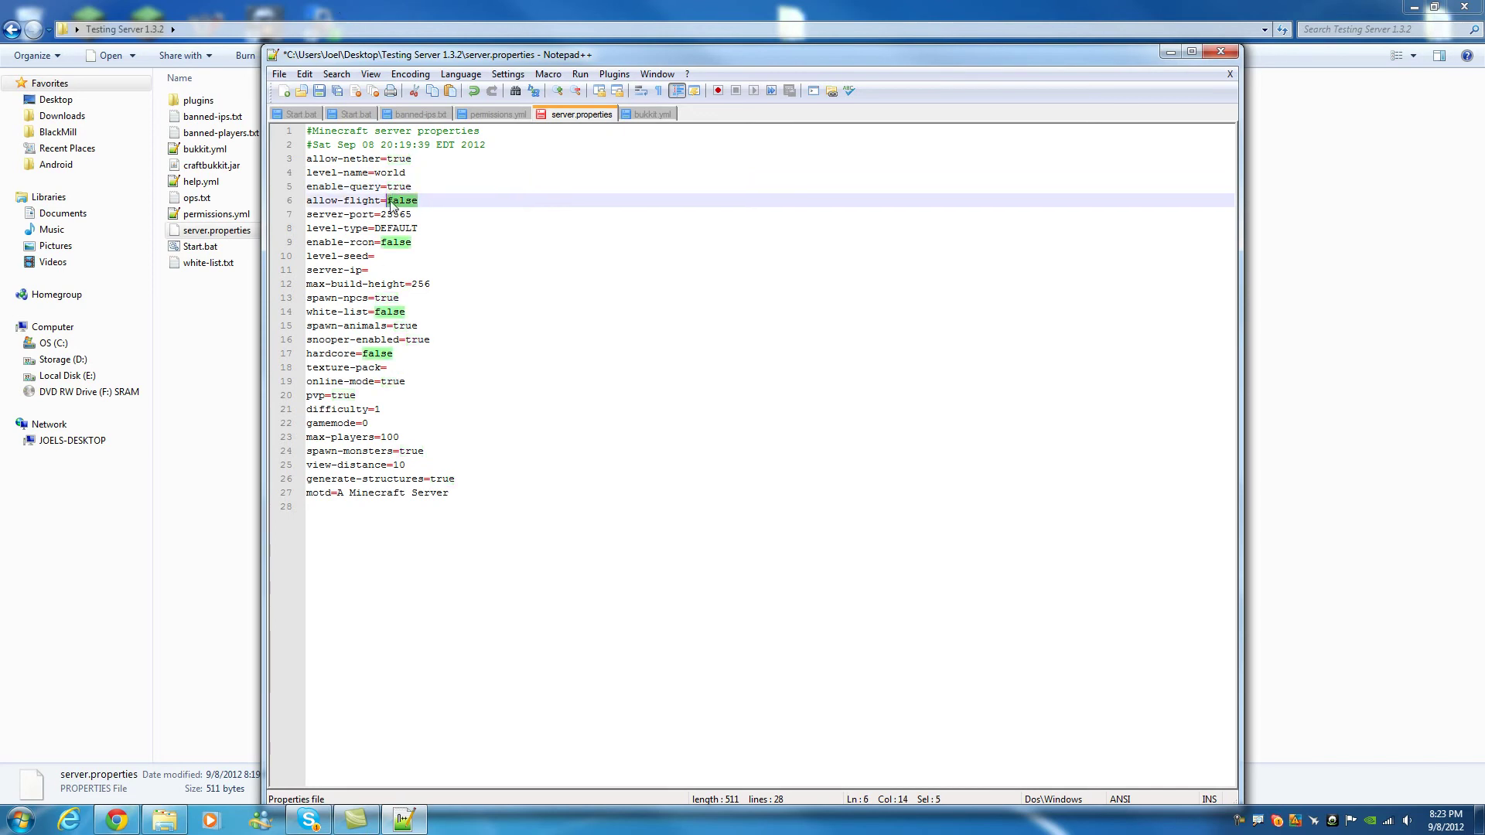
pyautogui.write('tru')
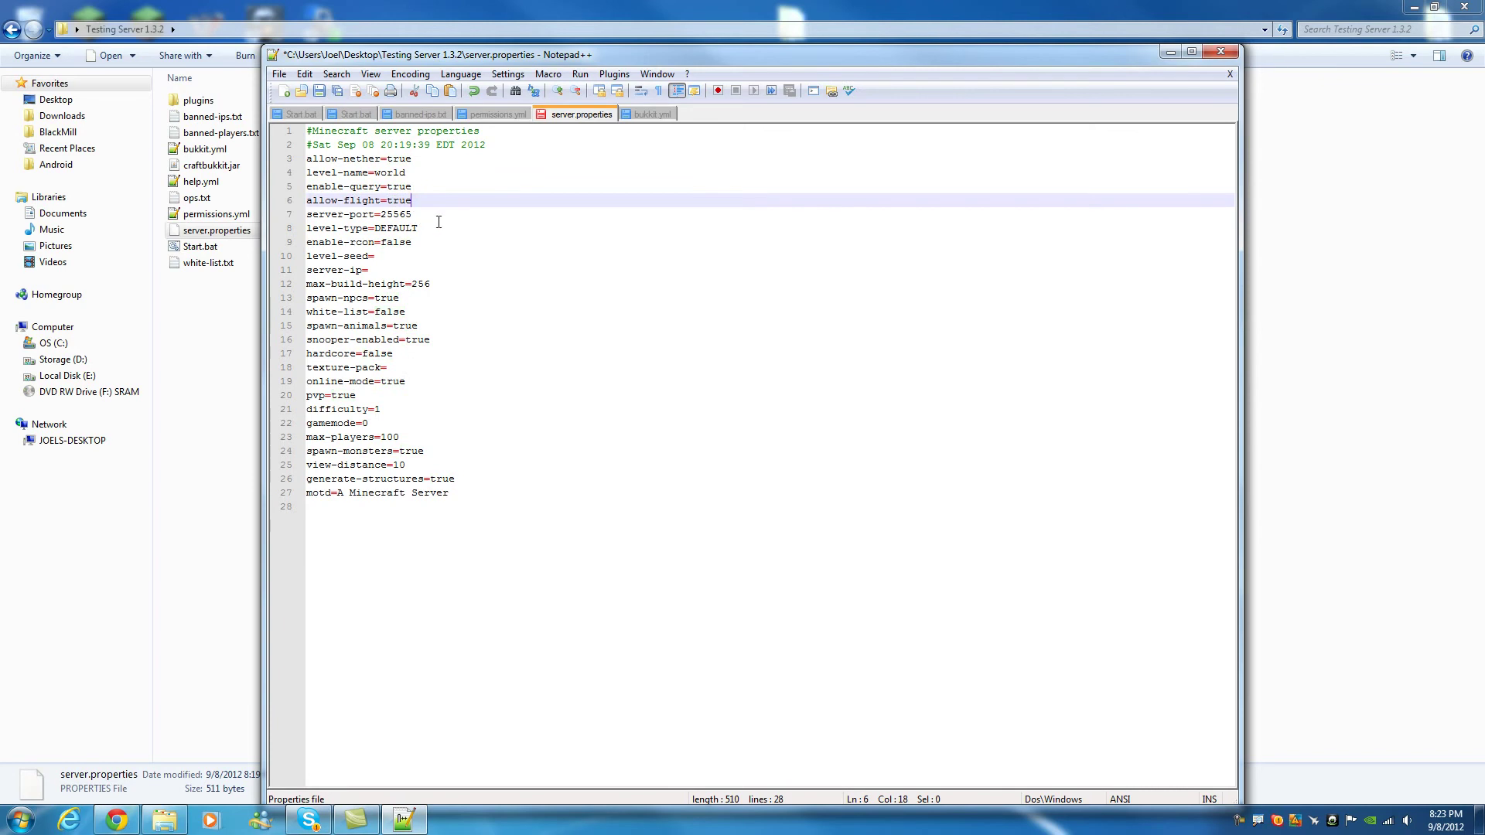
# Try changing the last digit of the server-port value to 6
pyautogui.click(407, 214)
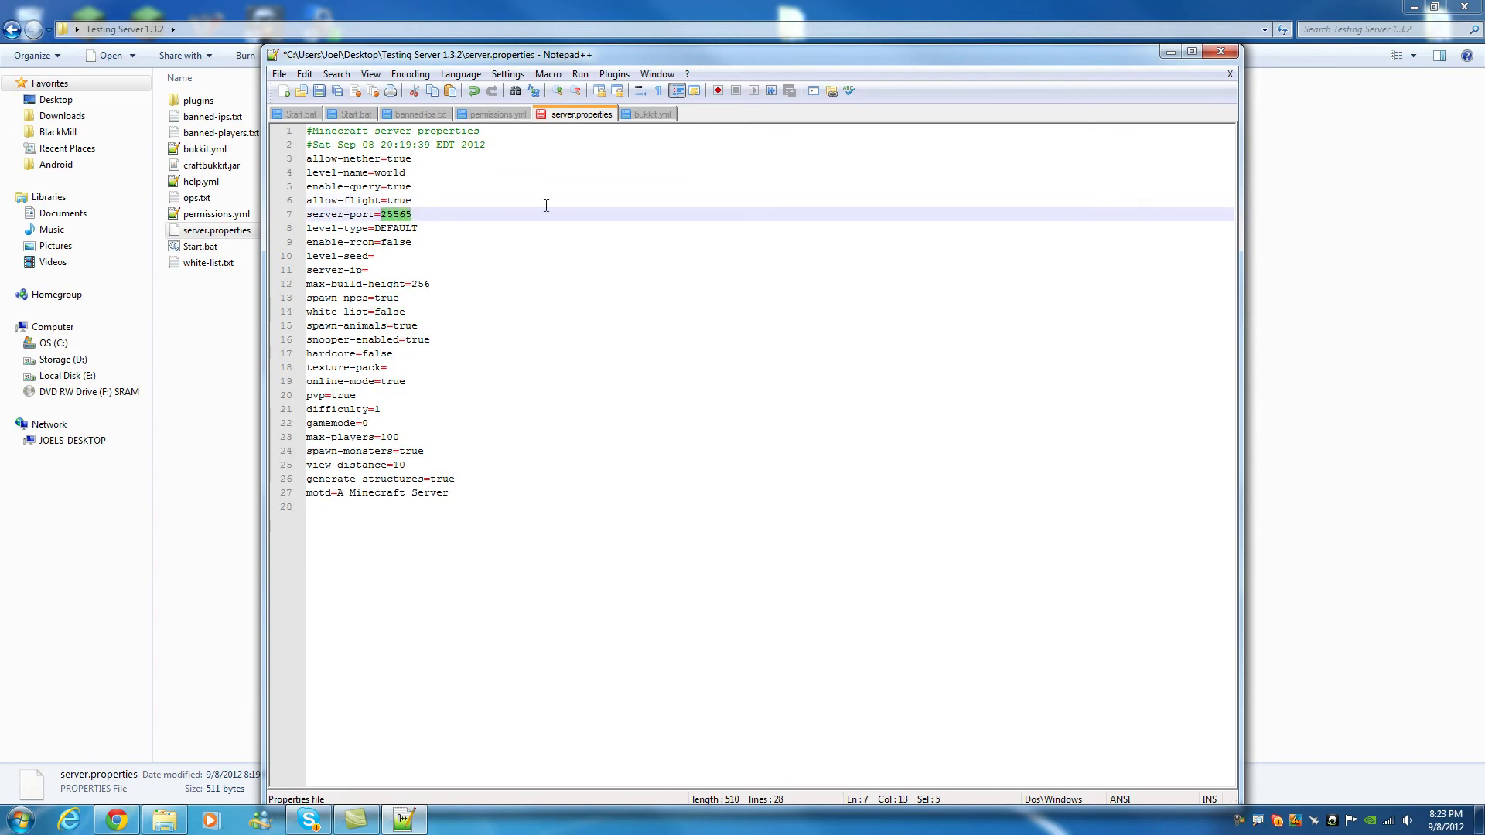
pyautogui.click(433, 217)
pyautogui.press('BackSpace')
pyautogui.write('6')
pyautogui.moveTo(431, 218); pyautogui.dragTo(369, 215)
pyautogui.click(435, 210)
# Enter FiretopGamesIsAwesome as the level-seed value
pyautogui.moveTo(446, 211); pyautogui.dragTo(387, 240)
pyautogui.click(454, 229)
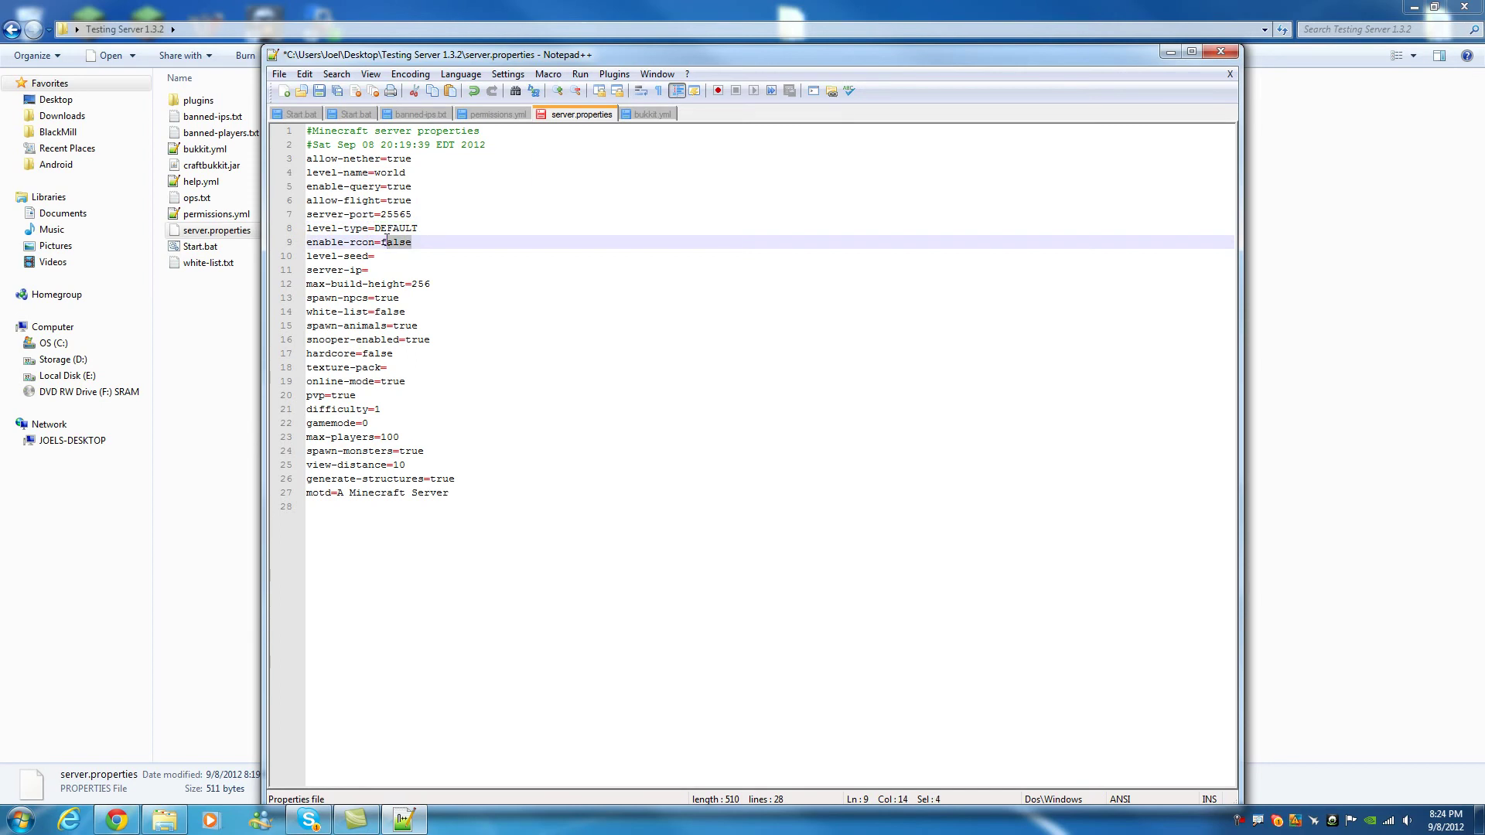
pyautogui.click(759, 263)
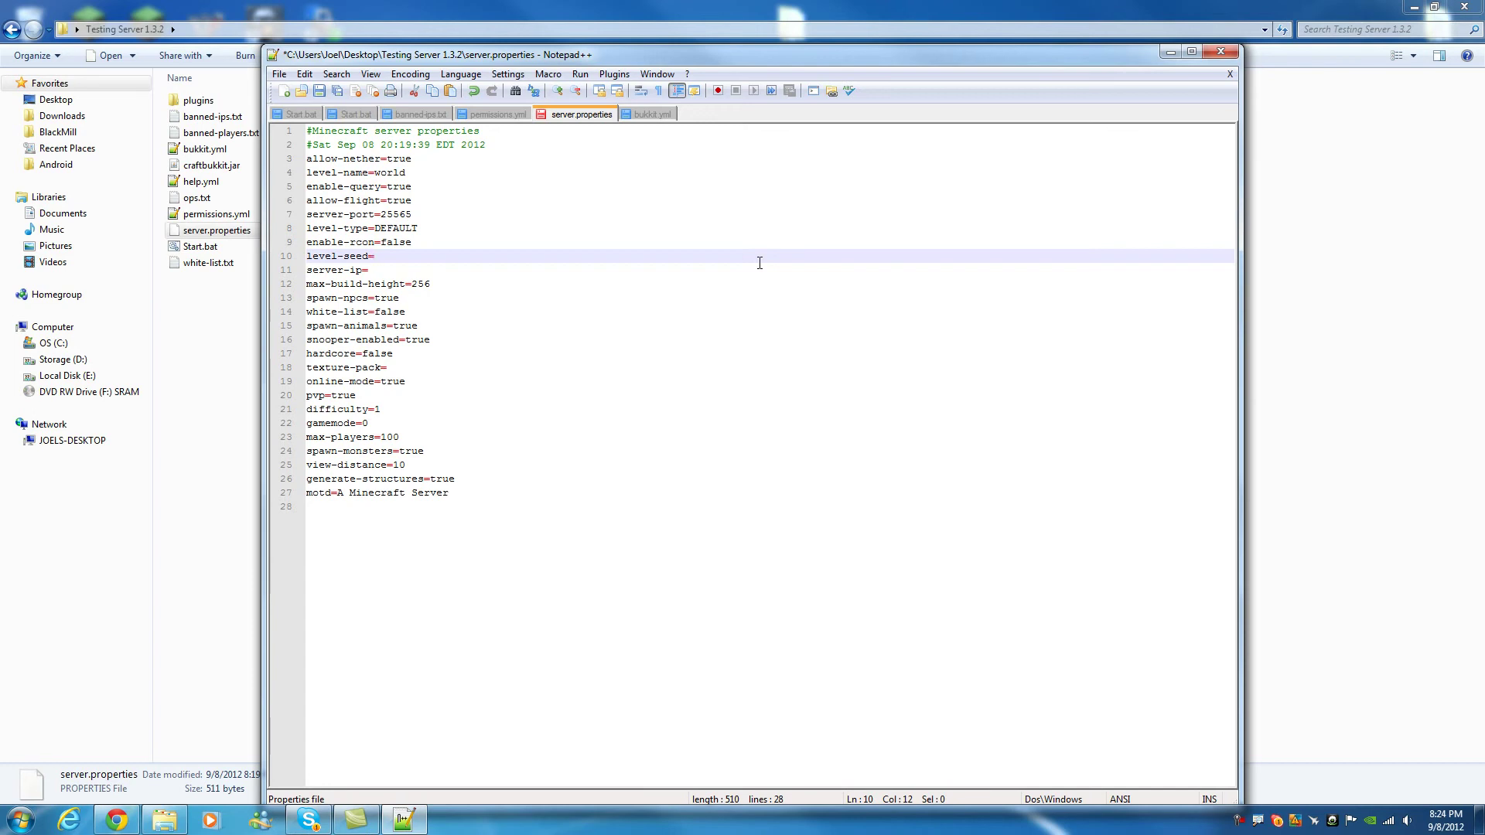
pyautogui.write('FiretopGamesIsAwesome')
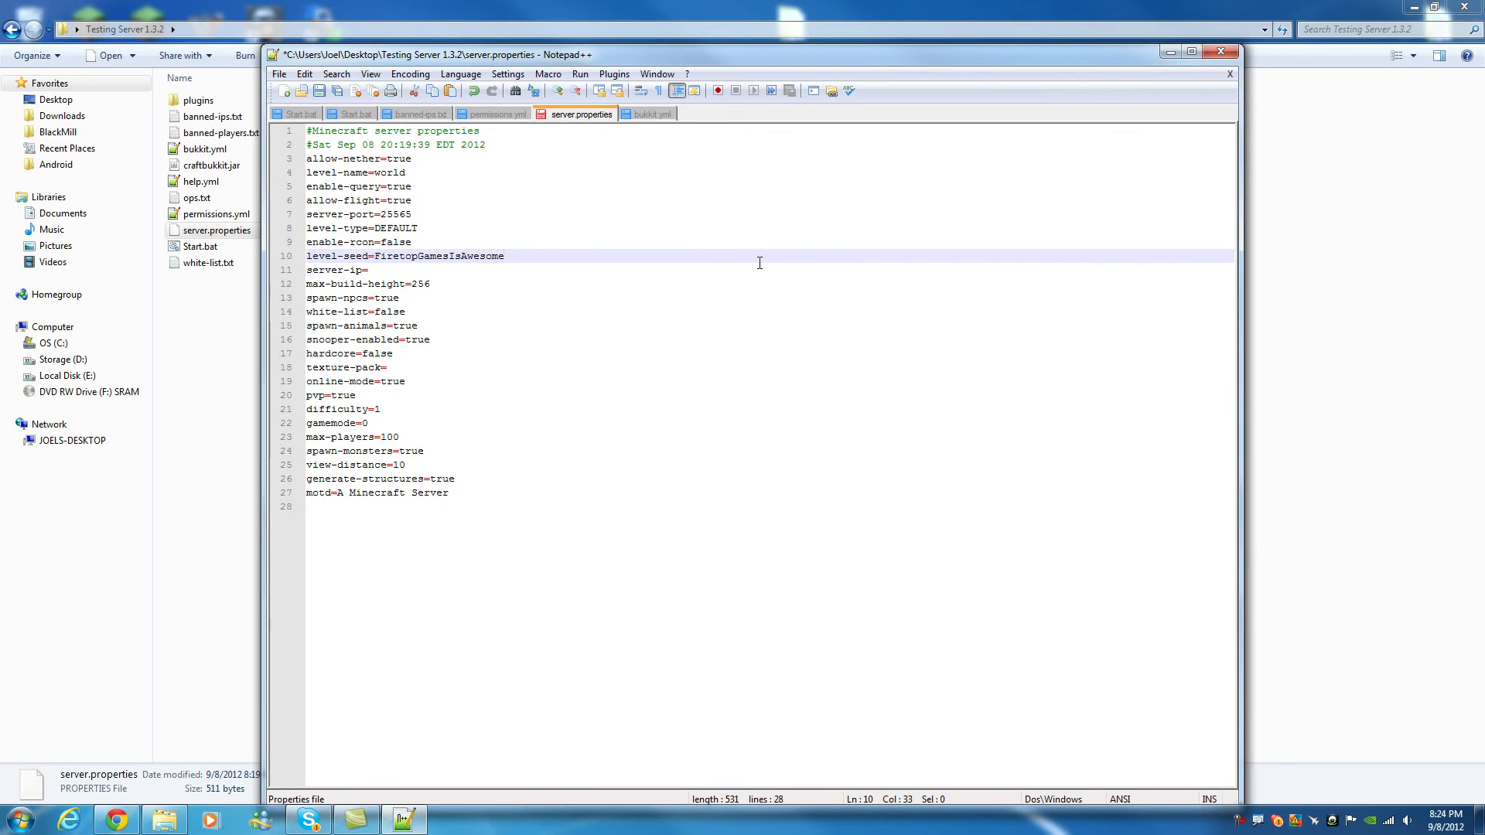
# Examine the server-ip entry in server.properties
pyautogui.click(391, 270)
pyautogui.moveTo(392, 270); pyautogui.dragTo(306, 270)
pyautogui.click(320, 273)
pyautogui.moveTo(421, 271); pyautogui.dragTo(308, 276)
pyautogui.click(474, 279)
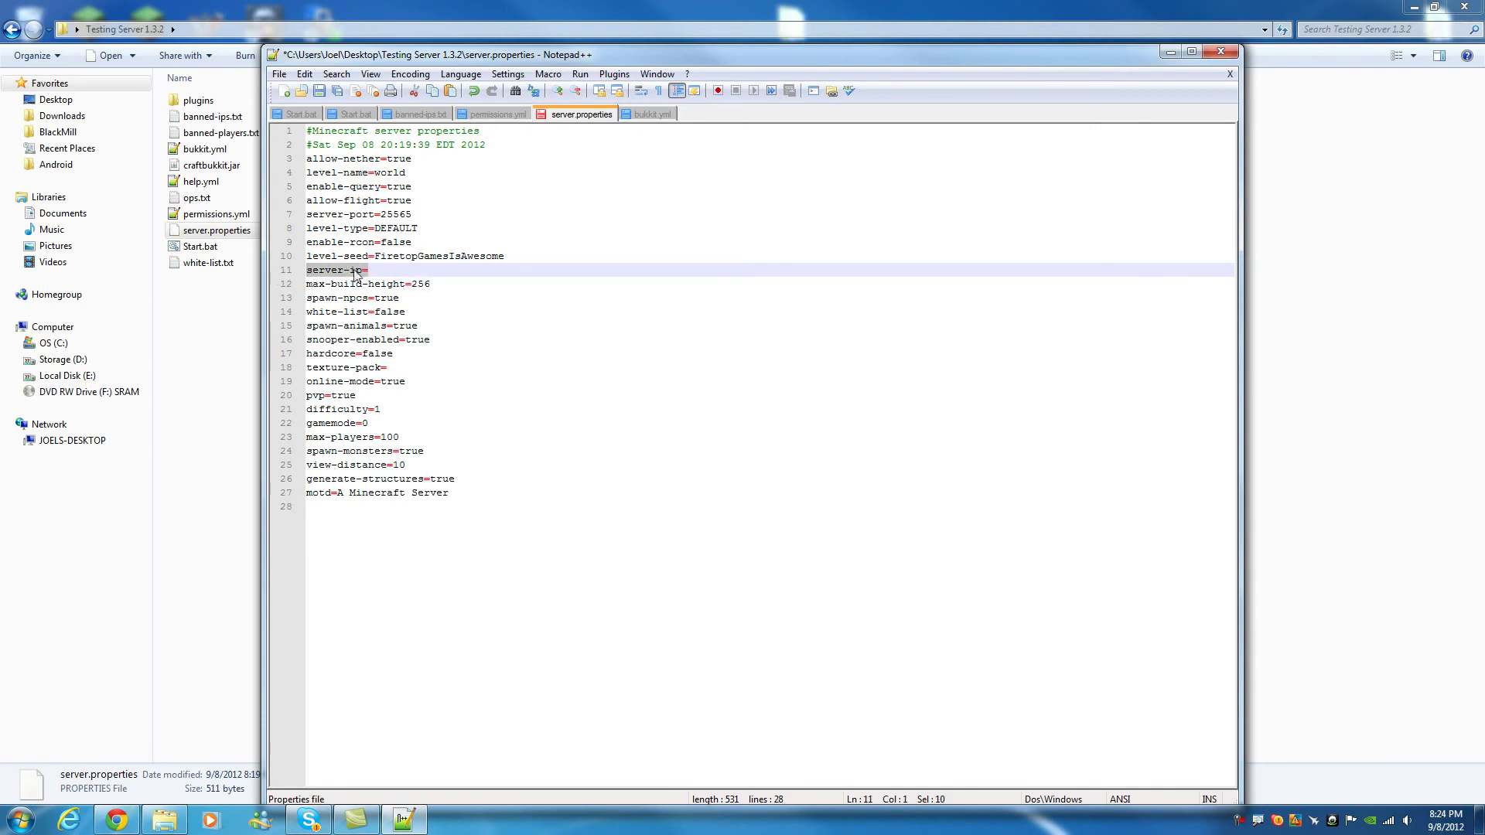
pyautogui.click(390, 264)
pyautogui.moveTo(399, 268); pyautogui.dragTo(328, 269)
pyautogui.click(349, 271)
pyautogui.click(452, 286)
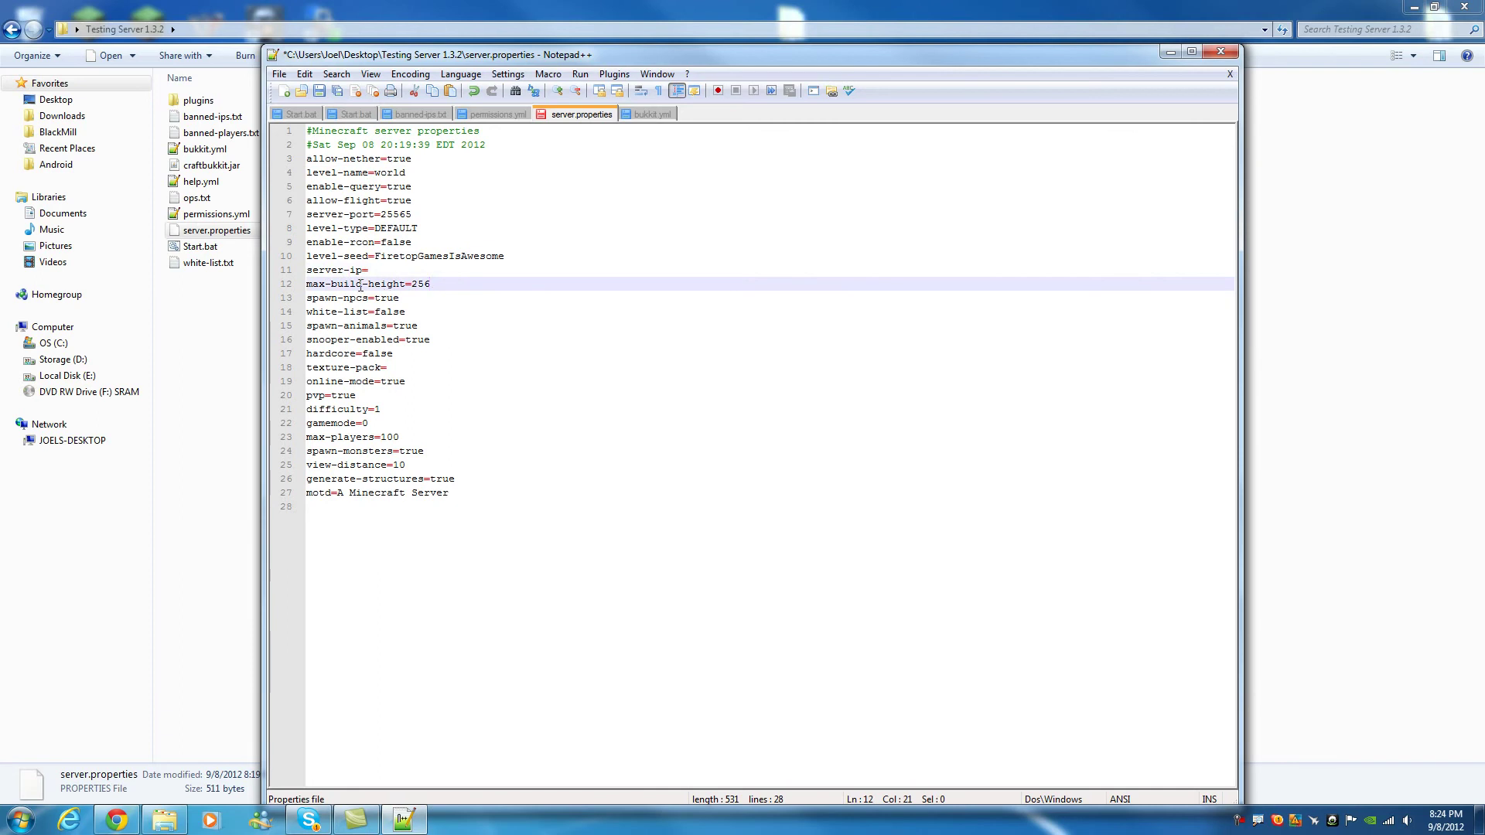
# Review the max-build-height, spawn-npcs and white-list entries in server.properties
pyautogui.moveTo(396, 286); pyautogui.dragTo(323, 270)
pyautogui.moveTo(431, 285); pyautogui.dragTo(410, 285)
pyautogui.click(490, 288)
pyautogui.click(464, 298)
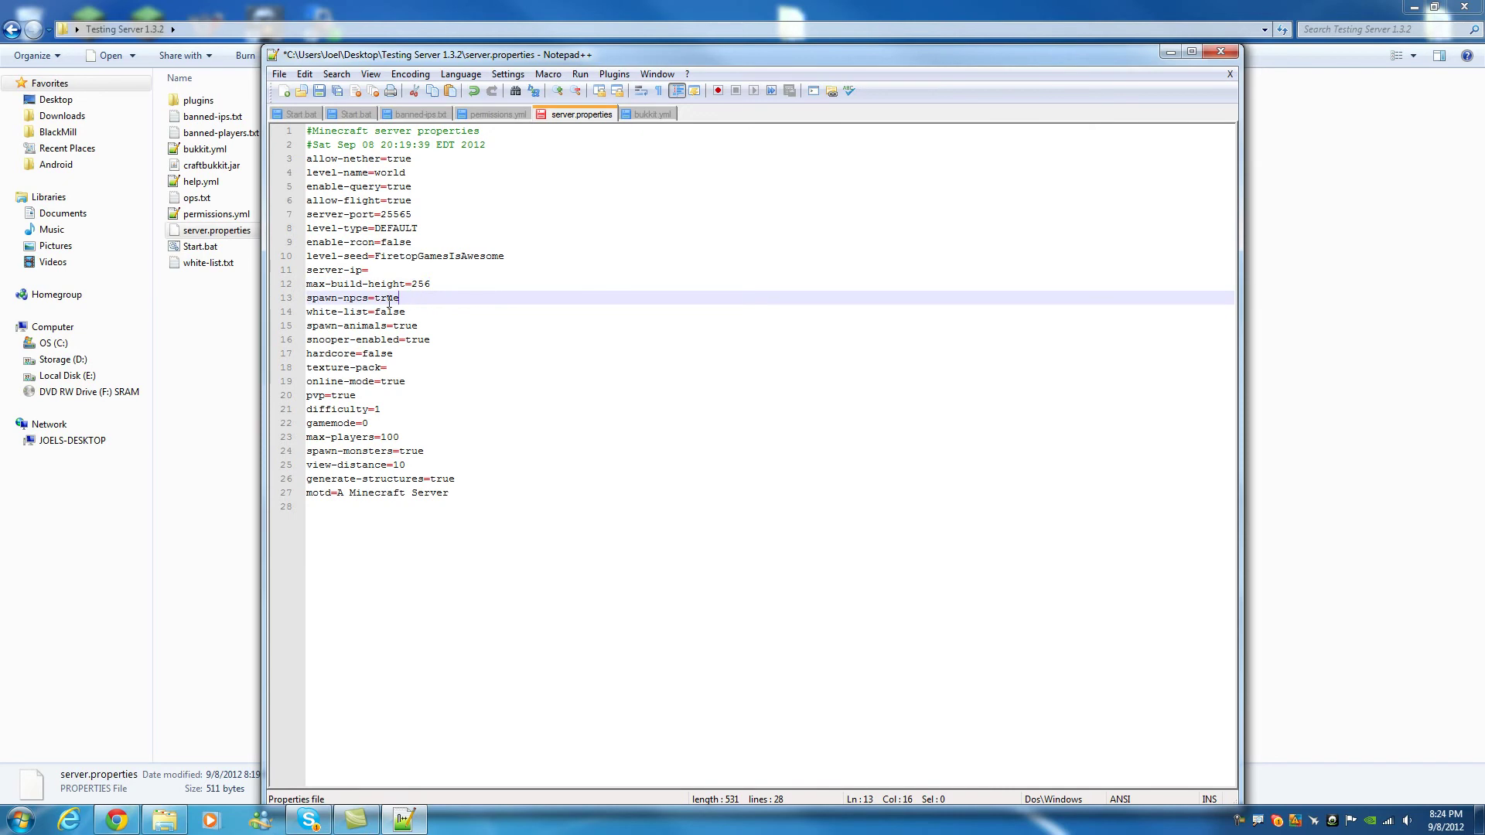
pyautogui.moveTo(411, 300); pyautogui.dragTo(311, 300)
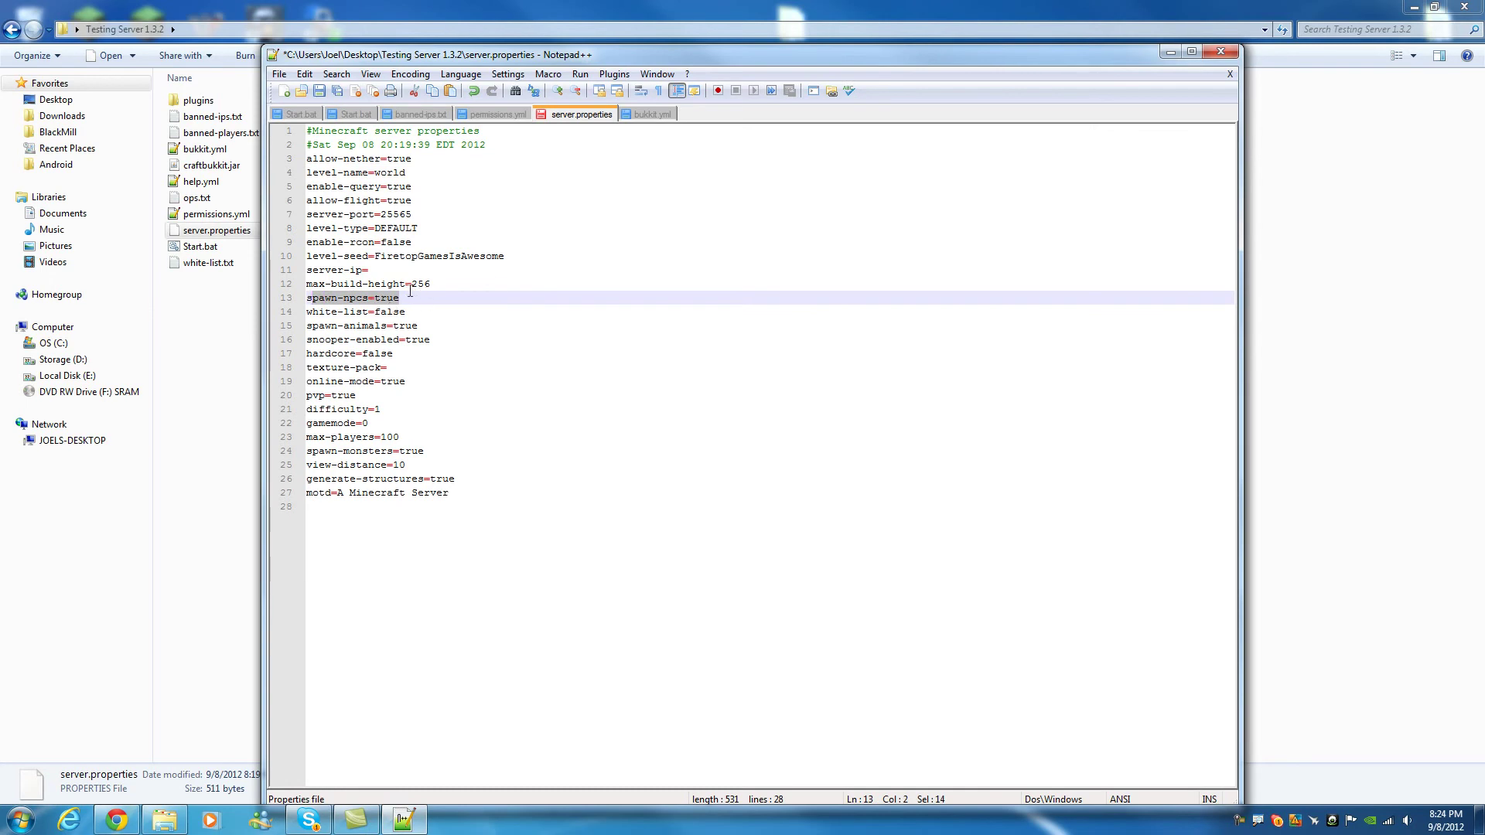
pyautogui.moveTo(400, 299); pyautogui.dragTo(375, 300)
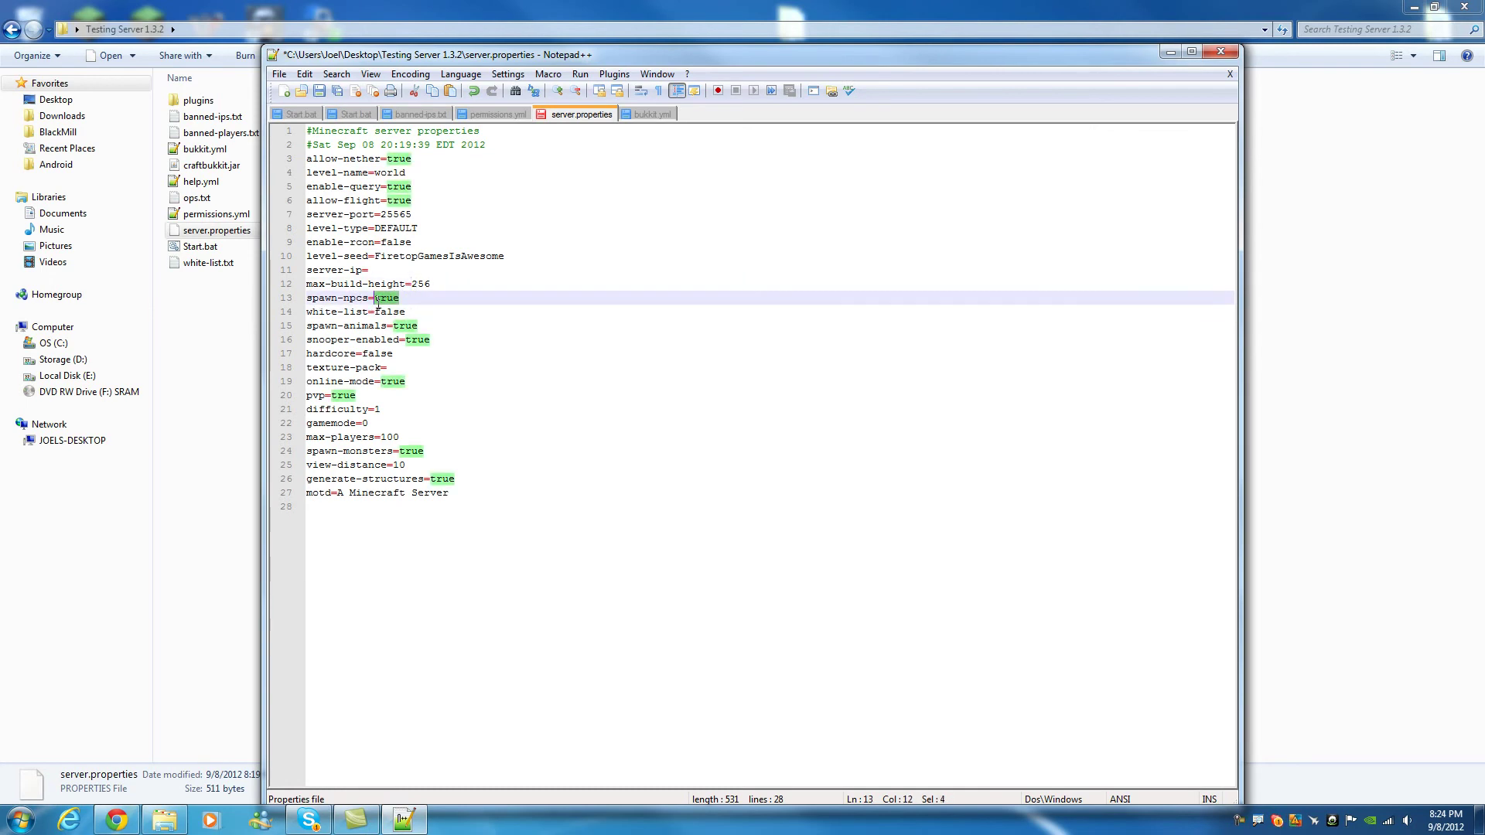
pyautogui.tripleClick(441, 297)
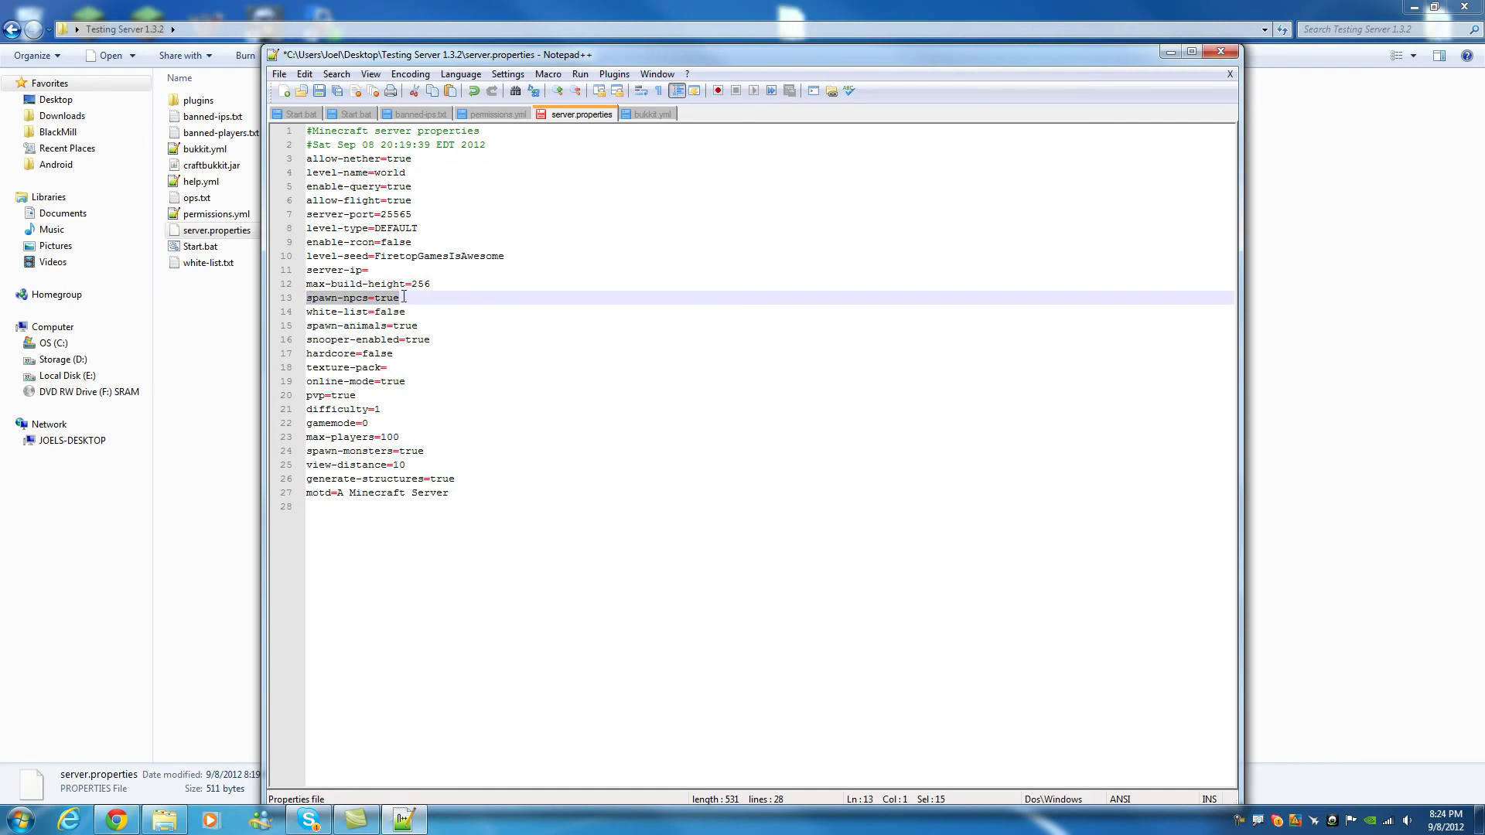
pyautogui.click(441, 299)
pyautogui.moveTo(405, 312); pyautogui.dragTo(289, 313)
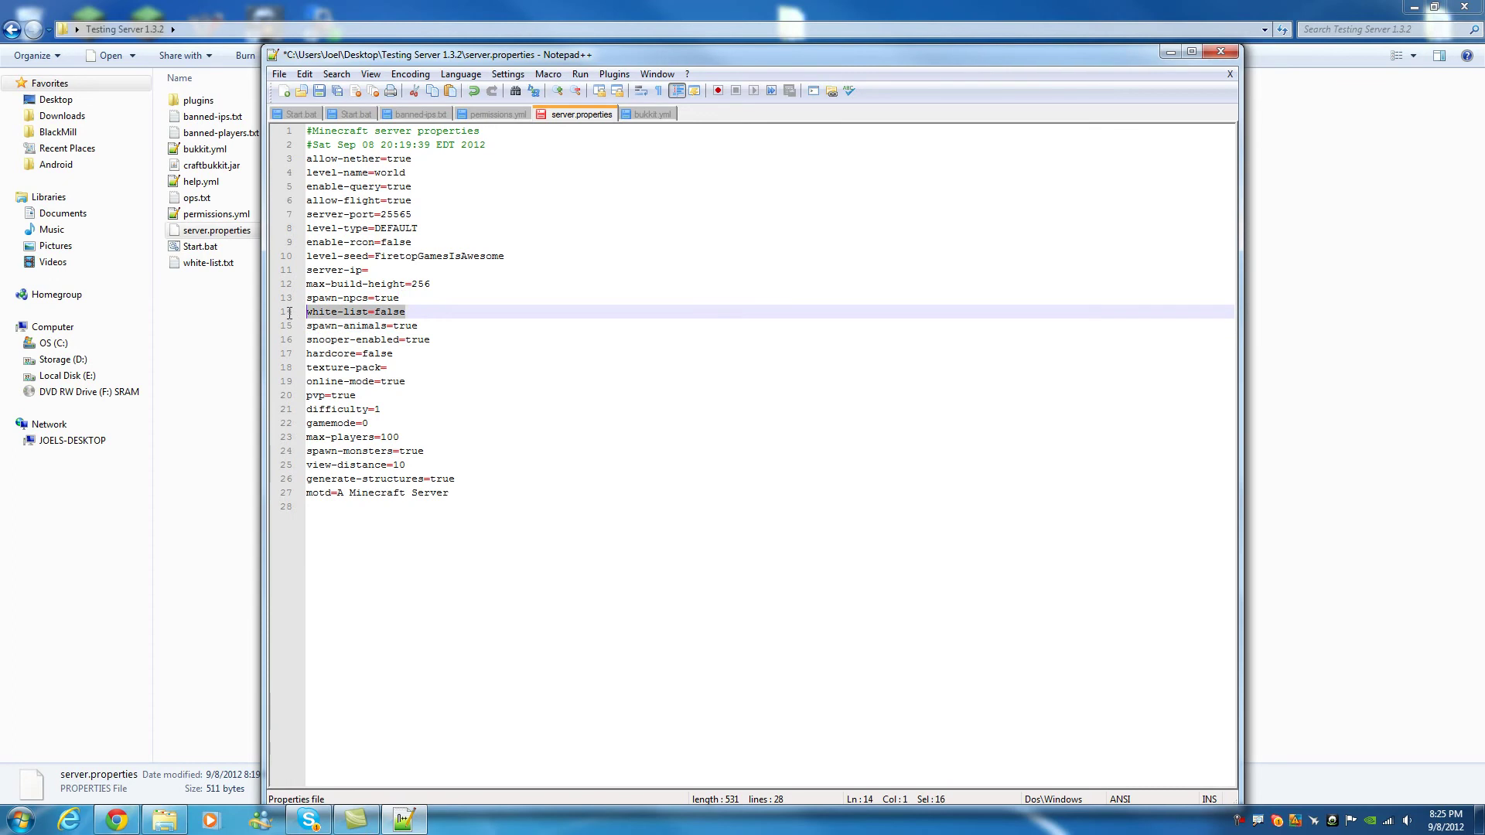
pyautogui.click(444, 327)
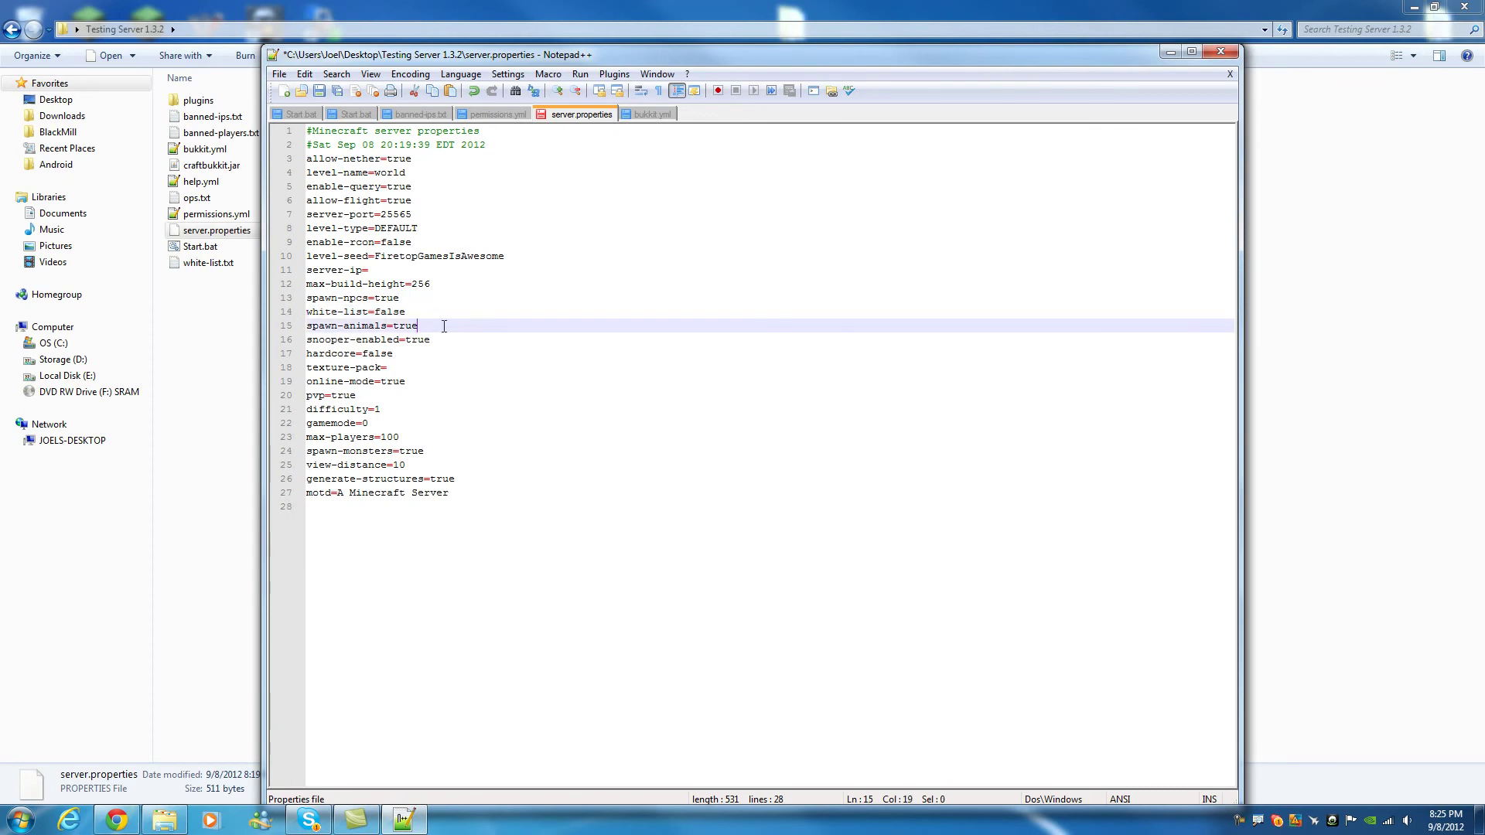
# Open white-list.txt from the server folder in Notepad++, and close every open file except server.properties
pyautogui.rightClick(218, 264)
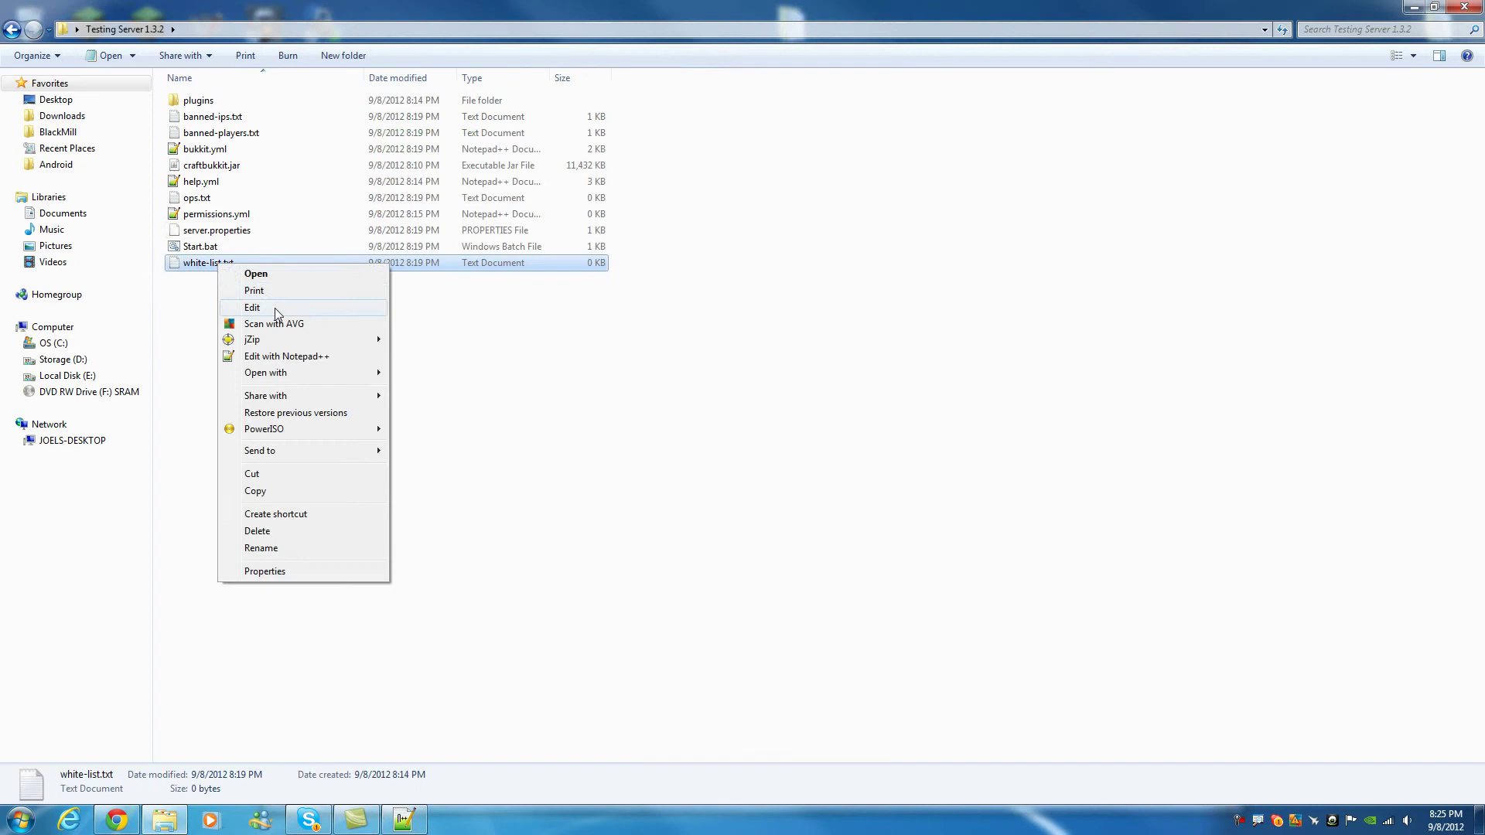
pyautogui.click(286, 355)
pyautogui.rightClick(730, 120)
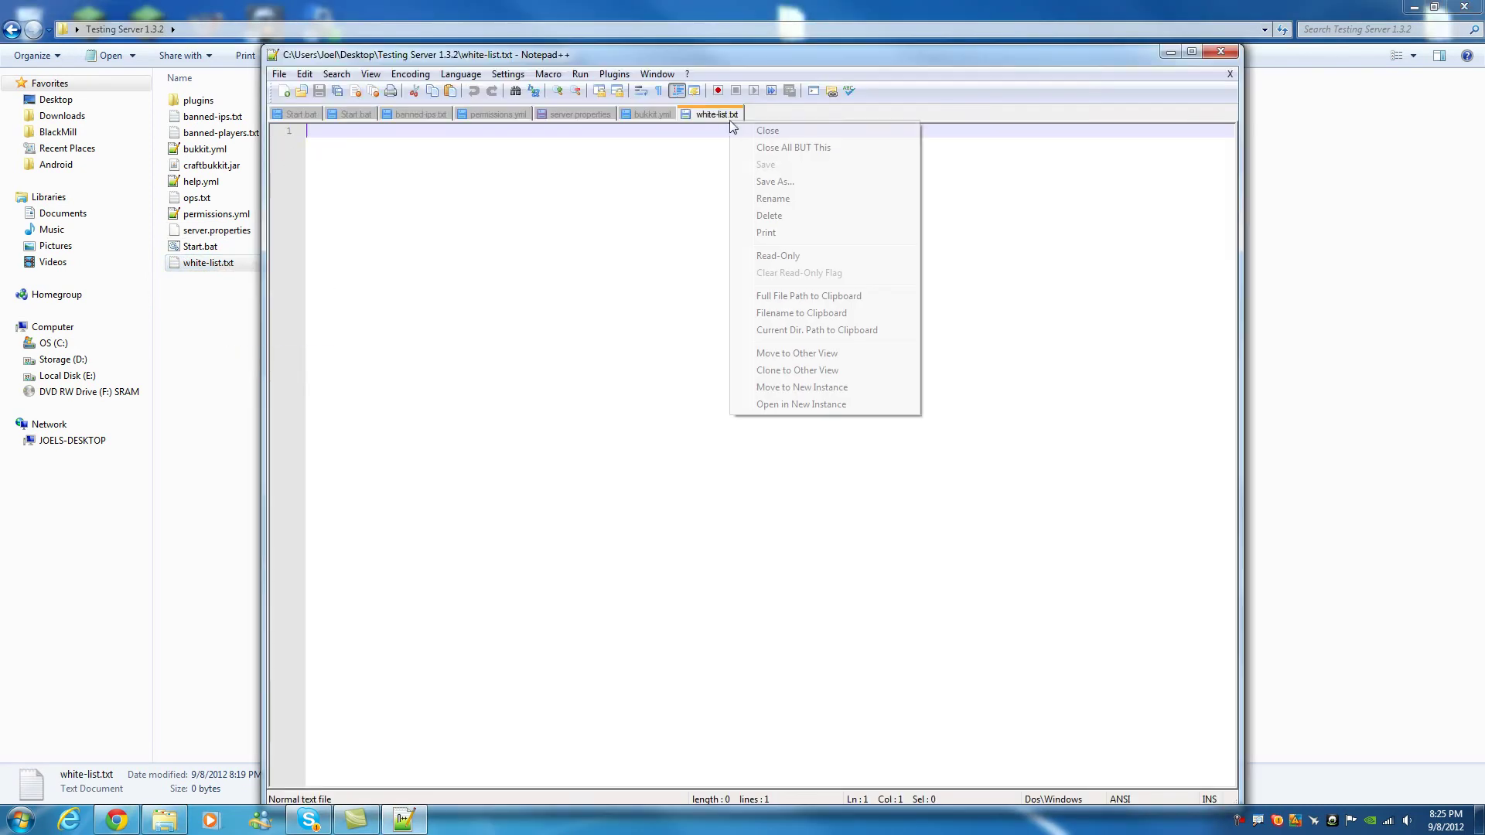
pyautogui.rightClick(587, 119)
pyautogui.click(627, 143)
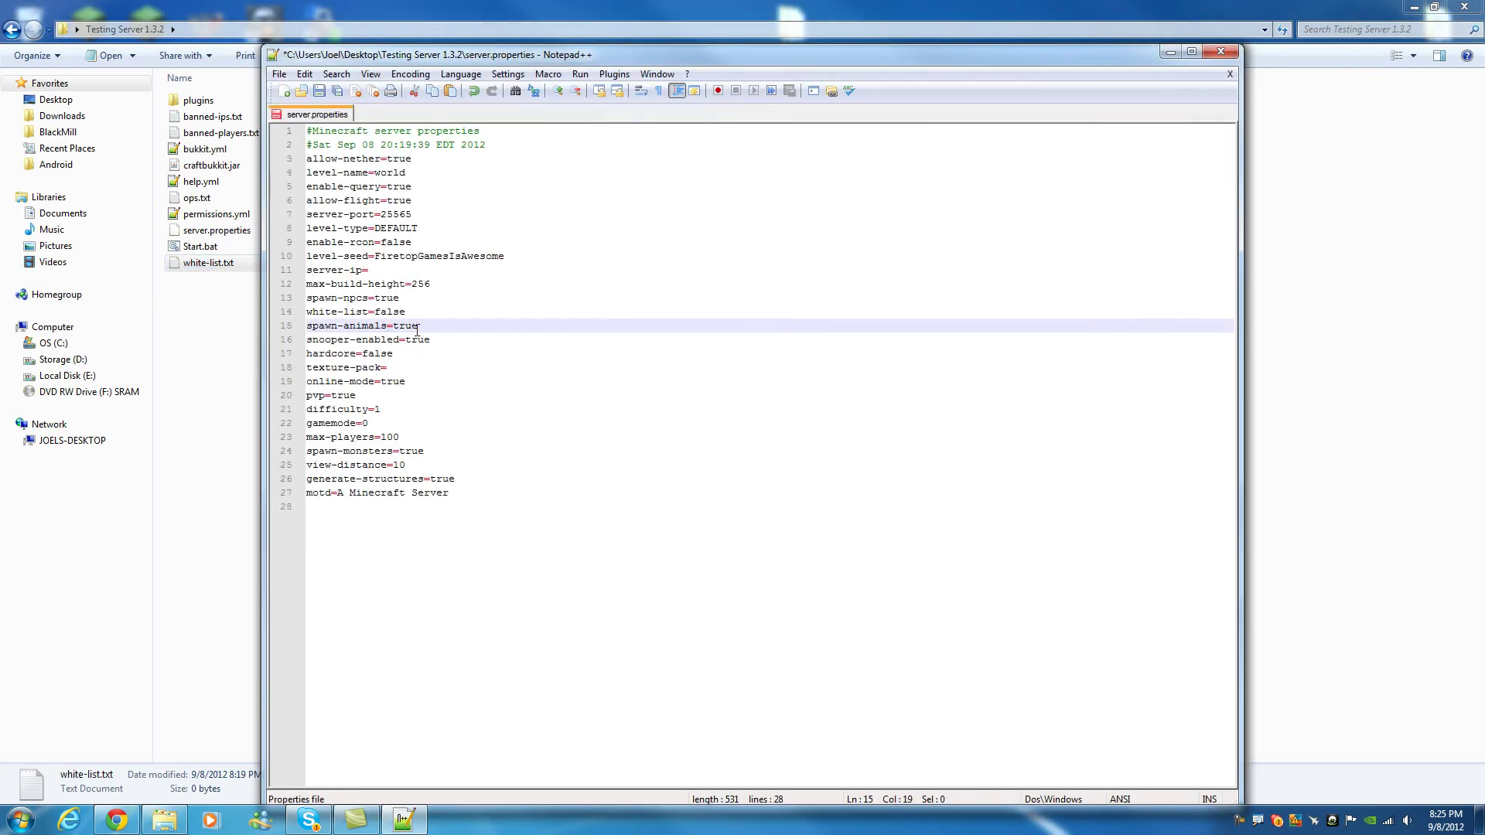
# Review the white-list and spawn-animals entries in server.properties
pyautogui.press('Up')
pyautogui.hotkey('ctrl', 'shift', 'Left')
pyautogui.hotkey('ctrl', 'shift', 'Left')
pyautogui.hotkey('ctrl', 'shift', 'Left')
pyautogui.hotkey('ctrl', 'shift', 'Left')
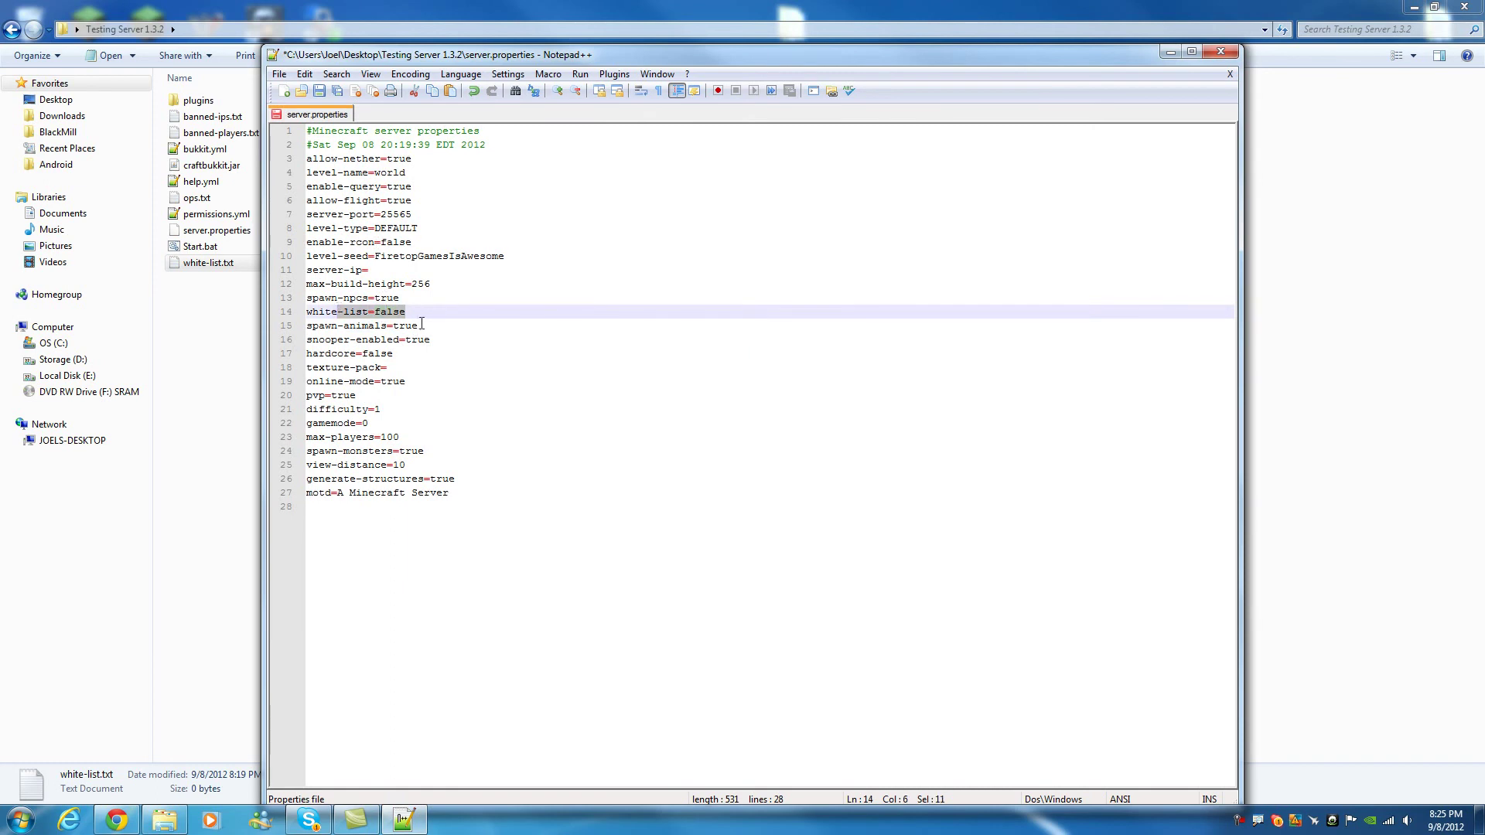
pyautogui.press('Down')
pyautogui.press('End')
pyautogui.hotkey('ctrl', 'shift', 'Left')
pyautogui.hotkey('ctrl', 'shift', 'Left')
pyautogui.hotkey('ctrl', 'shift', 'Left')
pyautogui.hotkey('ctrl', 'shift', 'Left')
pyautogui.hotkey('ctrl', 'shift', 'Left')
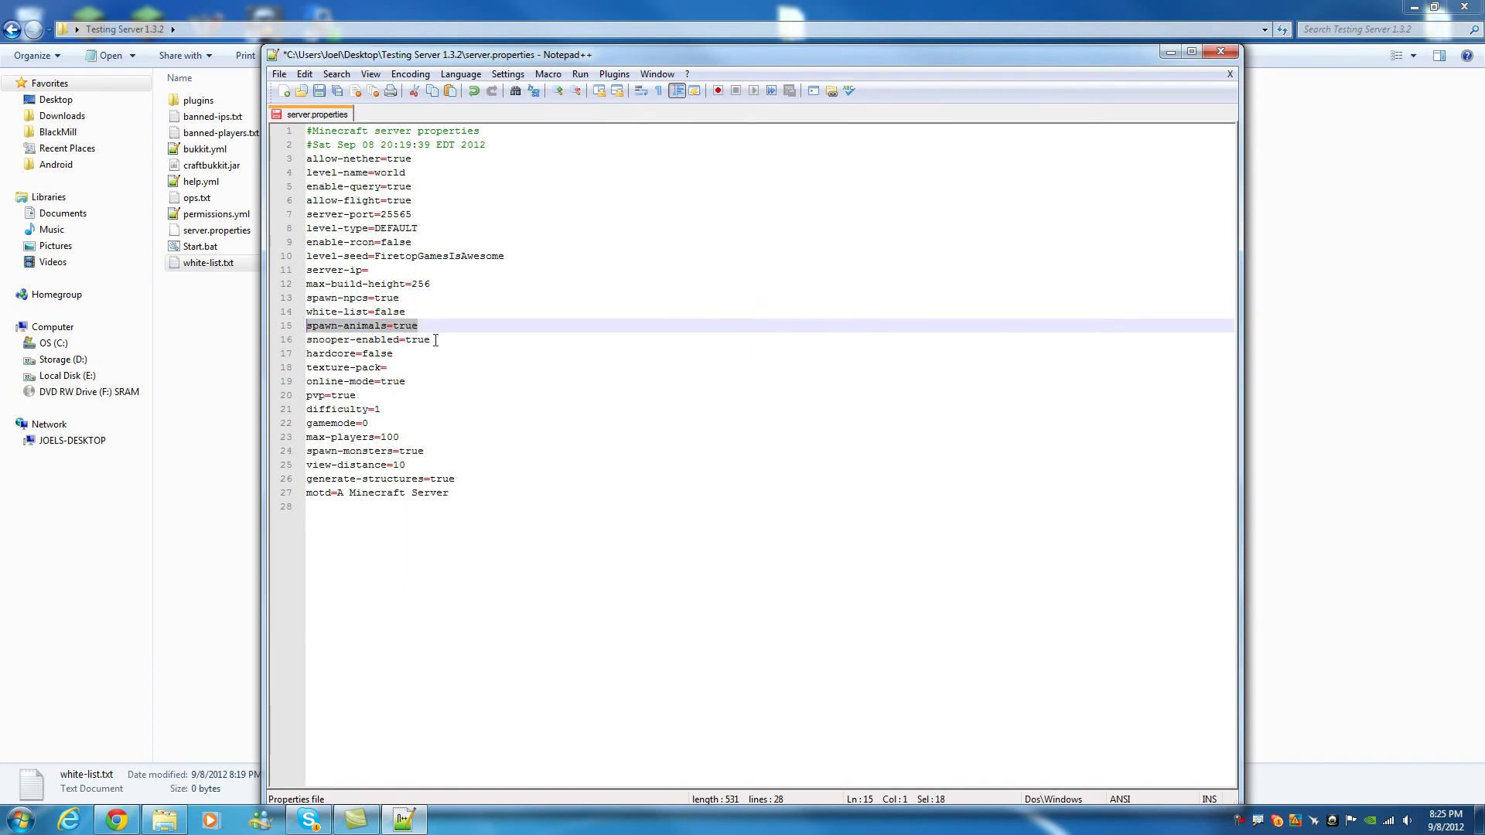
# Set snooper-enabled to false in server.properties
pyautogui.press('Down')
pyautogui.press('End')
pyautogui.hotkey('ctrl', 'shift', 'Left')
pyautogui.hotkey('ctrl', 'shift', 'Left')
pyautogui.hotkey('ctrl', 'shift', 'Left')
pyautogui.hotkey('ctrl', 'shift', 'Left')
pyautogui.hotkey('ctrl', 'shift', 'Left')
pyautogui.doubleClick(426, 343)
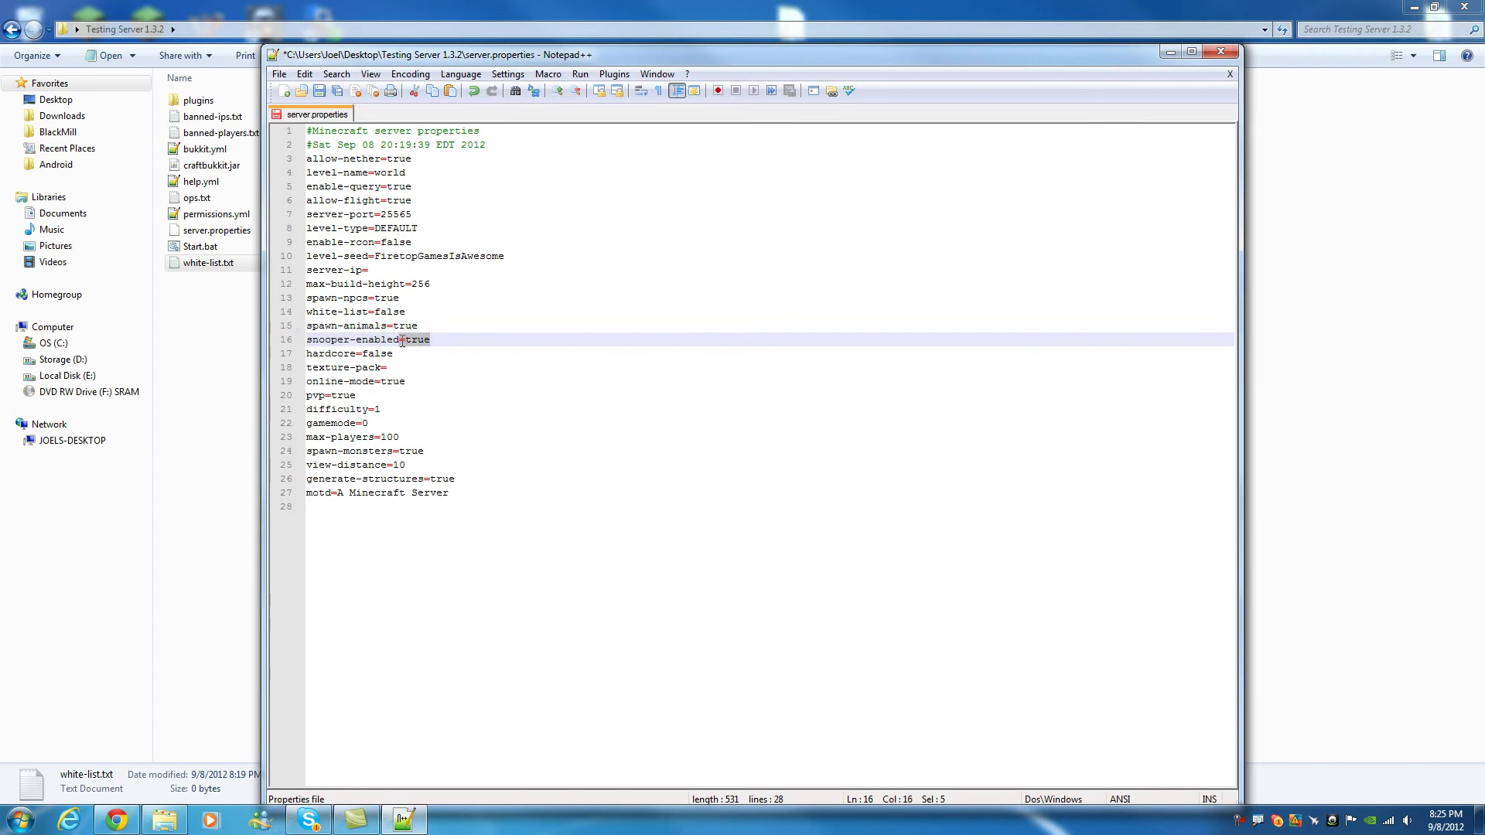
pyautogui.write('fals')
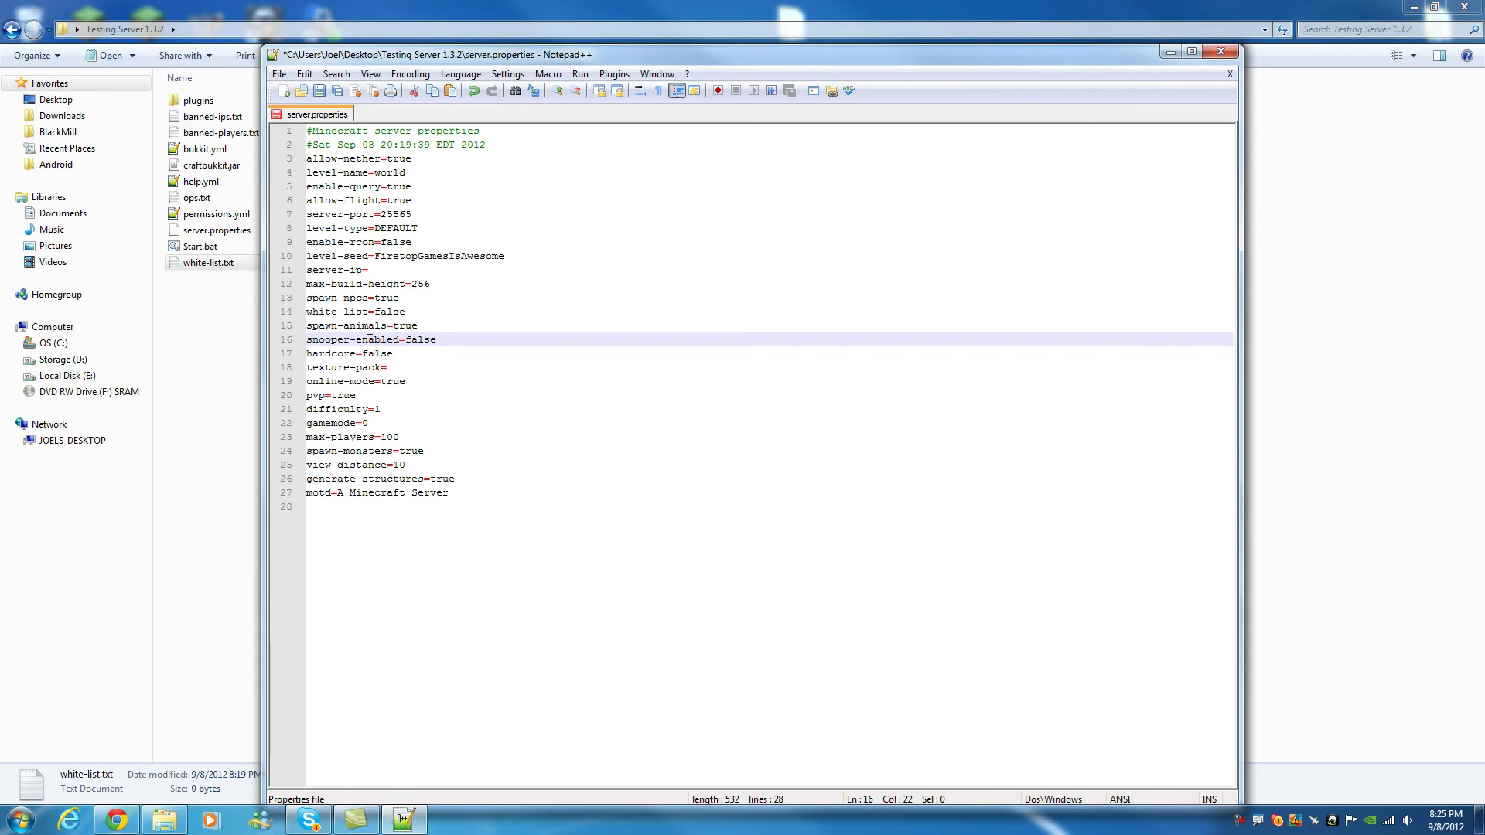
# Review the snooper-enabled, hardcore and texture-pack entries in server.properties
pyautogui.moveTo(436, 339); pyautogui.dragTo(406, 343)
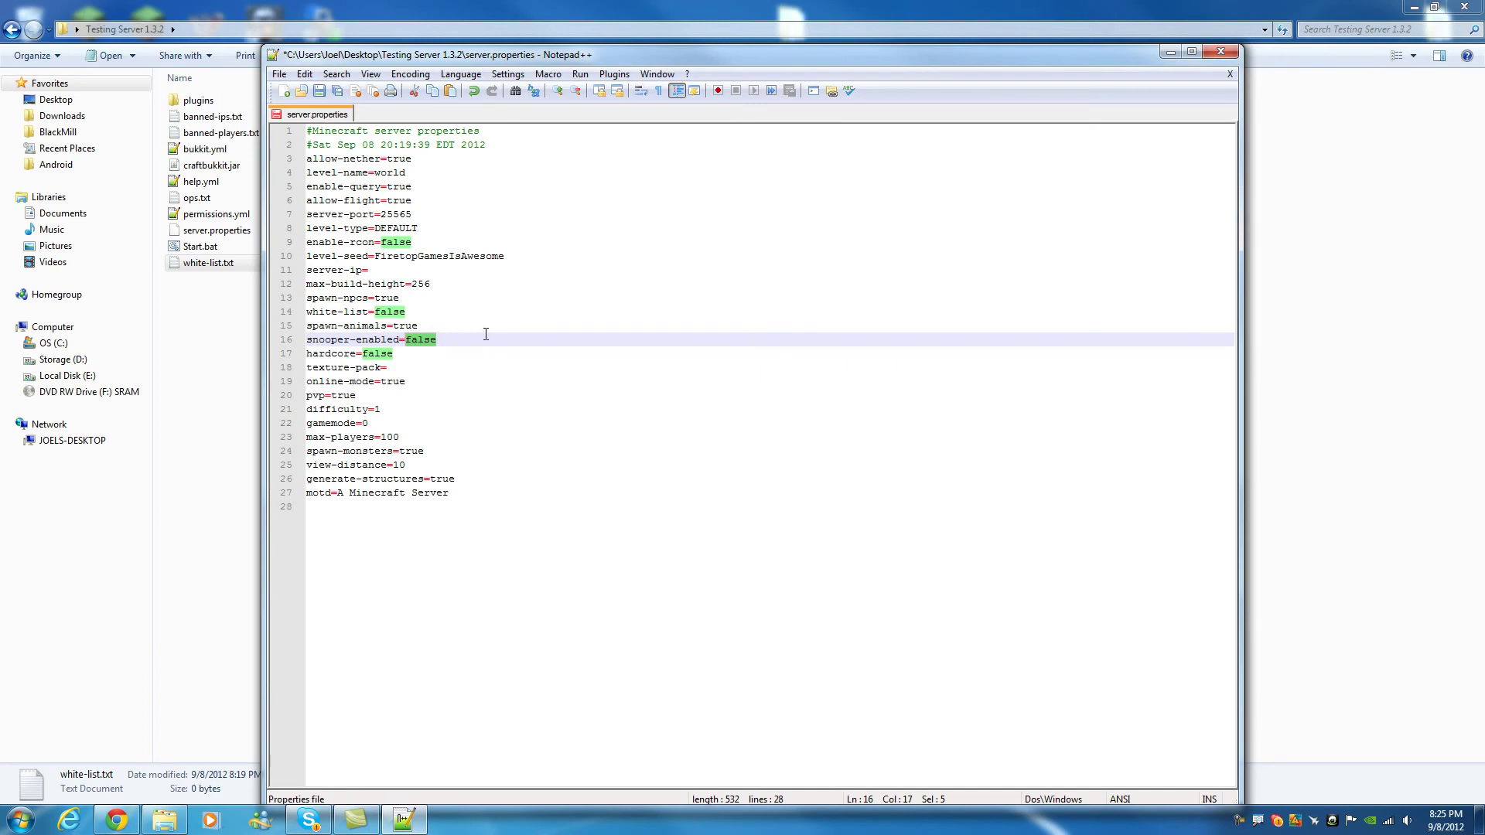
pyautogui.moveTo(438, 340); pyautogui.dragTo(411, 341)
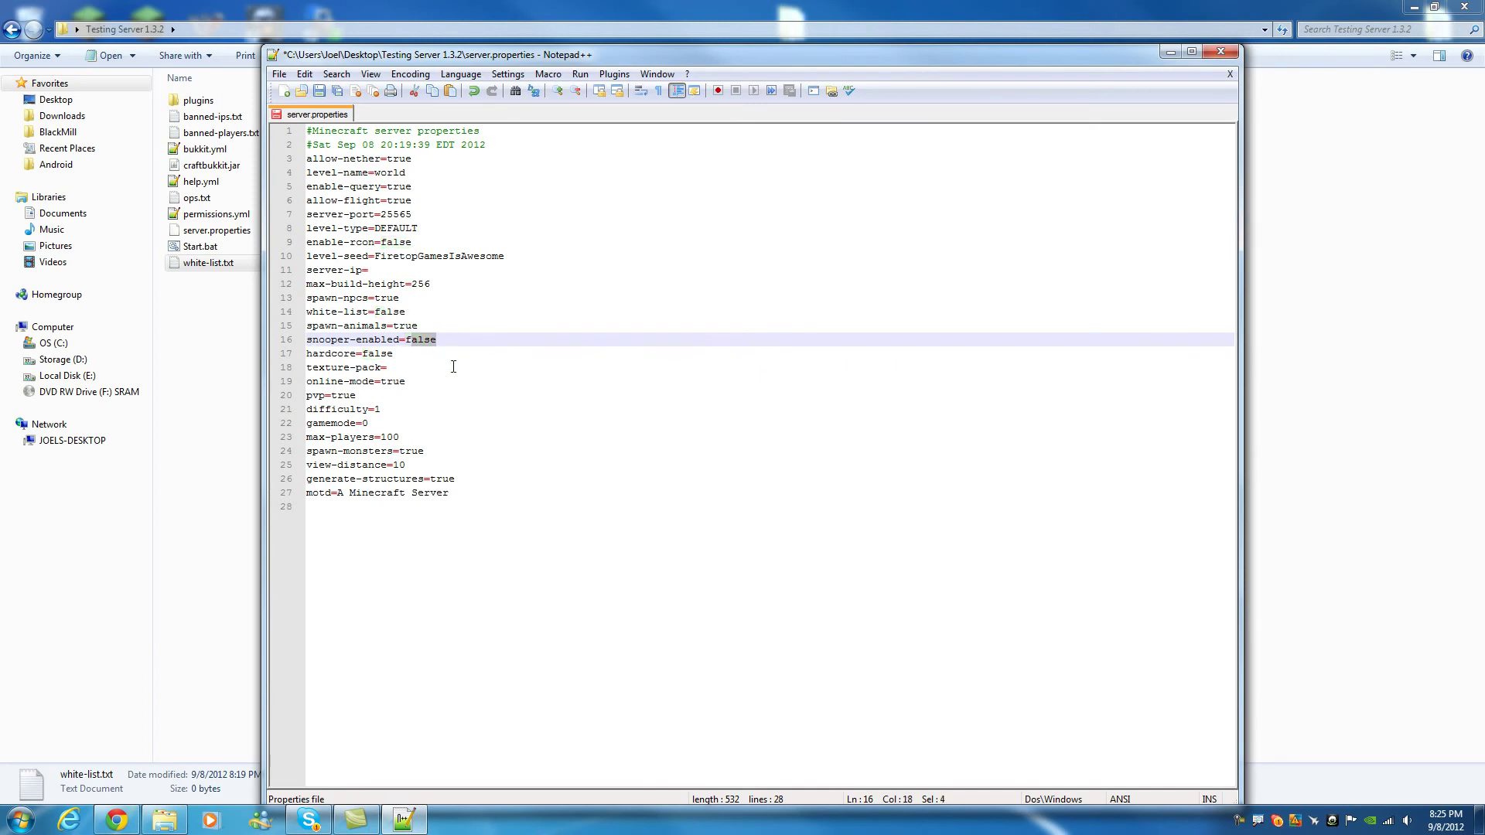
pyautogui.click(405, 352)
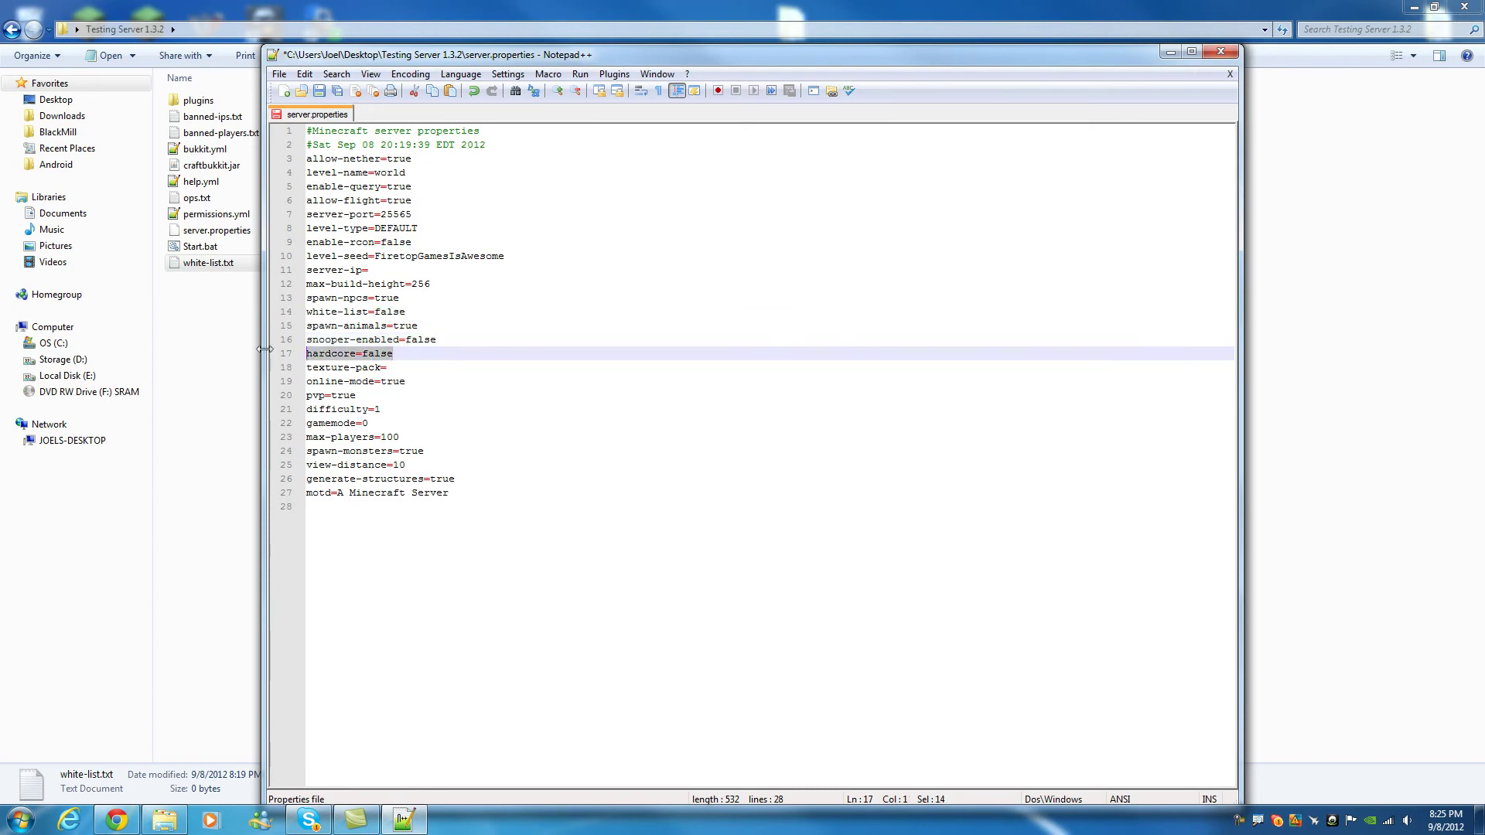
pyautogui.moveTo(418, 352); pyautogui.dragTo(363, 354)
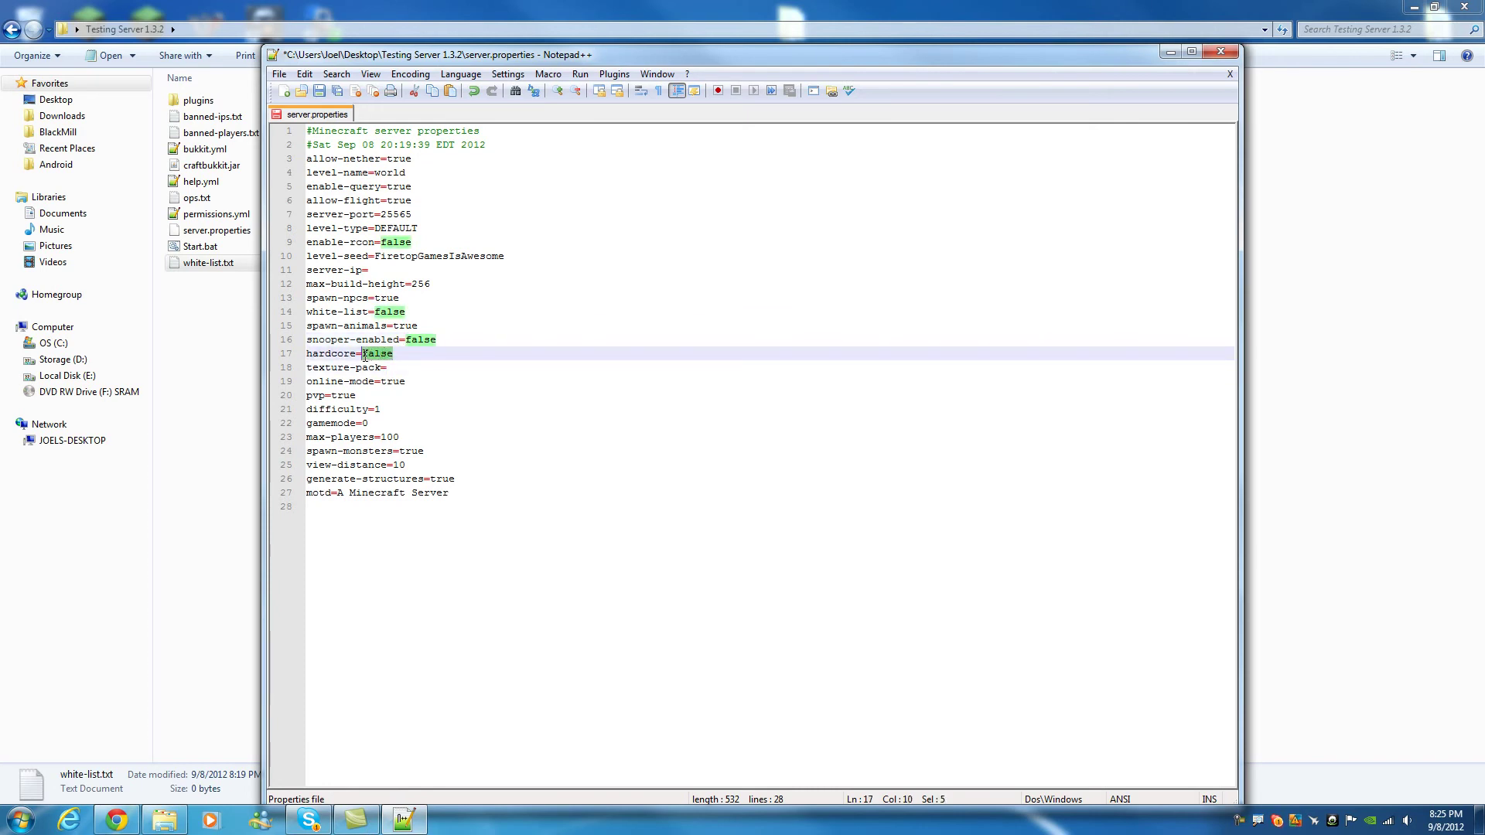
pyautogui.click(444, 358)
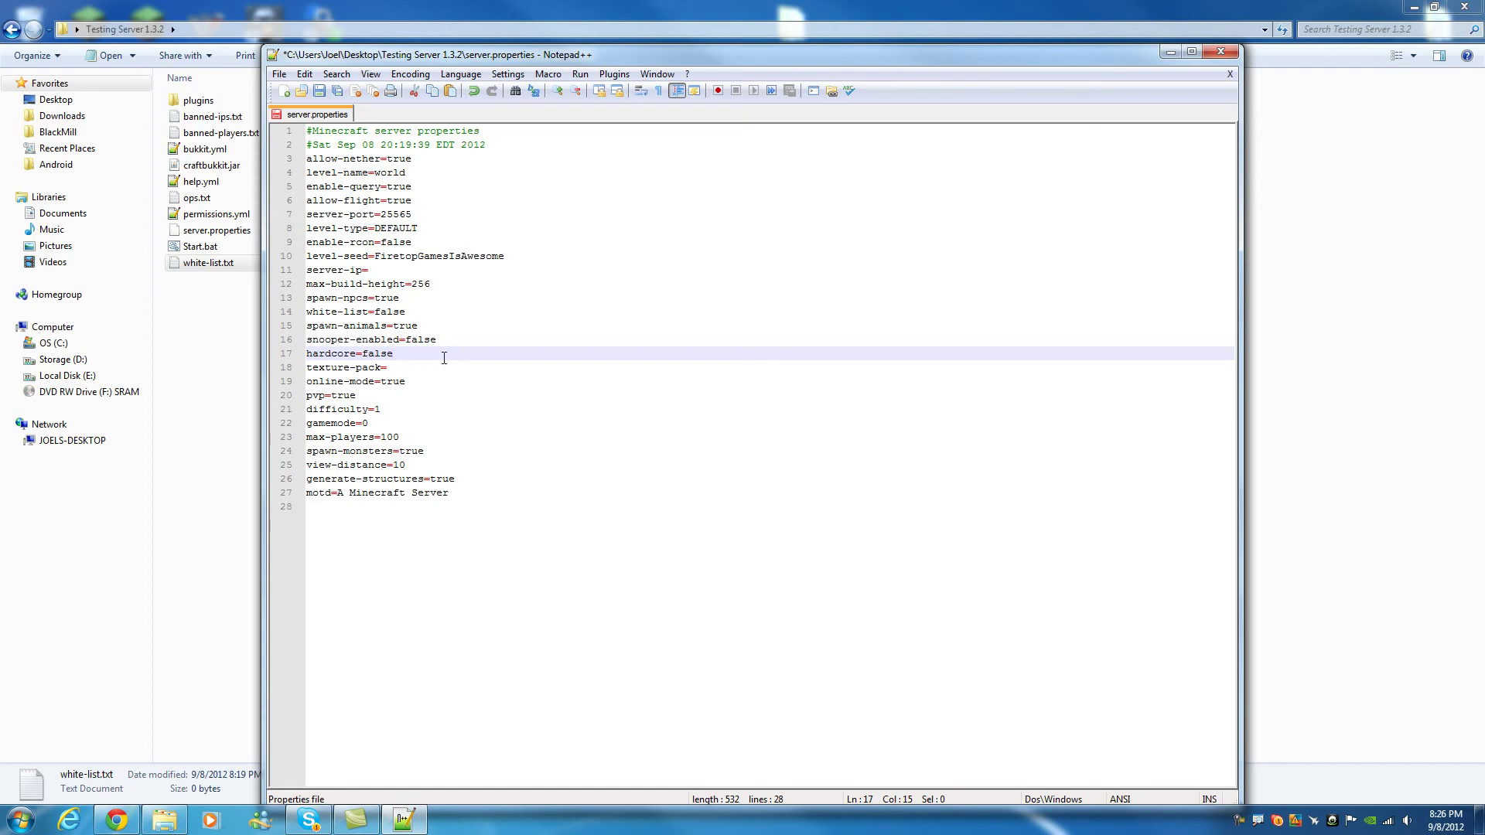
pyautogui.moveTo(435, 353); pyautogui.dragTo(262, 356)
pyautogui.moveTo(396, 368); pyautogui.dragTo(286, 365)
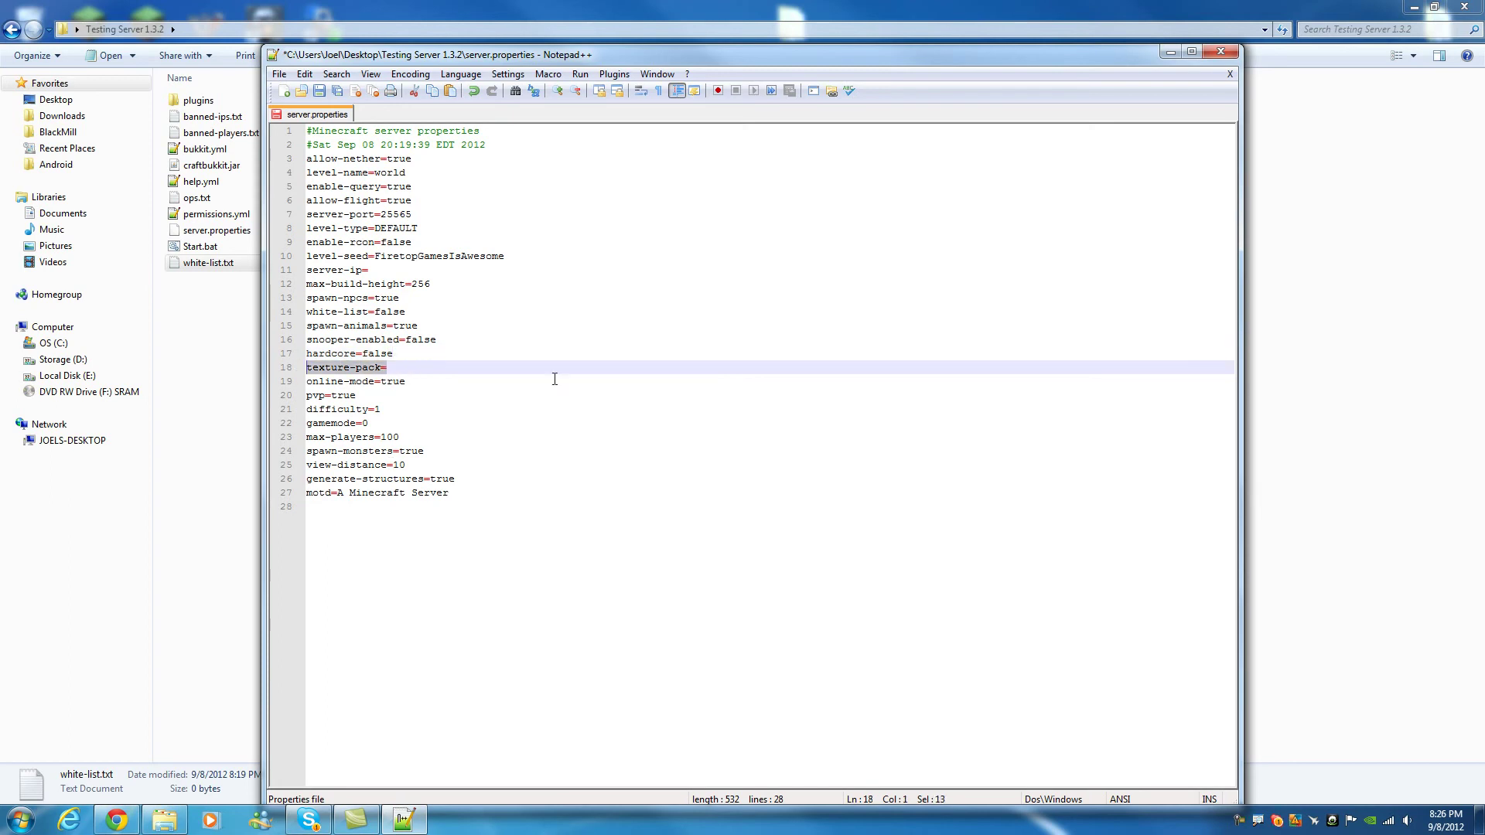
# Change online-mode to false and check the edited line
pyautogui.doubleClick(394, 381)
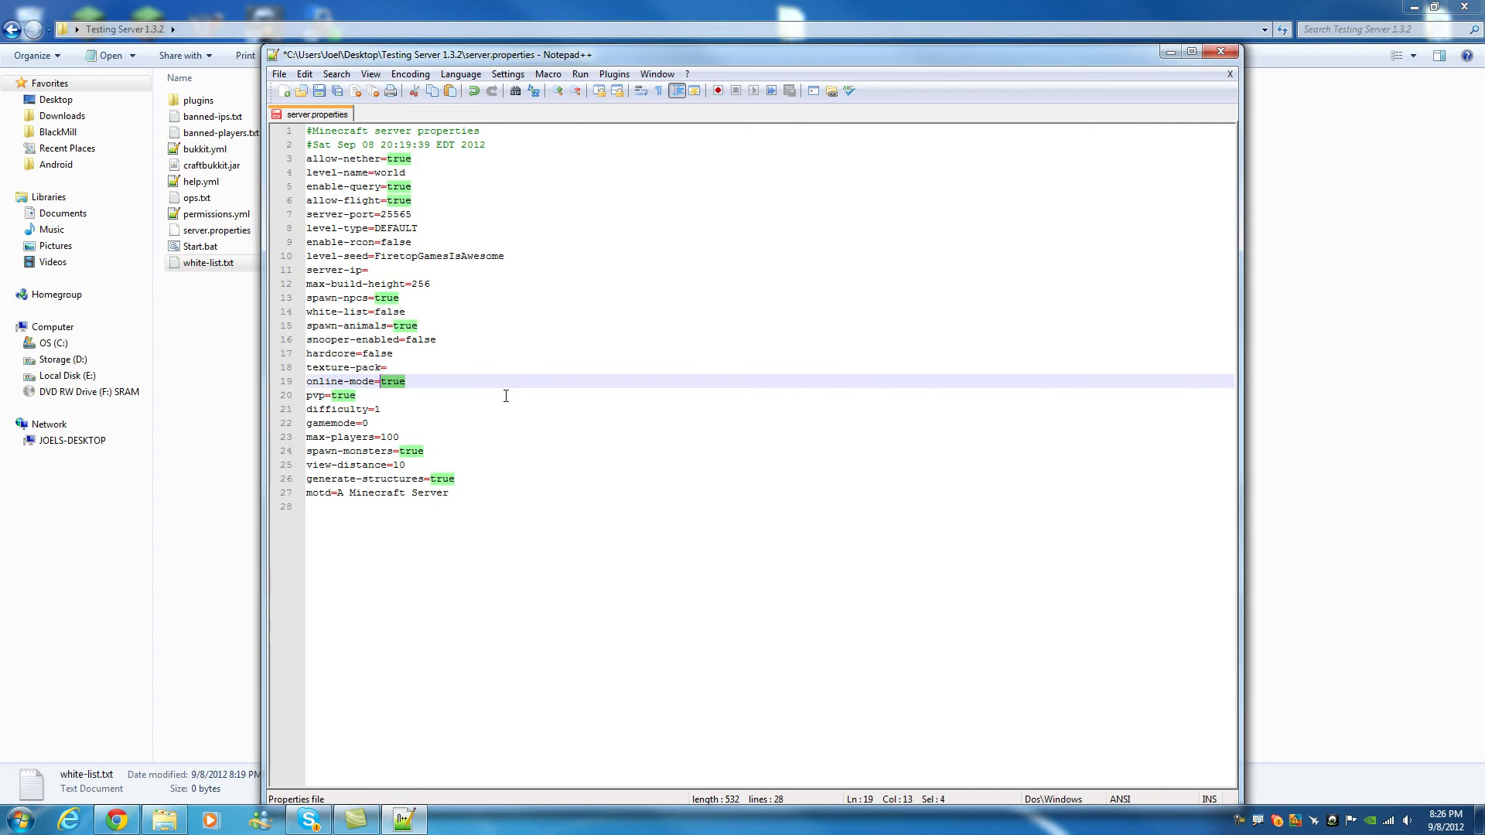
pyautogui.write('false')
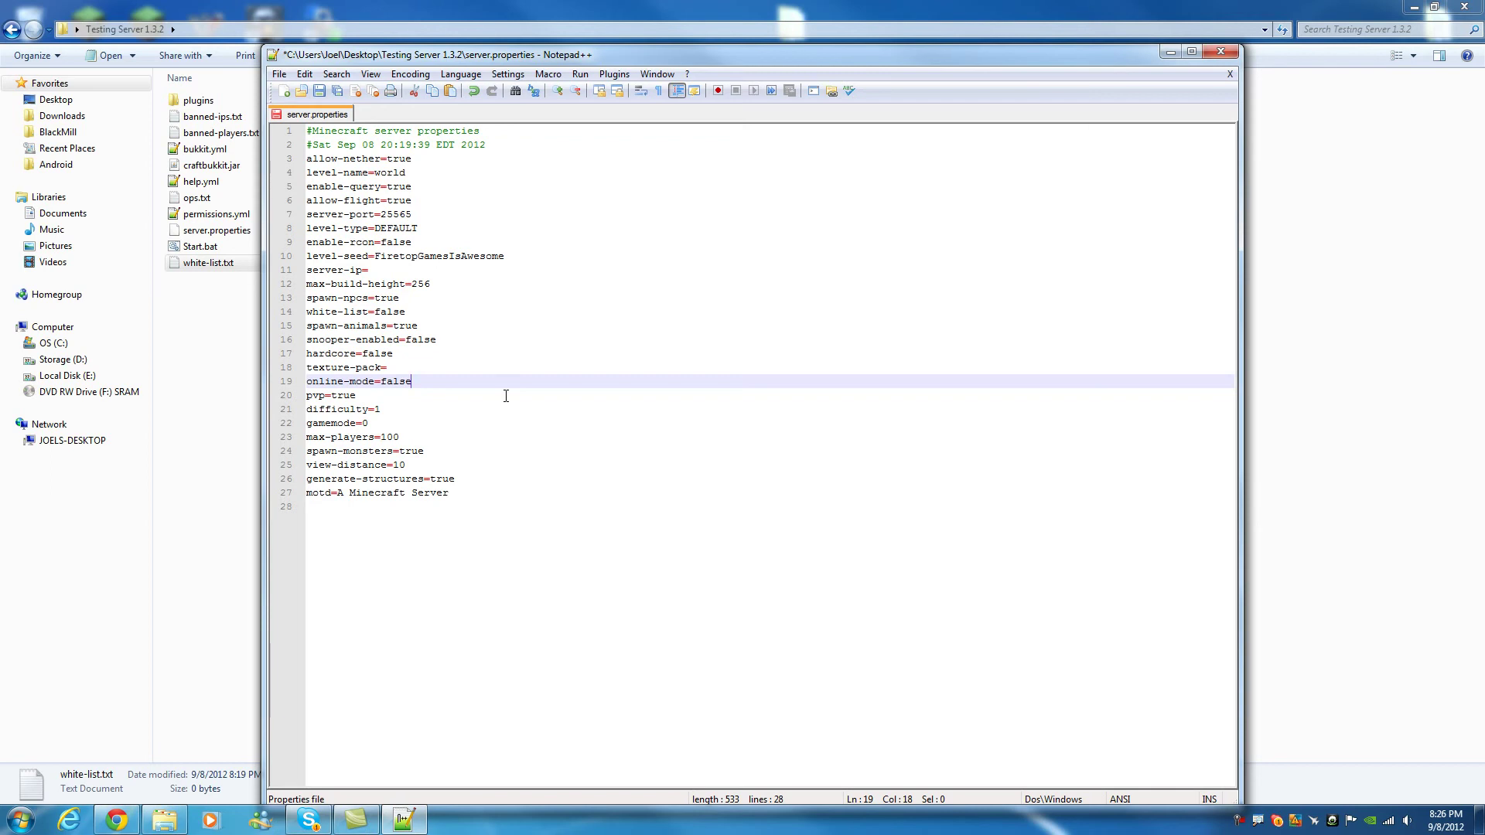
pyautogui.moveTo(479, 384); pyautogui.dragTo(255, 380)
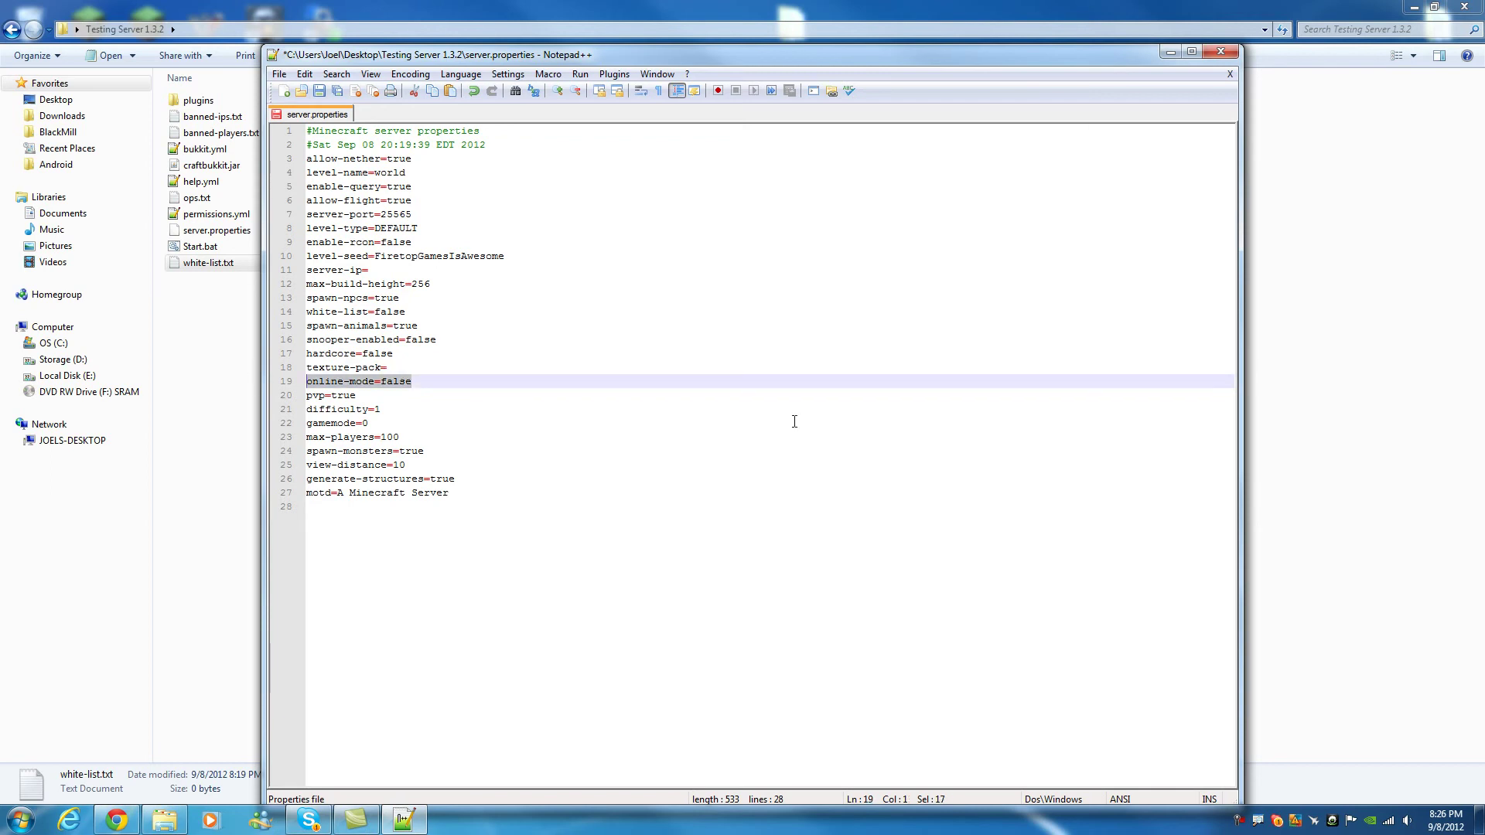
pyautogui.click(458, 384)
pyautogui.hotkey('ctrl', 'shift', 'Left')
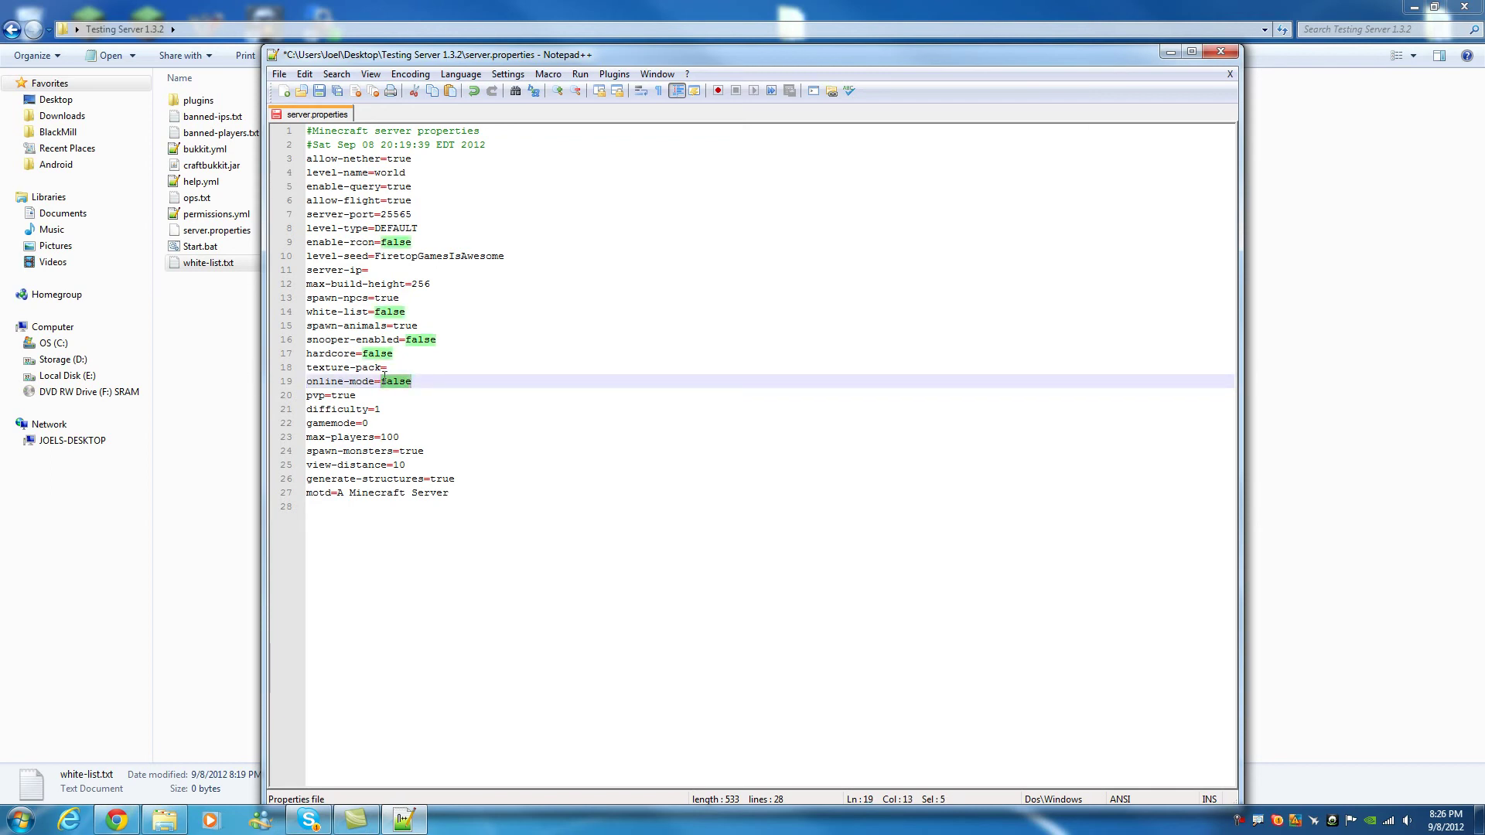
pyautogui.click(459, 384)
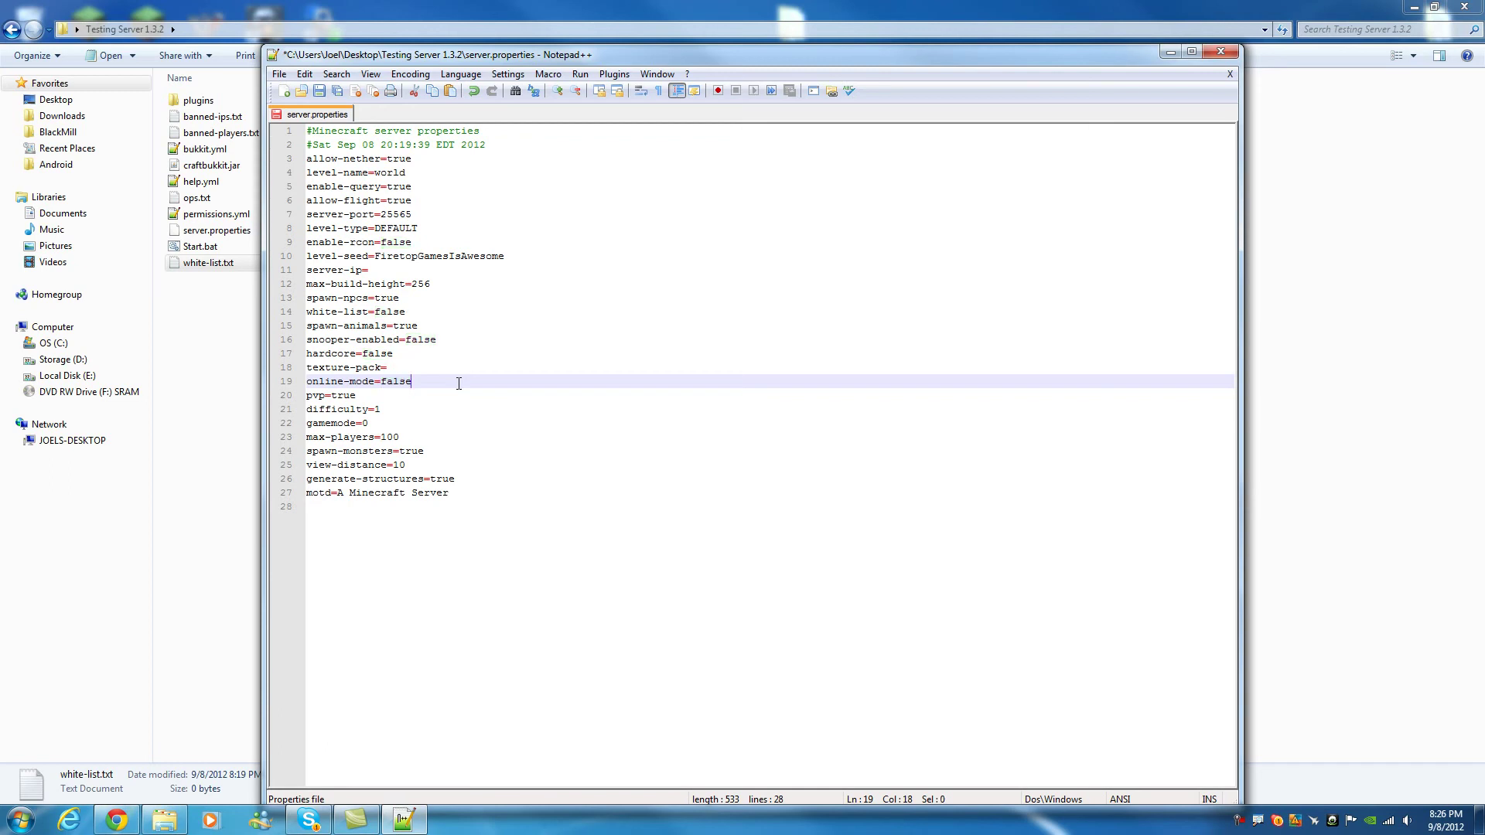
# Review the online-mode and pvp entries in server.properties
pyautogui.moveTo(458, 384); pyautogui.dragTo(308, 380)
pyautogui.click(425, 378)
pyautogui.moveTo(415, 380); pyautogui.dragTo(306, 380)
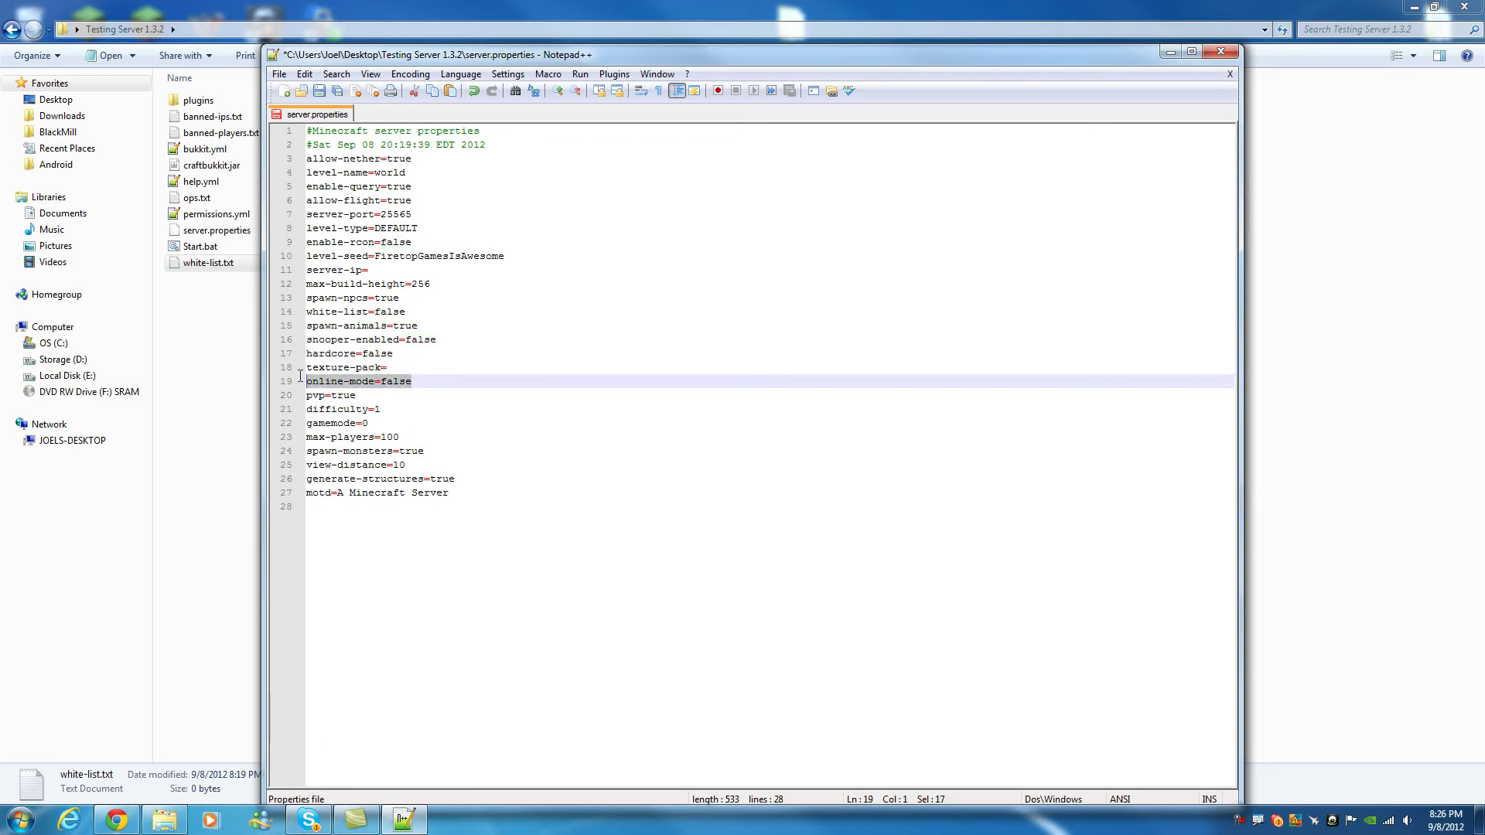
pyautogui.click(400, 388)
pyautogui.moveTo(435, 385); pyautogui.dragTo(291, 384)
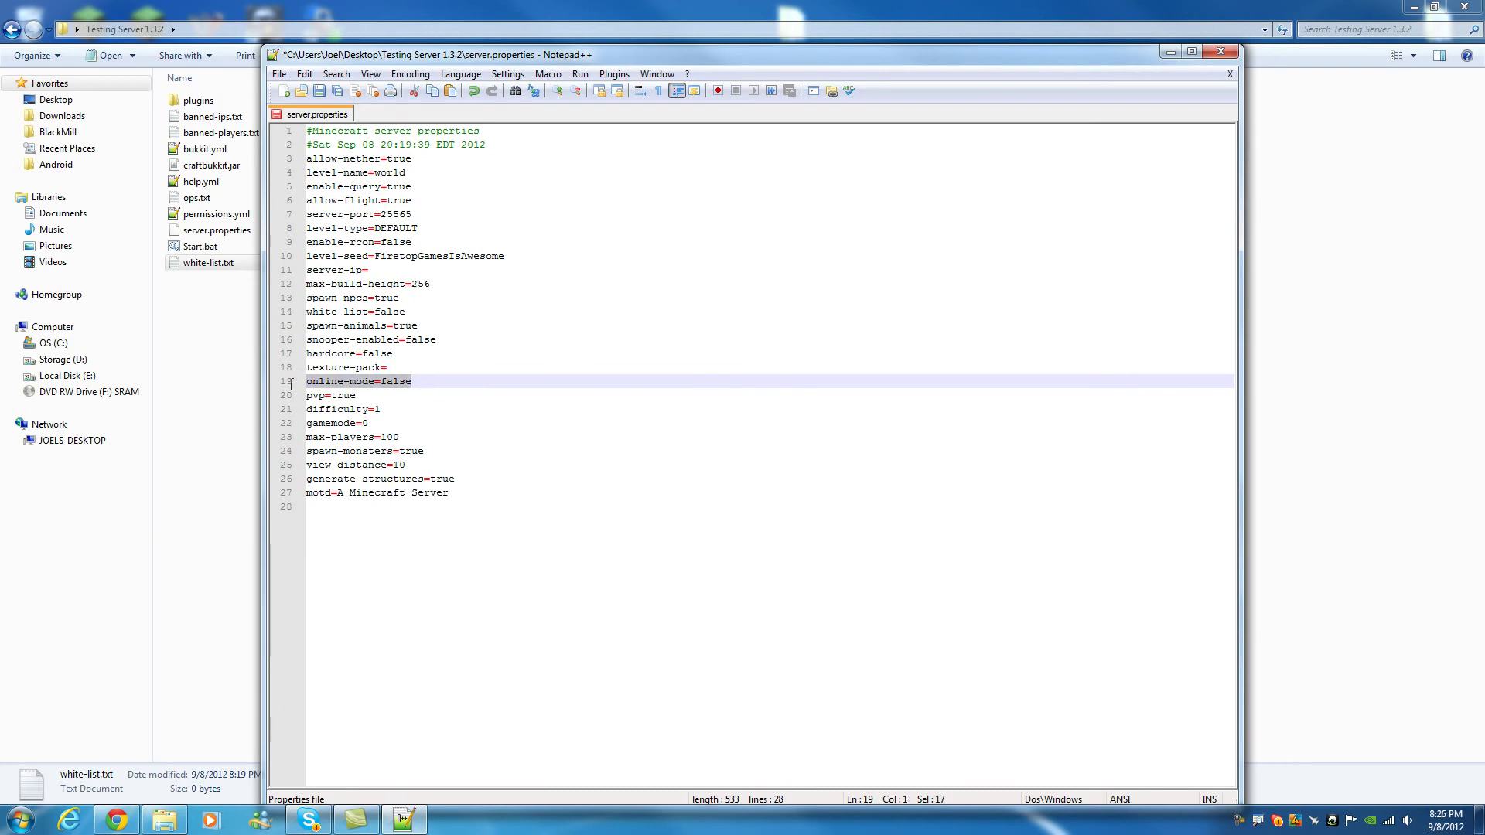
pyautogui.click(474, 397)
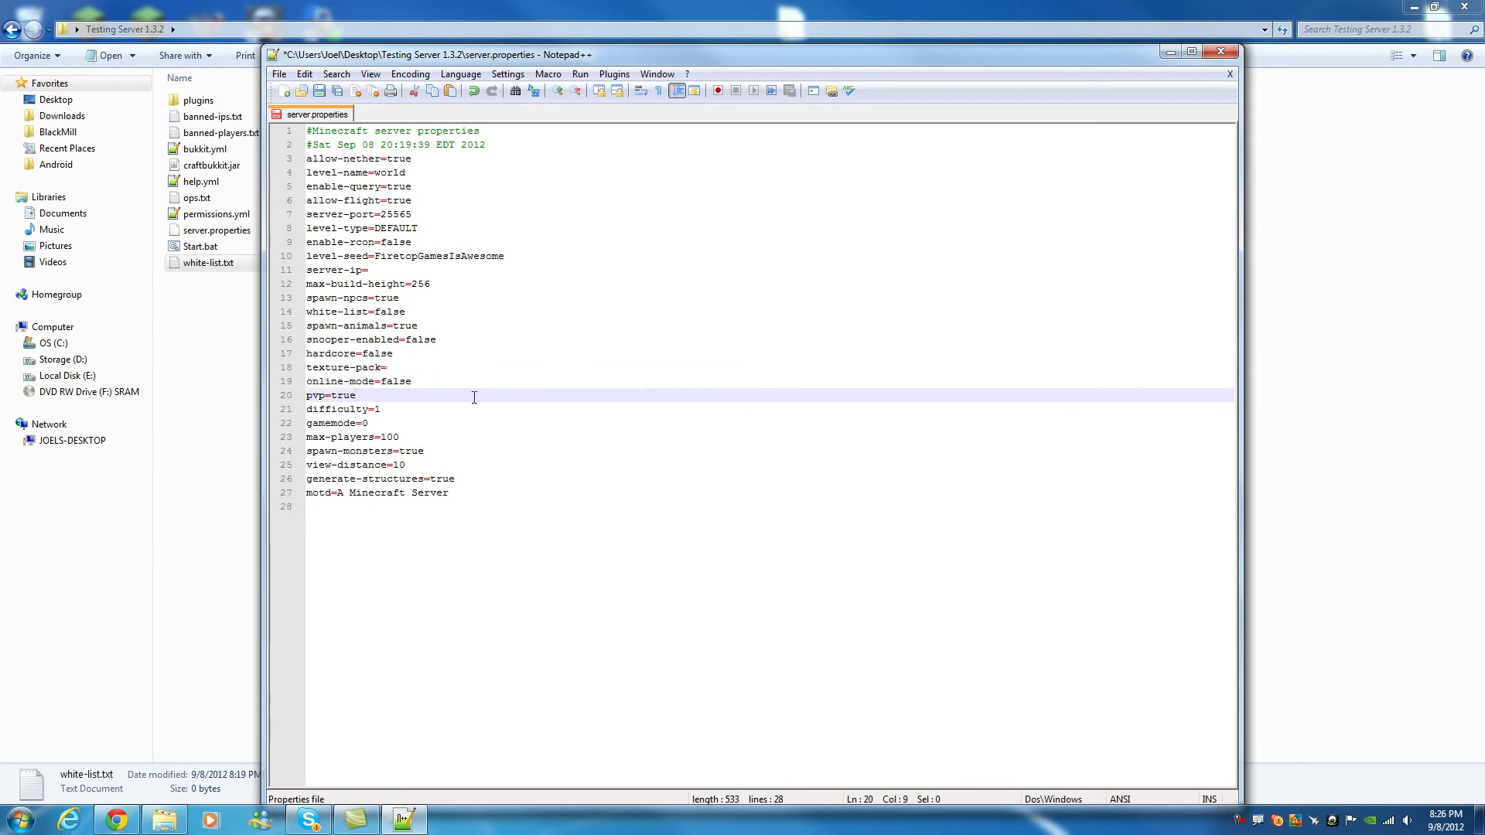
pyautogui.doubleClick(412, 380)
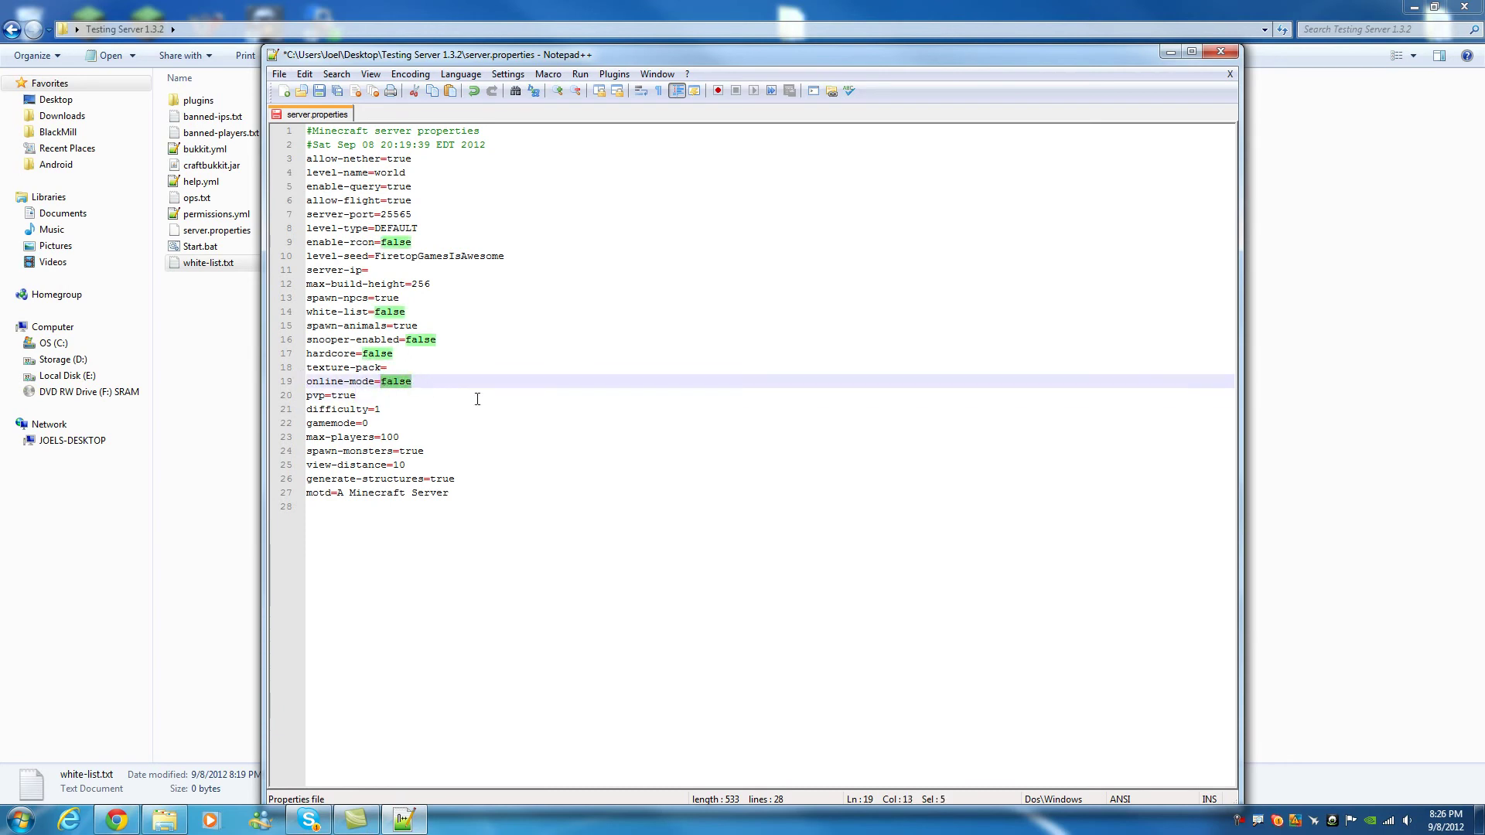
pyautogui.press('End')
pyautogui.hotkey('shift', 'Home')
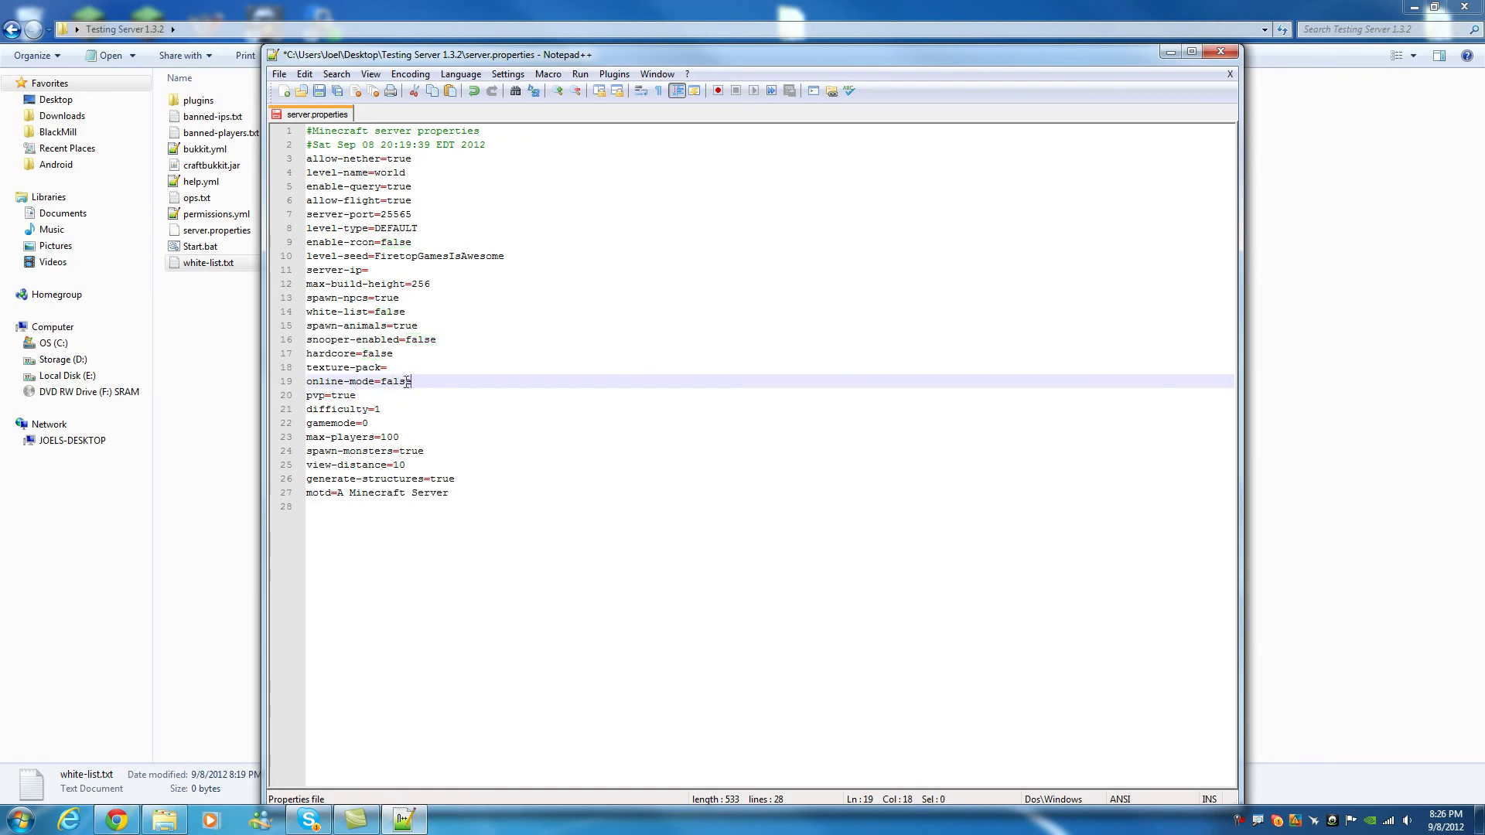
pyautogui.doubleClick(344, 395)
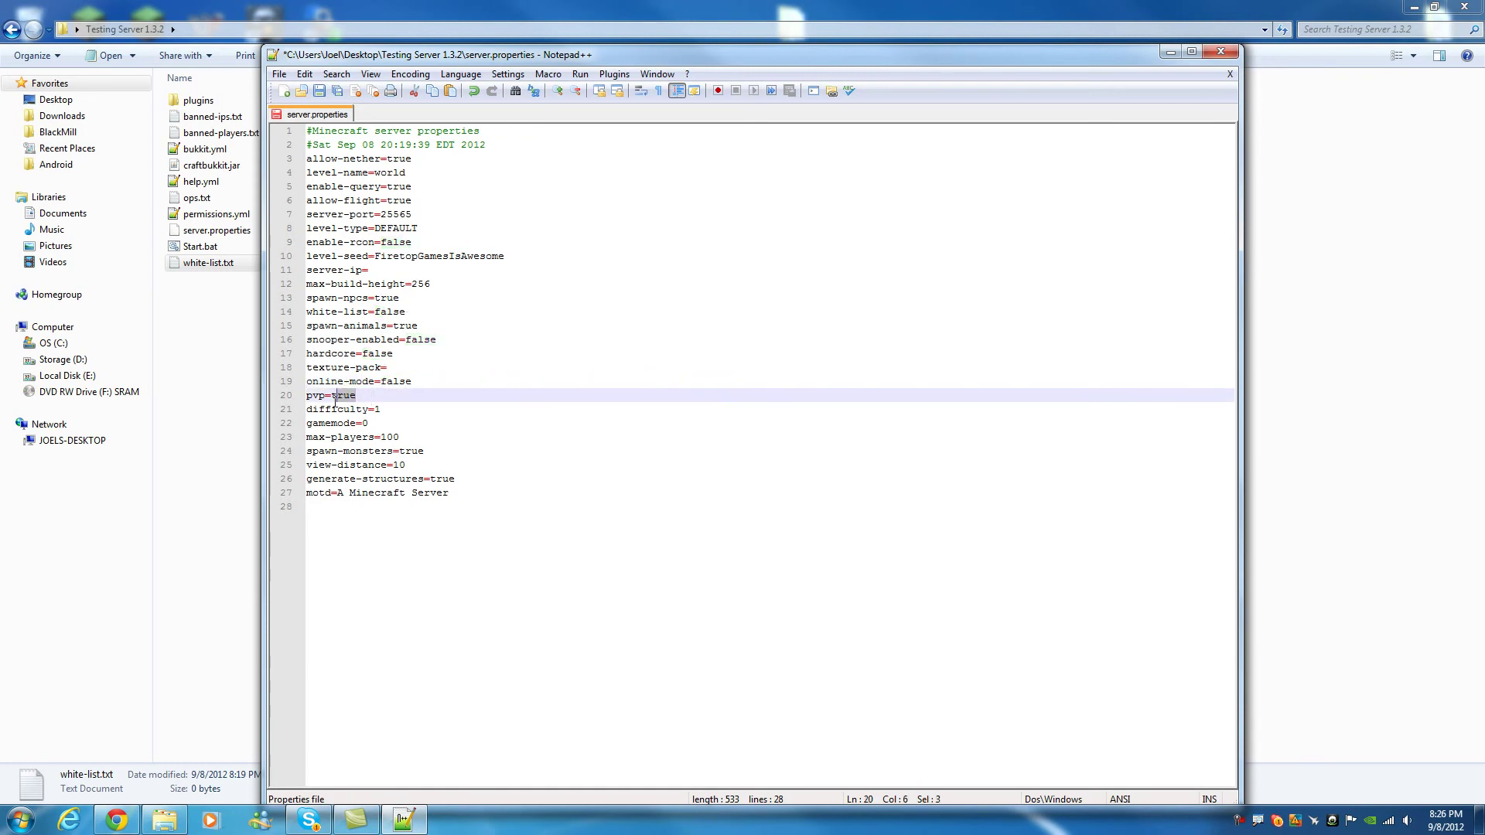
# Set the difficulty value in server.properties to 3
pyautogui.moveTo(386, 408); pyautogui.dragTo(301, 408)
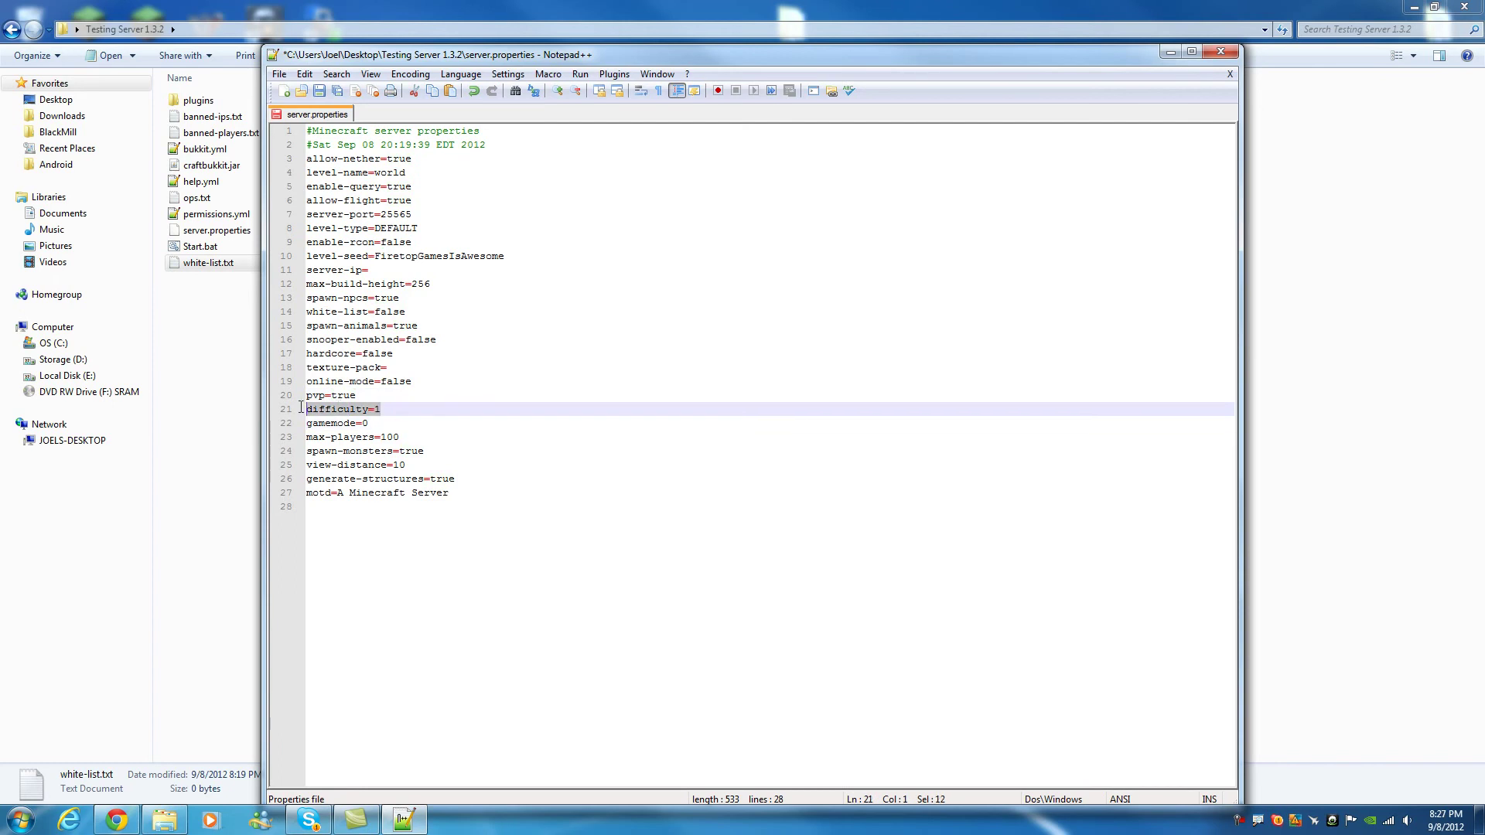
pyautogui.click(391, 411)
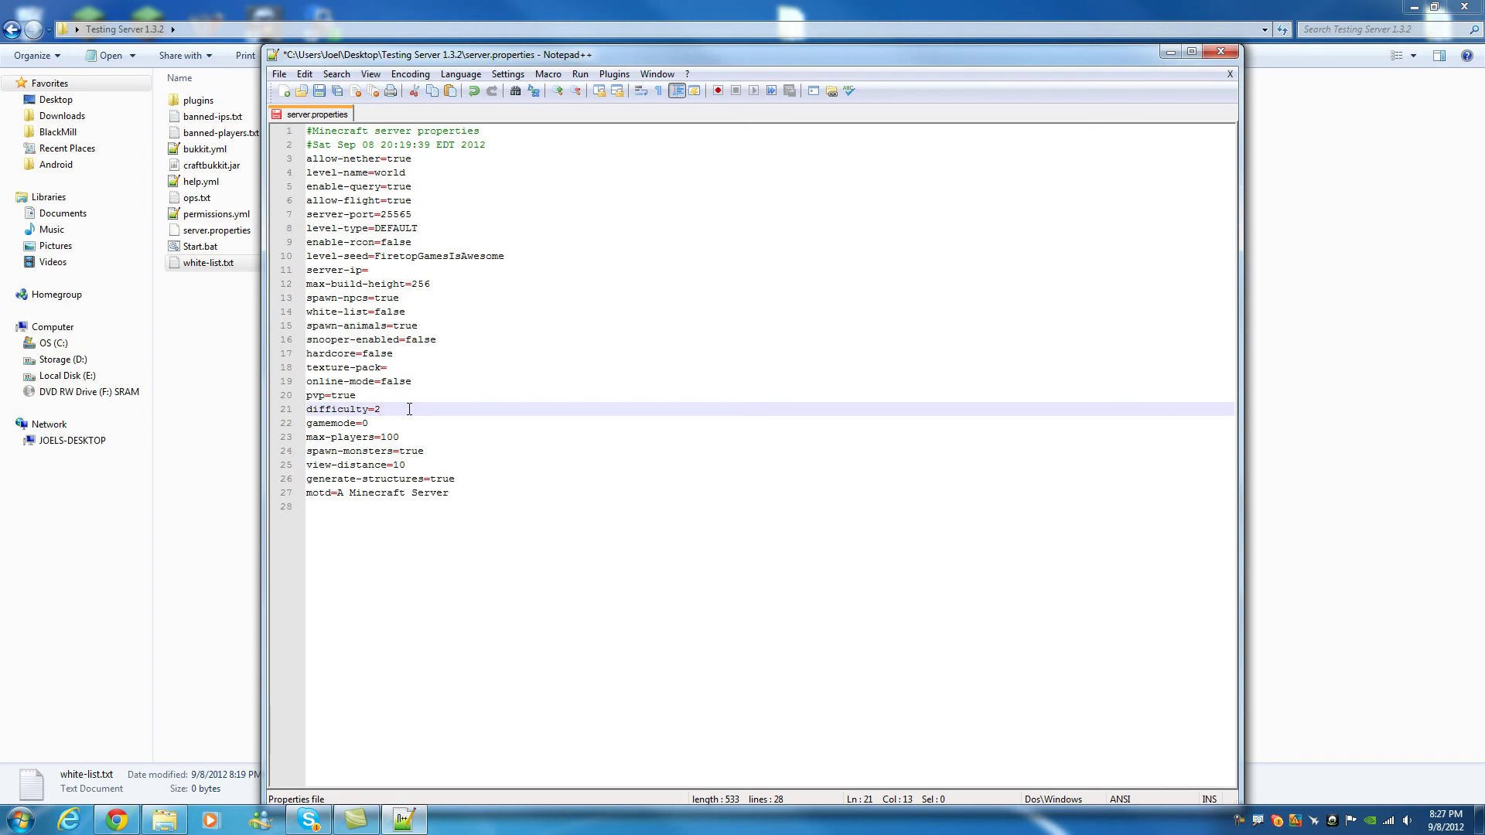
pyautogui.click(382, 424)
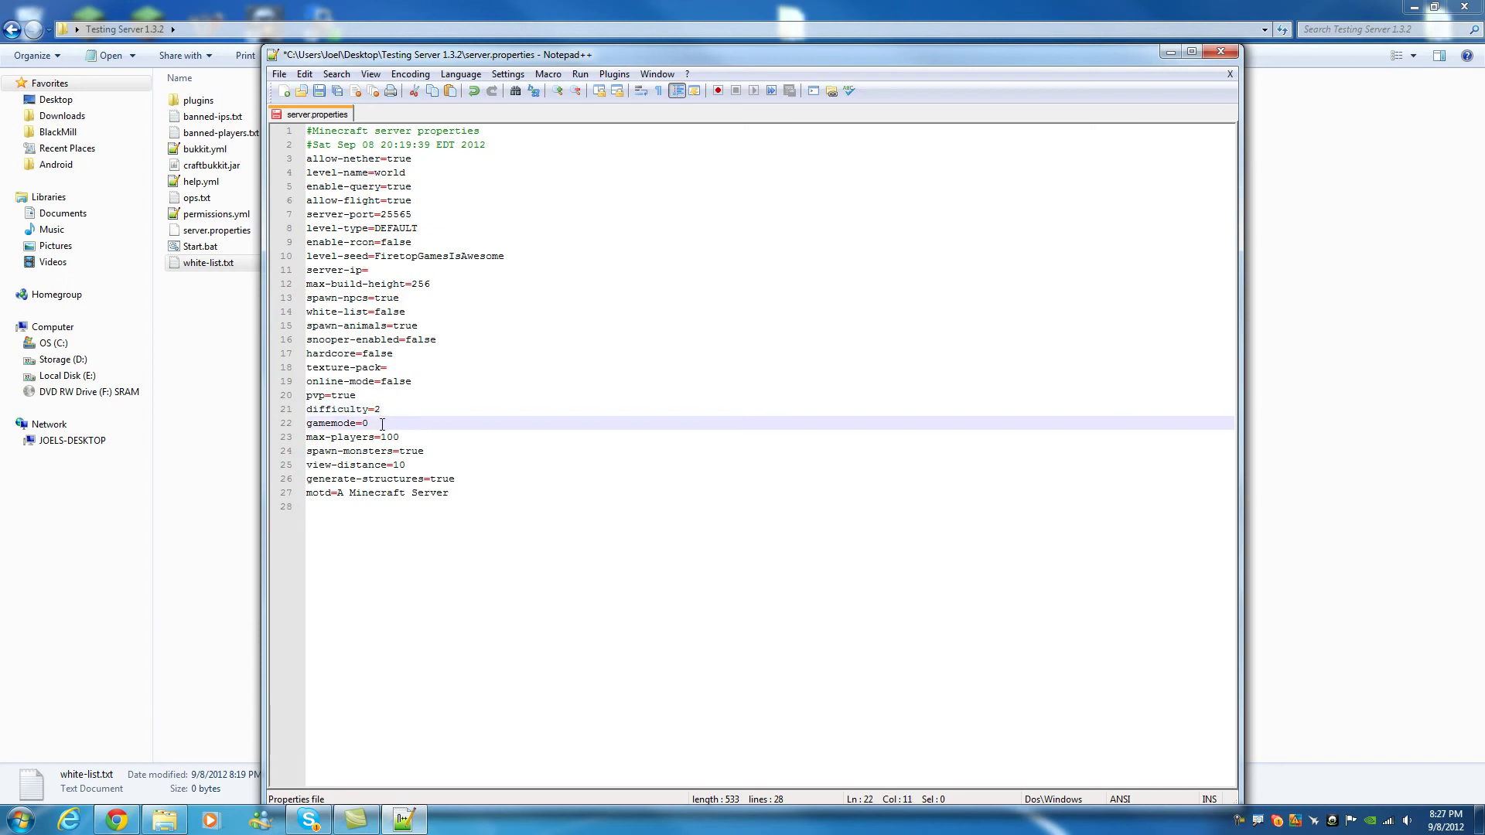
pyautogui.click(381, 413)
pyautogui.press('BackSpace')
pyautogui.write('3')
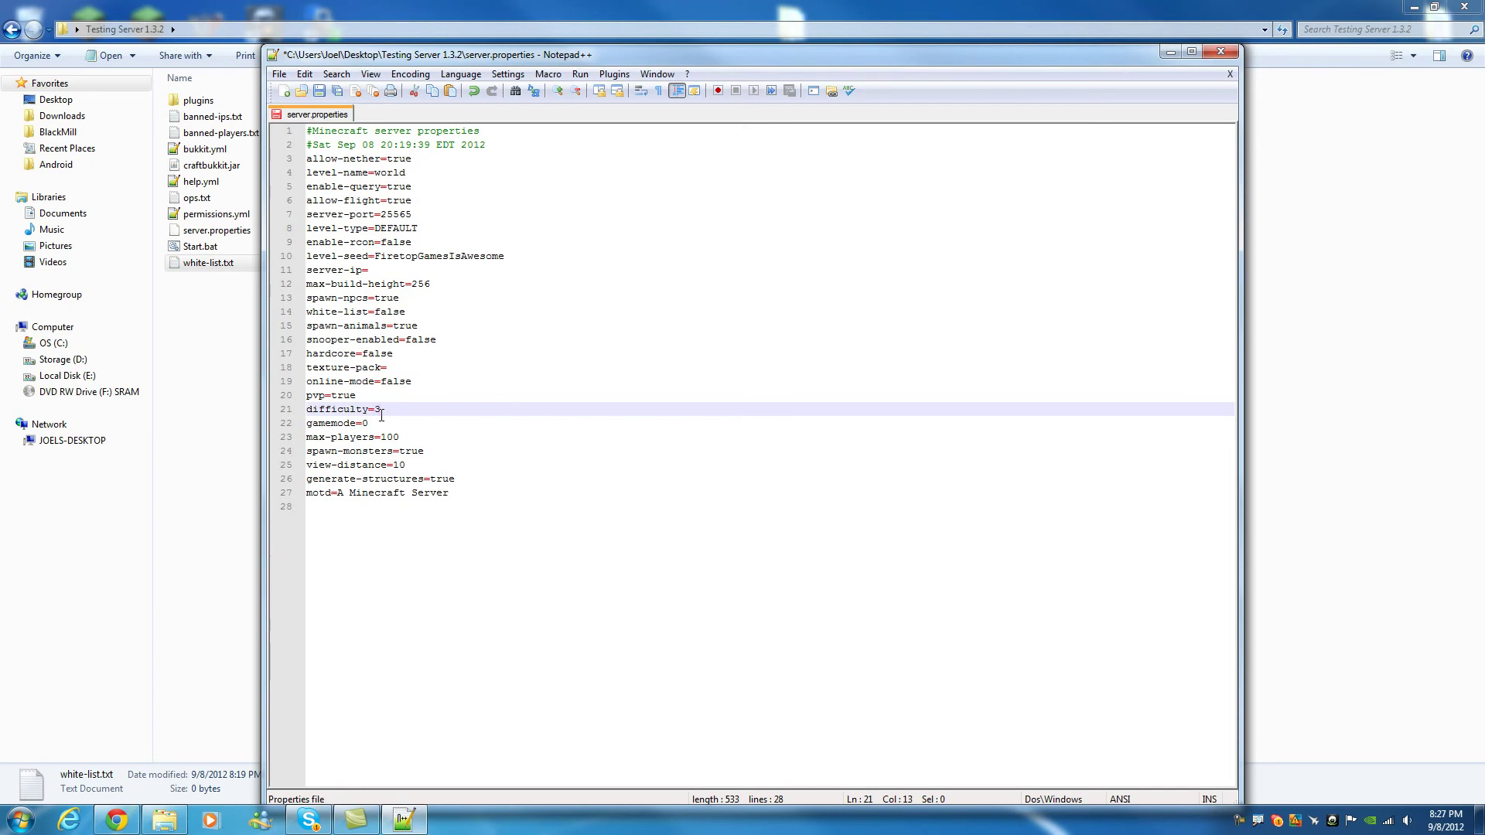
# Re-enter 0 as the gamemode value and review the max-players entry
pyautogui.press('Down')
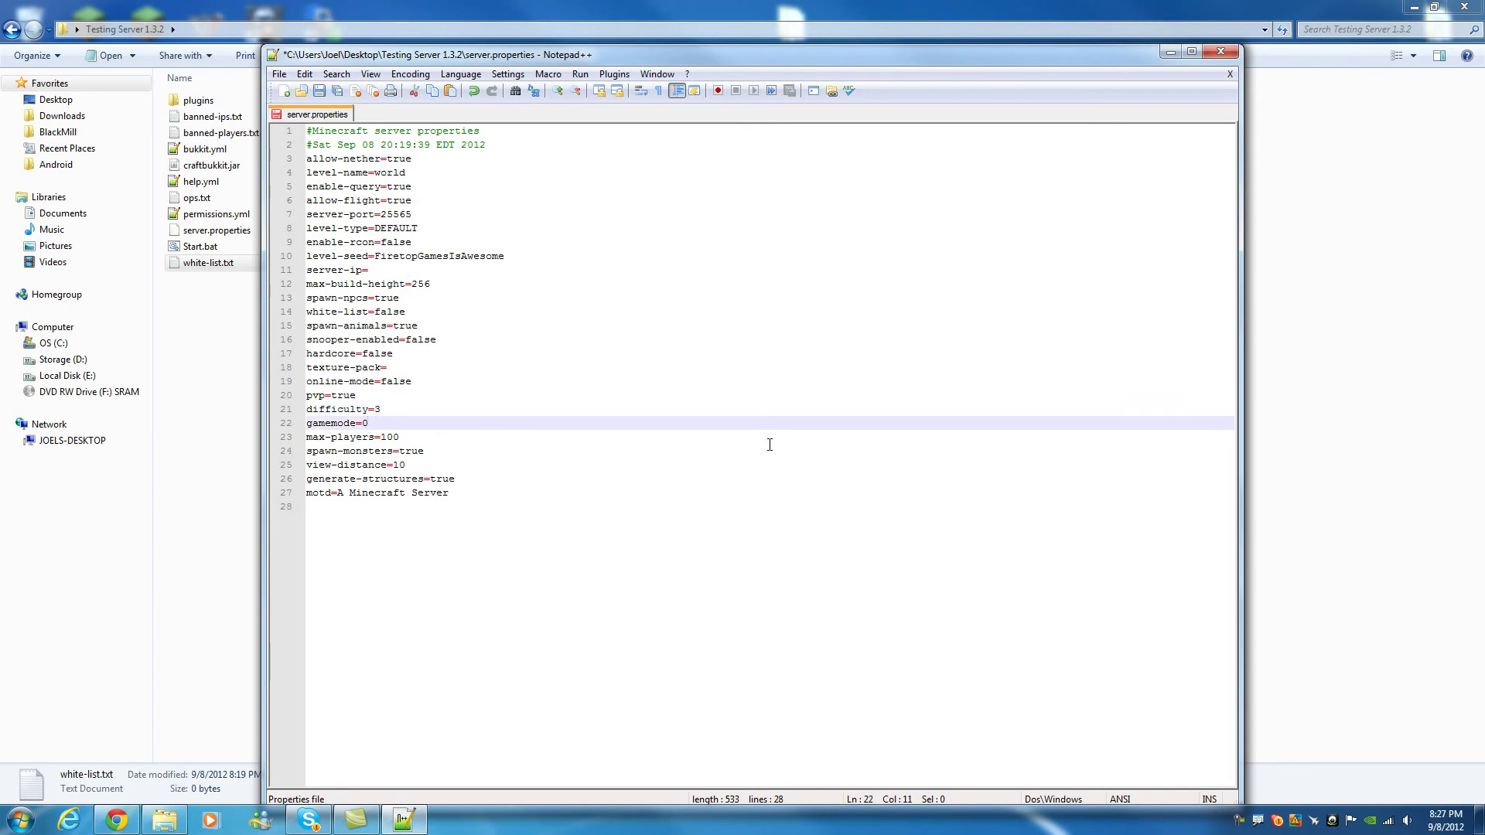
pyautogui.press('BackSpace')
pyautogui.press('BackSpace')
pyautogui.write('0')
pyautogui.moveTo(402, 438); pyautogui.dragTo(304, 435)
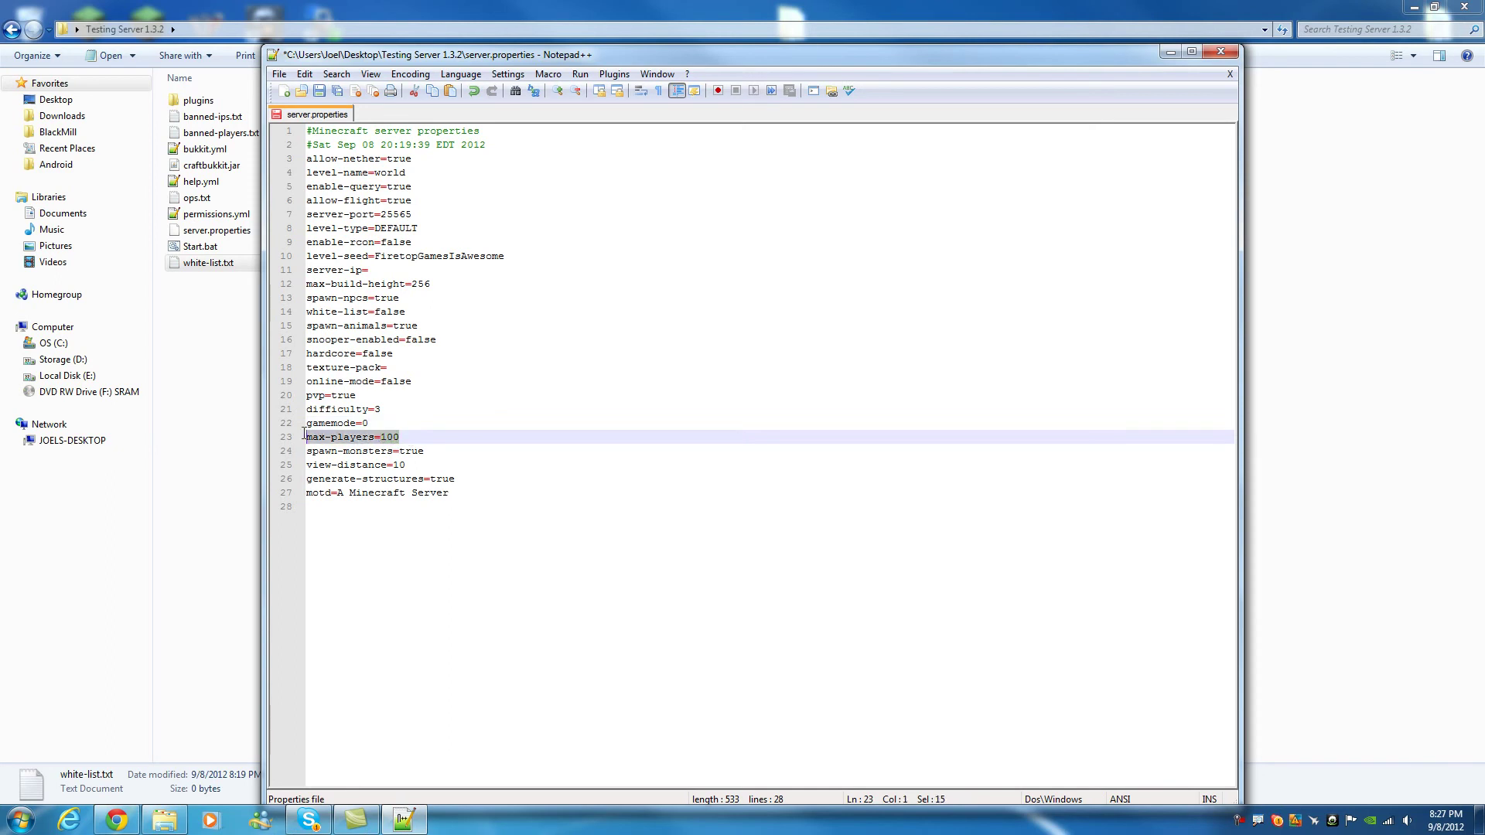
pyautogui.click(455, 437)
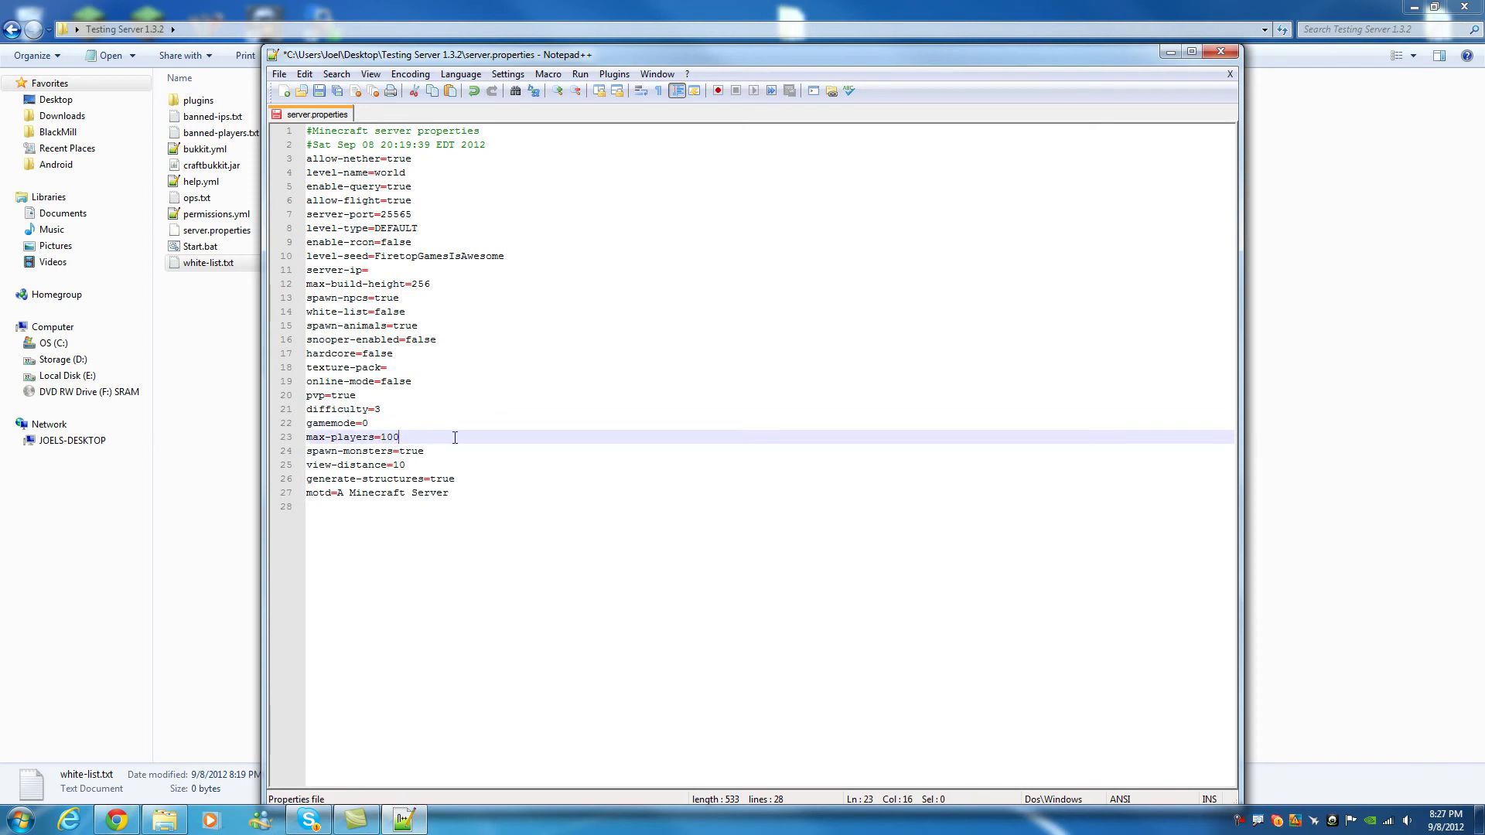
# Switch to Chrome and open the Google home page
pyautogui.click(124, 812)
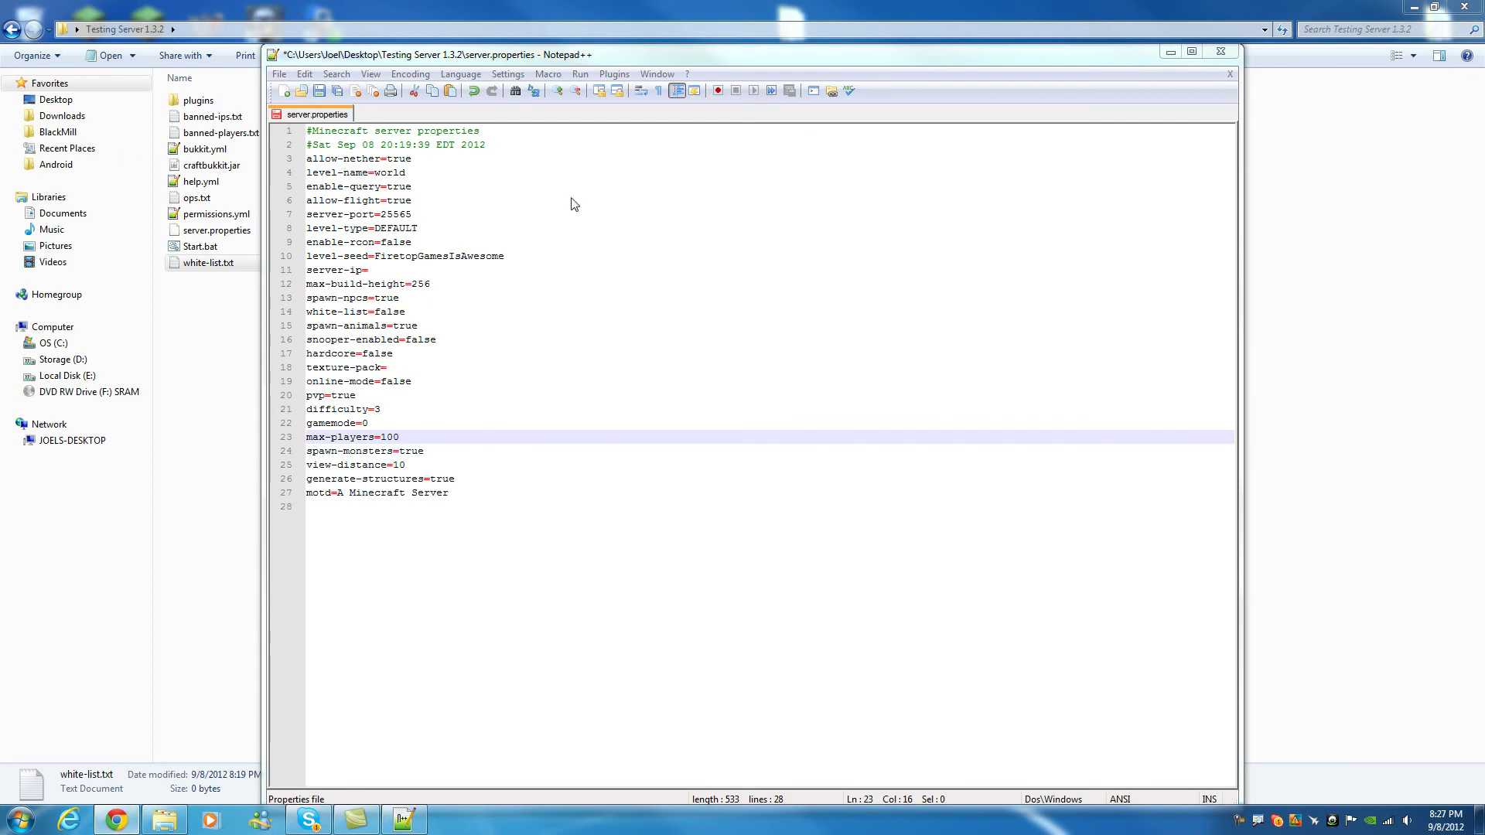
pyautogui.write('gio')
pyautogui.press('BackSpace')
pyautogui.press('BackSpace')
pyautogui.write('oo')
pyautogui.press('Return')
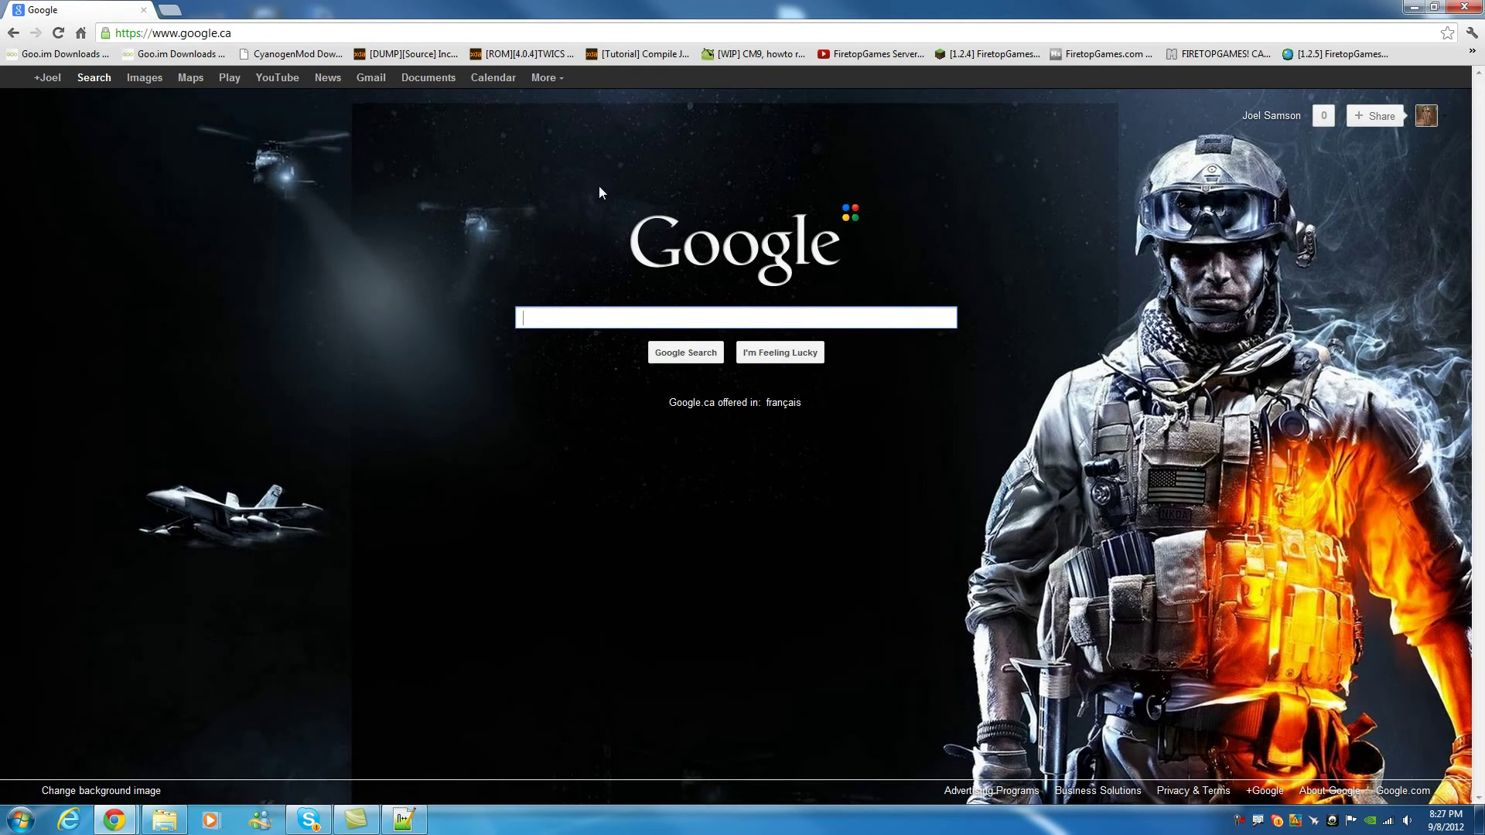
# Search Google for canihostaminecraftserver and open the "Can I host a Minecraft Server?" site
pyautogui.write('Cani')
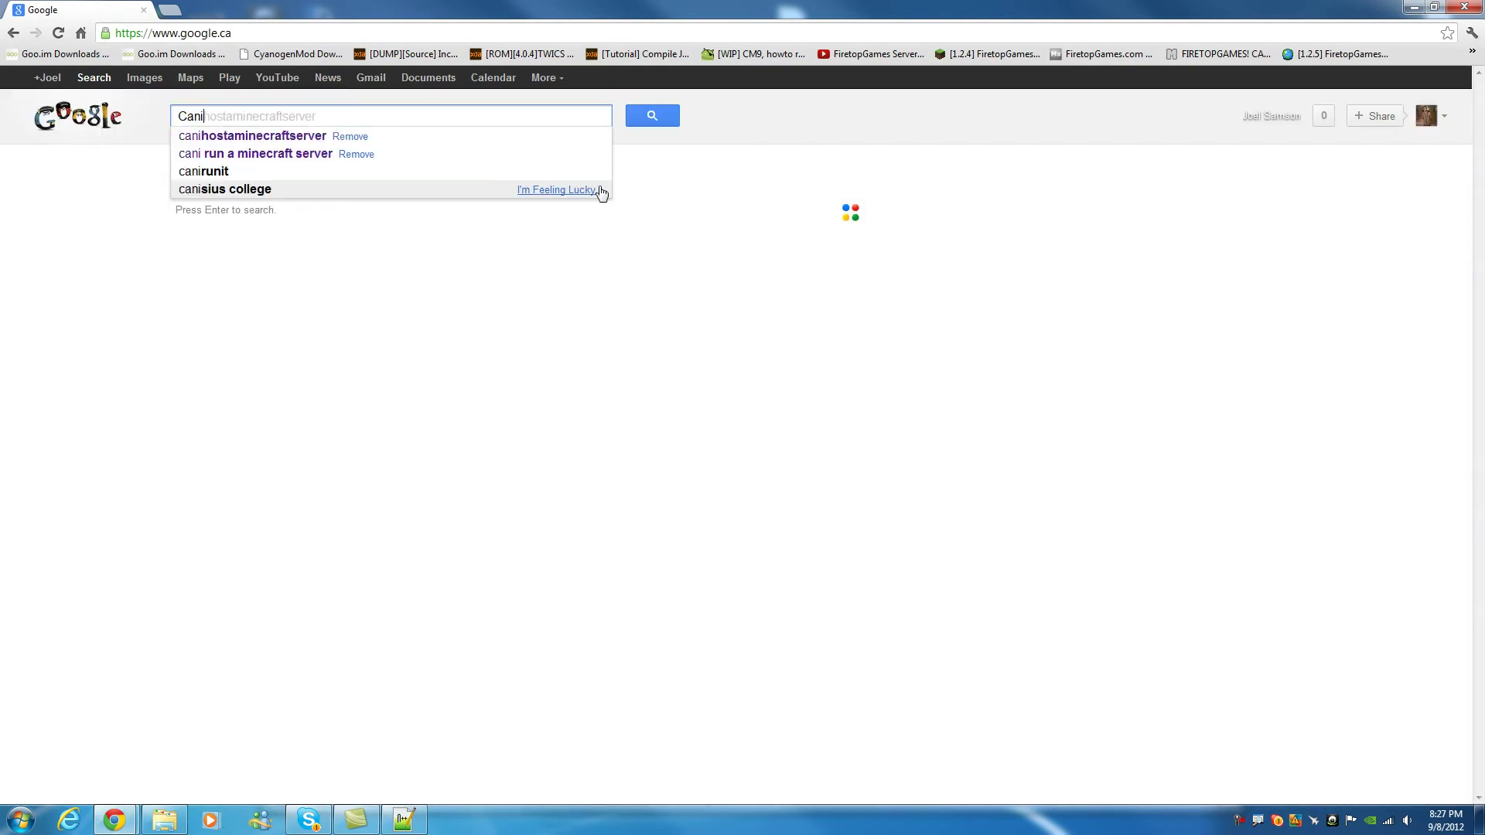
pyautogui.click(287, 137)
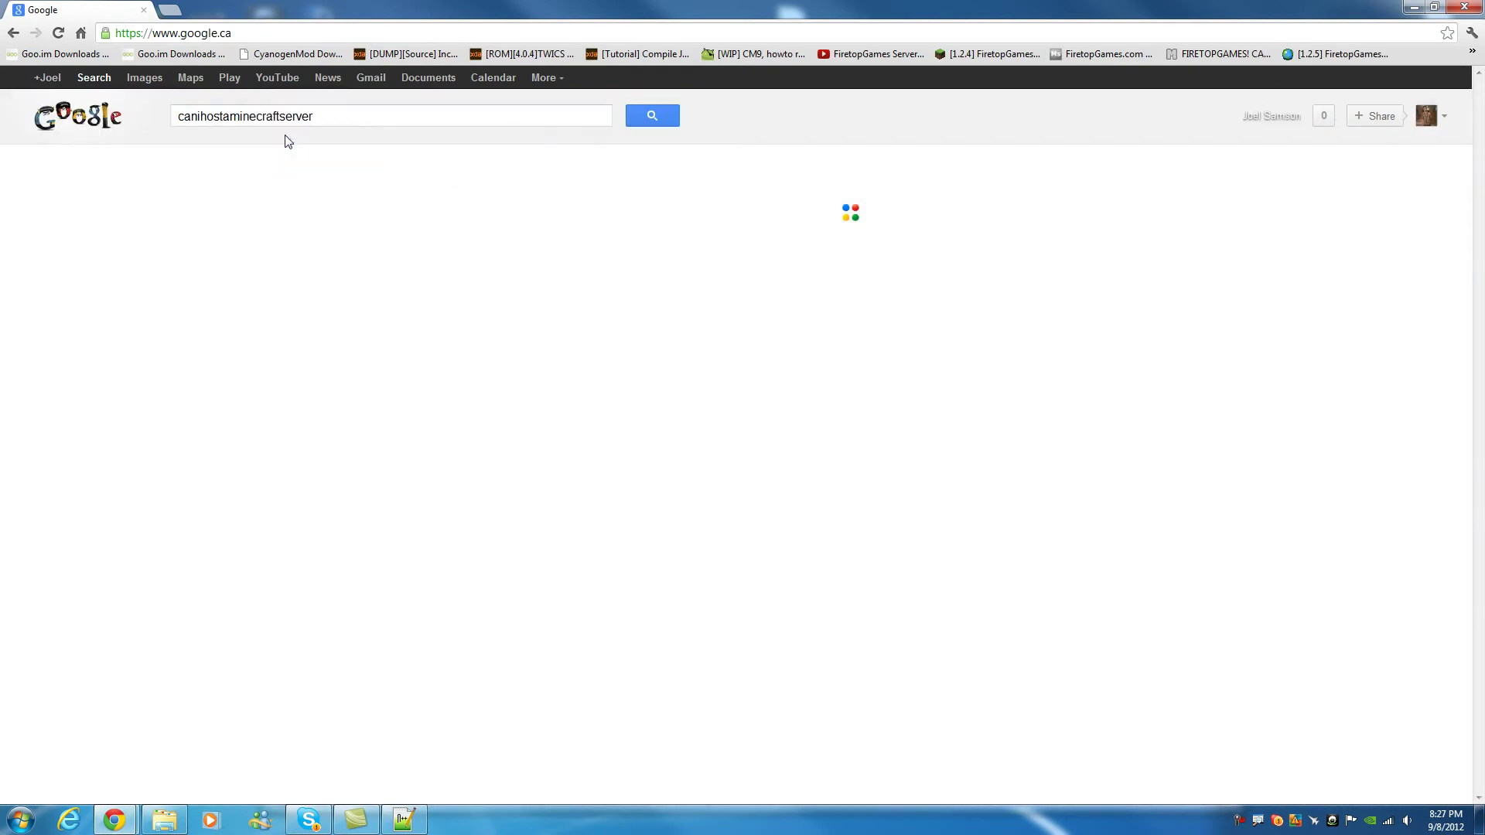
pyautogui.click(325, 231)
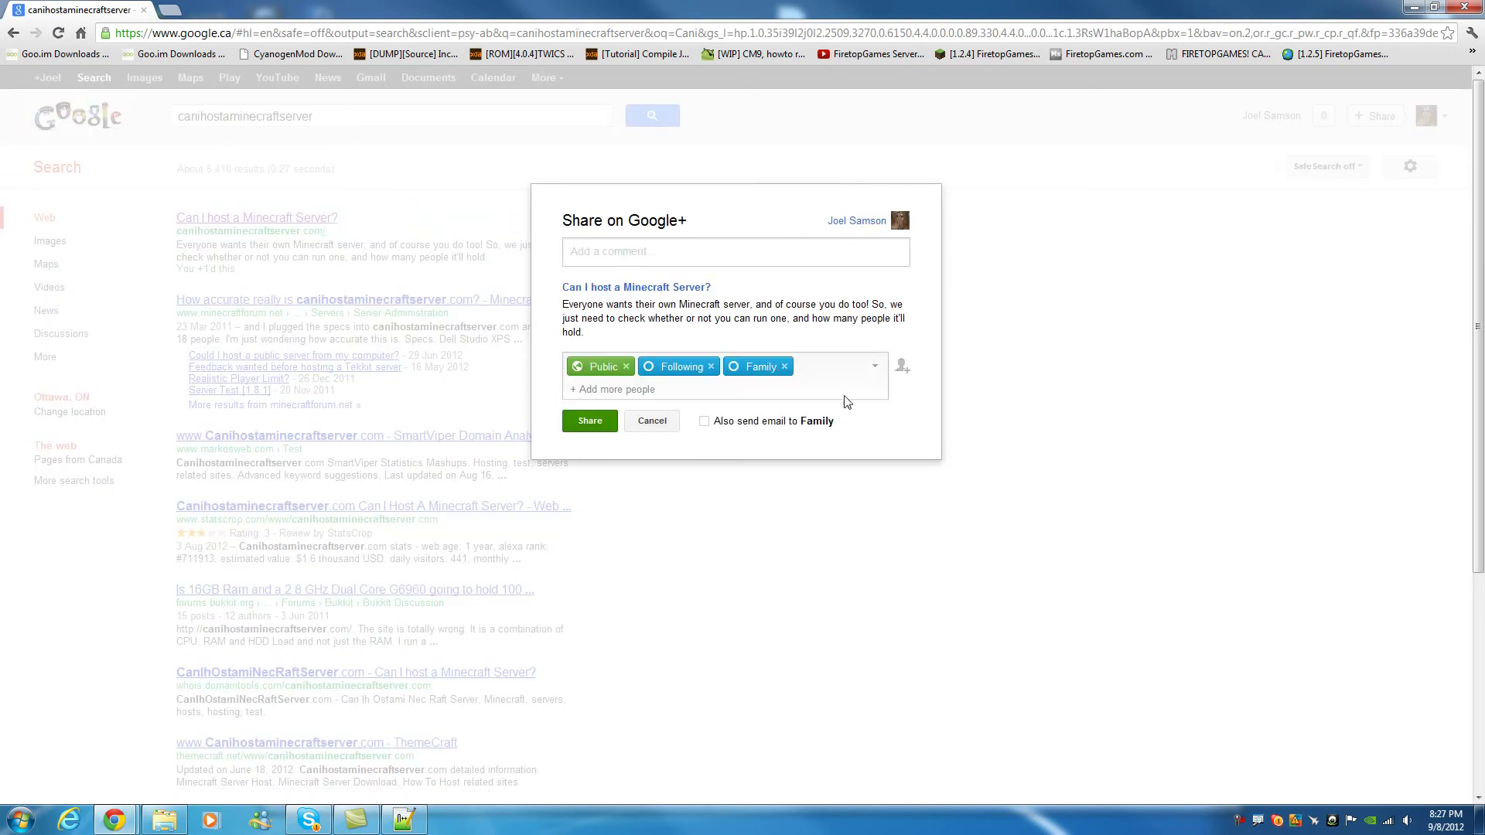
pyautogui.click(653, 421)
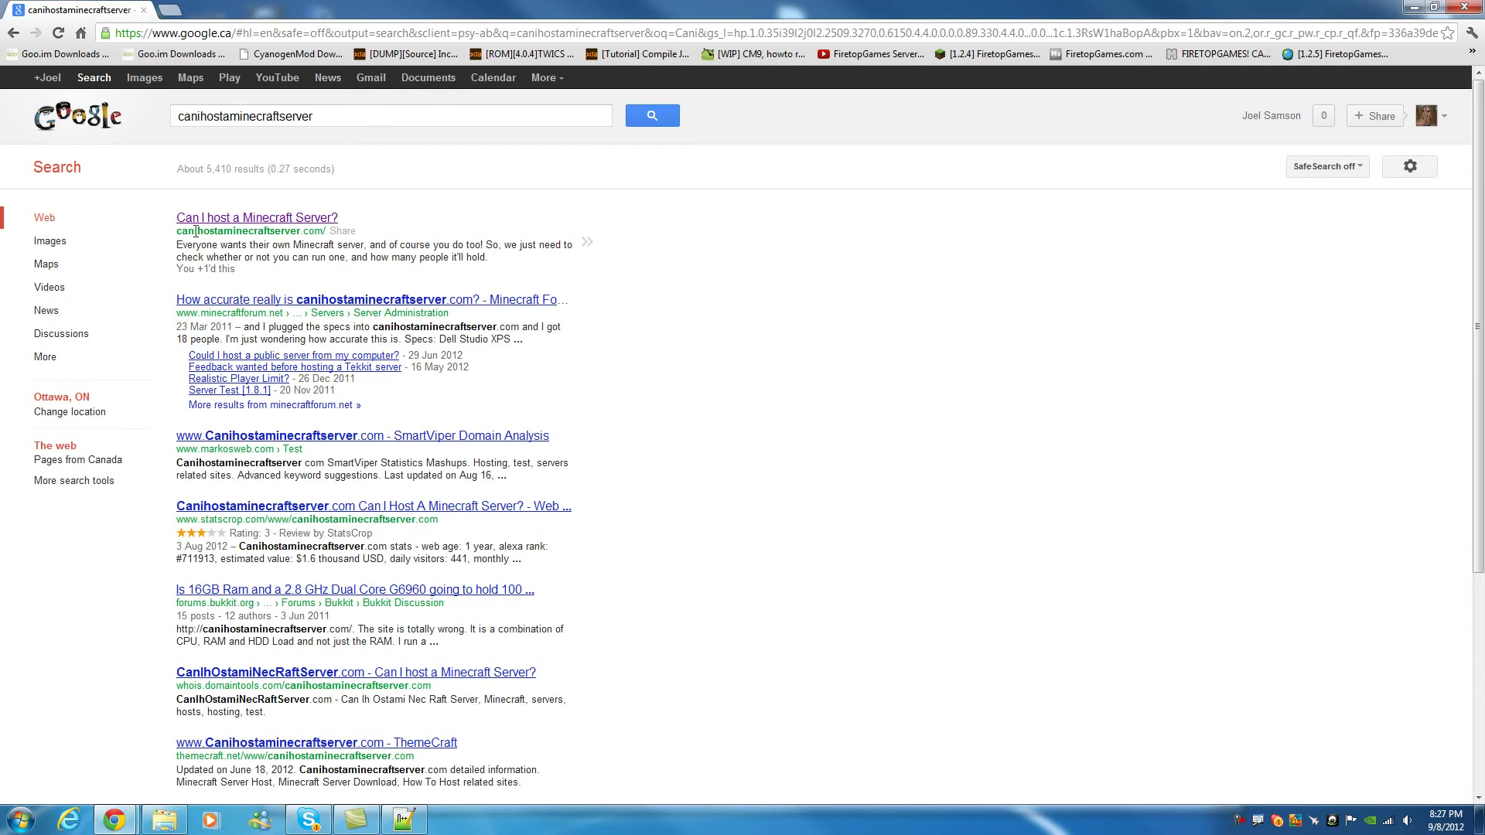
pyautogui.click(267, 218)
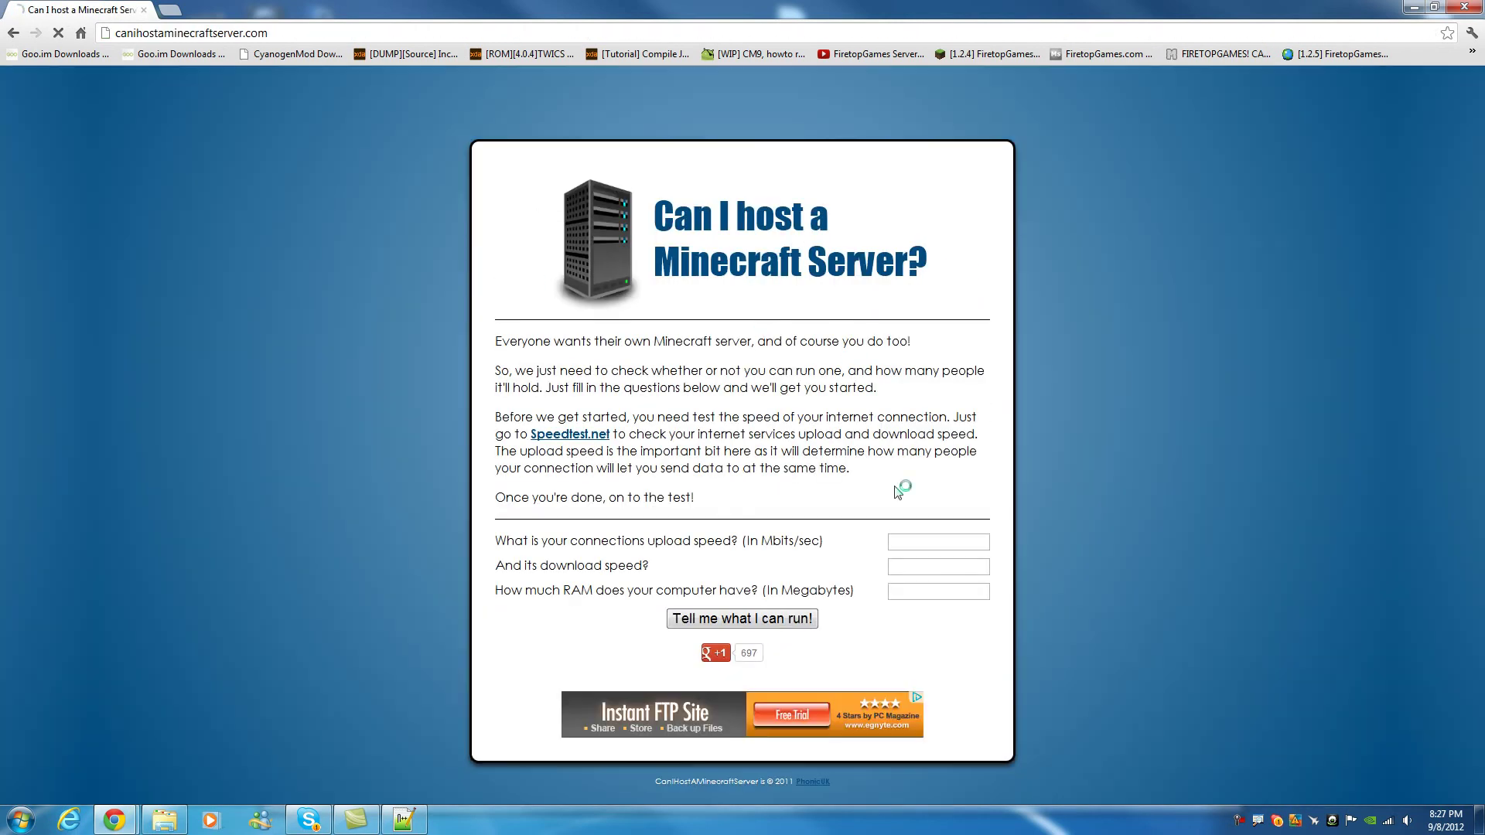
pyautogui.click(948, 543)
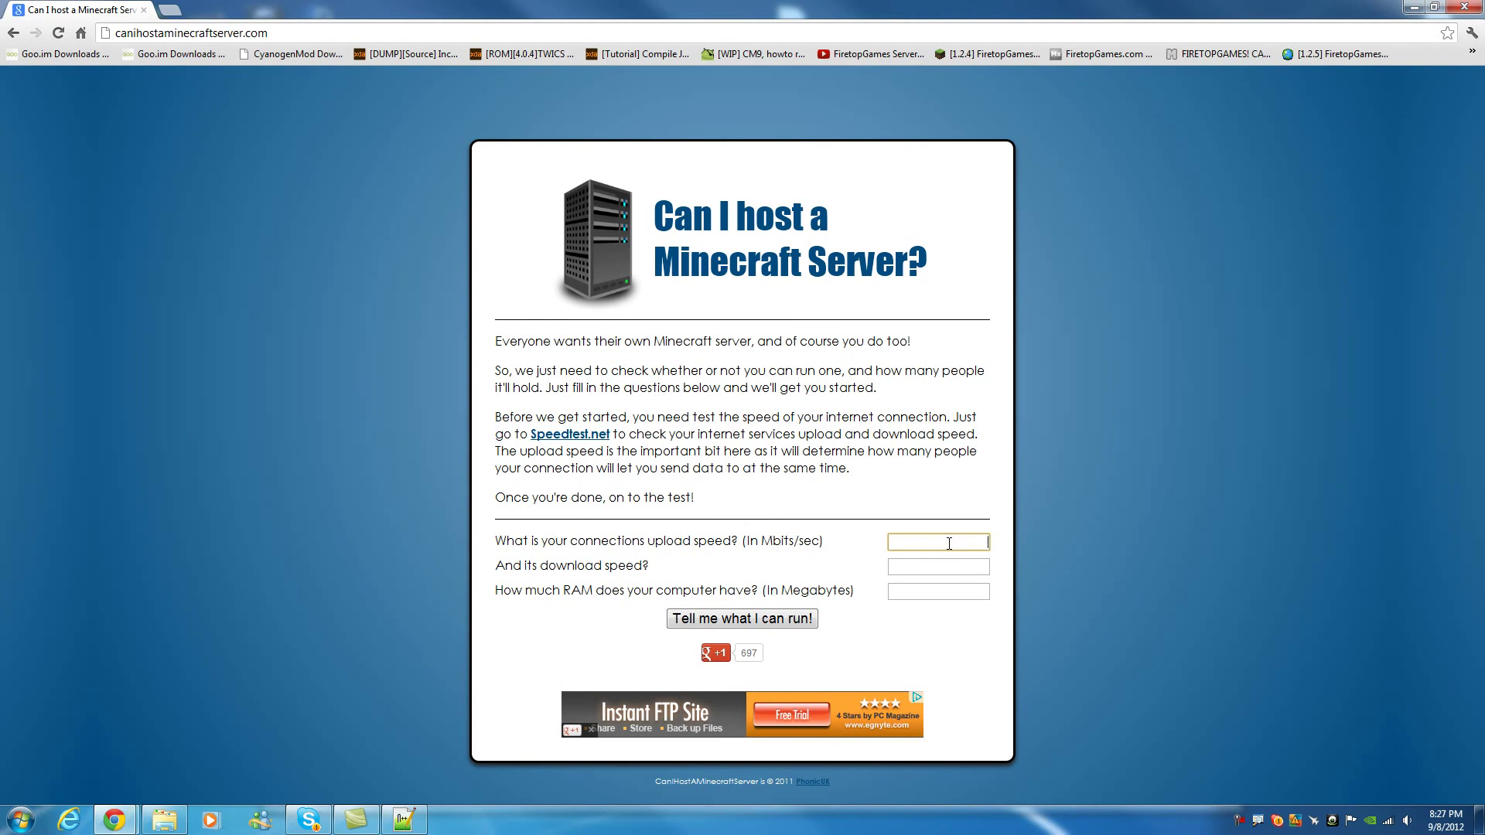
pyautogui.write('56785457')
pyautogui.doubleClick(949, 544)
pyautogui.write('5')
# Search Google for speedtest.net in a new tab and open the Speedtest.net site
pyautogui.click(164, 10)
pyautogui.write('g')
pyautogui.press('Return')
pyautogui.write('speedt')
pyautogui.press('Return')
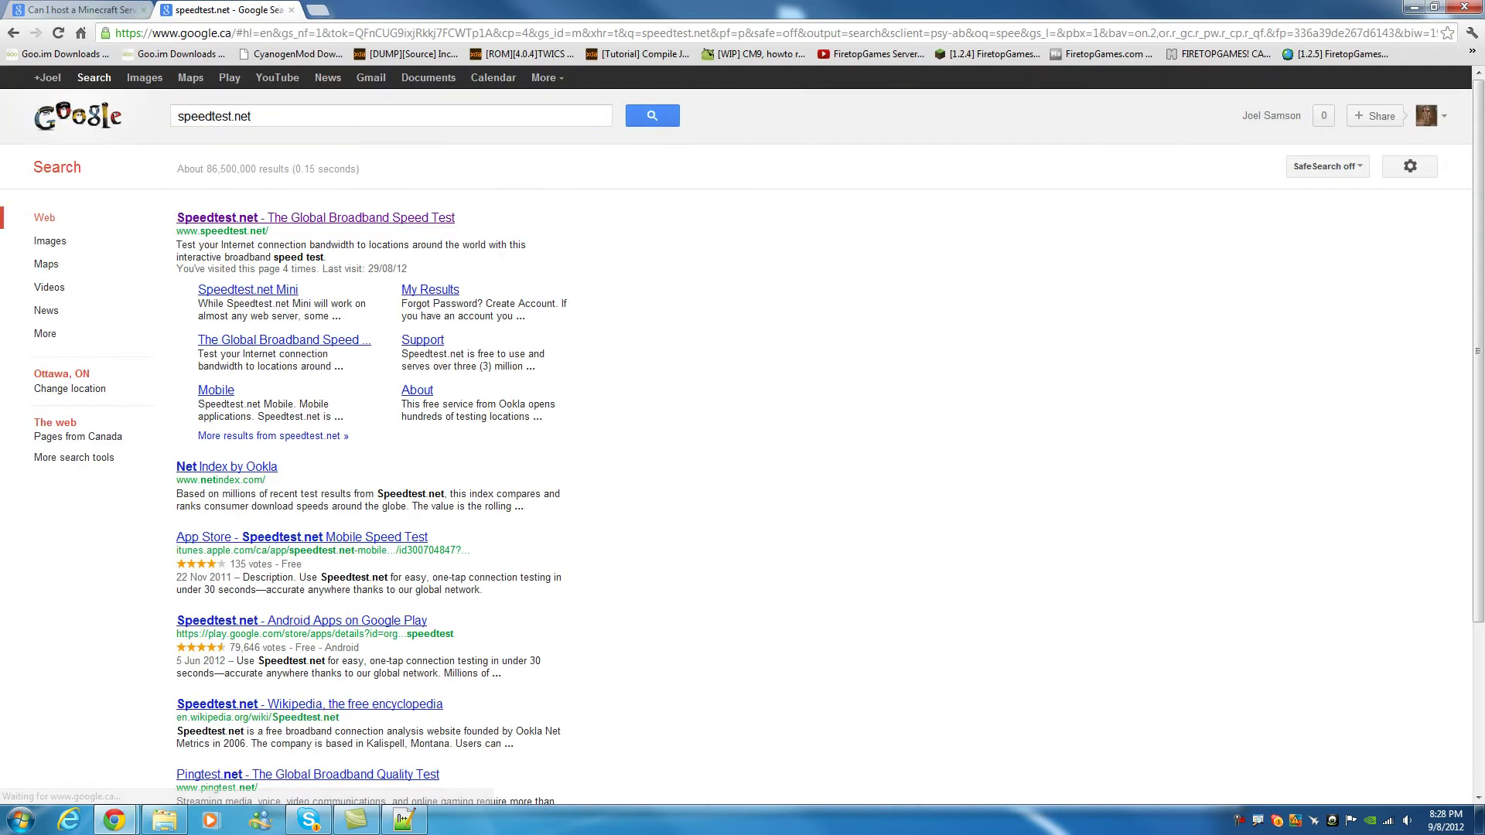
pyautogui.click(278, 219)
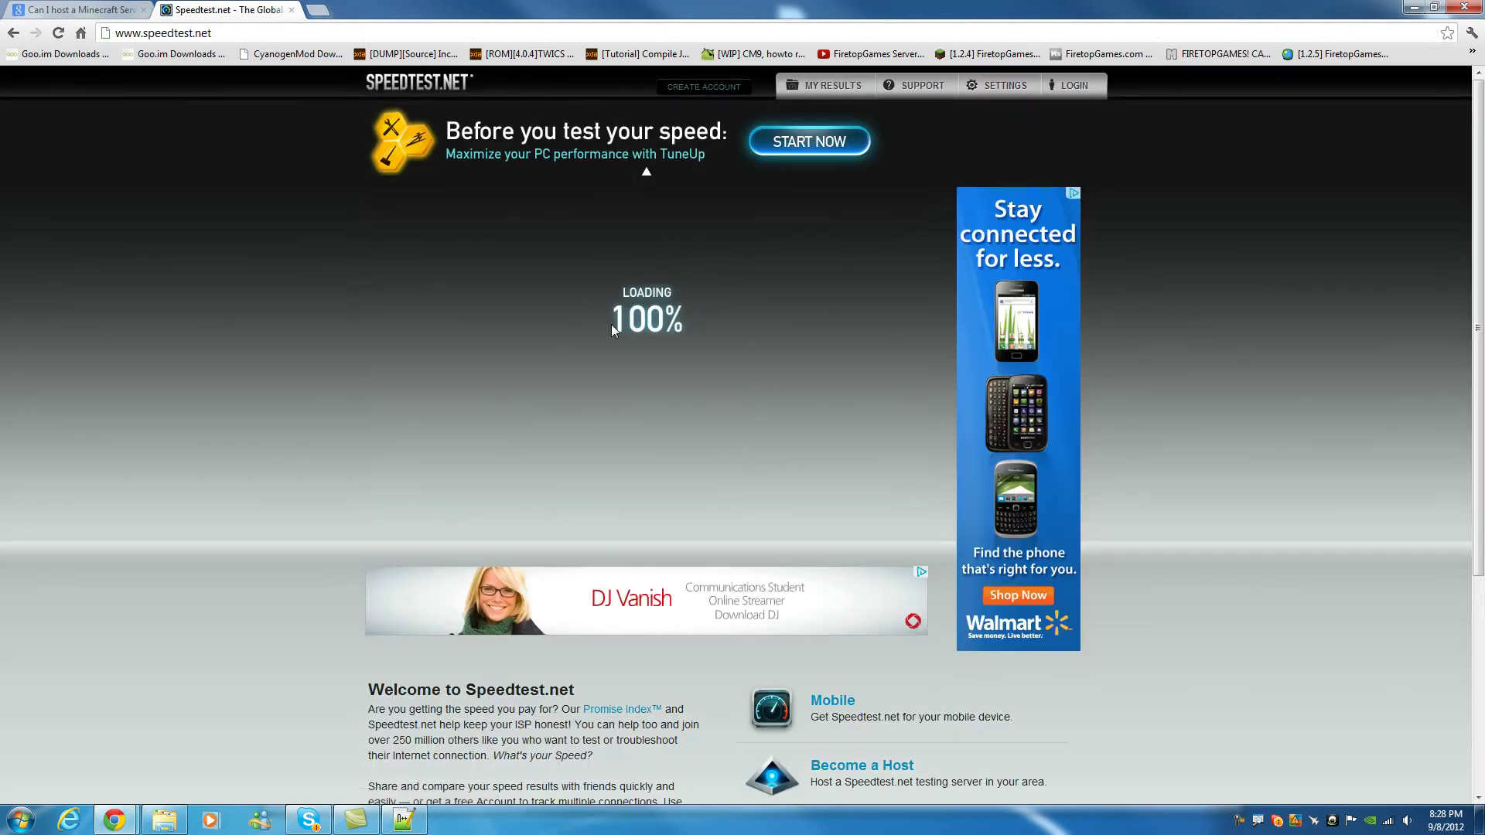
# Close the Speedtest.net tab and return to the Minecraft hosting calculator
pyautogui.click(123, 9)
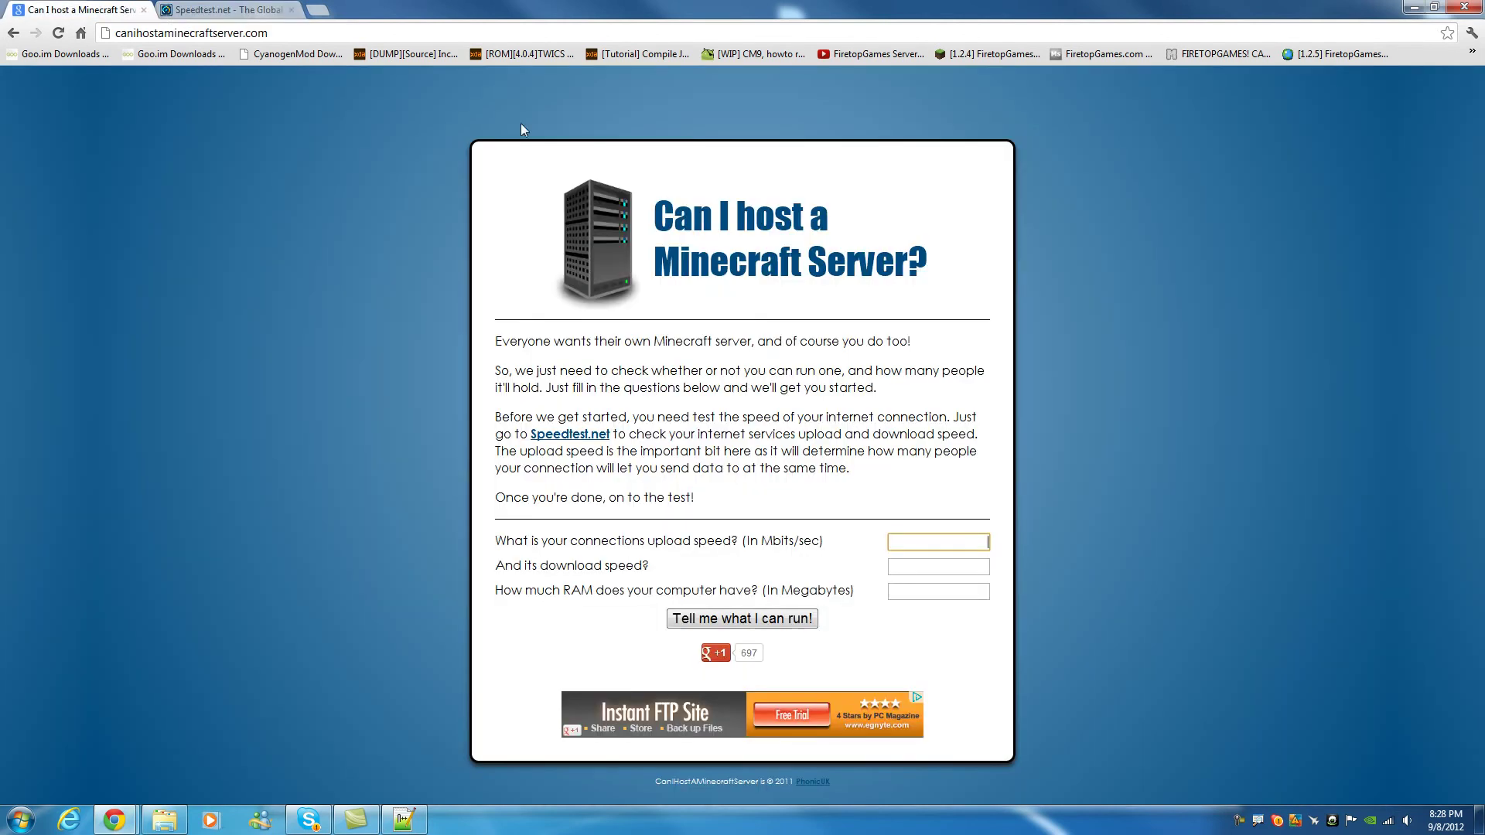
pyautogui.click(244, 7)
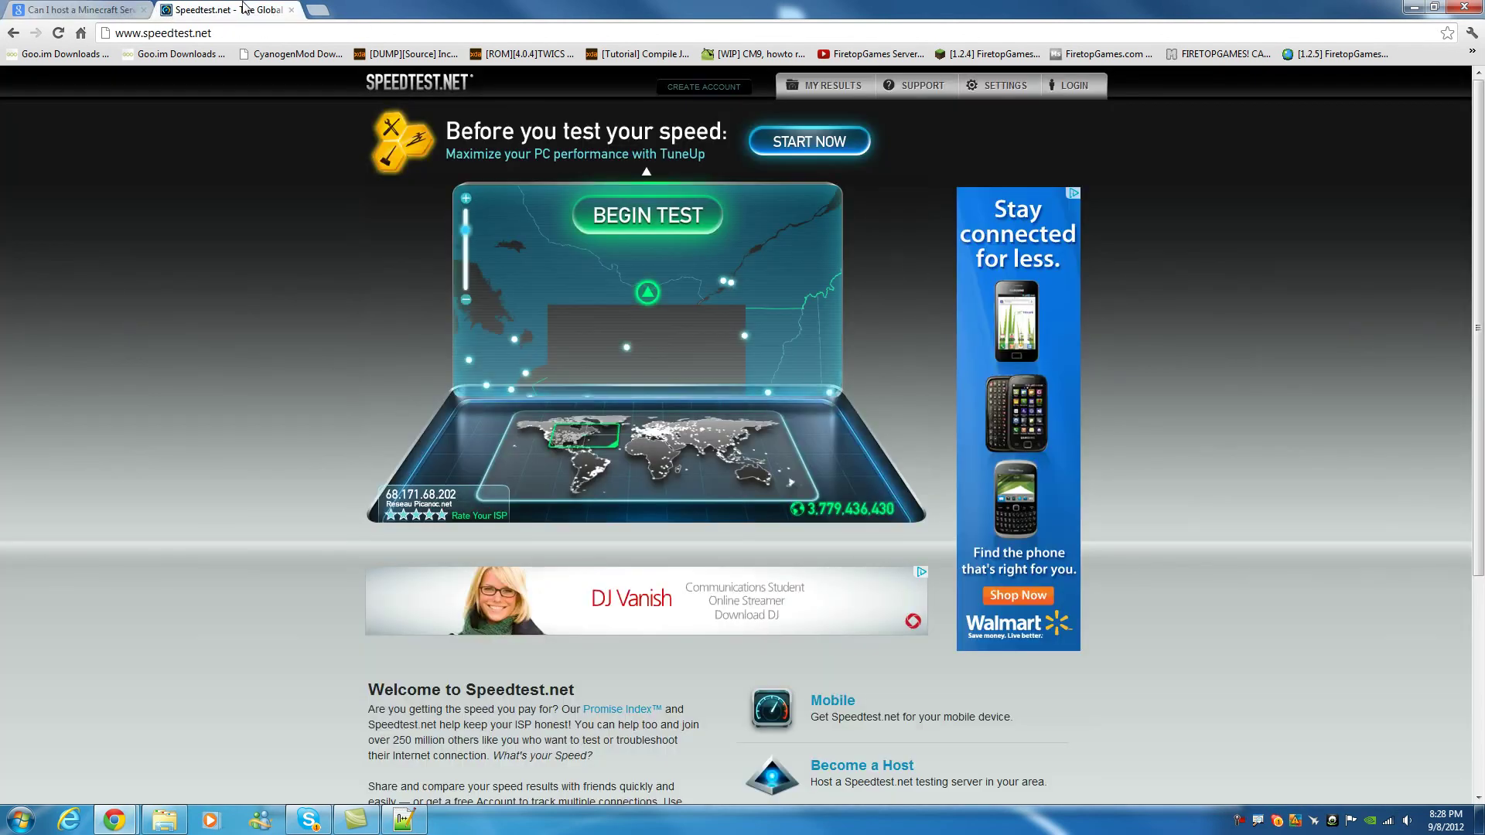
pyautogui.click(291, 15)
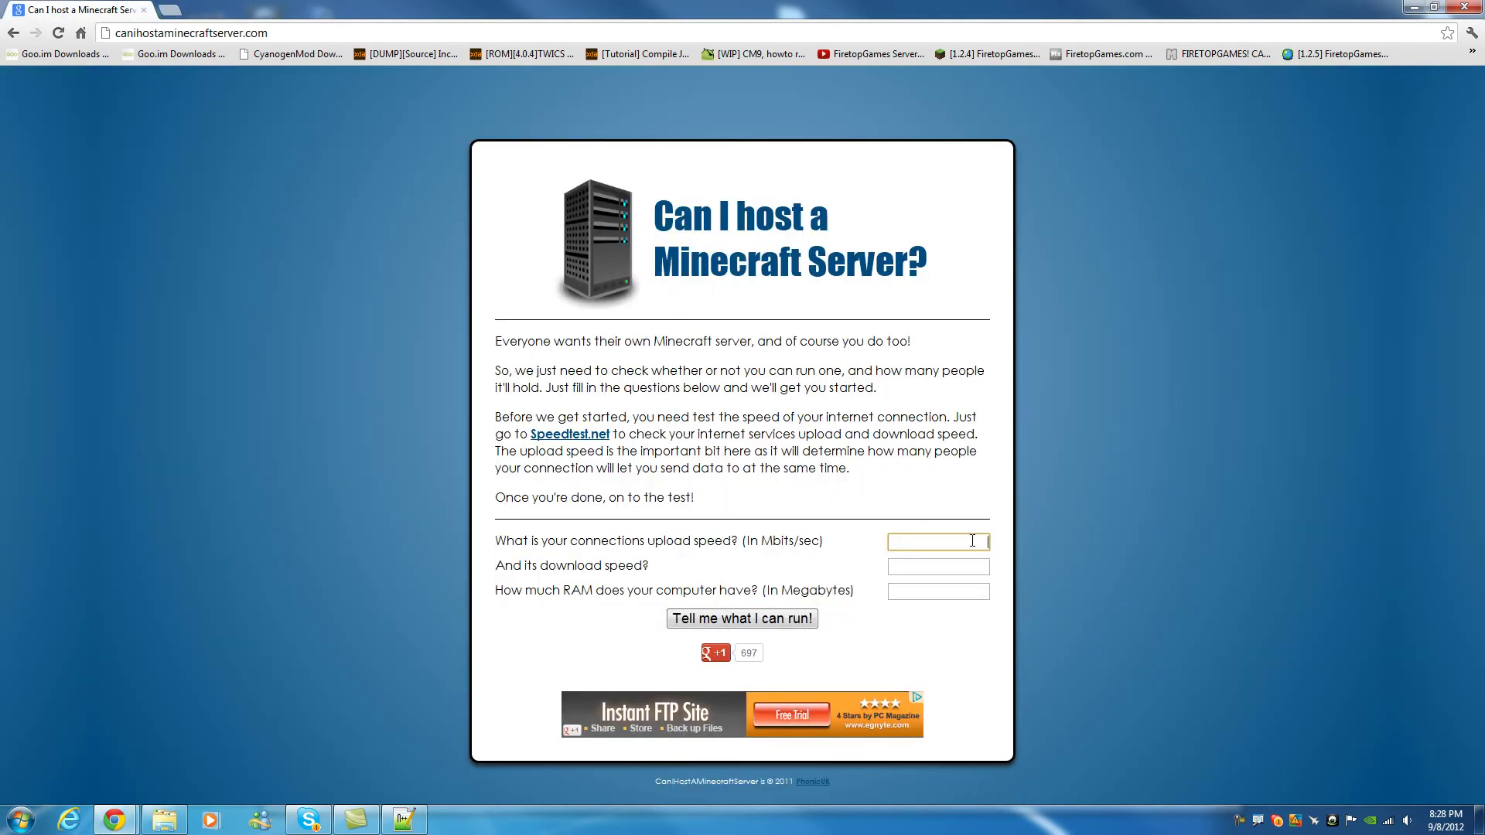
# Enter 60 Mbits/sec for both the upload speed and the download speed in the hosting calculator
pyautogui.click(971, 569)
pyautogui.write('60')
pyautogui.click(983, 597)
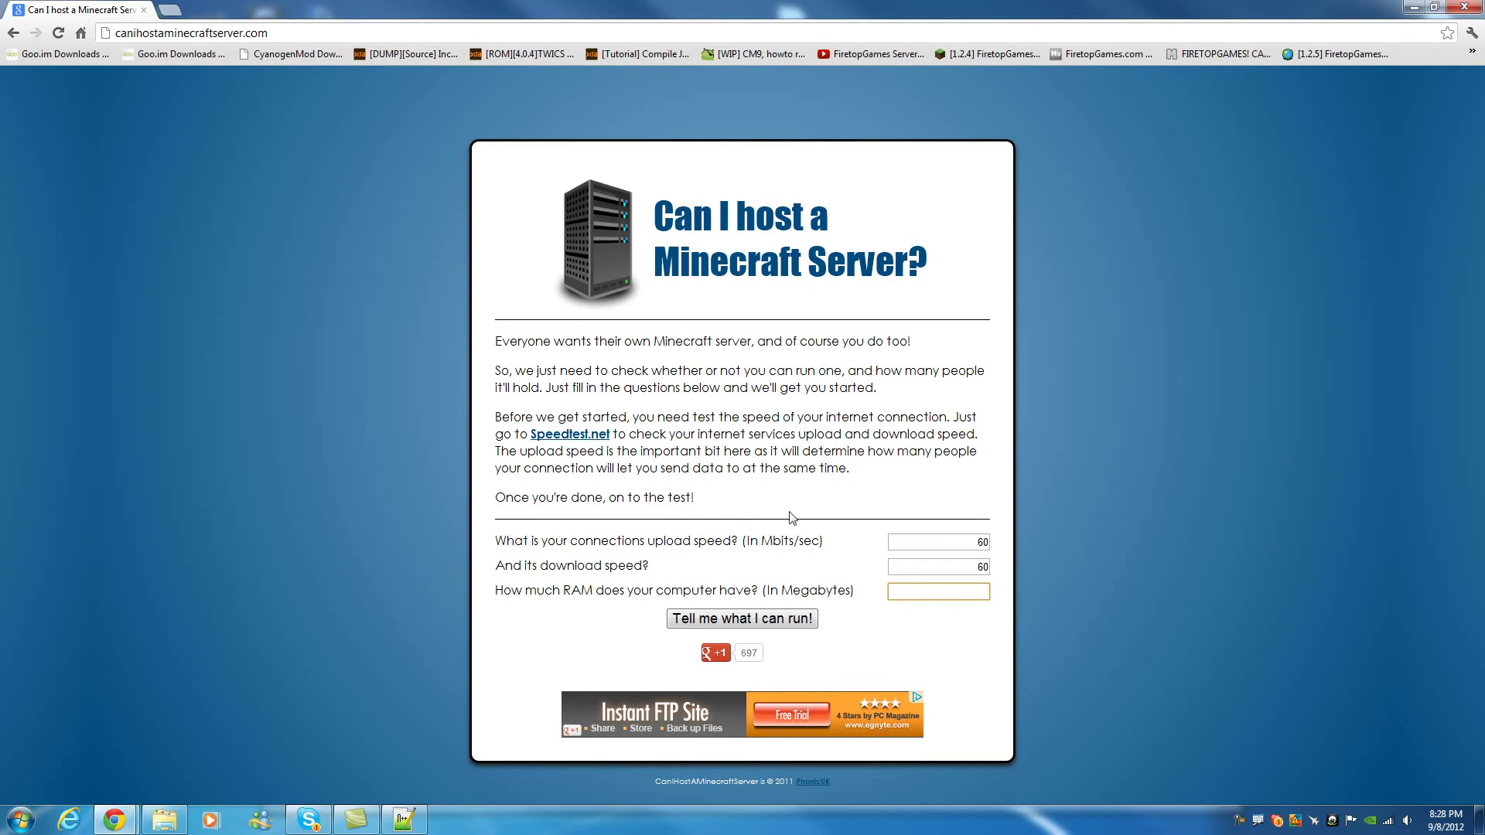
pyautogui.doubleClick(981, 542)
pyautogui.doubleClick(980, 567)
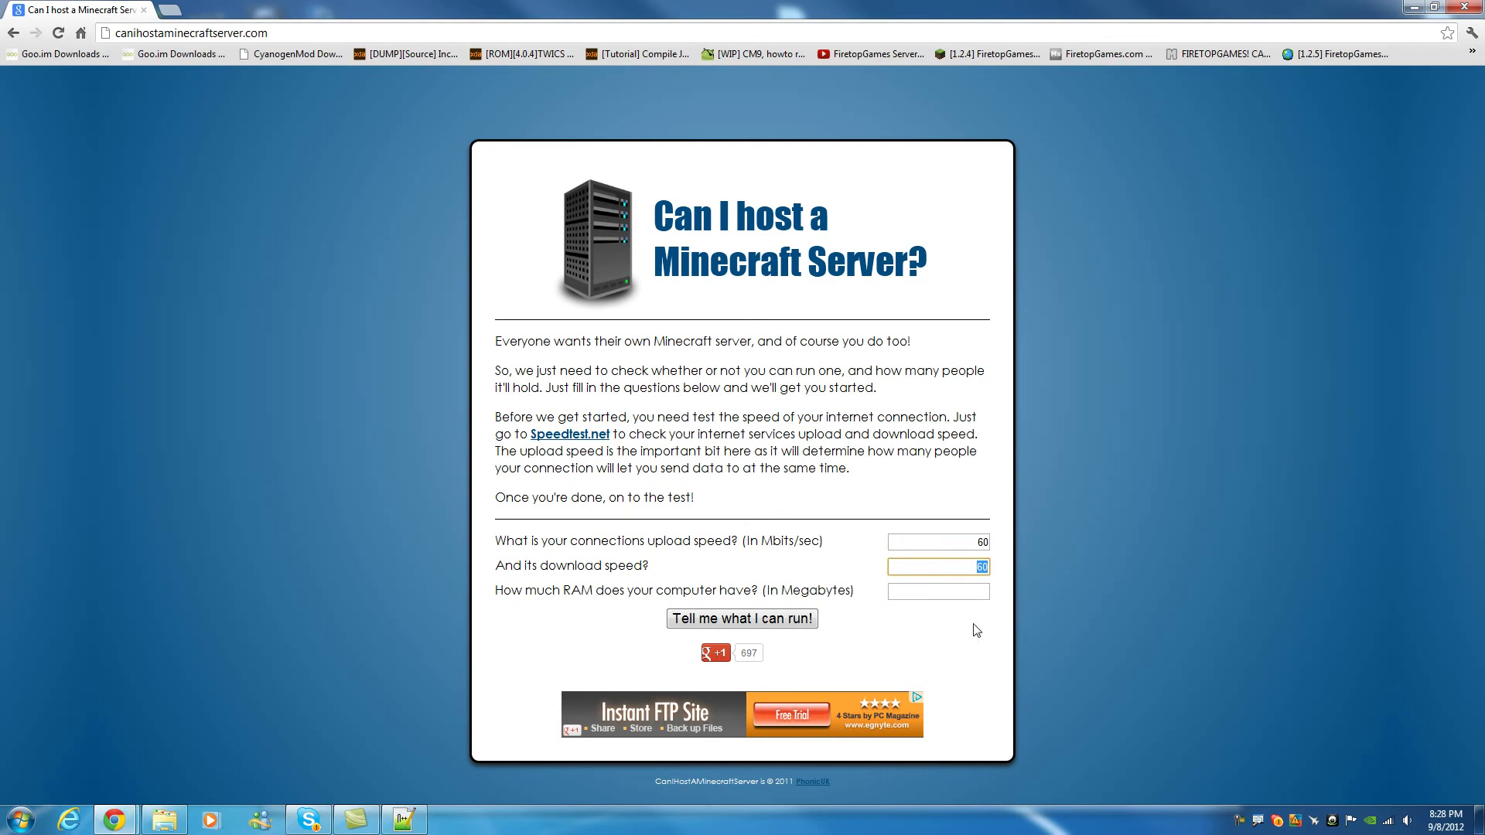
pyautogui.click(974, 590)
pyautogui.doubleClick(981, 542)
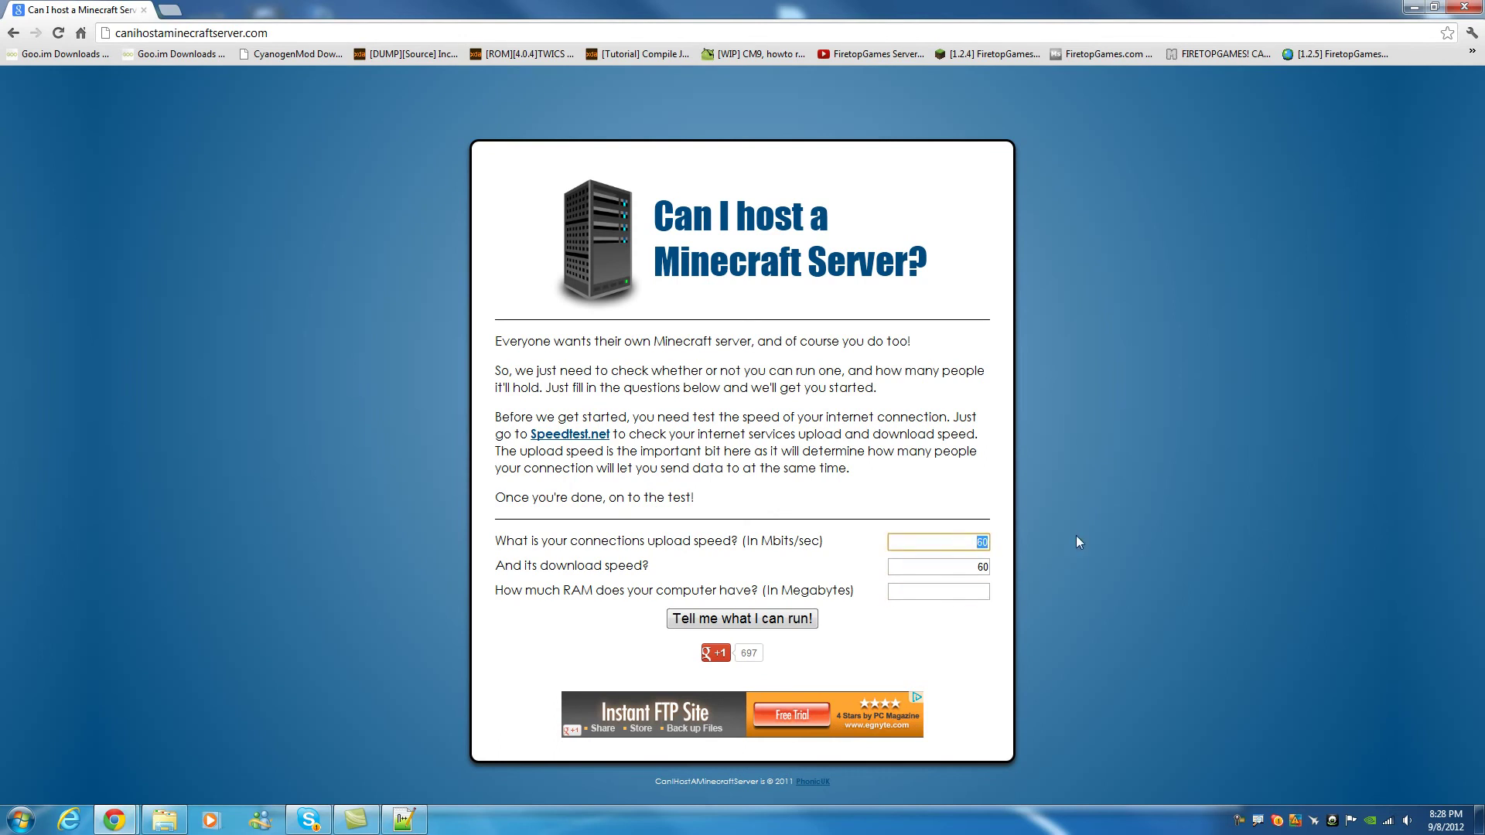
# Enter 8192 MB as the computer's RAM and calculate how many players the server can host
pyautogui.click(978, 588)
pyautogui.write('8192')
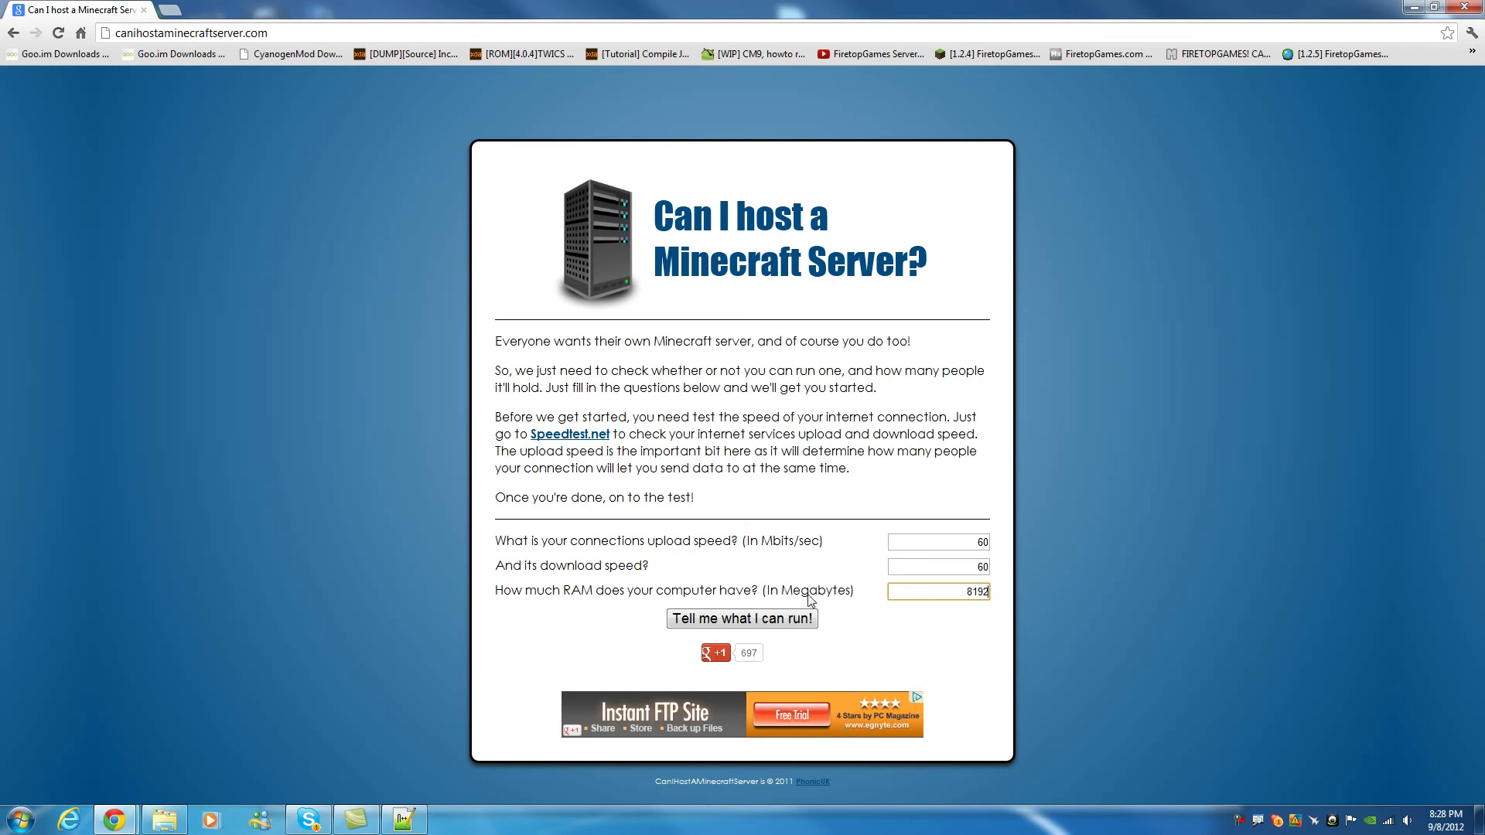
pyautogui.hotkey('ctrl', 'a')
pyautogui.write('8192')
pyautogui.click(761, 619)
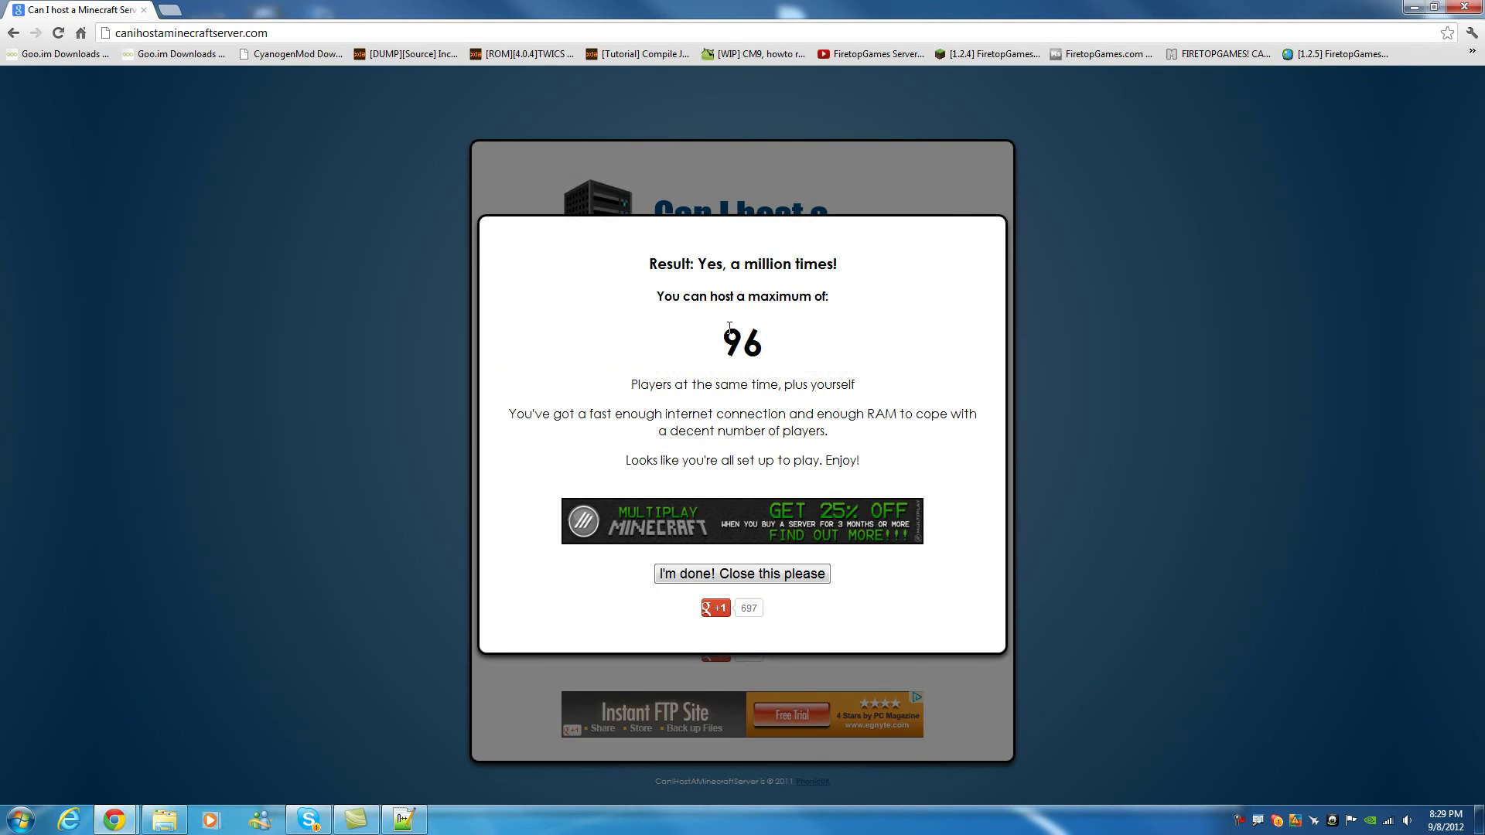
# Compare the calculator's maximum player result with the max-players entry in server.properties in Notepad++
pyautogui.doubleClick(729, 328)
pyautogui.click(915, 374)
pyautogui.click(402, 818)
pyautogui.moveTo(431, 437); pyautogui.dragTo(234, 460)
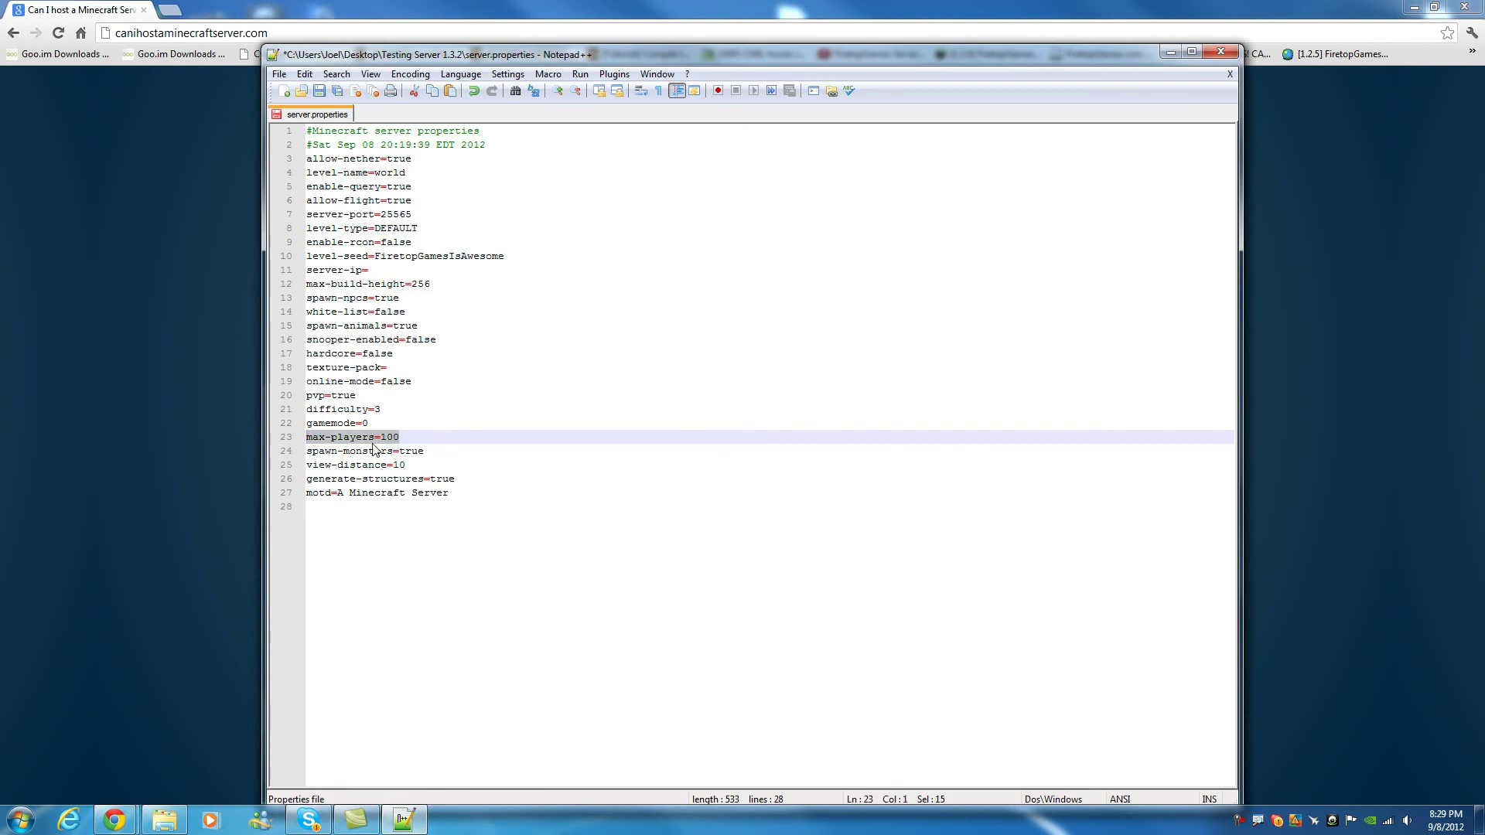
pyautogui.click(232, 471)
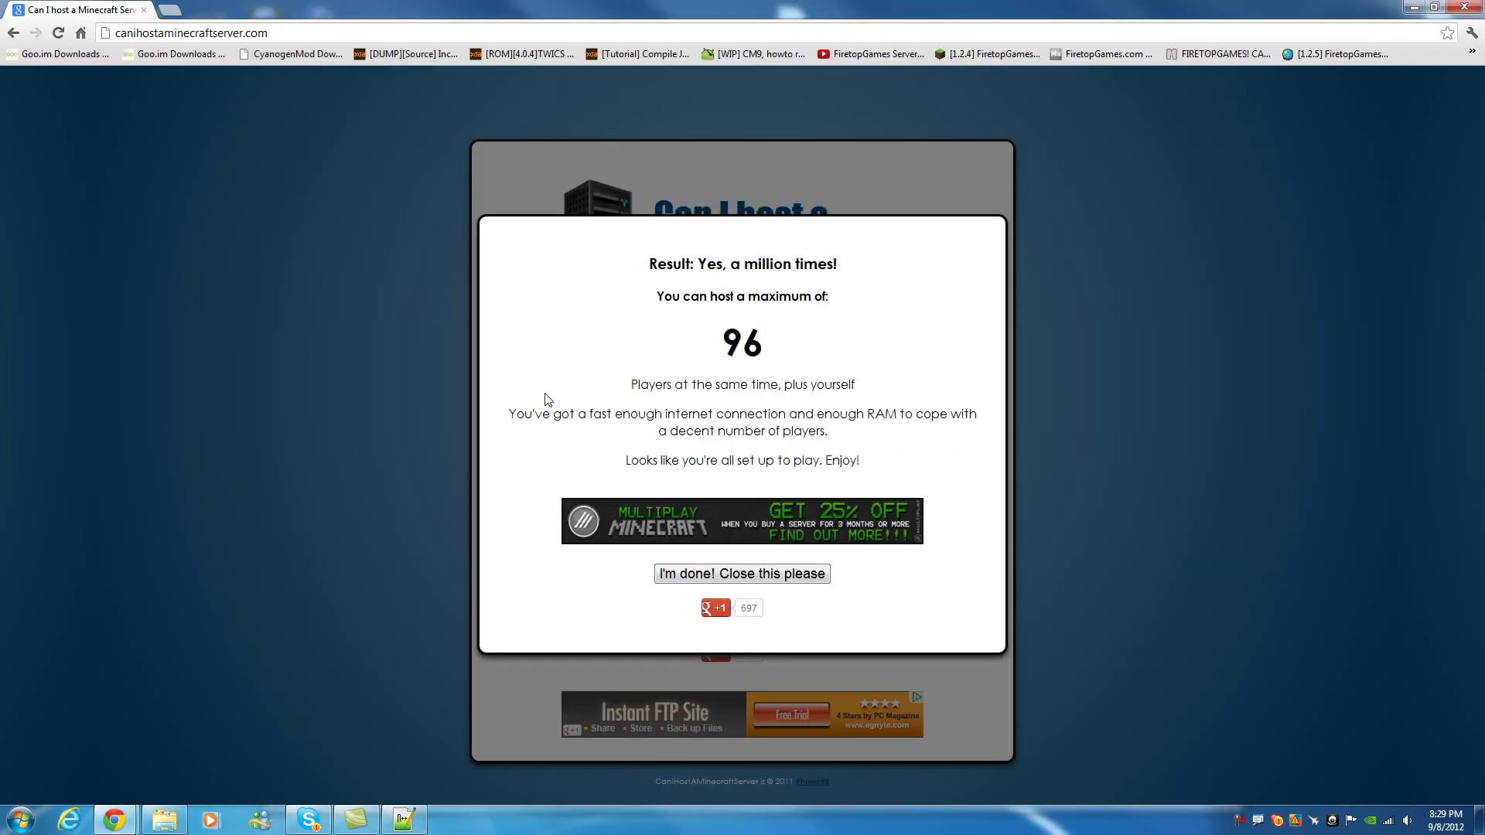
# Close the calculator result and switch to Notepad++ to review the spawn-monsters entry in server.properties
pyautogui.click(763, 576)
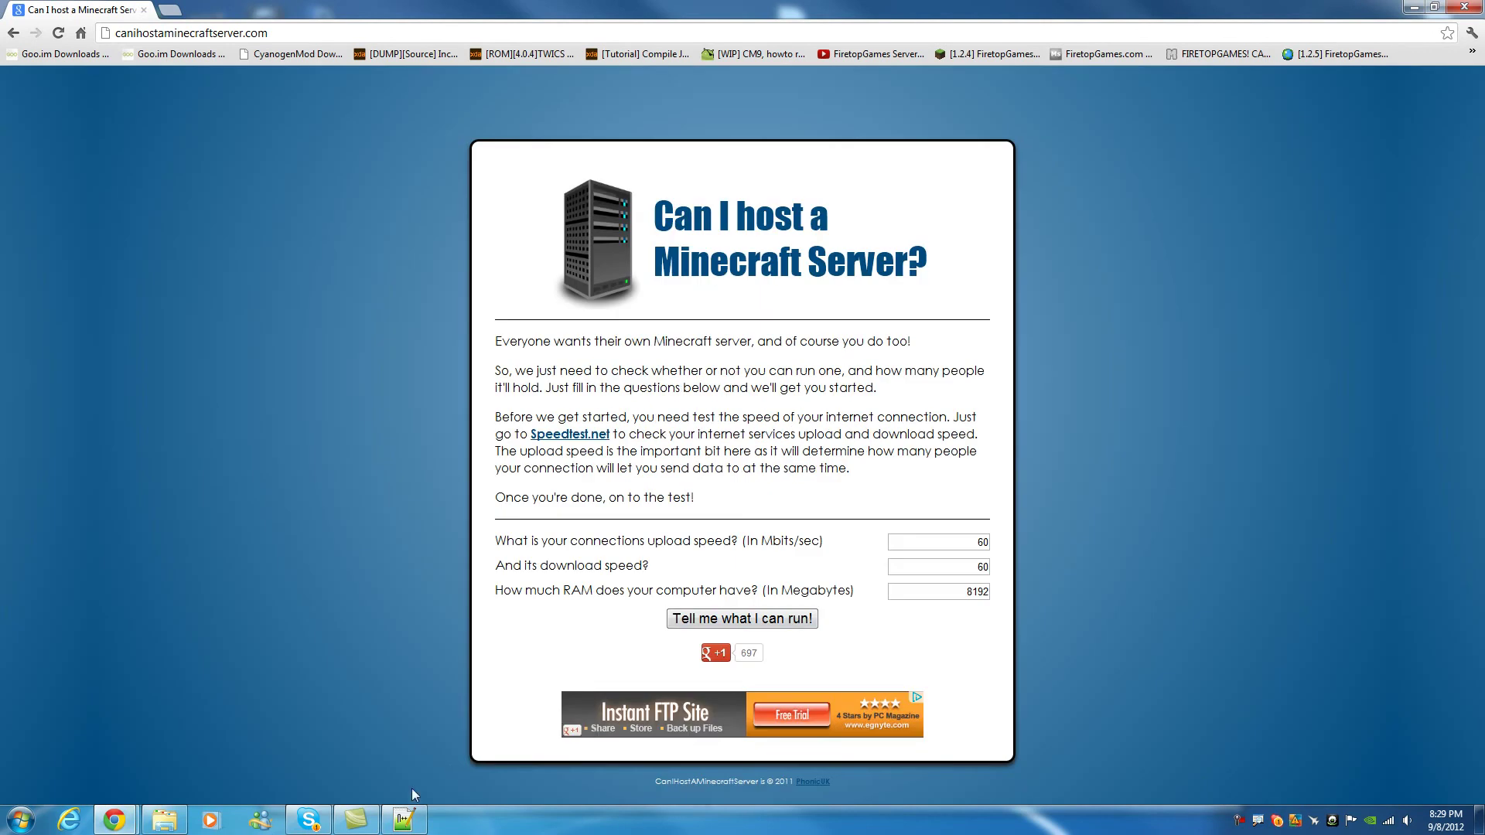
pyautogui.click(404, 820)
pyautogui.moveTo(438, 450); pyautogui.dragTo(50, 452)
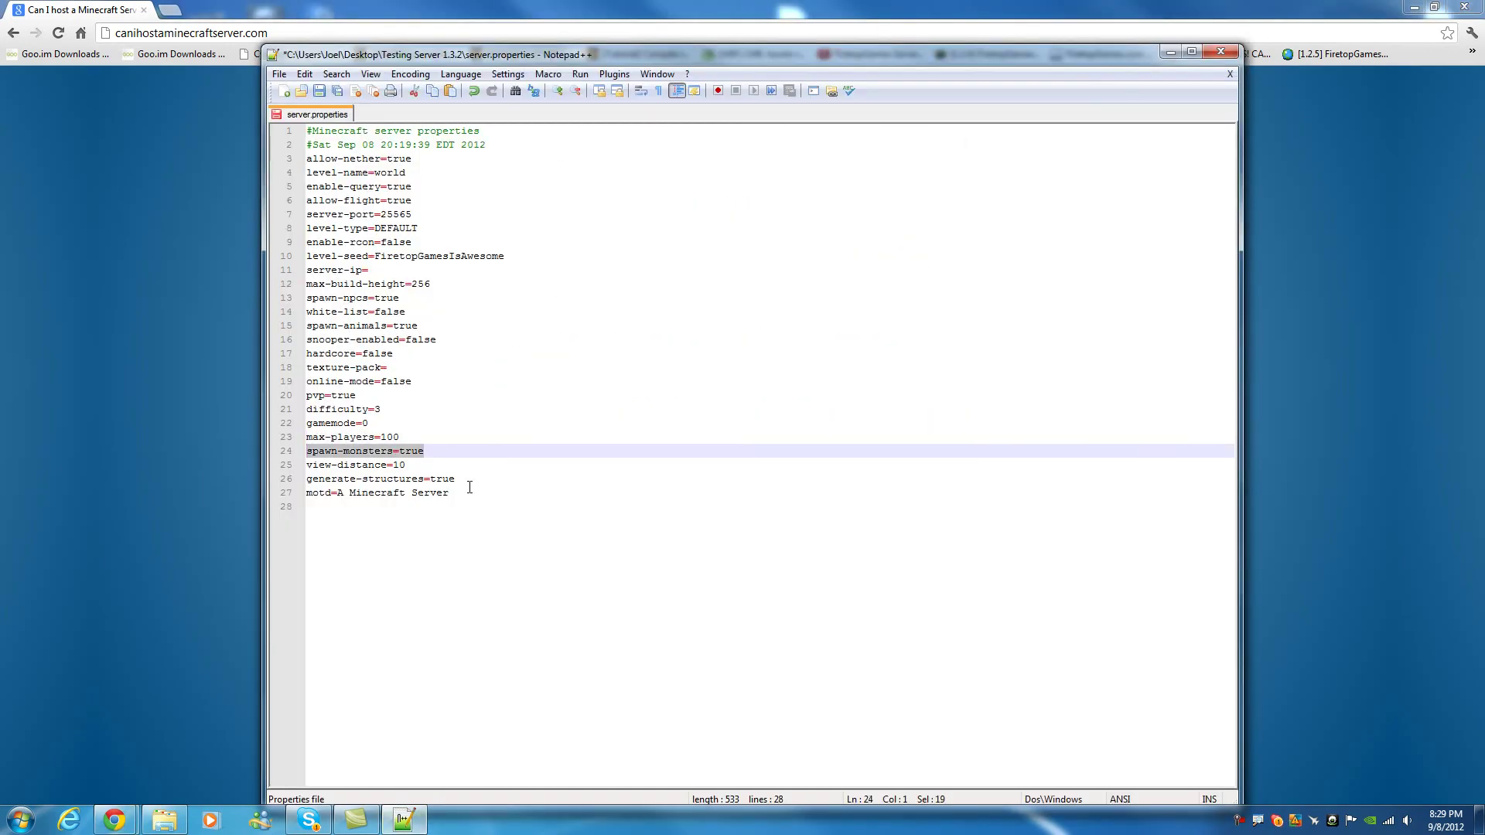
# Set the view-distance entry in server.properties to 8
pyautogui.moveTo(442, 450); pyautogui.dragTo(400, 451)
pyautogui.click(422, 465)
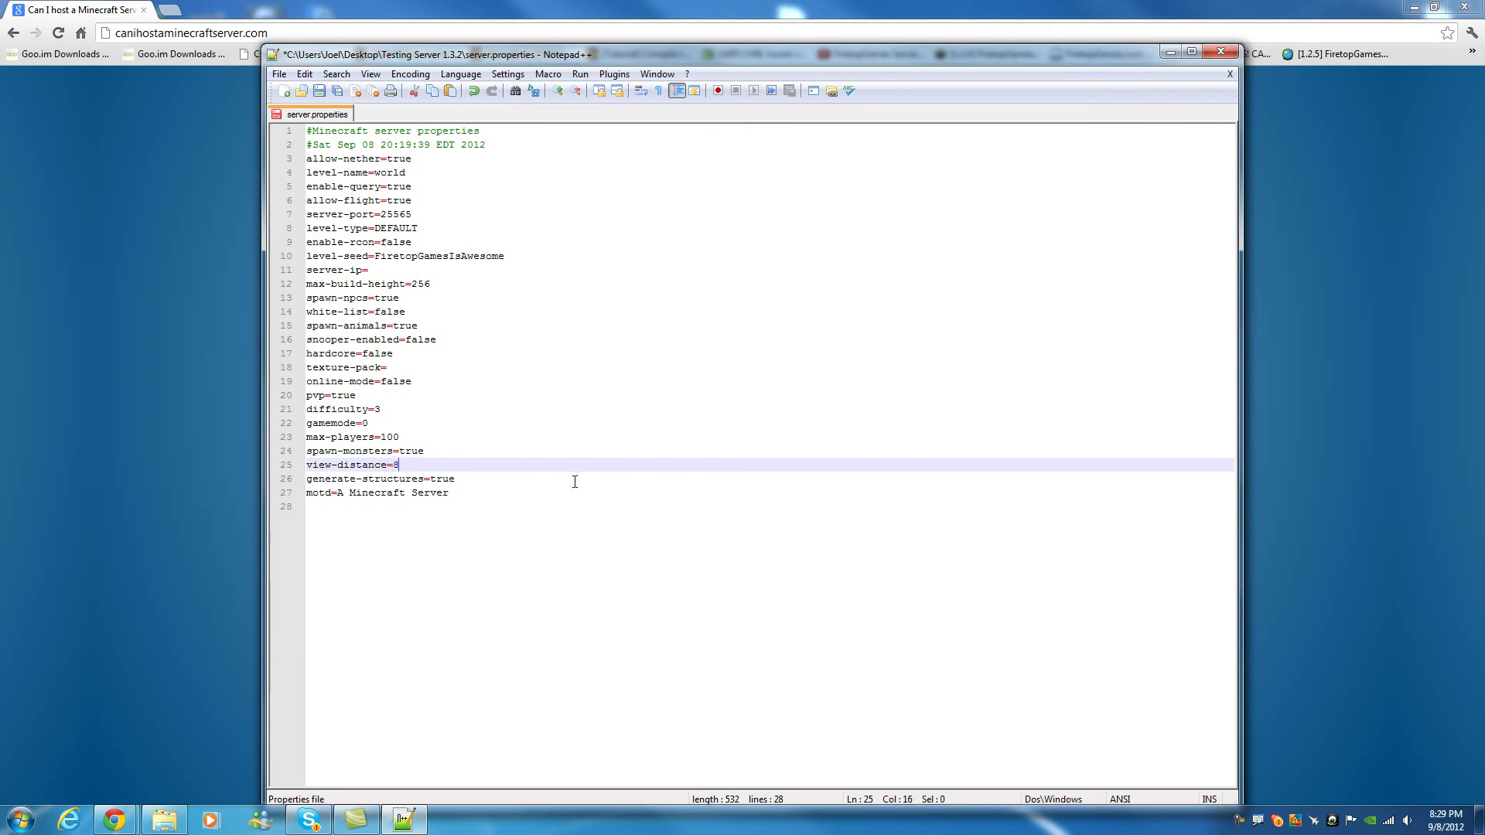
# Review the generate-structures, spawn-npcs and motd entries in server.properties
pyautogui.moveTo(455, 479); pyautogui.dragTo(306, 479)
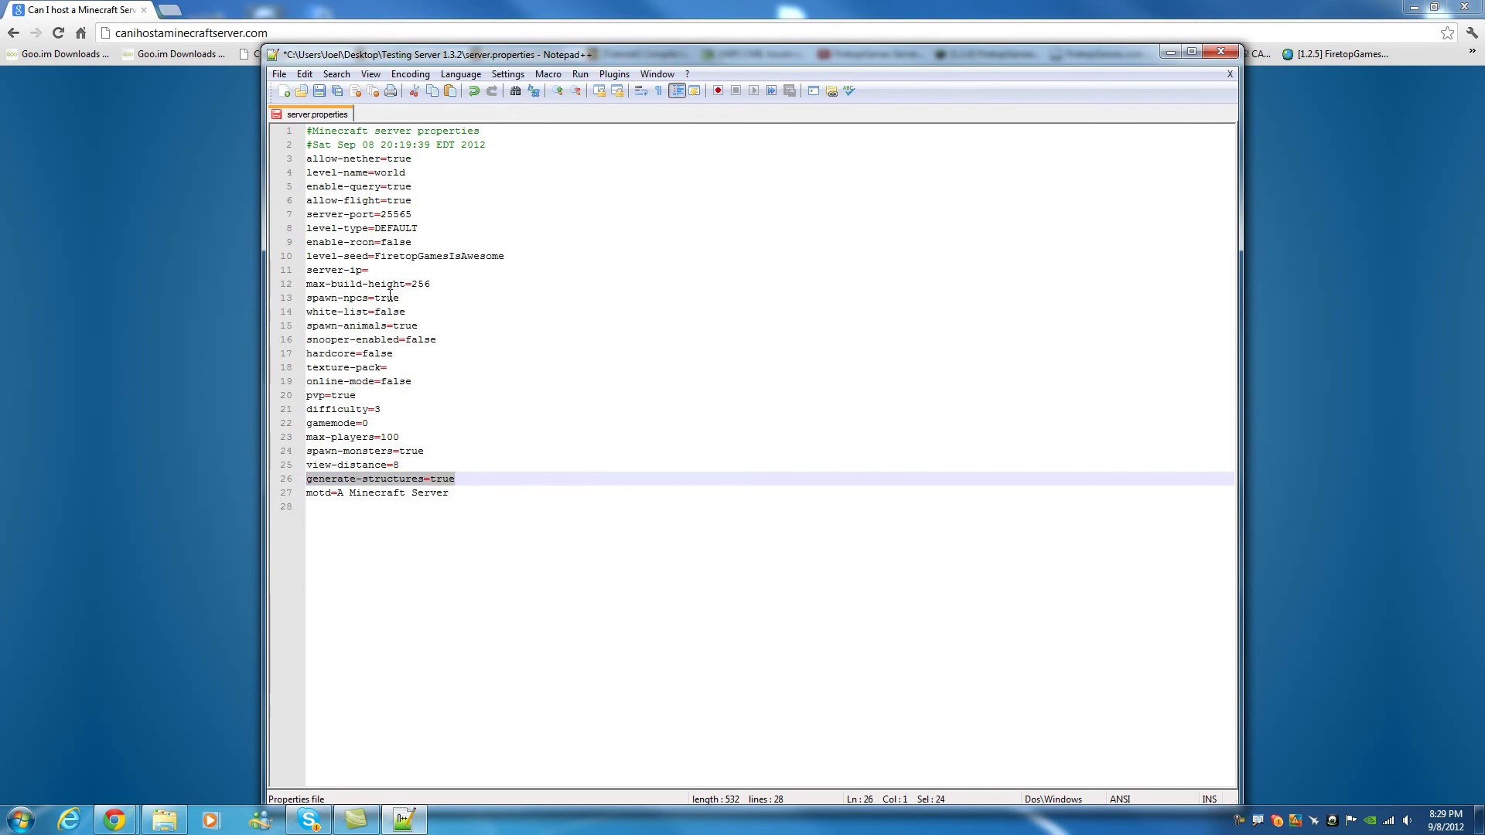
pyautogui.moveTo(424, 300); pyautogui.dragTo(305, 295)
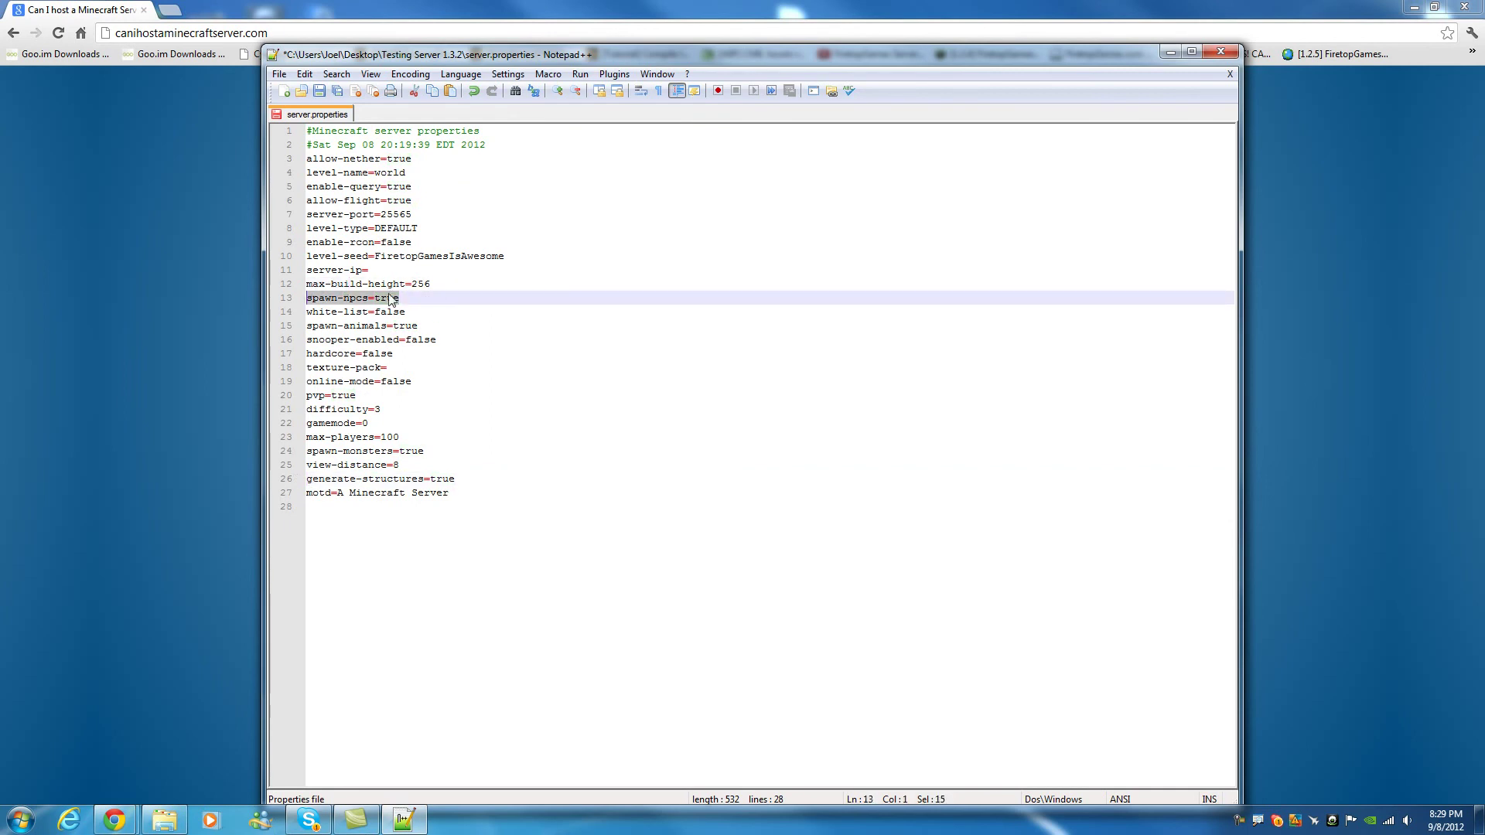
pyautogui.moveTo(457, 479); pyautogui.dragTo(296, 480)
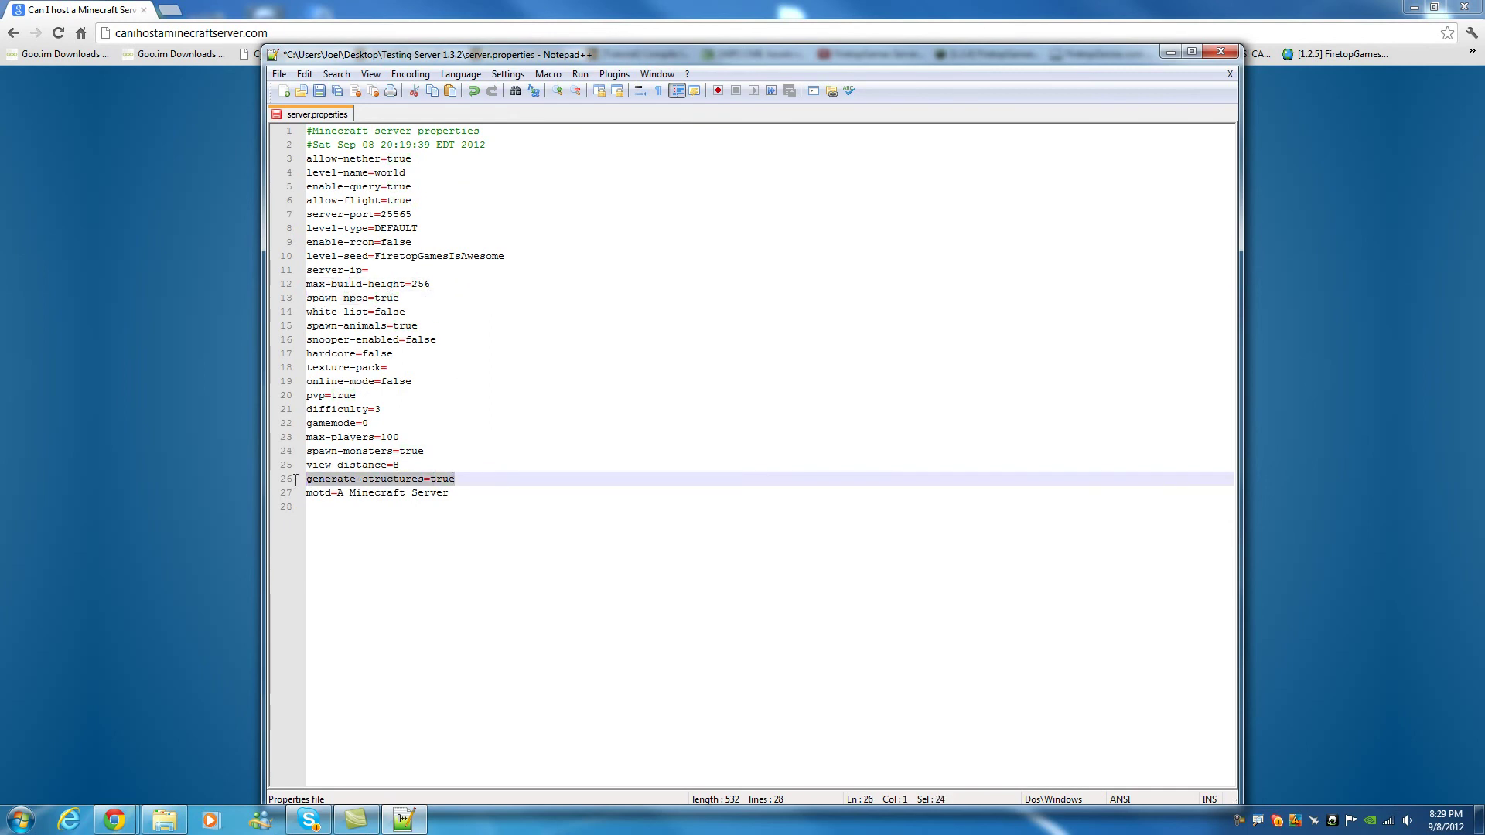
pyautogui.click(462, 481)
pyautogui.moveTo(442, 477); pyautogui.dragTo(343, 492)
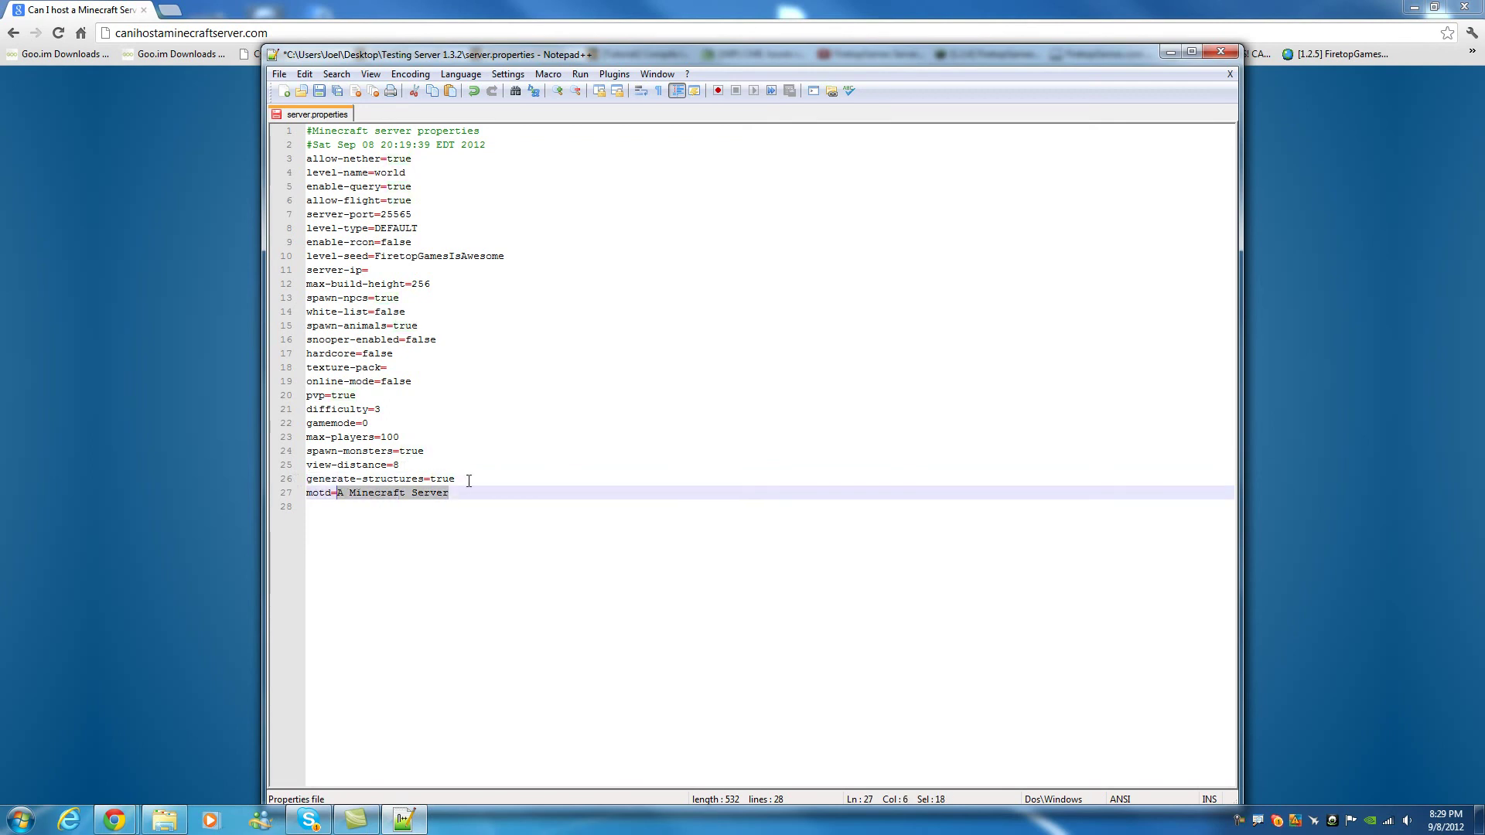
pyautogui.click(487, 504)
# Save server.properties and close both Notepad++ and the browser
pyautogui.moveTo(450, 492); pyautogui.dragTo(347, 494)
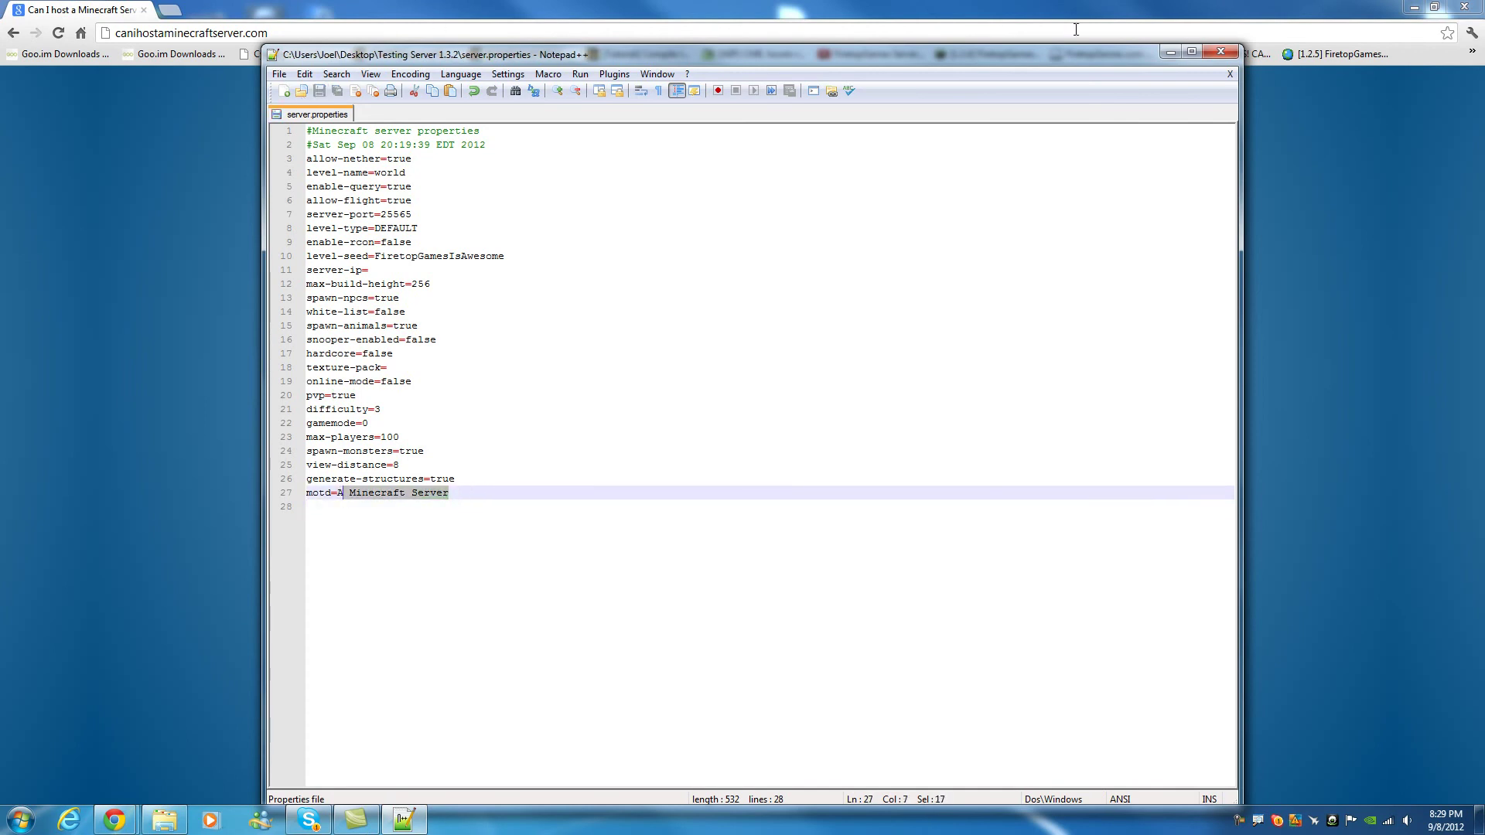
pyautogui.click(1220, 52)
pyautogui.click(1464, 7)
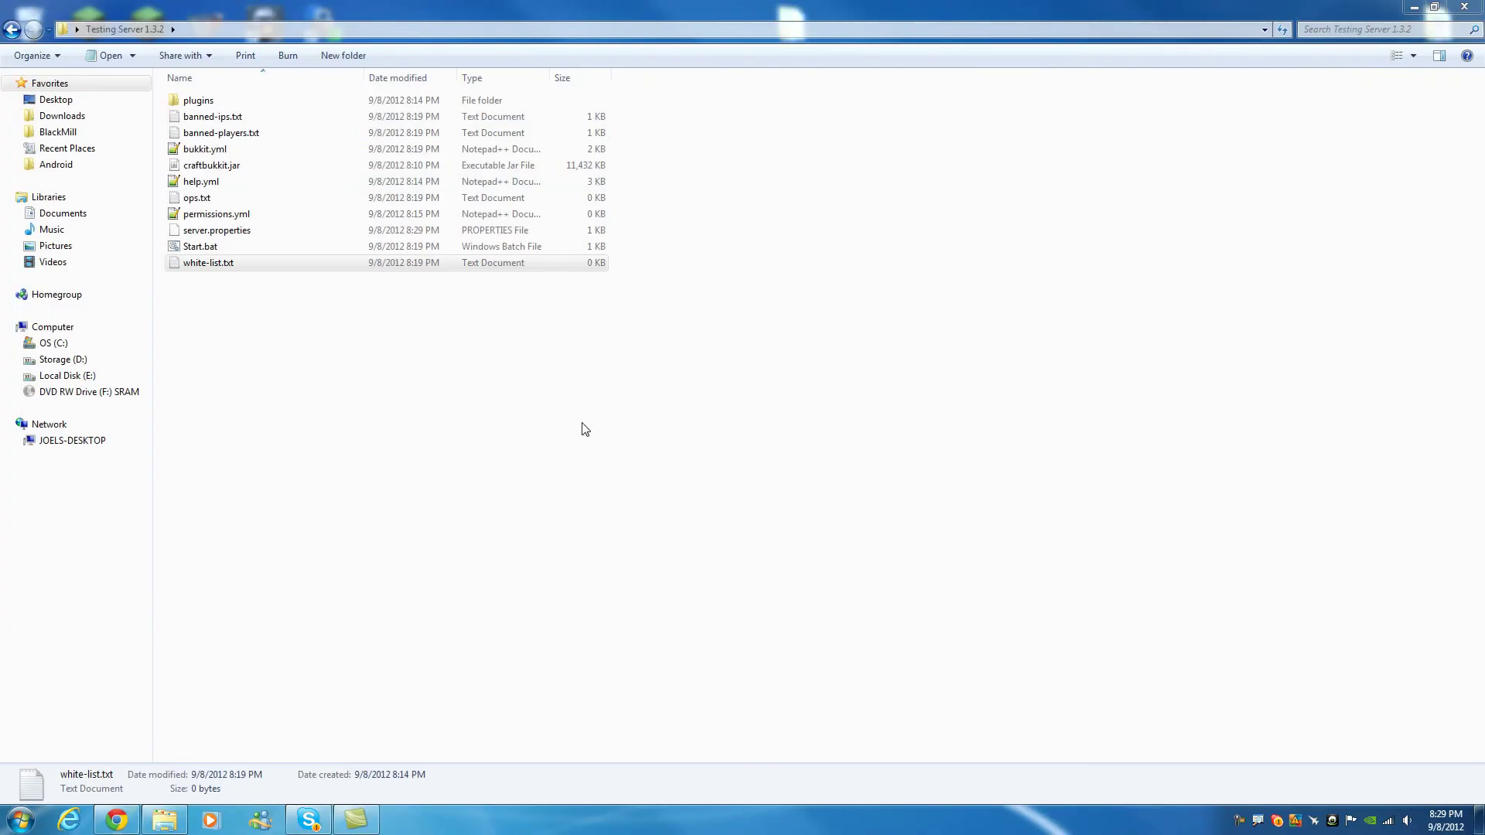
# Launch the server with Start.bat from the Testing Server 1.3.2 folder and arrange the console and folder windows so the desktop is accessible
pyautogui.doubleClick(215, 247)
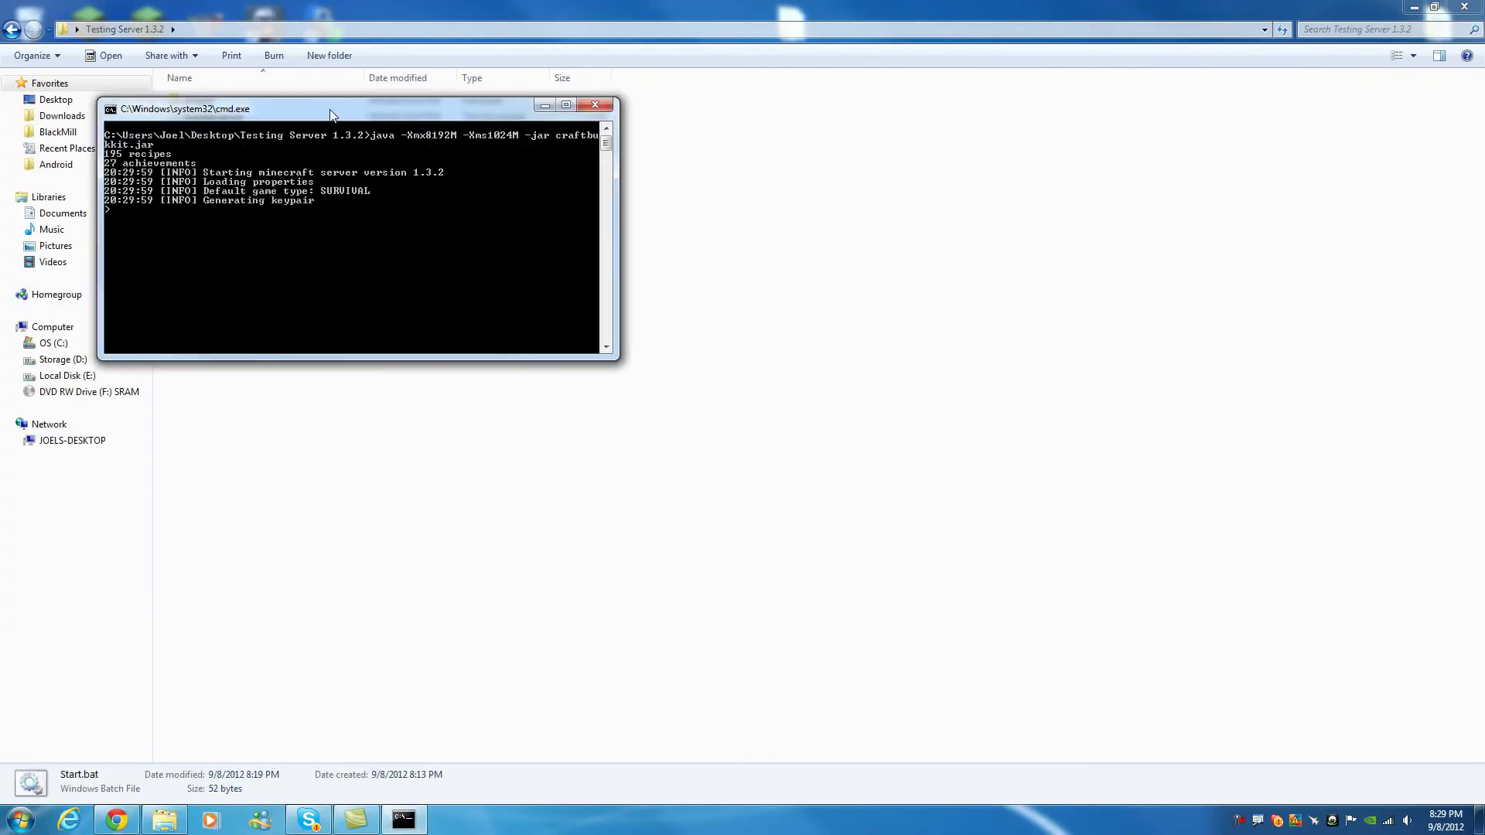
pyautogui.moveTo(335, 110); pyautogui.dragTo(836, 186)
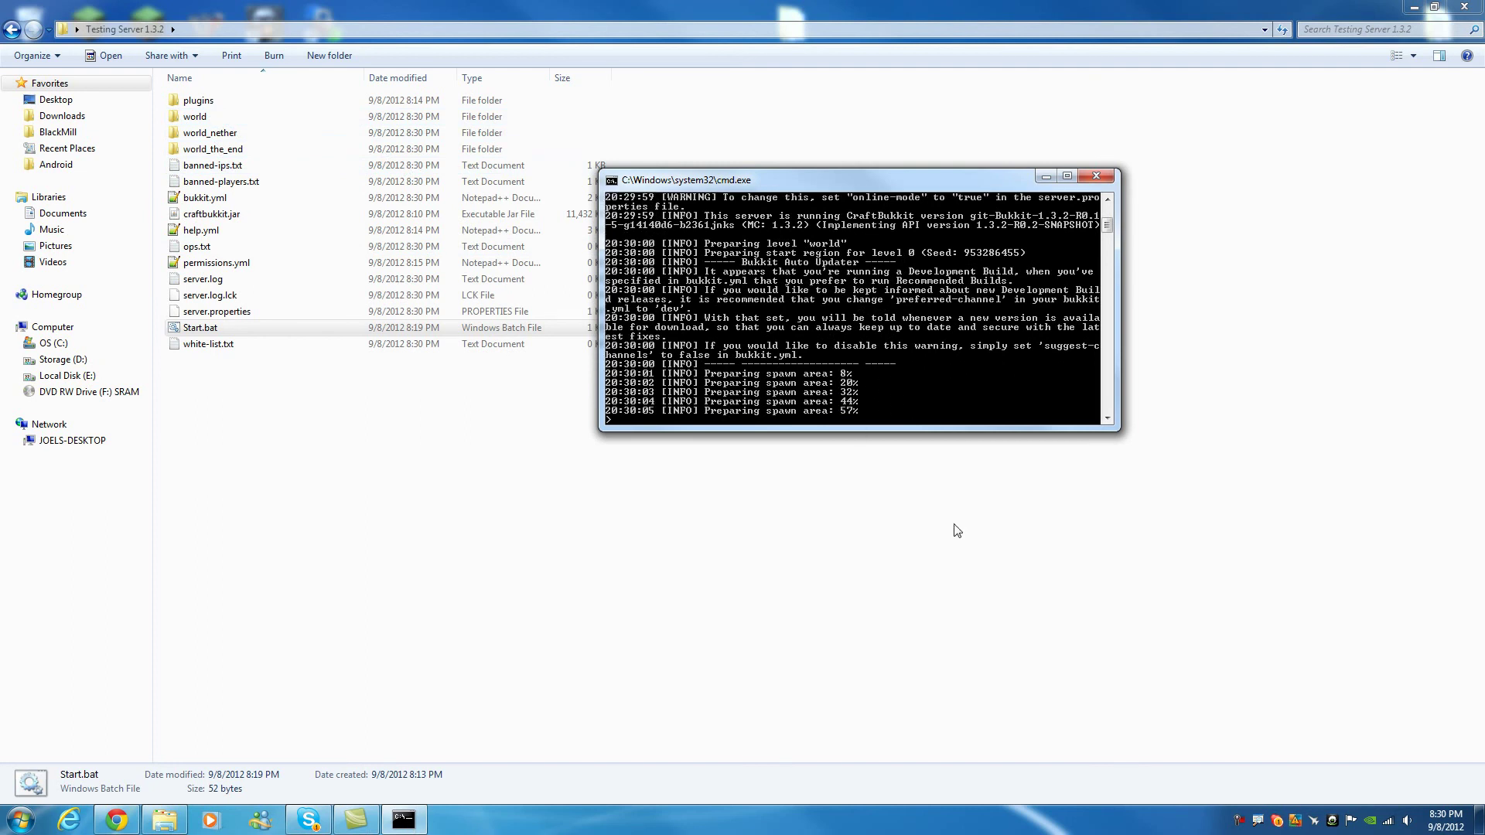
pyautogui.moveTo(713, 6); pyautogui.dragTo(353, 252)
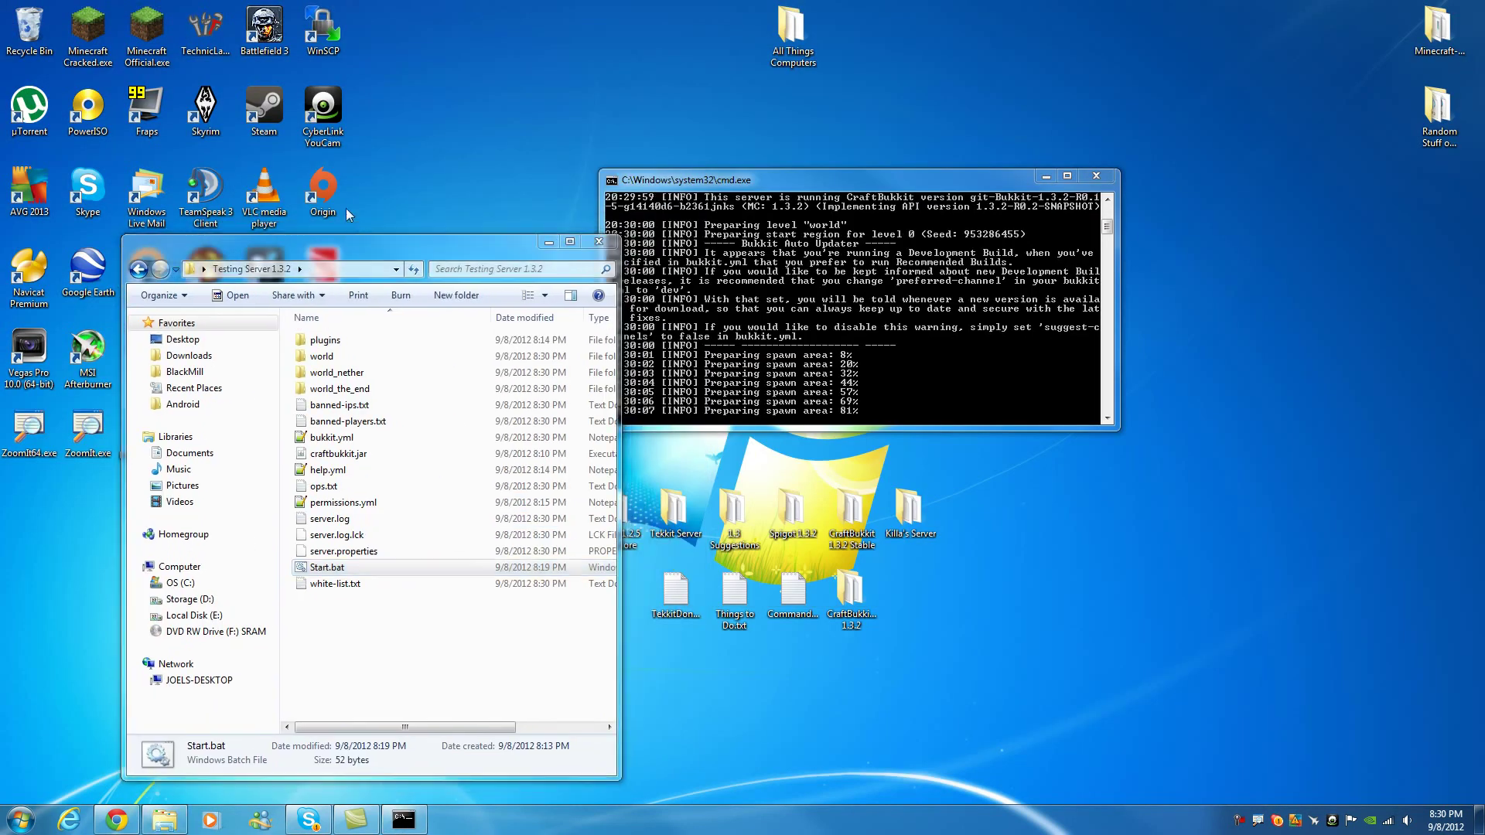
# Empty the Recycle Bin and confirm the permanent deletion
pyautogui.rightClick(33, 39)
pyautogui.click(85, 77)
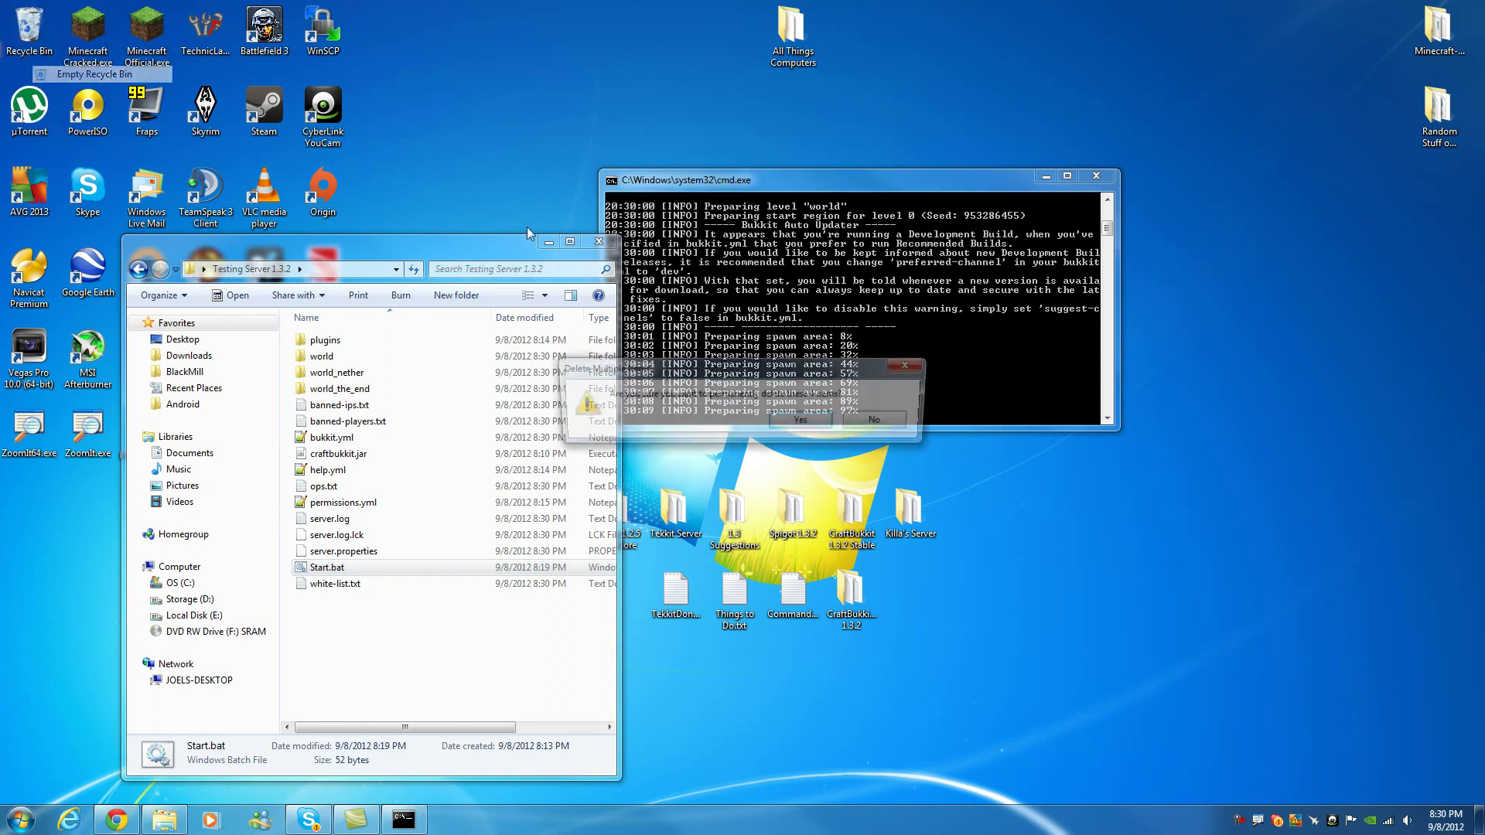
pyautogui.click(800, 422)
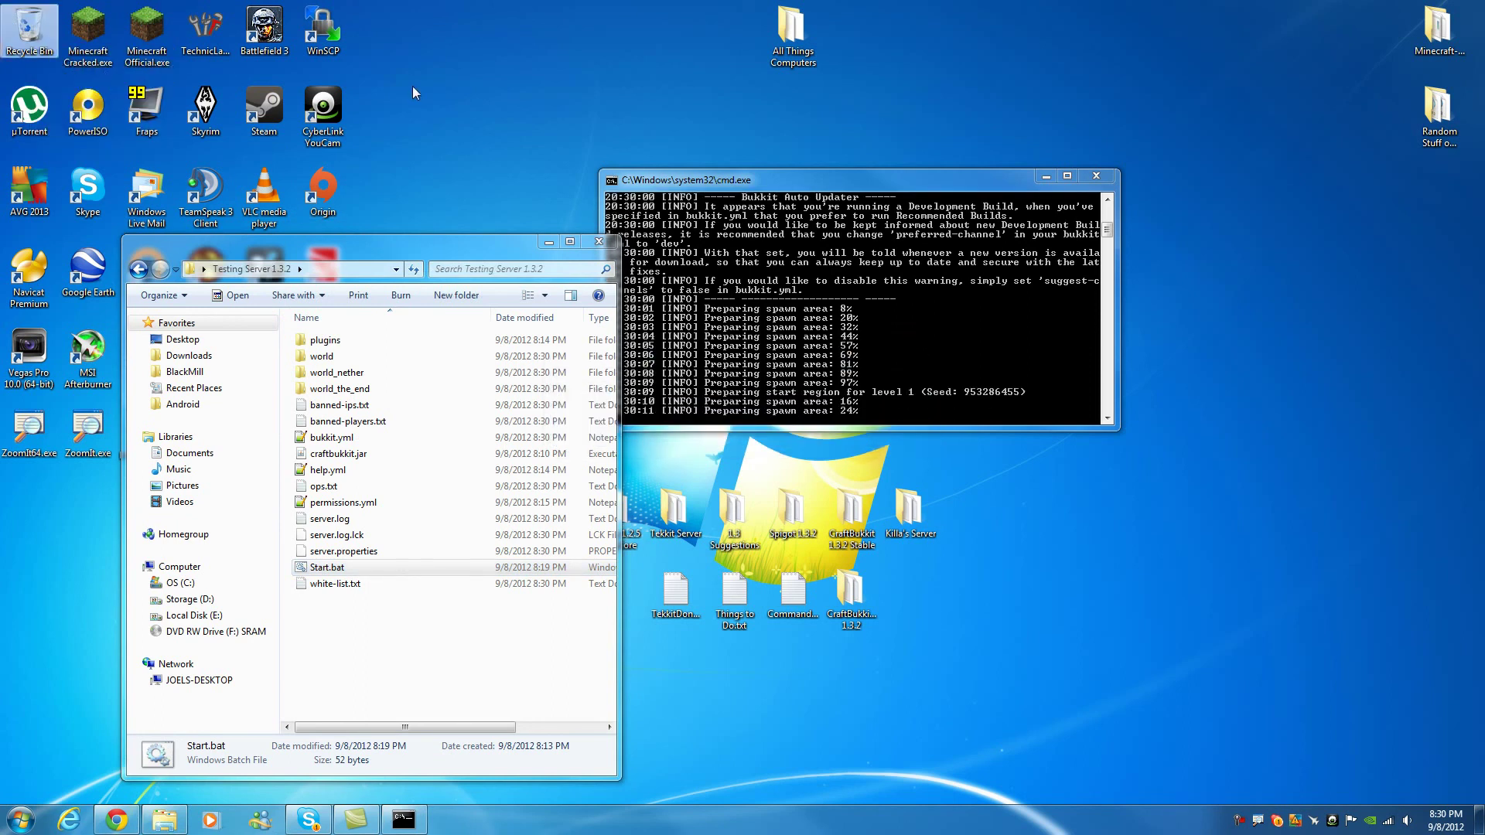
# Run Minecraft Official.exe, log in with the account password, and place the game and server console windows side by side
pyautogui.doubleClick(147, 32)
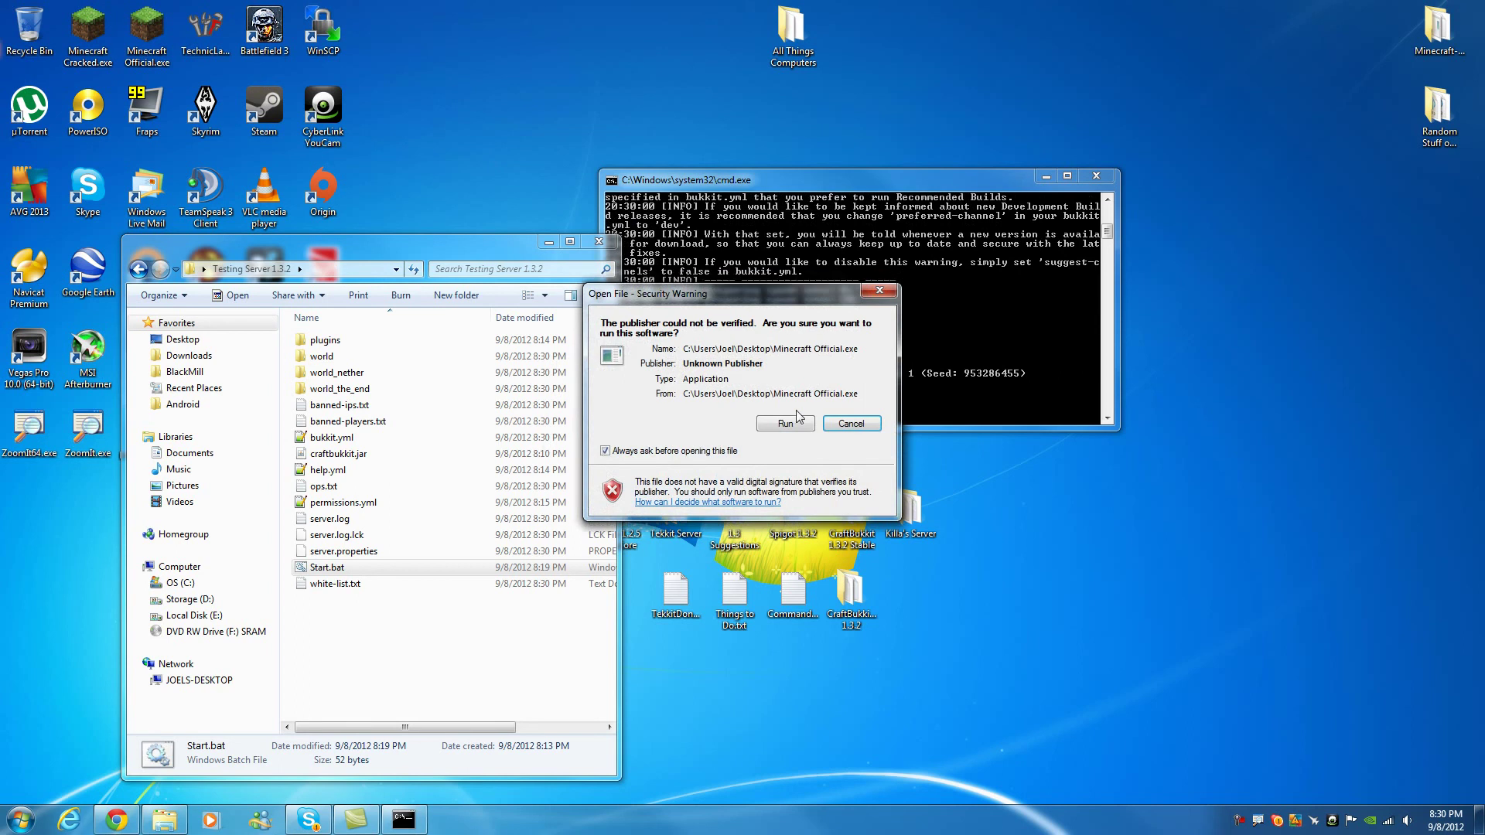
pyautogui.click(796, 422)
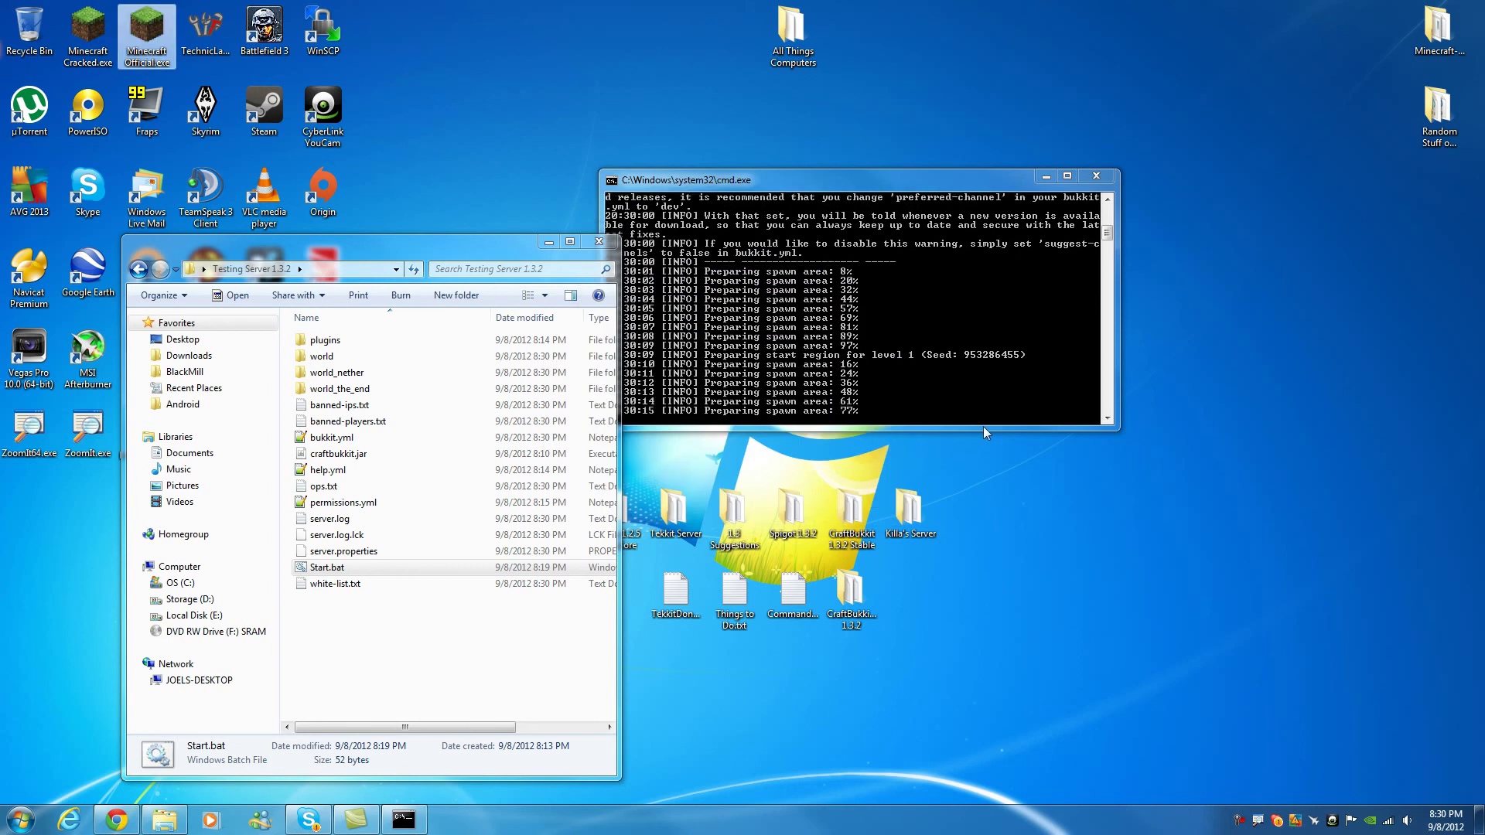
pyautogui.press('BackSpace')
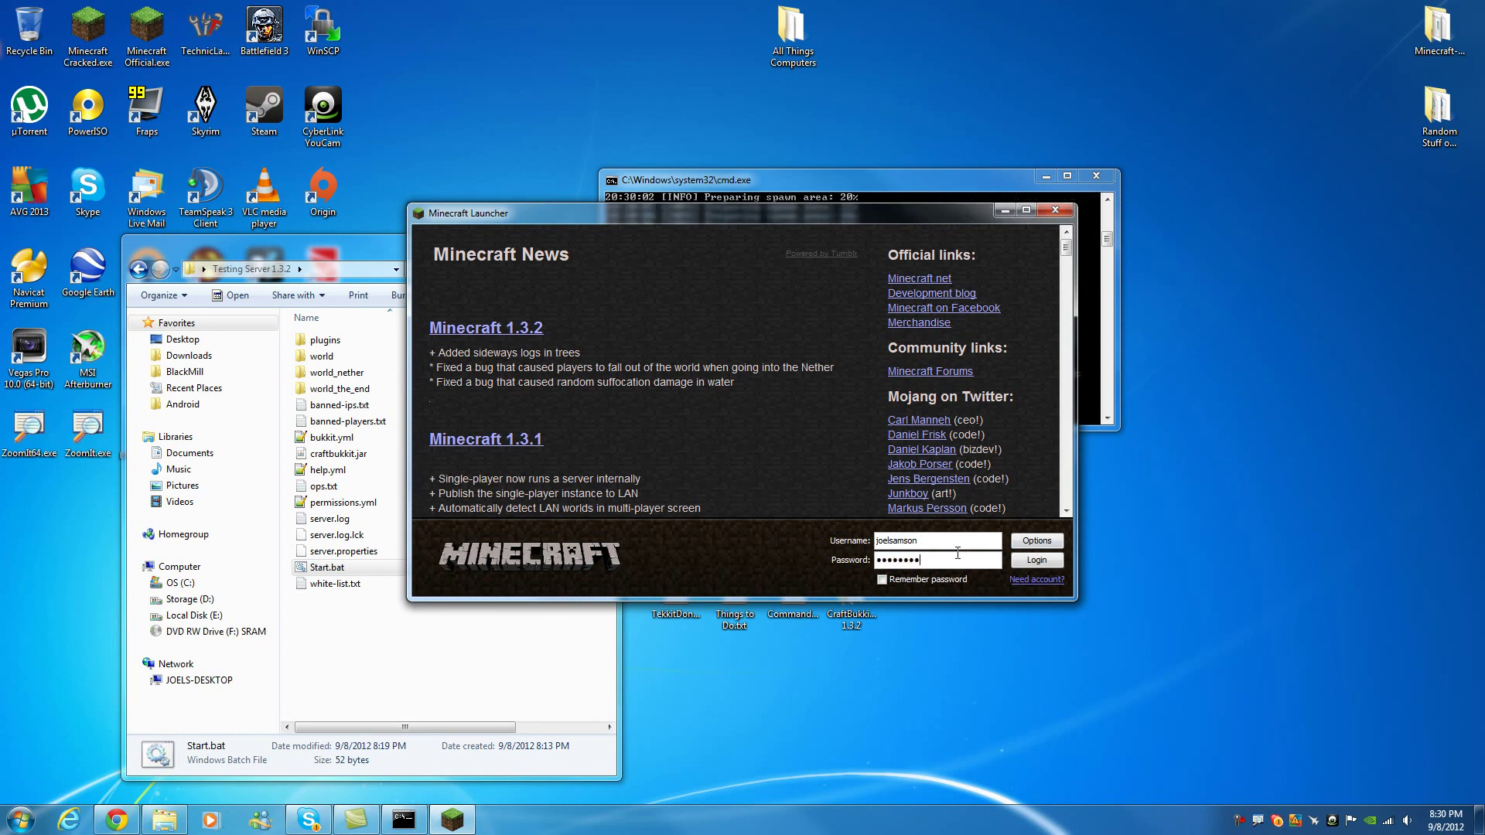
pyautogui.click(1031, 567)
pyautogui.moveTo(925, 220); pyautogui.dragTo(654, 294)
pyautogui.moveTo(945, 182); pyautogui.dragTo(1170, 242)
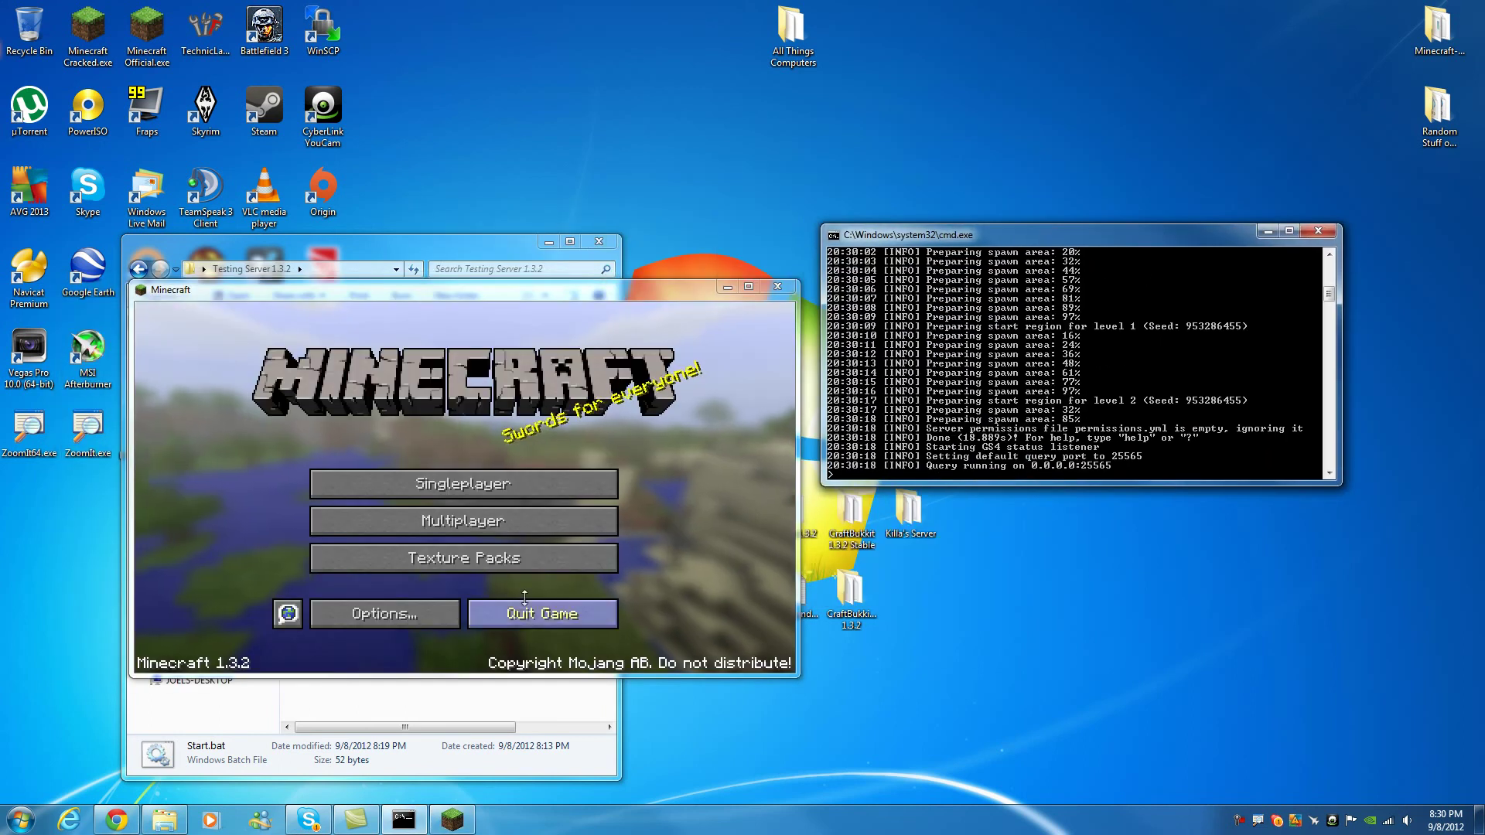
# Join the test server from the multiplayer screen using Direct Connect with the address localhost
pyautogui.click(512, 517)
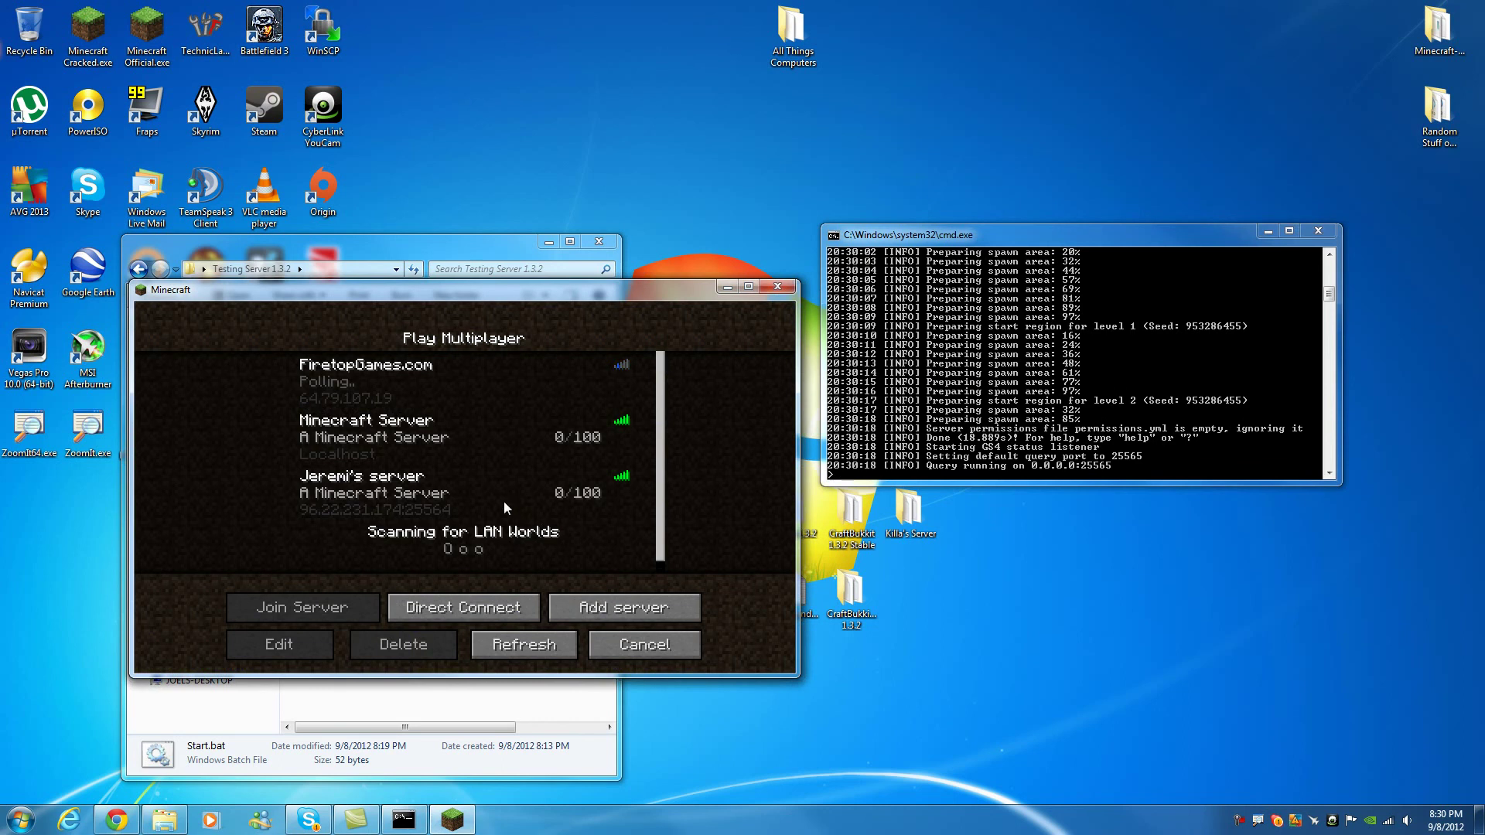
pyautogui.click(368, 437)
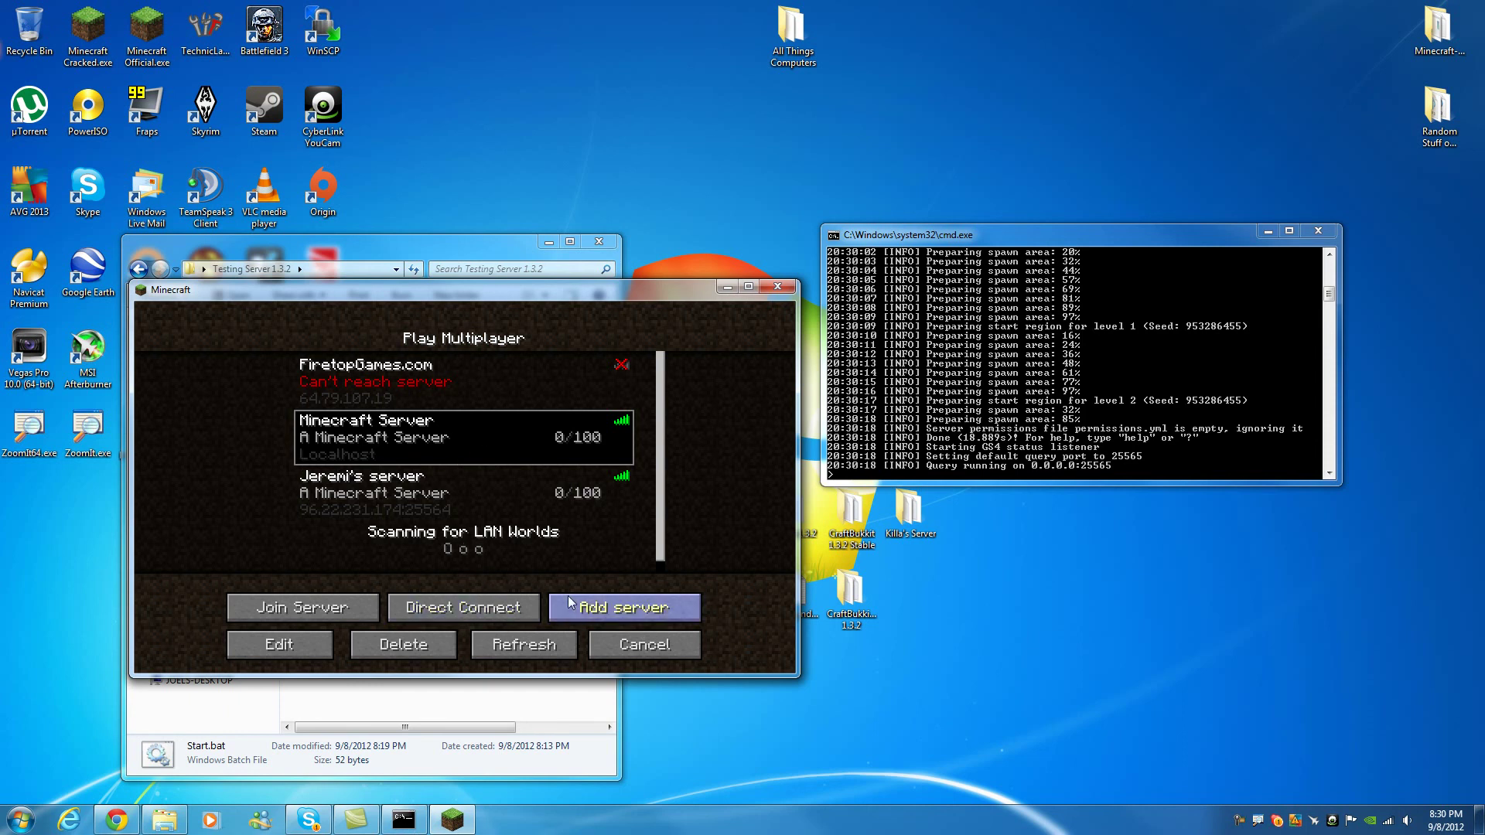
pyautogui.click(495, 607)
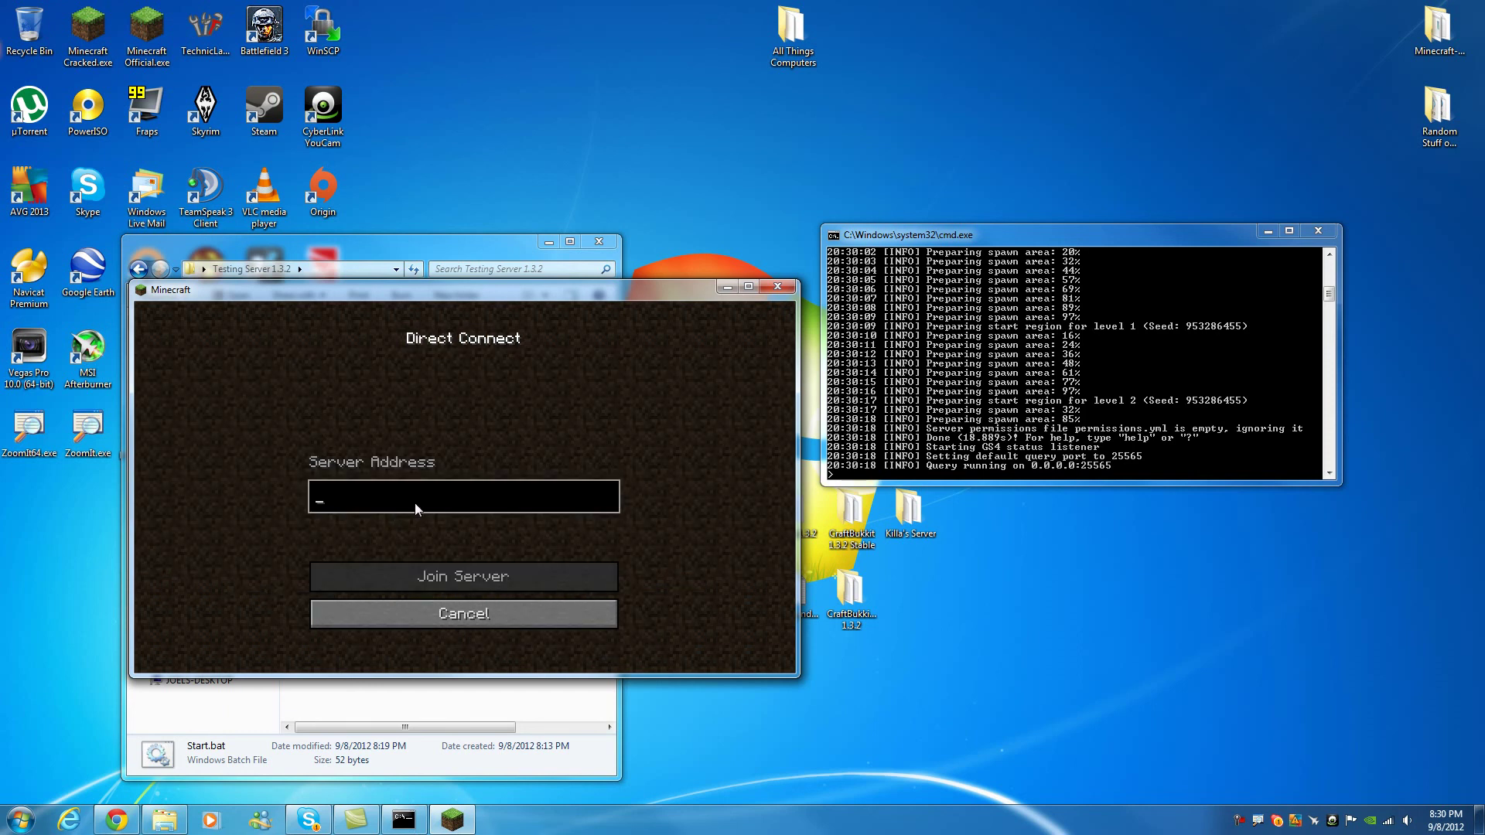
pyautogui.write('locahost')
pyautogui.press('BackSpace')
pyautogui.press('BackSpace')
pyautogui.press('BackSpace')
pyautogui.press('BackSpace')
pyautogui.write('lhost')
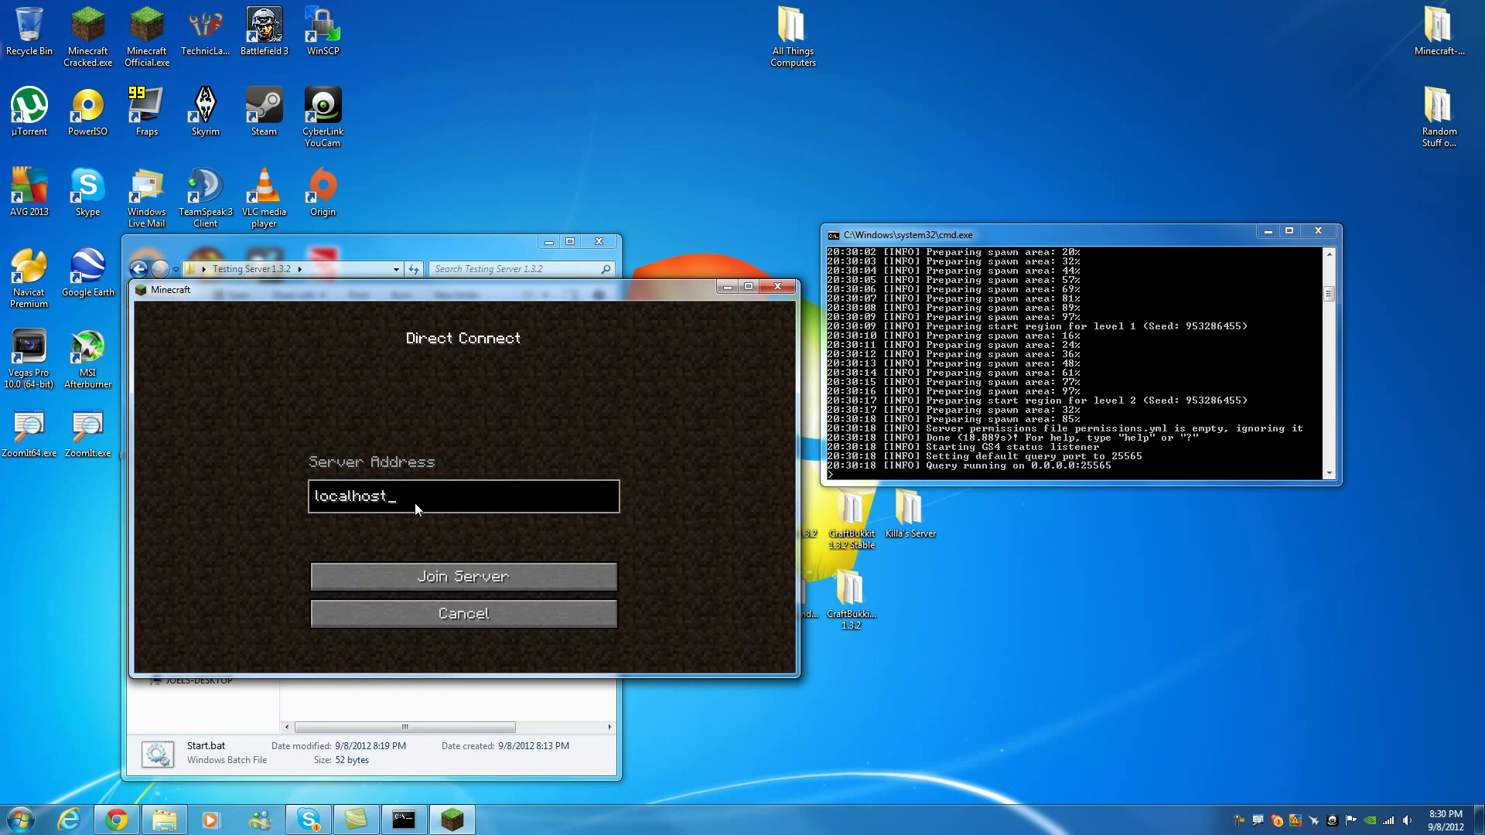
pyautogui.click(536, 588)
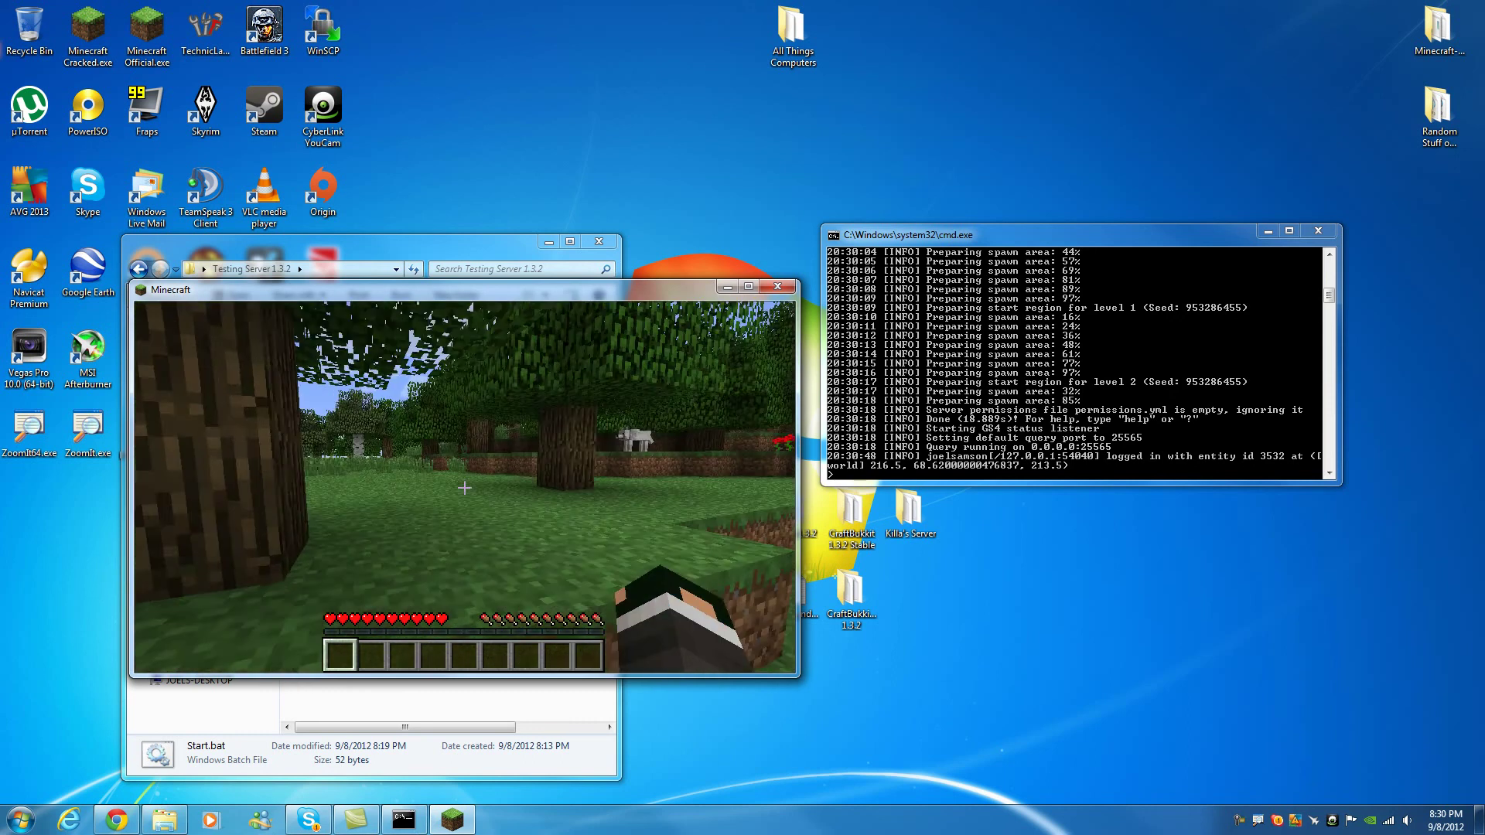
# Check the in-game chat and the server console for the player's login entry
pyautogui.press('t')
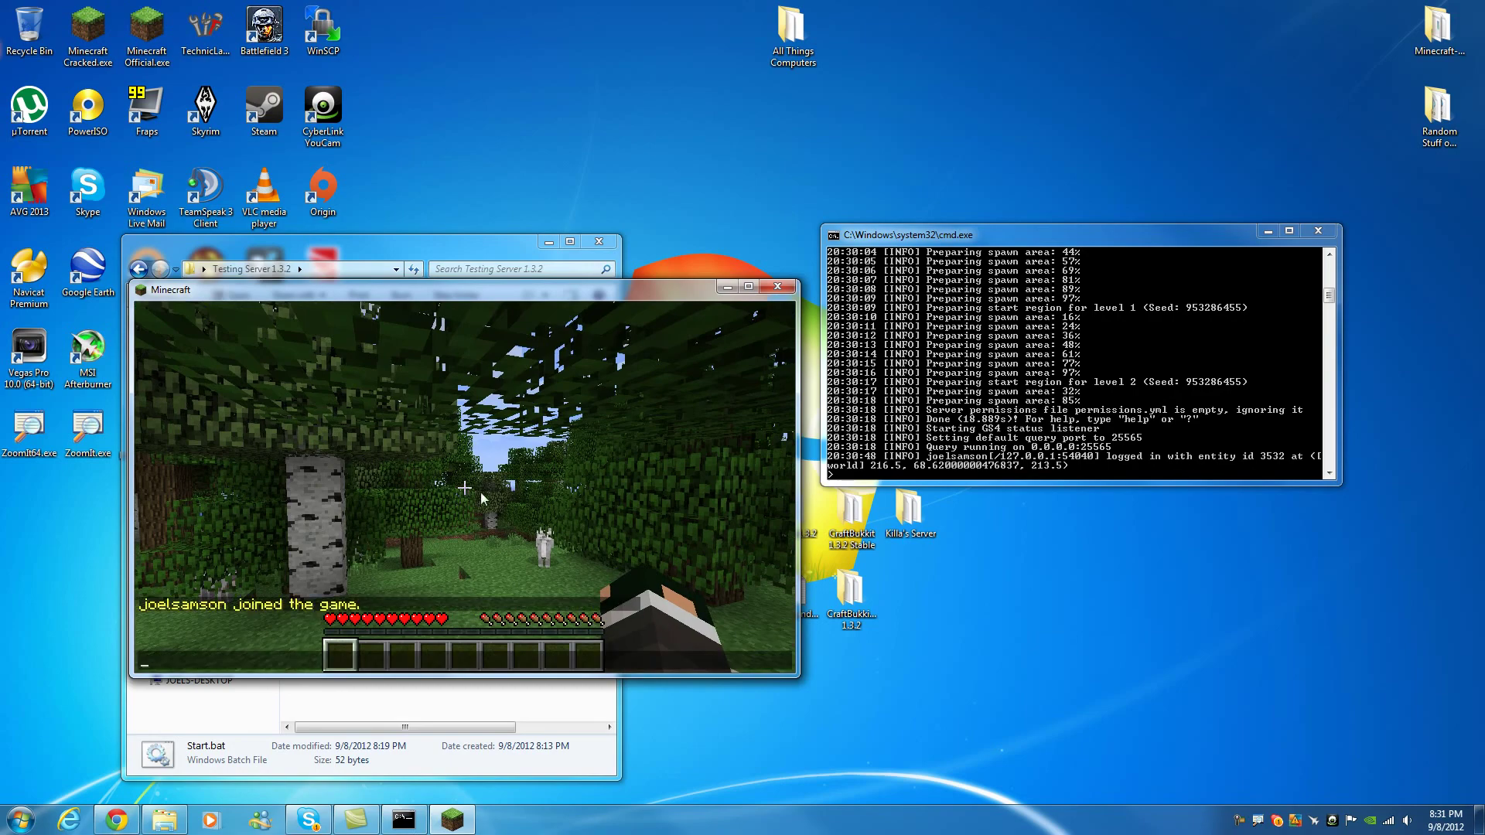
pyautogui.click(1134, 427)
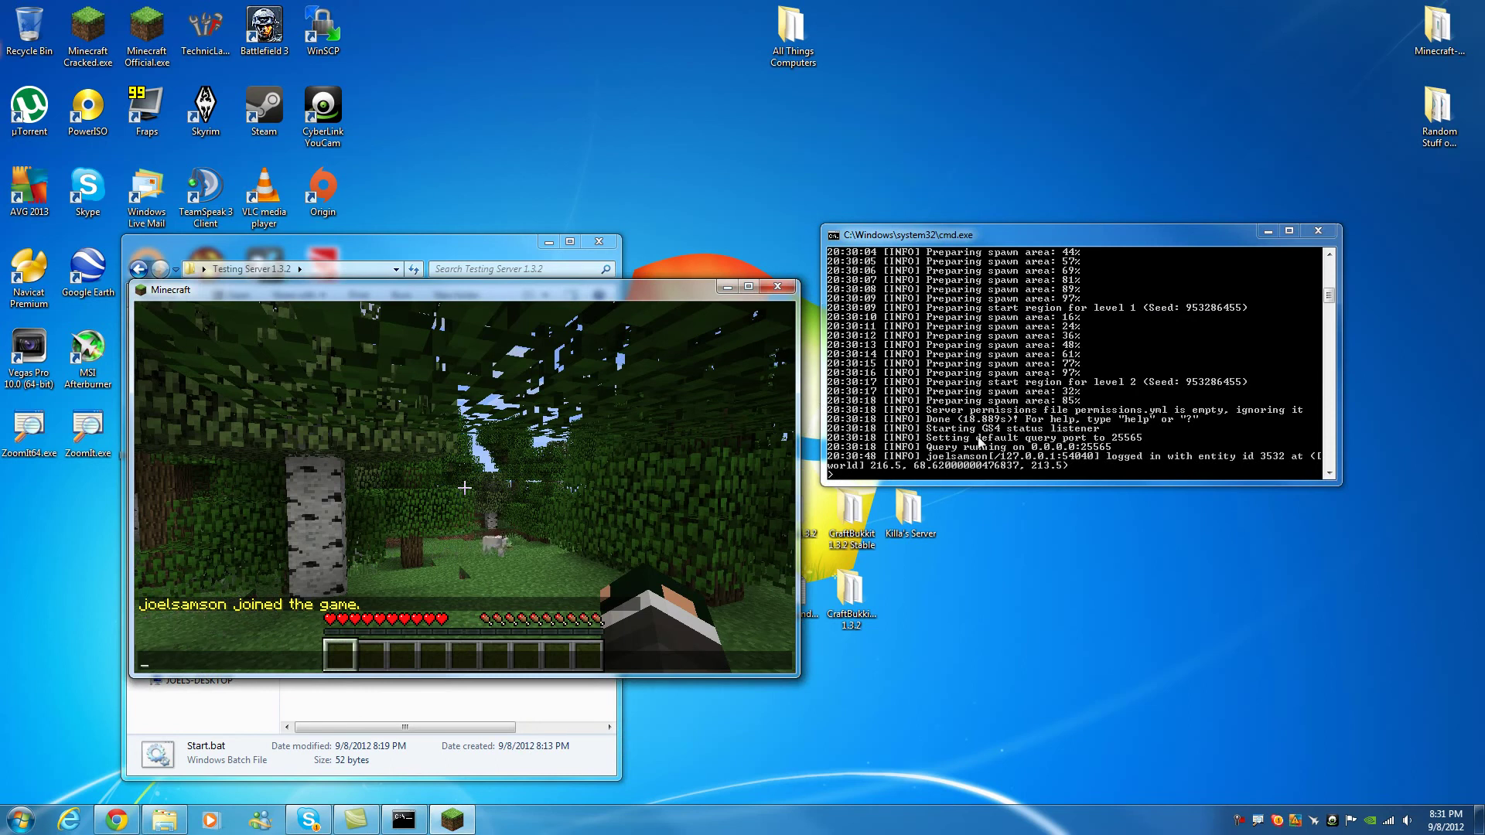
pyautogui.press('Escape')
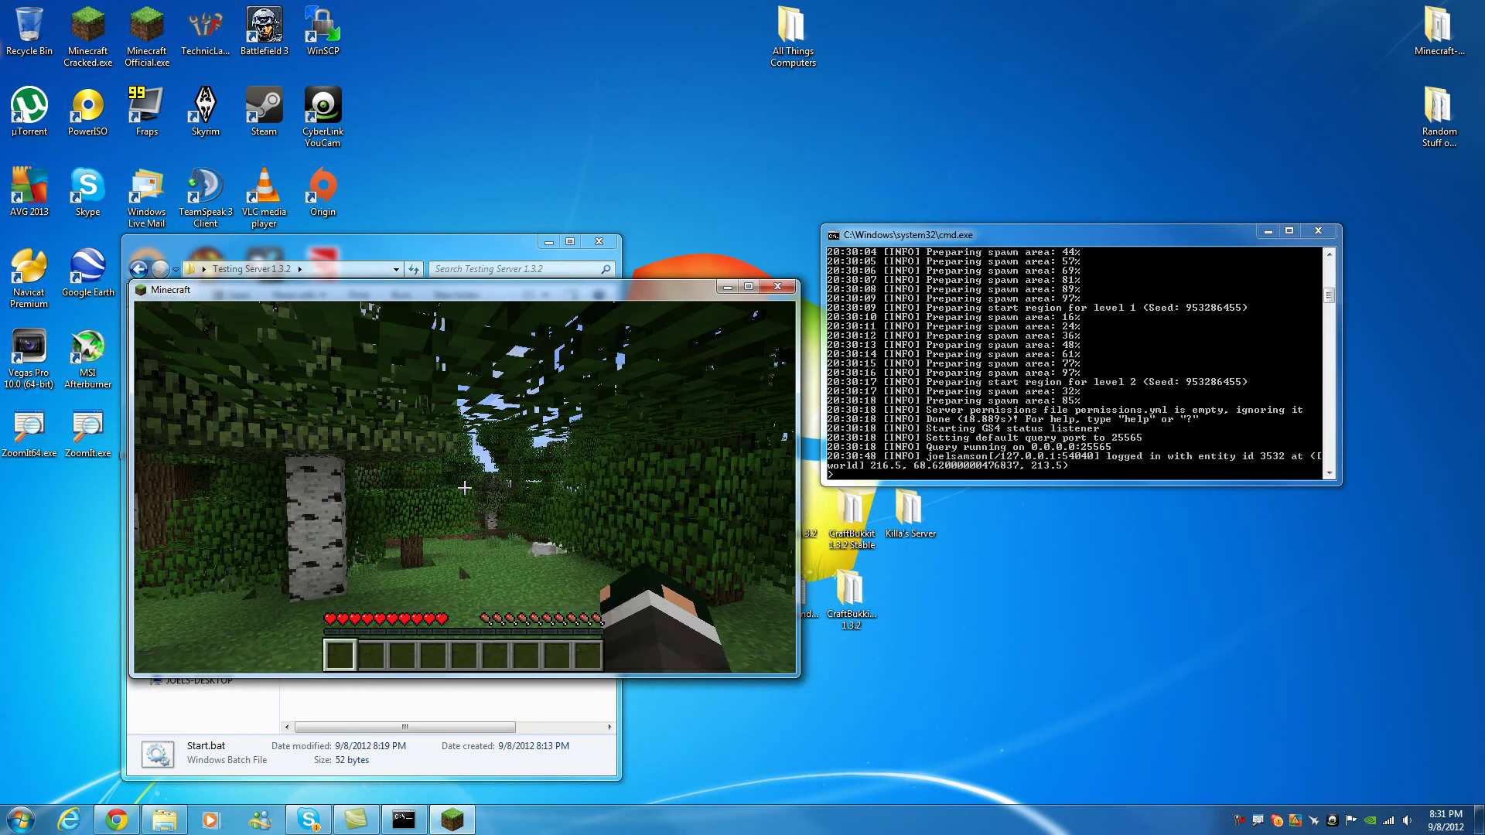
# Try the /stop command in the game chat and list the server's plugins with /pl
pyautogui.press('t')
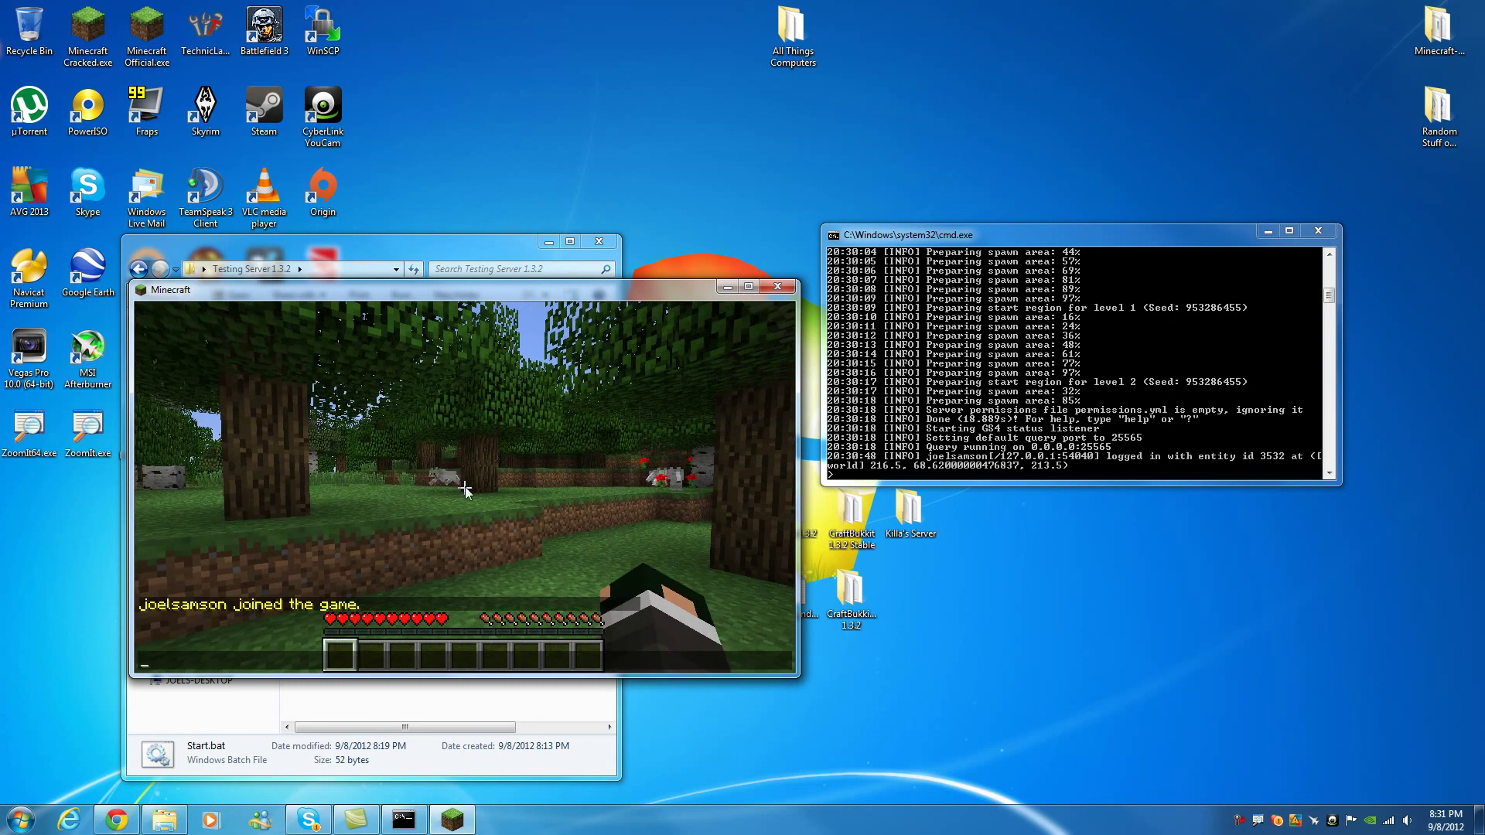
pyautogui.write('/stop')
pyautogui.press('Return')
pyautogui.write('/pl')
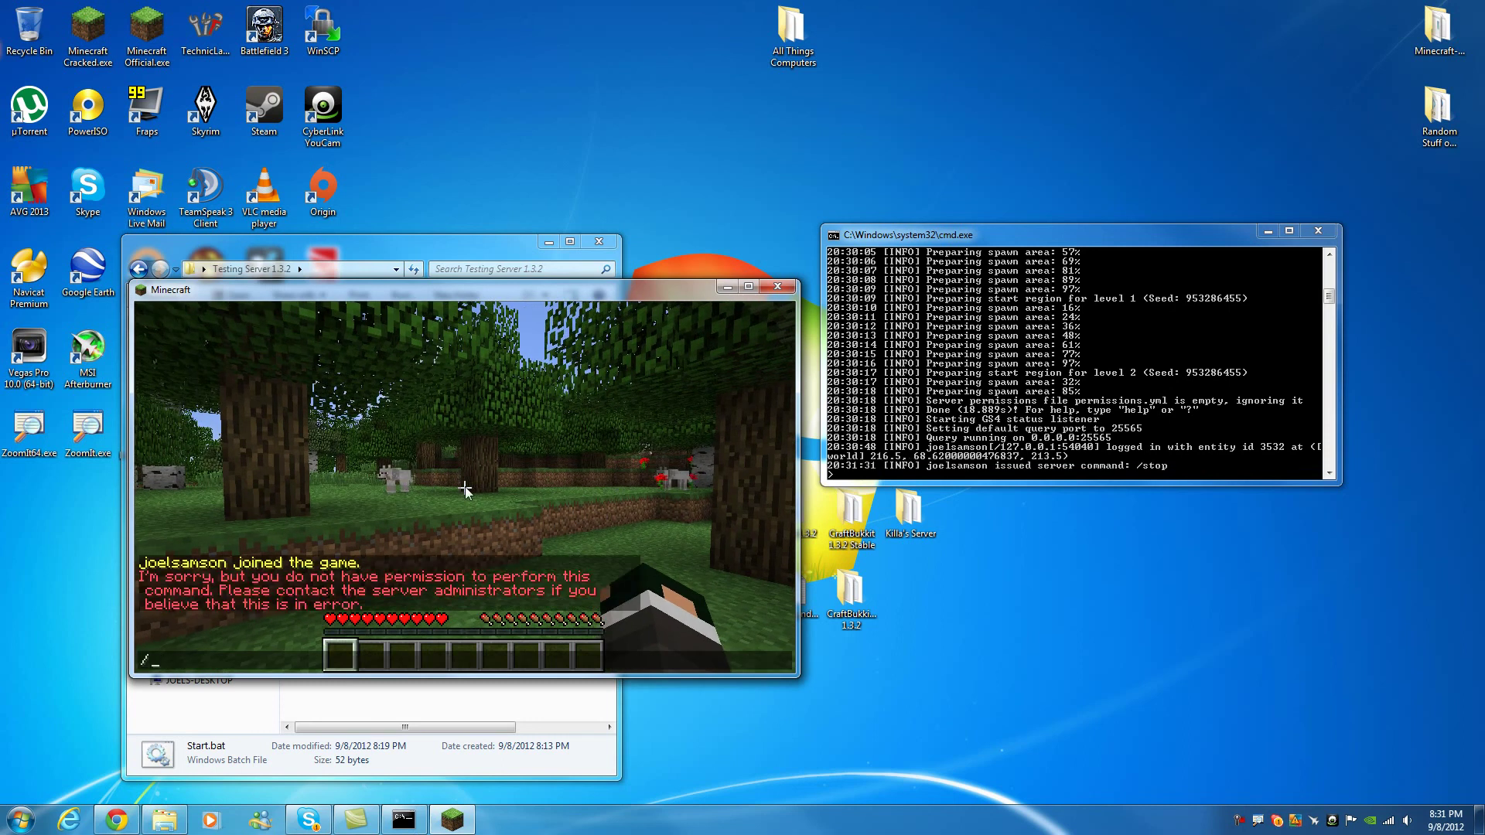
pyautogui.press('Return')
pyautogui.press('t')
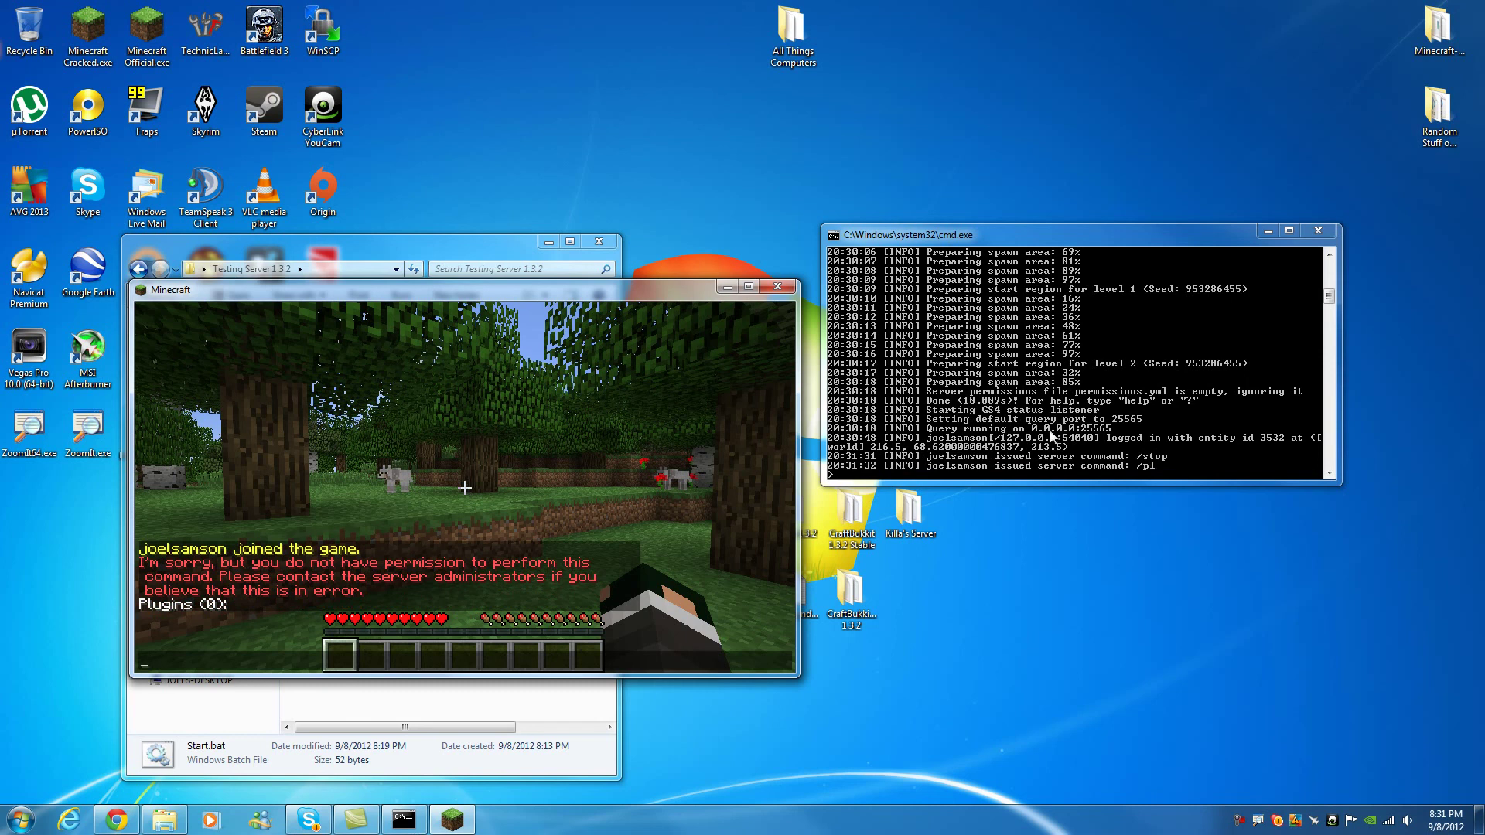
# Switch to the server console and grant operator status to the player's username with the op command
pyautogui.hotkey('alt', 'Tab')
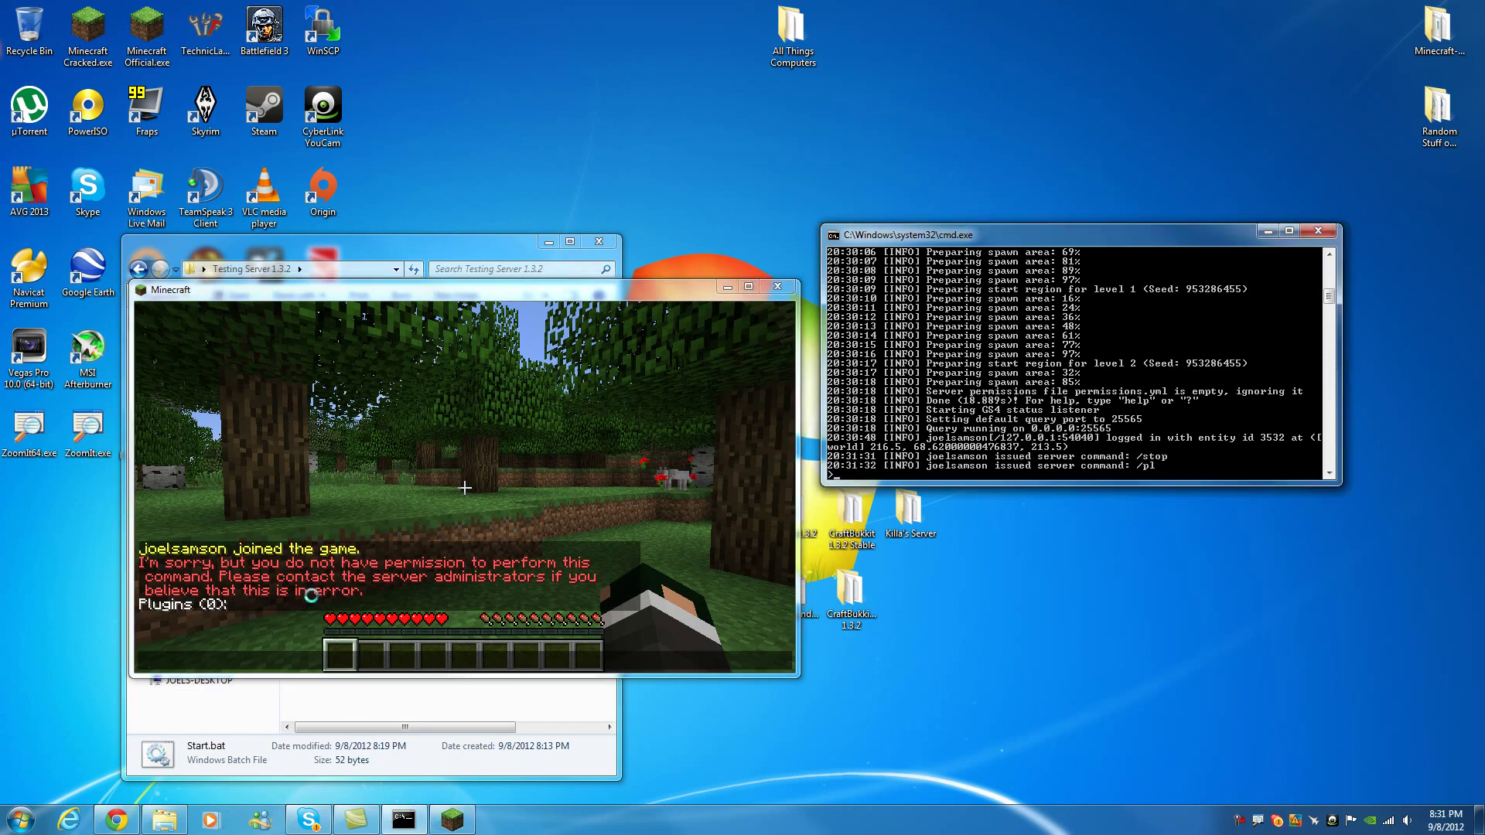
pyautogui.click(280, 606)
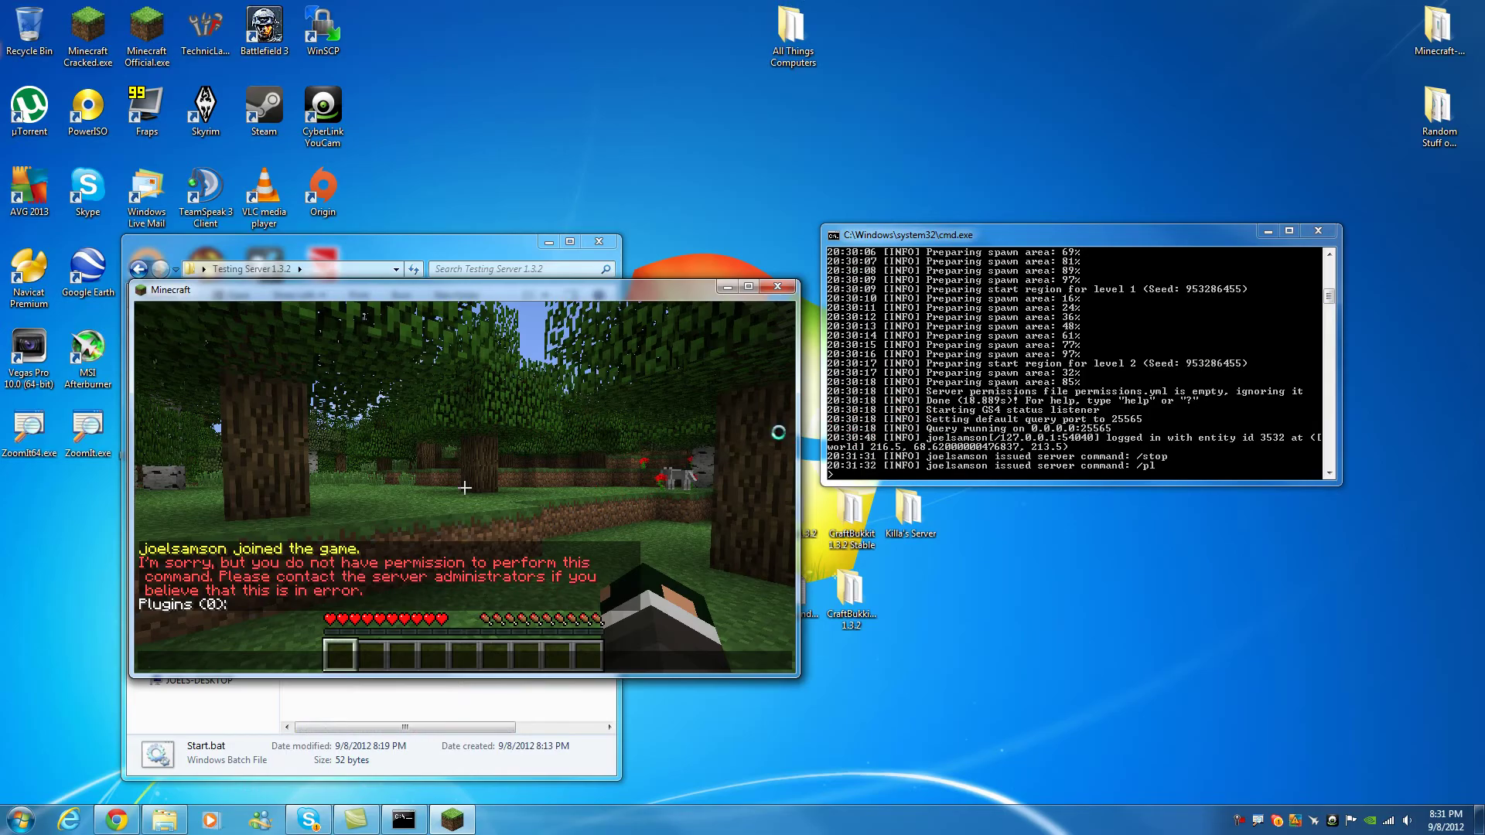
pyautogui.click(1079, 396)
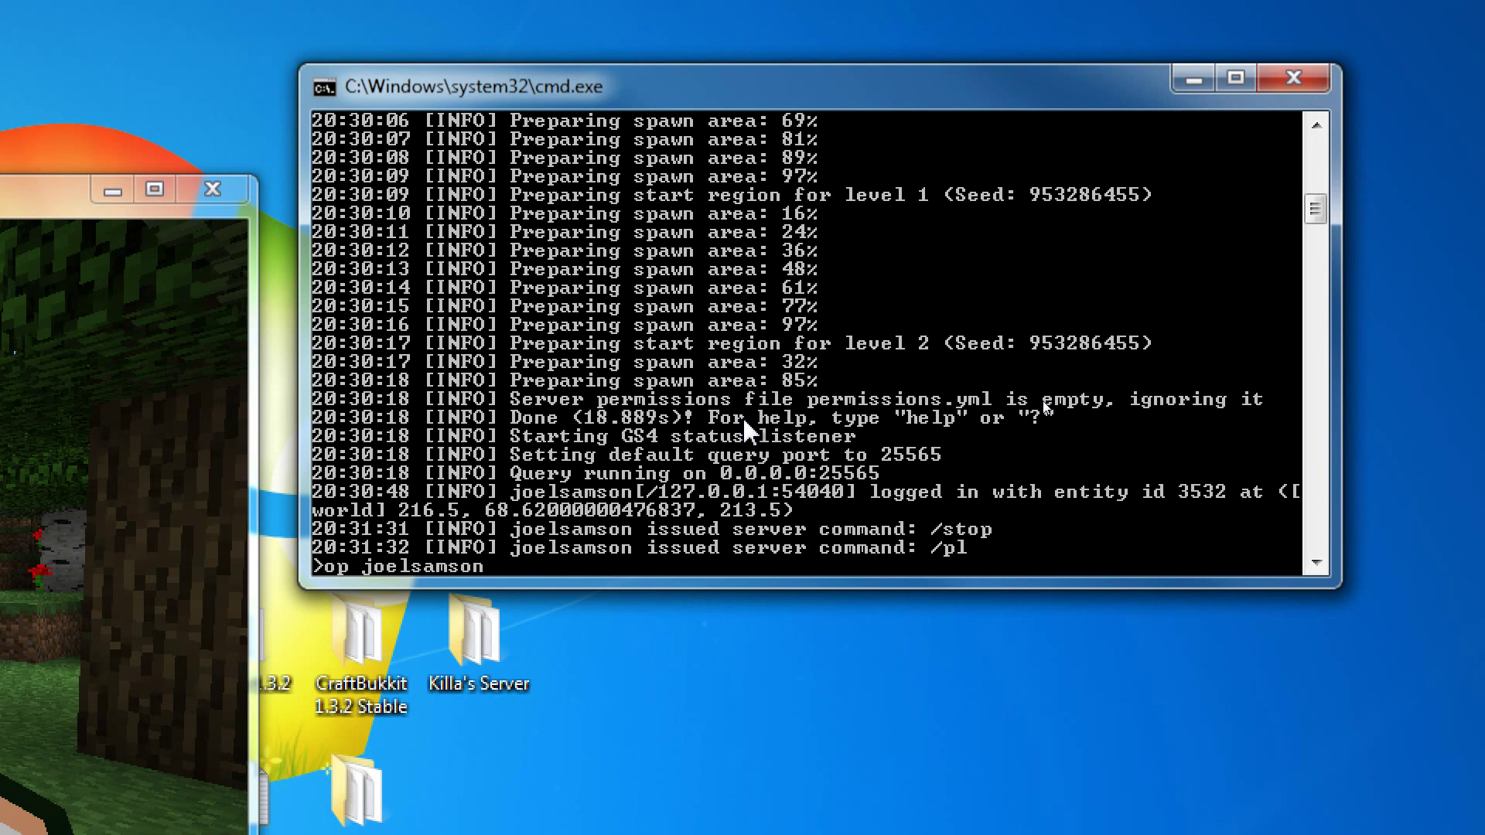
pyautogui.write('op joelsamson')
pyautogui.press('Return')
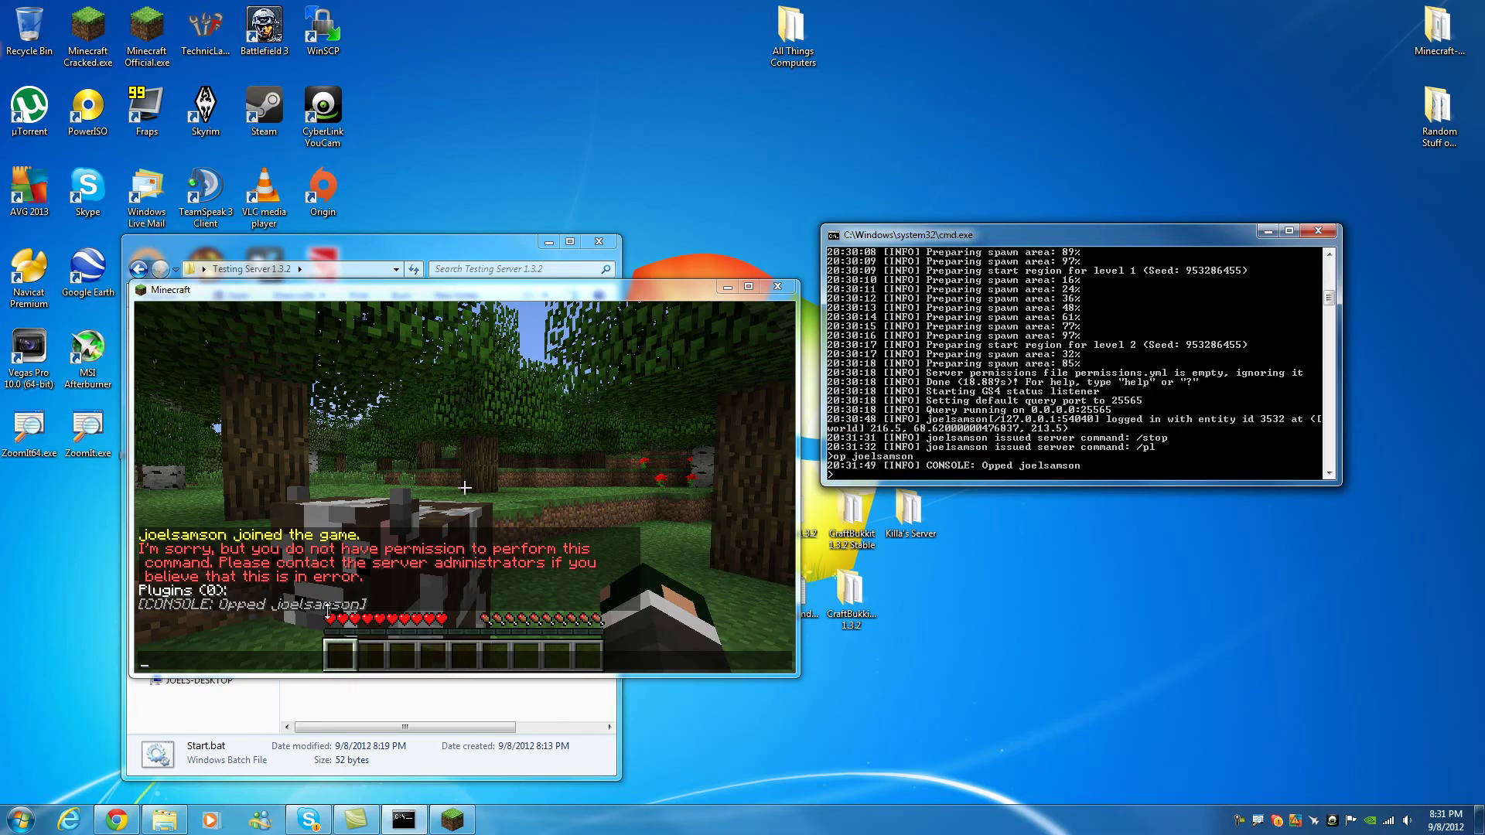
# Stop the server with /stop in the game chat and dismiss the paused server console
pyautogui.write('/stop')
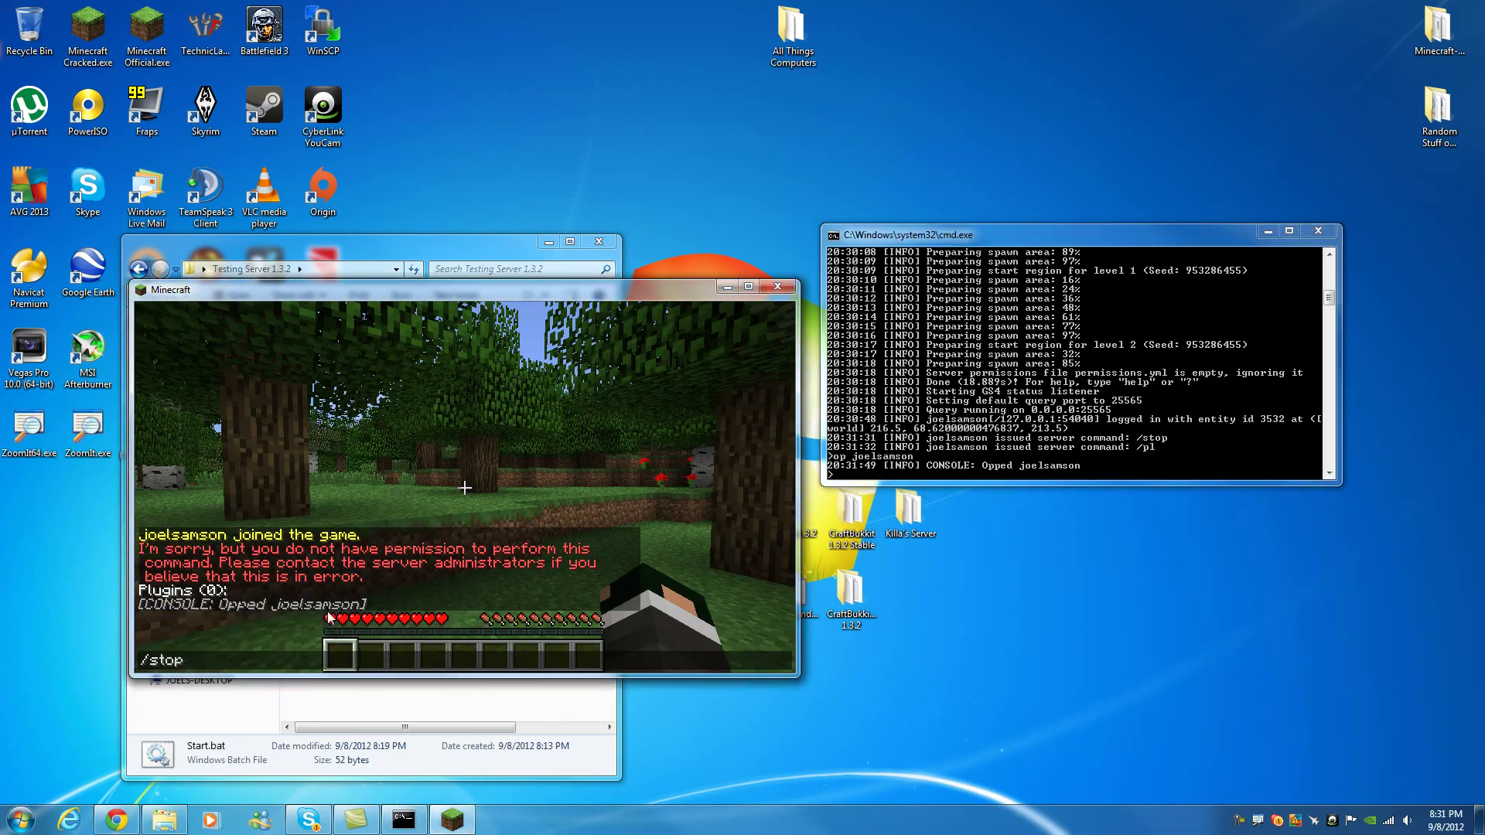
pyautogui.press('Return')
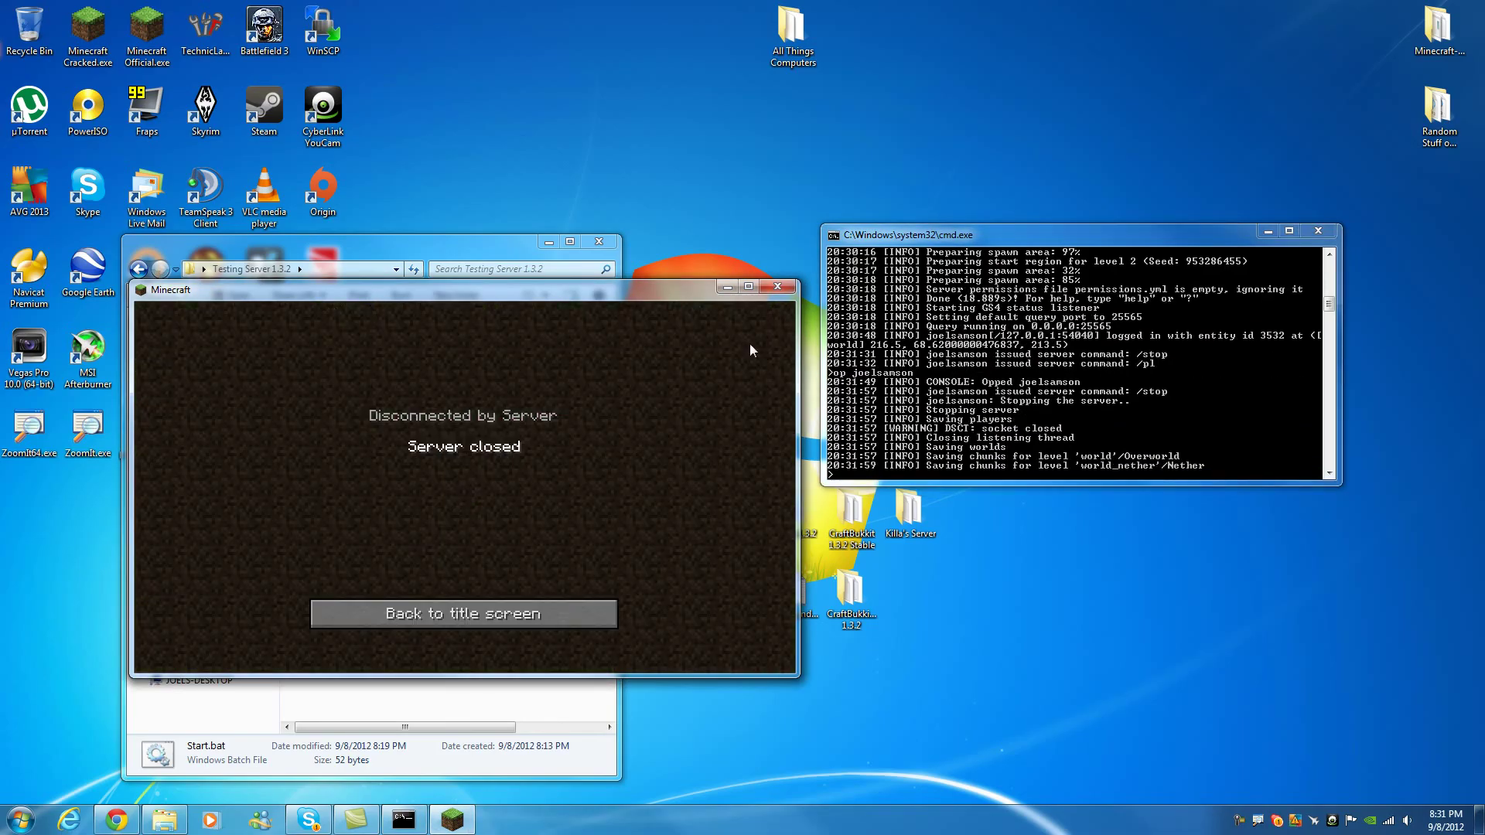
pyautogui.click(1027, 410)
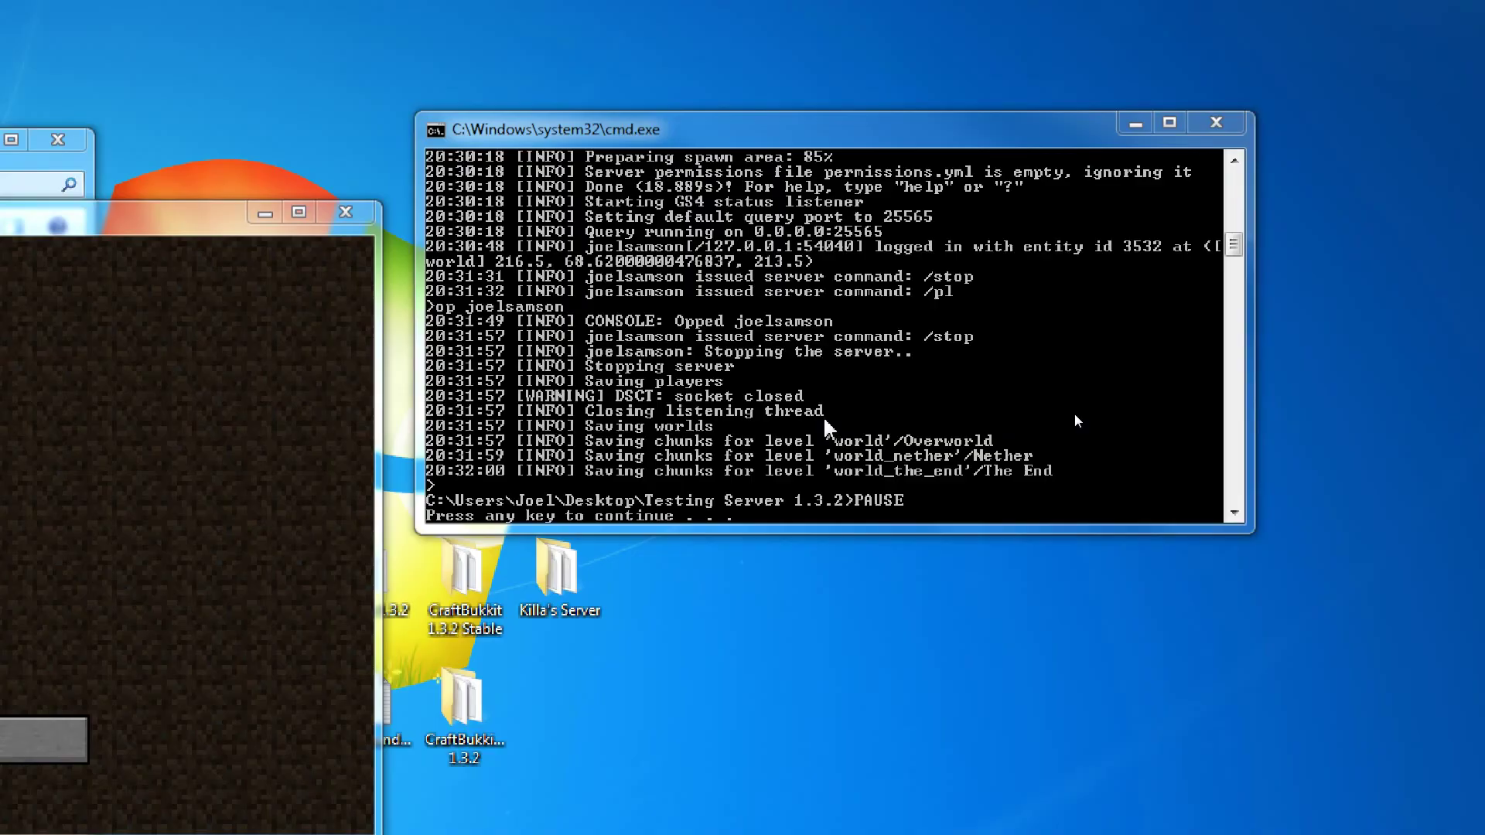
pyautogui.press('Return')
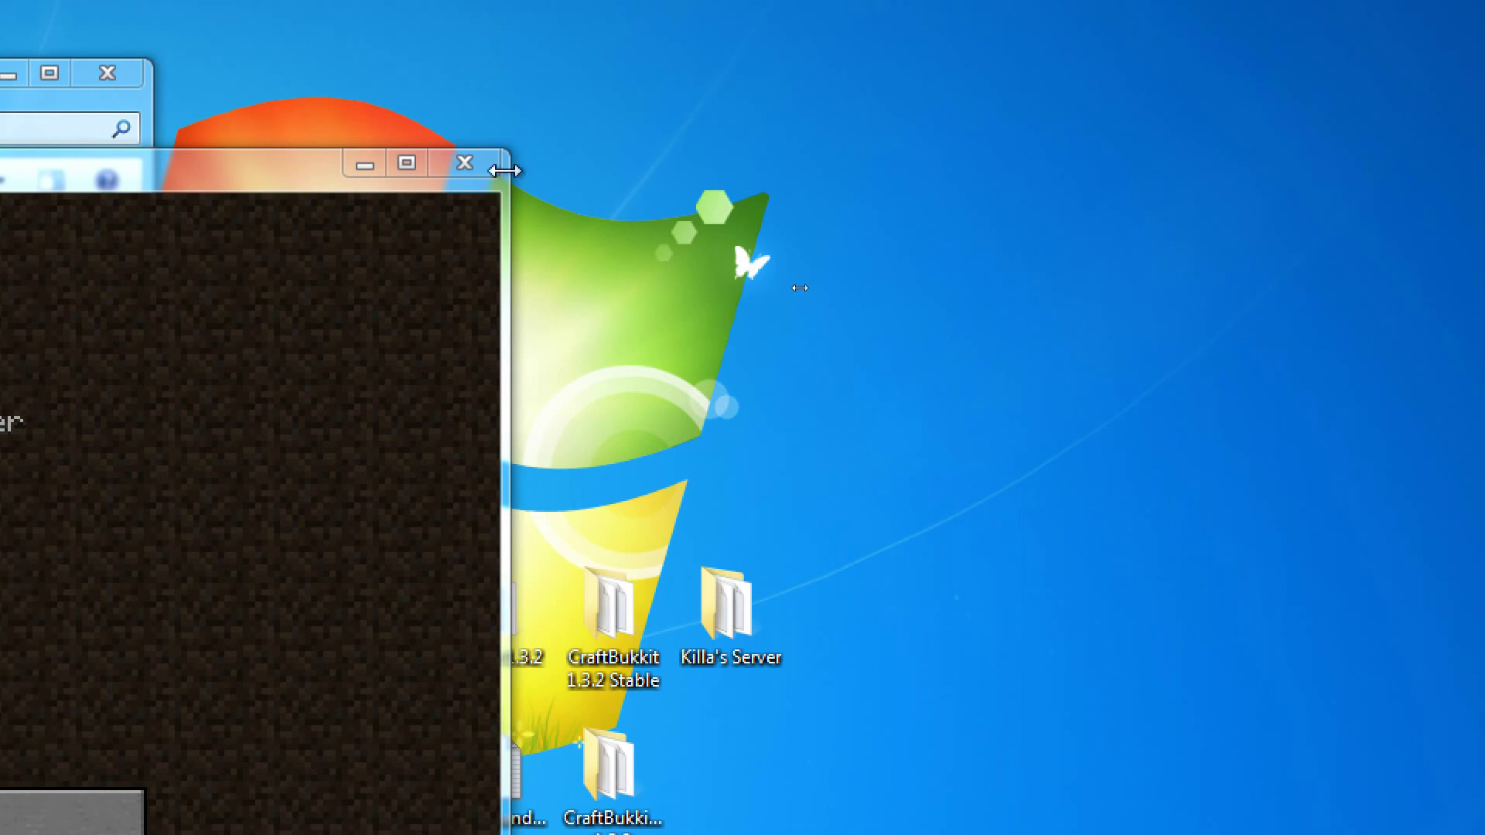
# Close the game window and open server.properties from the Testing Server 1.3.2 folder in Notepad++
pyautogui.click(493, 161)
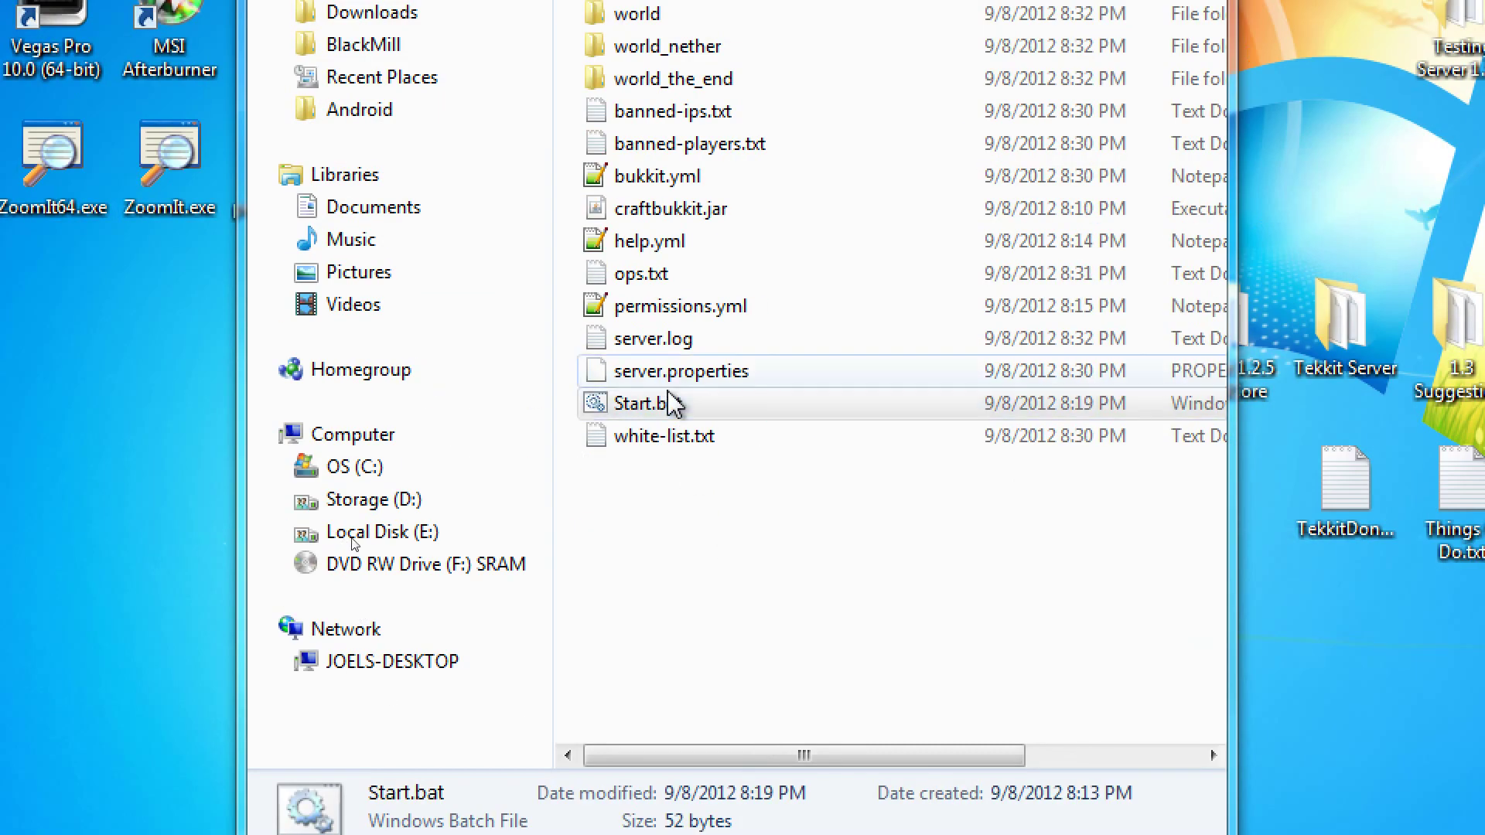
pyautogui.click(700, 538)
pyautogui.rightClick(703, 384)
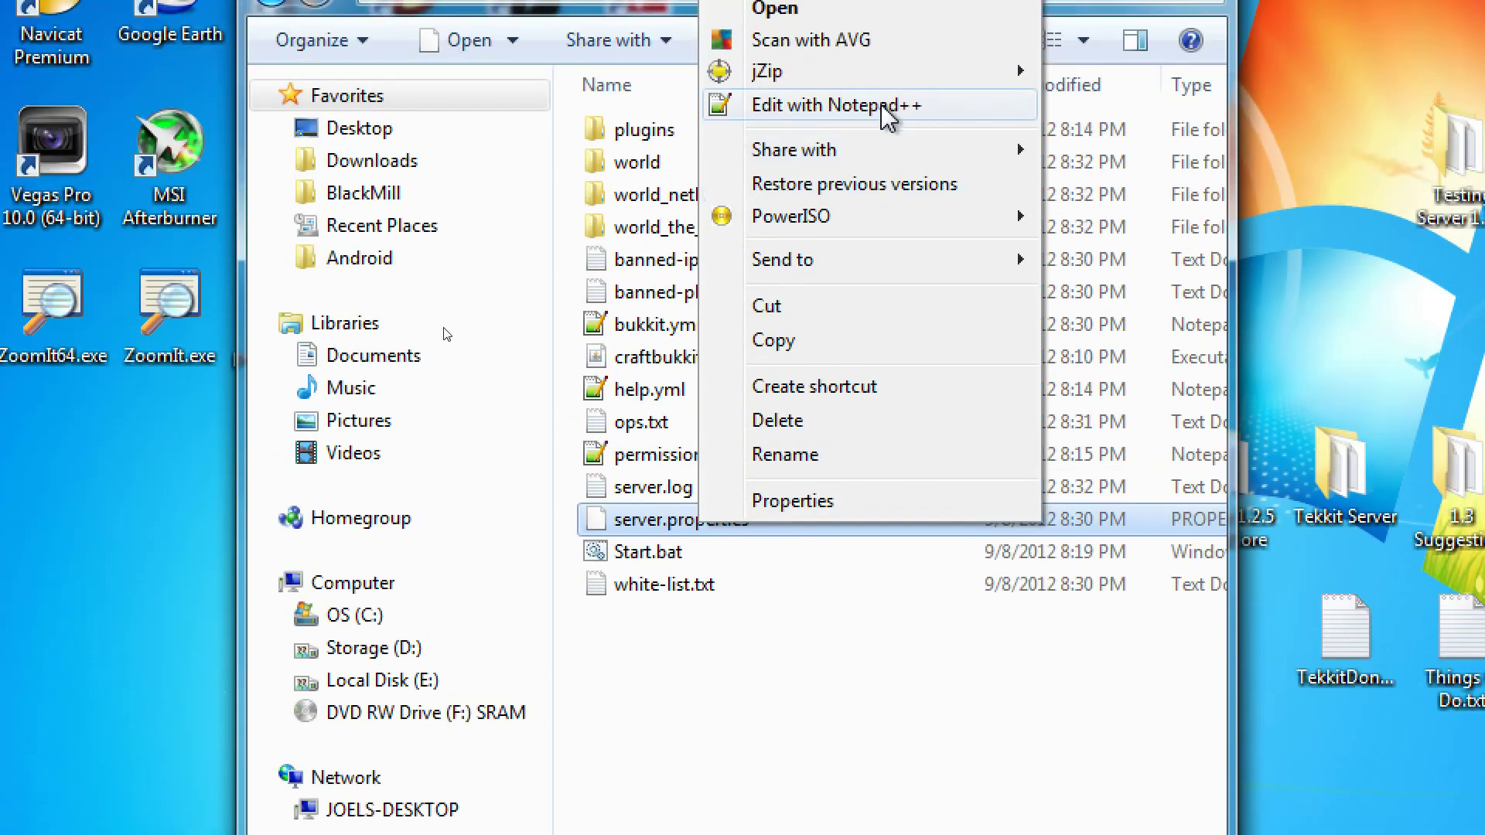
pyautogui.click(887, 111)
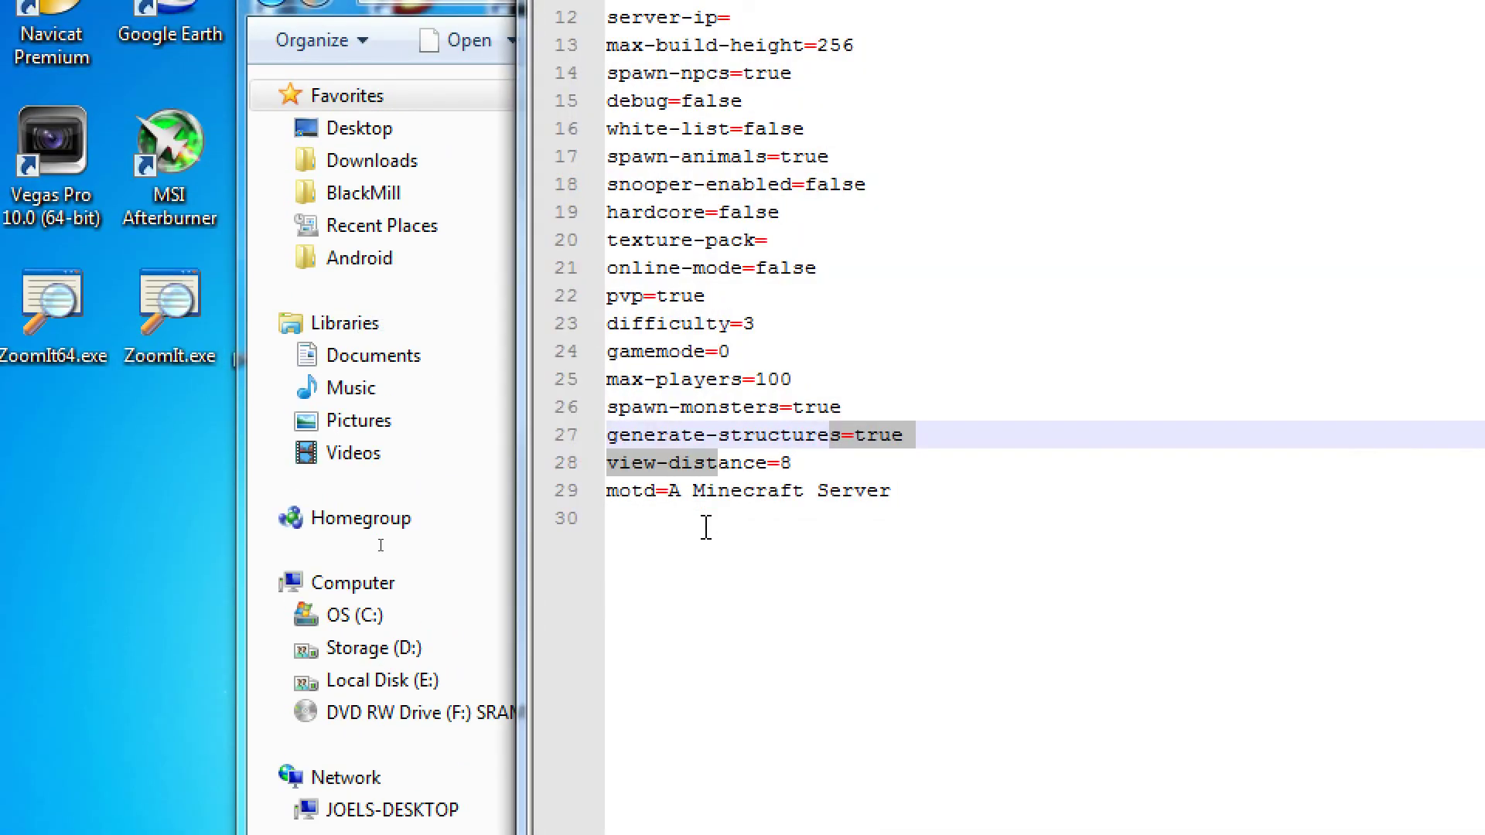
# Change the motd value to "Testing Server 1.3.2" in server.properties, save the file and close the editor
pyautogui.moveTo(952, 501); pyautogui.dragTo(673, 496)
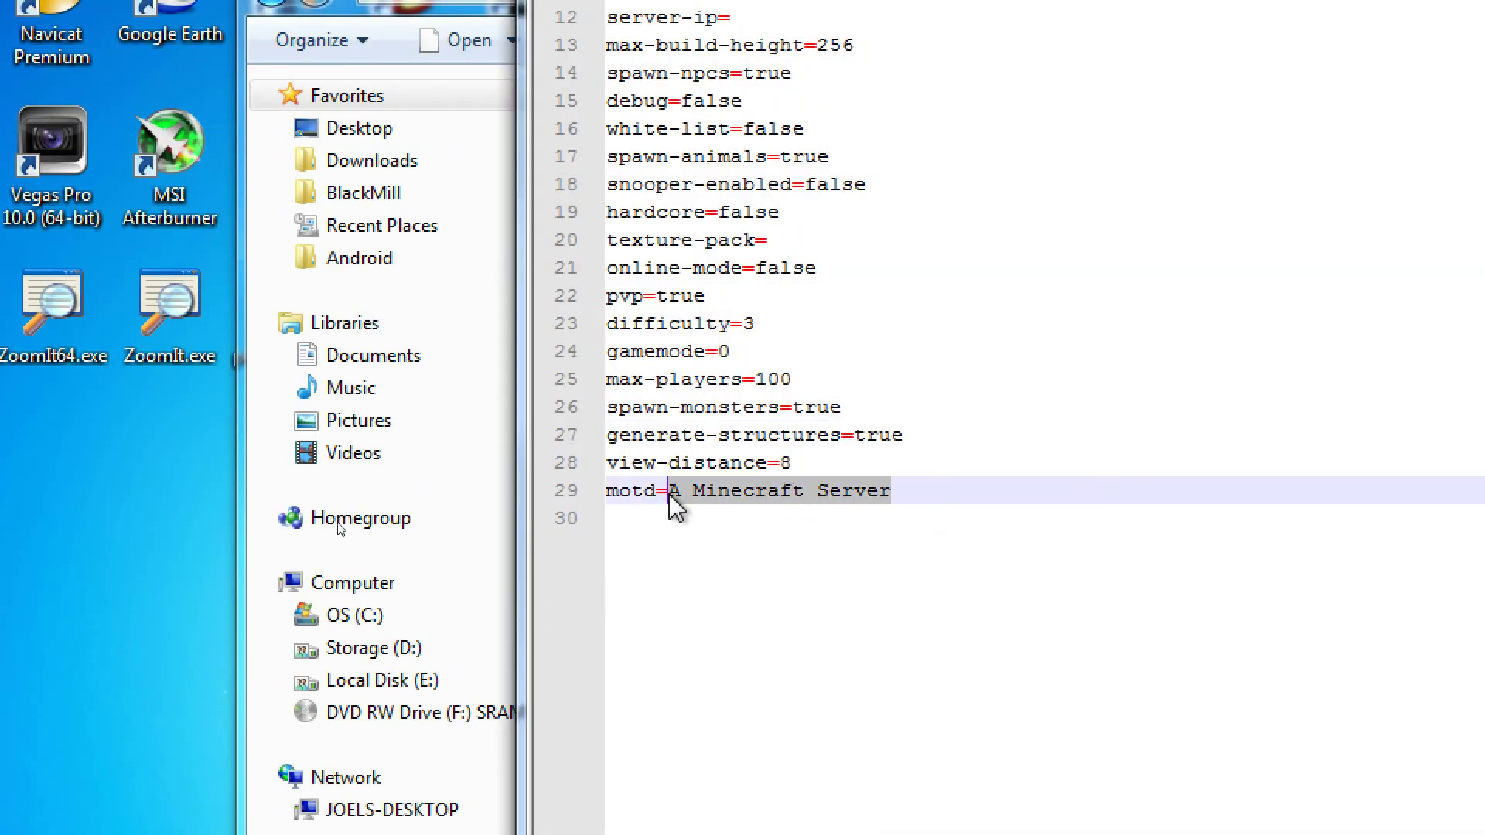
pyautogui.press('BackSpace')
pyautogui.write('Testing')
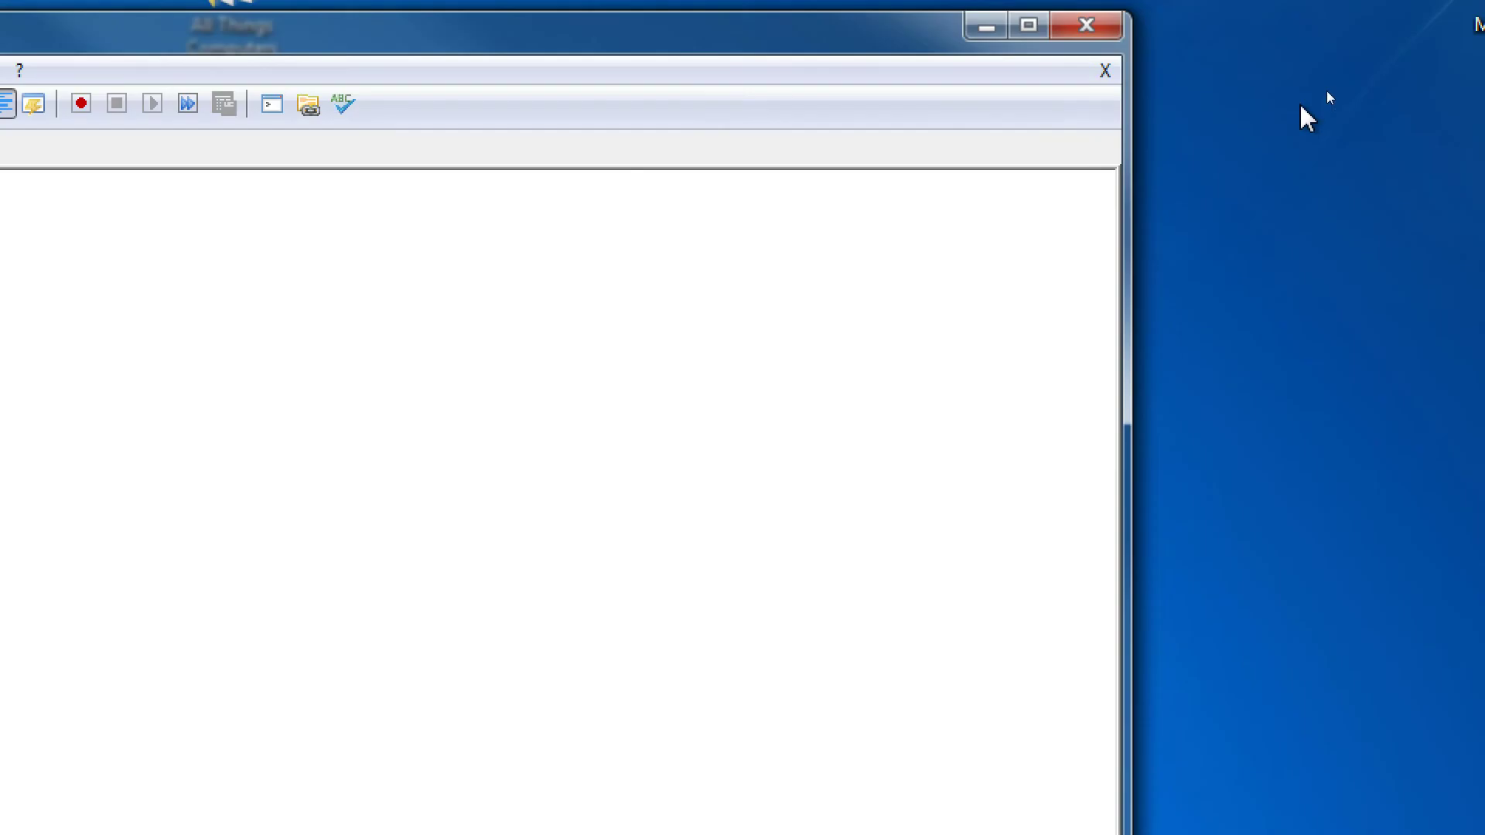
pyautogui.click(1071, 116)
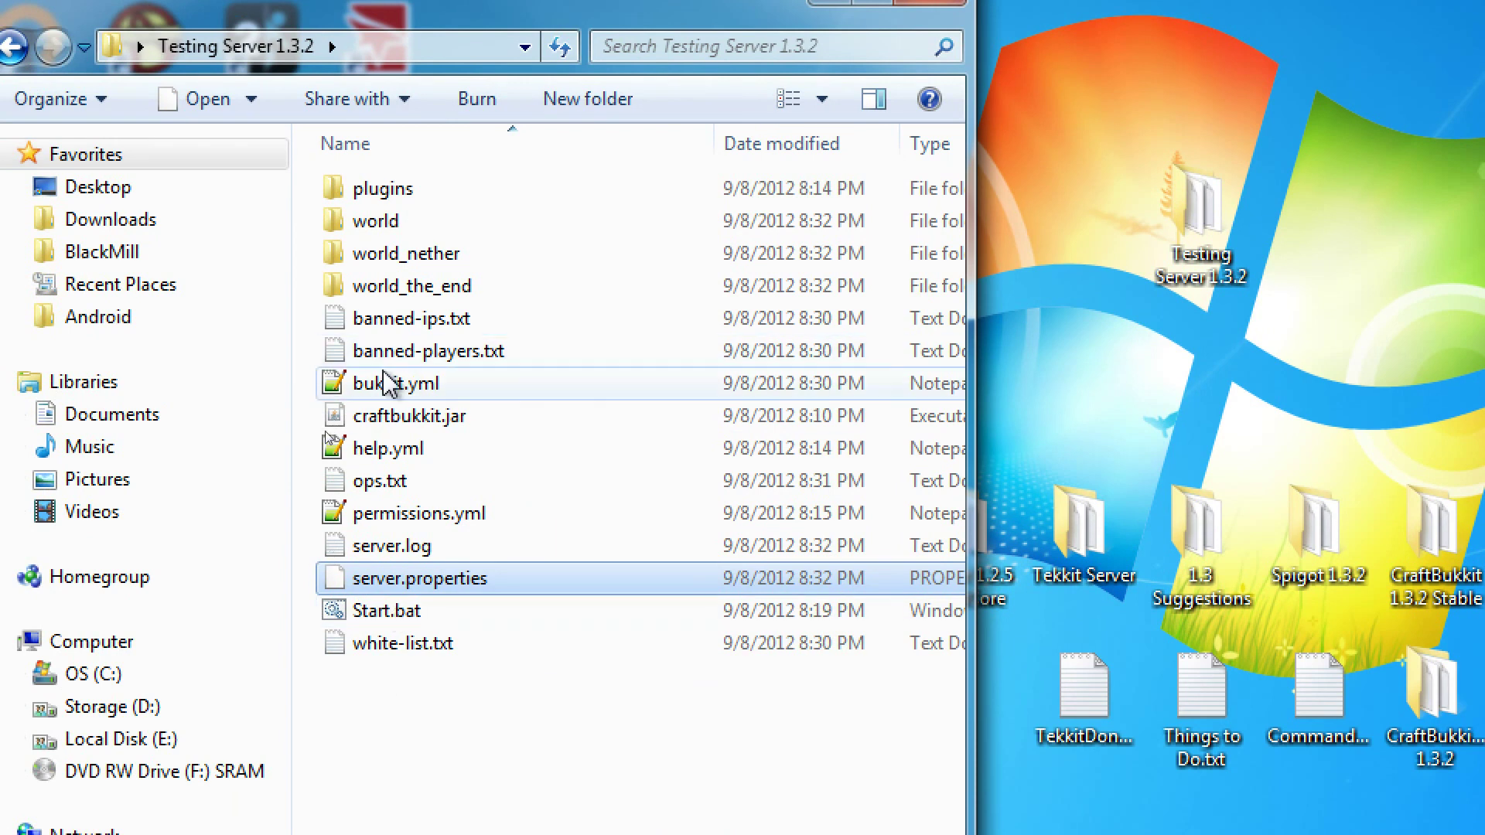
# Start the server with Start.bat, then run Minecraft Official.exe and log in with the remembered account
pyautogui.doubleClick(462, 614)
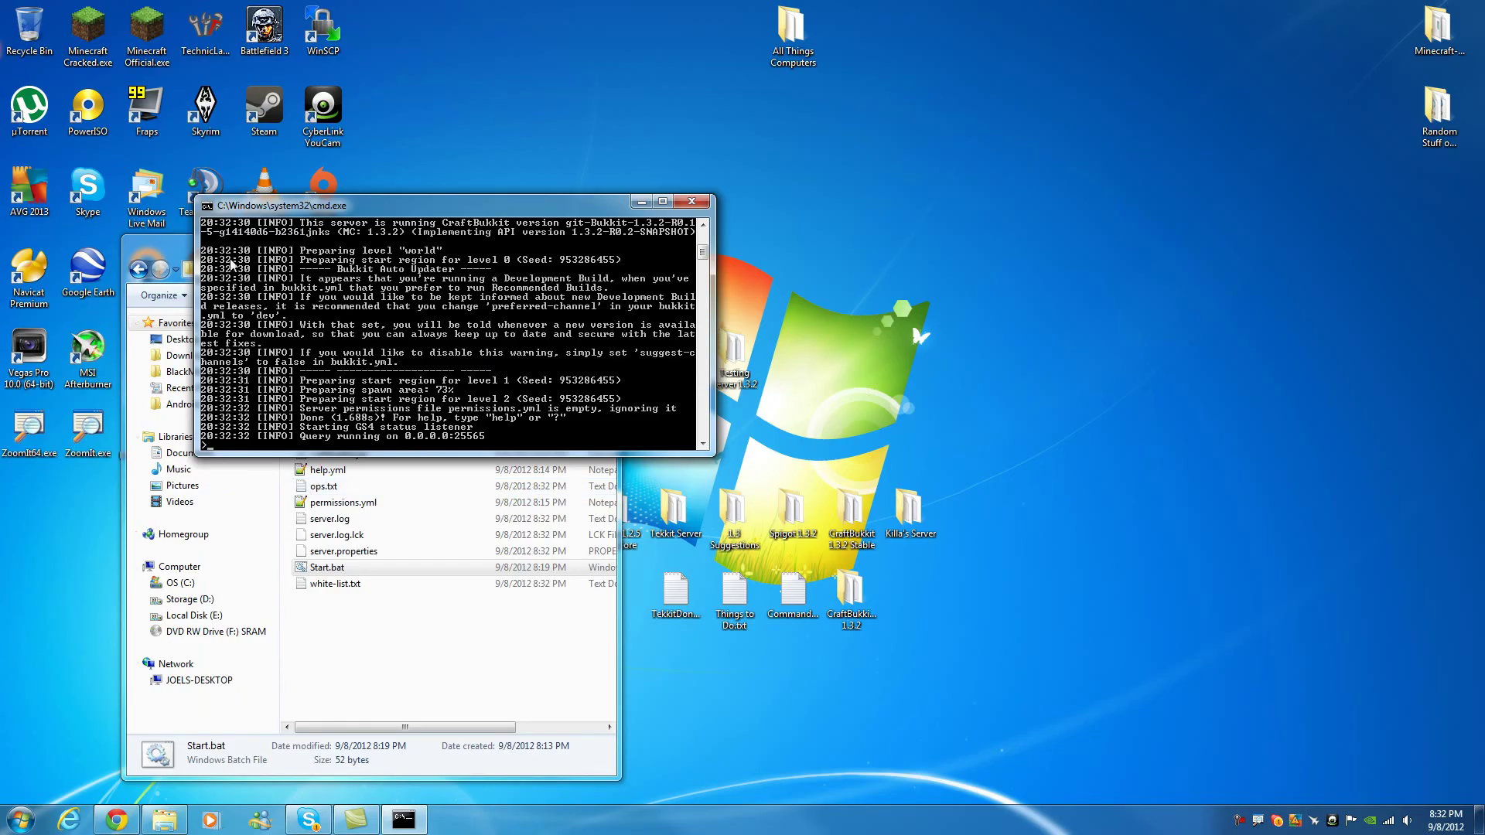
pyautogui.doubleClick(146, 34)
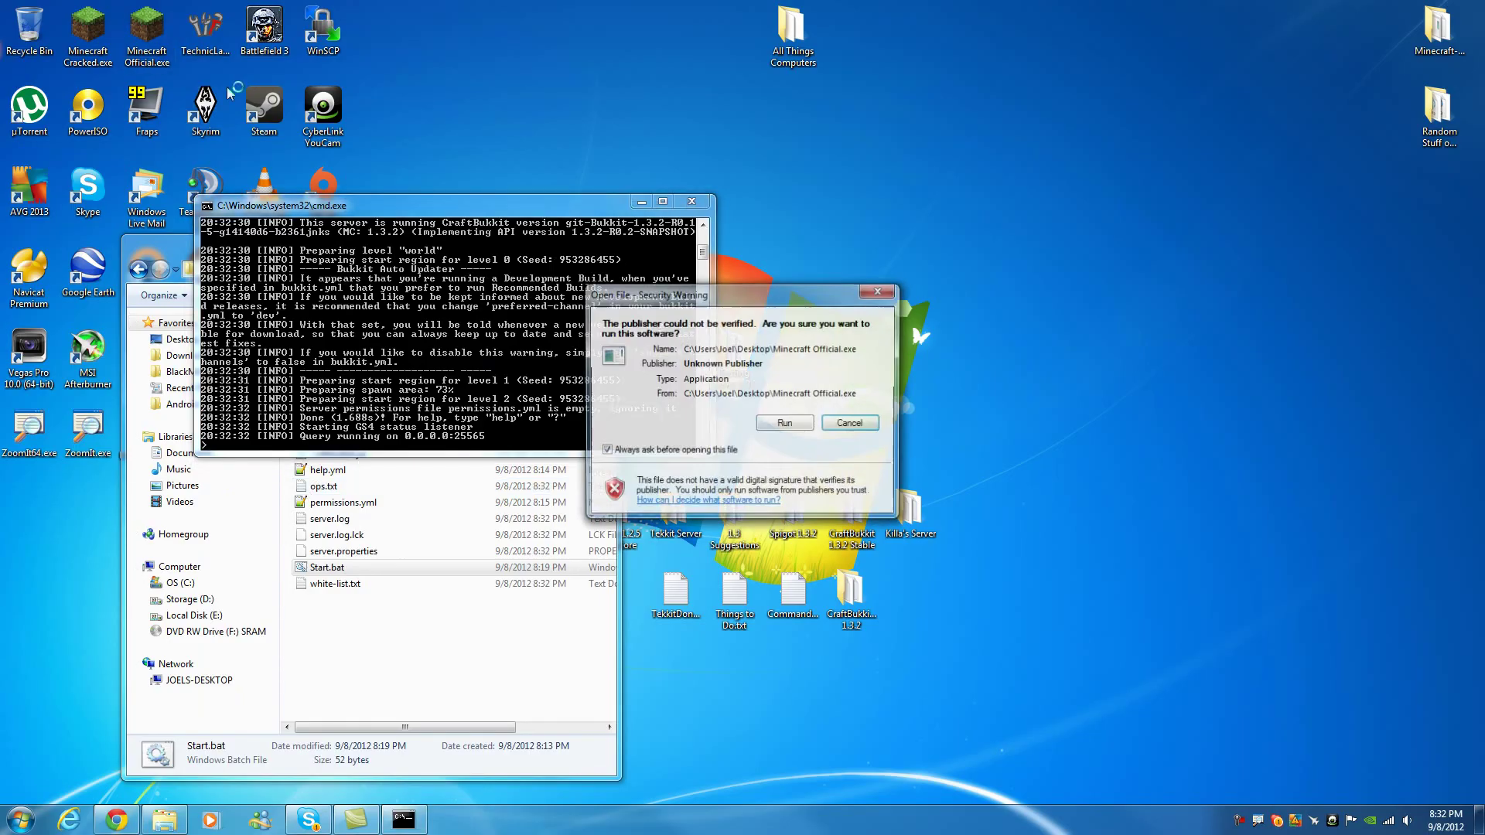
pyautogui.click(782, 423)
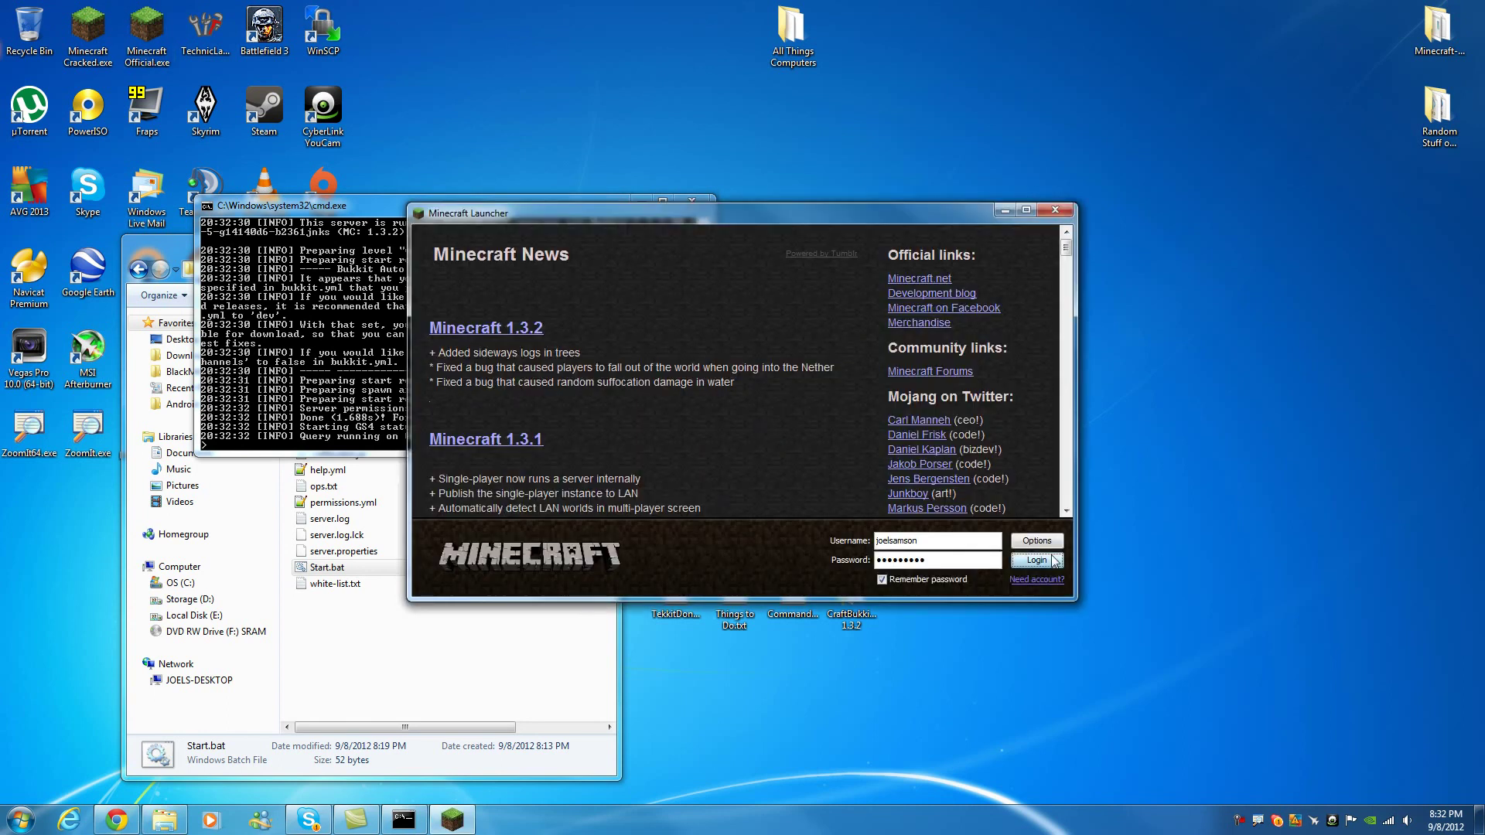
pyautogui.click(1052, 560)
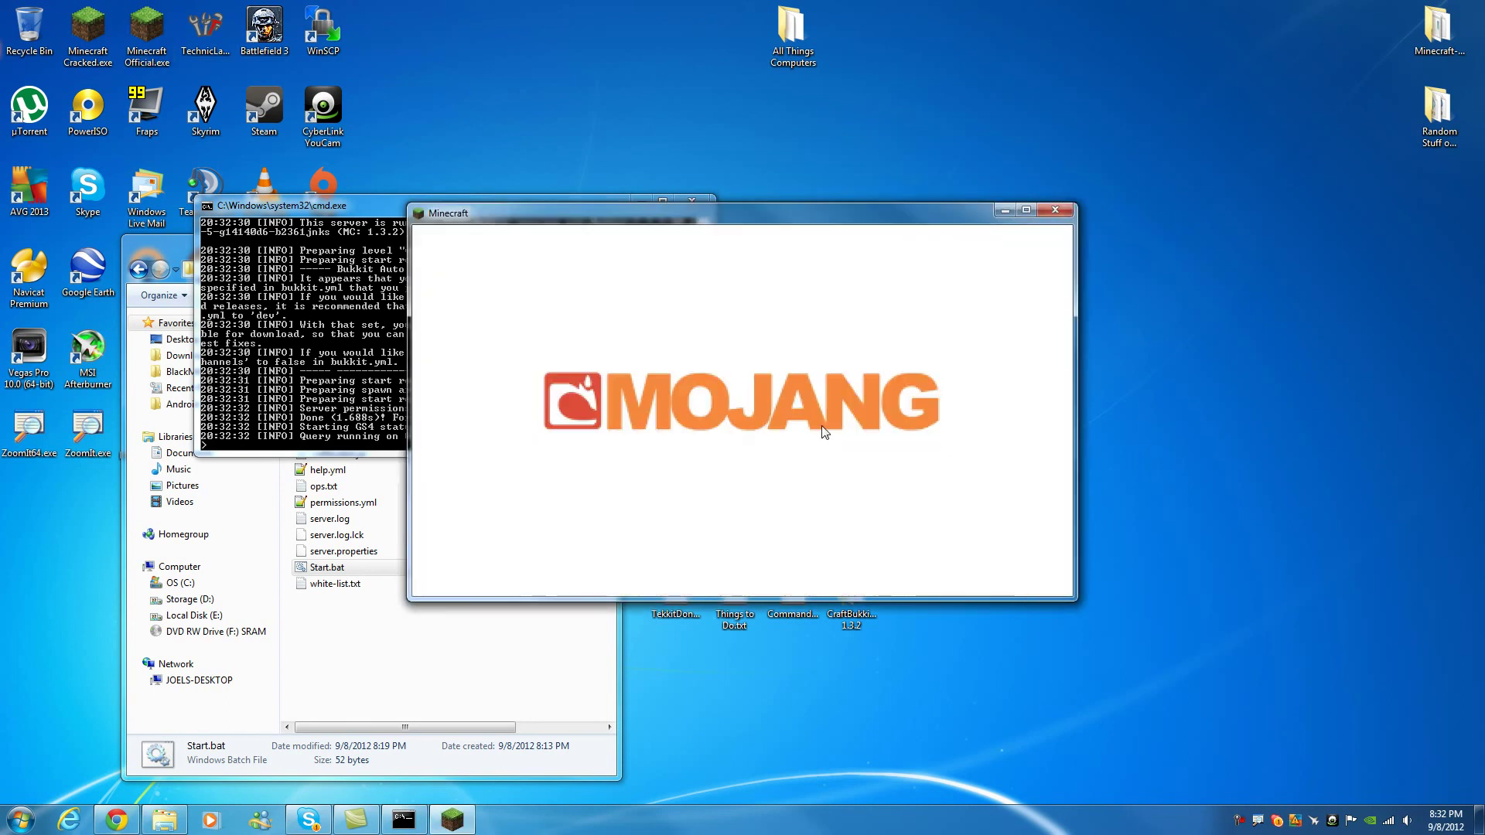
# Check the localhost server's description in the multiplayer server list and return to the title screen
pyautogui.click(744, 450)
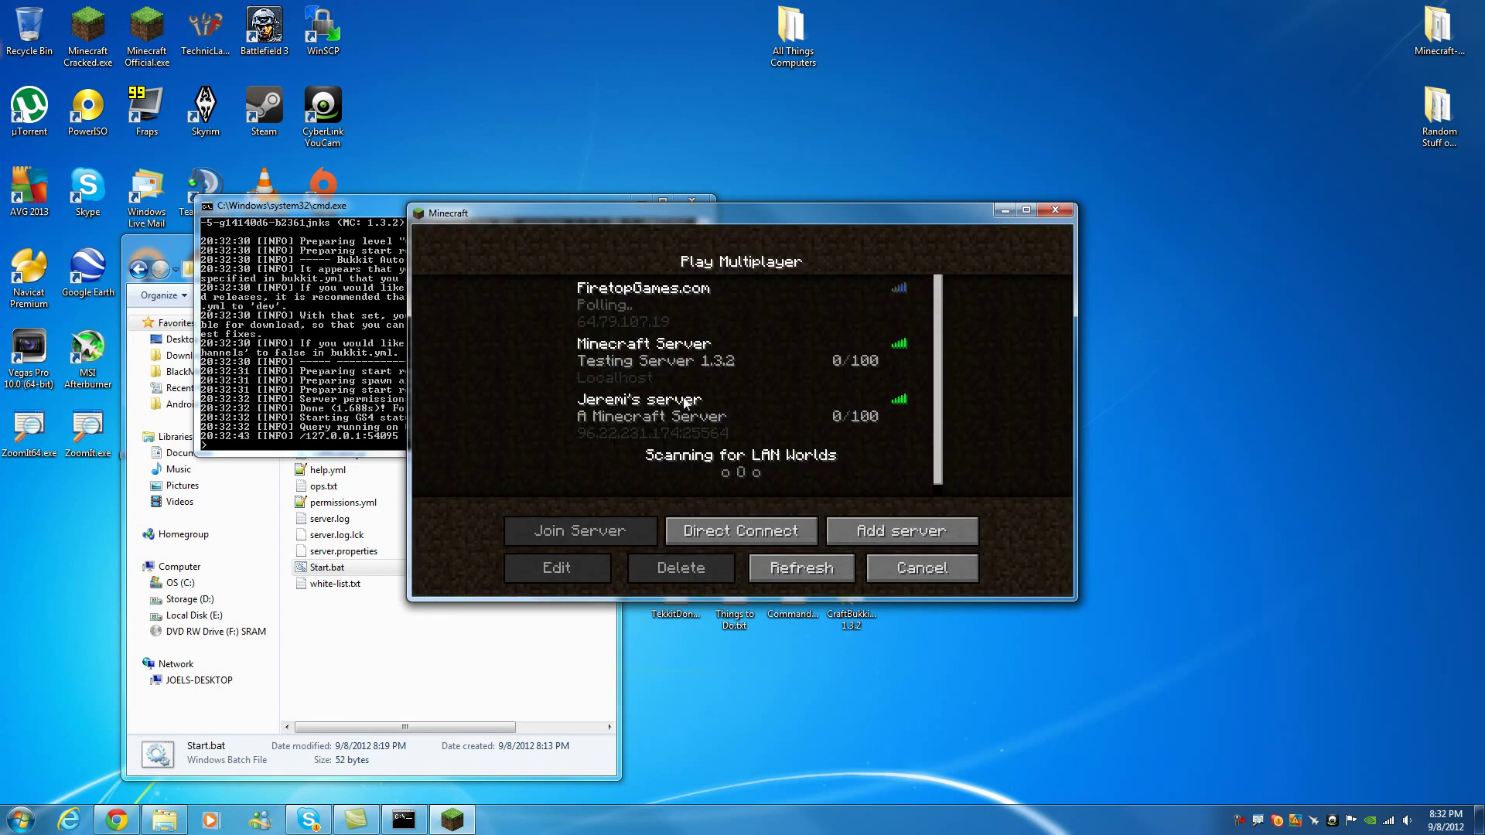
pyautogui.click(678, 368)
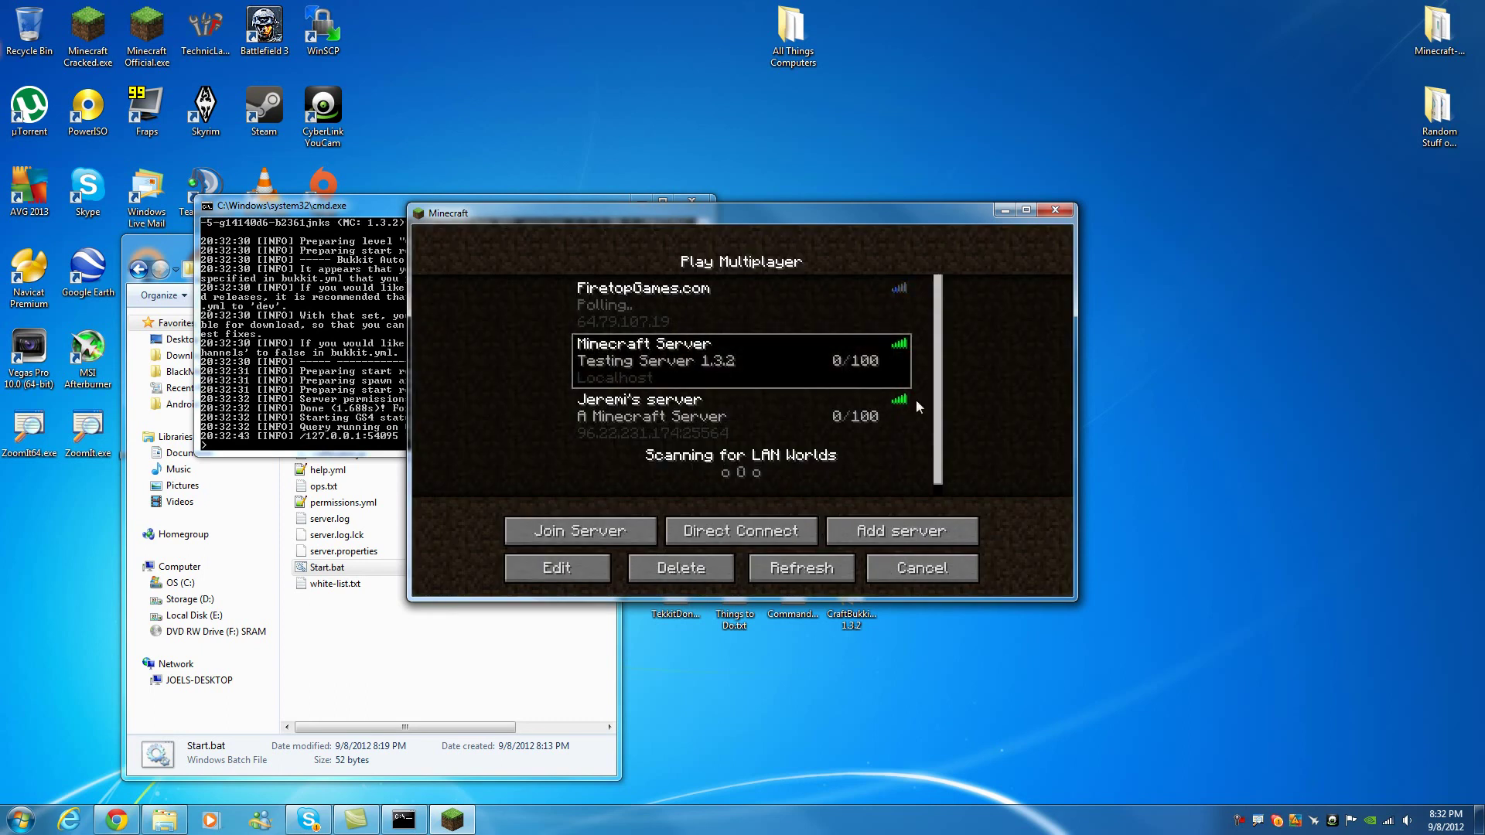
pyautogui.click(918, 578)
# Stop the server from its console with the stop command and close the Minecraft game
pyautogui.click(305, 392)
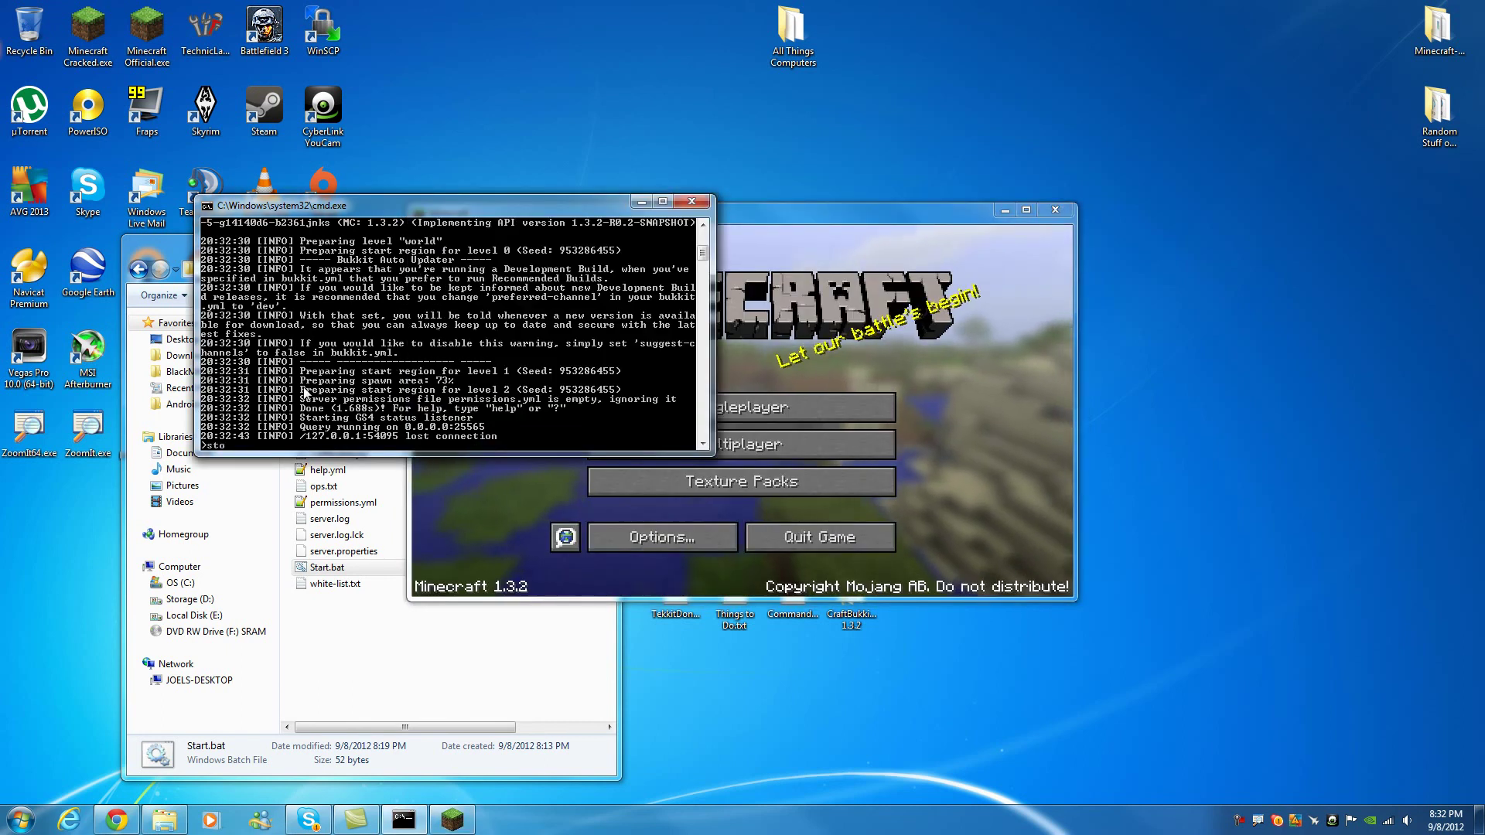
pyautogui.write('stop')
pyautogui.press('Return')
pyautogui.click(1055, 210)
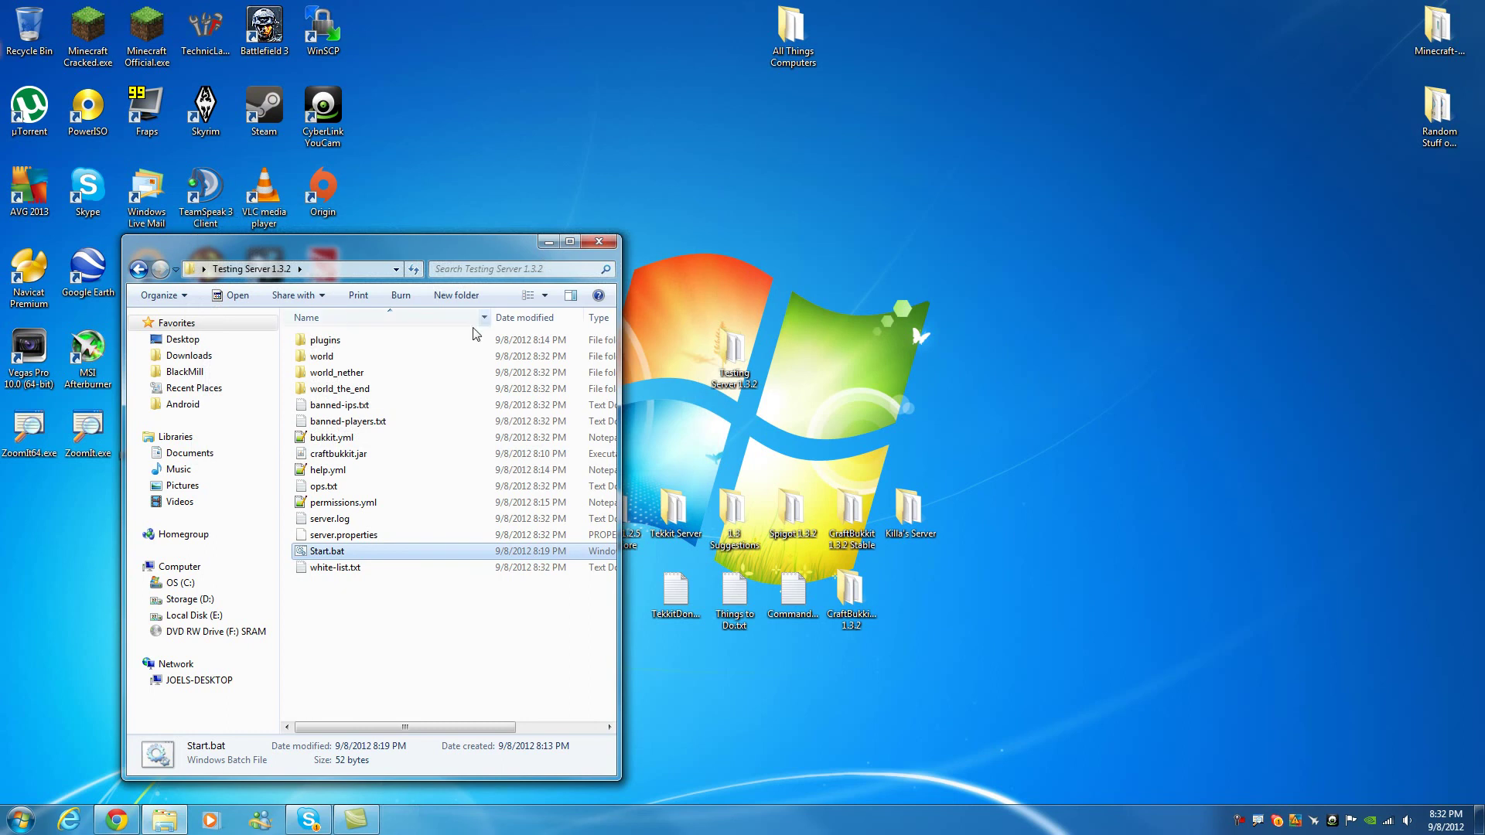
# Open bukkit.yml from the server folder in a maximized editor window
pyautogui.doubleClick(341, 437)
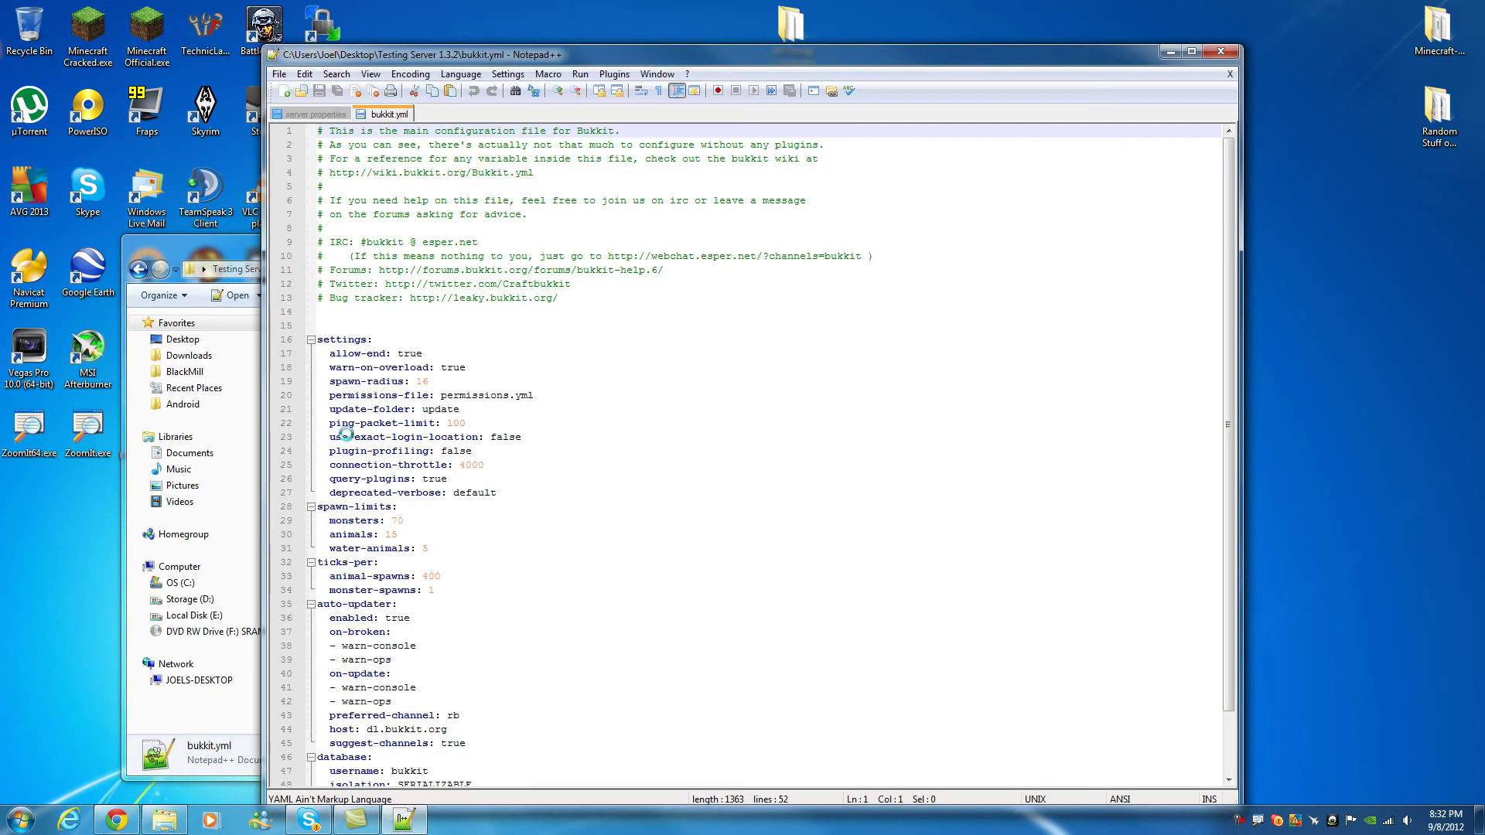
pyautogui.doubleClick(627, 56)
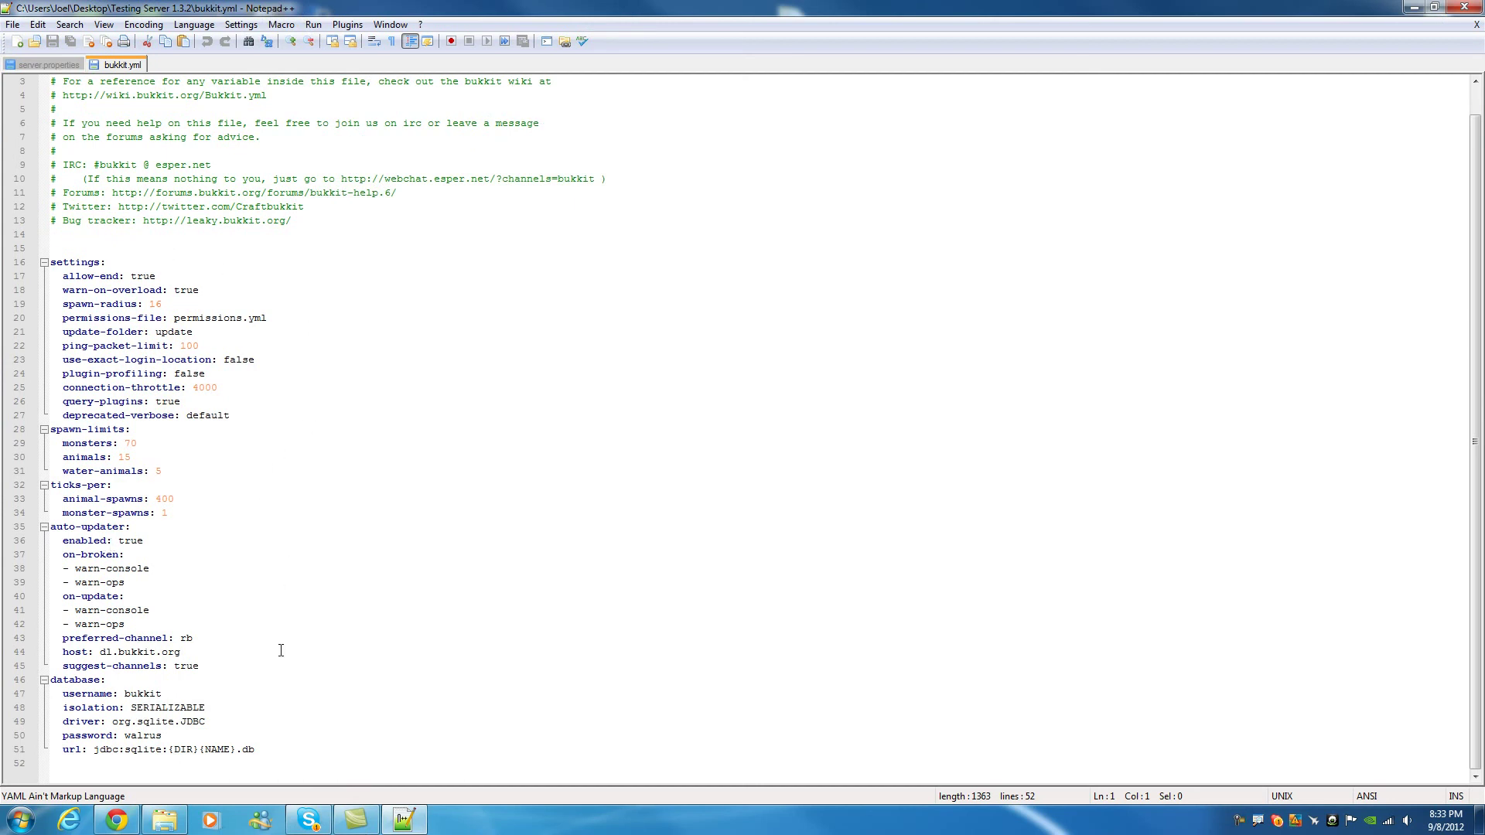
pyautogui.moveTo(265, 749); pyautogui.dragTo(159, 292)
pyautogui.click(163, 290)
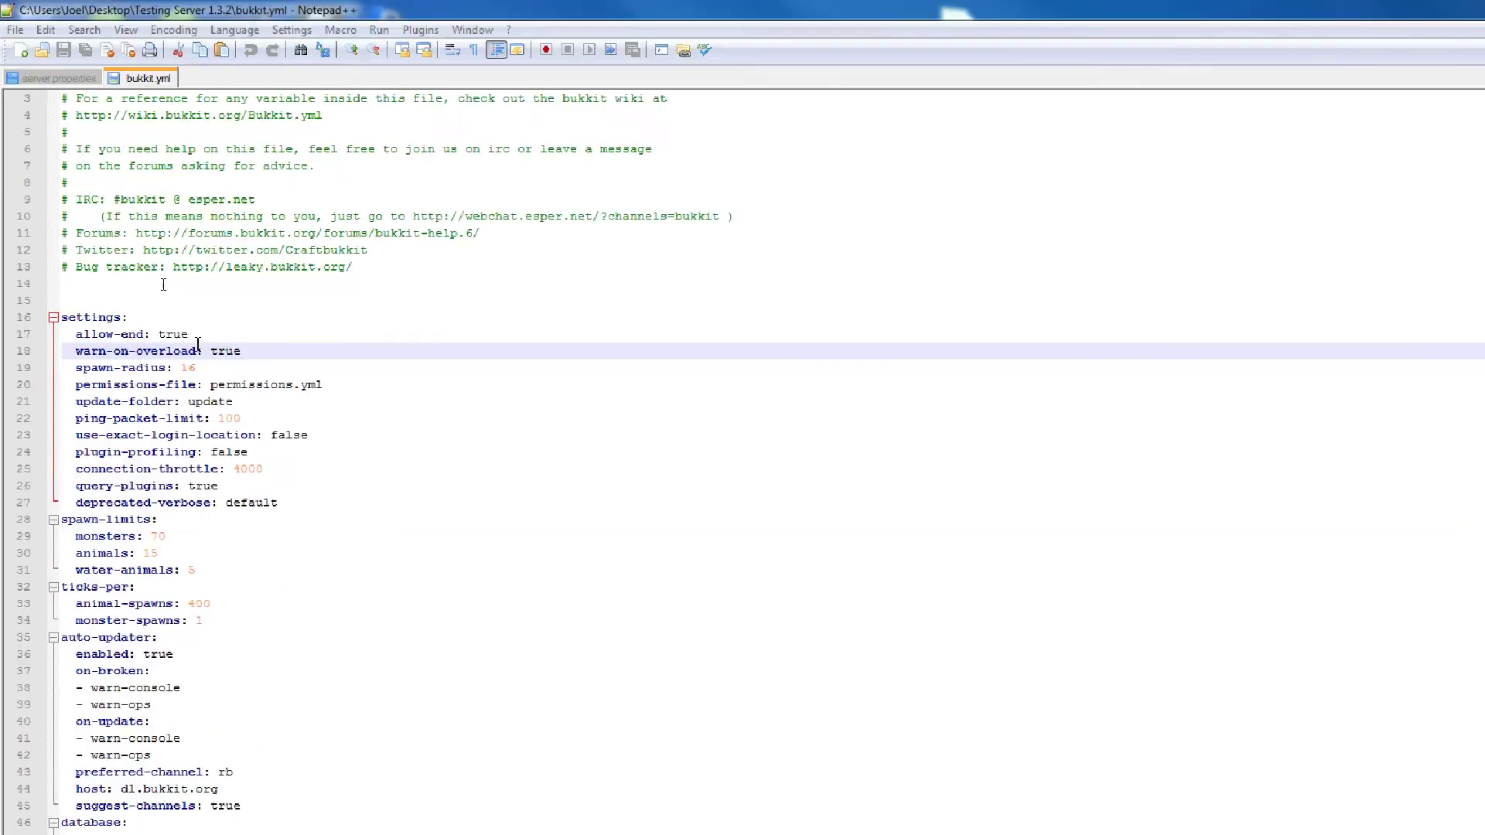
# Review the allow-end setting in bukkit.yml and set warn-on-overload to false
pyautogui.click(167, 276)
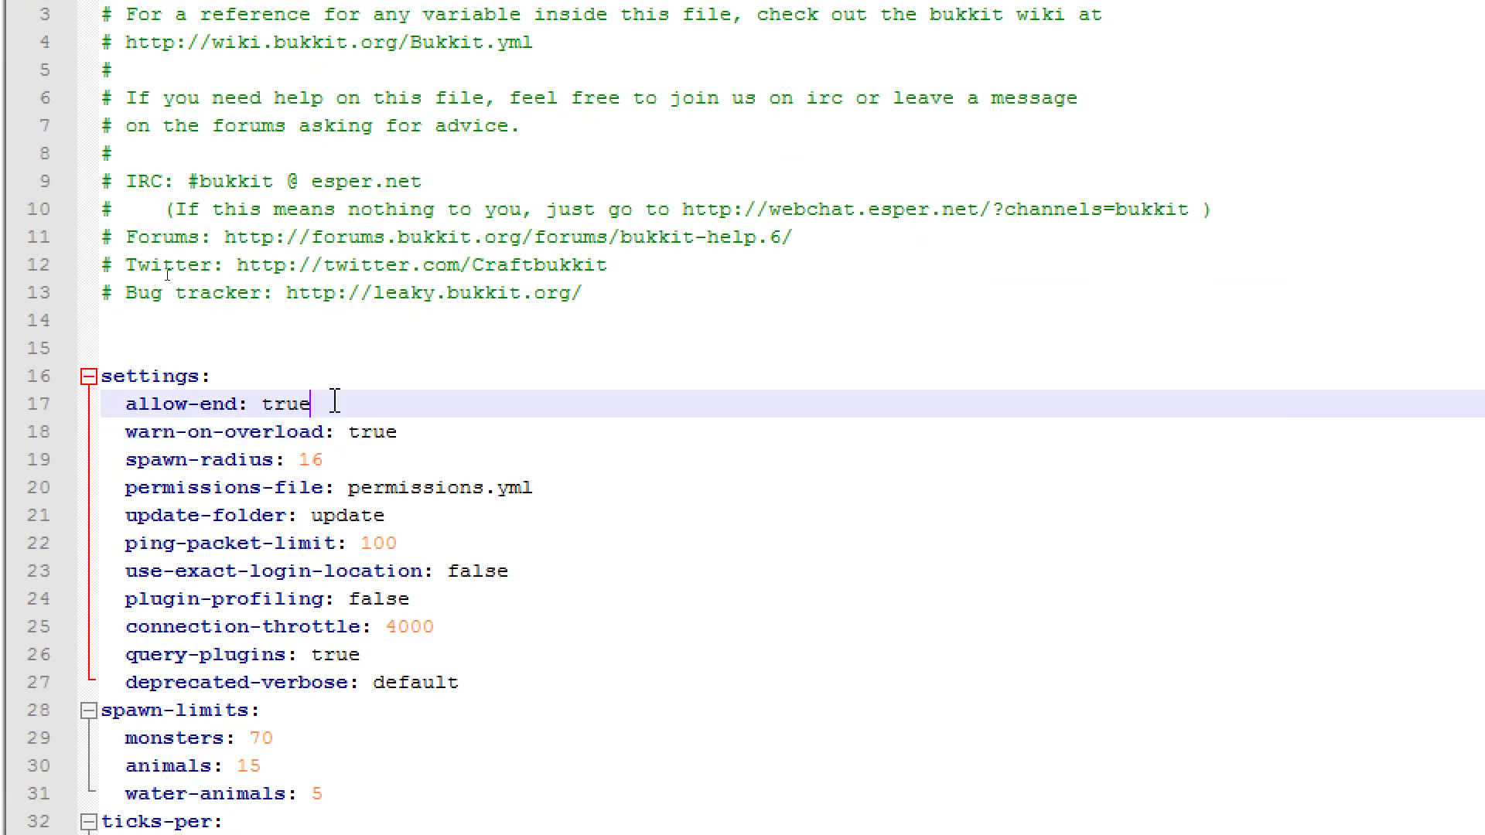
pyautogui.moveTo(334, 401); pyautogui.dragTo(249, 402)
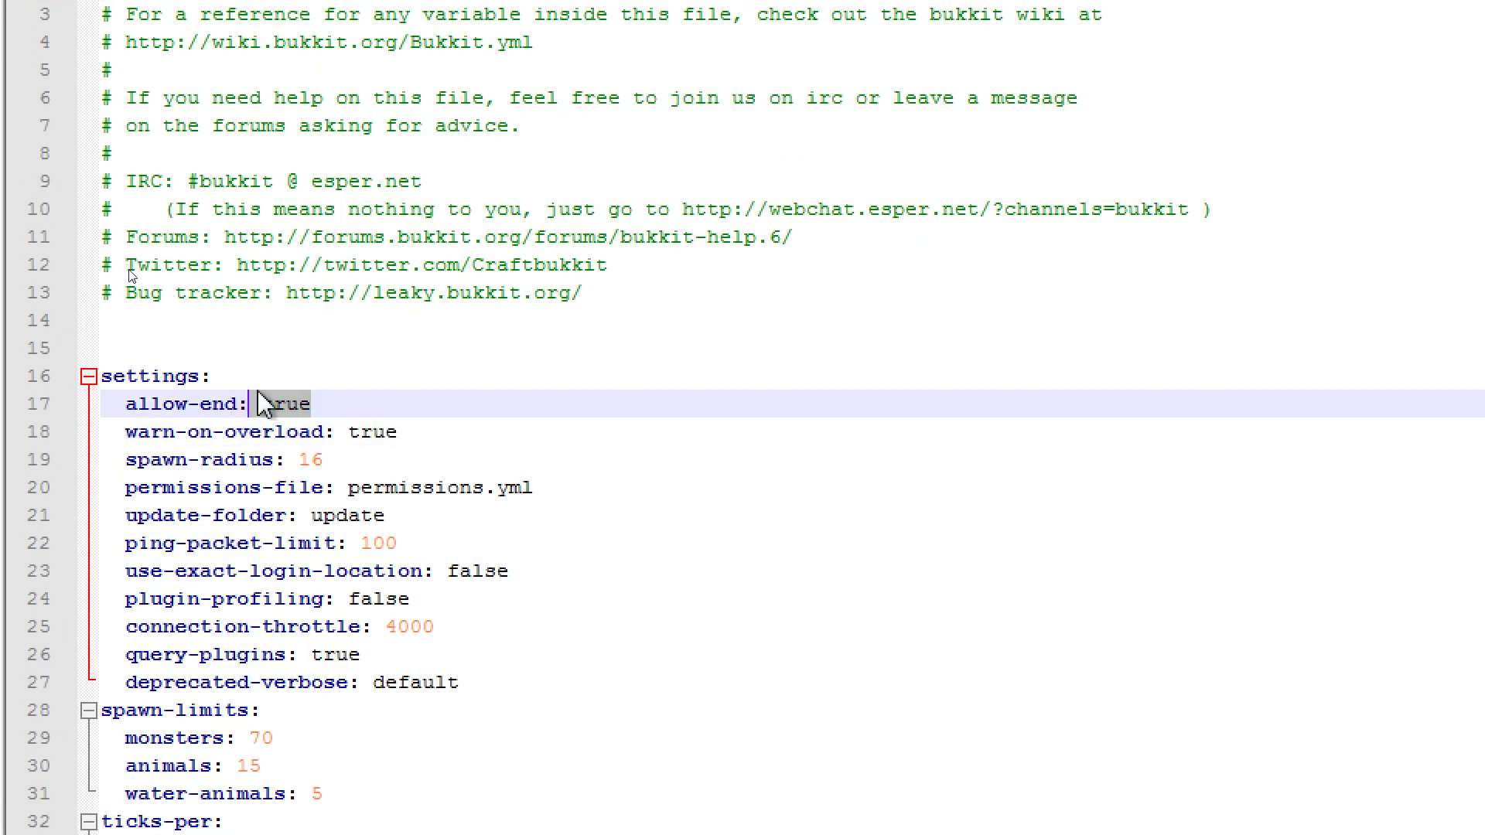
pyautogui.moveTo(404, 432); pyautogui.dragTo(347, 447)
pyautogui.write('false')
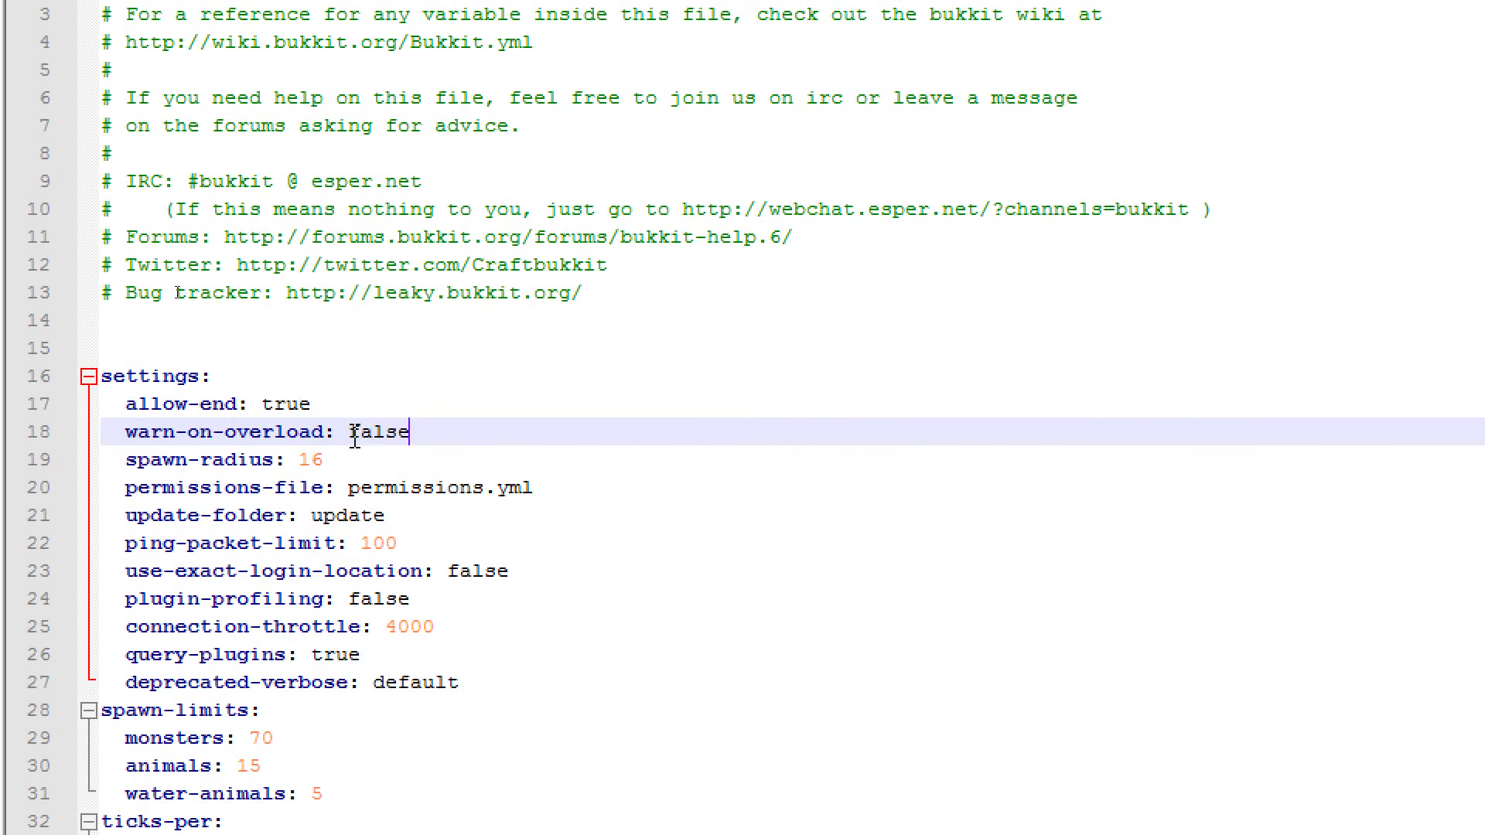
# Review the spawn-radius, permissions-file and update-folder entries in the settings section of bukkit.yml
pyautogui.moveTo(331, 462); pyautogui.dragTo(107, 453)
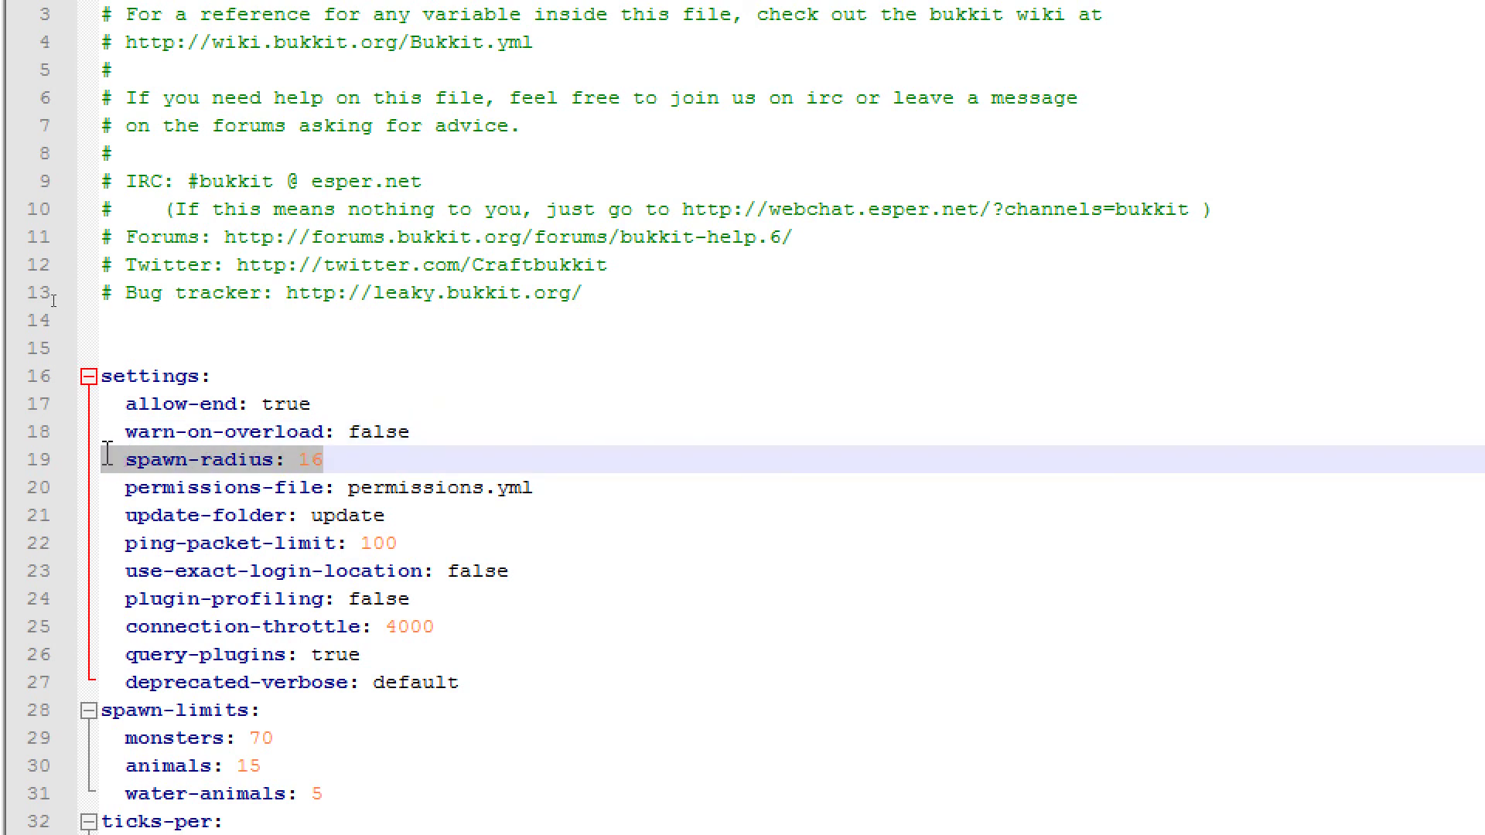
pyautogui.click(317, 463)
pyautogui.doubleClick(306, 462)
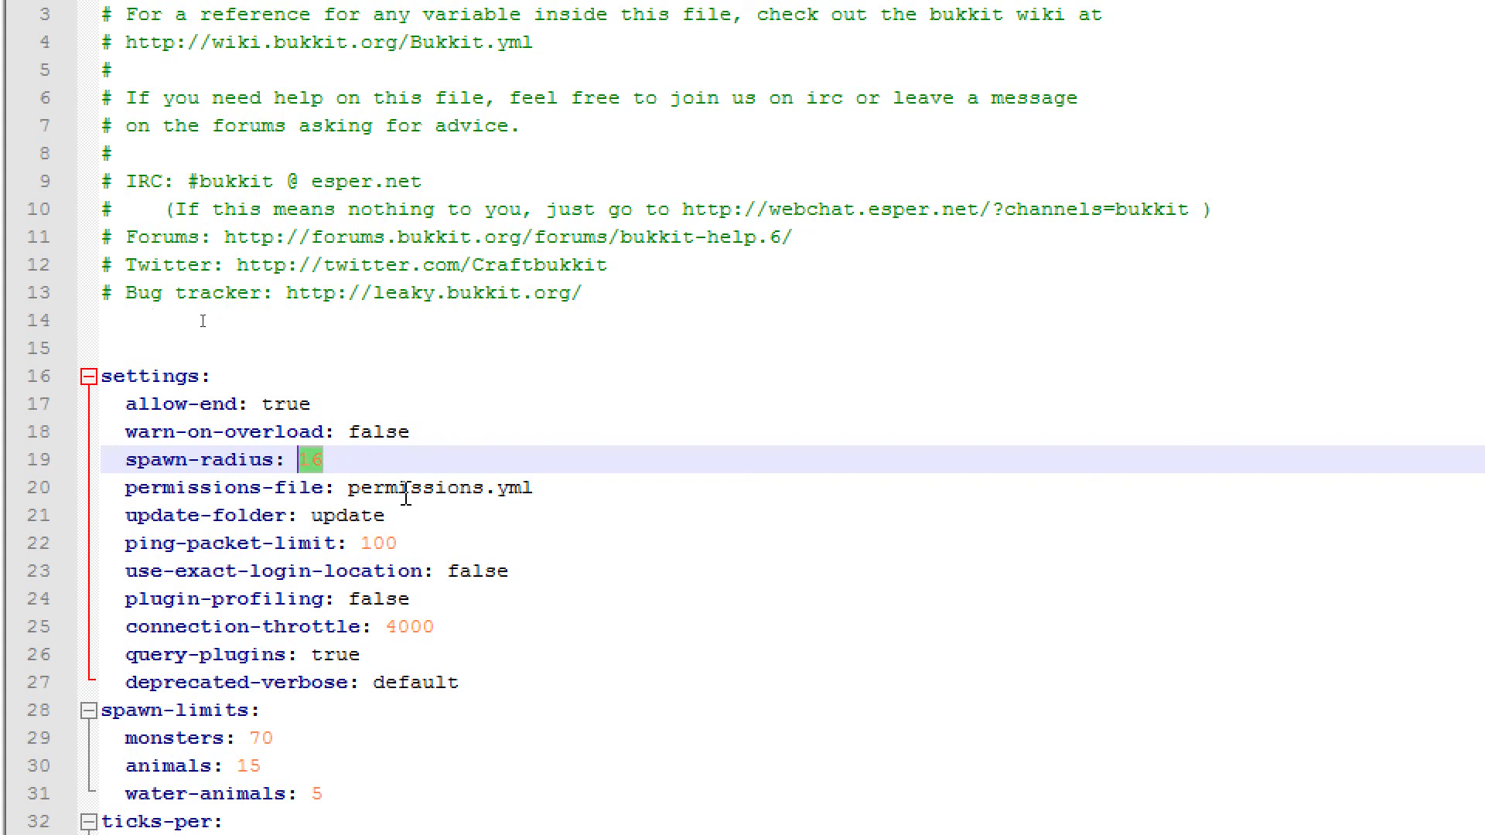
pyautogui.moveTo(359, 481); pyautogui.dragTo(467, 470)
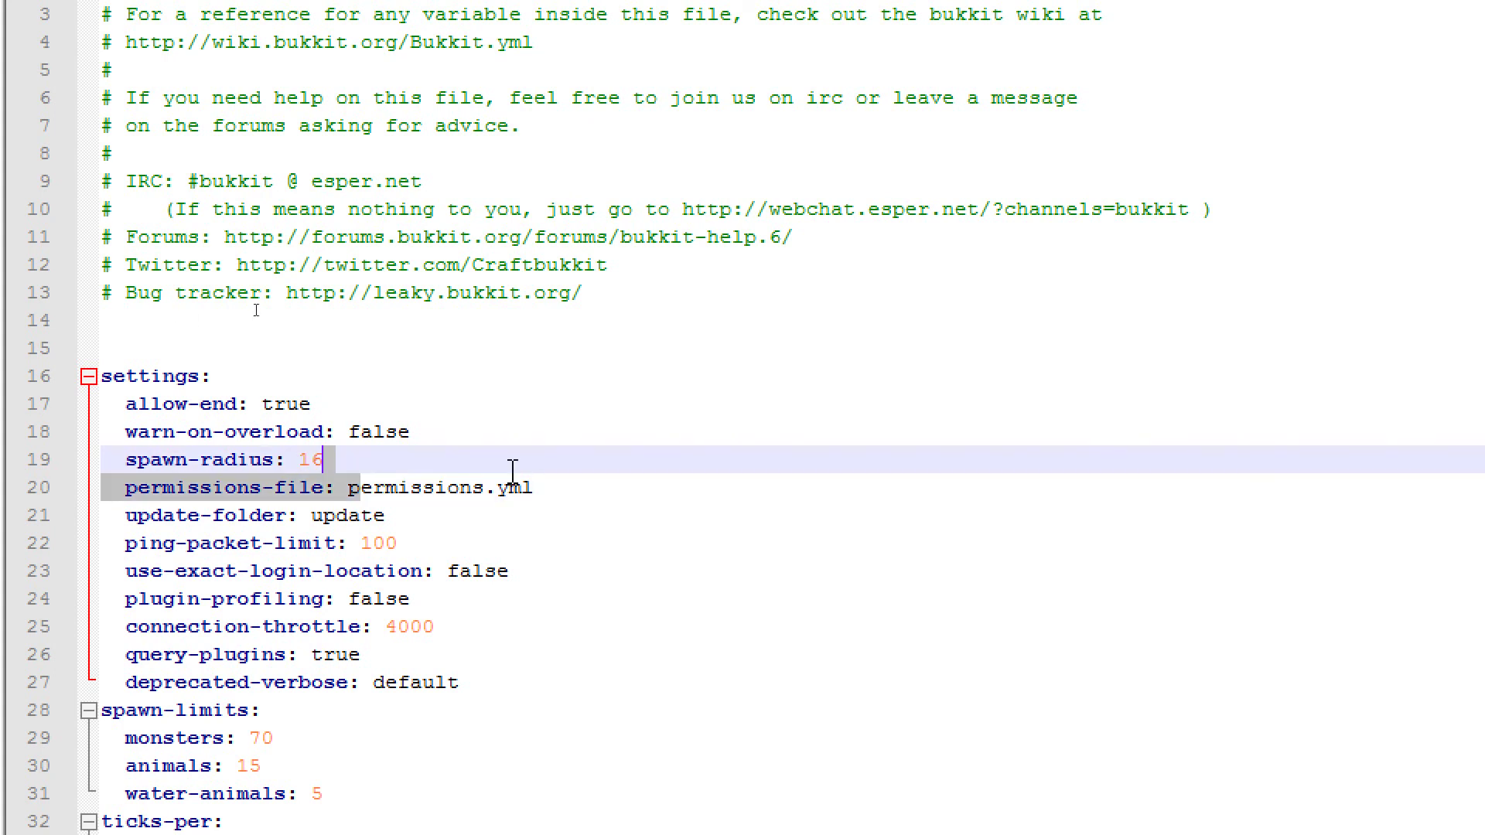
pyautogui.click(556, 480)
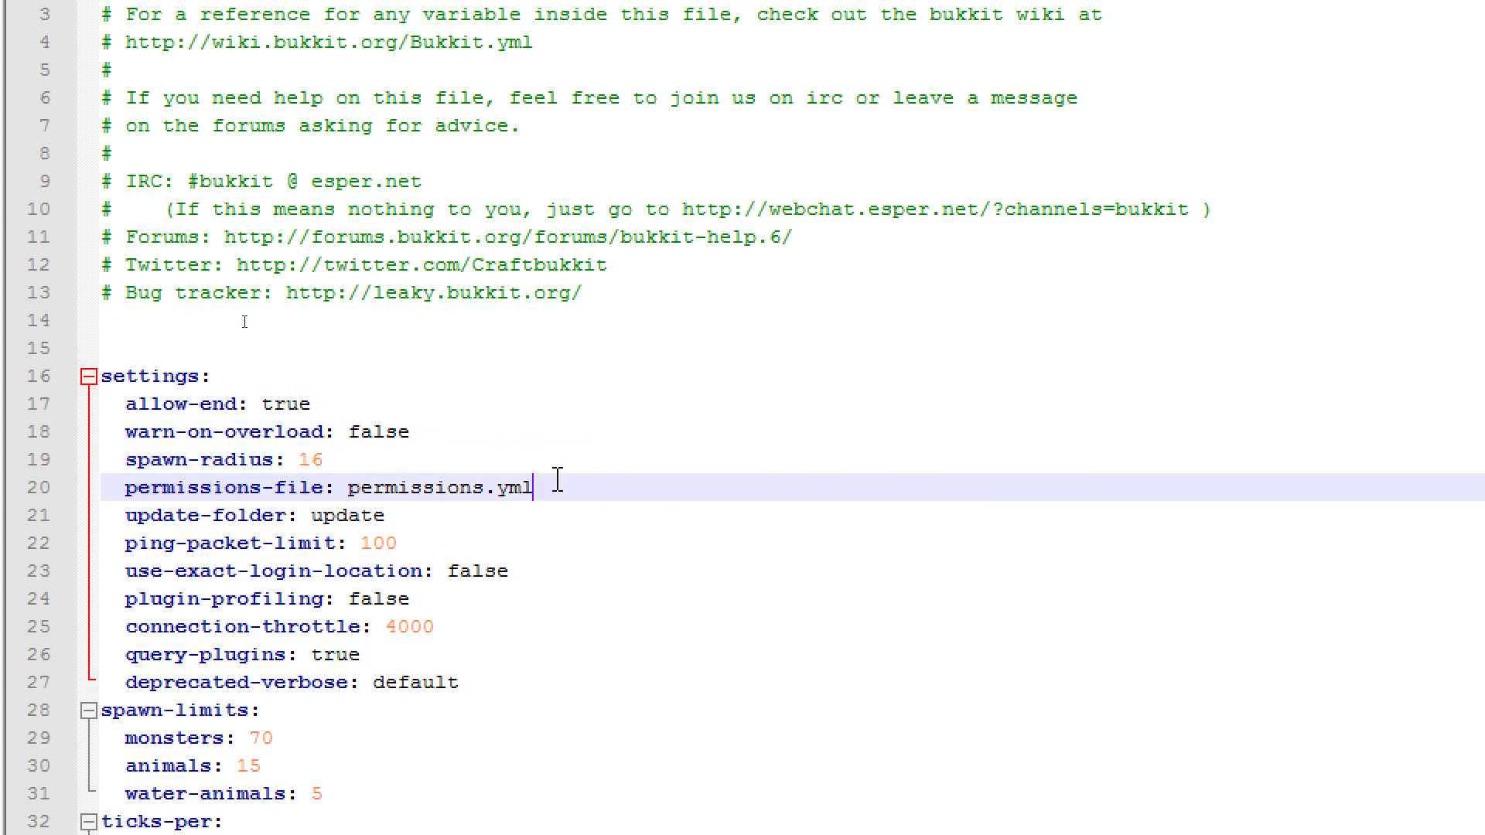
pyautogui.click(381, 514)
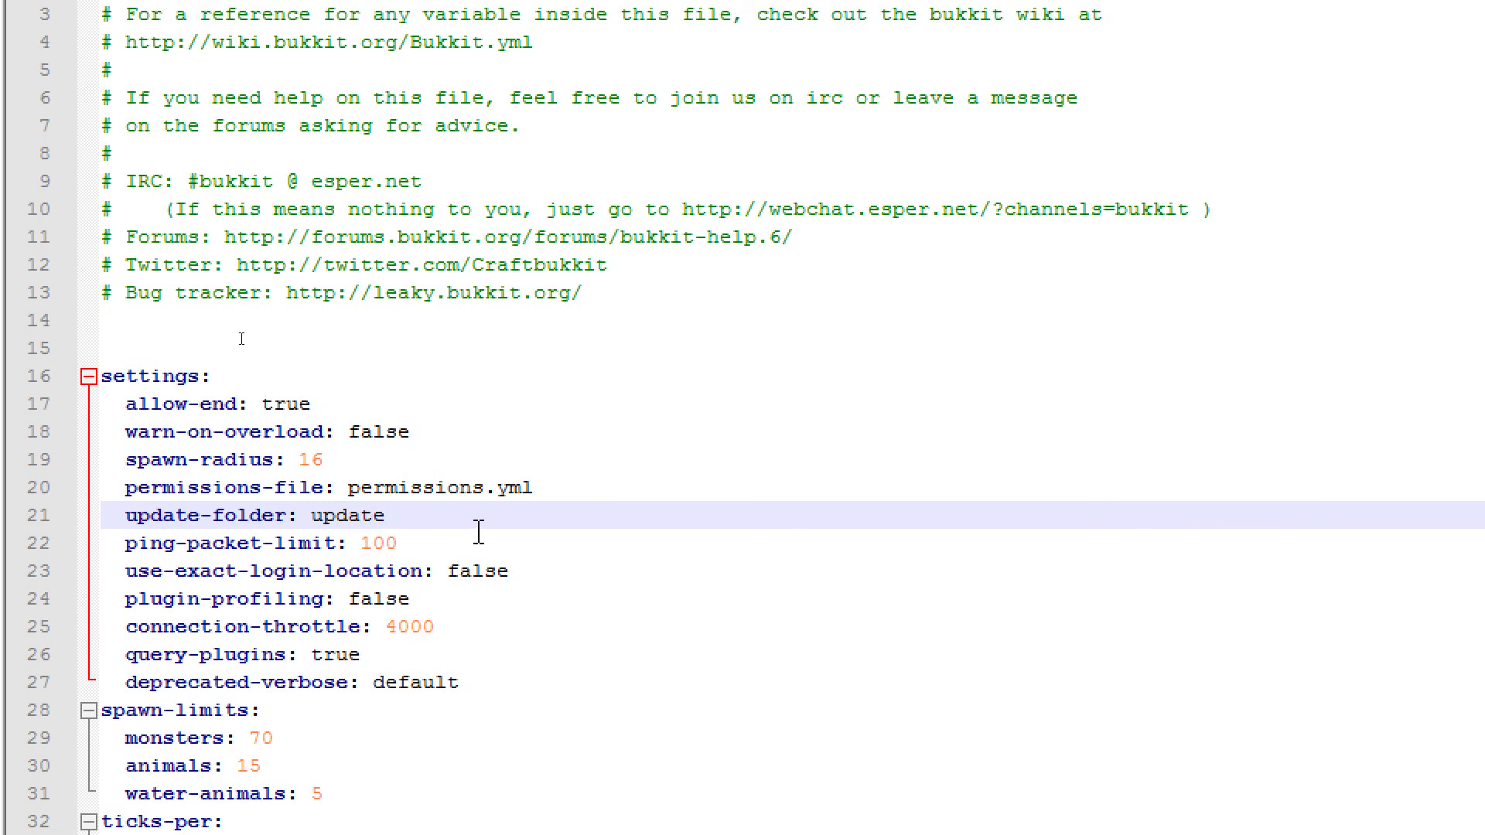
# Set ping-packet-limit to 200 and use-exact-login-location to true in bukkit.yml
pyautogui.click(383, 542)
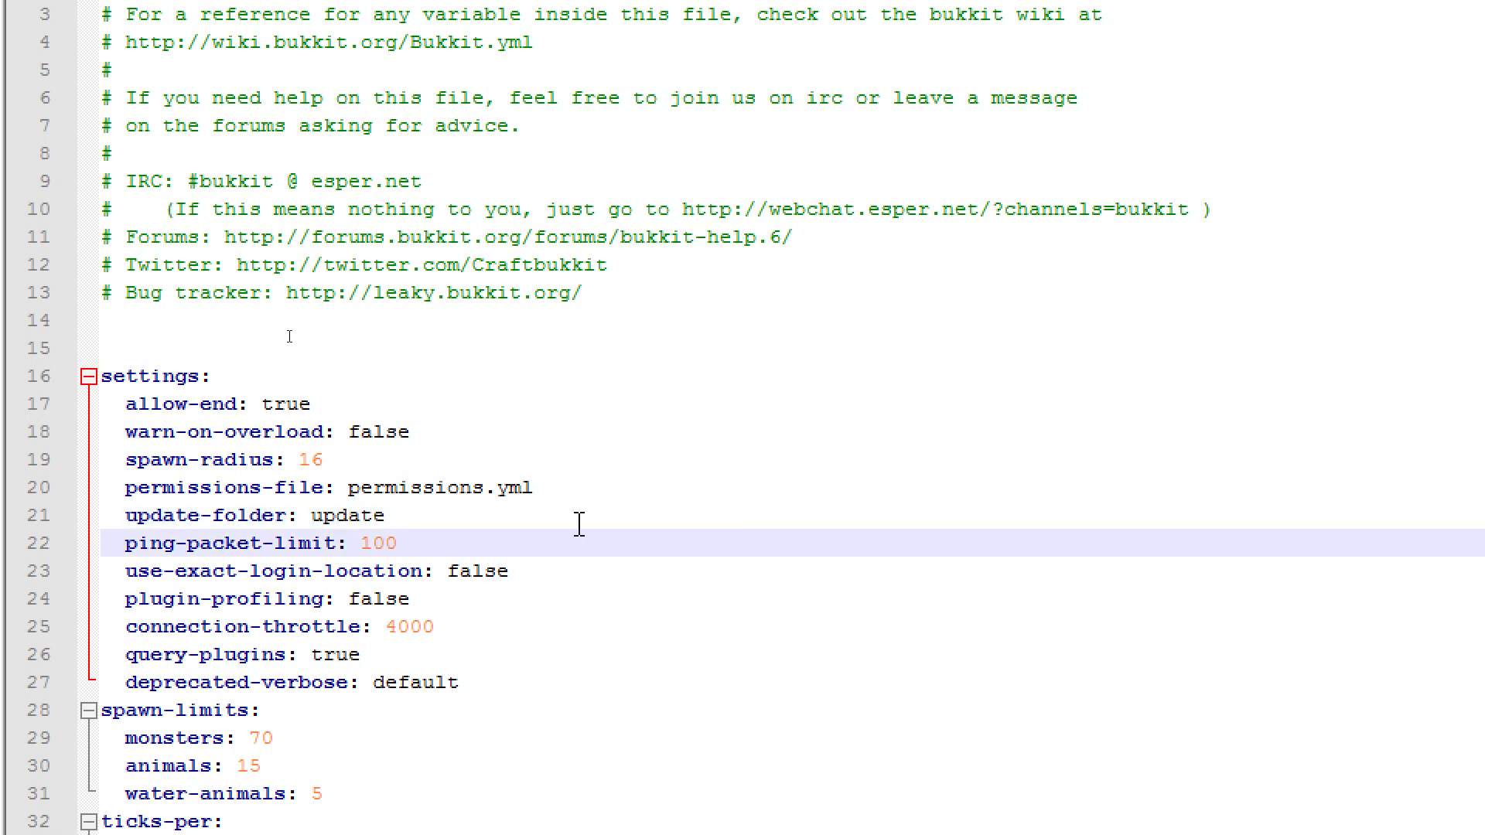
pyautogui.press('Left')
pyautogui.press('BackSpace')
pyautogui.write('2')
pyautogui.moveTo(512, 574); pyautogui.dragTo(445, 576)
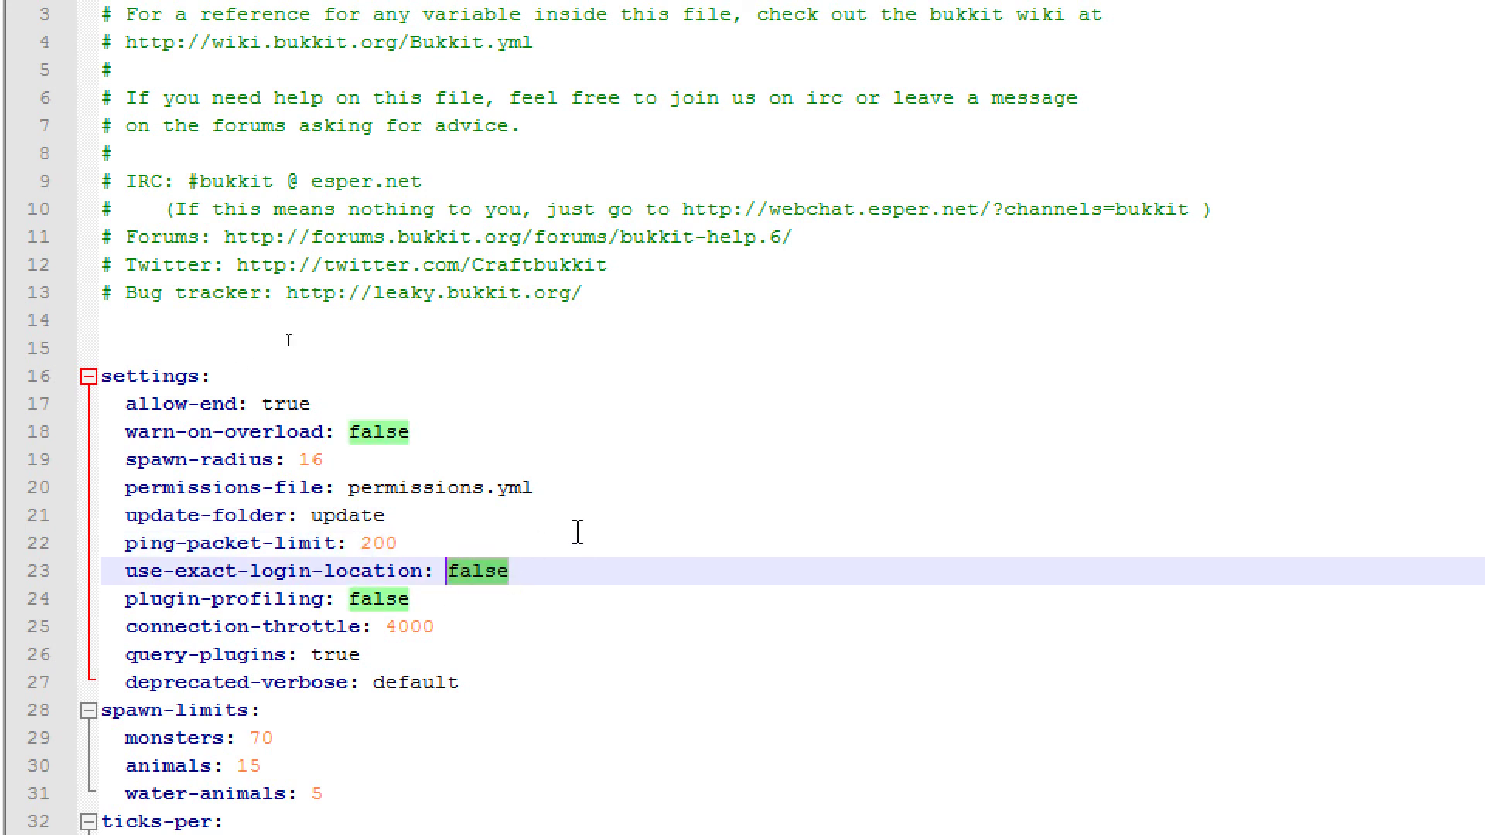
pyautogui.write('true')
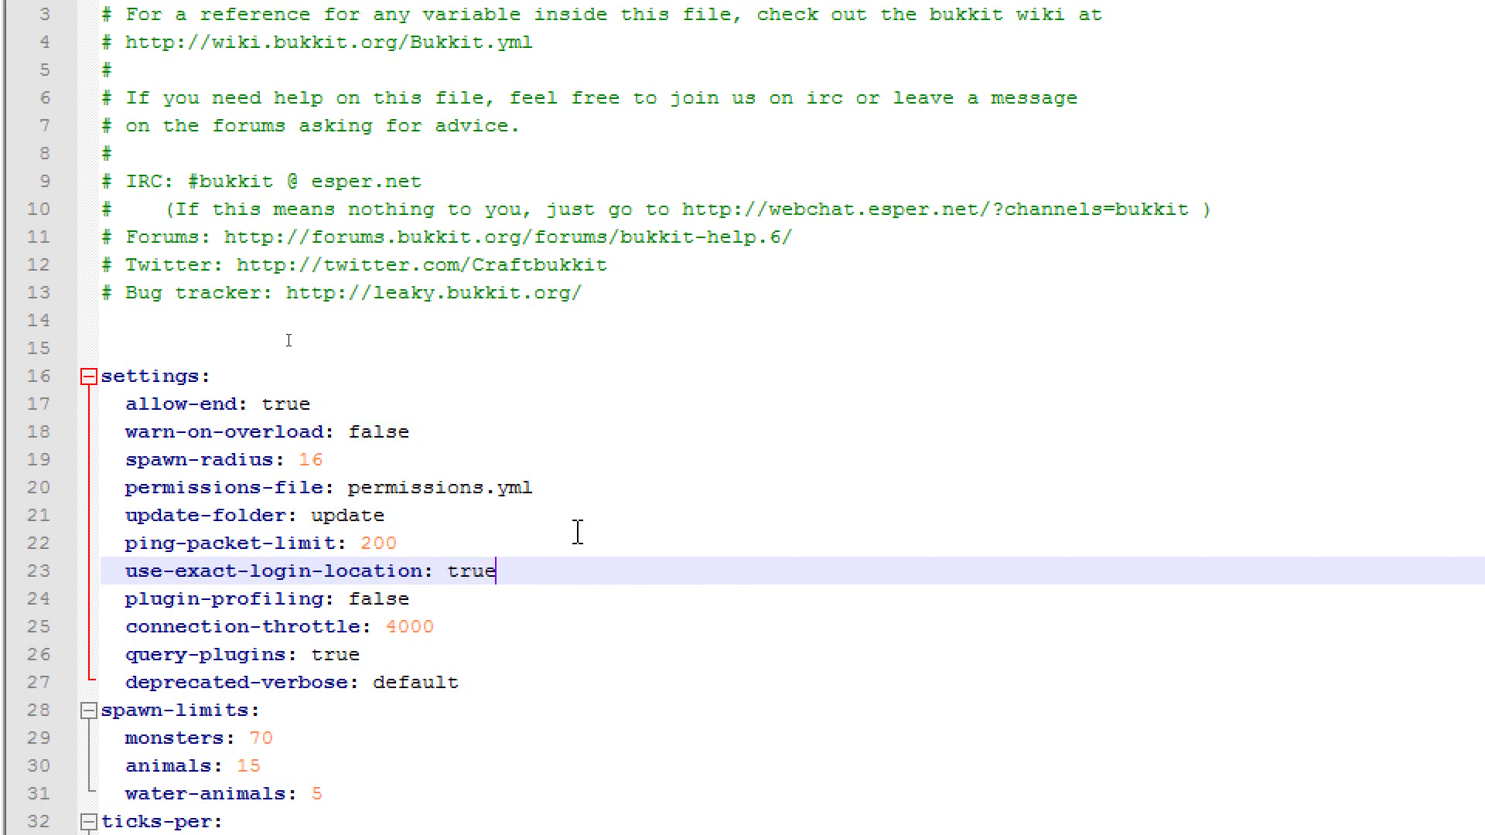
# Review plugin-profiling, then set connection-throttle to 500 and query-plugins to false in the settings section
pyautogui.click(430, 610)
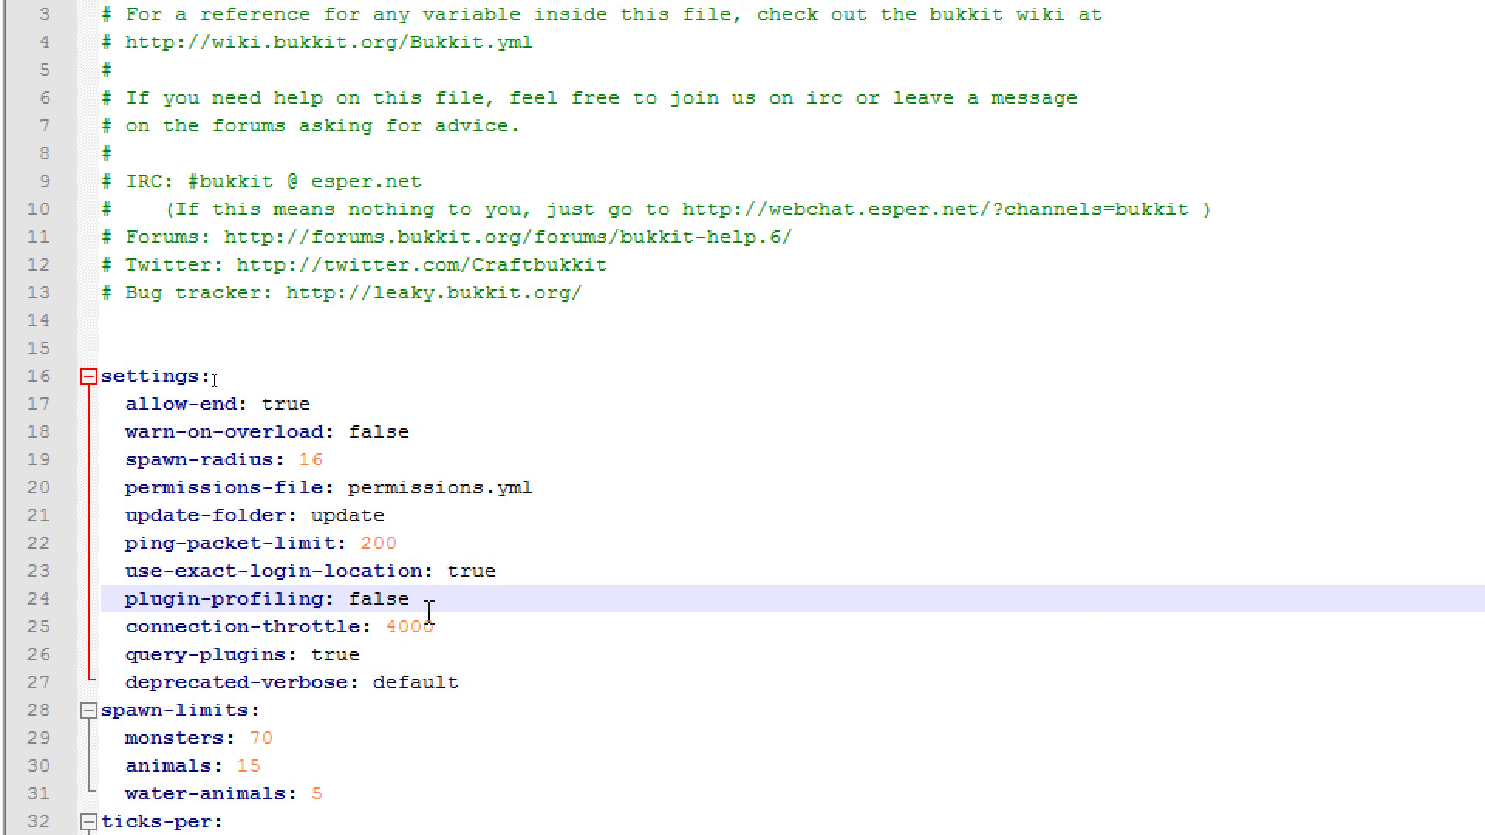
pyautogui.moveTo(424, 601); pyautogui.dragTo(350, 599)
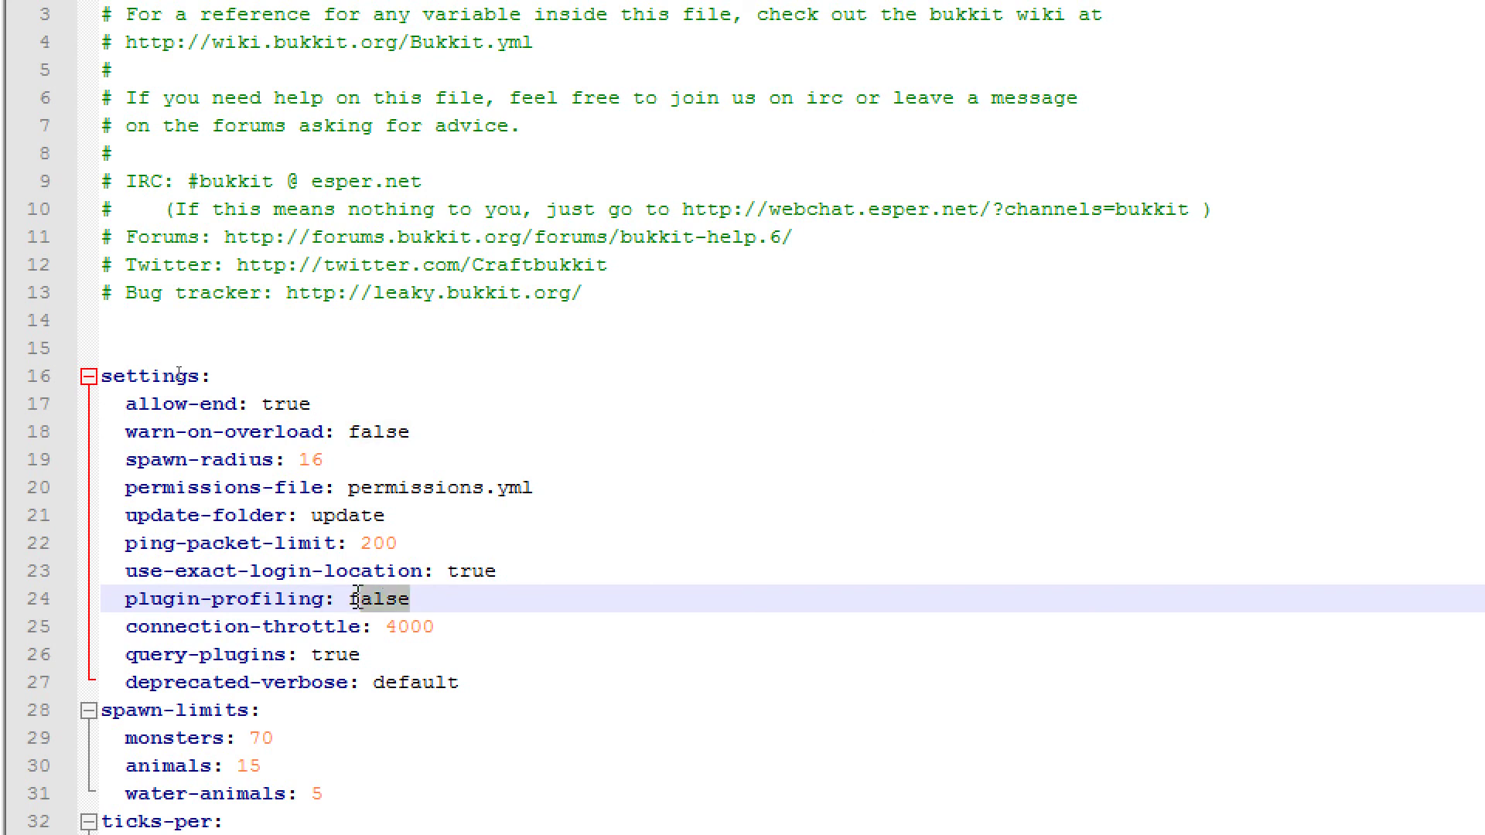
pyautogui.click(463, 628)
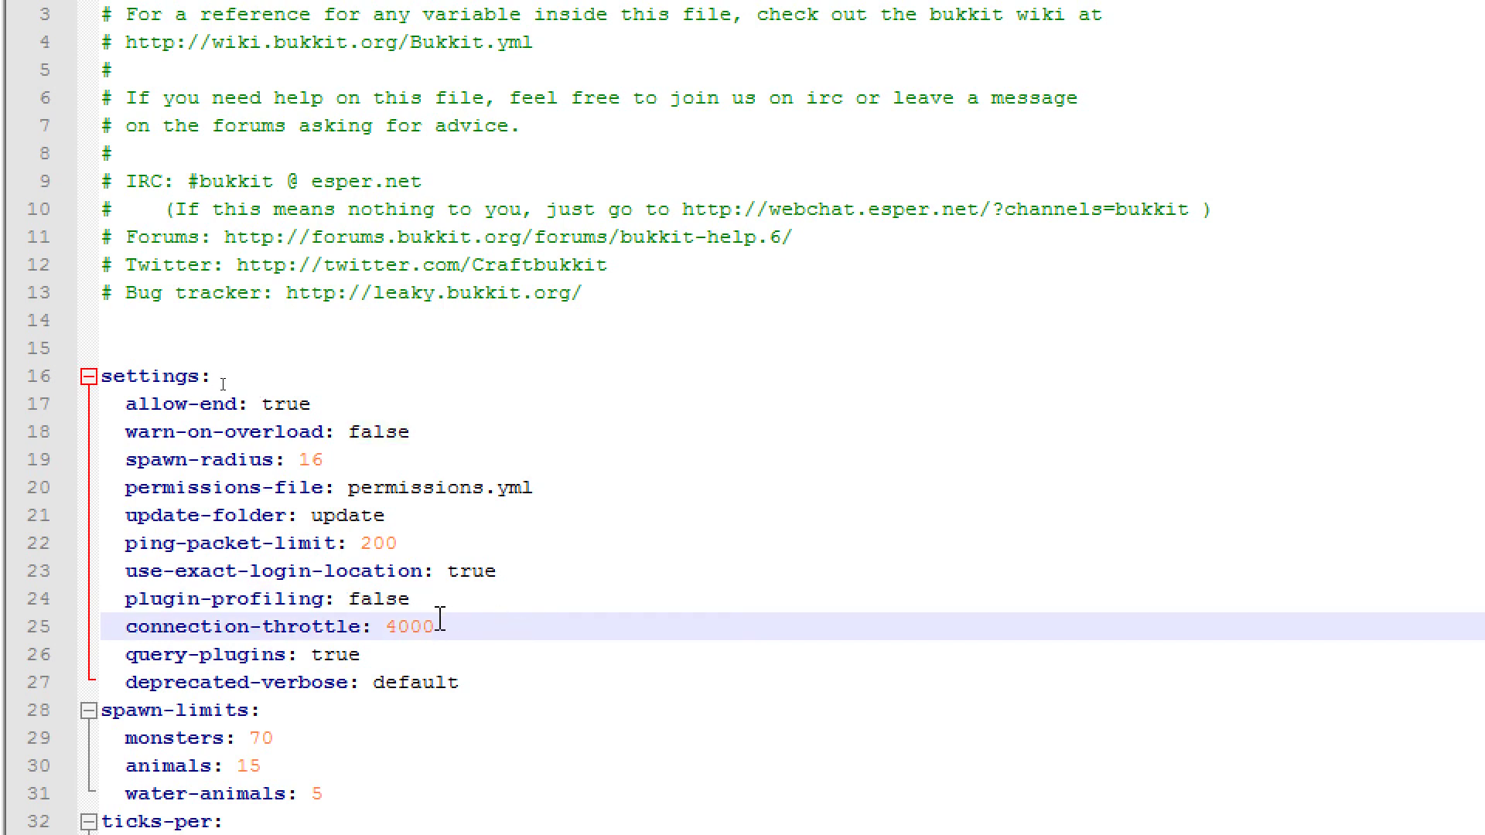
pyautogui.moveTo(443, 628); pyautogui.dragTo(384, 628)
pyautogui.write('500')
pyautogui.moveTo(361, 654); pyautogui.dragTo(312, 654)
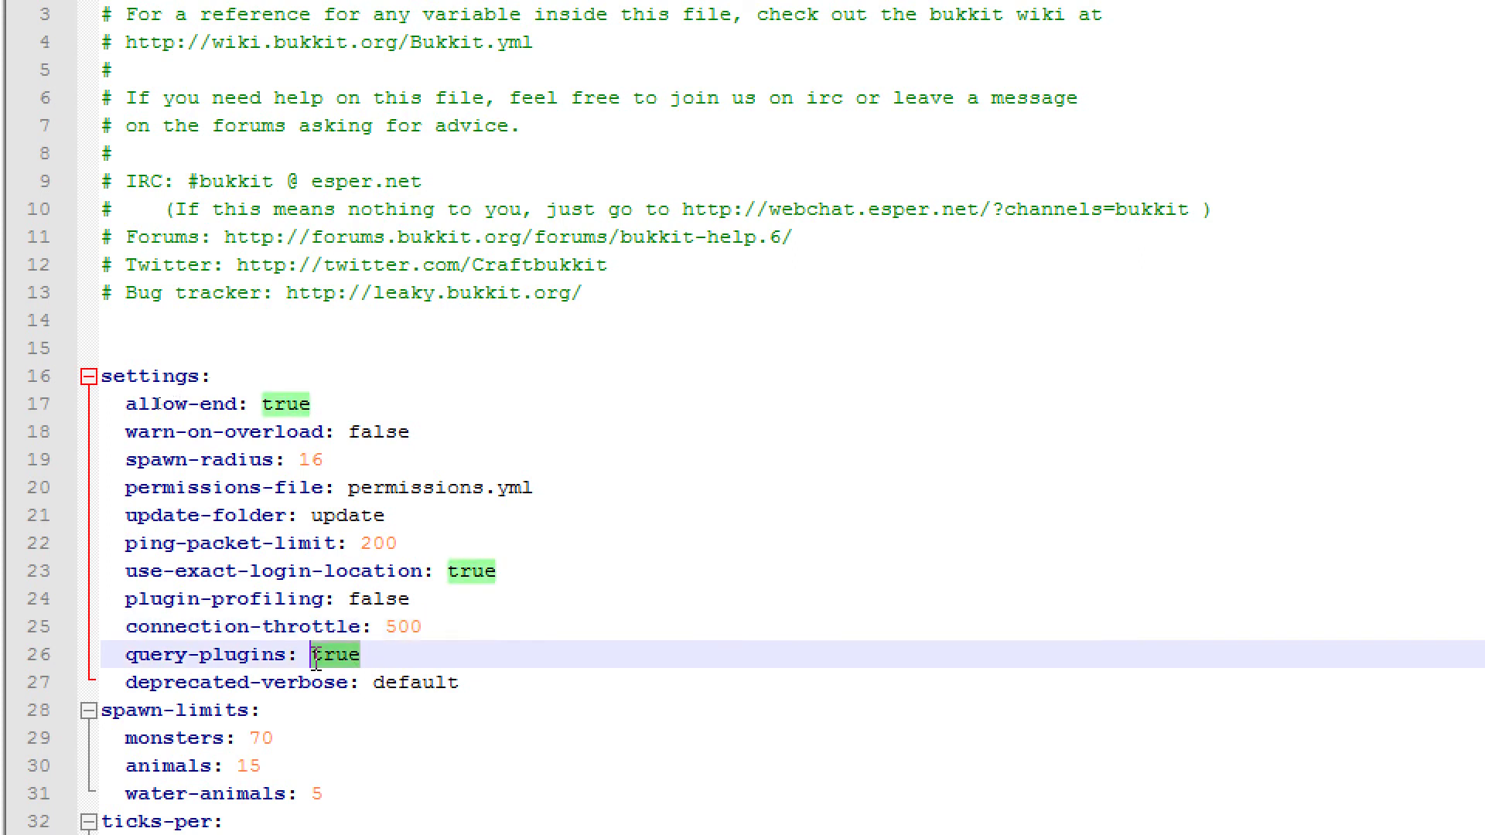
pyautogui.write('false')
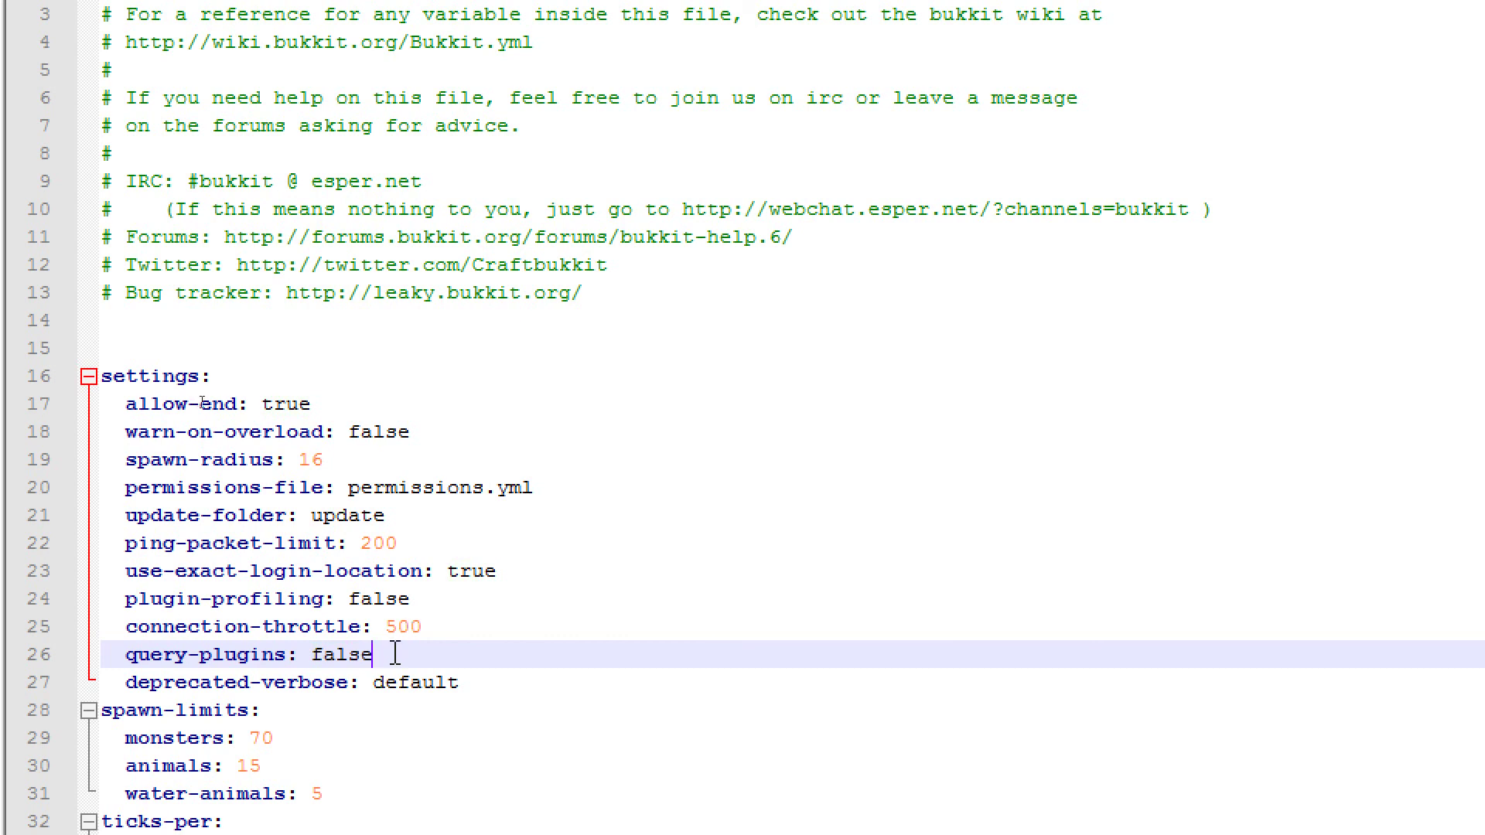
# Set the monsters value under spawn-limits to 25
pyautogui.scroll(-3, 406, 727)
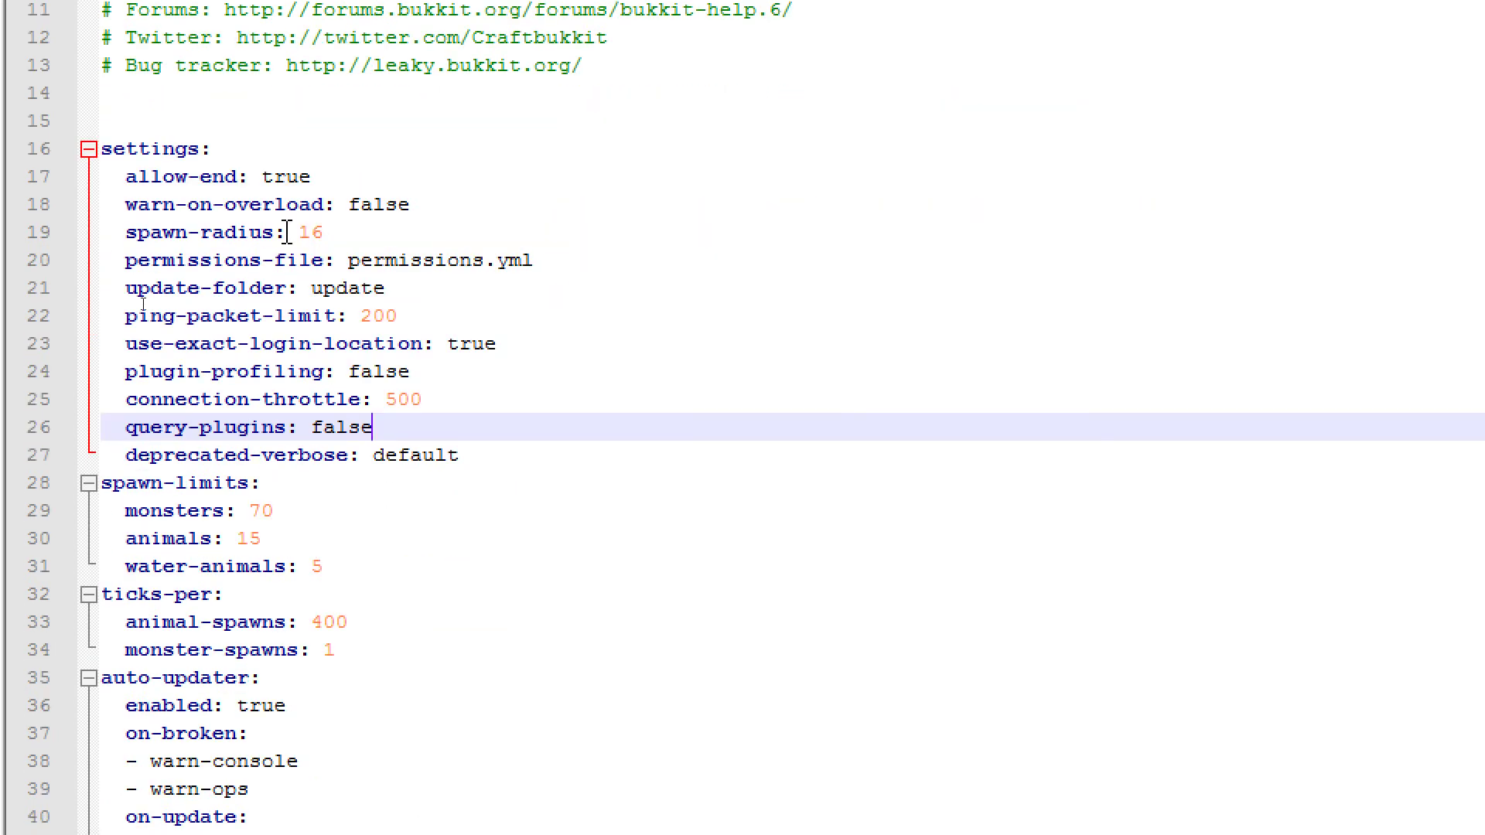
pyautogui.scroll(-3, 408, 723)
pyautogui.moveTo(275, 255); pyautogui.dragTo(252, 256)
pyautogui.press('BackSpace')
pyautogui.write('25')
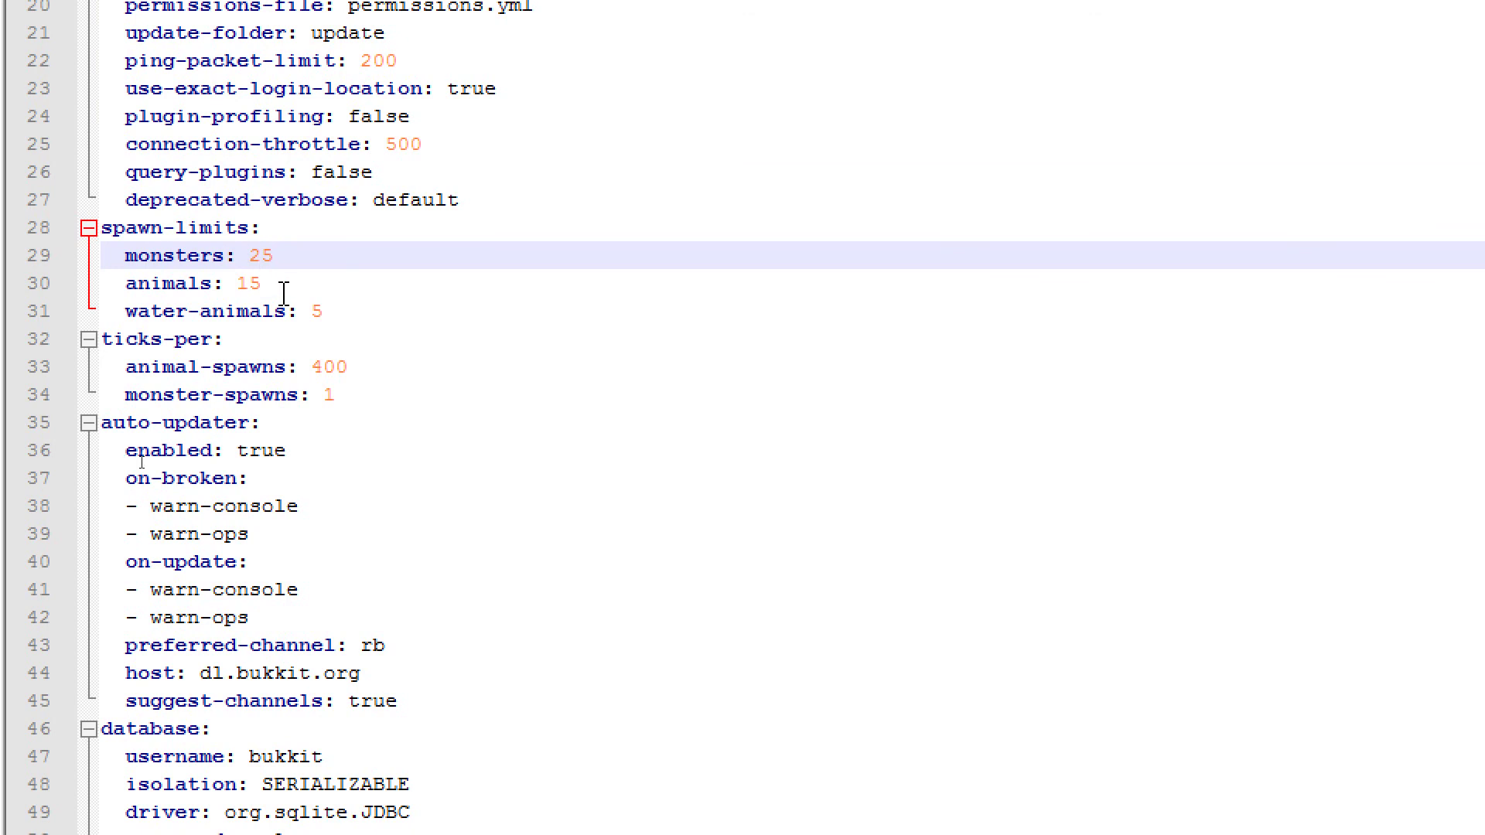
# Under spawn-limits, set animals to 23 and water-animals to 2
pyautogui.moveTo(263, 283); pyautogui.dragTo(236, 285)
pyautogui.press('BackSpace')
pyautogui.write('23')
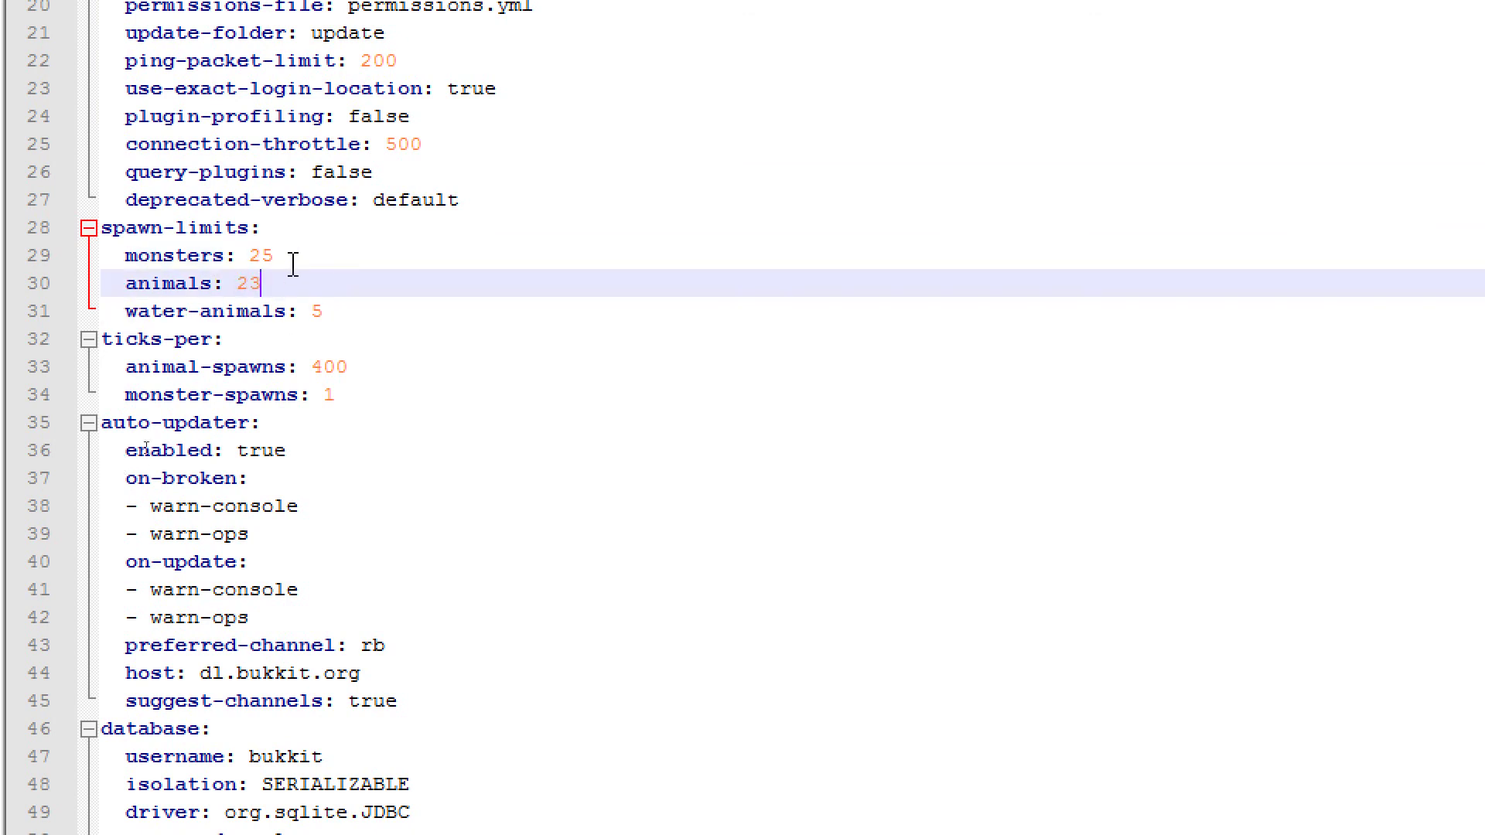
pyautogui.click(341, 310)
pyautogui.press('BackSpace')
pyautogui.write('2')
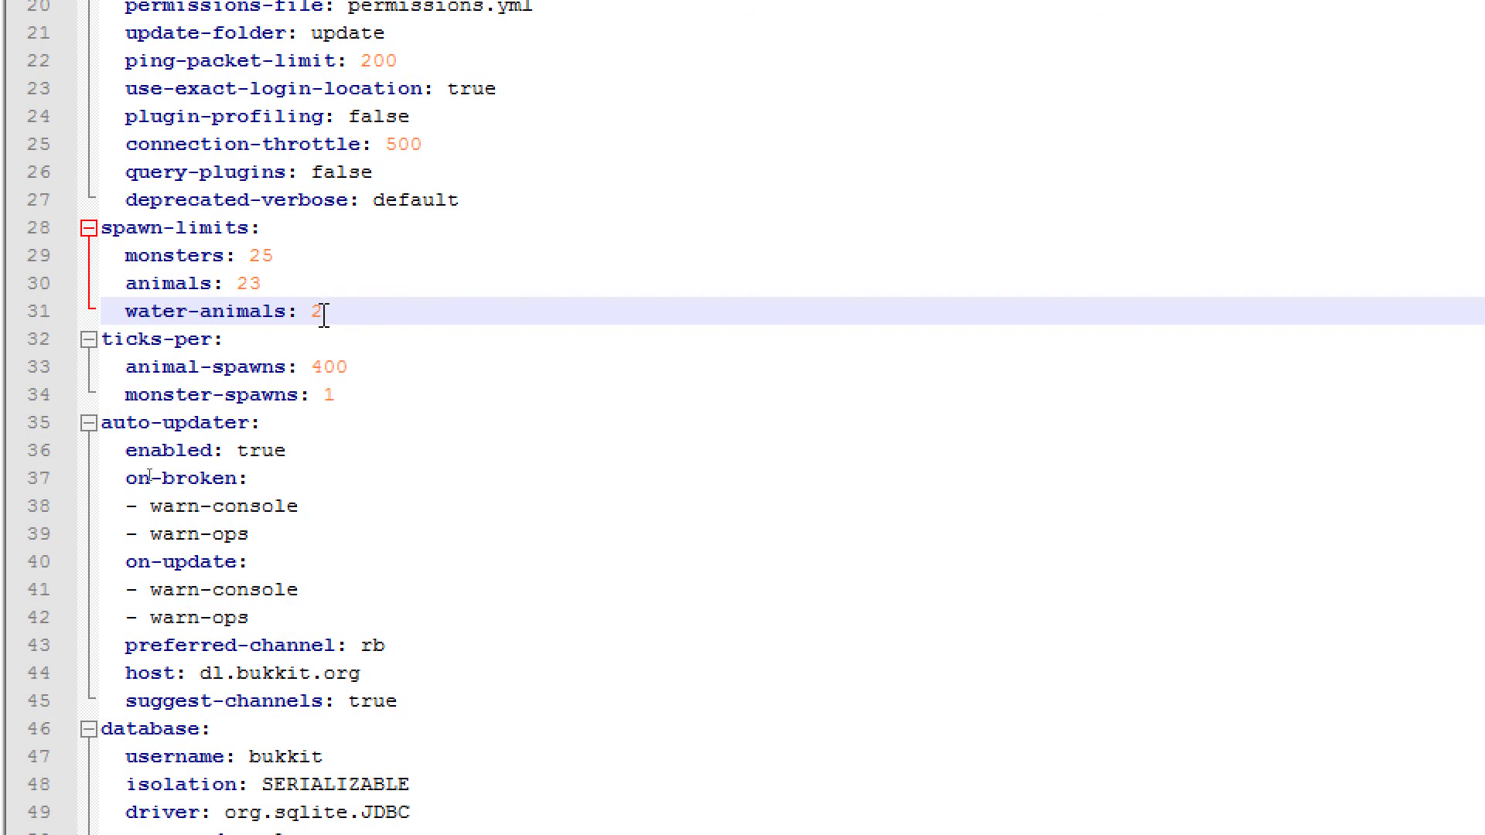
pyautogui.moveTo(277, 256); pyautogui.dragTo(249, 255)
pyautogui.click(334, 278)
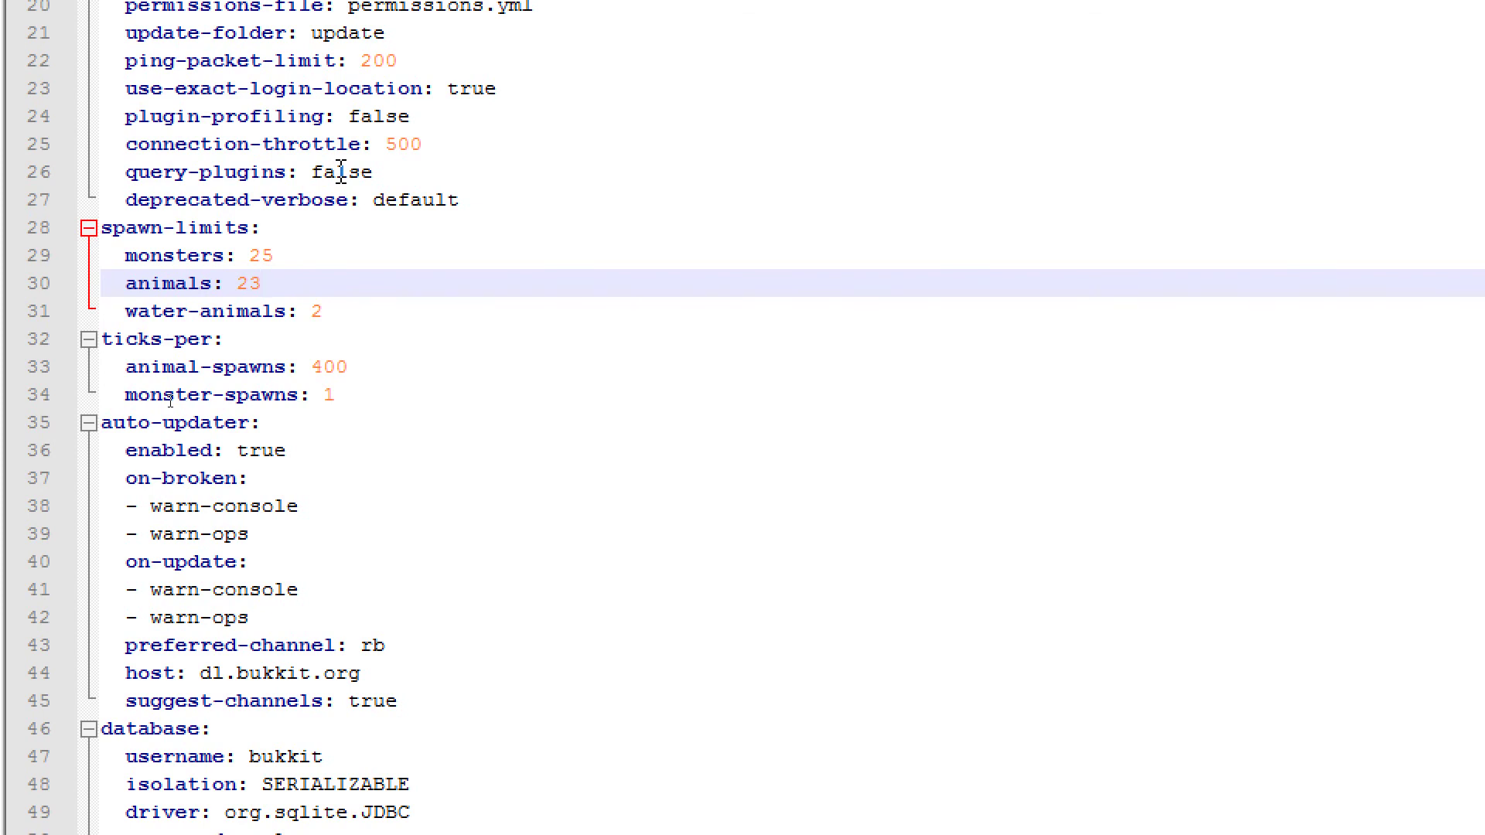
# Under ticks-per, set animal-spawns to 200 and monster-spawns to 2
pyautogui.scroll(-1, 314, 619)
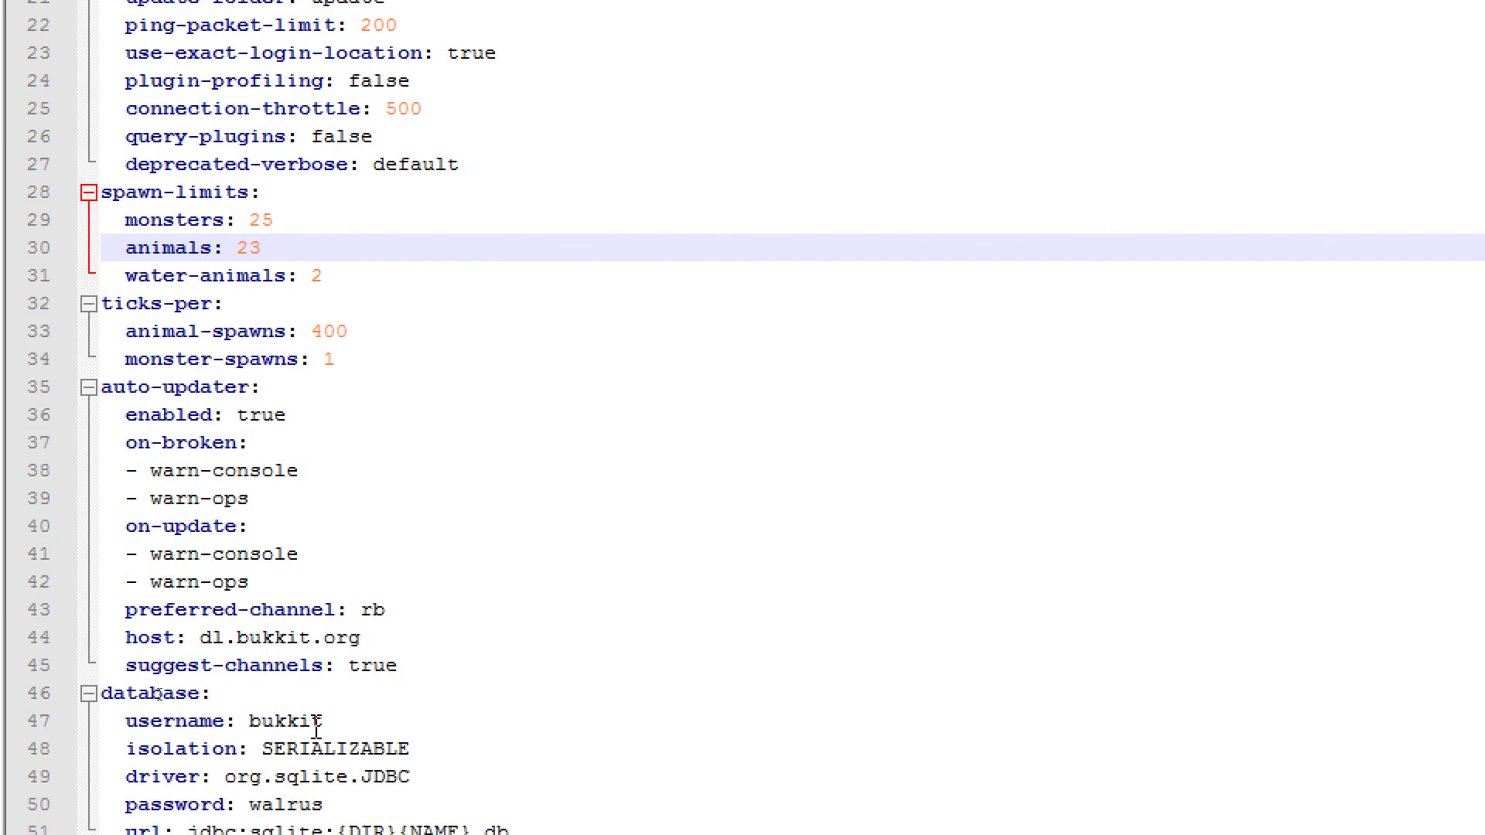
pyautogui.moveTo(344, 329); pyautogui.dragTo(309, 319)
pyautogui.write('200')
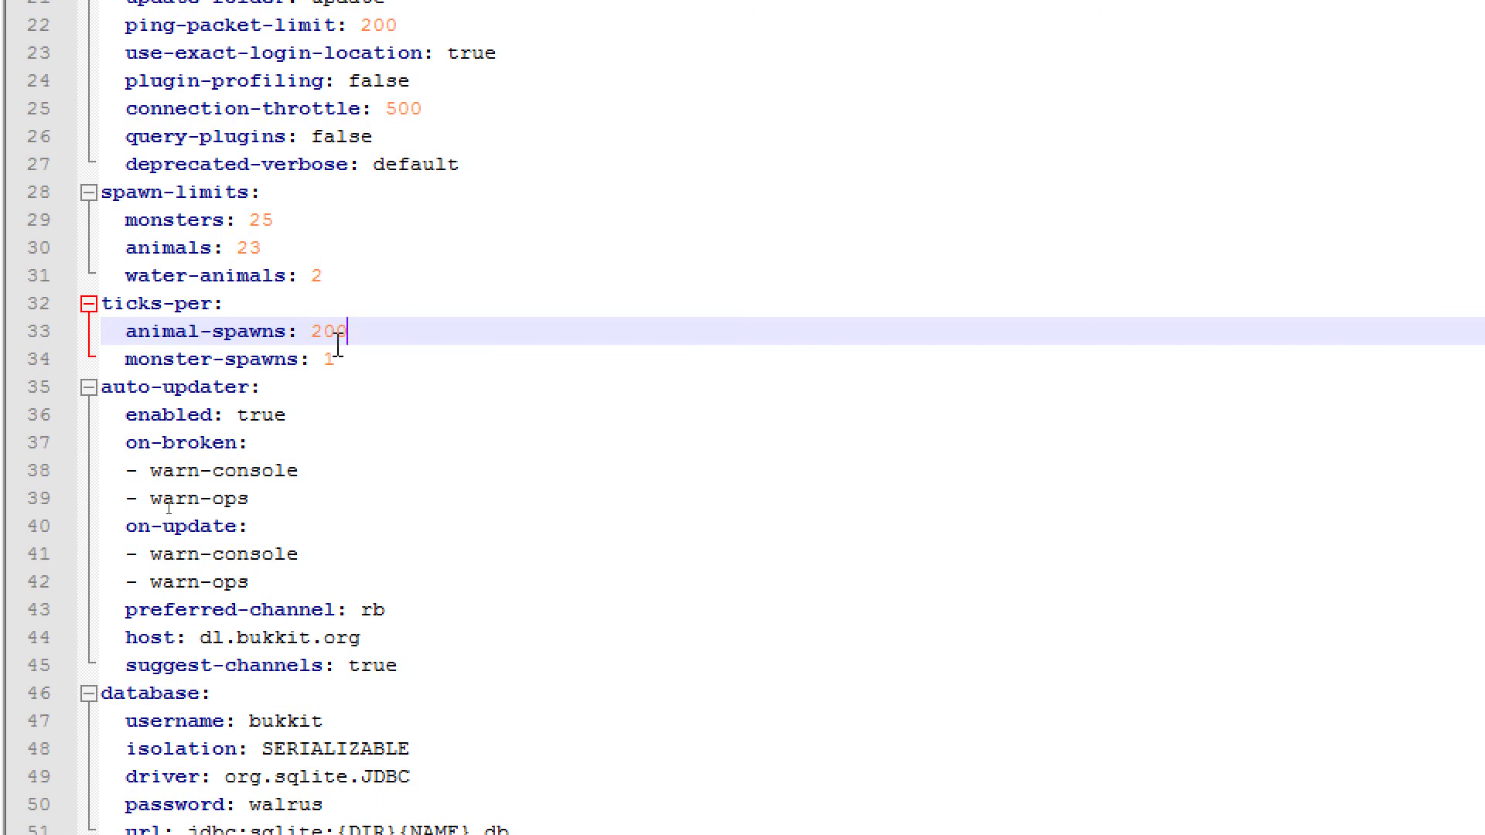
pyautogui.click(339, 358)
pyautogui.doubleClick(339, 357)
pyautogui.write('2')
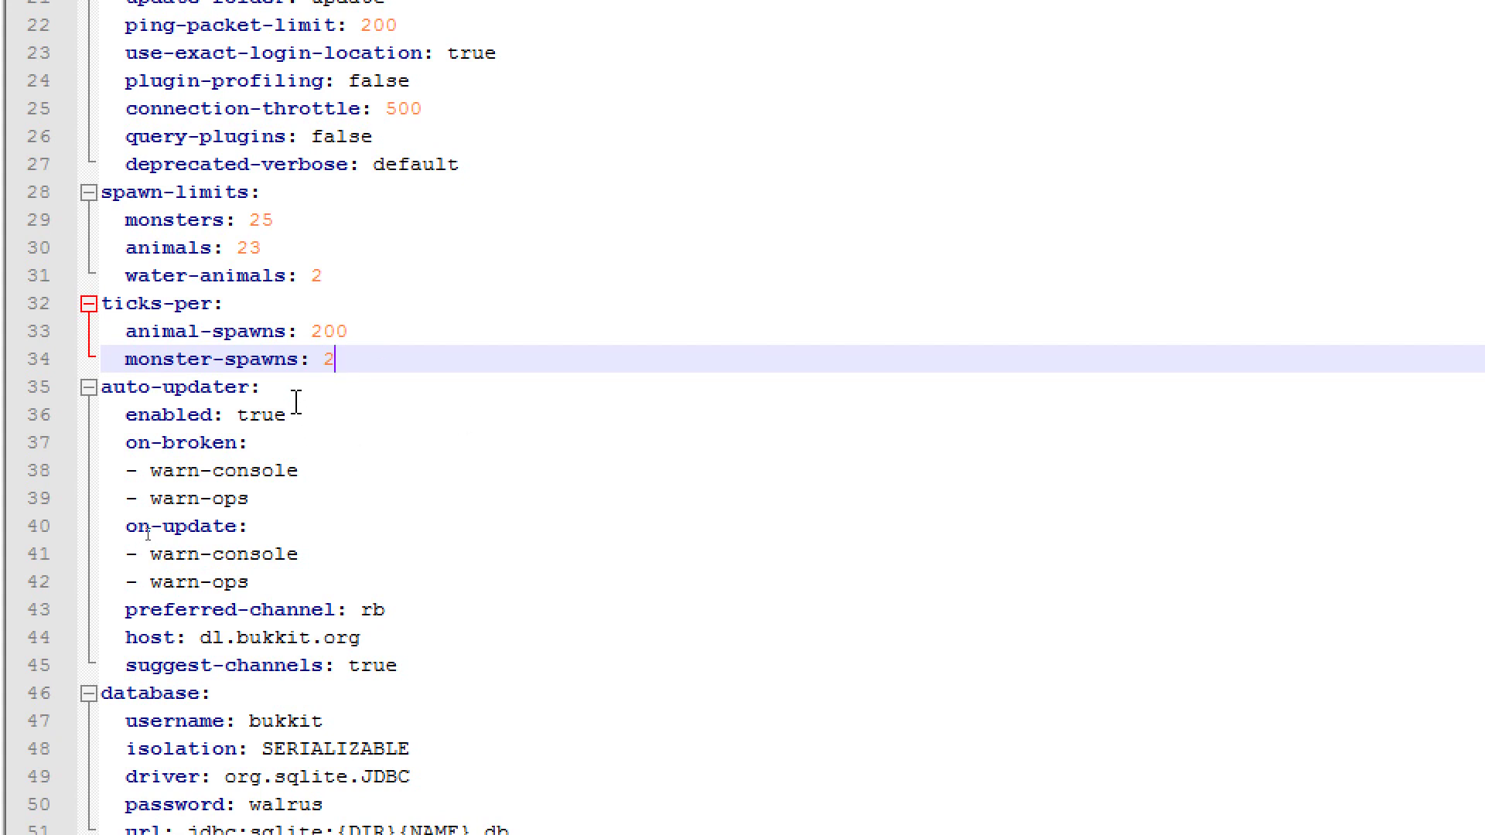
# Set the enabled option in the auto-updater section to false
pyautogui.click(248, 403)
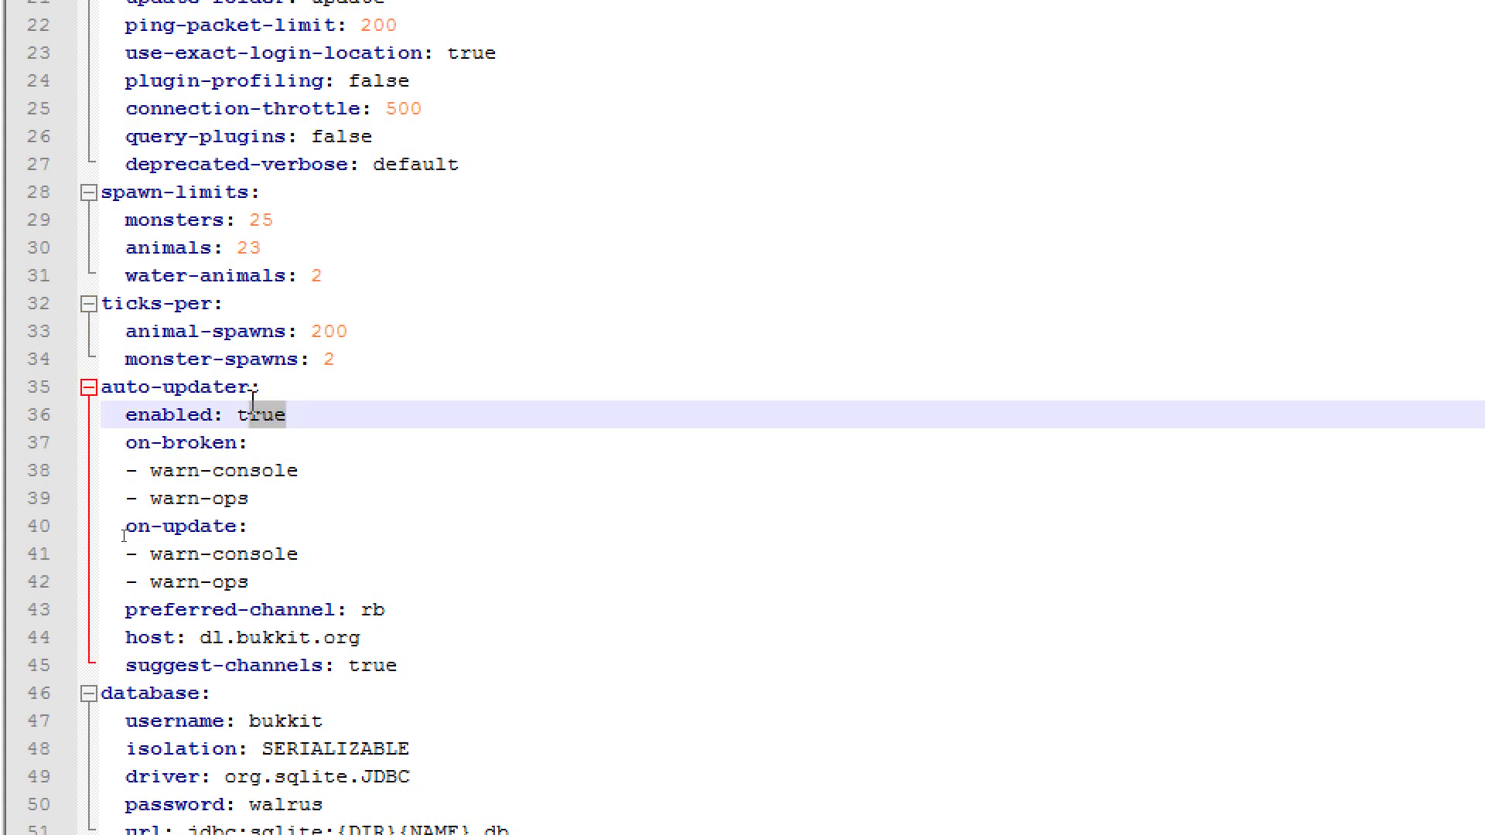
pyautogui.doubleClick(245, 404)
pyautogui.write('fza\\')
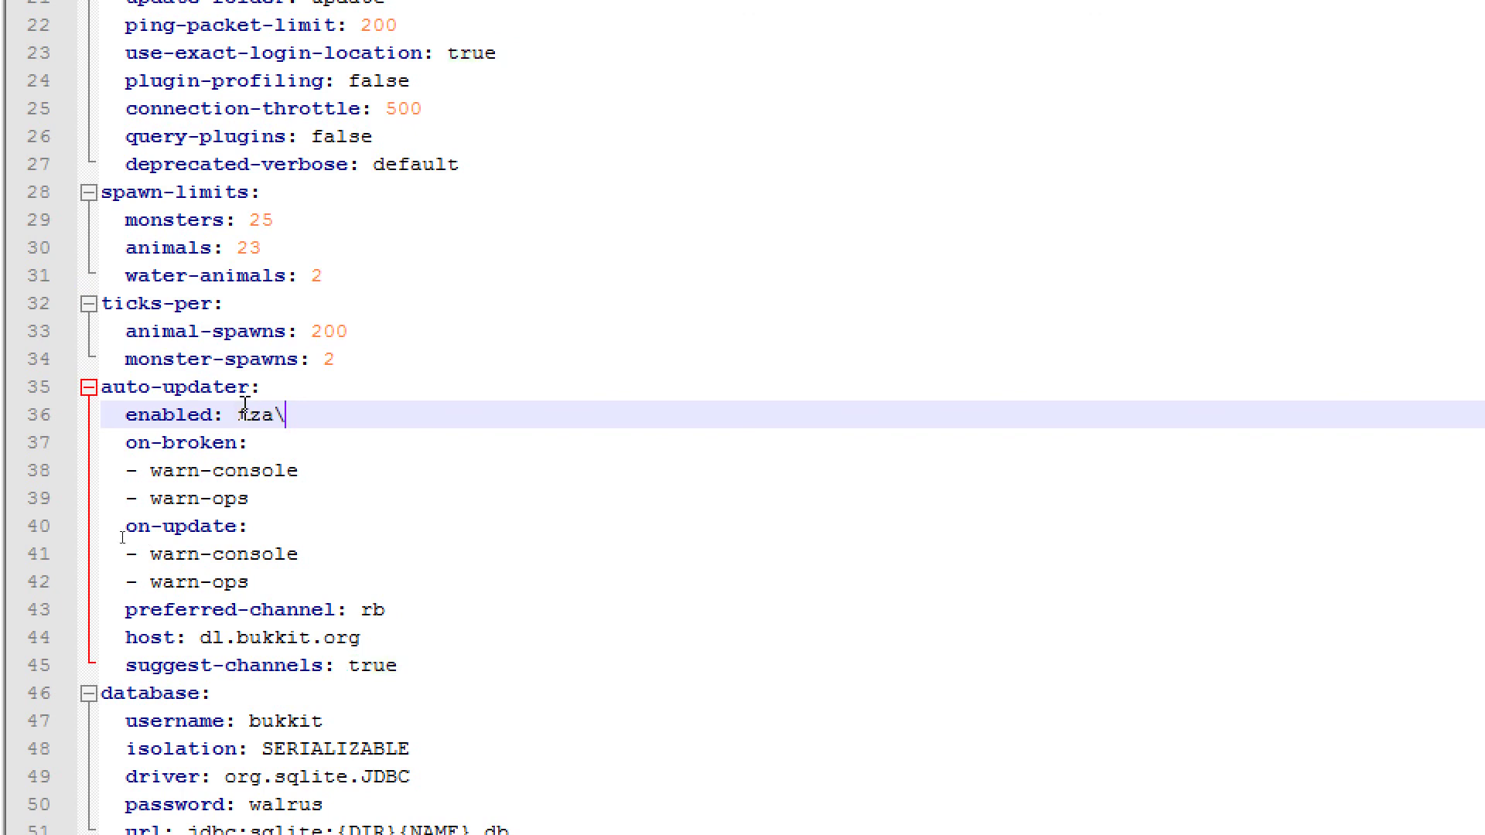
pyautogui.press('BackSpace')
pyautogui.press('BackSpace')
pyautogui.press('BackSpace')
pyautogui.write('alse')
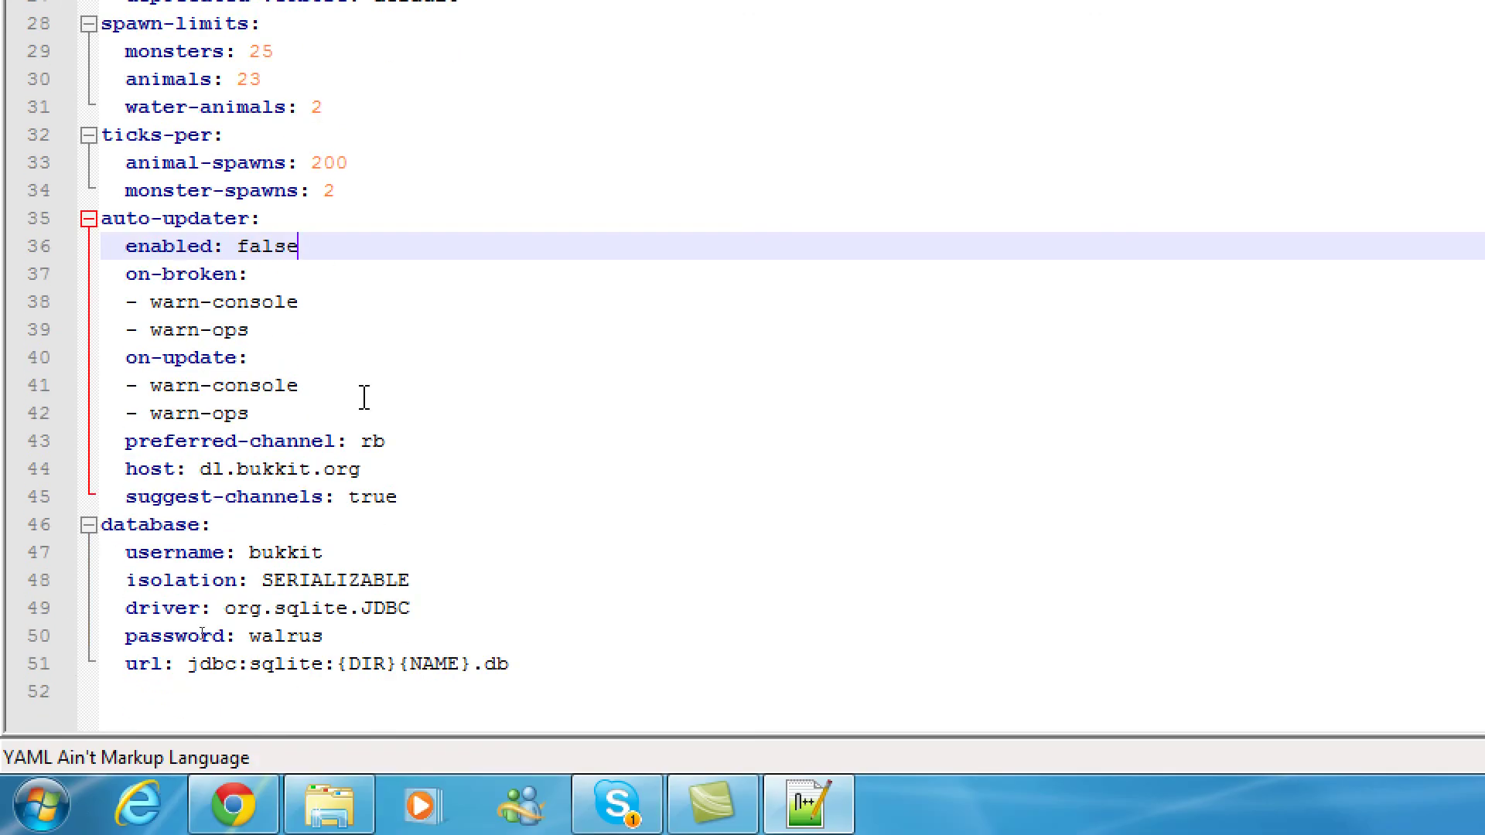
# Review the auto-updater's preferred-channel and enabled entries, then save bukkit.yml and close the editor
pyautogui.moveTo(126, 440); pyautogui.dragTo(402, 442)
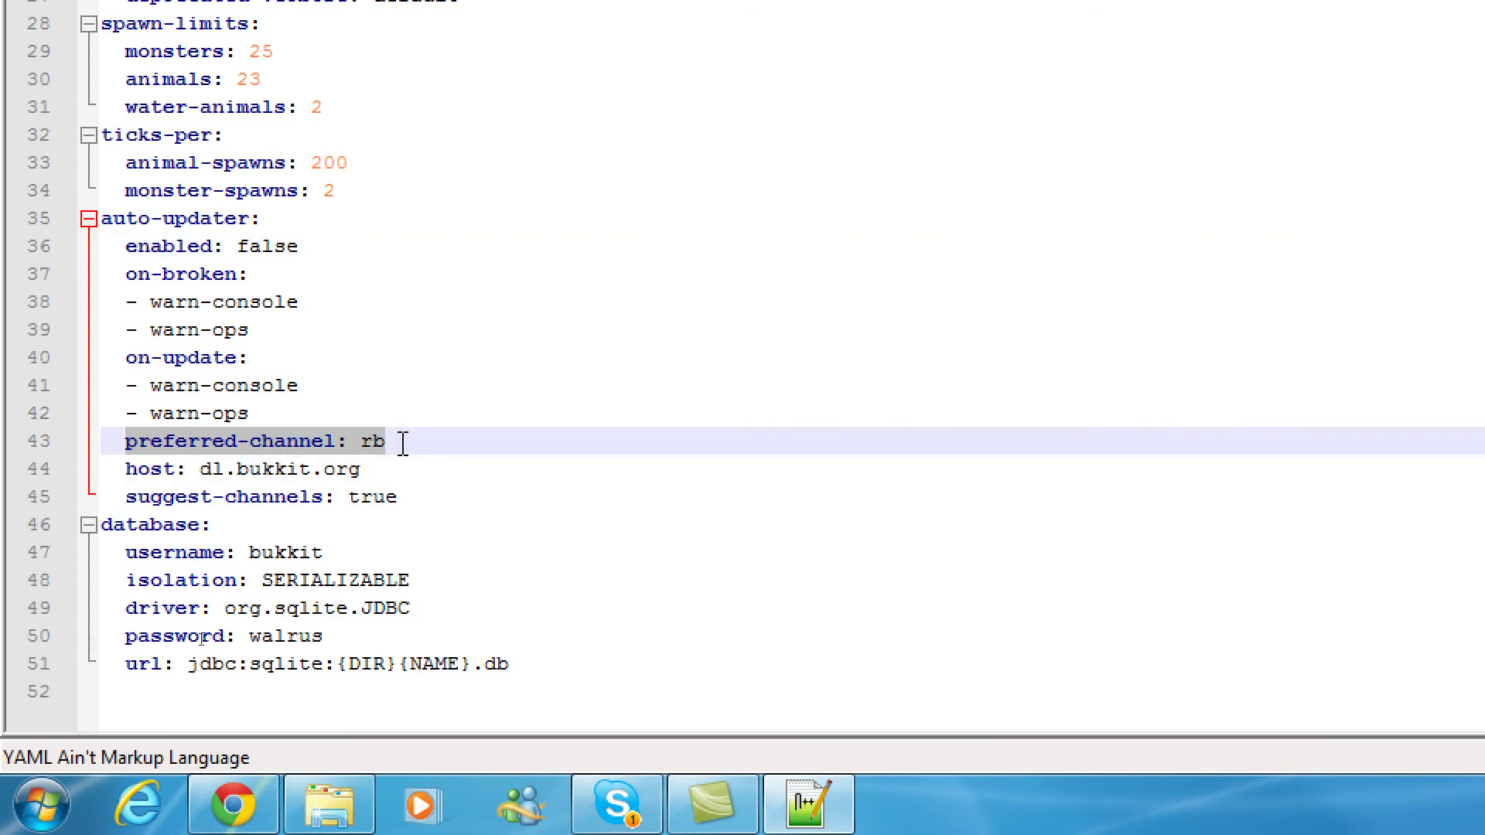
pyautogui.click(418, 441)
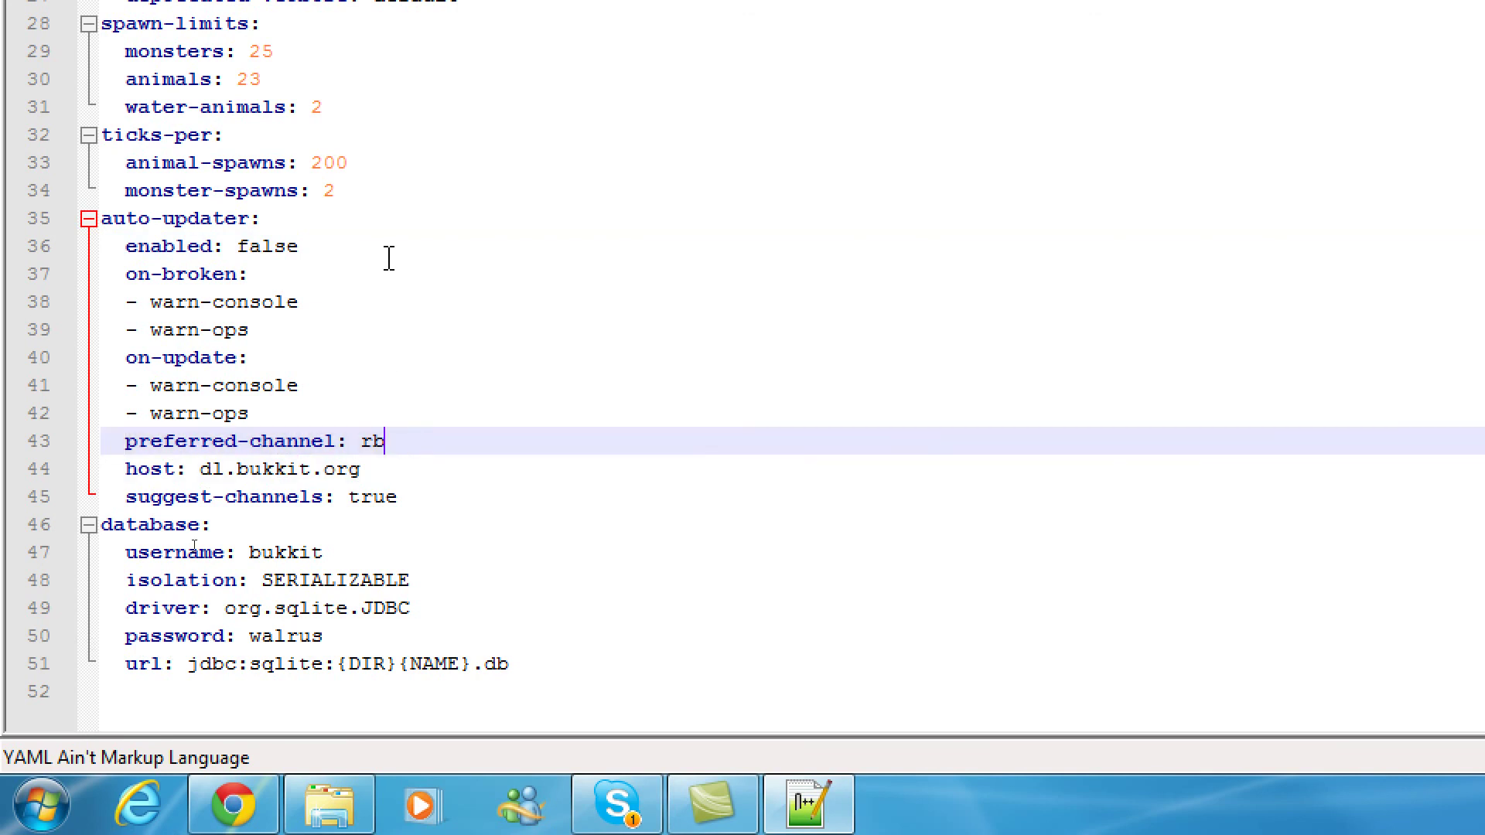
pyautogui.click(299, 249)
pyautogui.moveTo(300, 252); pyautogui.dragTo(217, 237)
pyautogui.click(261, 243)
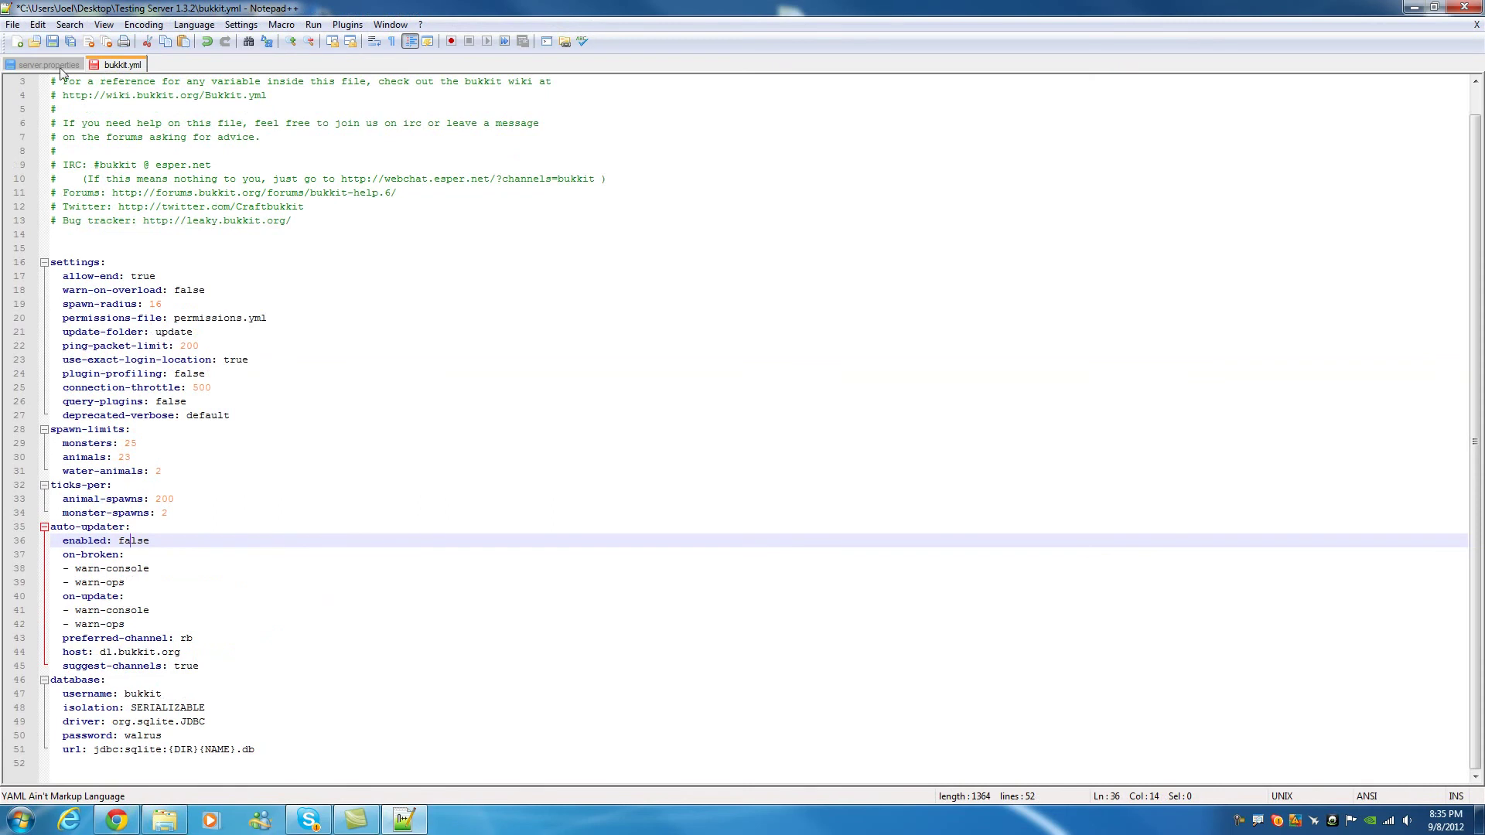
pyautogui.click(50, 43)
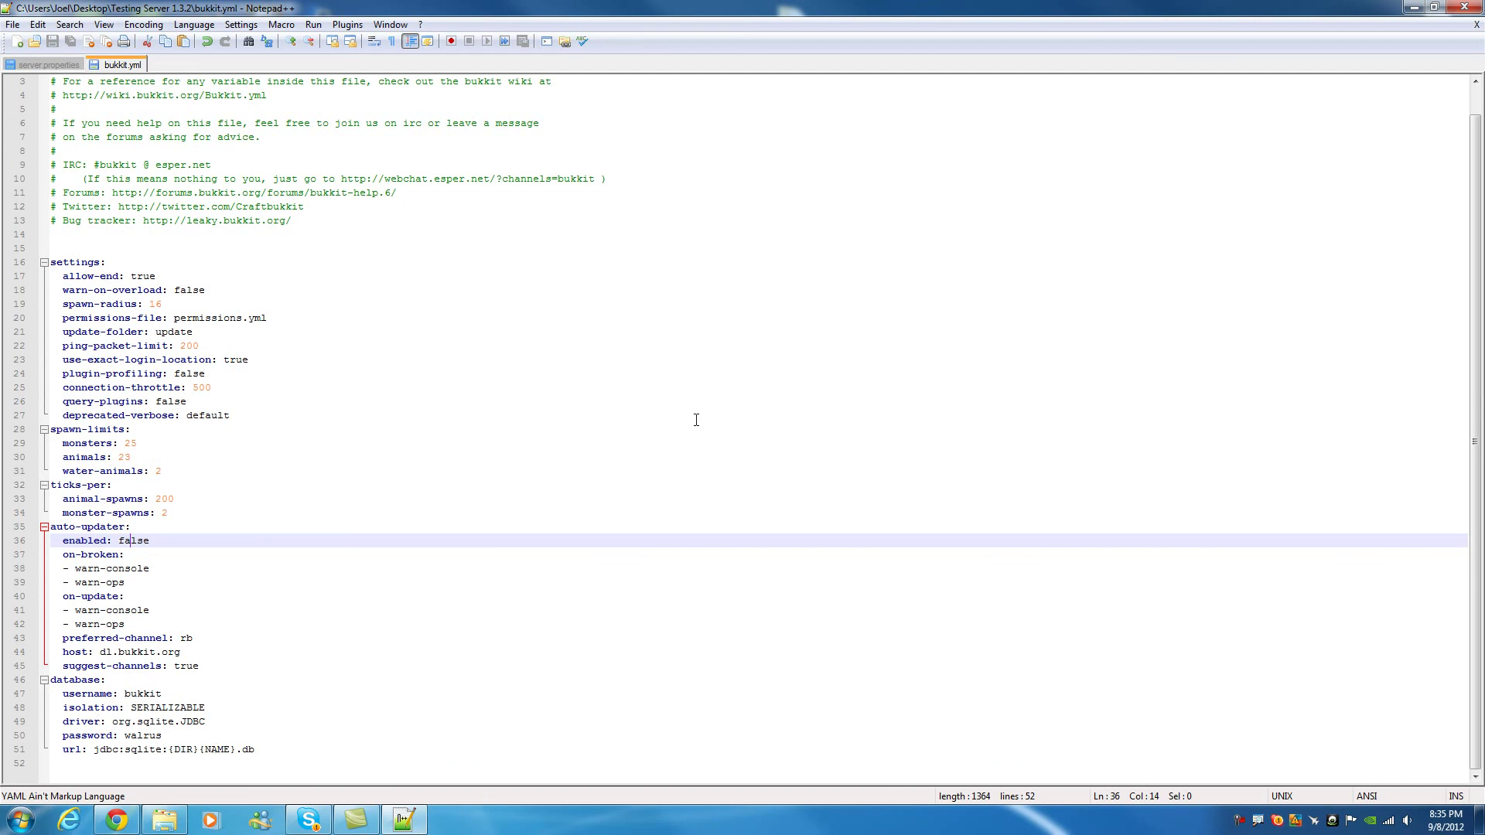
pyautogui.click(1464, 7)
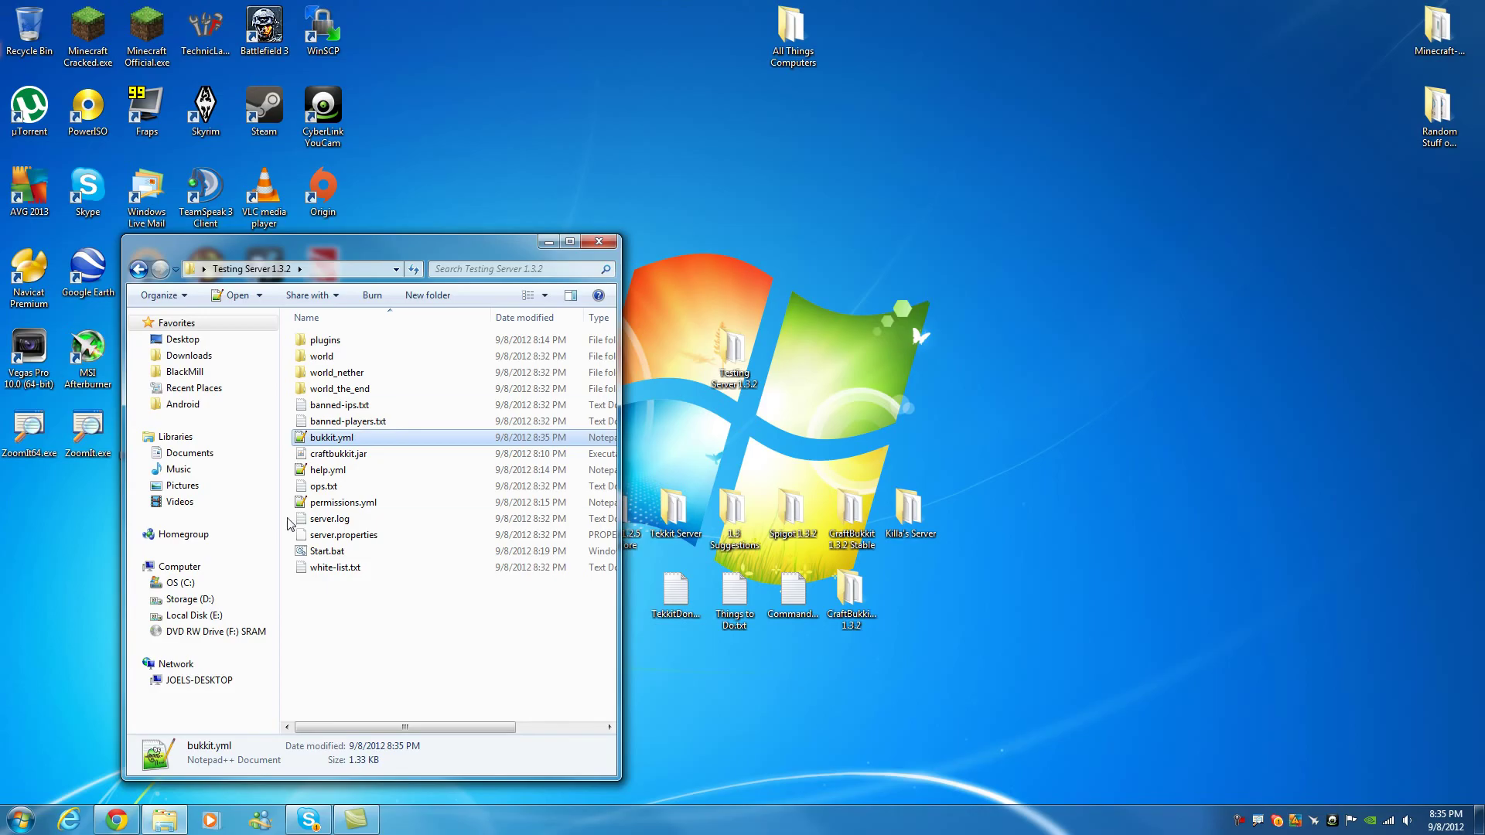
# Open server.log from the Testing Server 1.3.2 folder in Notepad++, read through its entries and close it
pyautogui.click(331, 520)
pyautogui.rightClick(334, 519)
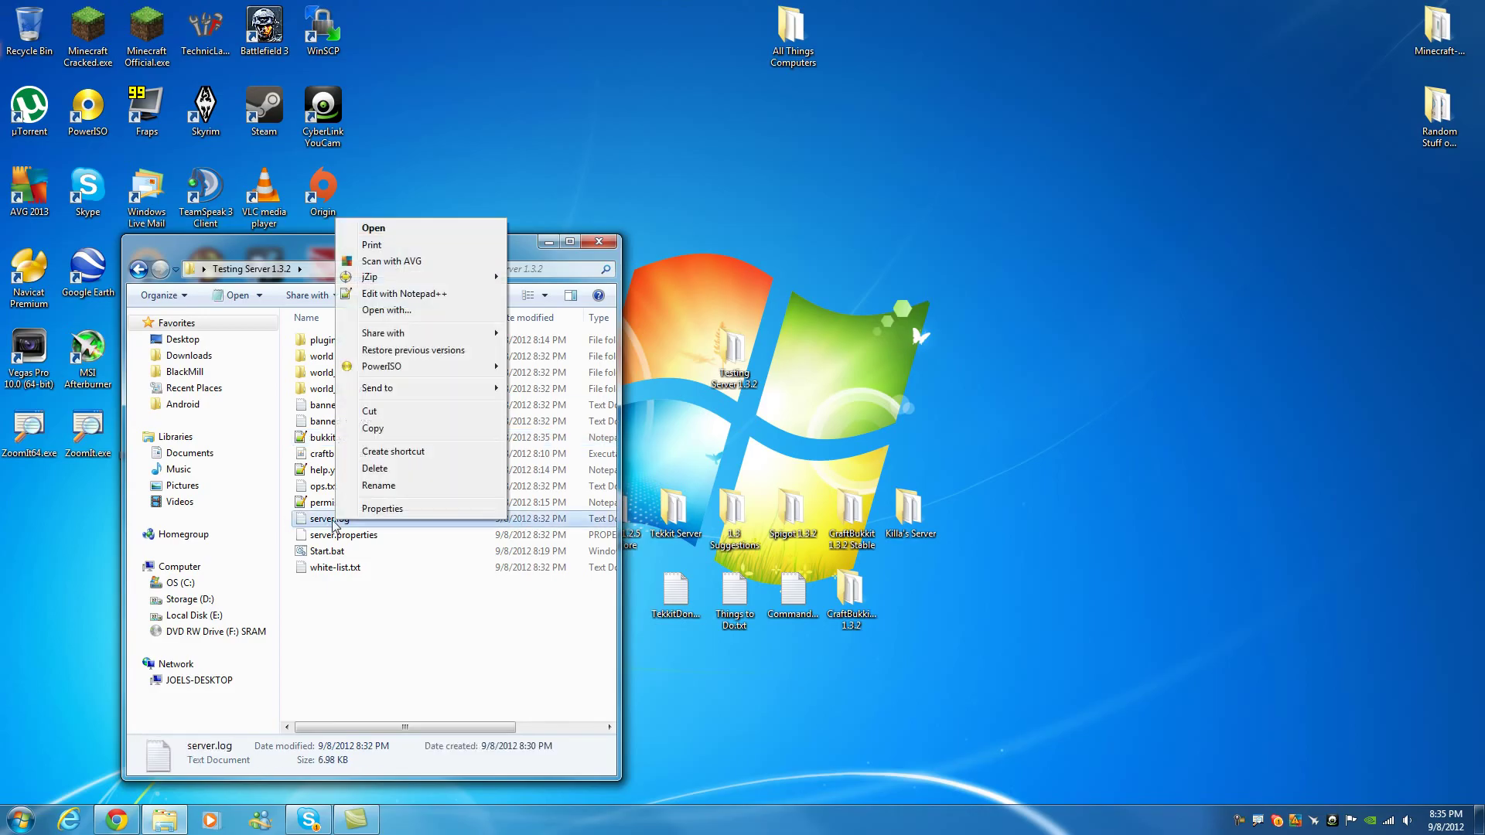
pyautogui.click(433, 294)
pyautogui.scroll(-15, 561, 401)
pyautogui.scroll(15, 560, 401)
pyautogui.moveTo(426, 345); pyautogui.dragTo(159, 722)
pyautogui.scroll(-7, 372, 464)
pyautogui.hotkey('alt', 'F4')
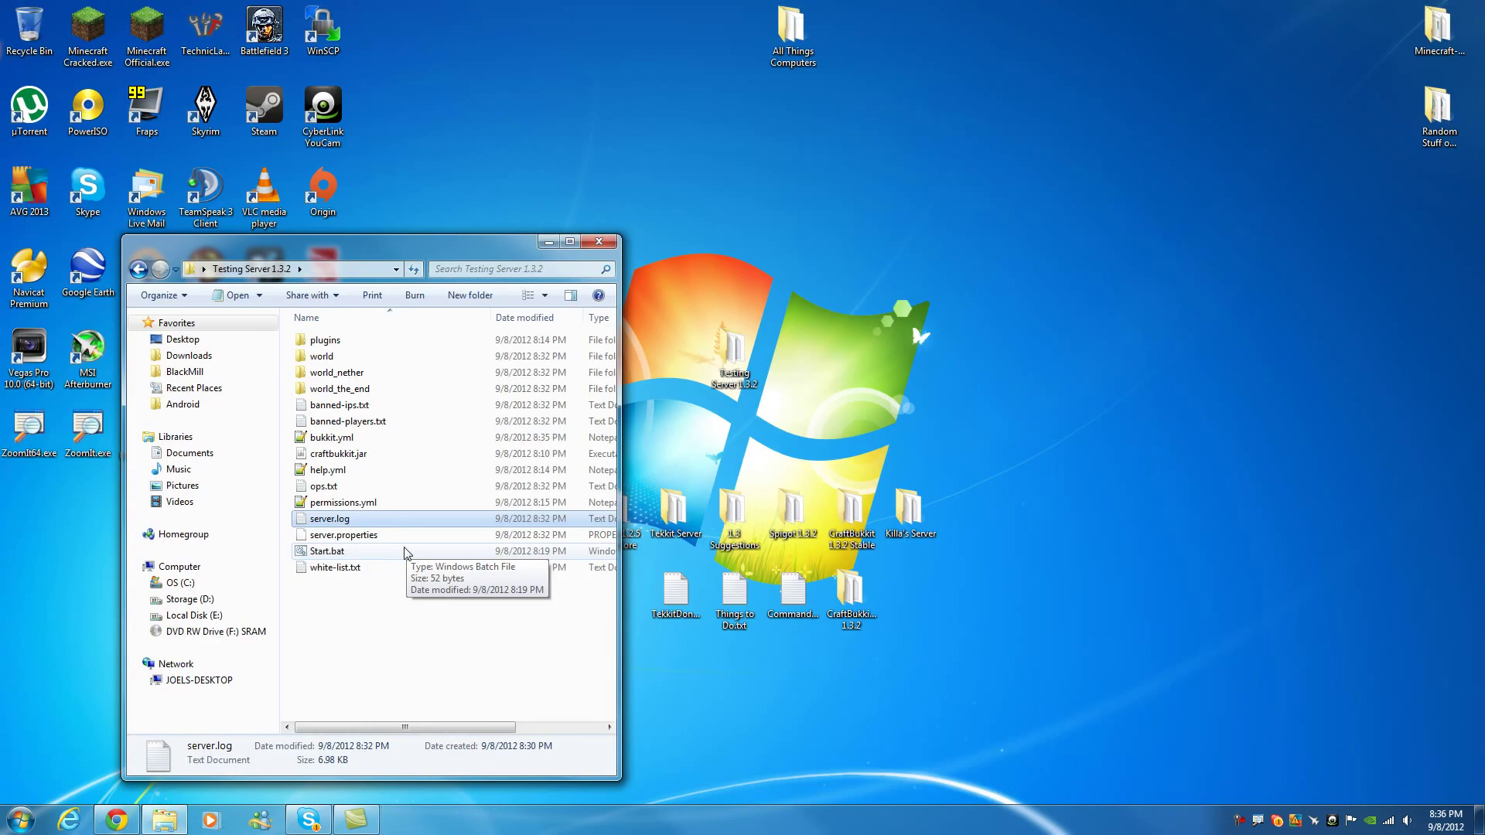
# Delete server.log from the Testing Server 1.3.2 folder
pyautogui.press('Delete')
pyautogui.press('Return')
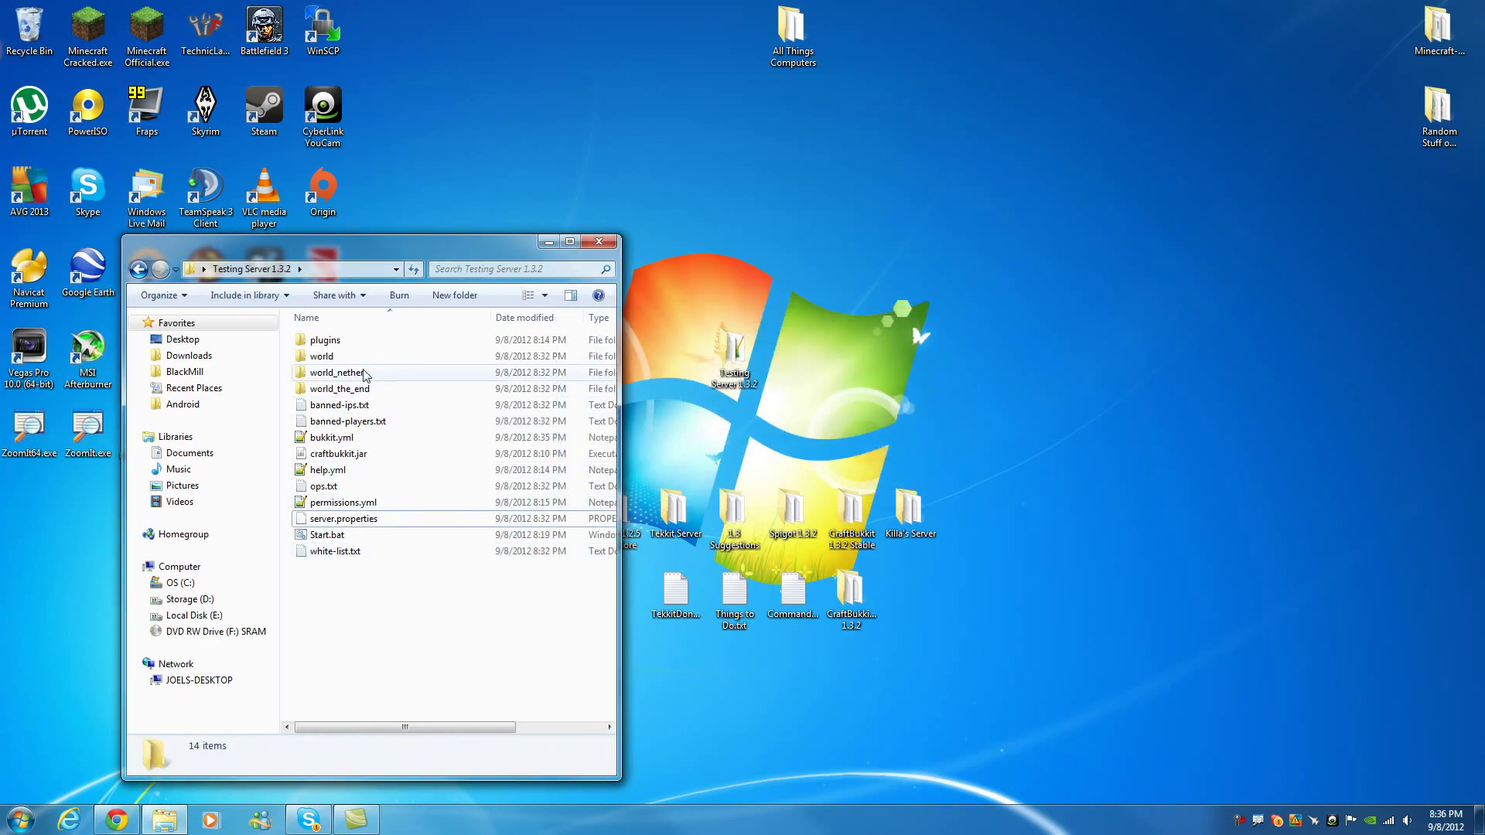
# Look inside the plugins folder and return to the Testing Server 1.3.2 folder
pyautogui.click(423, 342)
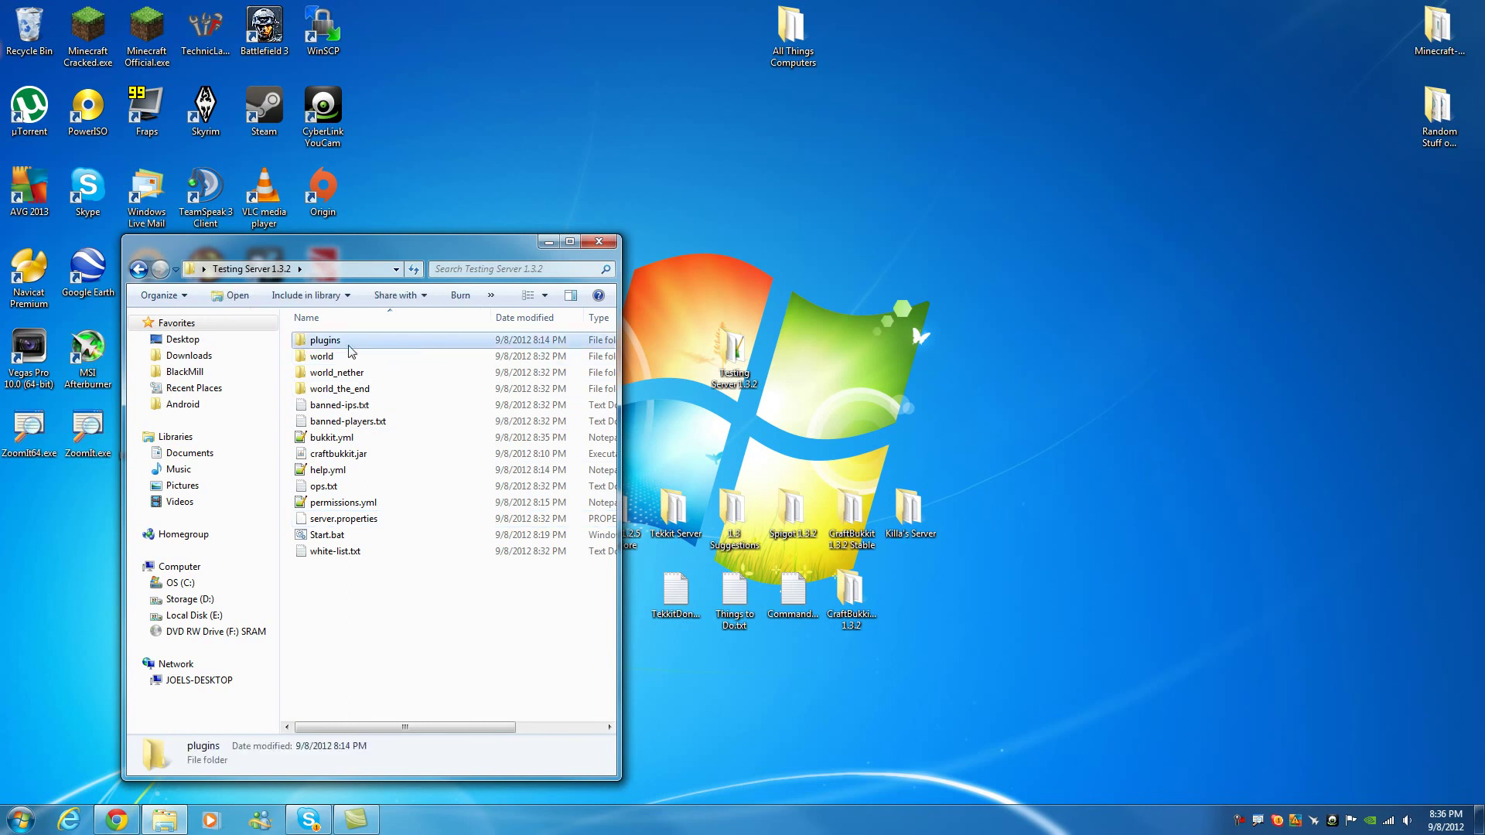
pyautogui.doubleClick(338, 344)
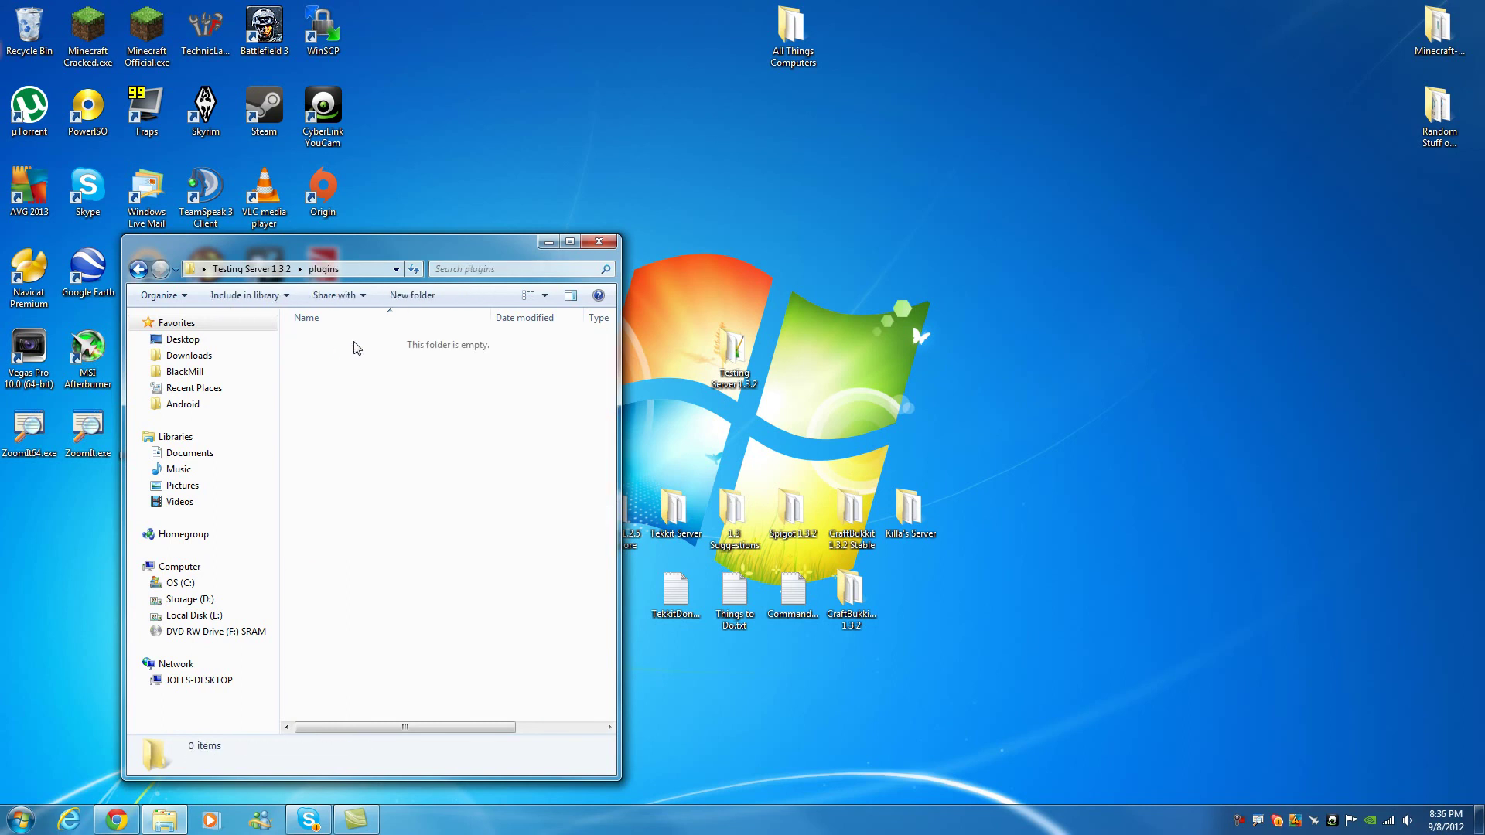
pyautogui.click(252, 269)
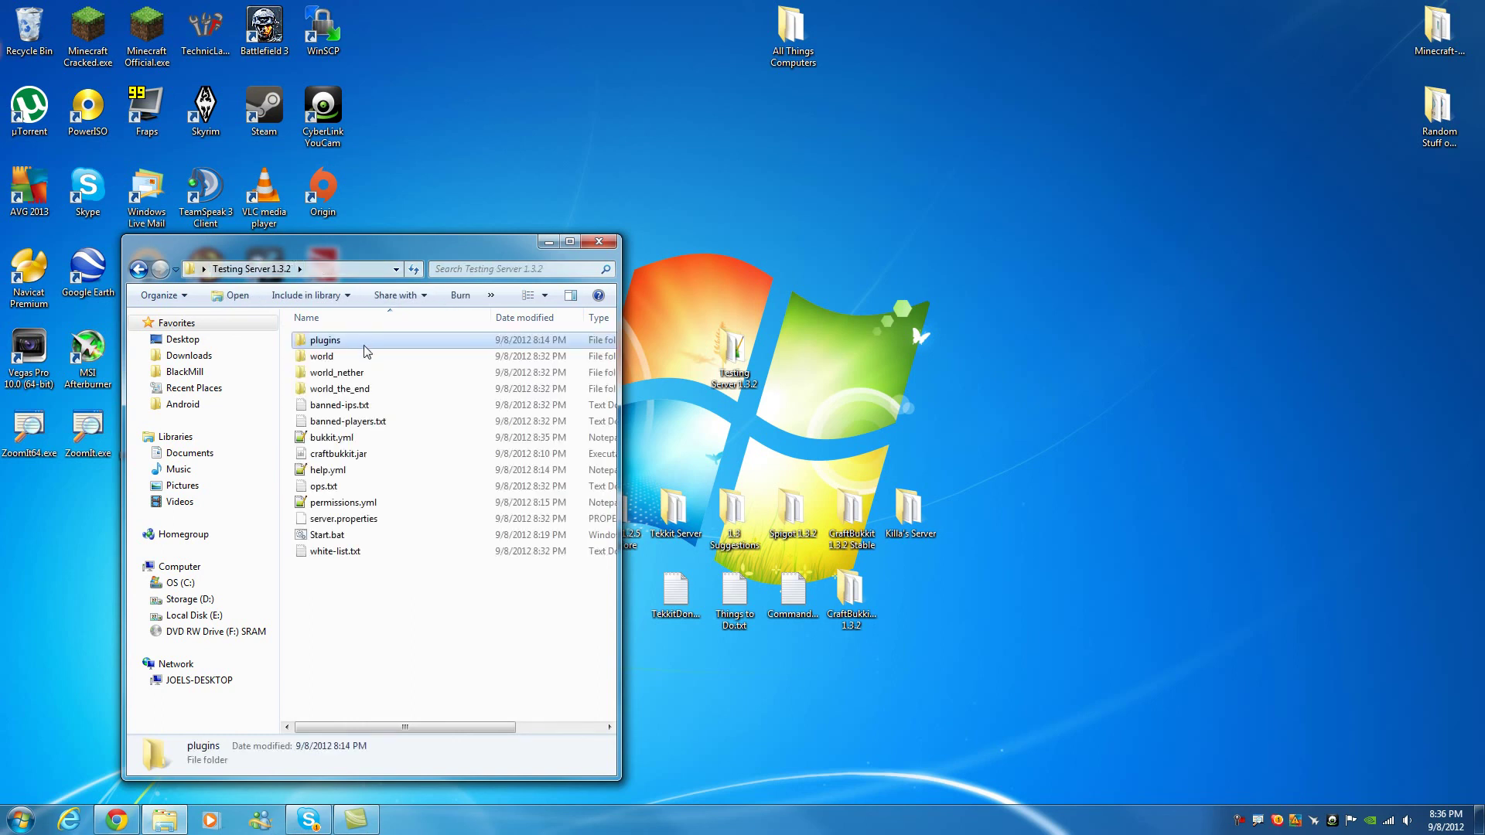